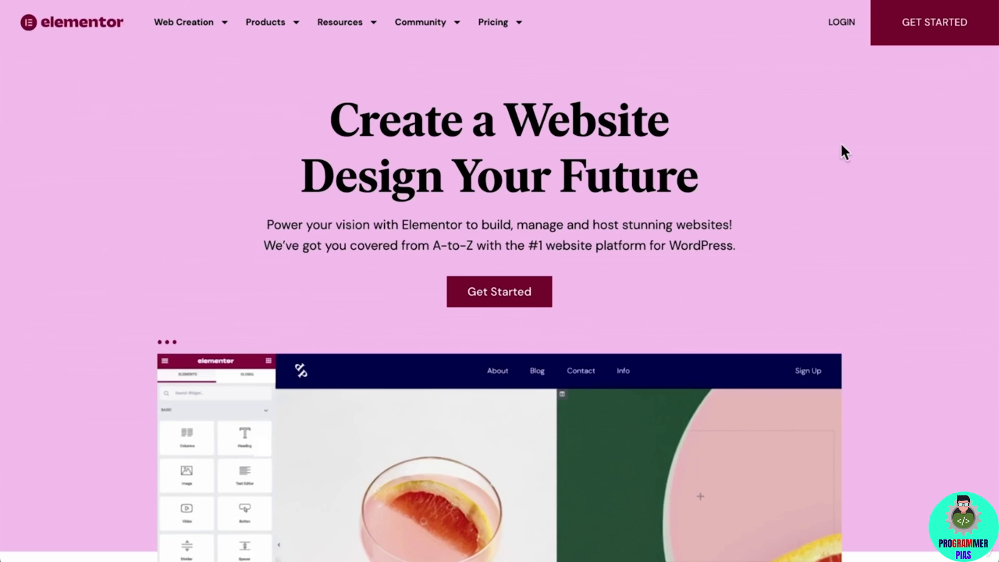
Start a new website and browse the design gallery with All Categories selected.
{"action": "left_click", "coordinate": [938, 35]}
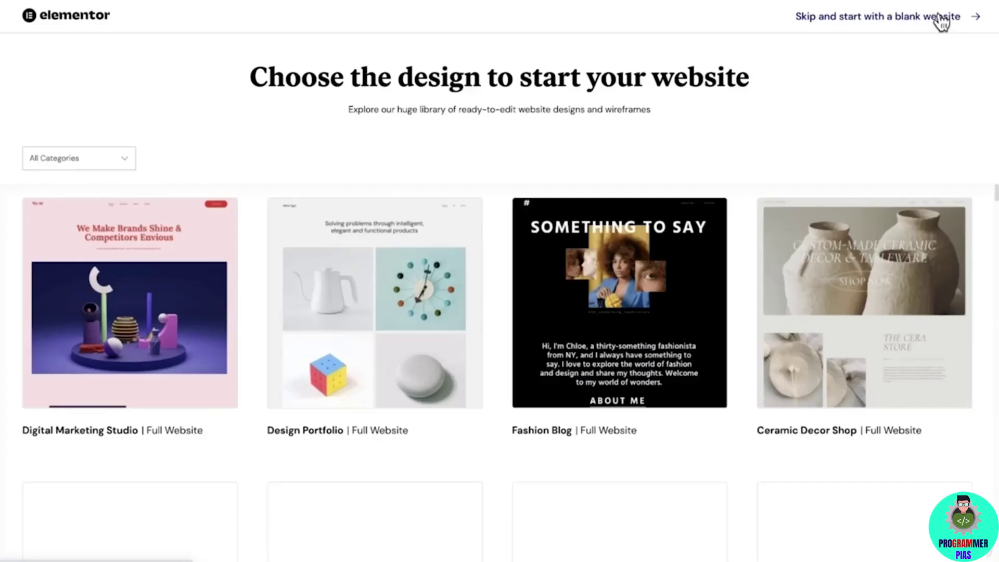
{"action": "scroll", "coordinate": [942, 21], "scroll_direction": "down", "scroll_amount": 10}
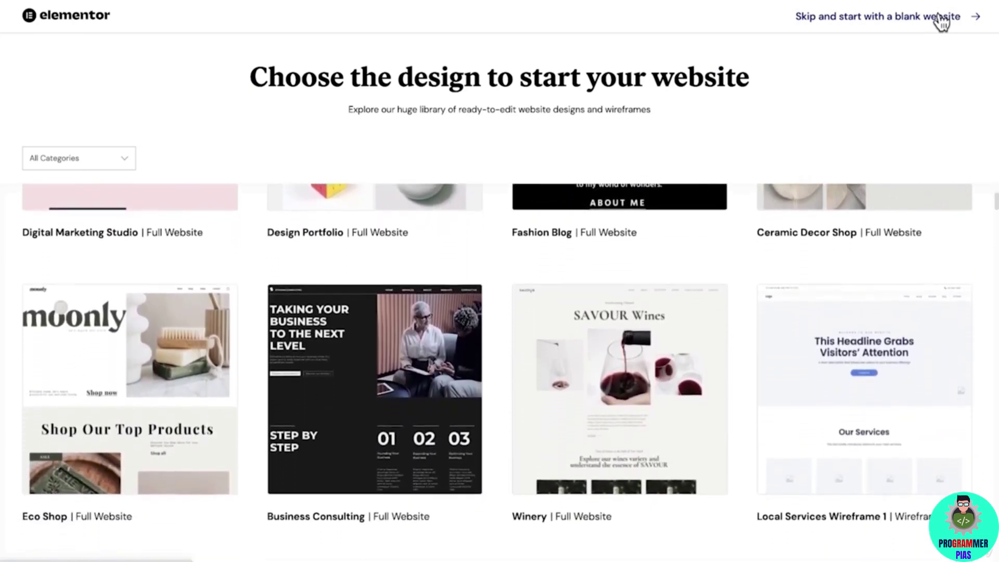
{"action": "scroll", "coordinate": [942, 21], "scroll_direction": "down", "scroll_amount": 5}
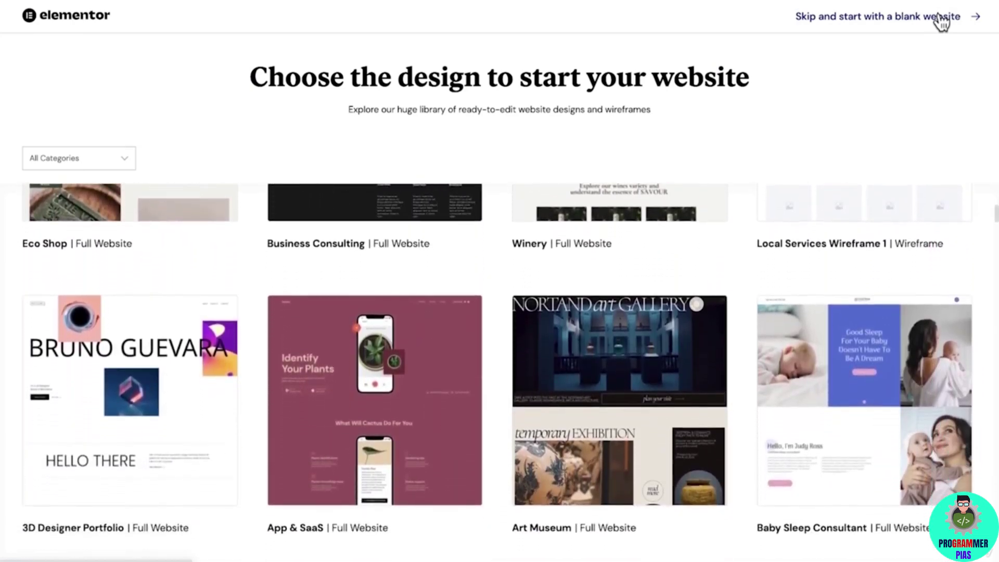
{"action": "scroll", "coordinate": [942, 21], "scroll_direction": "up", "scroll_amount": 6}
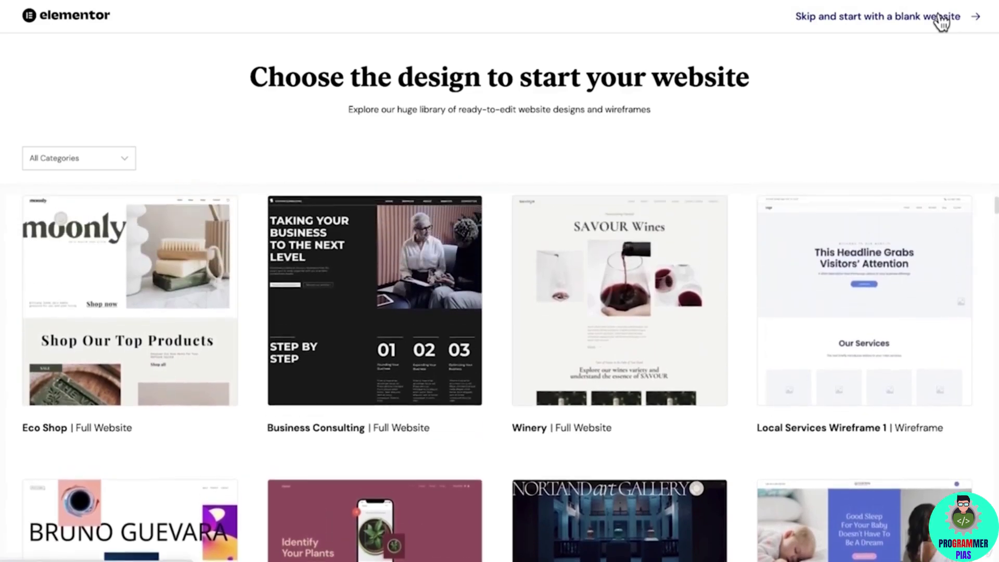
{"action": "scroll", "coordinate": [942, 21], "scroll_direction": "up", "scroll_amount": 4}
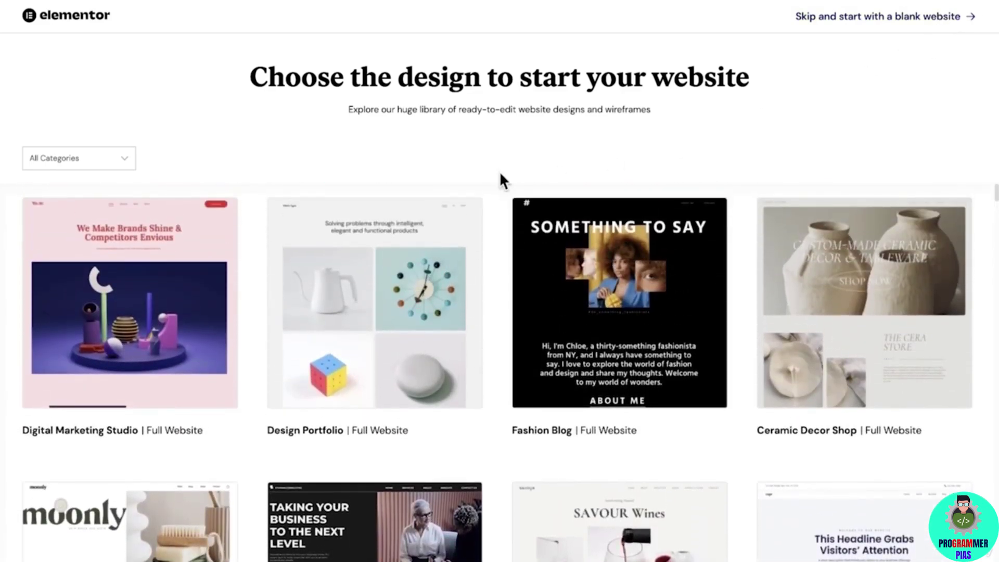
{"action": "left_click", "coordinate": [119, 158]}
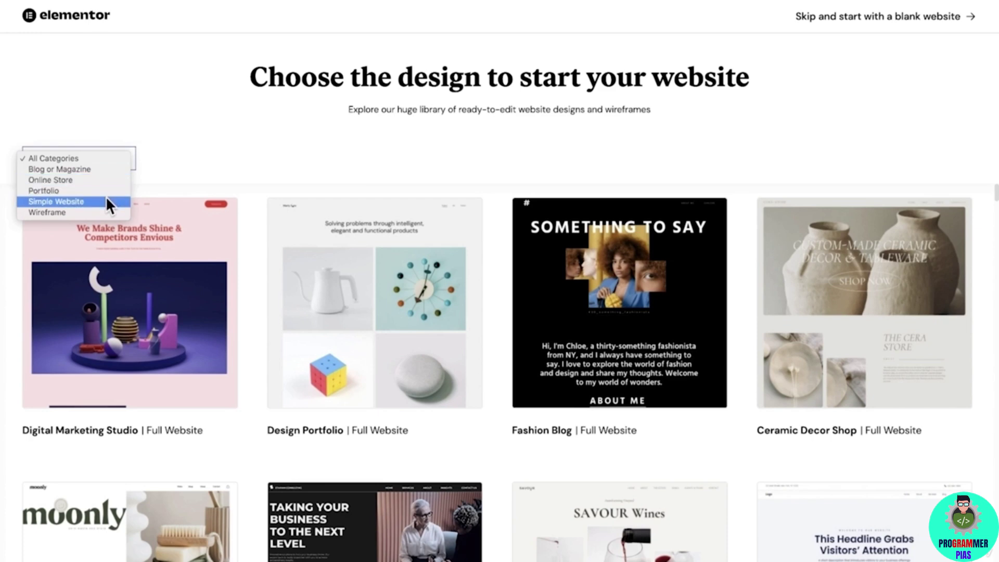
{"action": "left_click", "coordinate": [117, 157]}
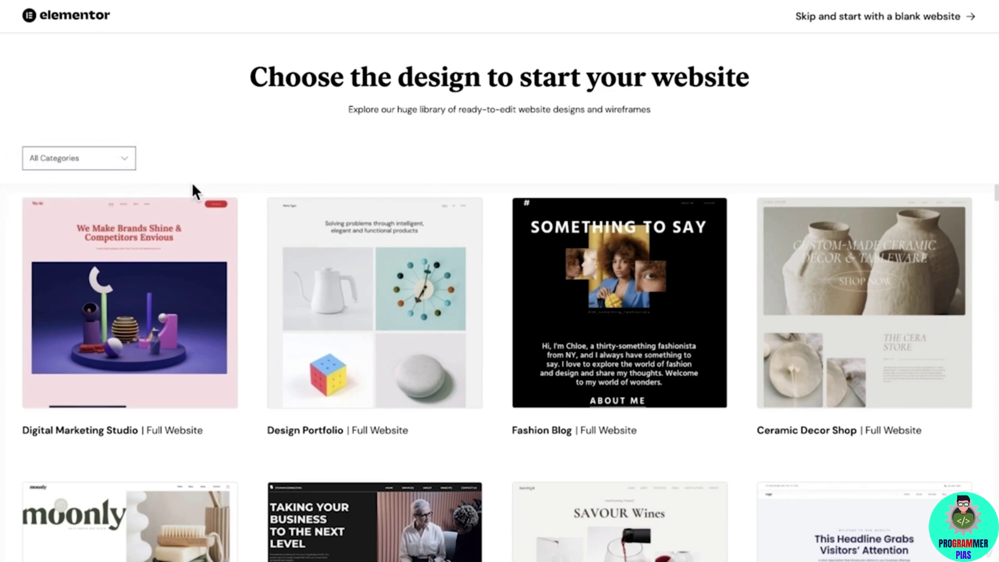
Preview the Fashion Blog design, browsing its home page and ABOUT ME page.
{"action": "mouse_move", "coordinate": [565, 282]}
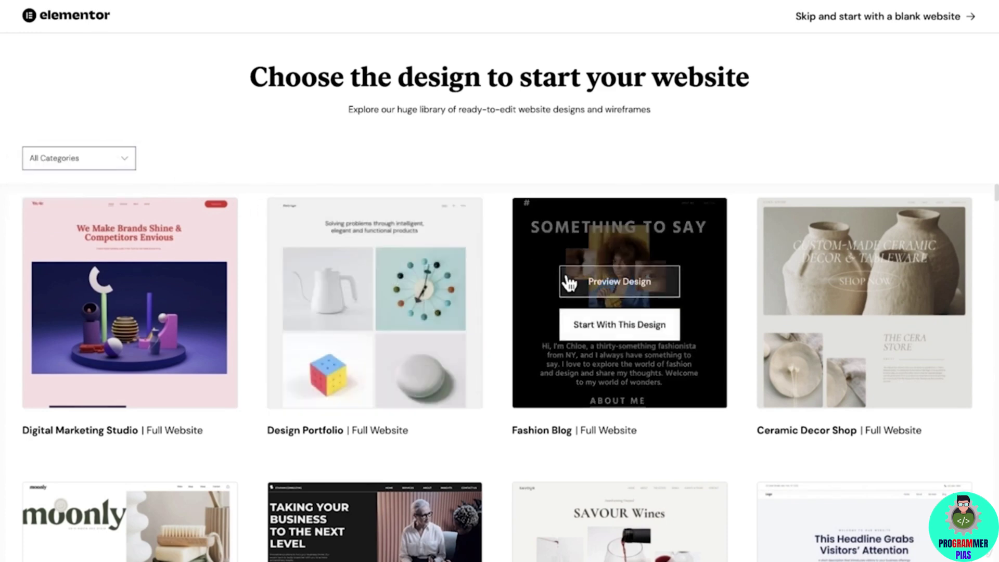
{"action": "left_click", "coordinate": [608, 286]}
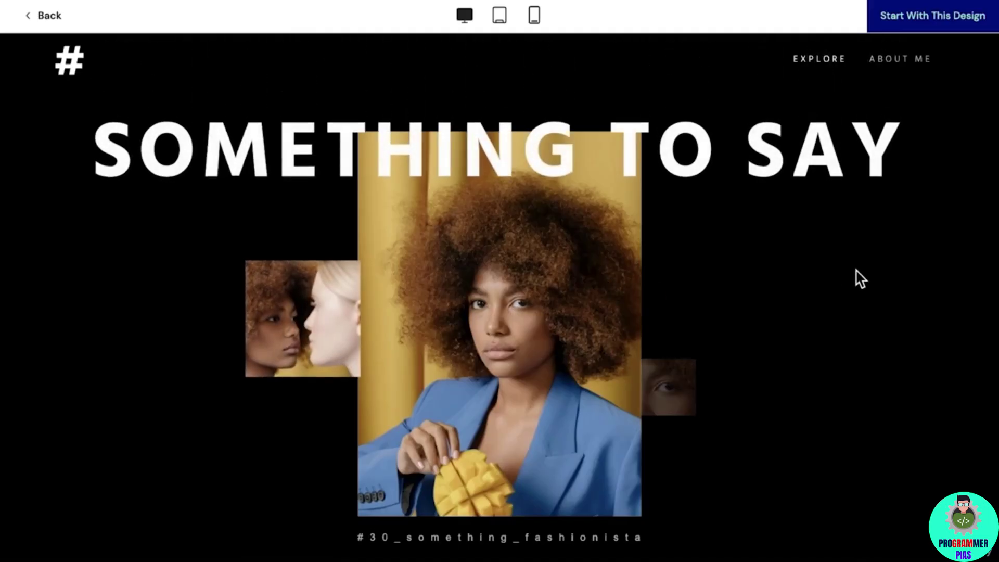
{"action": "scroll", "coordinate": [923, 279], "scroll_direction": "down", "scroll_amount": 4}
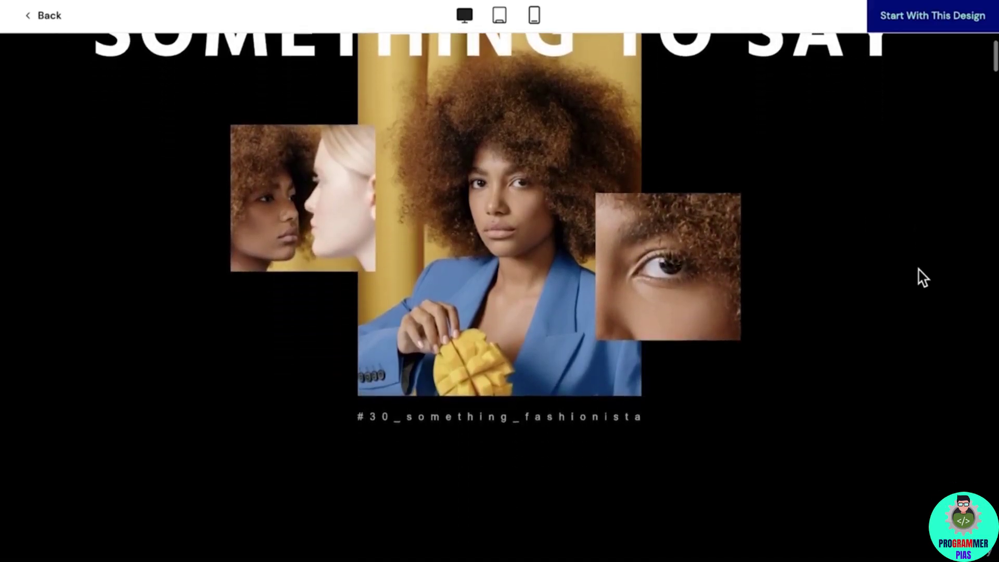
{"action": "scroll", "coordinate": [923, 278], "scroll_direction": "down", "scroll_amount": 8}
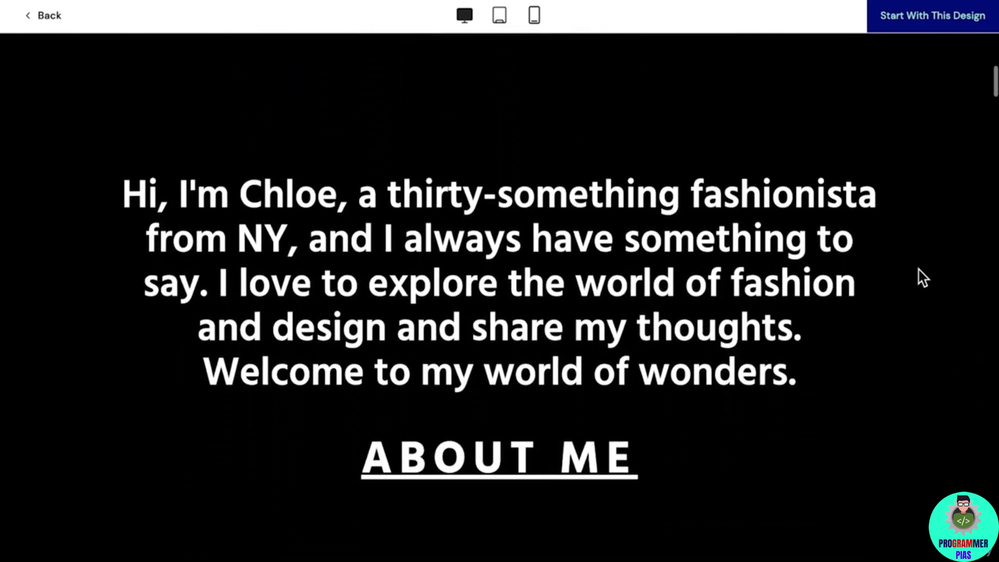
{"action": "scroll", "coordinate": [923, 279], "scroll_direction": "down", "scroll_amount": 8}
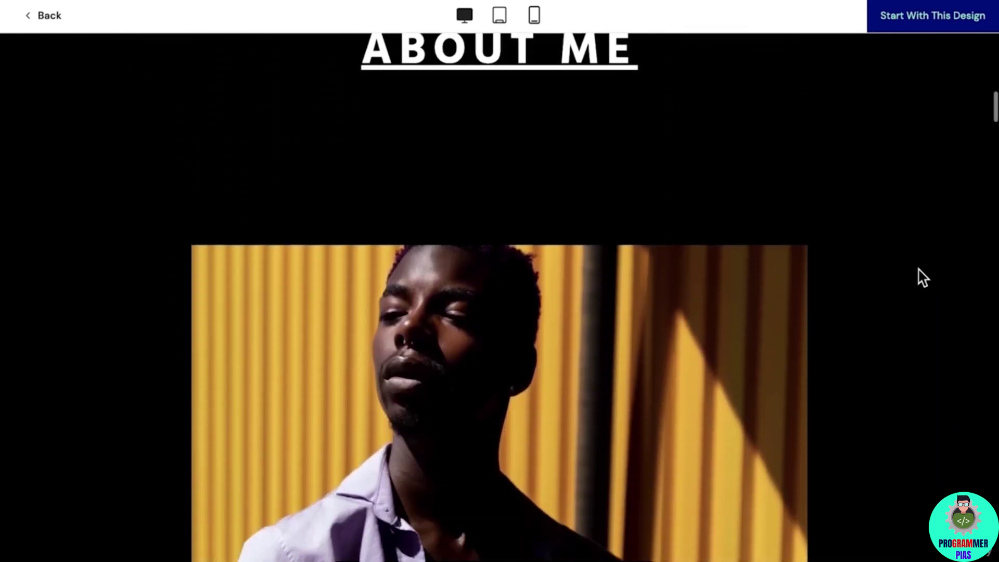
{"action": "scroll", "coordinate": [923, 279], "scroll_direction": "down", "scroll_amount": 6}
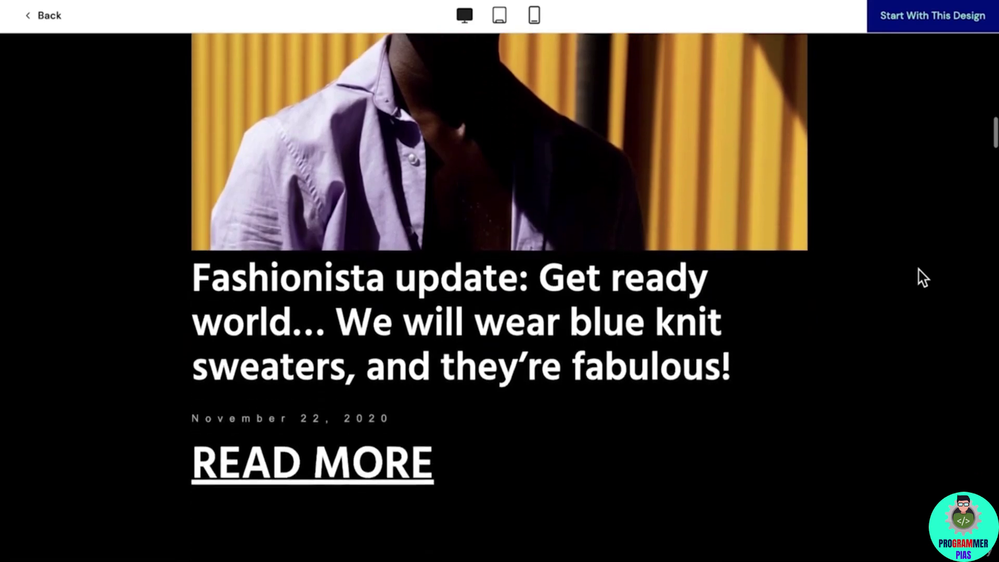
{"action": "scroll", "coordinate": [923, 279], "scroll_direction": "up", "scroll_amount": 1}
{"action": "scroll", "coordinate": [923, 279], "scroll_direction": "up", "scroll_amount": 15}
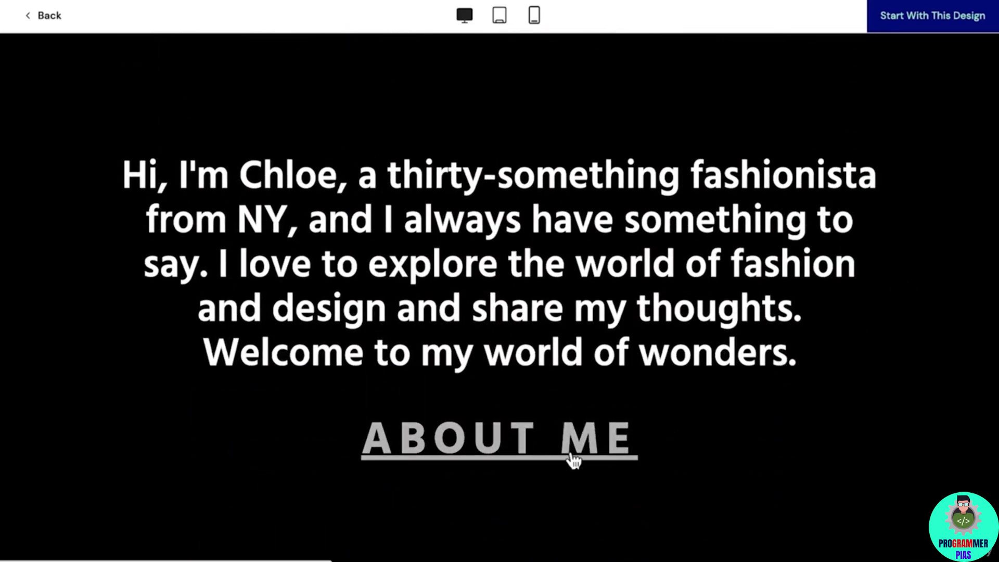
{"action": "left_click", "coordinate": [574, 458]}
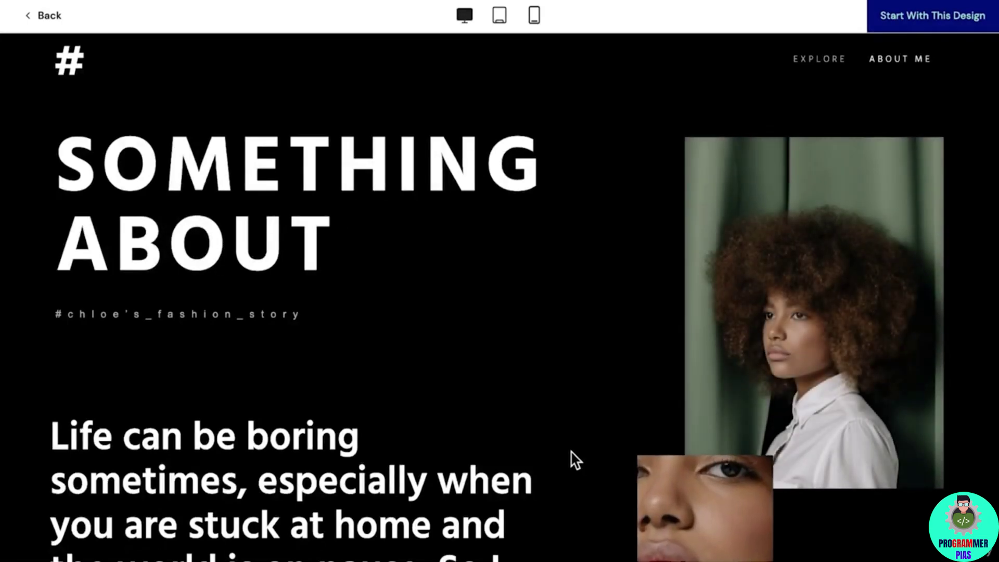
{"action": "scroll", "coordinate": [575, 460], "scroll_direction": "down", "scroll_amount": 1}
{"action": "scroll", "coordinate": [572, 460], "scroll_direction": "down", "scroll_amount": 5}
Check the Fashion Blog layout on tablet, mobile and desktop, then start with this design.
{"action": "left_click", "coordinate": [500, 18]}
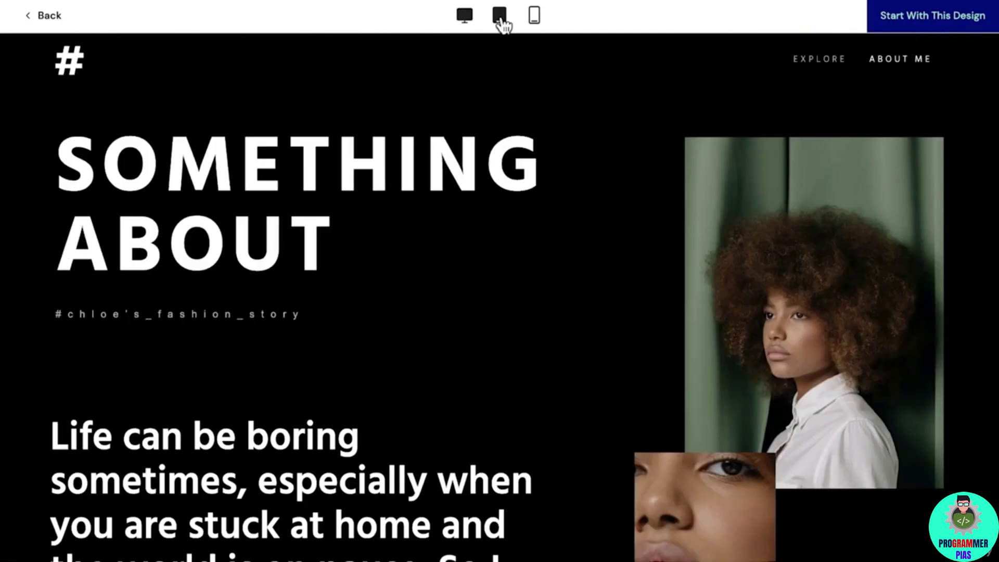
{"action": "left_click", "coordinate": [535, 21]}
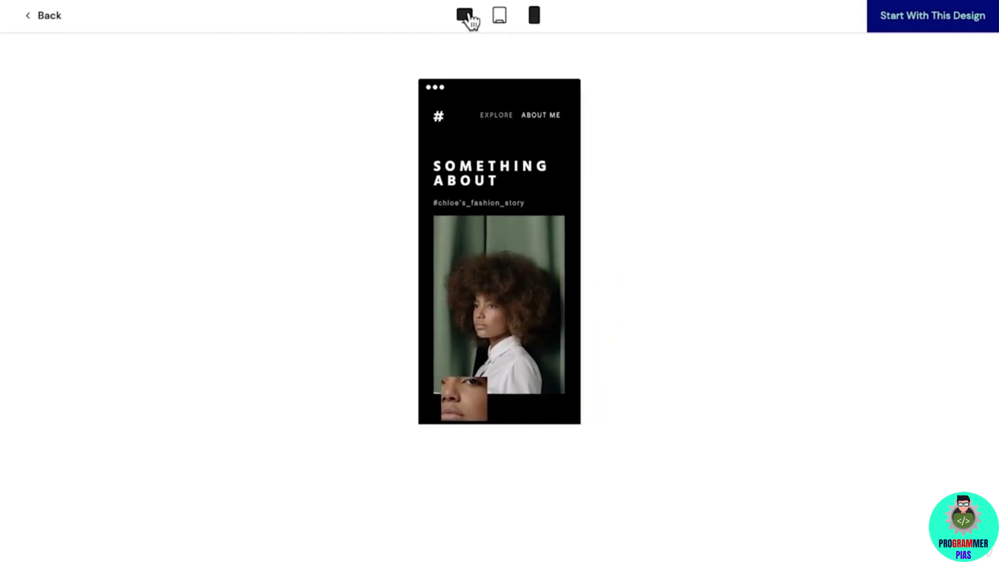
{"action": "left_click", "coordinate": [469, 19]}
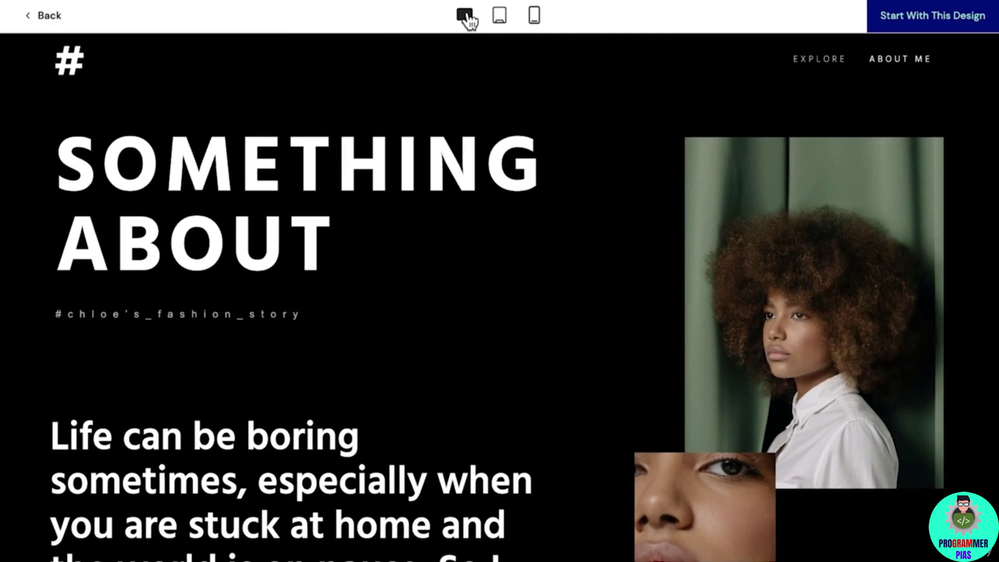
{"action": "left_click", "coordinate": [924, 24]}
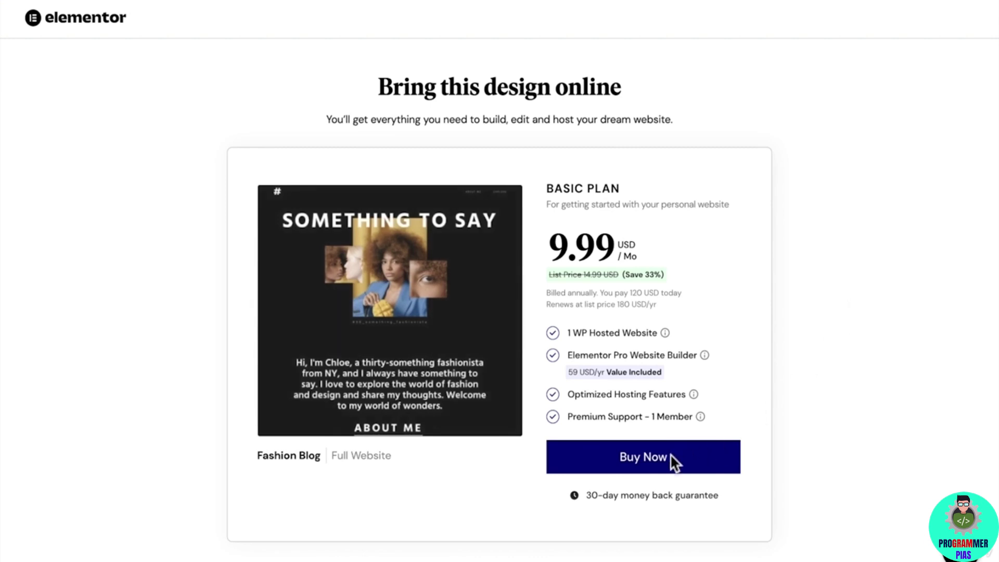
Buy the Basic Plan for the Fashion Blog design and complete the purchase.
{"action": "left_click", "coordinate": [643, 457]}
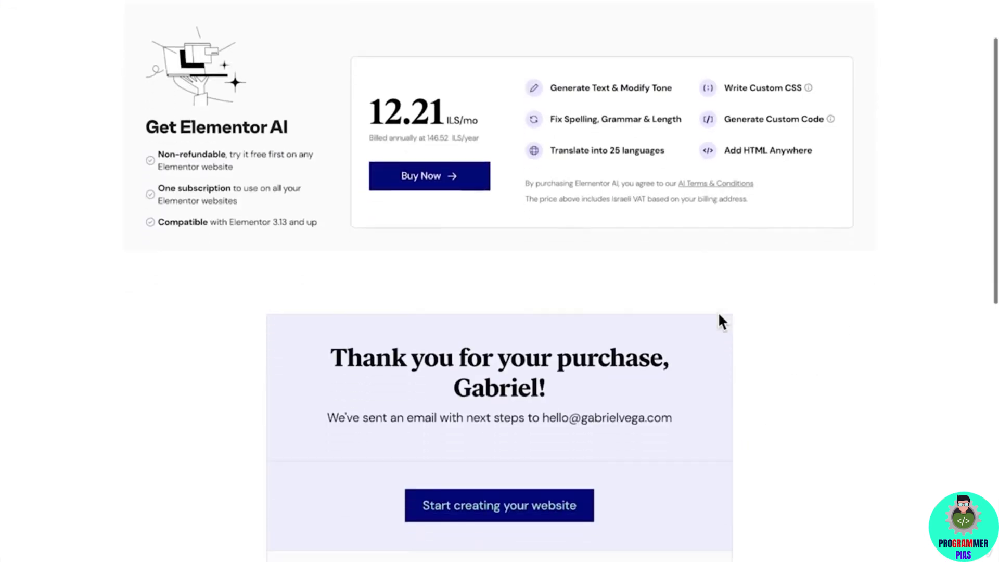
{"action": "scroll", "coordinate": [718, 319], "scroll_direction": "down", "scroll_amount": 4}
{"action": "scroll", "coordinate": [721, 322], "scroll_direction": "down", "scroll_amount": 1}
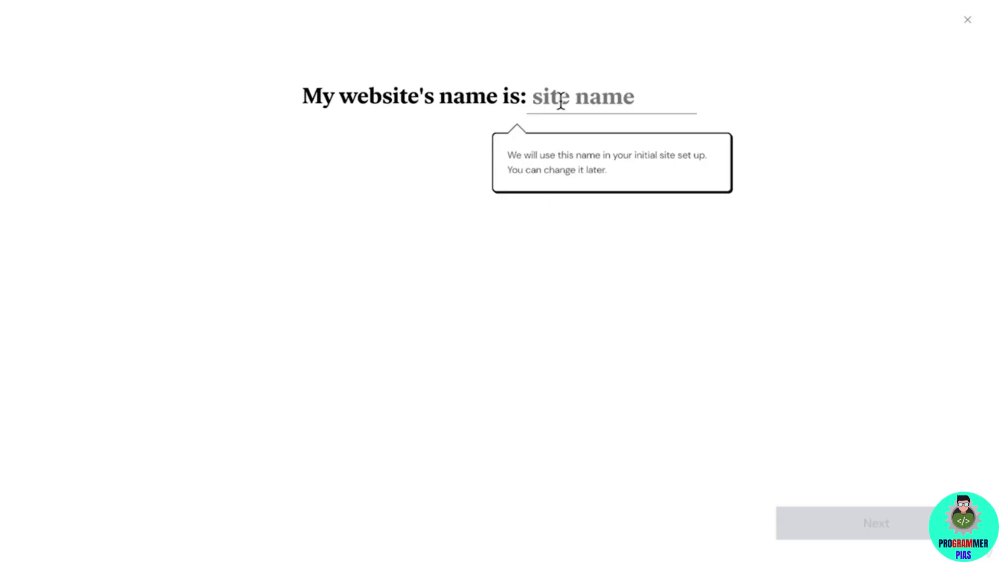
Enter 'Gabriel Cooks' as the website name and confirm to create the site.
{"action": "left_click", "coordinate": [562, 101]}
{"action": "type", "text": "Gabriel Cooks"}
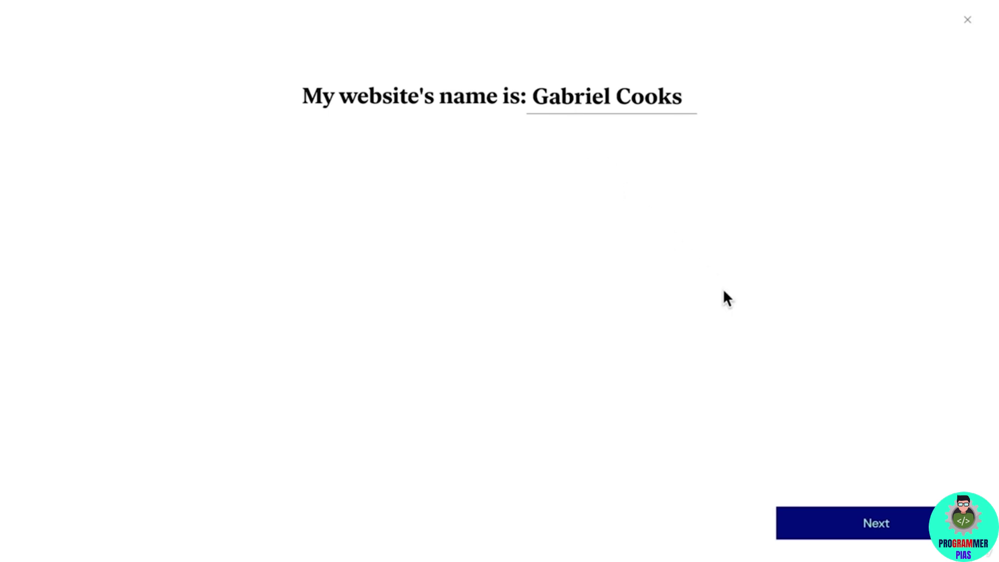
{"action": "left_click", "coordinate": [871, 524]}
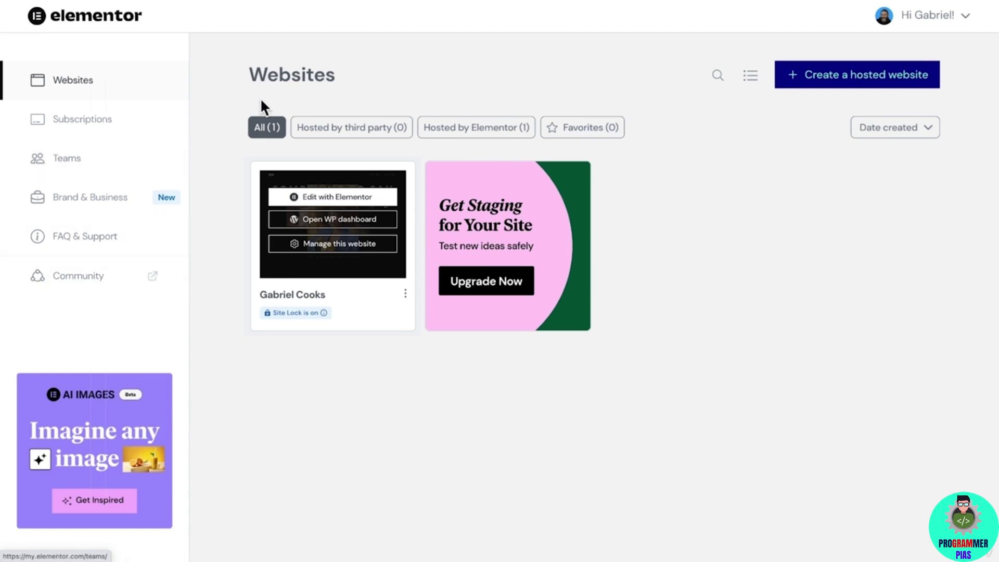
Open the Hi user account menu and close it again.
{"action": "left_click", "coordinate": [965, 23]}
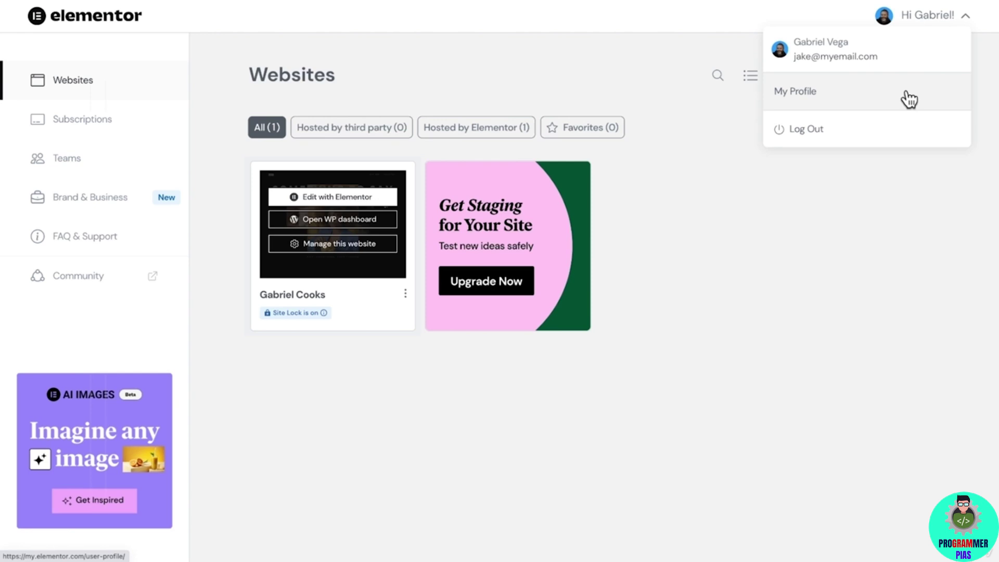
{"action": "left_click", "coordinate": [984, 96]}
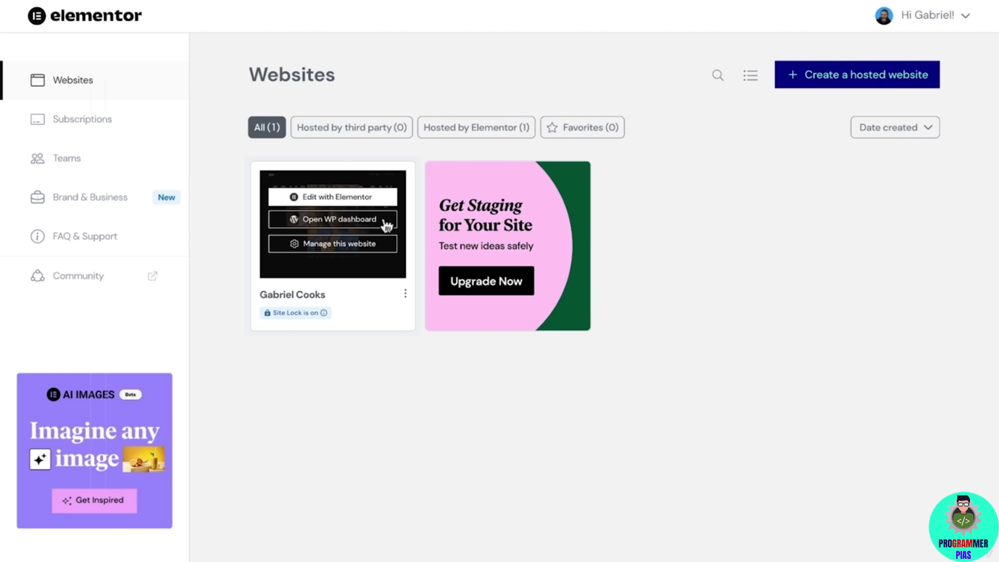
Open the Gabriel Cooks management page and scroll past Site Lock and Backups settings.
{"action": "left_click", "coordinate": [385, 245]}
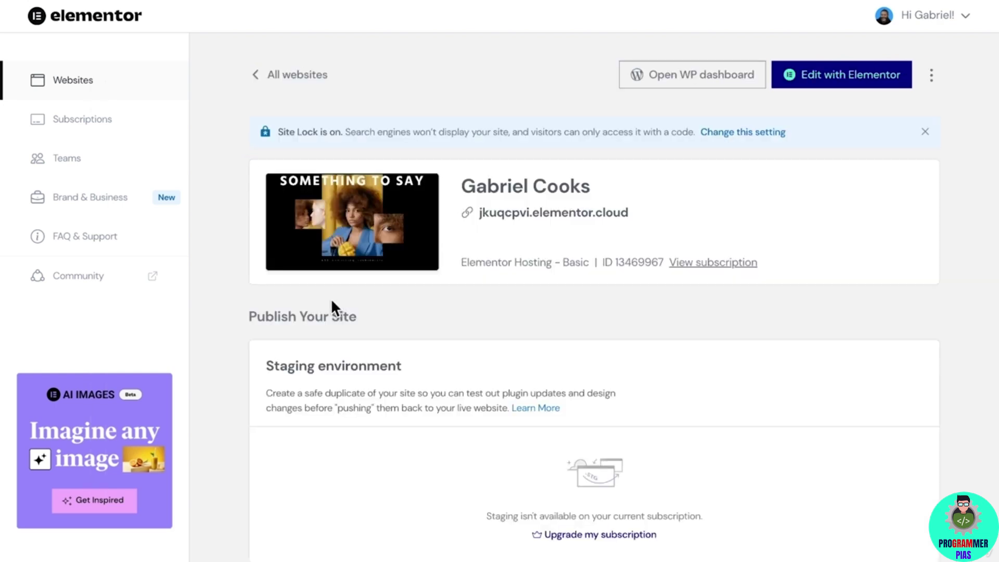
{"action": "scroll", "coordinate": [216, 297], "scroll_direction": "down", "scroll_amount": 5}
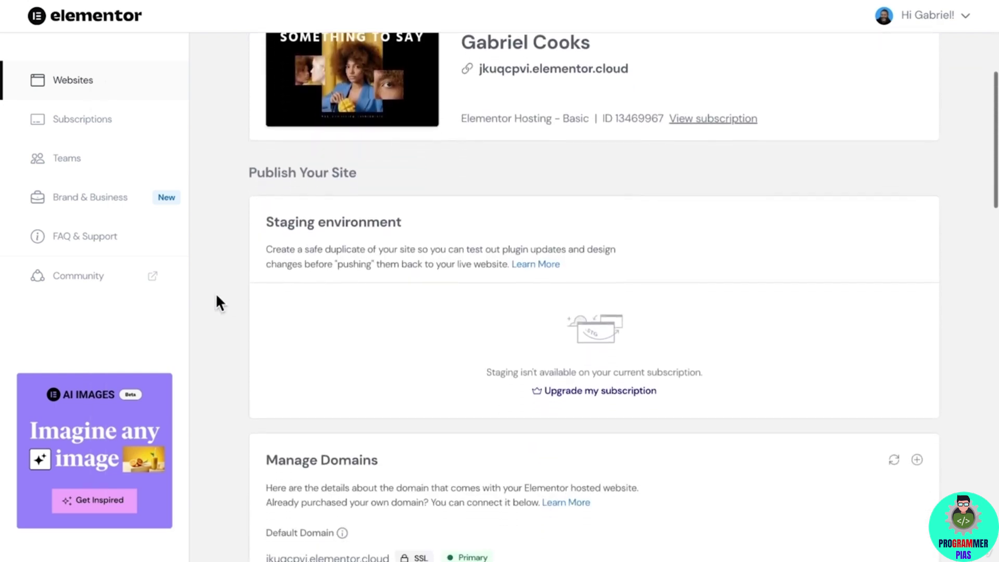
{"action": "scroll", "coordinate": [215, 293], "scroll_direction": "down", "scroll_amount": 5}
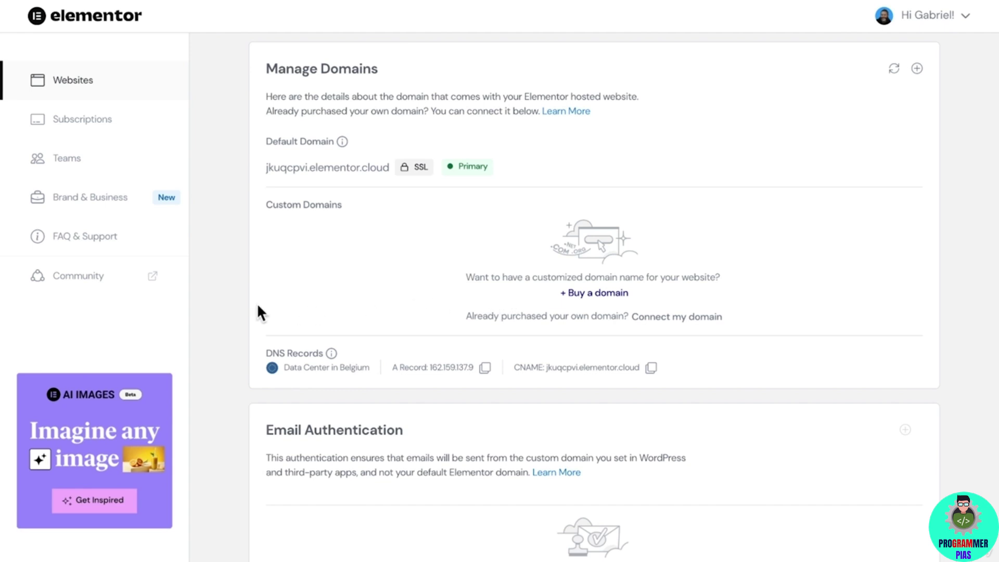
{"action": "scroll", "coordinate": [224, 299], "scroll_direction": "down", "scroll_amount": 6}
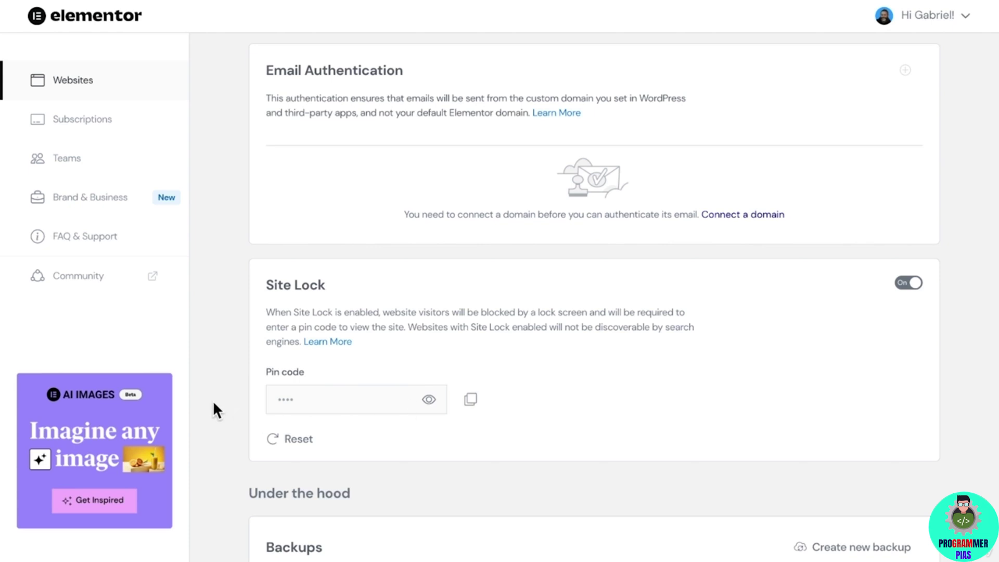
{"action": "scroll", "coordinate": [213, 404], "scroll_direction": "down", "scroll_amount": 5}
{"action": "scroll", "coordinate": [214, 405], "scroll_direction": "down", "scroll_amount": 3}
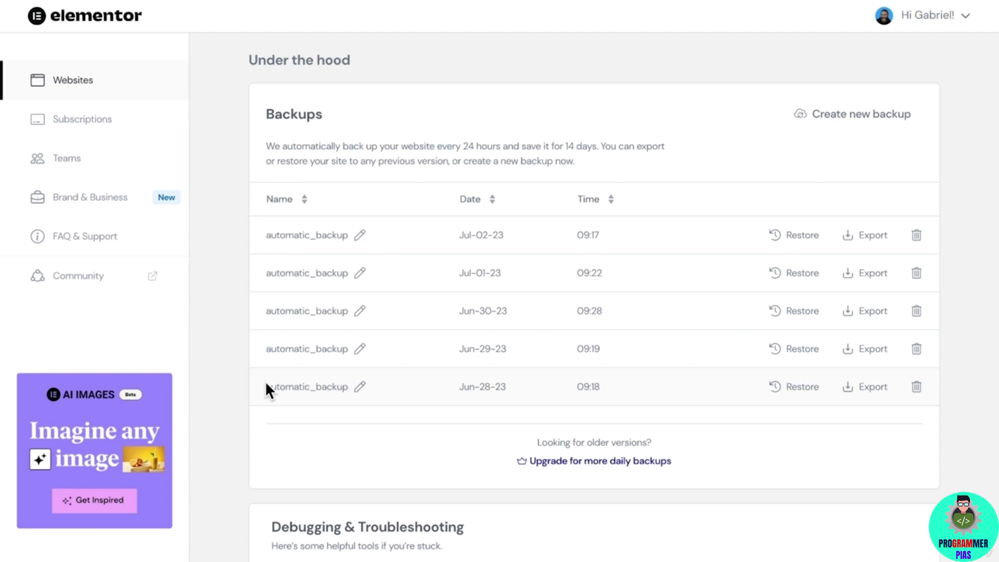
{"action": "scroll", "coordinate": [218, 394], "scroll_direction": "down", "scroll_amount": 3}
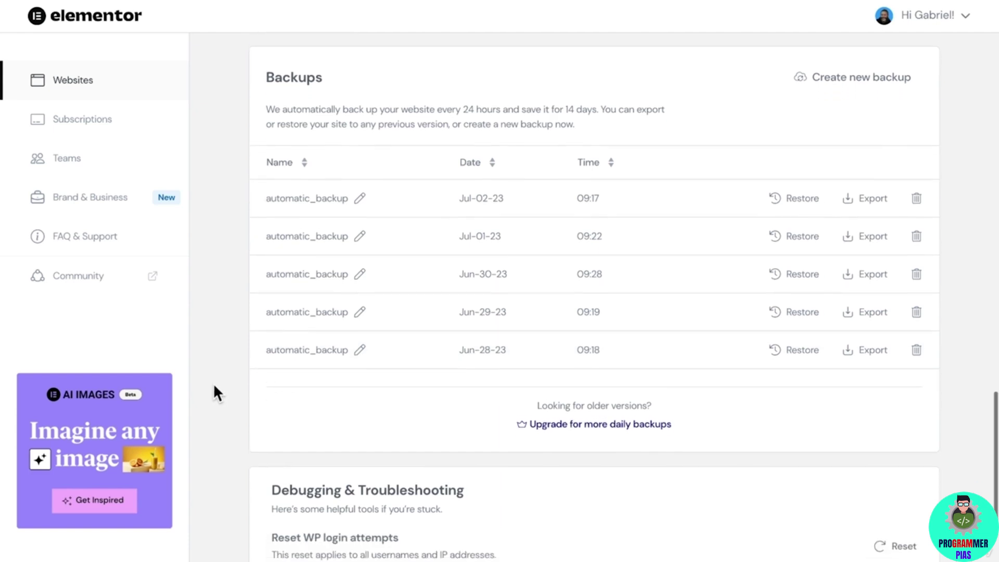
{"action": "scroll", "coordinate": [214, 384], "scroll_direction": "down", "scroll_amount": 1}
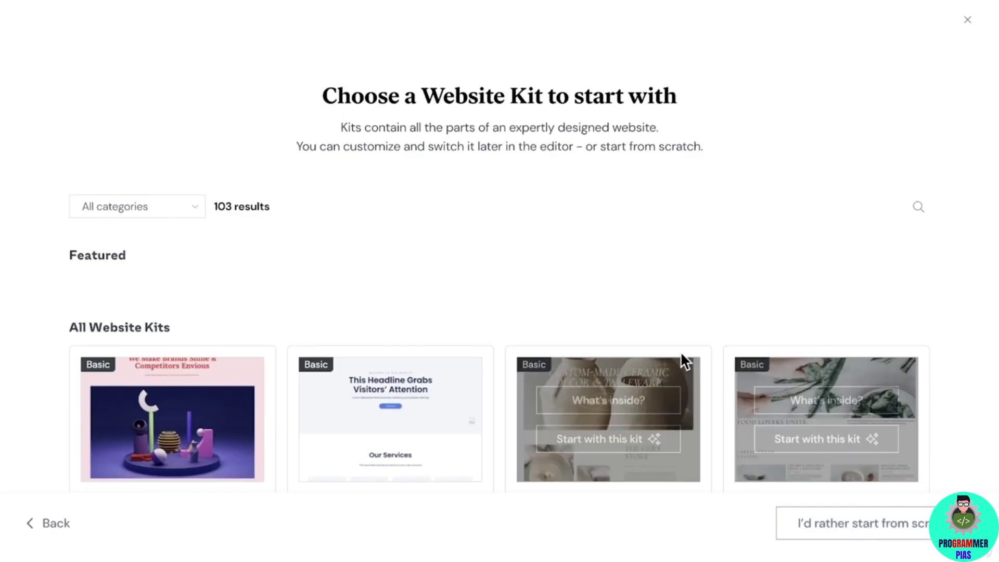
Search the kit library for 'blog', leaving the category filter on All categories.
{"action": "left_click", "coordinate": [192, 209]}
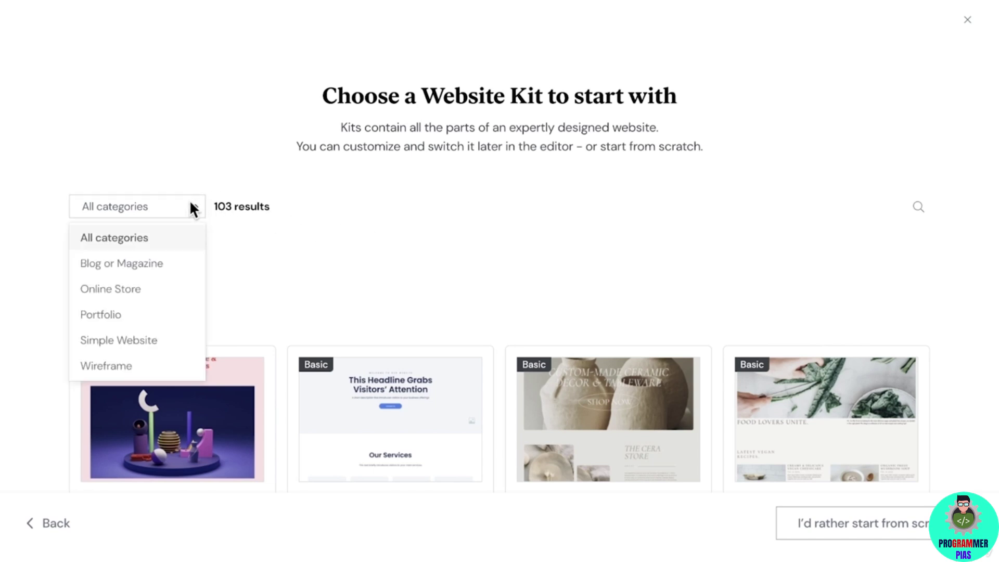
{"action": "left_click", "coordinate": [191, 209]}
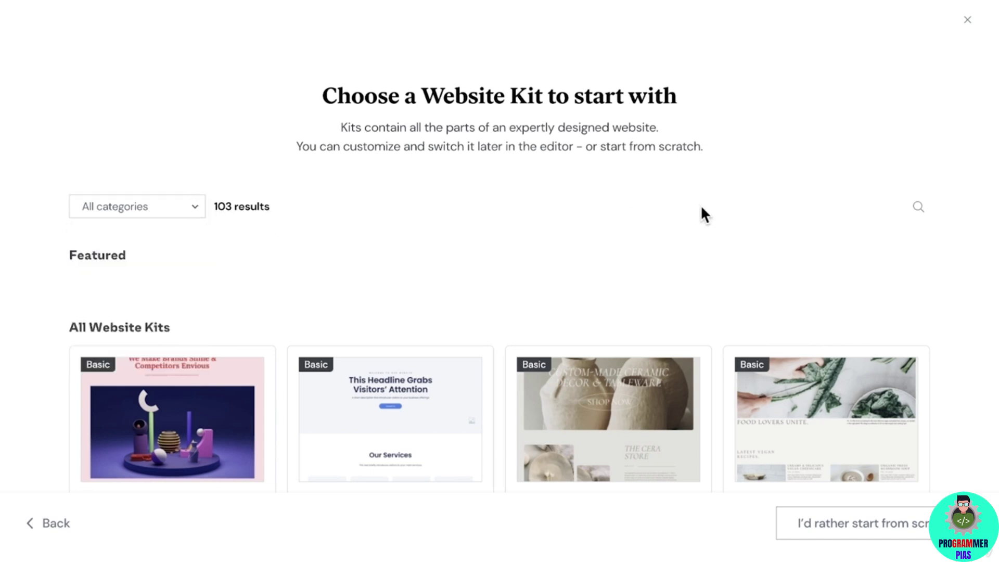
{"action": "left_click", "coordinate": [917, 208]}
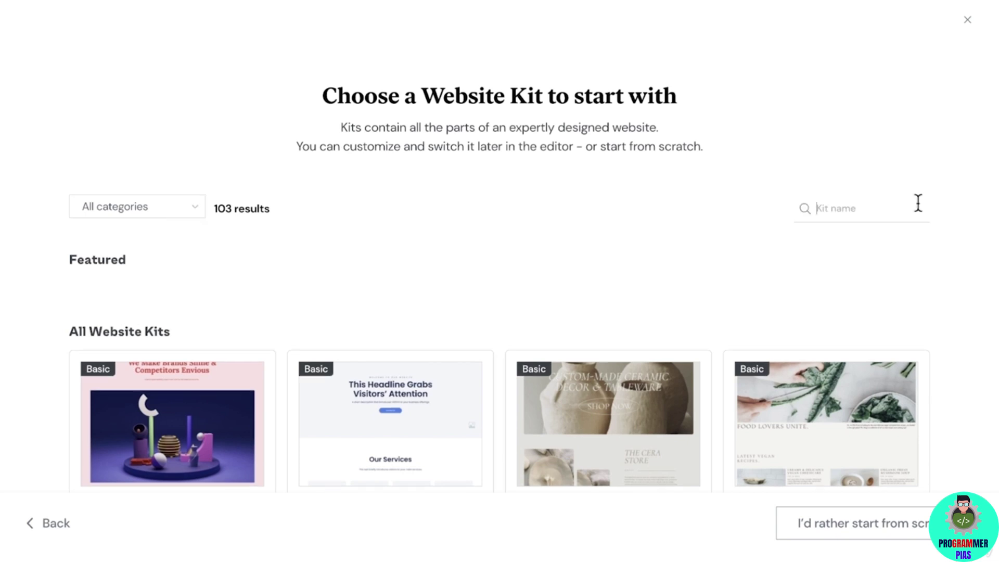
{"action": "type", "text": "blog"}
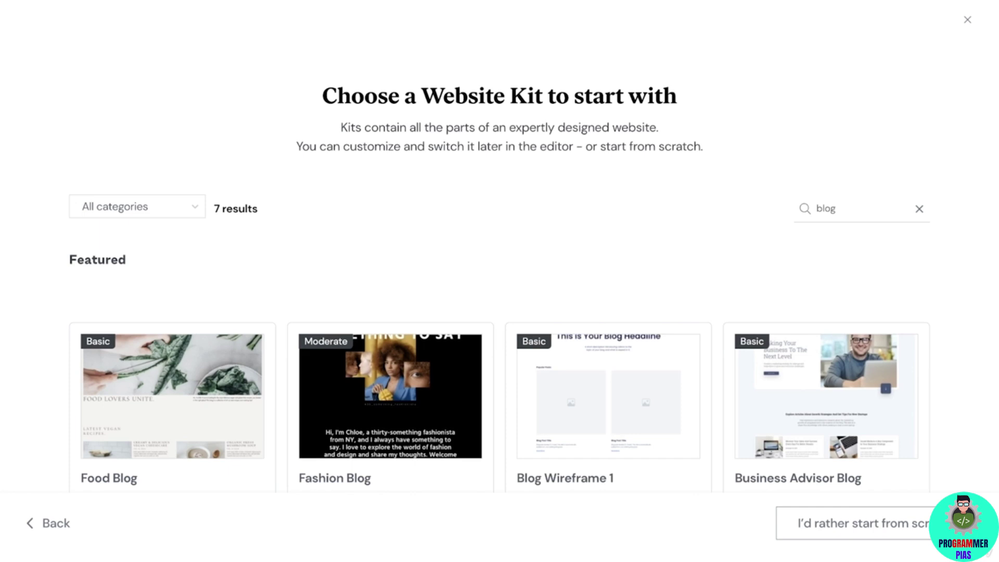
{"action": "scroll", "coordinate": [854, 216], "scroll_direction": "down", "scroll_amount": 4}
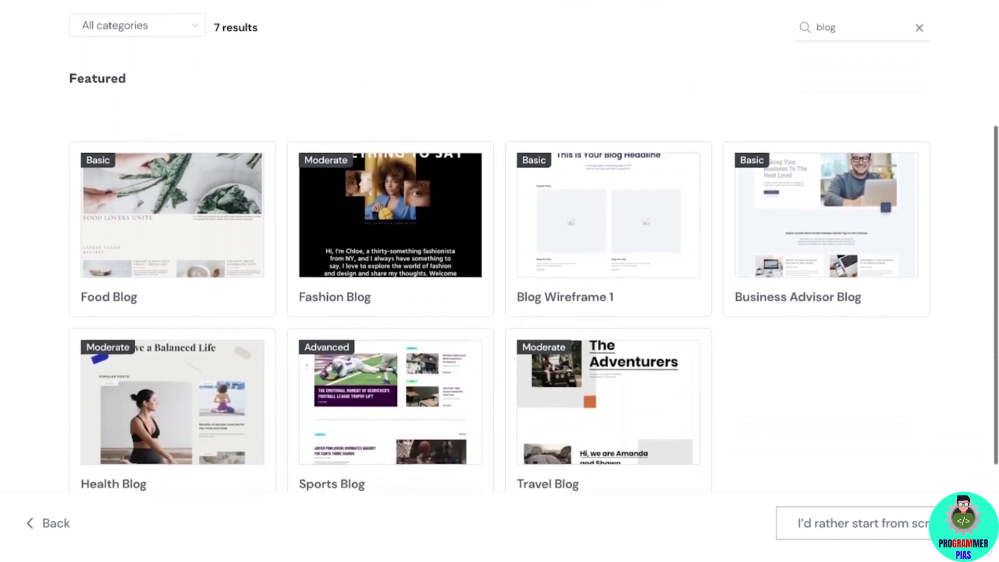
{"action": "mouse_move", "coordinate": [446, 192]}
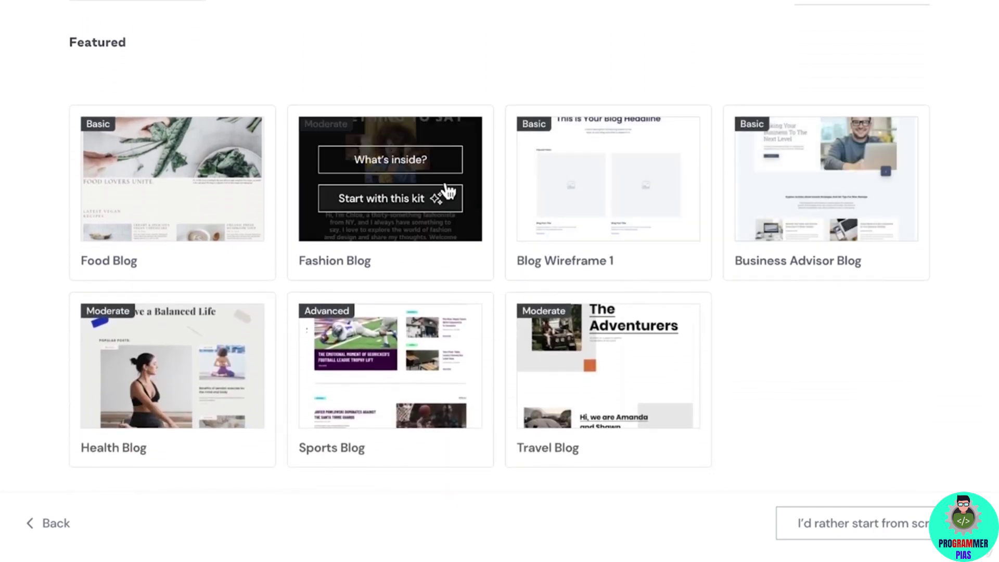
Review what's inside the Fashion Blog kit and start the site with it.
{"action": "left_click", "coordinate": [427, 161]}
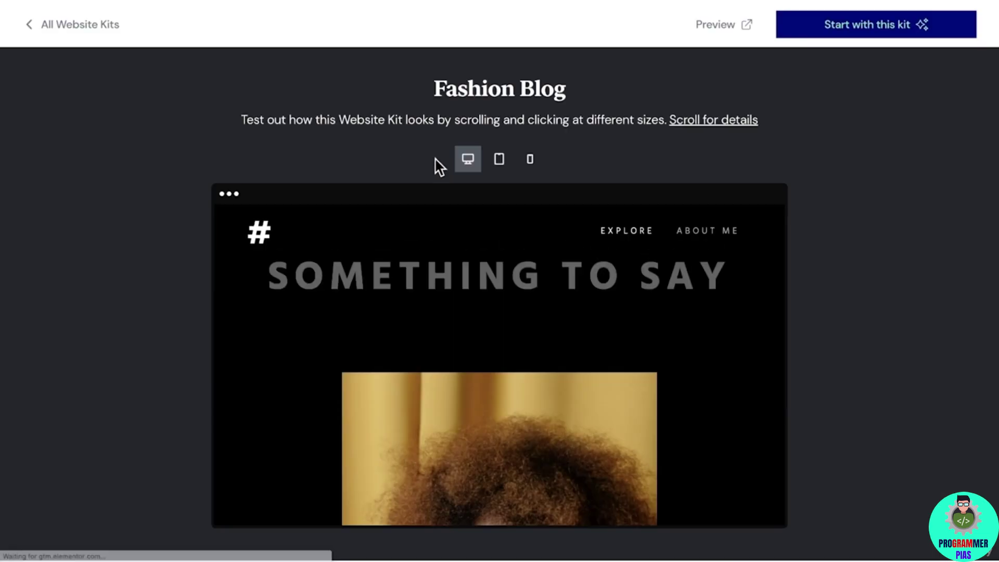
{"action": "scroll", "coordinate": [885, 217], "scroll_direction": "down", "scroll_amount": 2}
{"action": "scroll", "coordinate": [889, 216], "scroll_direction": "down", "scroll_amount": 5}
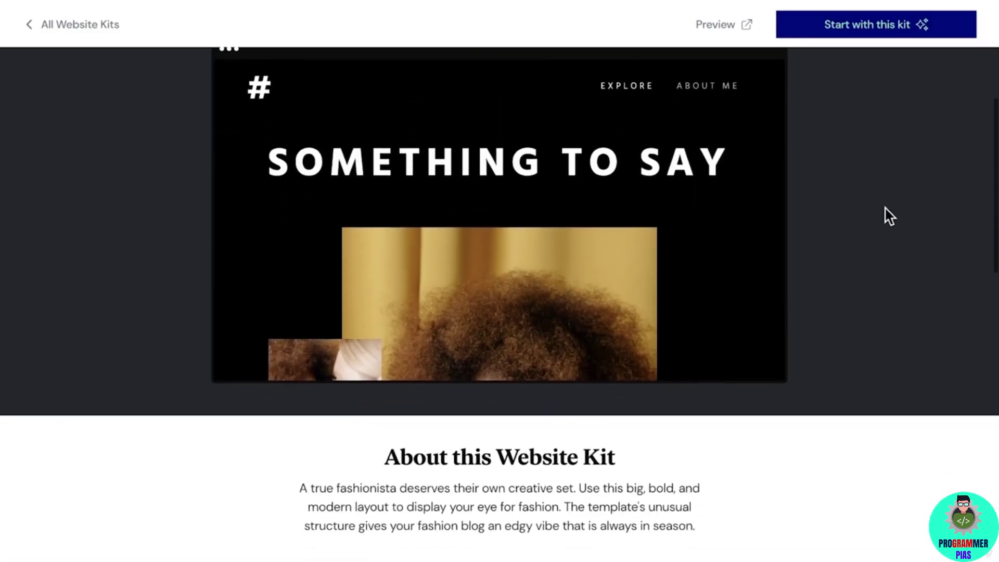
{"action": "scroll", "coordinate": [885, 207], "scroll_direction": "down", "scroll_amount": 5}
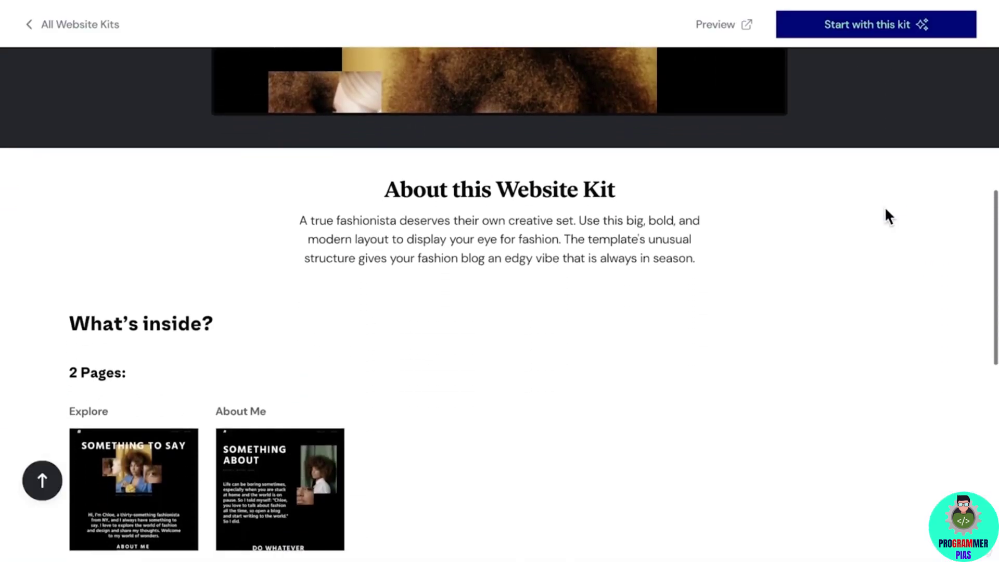
{"action": "scroll", "coordinate": [885, 208], "scroll_direction": "down", "scroll_amount": 5}
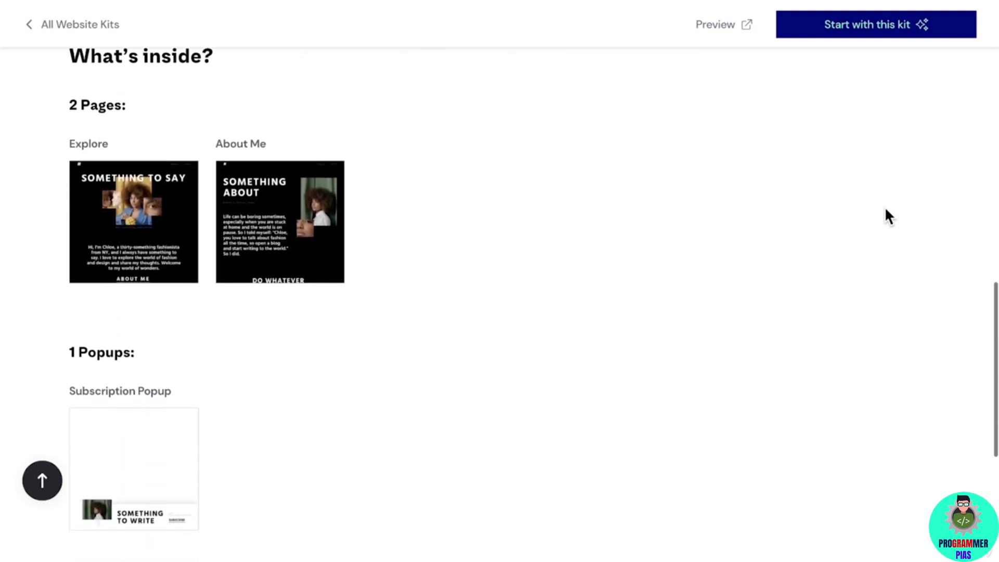
{"action": "scroll", "coordinate": [886, 209], "scroll_direction": "down", "scroll_amount": 2}
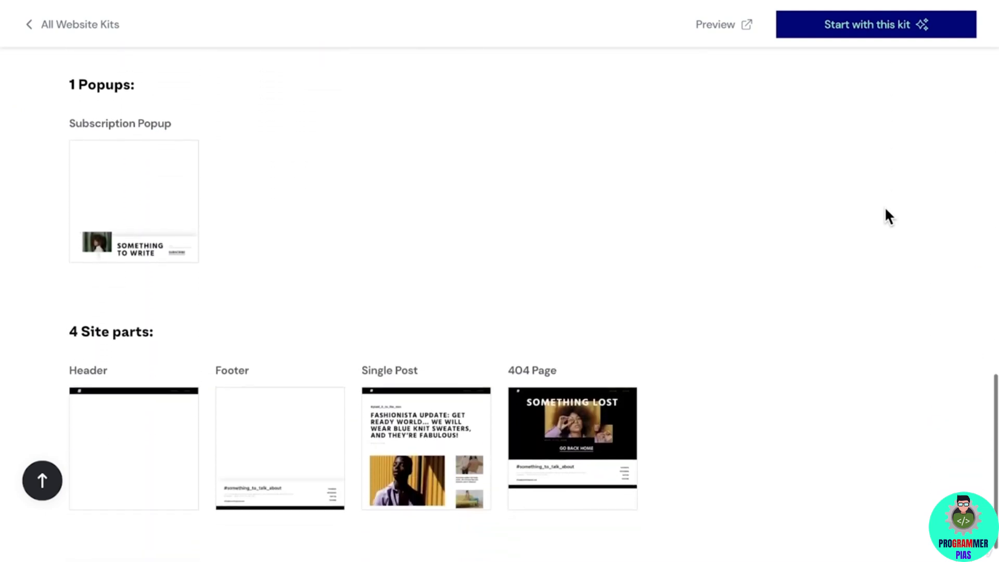
{"action": "left_click", "coordinate": [879, 27]}
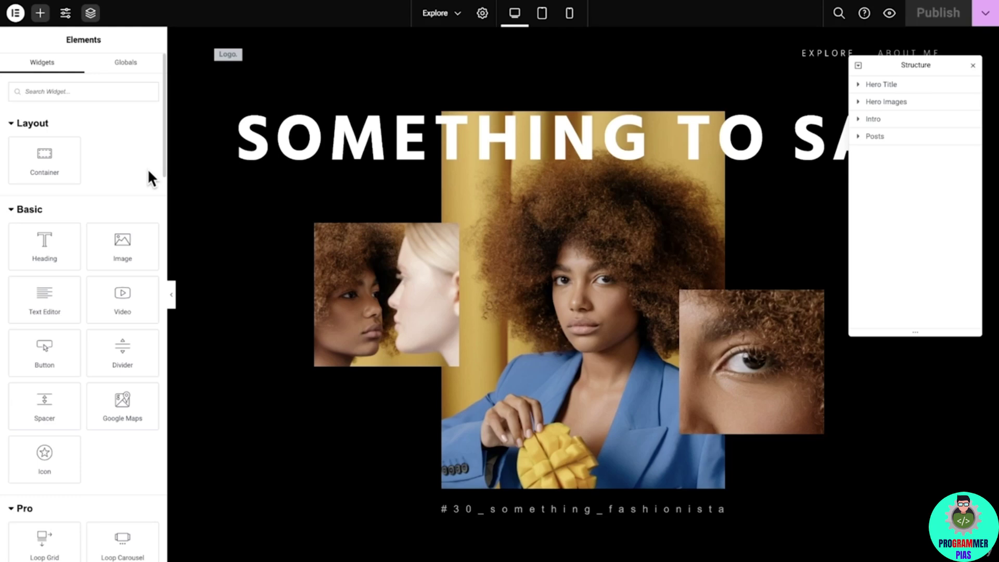
Exit the Elementor editor to WordPress from the editor's main menu.
{"action": "left_click", "coordinate": [17, 14]}
{"action": "left_click", "coordinate": [122, 151]}
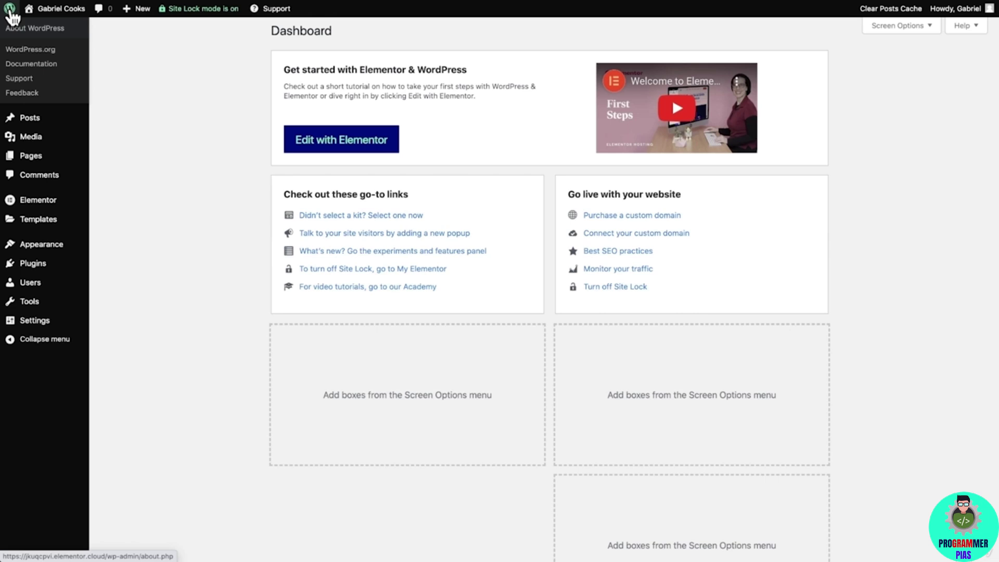
{"action": "mouse_move", "coordinate": [61, 17]}
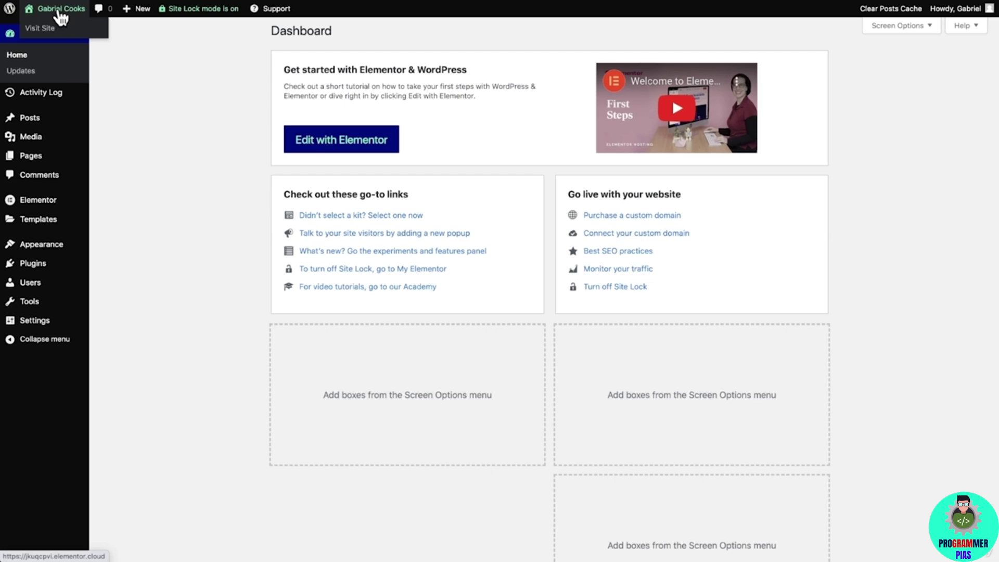
{"action": "left_click", "coordinate": [61, 16]}
{"action": "left_click", "coordinate": [61, 17]}
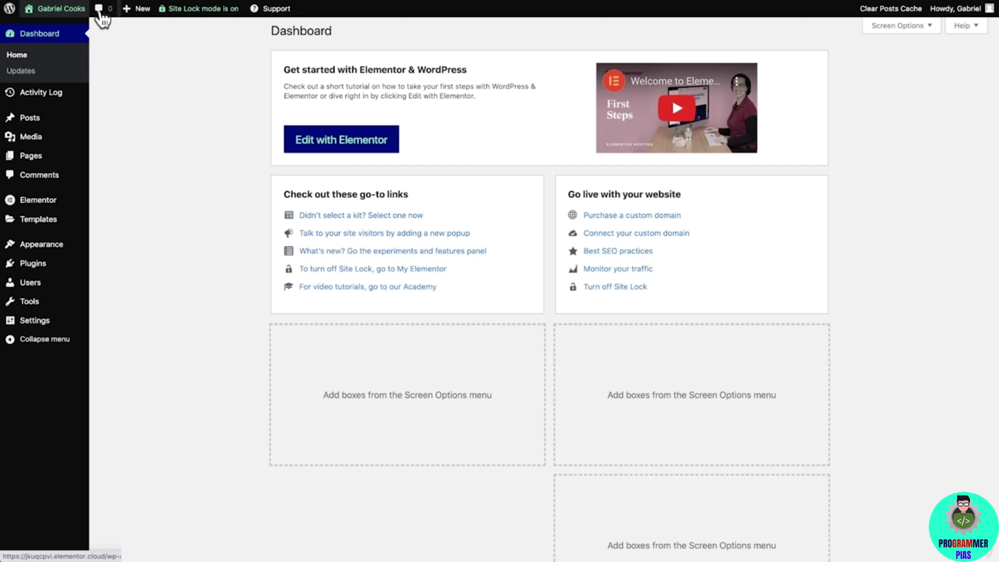
{"action": "mouse_move", "coordinate": [137, 8]}
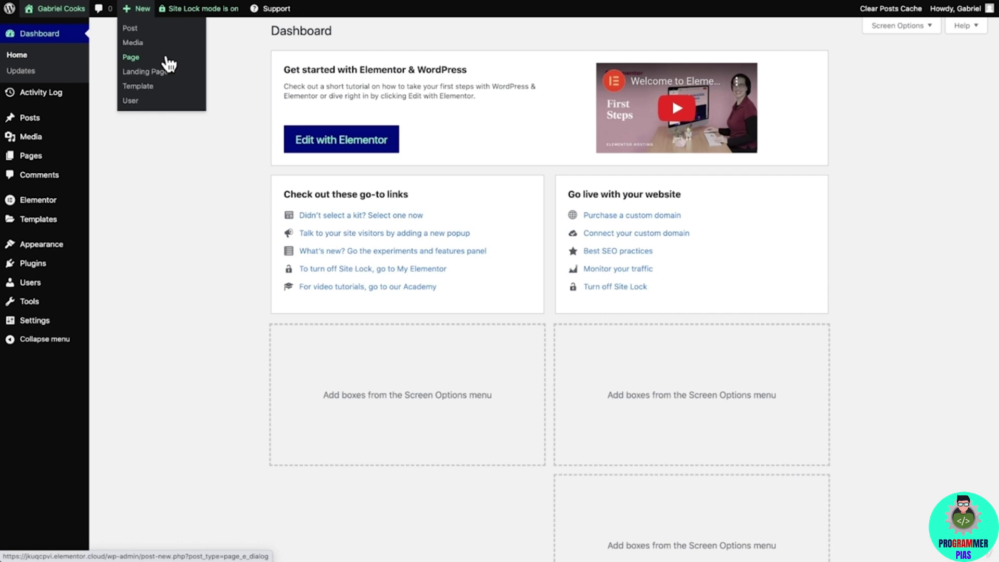
{"action": "mouse_move", "coordinate": [276, 16]}
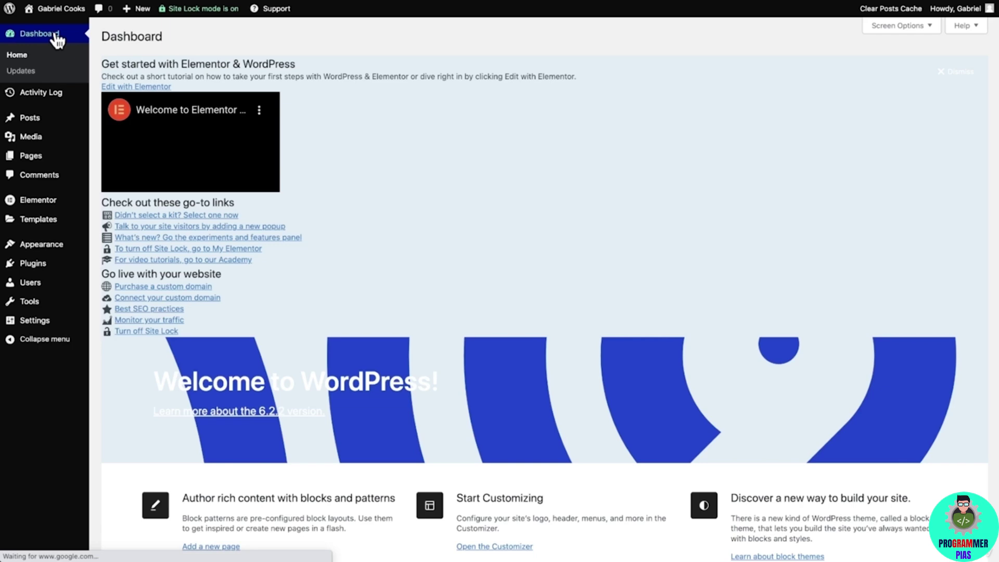
Go to the Posts entry in the WordPress admin sidebar, past Activity Log.
{"action": "mouse_move", "coordinate": [54, 97]}
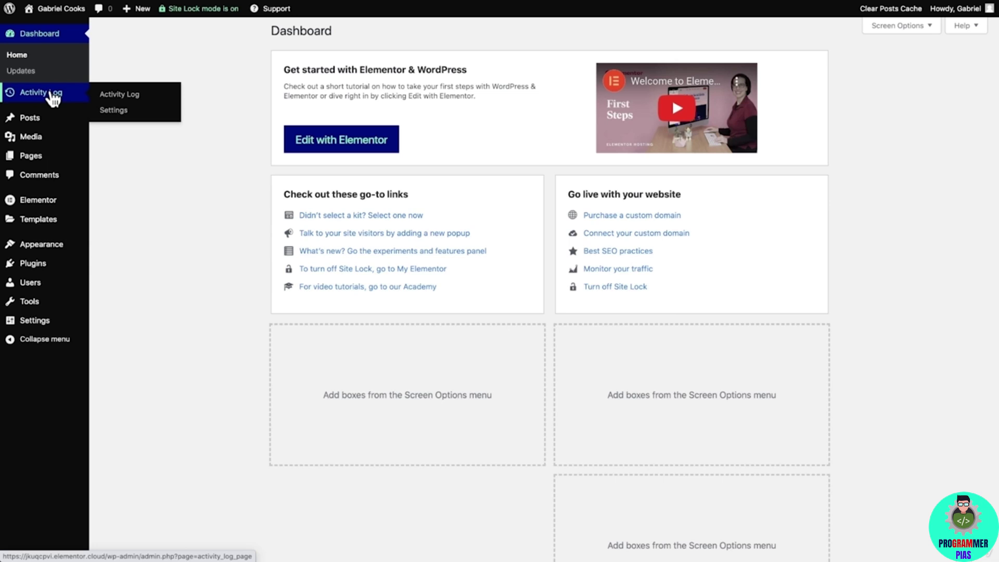
{"action": "mouse_move", "coordinate": [59, 122]}
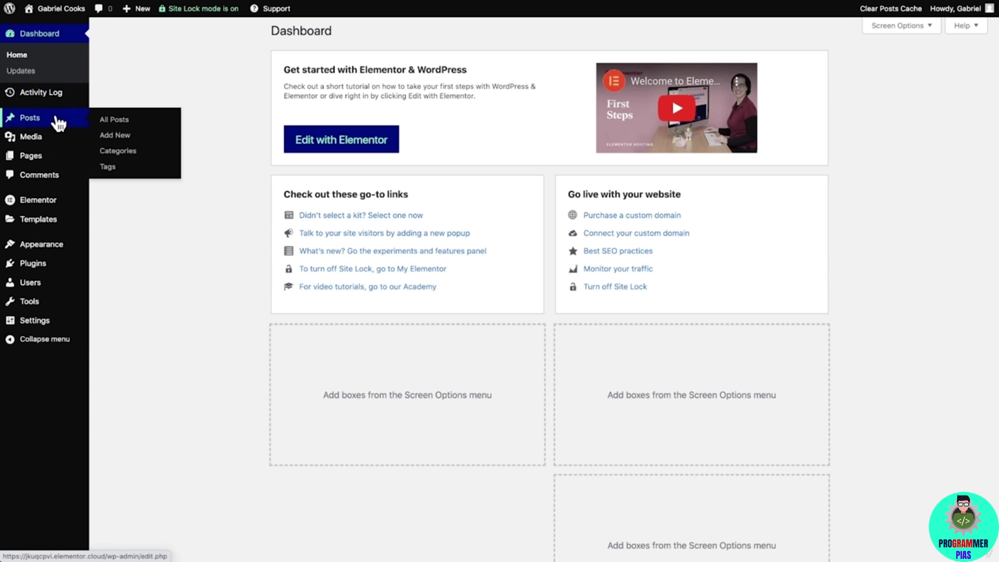
Open the list of all posts and scroll through the 11 published articles.
{"action": "left_click", "coordinate": [59, 123]}
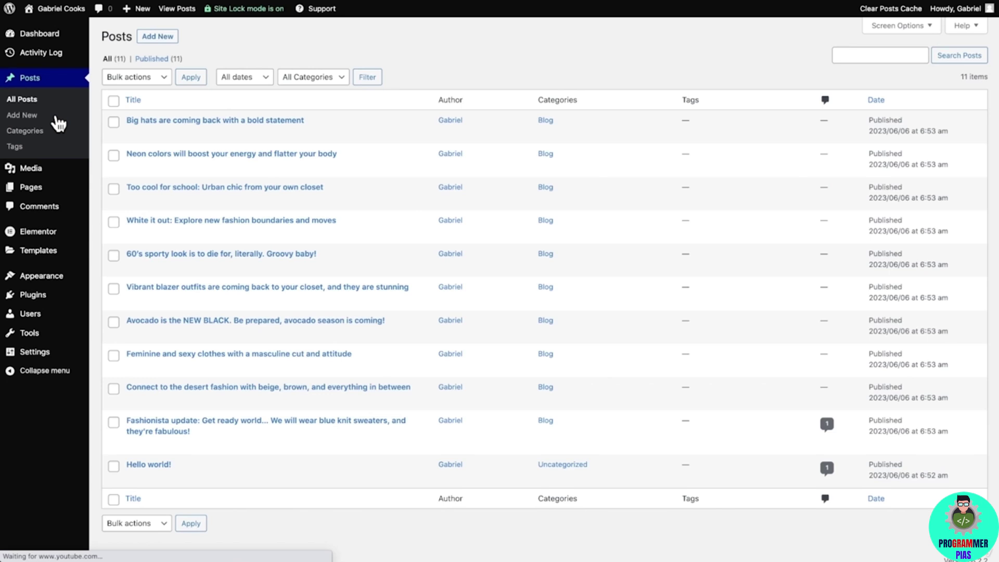
{"action": "scroll", "coordinate": [58, 123], "scroll_direction": "down", "scroll_amount": 1}
{"action": "scroll", "coordinate": [58, 117], "scroll_direction": "up", "scroll_amount": 1}
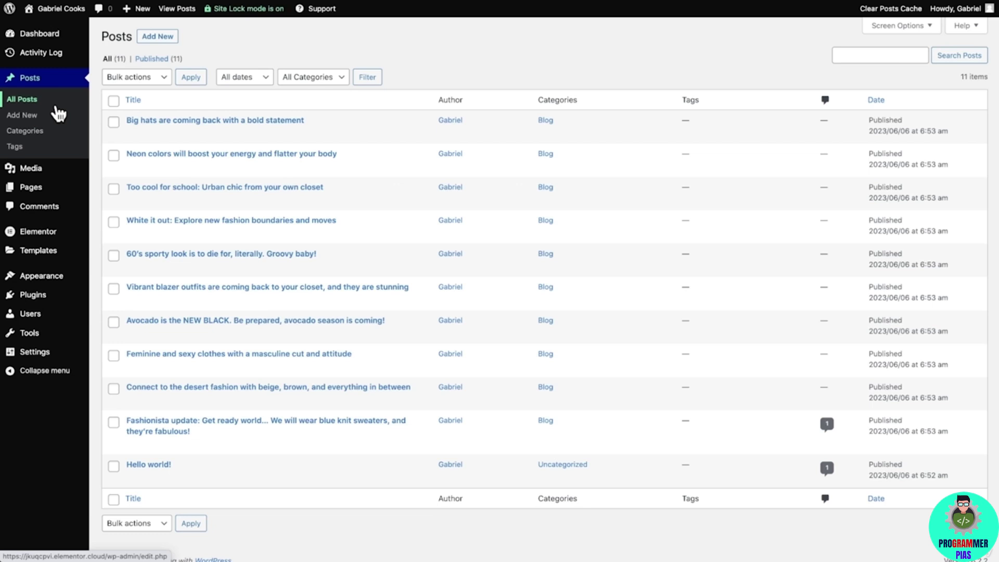
{"action": "mouse_move", "coordinate": [59, 174]}
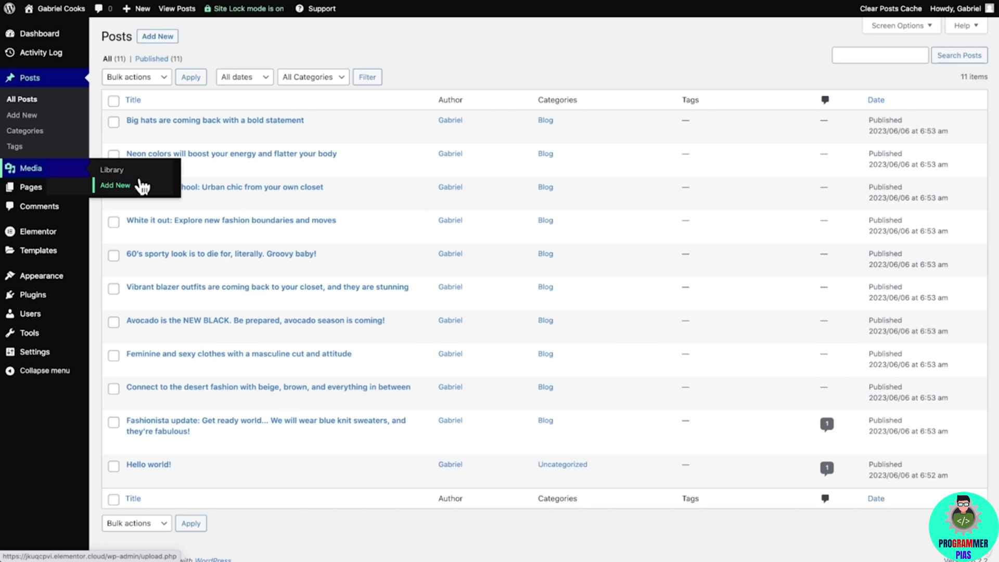
{"action": "left_click", "coordinate": [78, 187]}
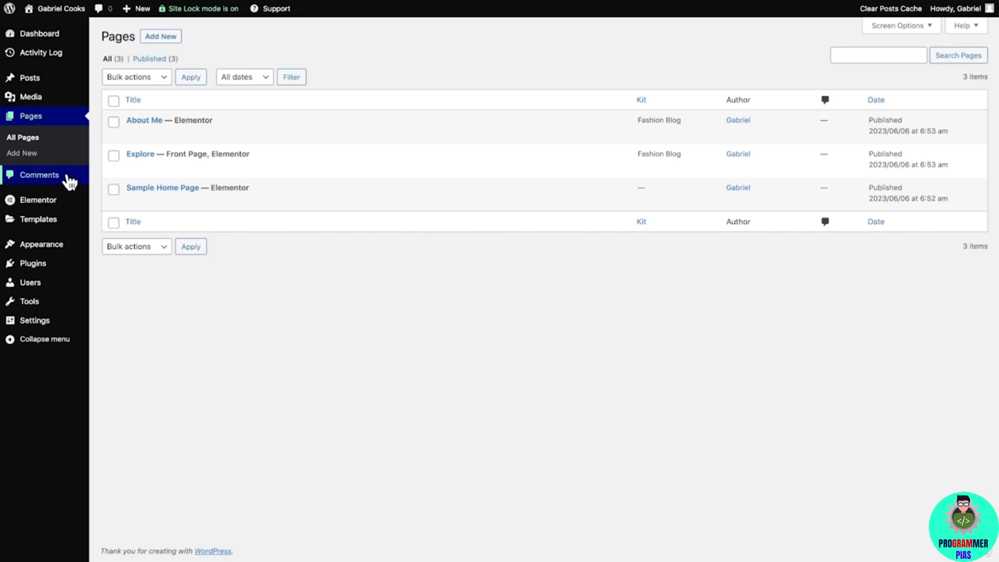
{"action": "mouse_move", "coordinate": [67, 207]}
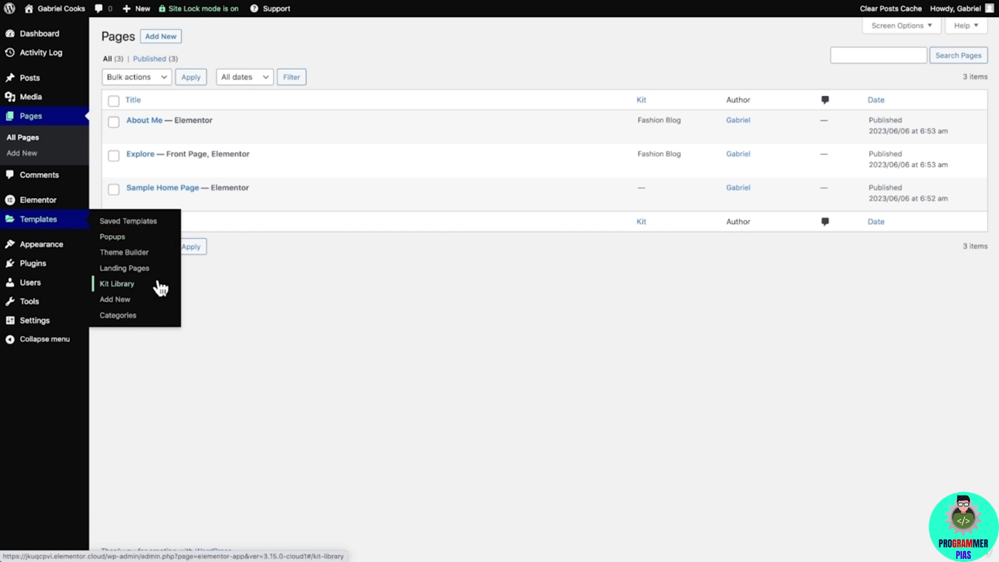
{"action": "mouse_move", "coordinate": [61, 249]}
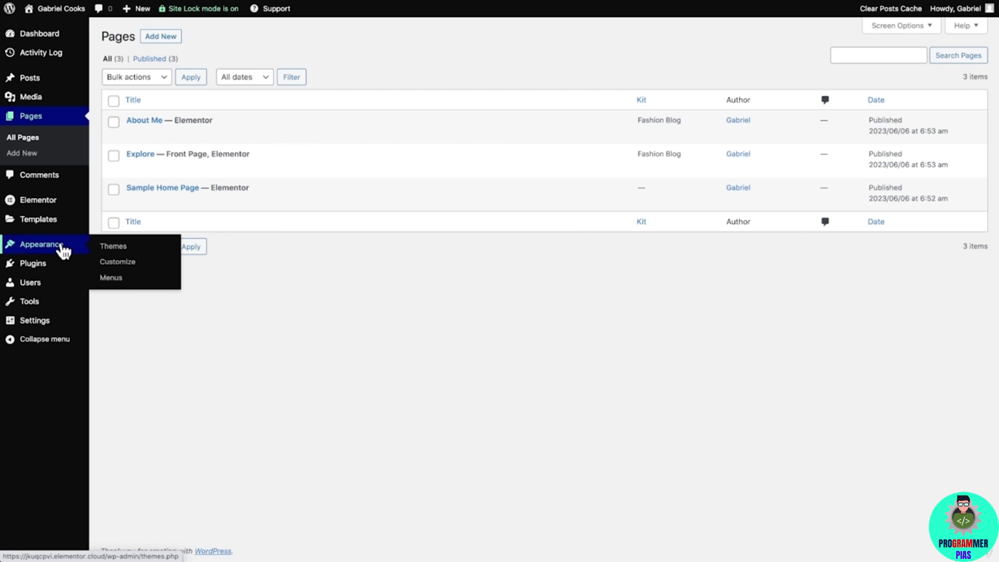
{"action": "mouse_move", "coordinate": [65, 270]}
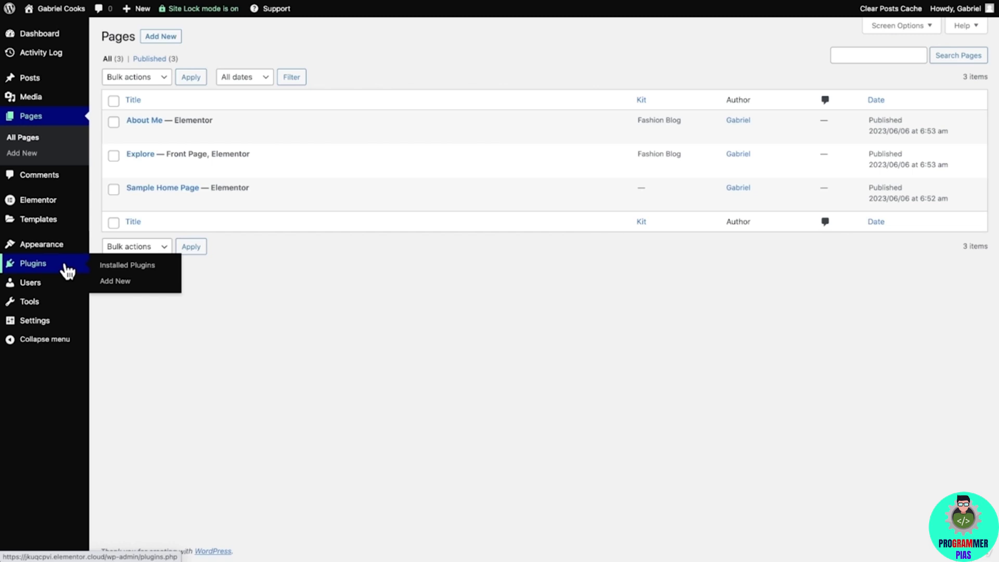
{"action": "mouse_move", "coordinate": [59, 288]}
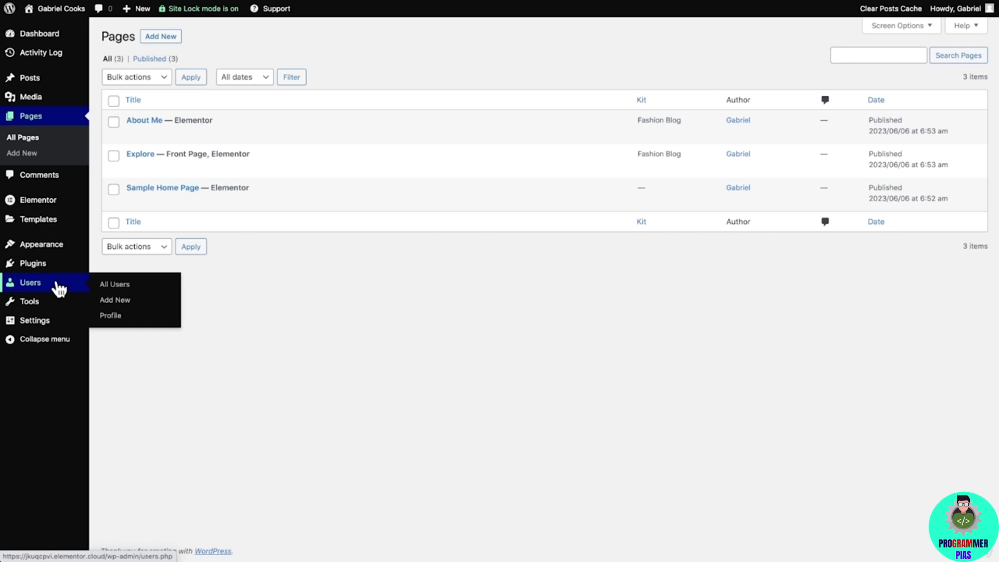
{"action": "mouse_move", "coordinate": [59, 310]}
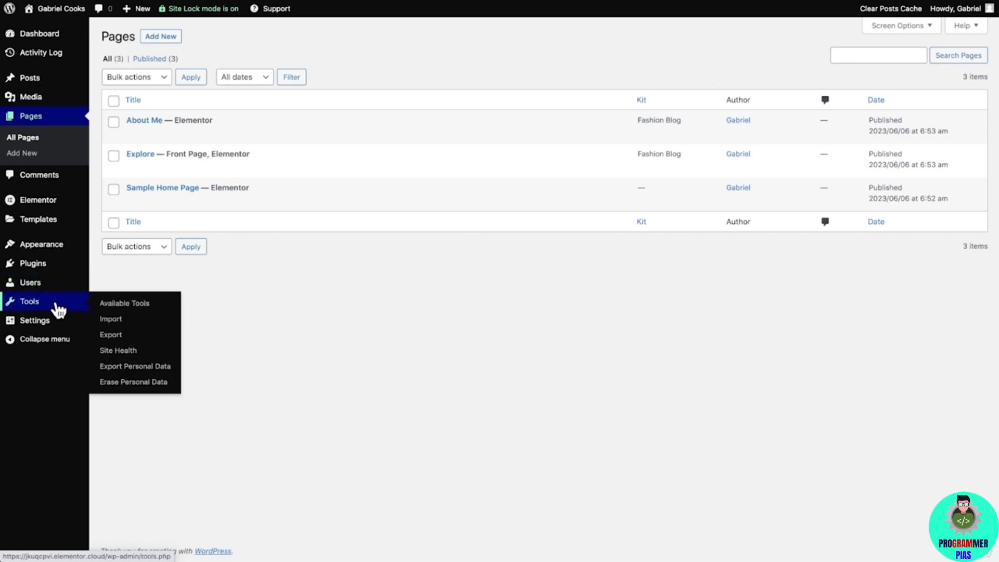
{"action": "mouse_move", "coordinate": [68, 328]}
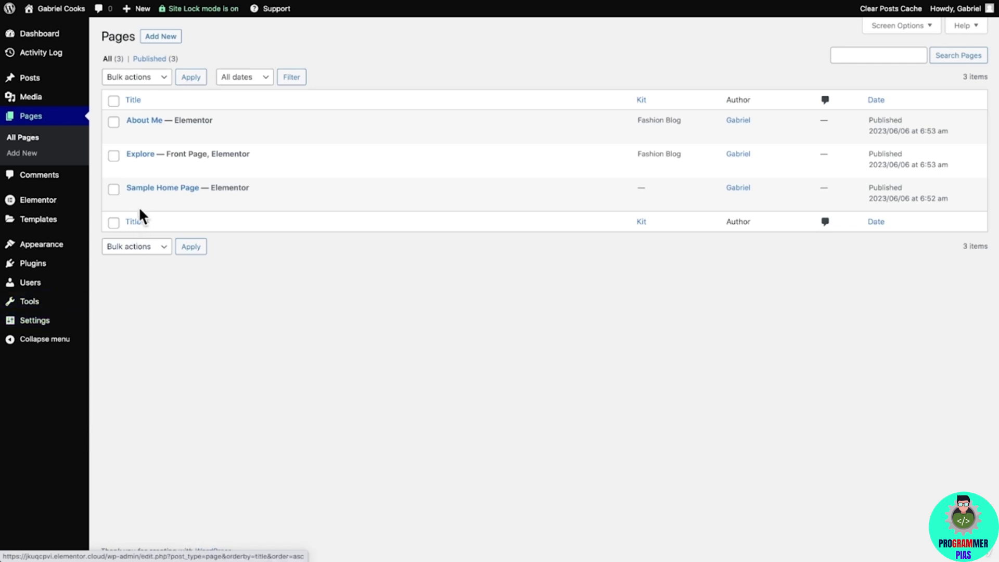
Load the Explore page with its Hero, Intro and Posts sections in Elementor, and show the main menu.
{"action": "left_click", "coordinate": [149, 168]}
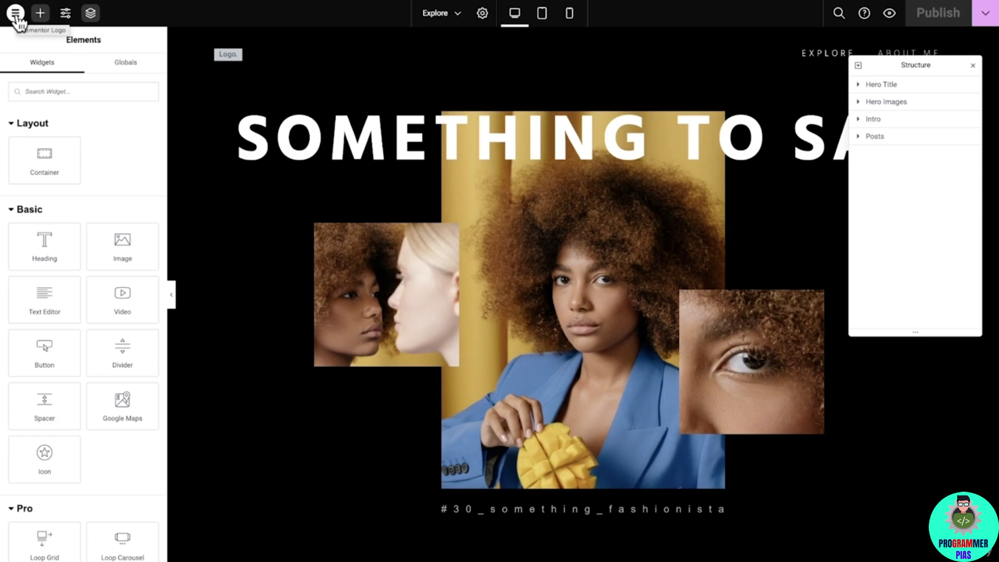
{"action": "left_click", "coordinate": [16, 14]}
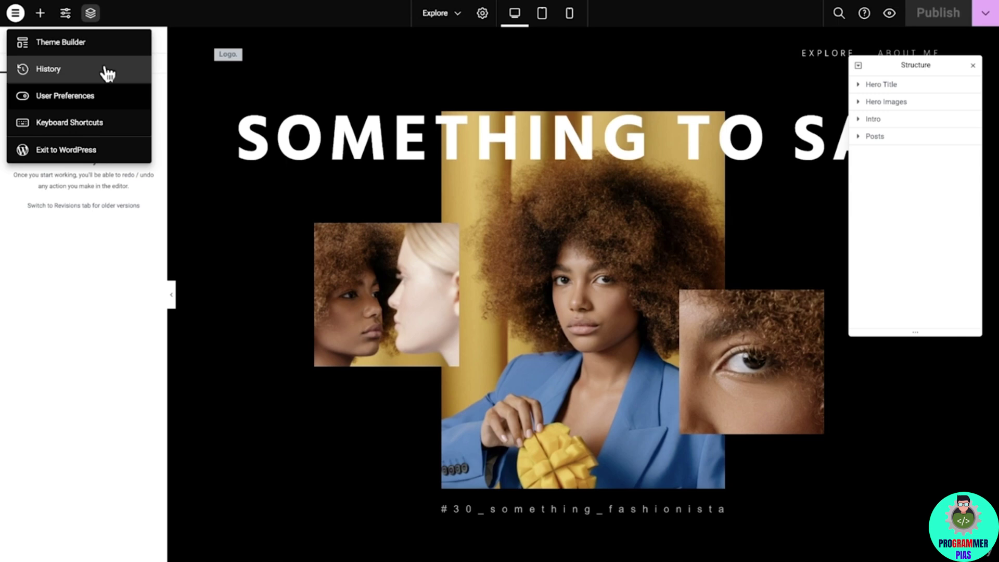
Check the page's History and its four saved revisions, view User Preferences, then return to the widget list.
{"action": "left_click", "coordinate": [107, 74]}
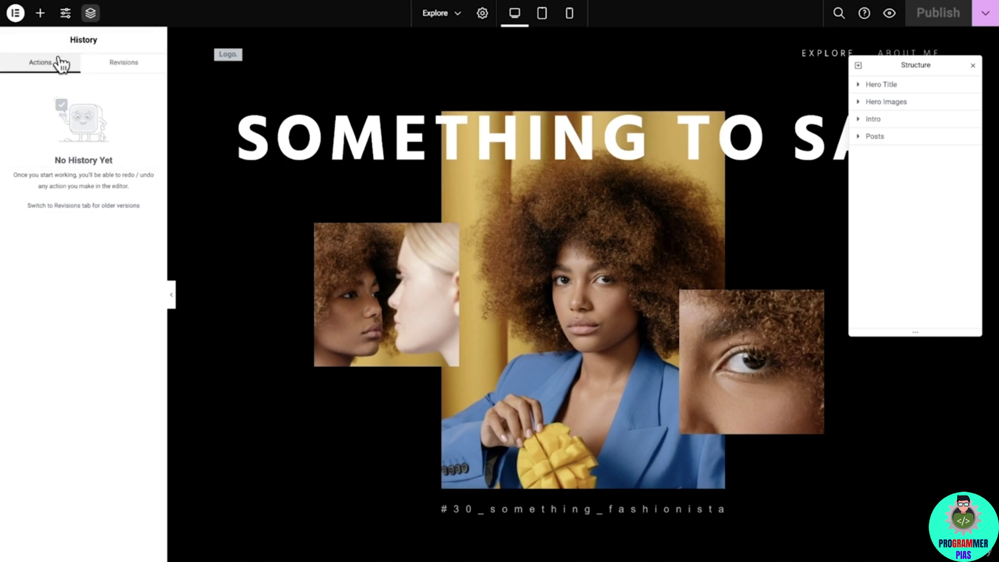
{"action": "left_click", "coordinate": [99, 68]}
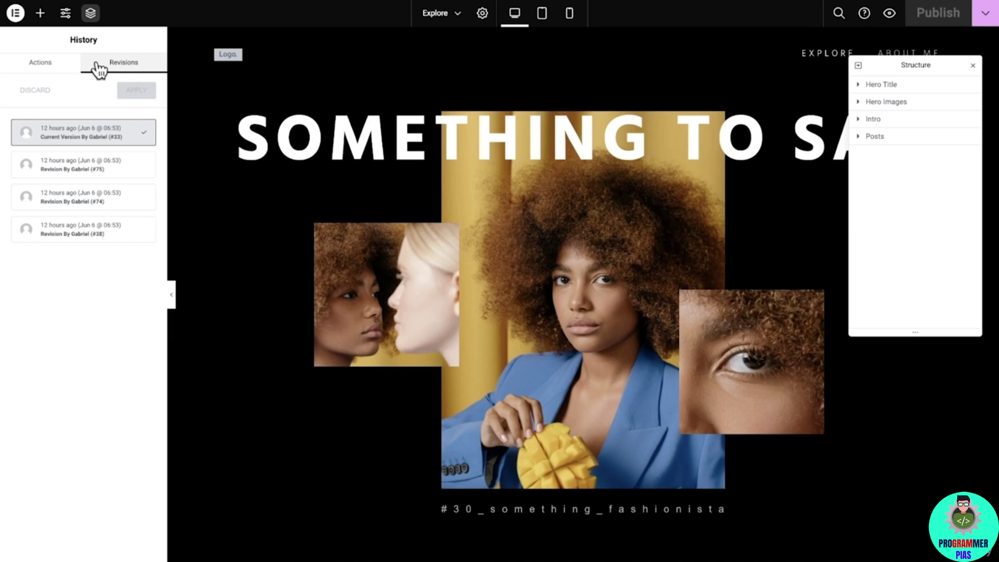
{"action": "left_click", "coordinate": [15, 12]}
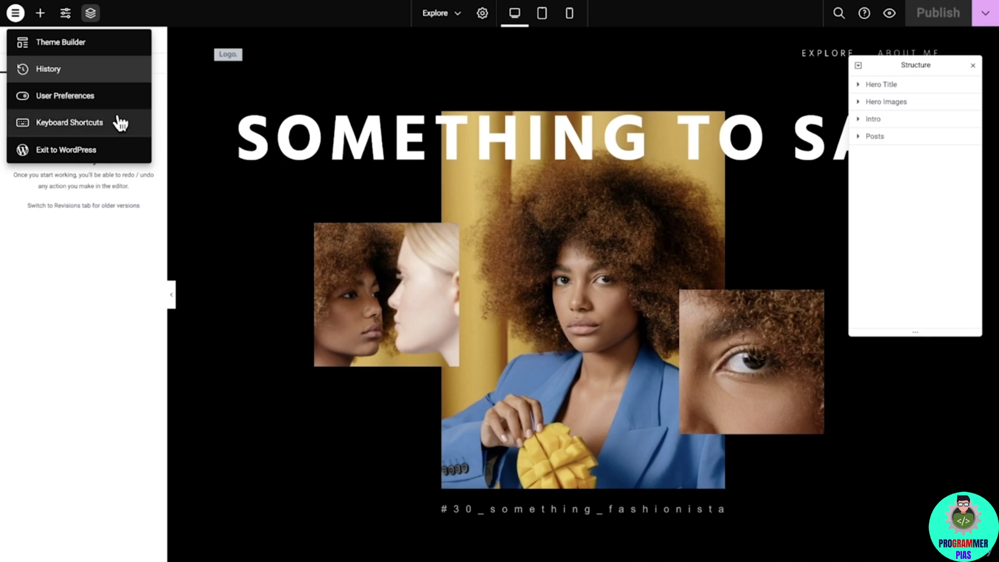
{"action": "left_click", "coordinate": [116, 97]}
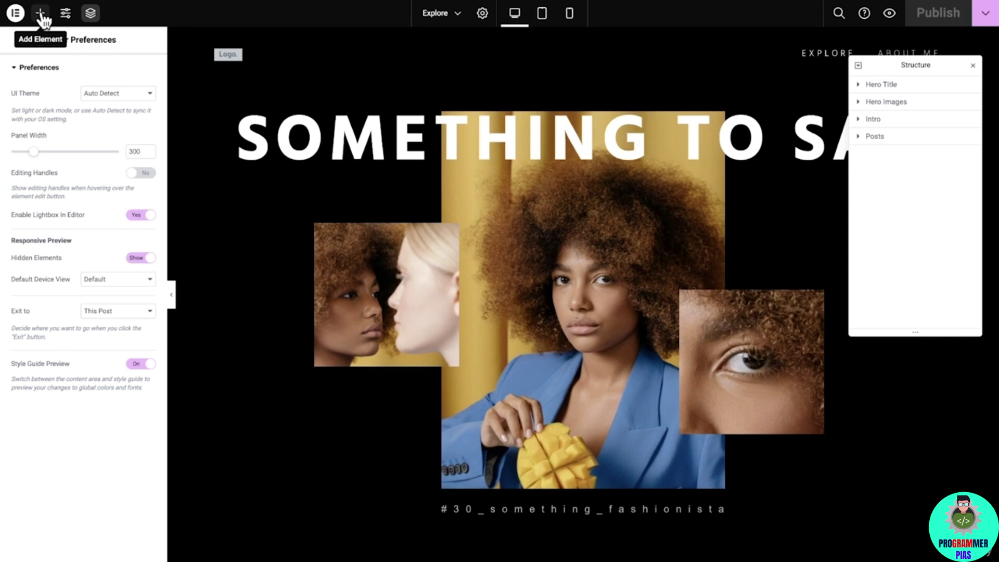
{"action": "left_click", "coordinate": [40, 13]}
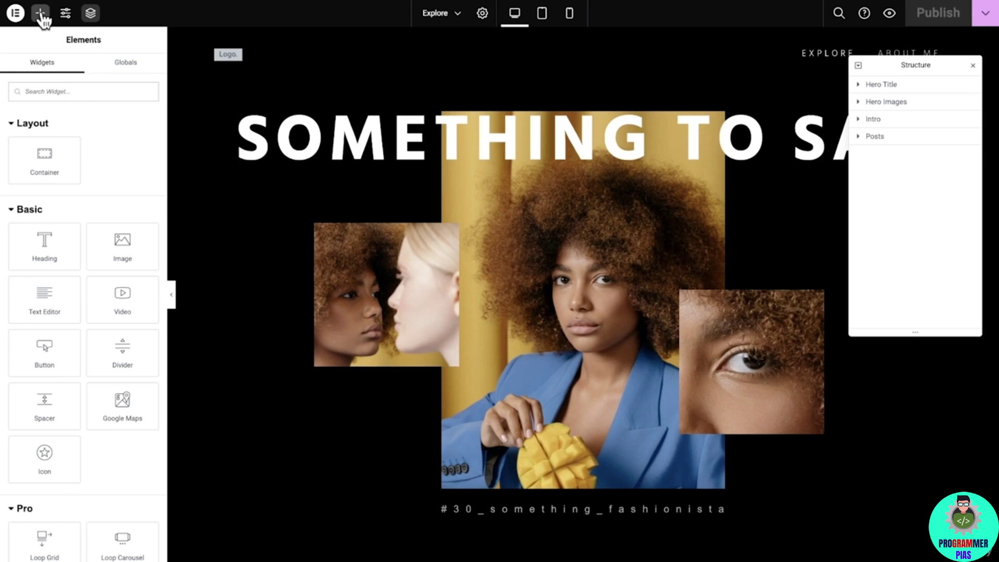
{"action": "left_click", "coordinate": [66, 13]}
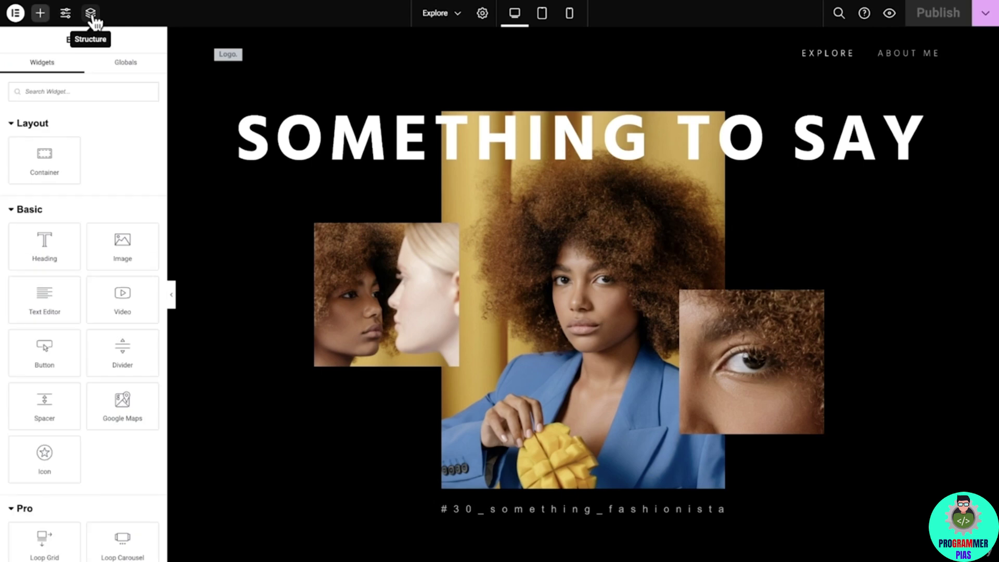
{"action": "left_click", "coordinate": [92, 14]}
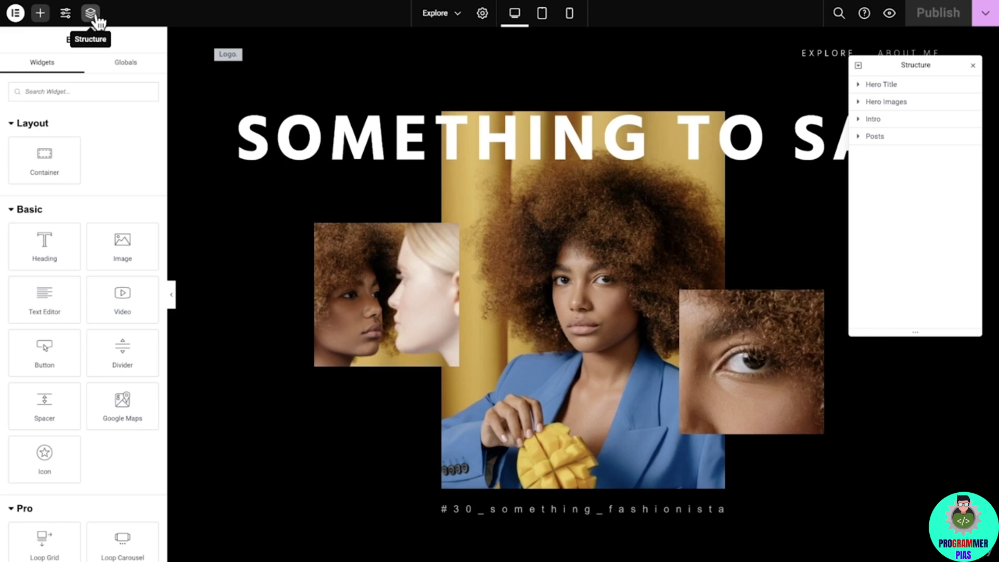
{"action": "left_click", "coordinate": [458, 16]}
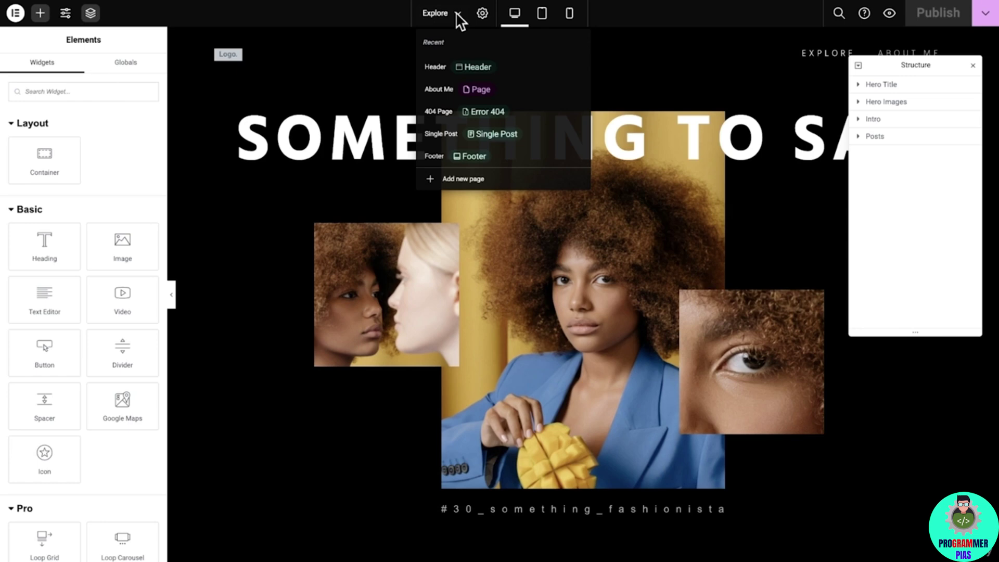
{"action": "left_click", "coordinate": [457, 15]}
{"action": "left_click", "coordinate": [839, 13]}
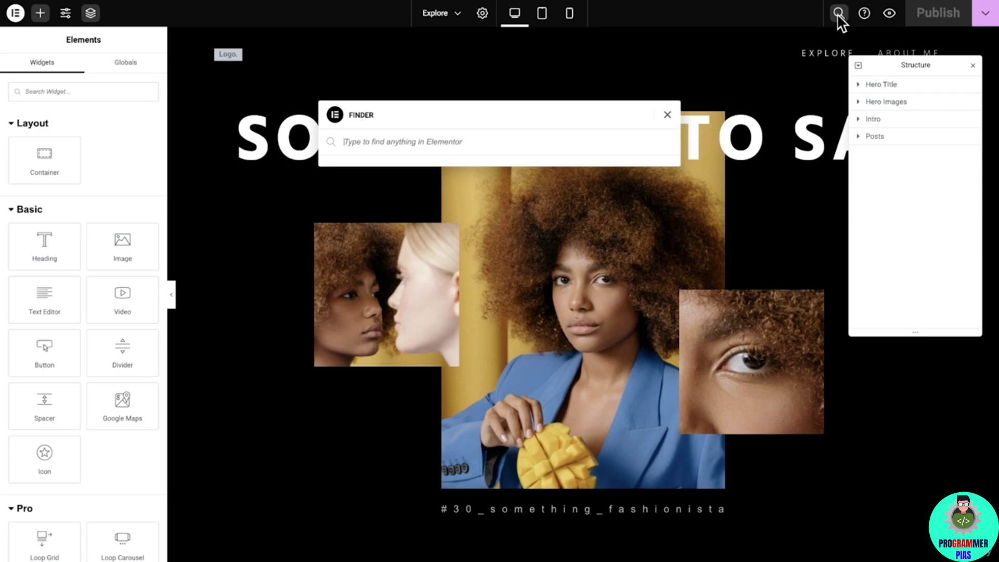
{"action": "left_click", "coordinate": [483, 13]}
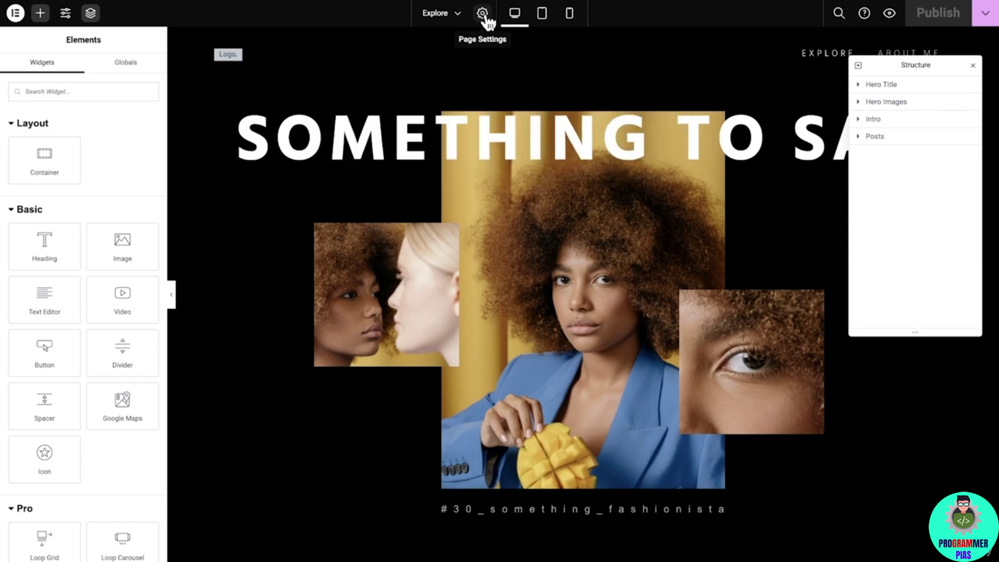
{"action": "left_click", "coordinate": [483, 14]}
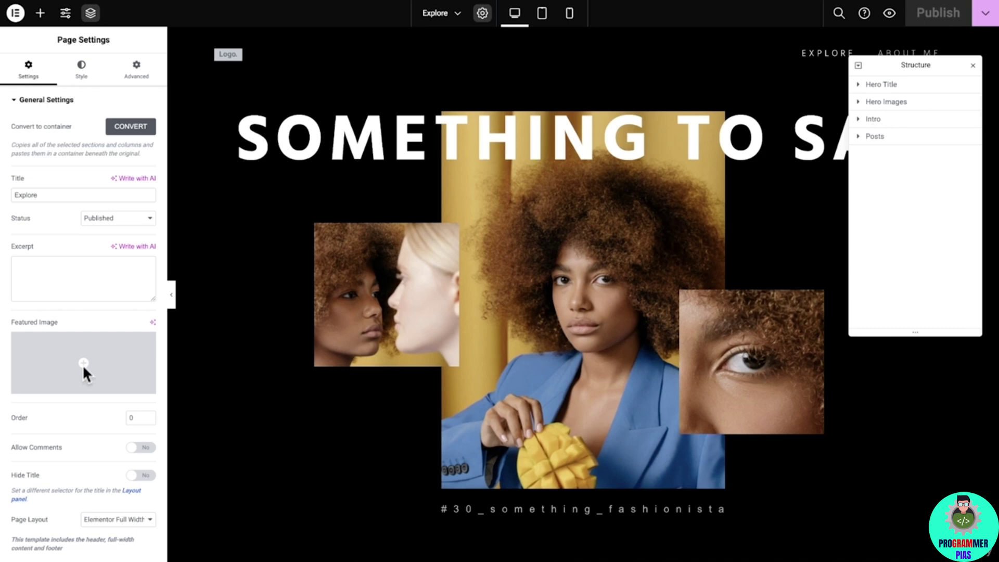
{"action": "left_click", "coordinate": [84, 69]}
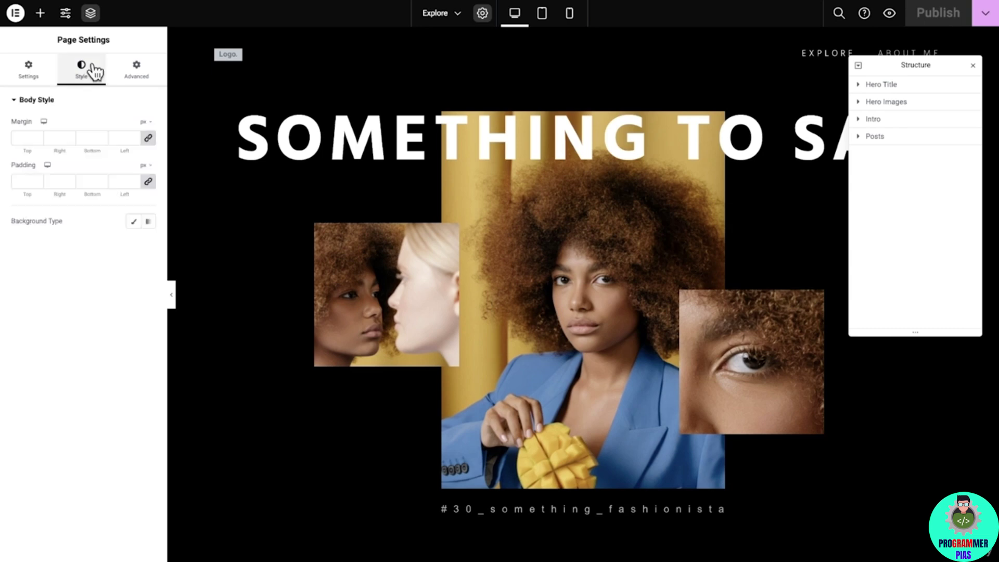
{"action": "left_click", "coordinate": [138, 69]}
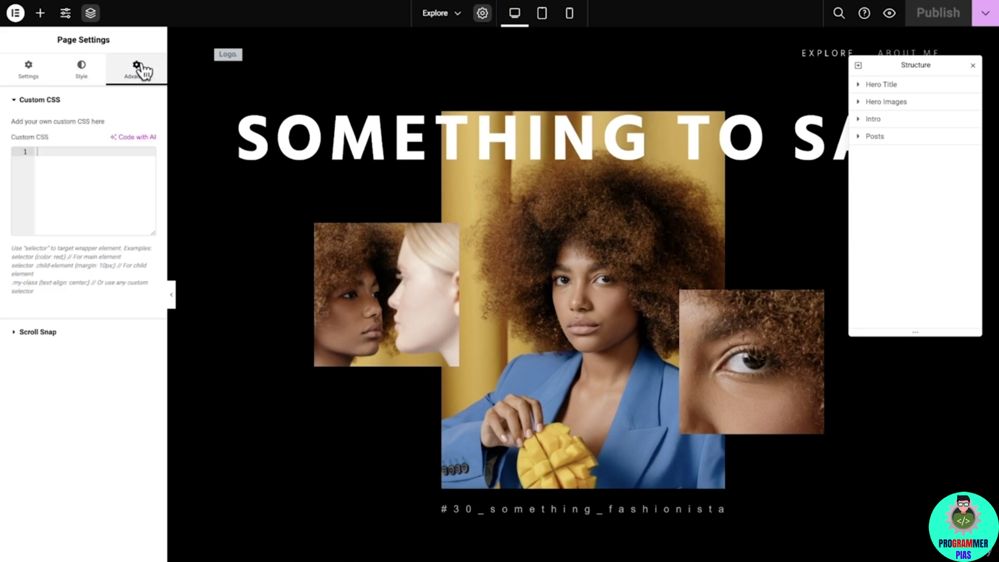
{"action": "left_click", "coordinate": [483, 13]}
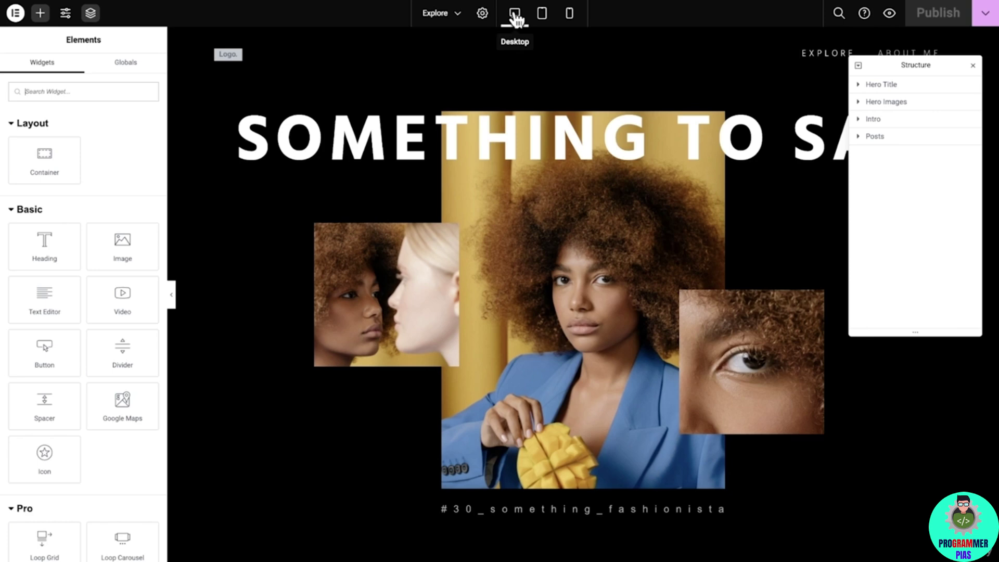
Preview the Explore page at tablet and mobile widths, then reveal the Save Draft and Save as Template options.
{"action": "left_click", "coordinate": [554, 20]}
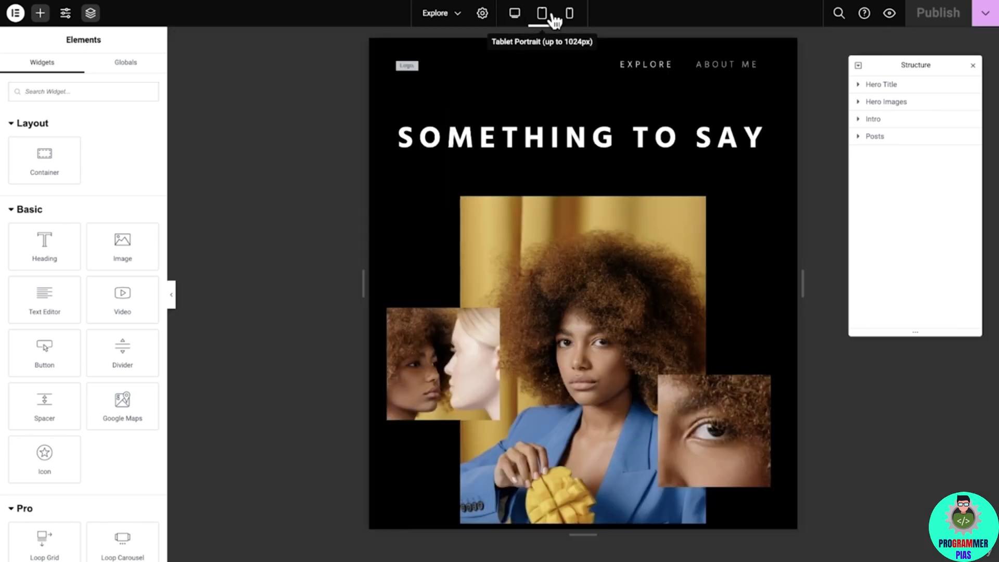
{"action": "left_click", "coordinate": [572, 20]}
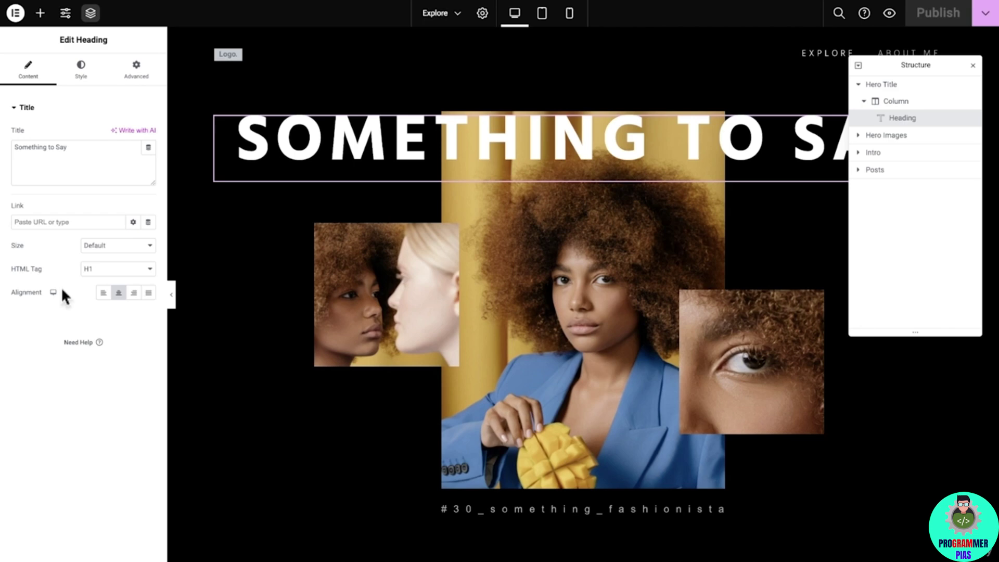
{"action": "left_click", "coordinate": [40, 13]}
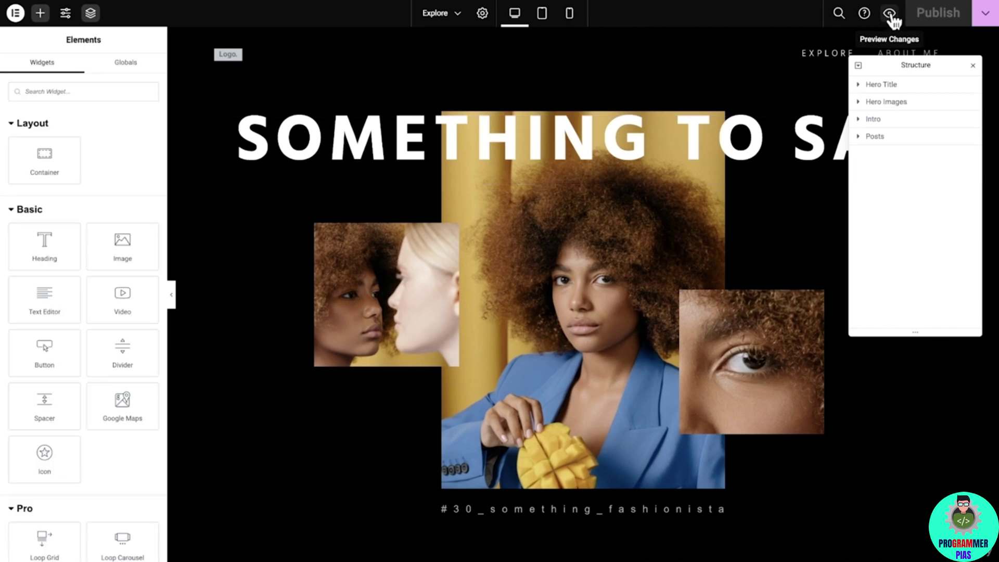
{"action": "left_click", "coordinate": [15, 13]}
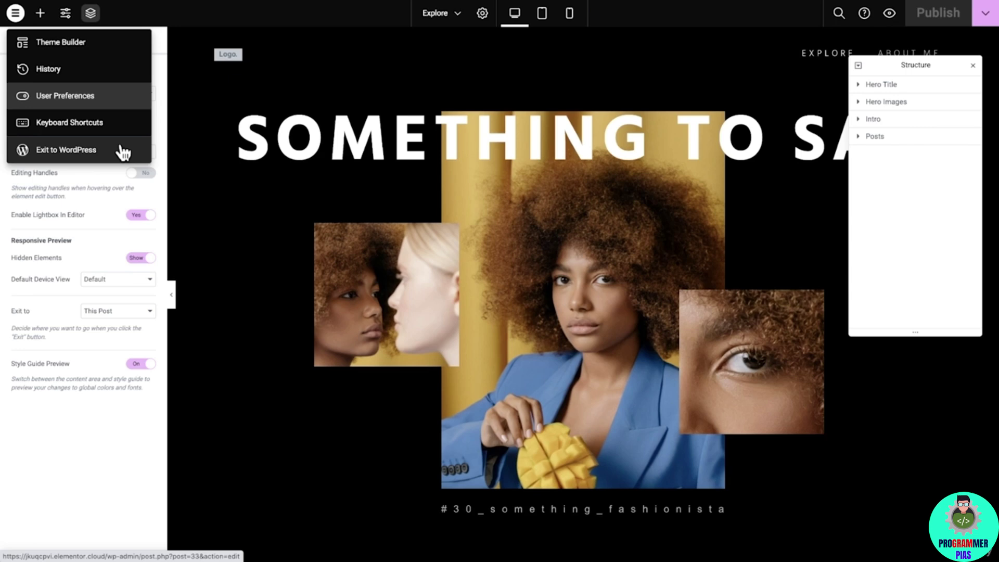
{"action": "left_click", "coordinate": [40, 13]}
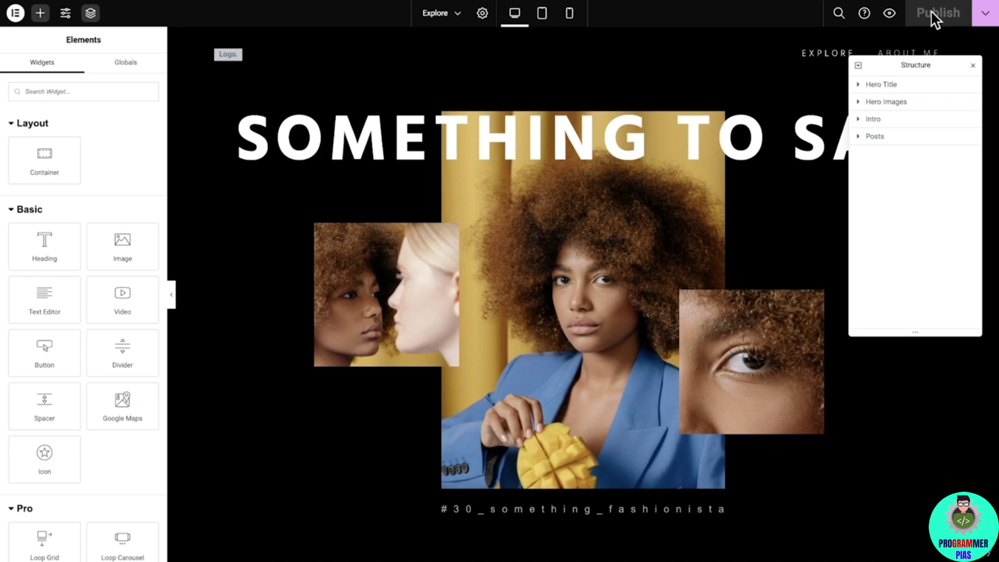
{"action": "left_click", "coordinate": [986, 14]}
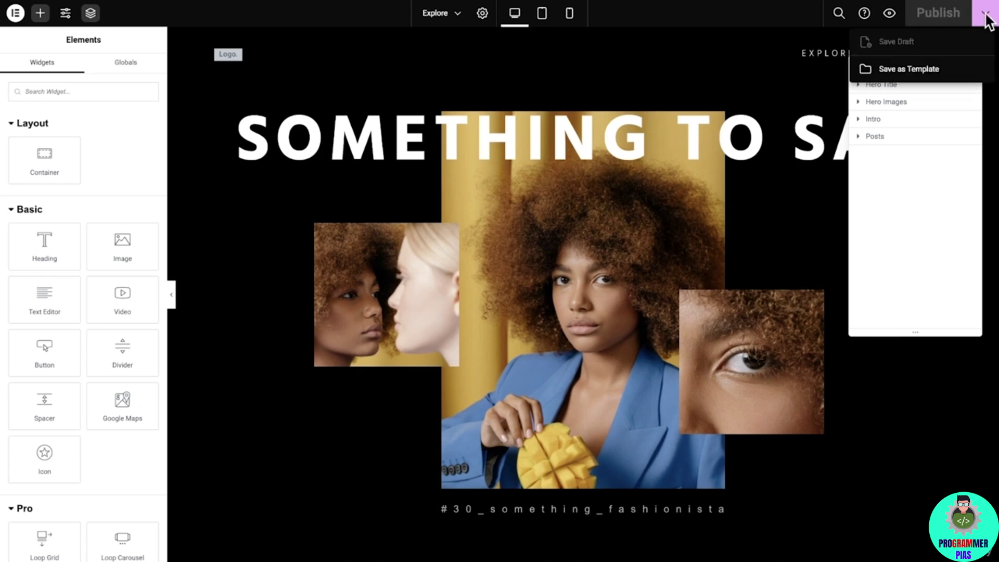
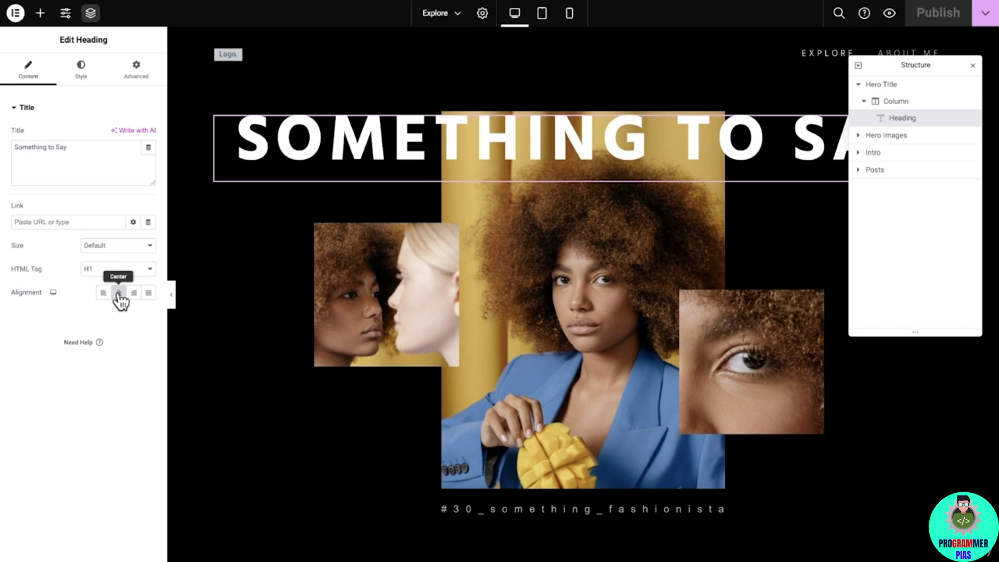
Review the SOMETHING TO SAY heading's Style and Advanced settings.
{"action": "left_click", "coordinate": [86, 75]}
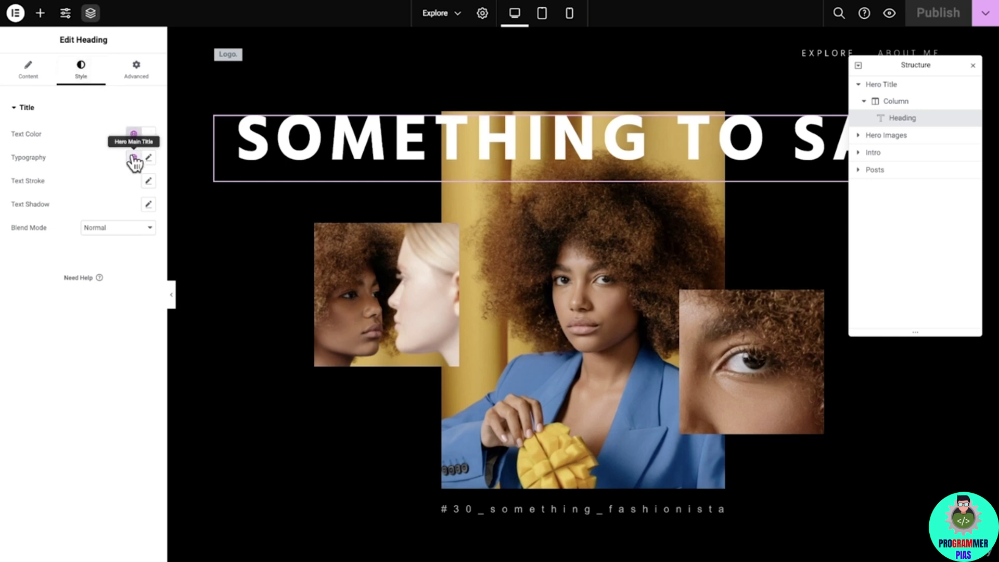
{"action": "left_click", "coordinate": [145, 79]}
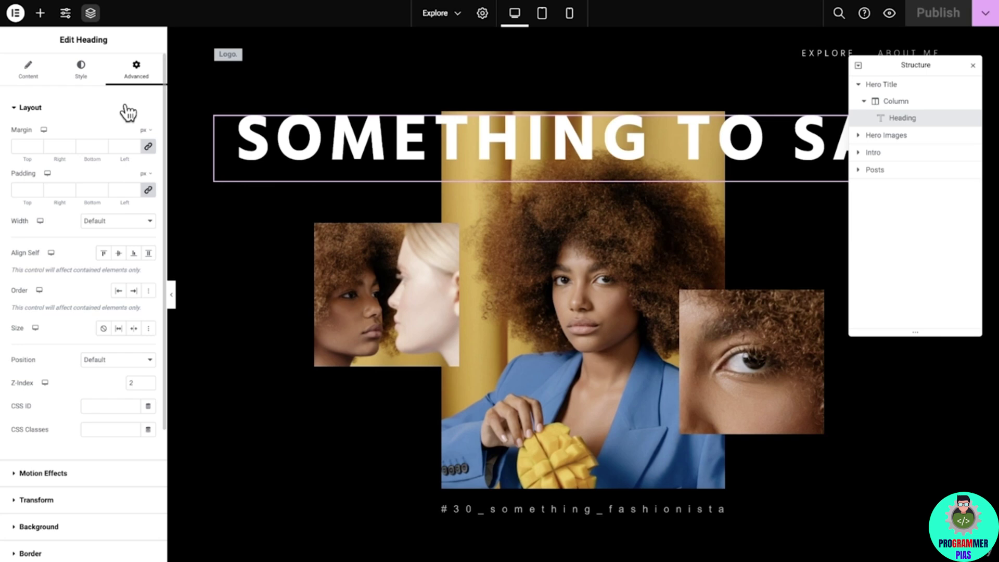
{"action": "scroll", "coordinate": [128, 112], "scroll_direction": "down", "scroll_amount": 4}
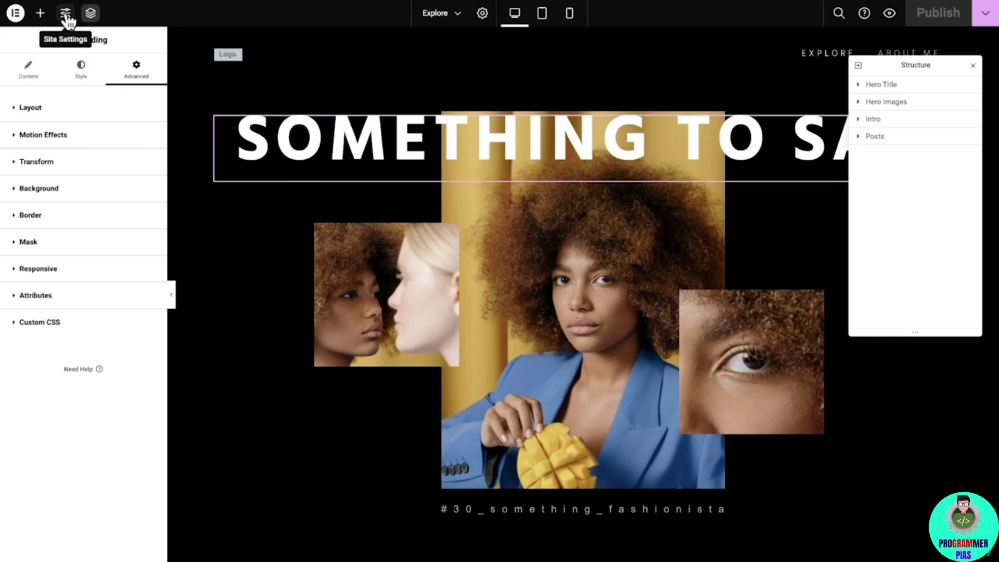
Show Site Settings' Global Colors with the style guide preview.
{"action": "left_click", "coordinate": [66, 14]}
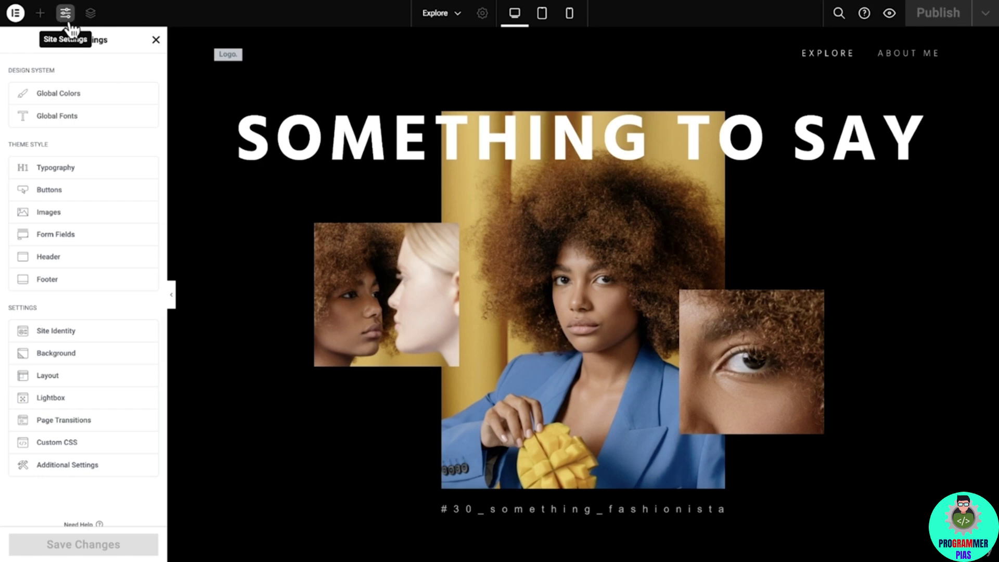
{"action": "left_click", "coordinate": [106, 97]}
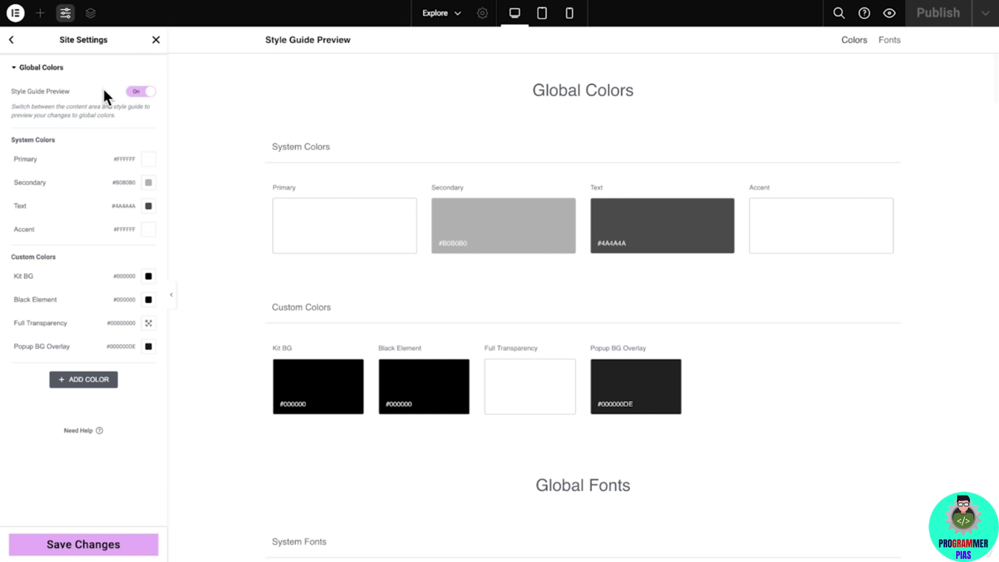
Set Primary #011936, Secondary #889EBD, Text #465362 and Accent #269FFF.
{"action": "left_click", "coordinate": [148, 159]}
{"action": "type", "text": "#011936"}
{"action": "left_click", "coordinate": [149, 160]}
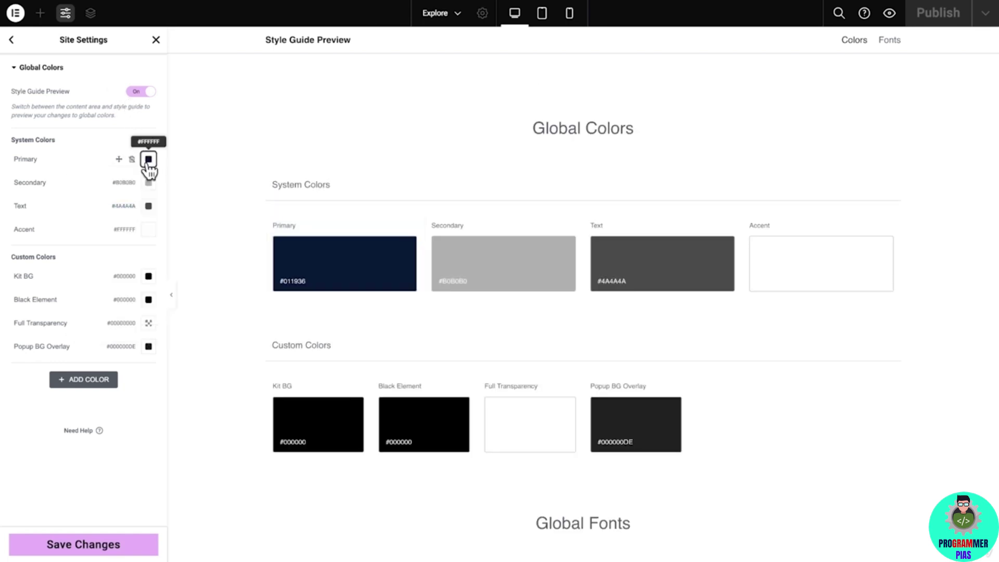
{"action": "left_click", "coordinate": [148, 182]}
{"action": "type", "text": "#889EBD"}
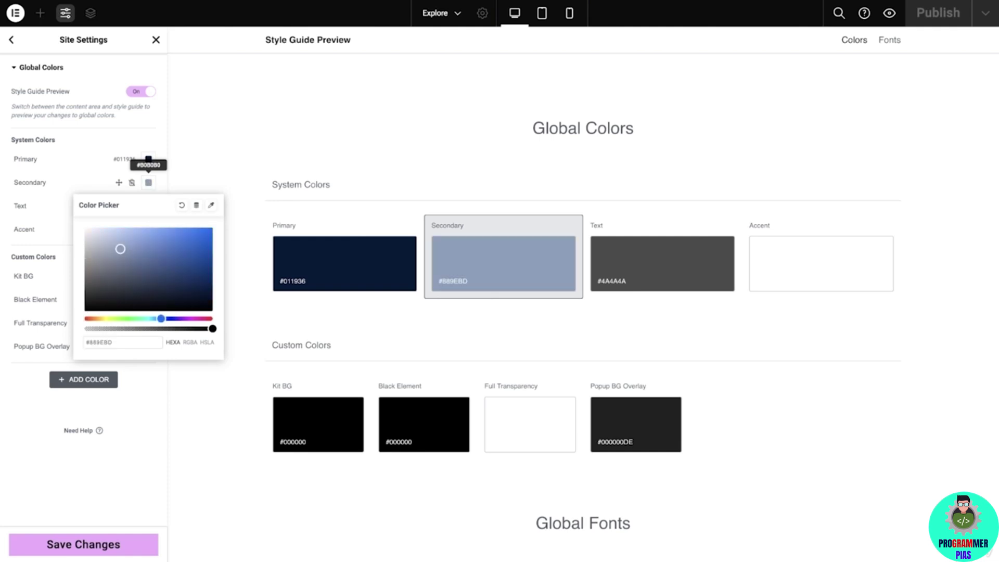
{"action": "left_click", "coordinate": [148, 183]}
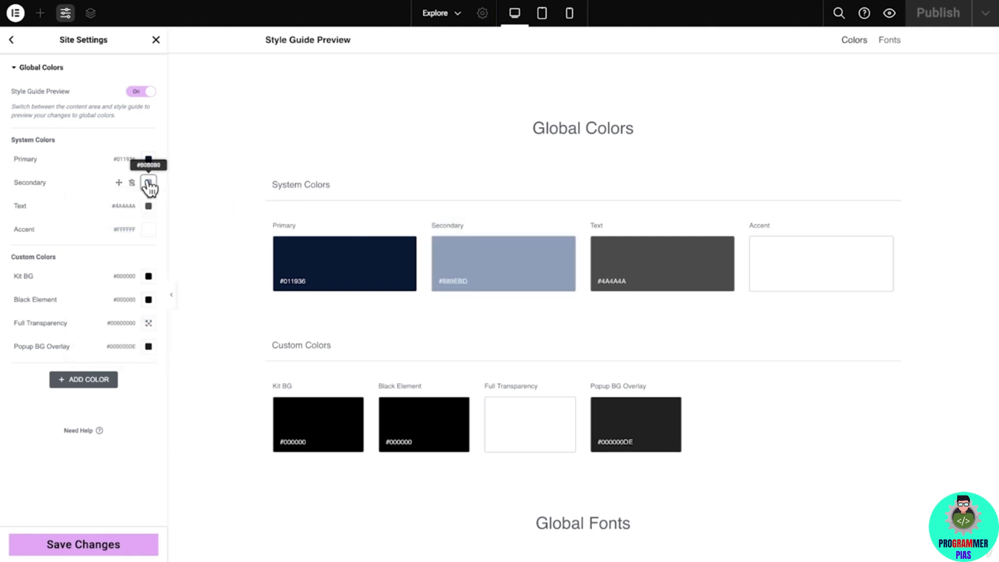
{"action": "left_click", "coordinate": [148, 206]}
{"action": "type", "text": "#465362"}
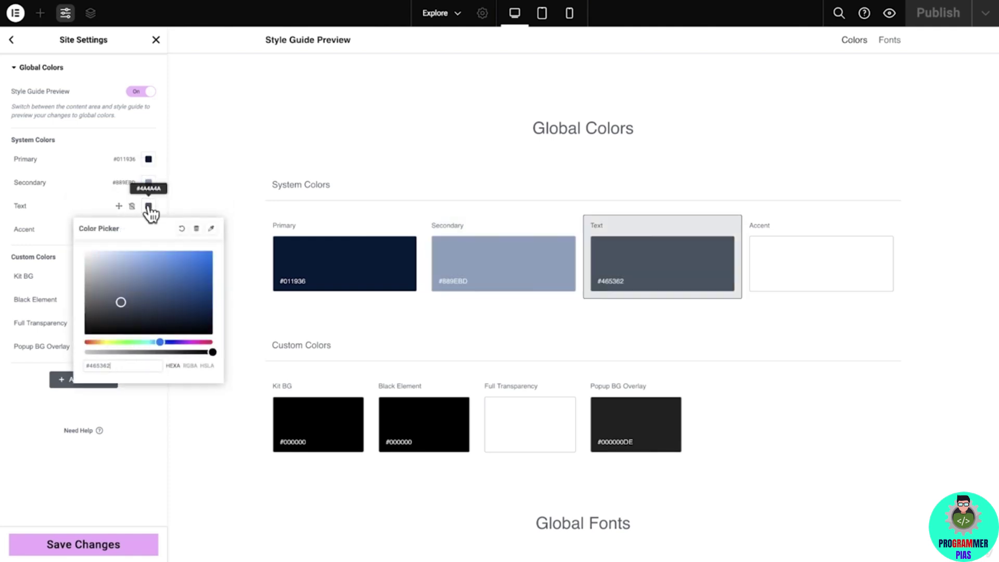
{"action": "left_click", "coordinate": [148, 210]}
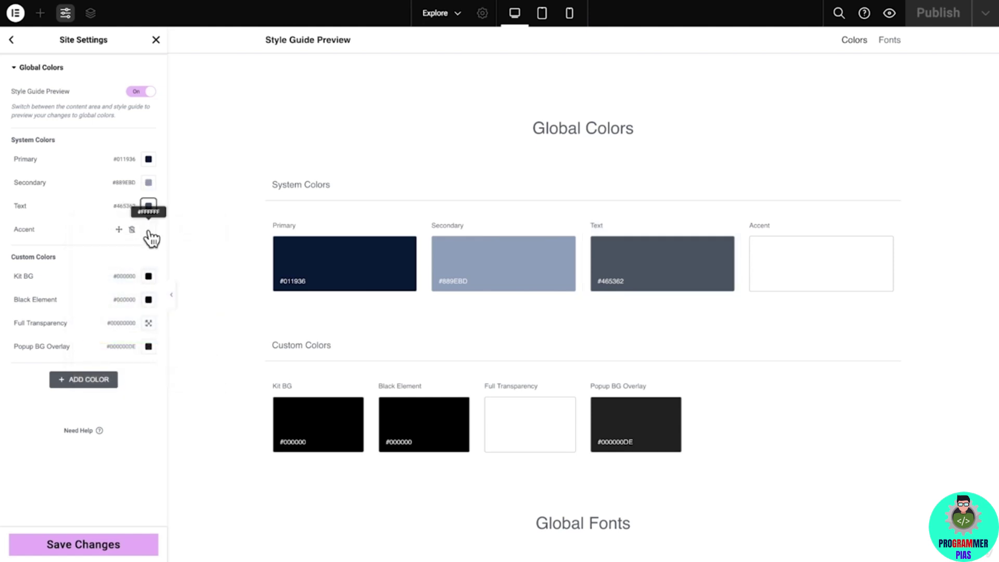
{"action": "left_click", "coordinate": [148, 229]}
{"action": "type", "text": "#269FFF"}
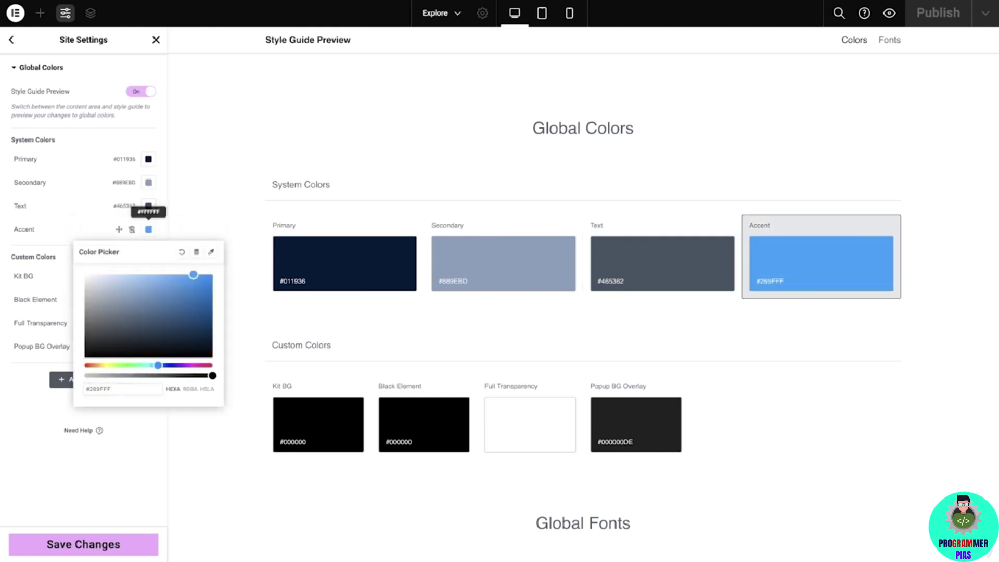
{"action": "left_click", "coordinate": [149, 231]}
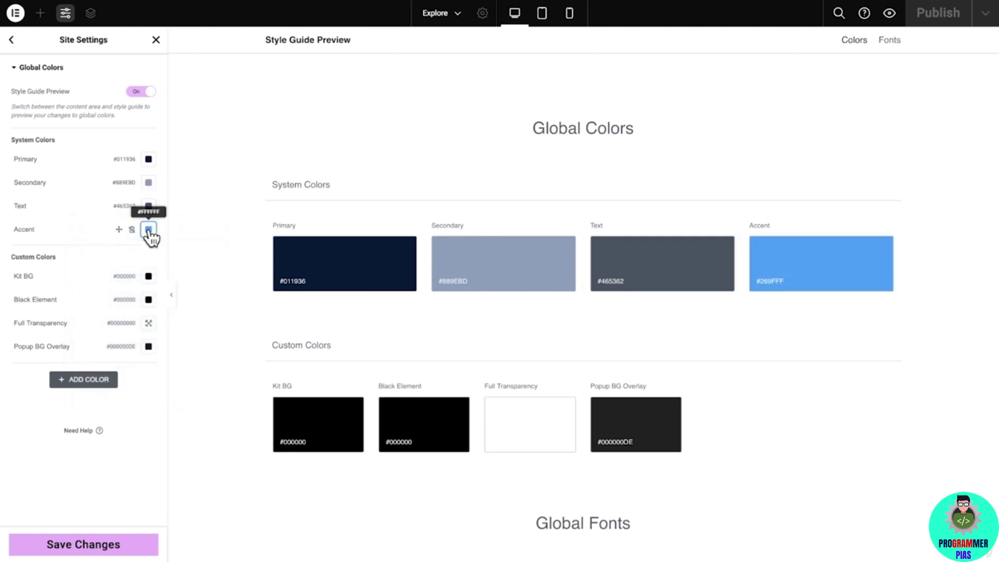
Change the Kit BG and Black Element custom colors to #FFF.
{"action": "left_click", "coordinate": [148, 278]}
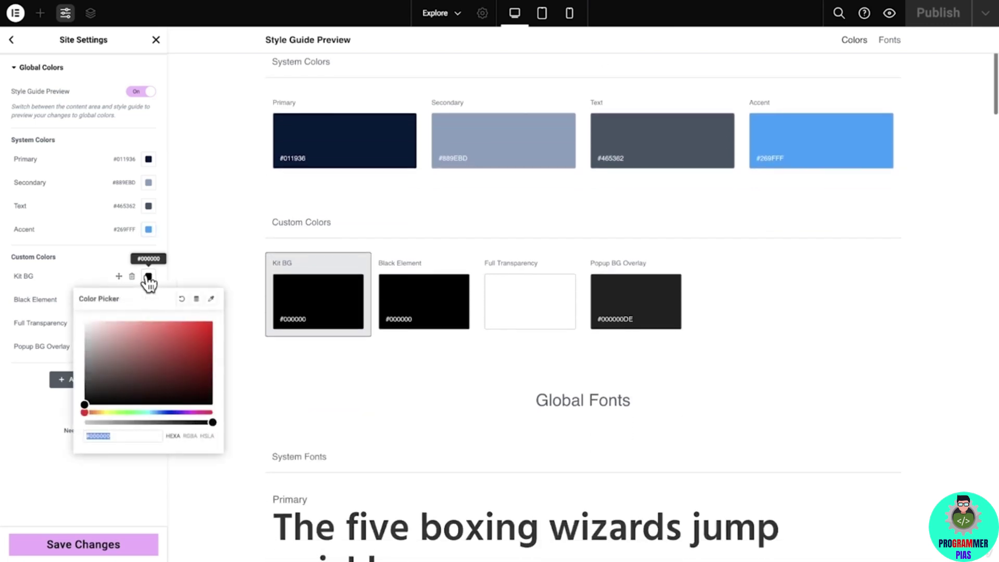
{"action": "type", "text": "#FFF"}
{"action": "left_click", "coordinate": [148, 276]}
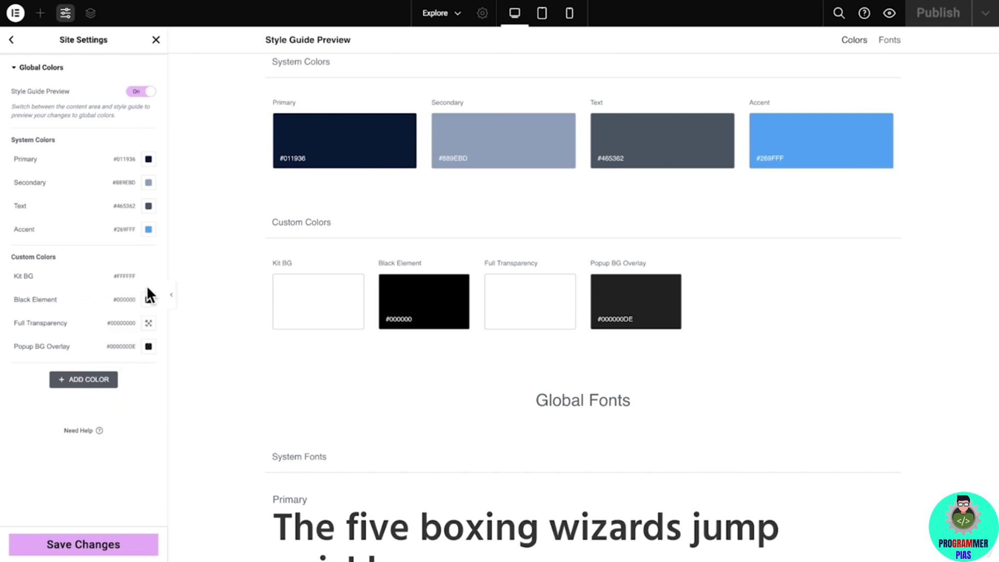
{"action": "left_click", "coordinate": [148, 300]}
{"action": "type", "text": "#FFF"}
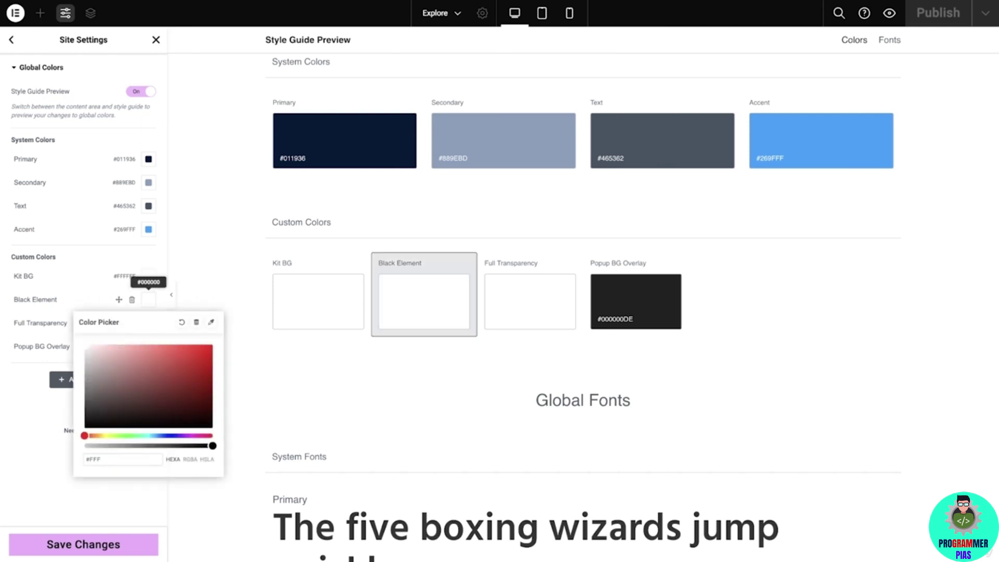
{"action": "left_click", "coordinate": [148, 299]}
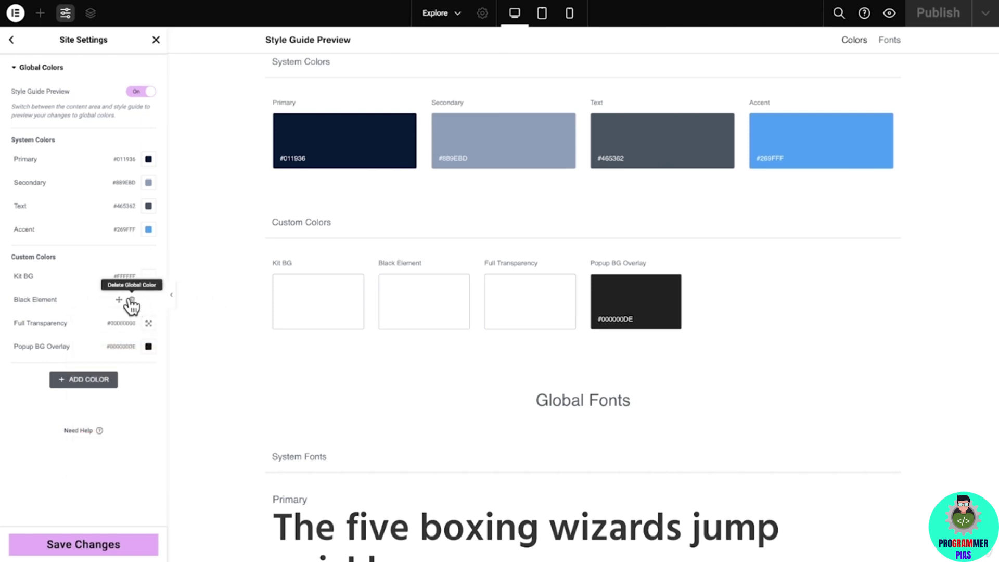
Rename Black Element to White Element and save the global colors.
{"action": "left_click", "coordinate": [21, 300]}
{"action": "double_click", "coordinate": [21, 301]}
{"action": "type", "text": "White"}
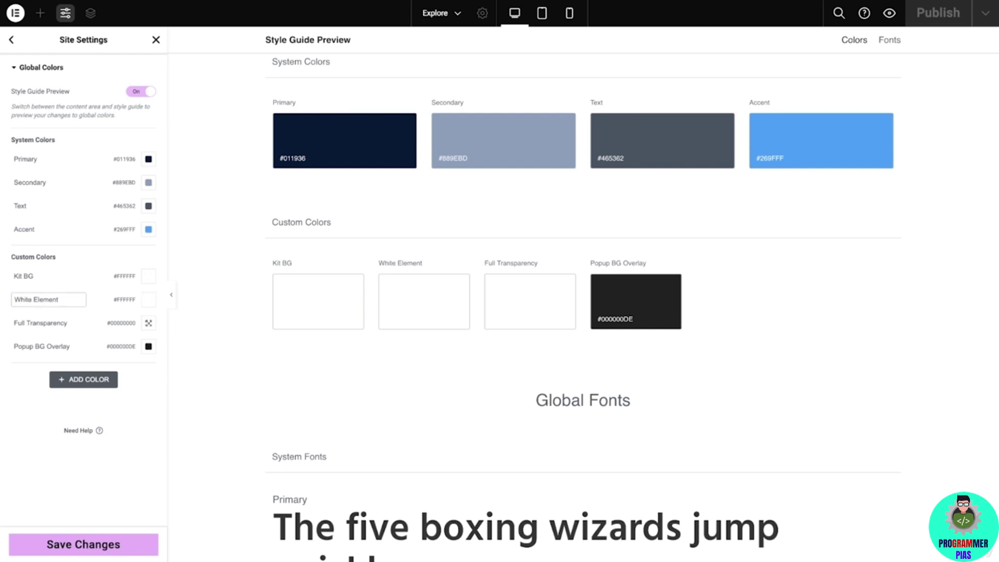
{"action": "key", "text": "Return"}
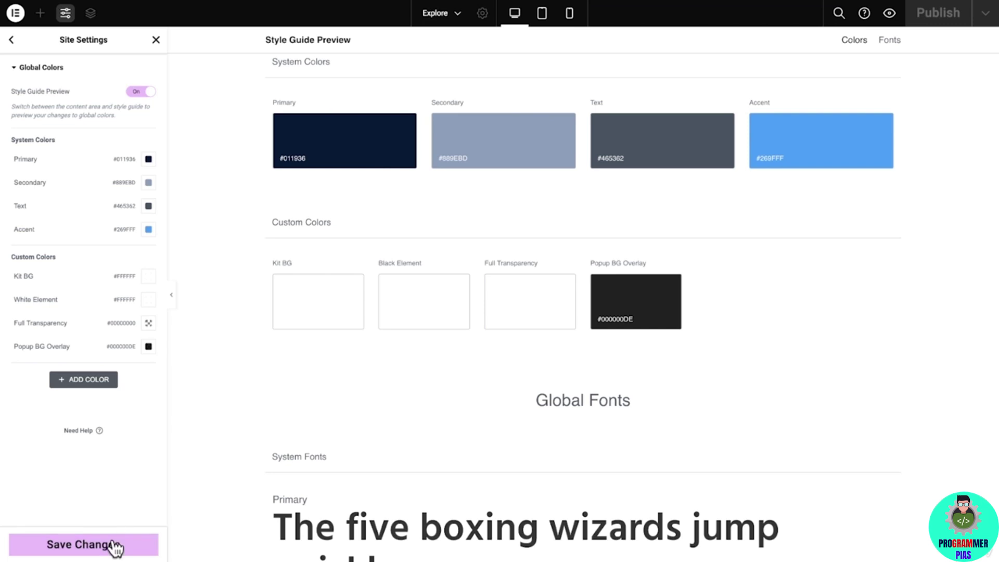
{"action": "left_click", "coordinate": [111, 544]}
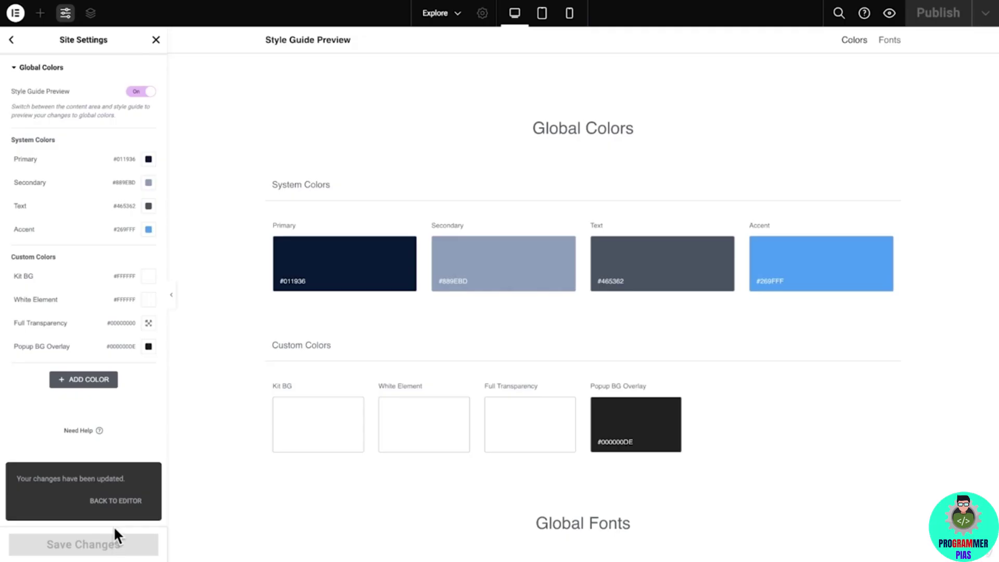
Return to the now-white page and start editing its Header template.
{"action": "left_click", "coordinate": [116, 502]}
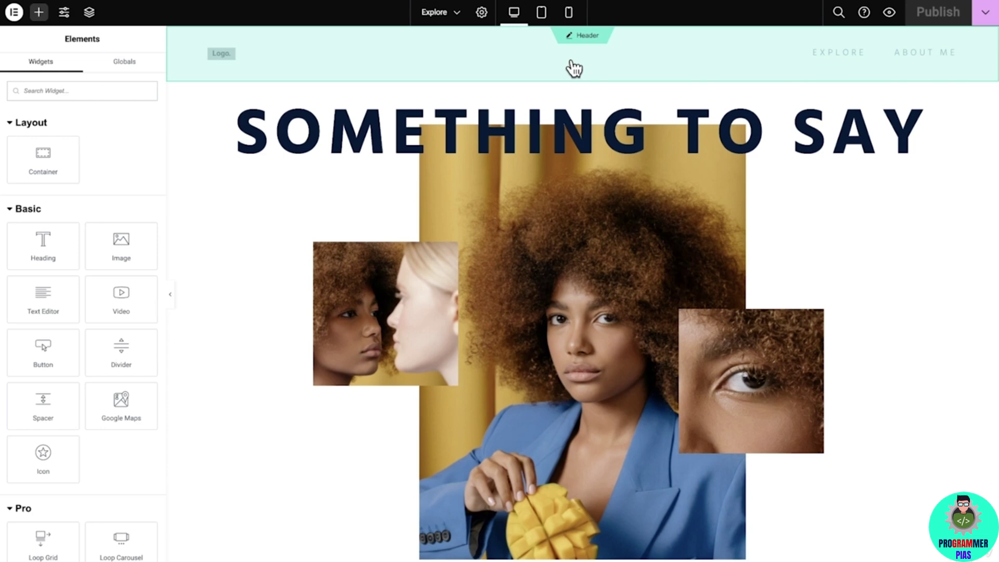
{"action": "left_click", "coordinate": [580, 37]}
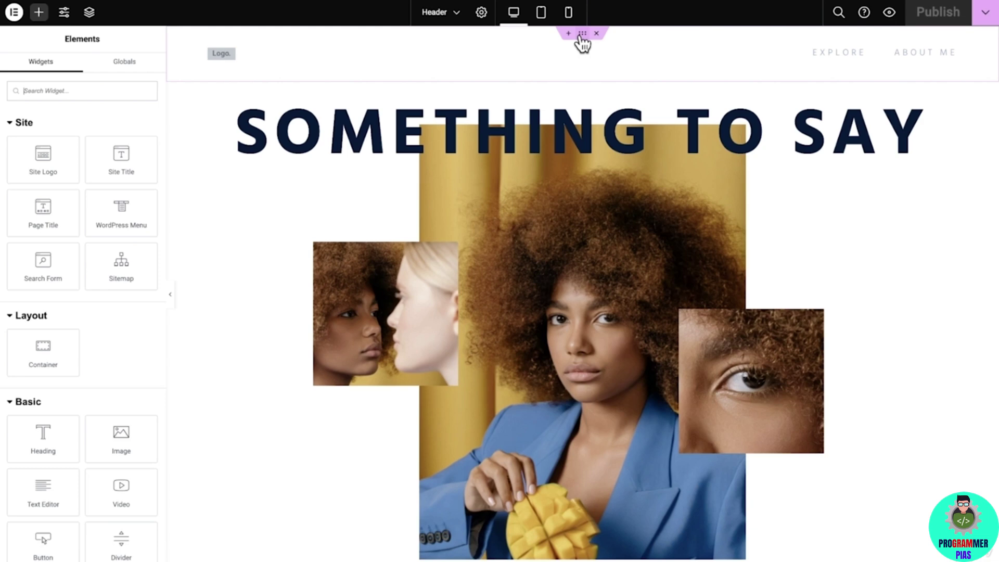
Go from the header's placeholder Logo widget to Site Identity via Change Site Logo.
{"action": "left_click", "coordinate": [482, 13]}
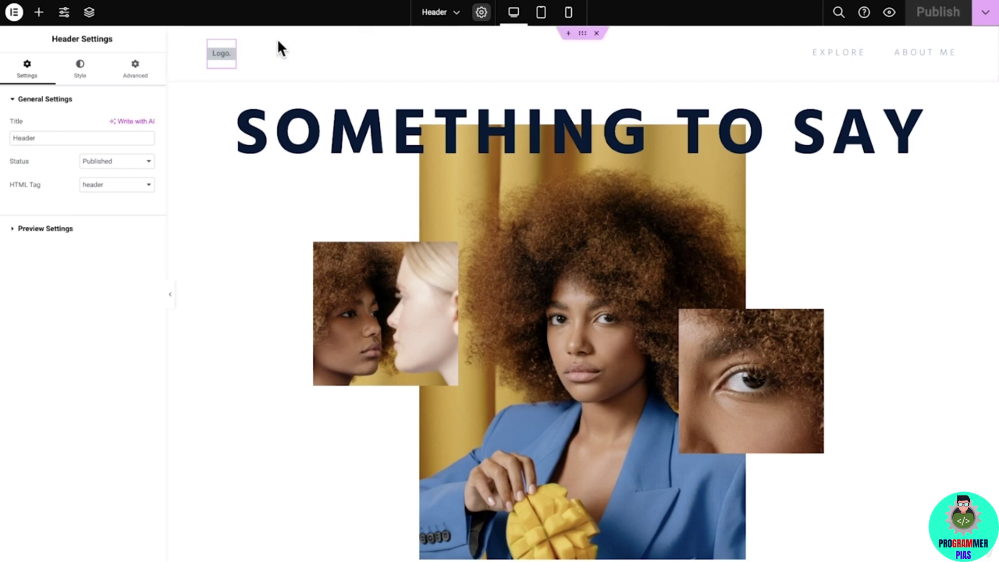
{"action": "left_click", "coordinate": [583, 34]}
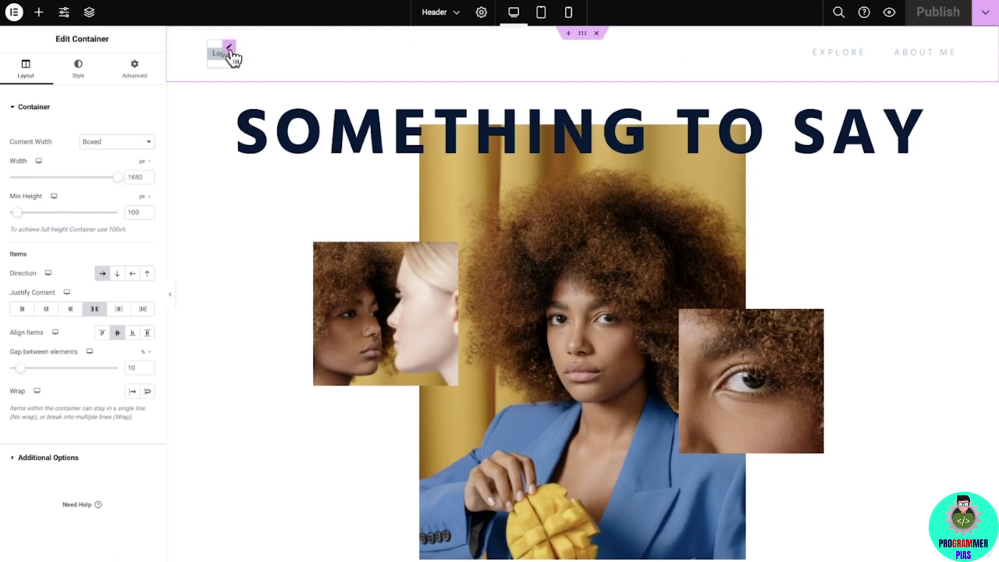
{"action": "left_click", "coordinate": [230, 47]}
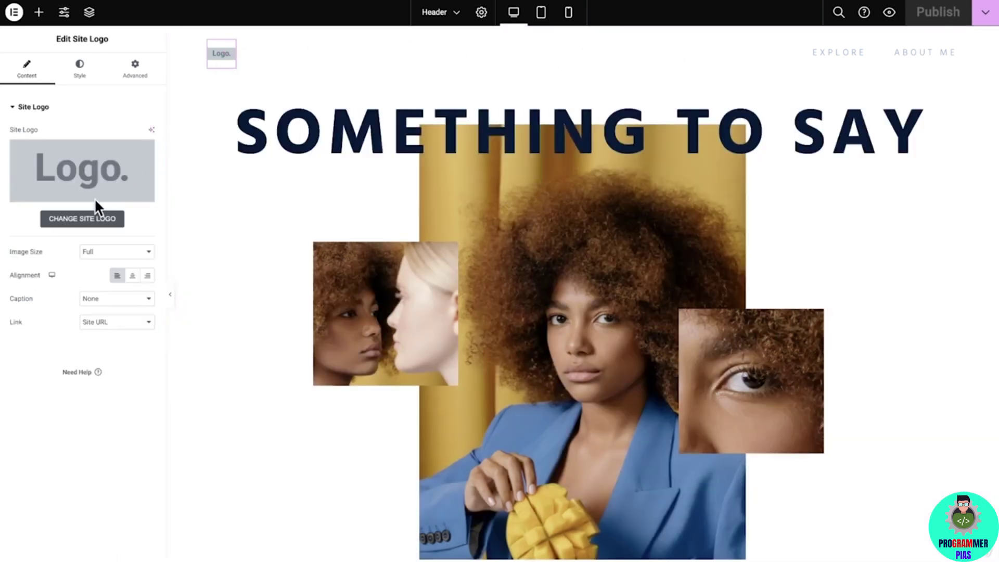
{"action": "left_click", "coordinate": [92, 219]}
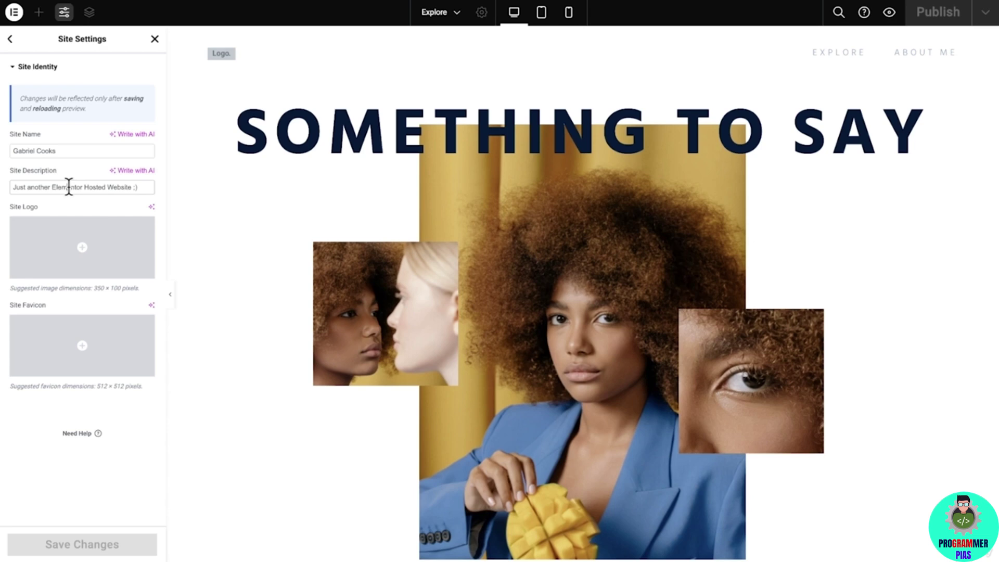
Set the site description to 'Let's Get Cookin'!' and the logo to gabrielcooks-logo.
{"action": "triple_click", "coordinate": [69, 187]}
{"action": "type", "text": "Let's Get Cookin'!"}
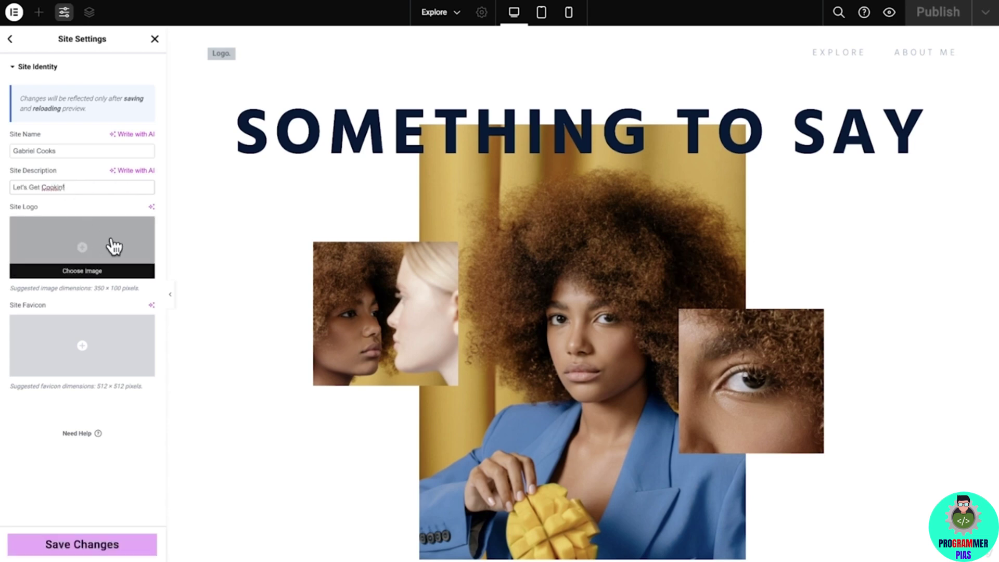
{"action": "left_click", "coordinate": [111, 245]}
{"action": "left_click", "coordinate": [360, 232]}
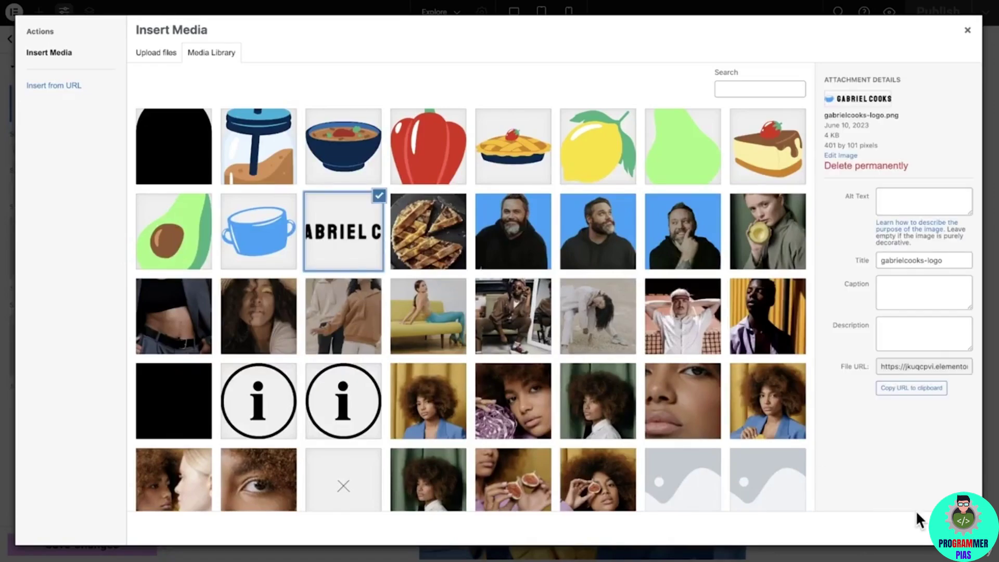
{"action": "left_click", "coordinate": [919, 528]}
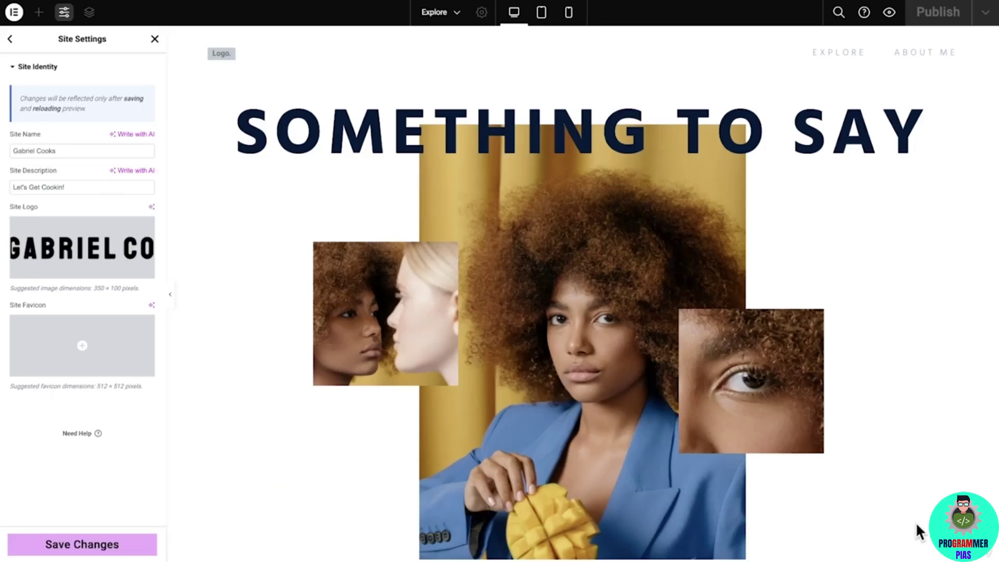
Use gabrielcooks-favicon as the site favicon, save, and return to the header editor.
{"action": "left_click", "coordinate": [135, 348]}
{"action": "left_click", "coordinate": [261, 241]}
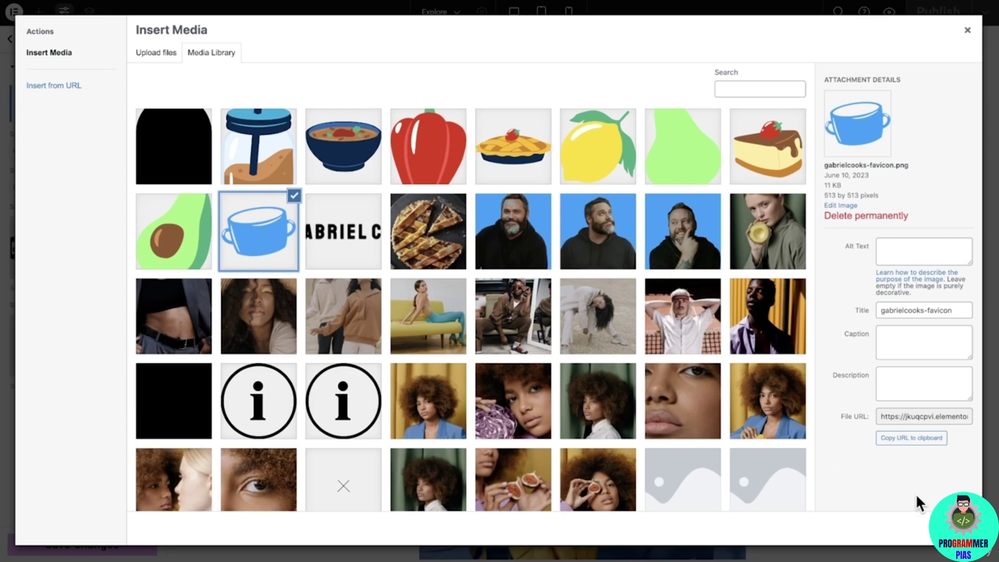
{"action": "left_click", "coordinate": [919, 528]}
{"action": "left_click", "coordinate": [134, 544]}
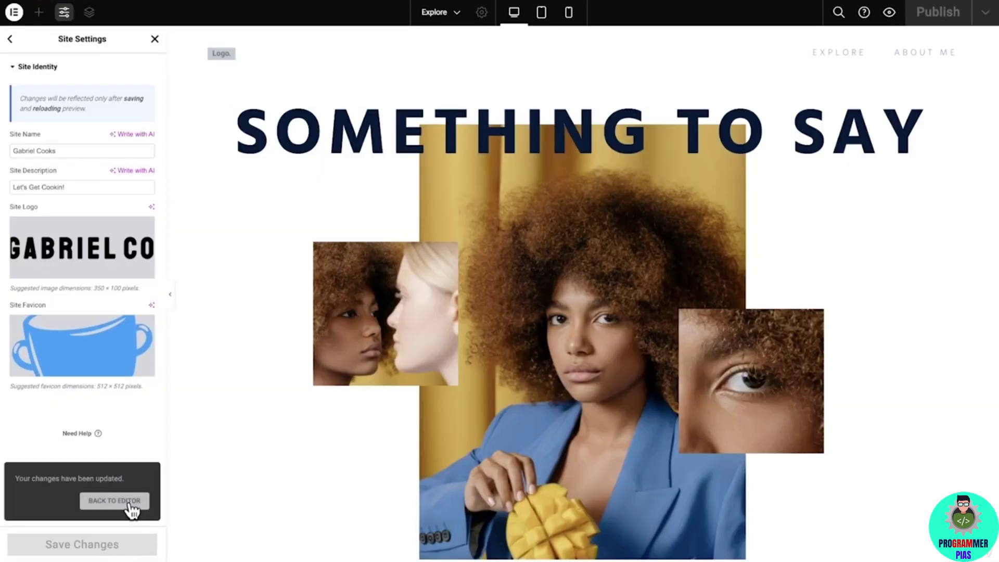
{"action": "left_click", "coordinate": [133, 501]}
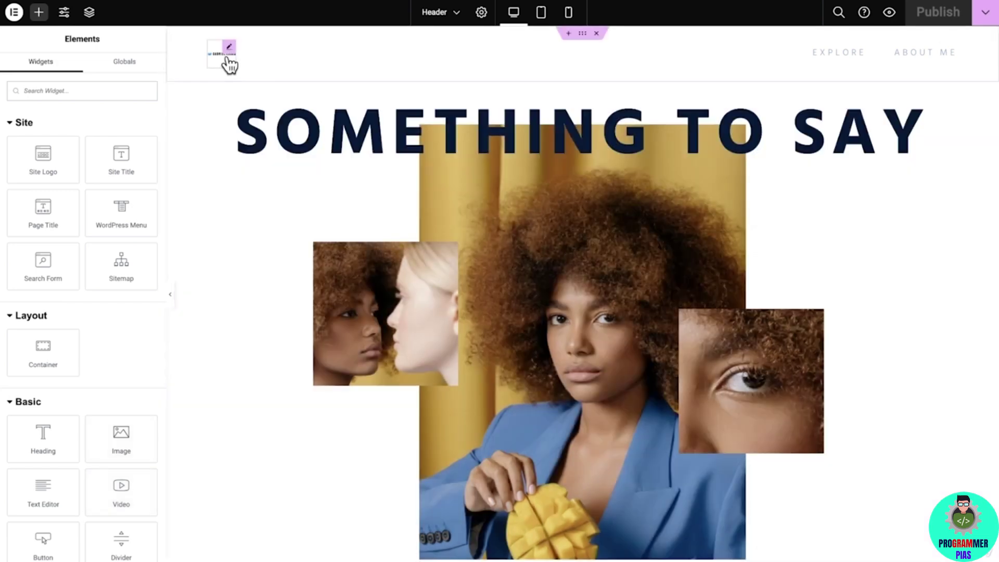
Give the header logo a 250 px desktop width and clear its fixed height.
{"action": "left_click", "coordinate": [231, 52]}
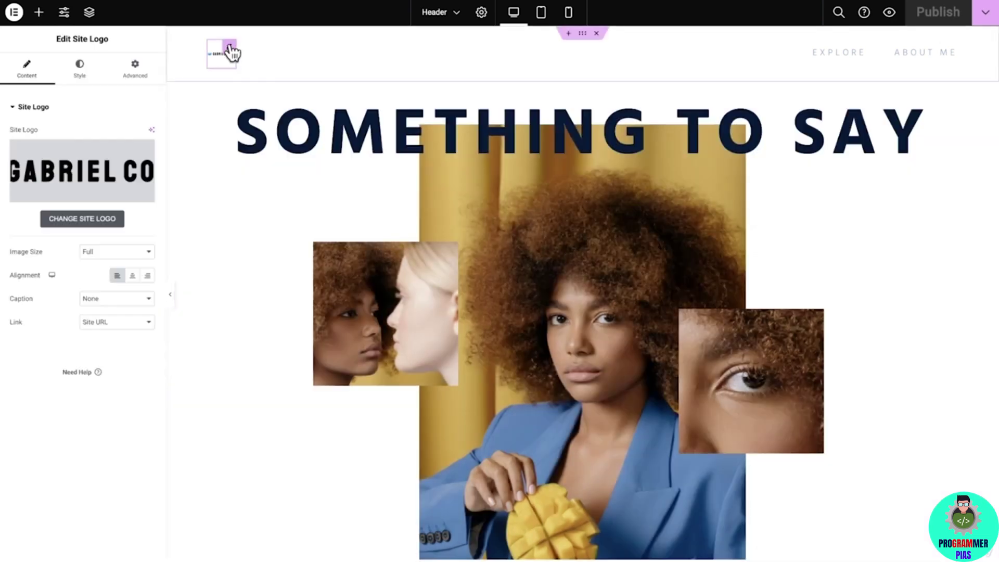
{"action": "left_click", "coordinate": [82, 69]}
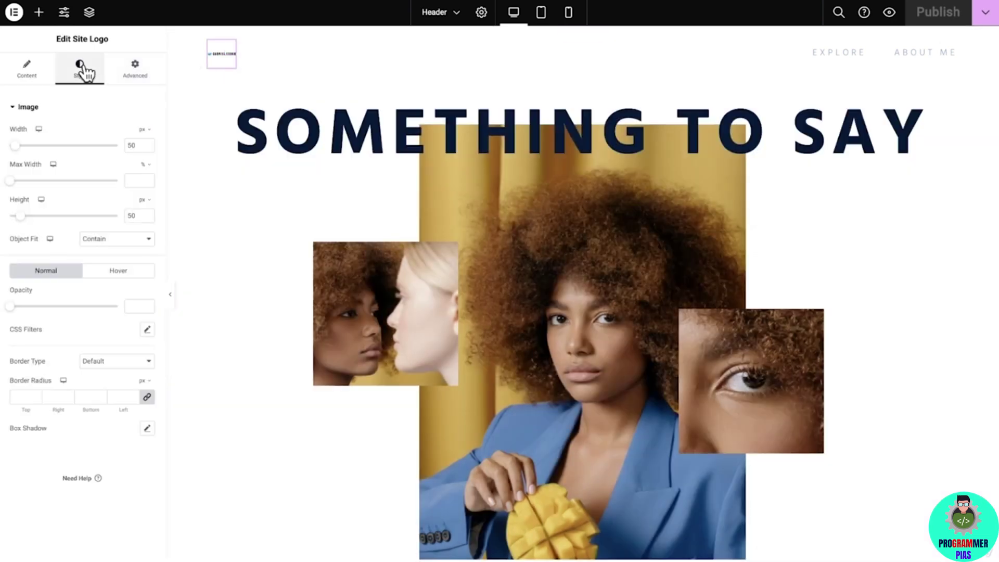
{"action": "double_click", "coordinate": [134, 145]}
{"action": "type", "text": "250"}
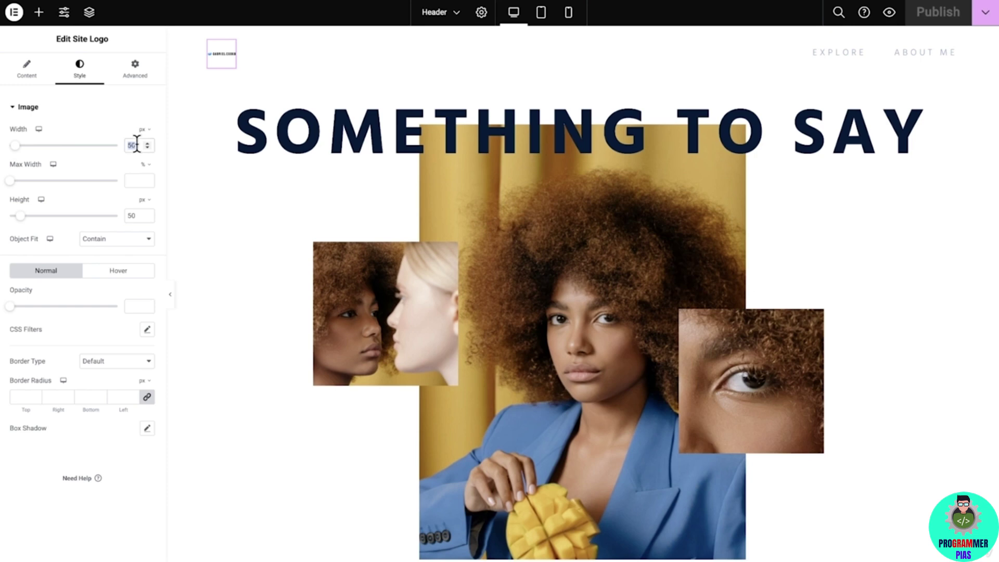
{"action": "double_click", "coordinate": [135, 215]}
{"action": "key", "text": "BackSpace"}
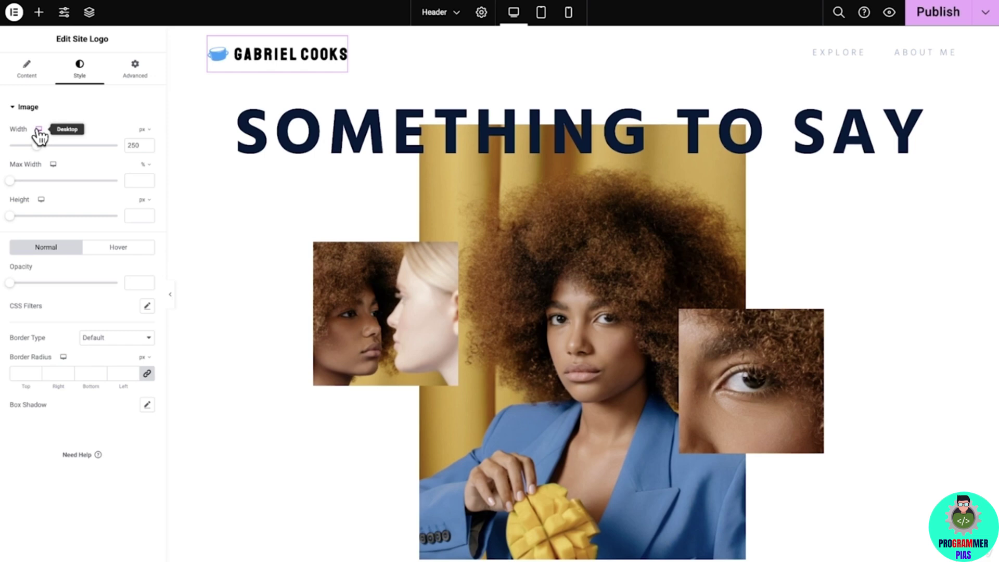
Set the logo width to 200 px on tablet and 120 px on mobile.
{"action": "mouse_move", "coordinate": [40, 137]}
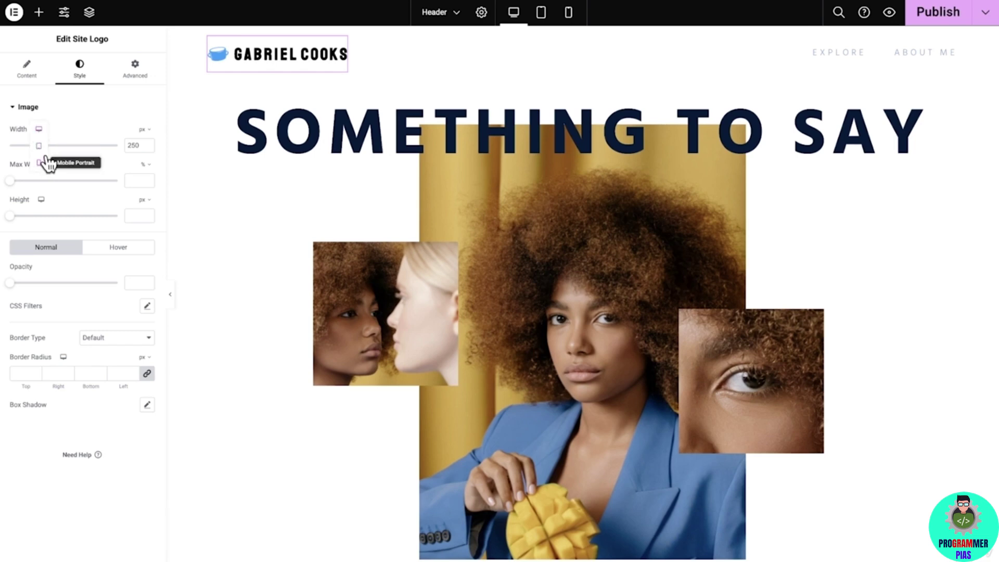
{"action": "left_click", "coordinate": [42, 147]}
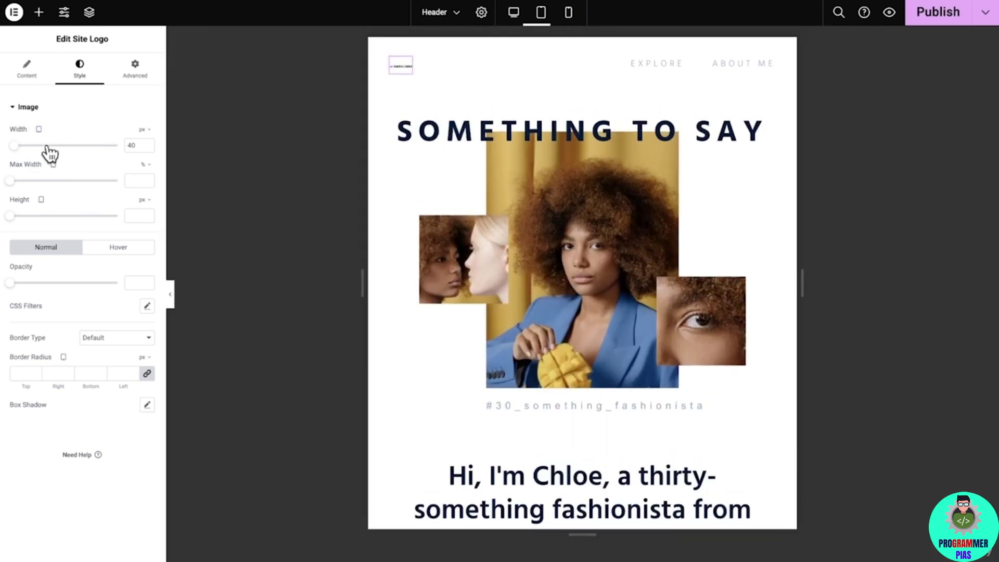
{"action": "double_click", "coordinate": [135, 145]}
{"action": "type", "text": "200"}
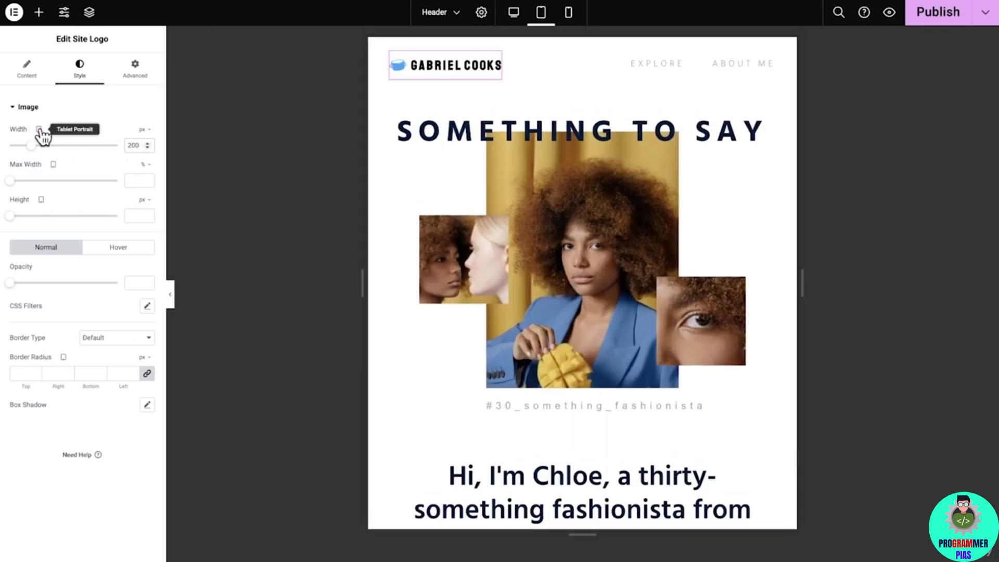
{"action": "left_click", "coordinate": [38, 129]}
{"action": "left_click", "coordinate": [41, 163]}
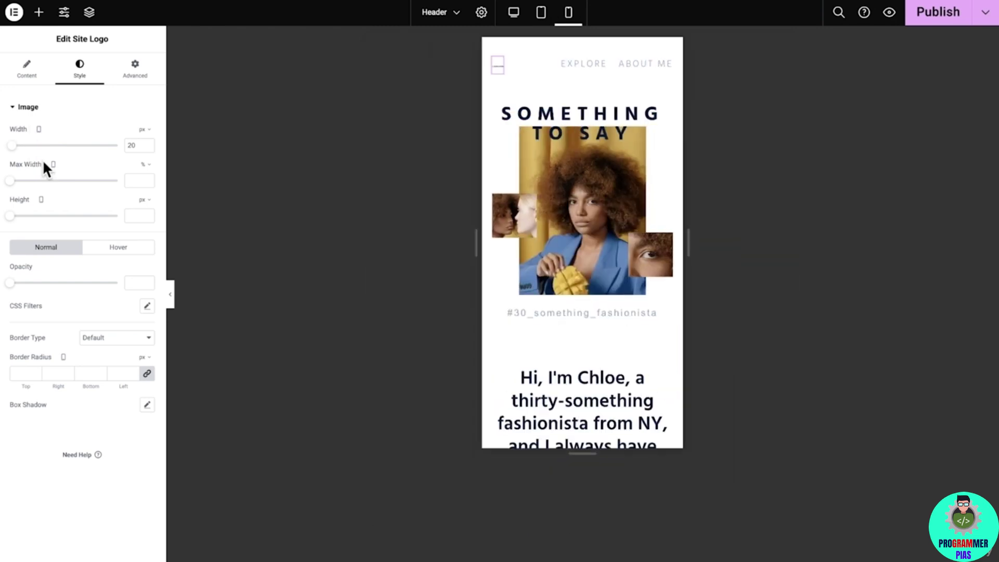
{"action": "double_click", "coordinate": [134, 146]}
{"action": "type", "text": "120"}
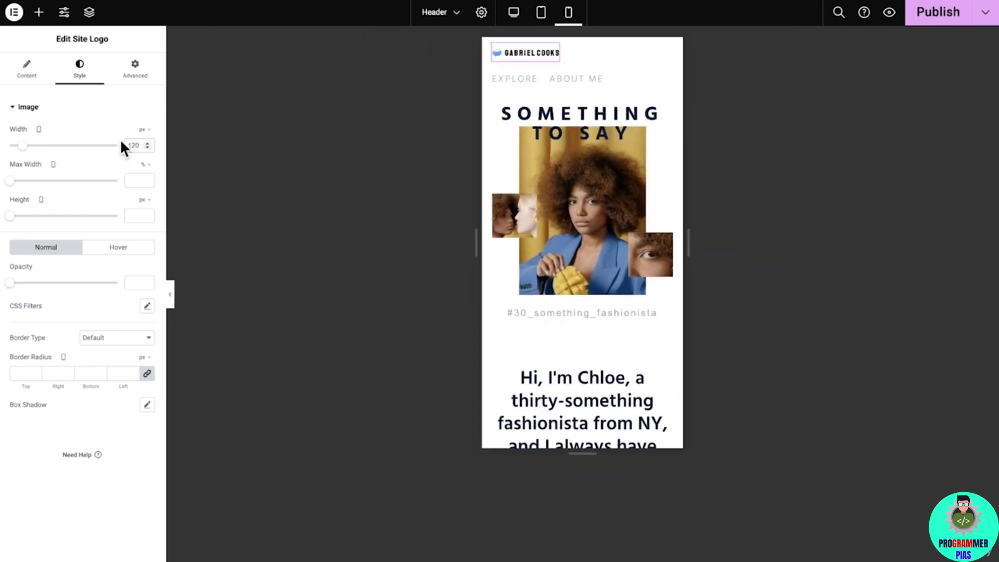
{"action": "left_click", "coordinate": [39, 130]}
{"action": "left_click", "coordinate": [40, 130]}
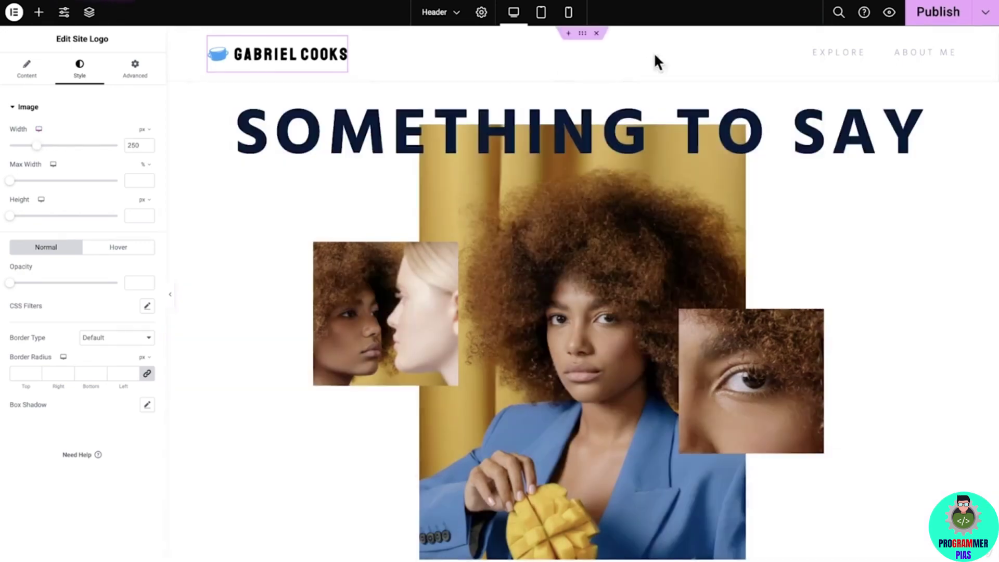
{"action": "left_click", "coordinate": [839, 60]}
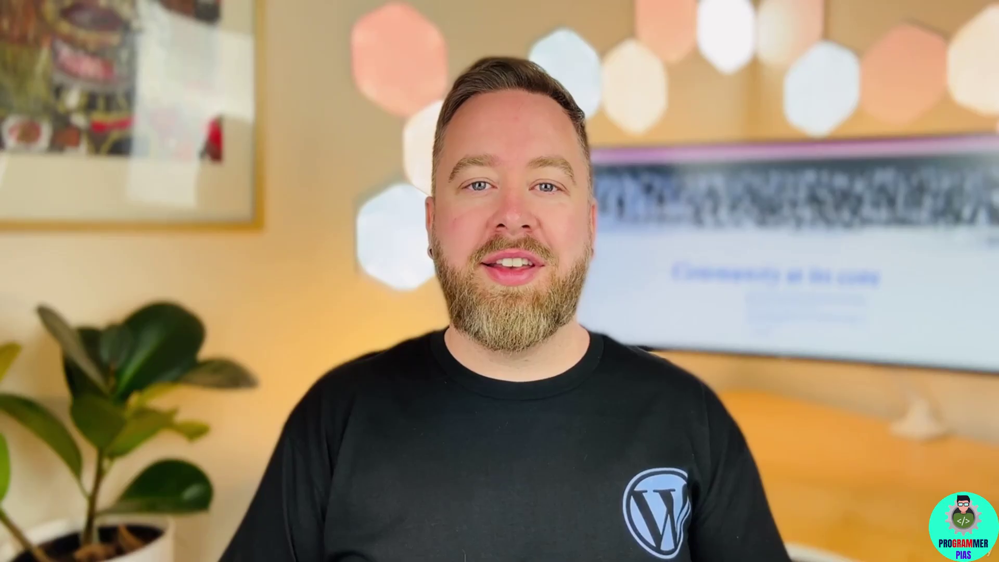
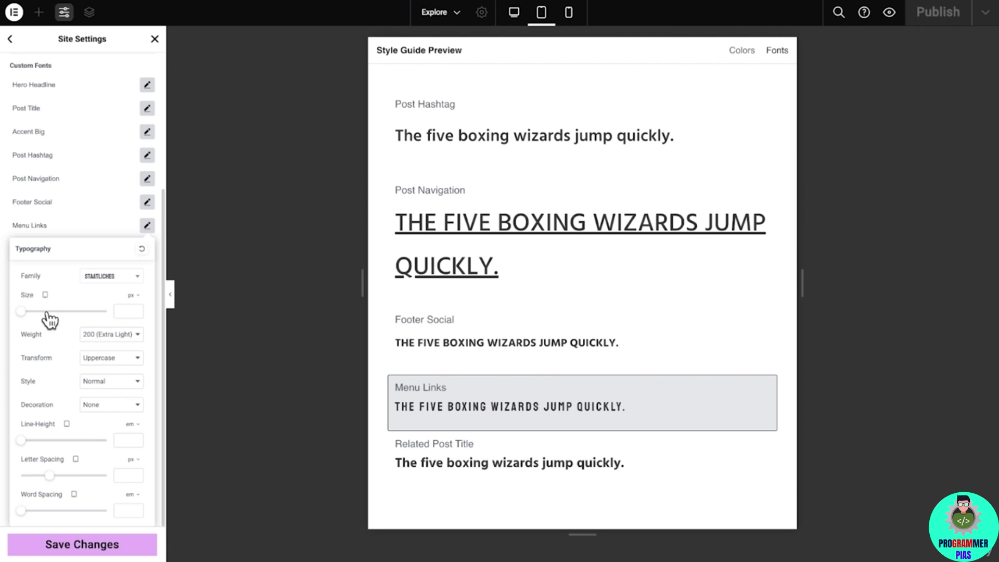
Review the Menu Links font sizes in mobile view, then save the site settings and go back to the page editor.
{"action": "left_click", "coordinate": [45, 296]}
{"action": "left_click", "coordinate": [43, 328]}
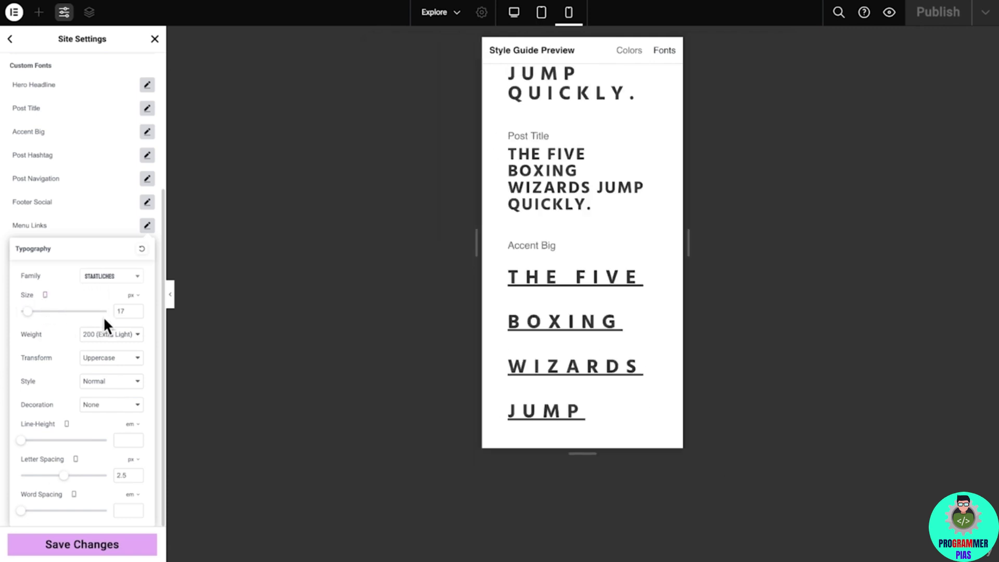
{"action": "left_click", "coordinate": [359, 296]}
{"action": "scroll", "coordinate": [491, 277], "scroll_direction": "down", "scroll_amount": 5}
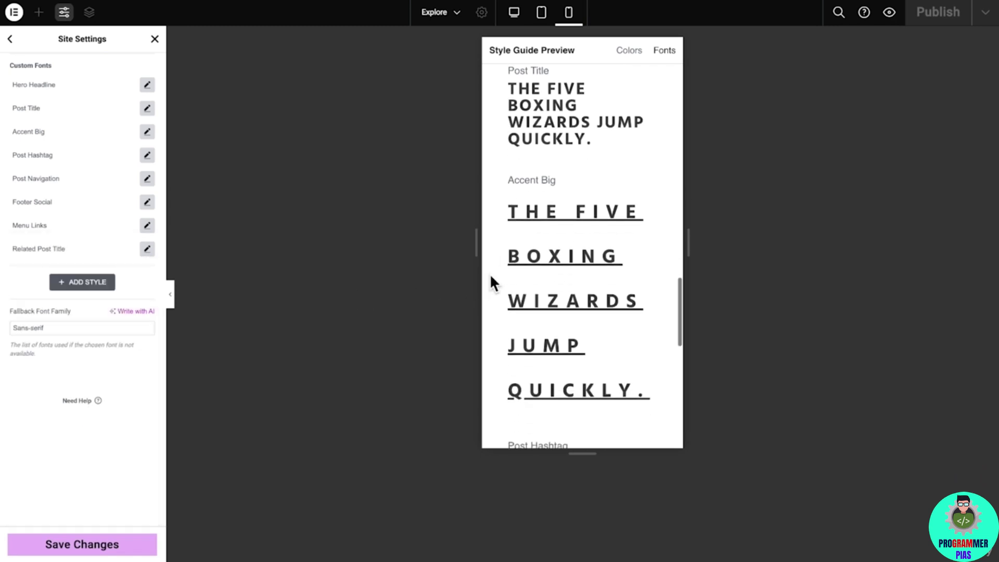
{"action": "scroll", "coordinate": [491, 276], "scroll_direction": "down", "scroll_amount": 5}
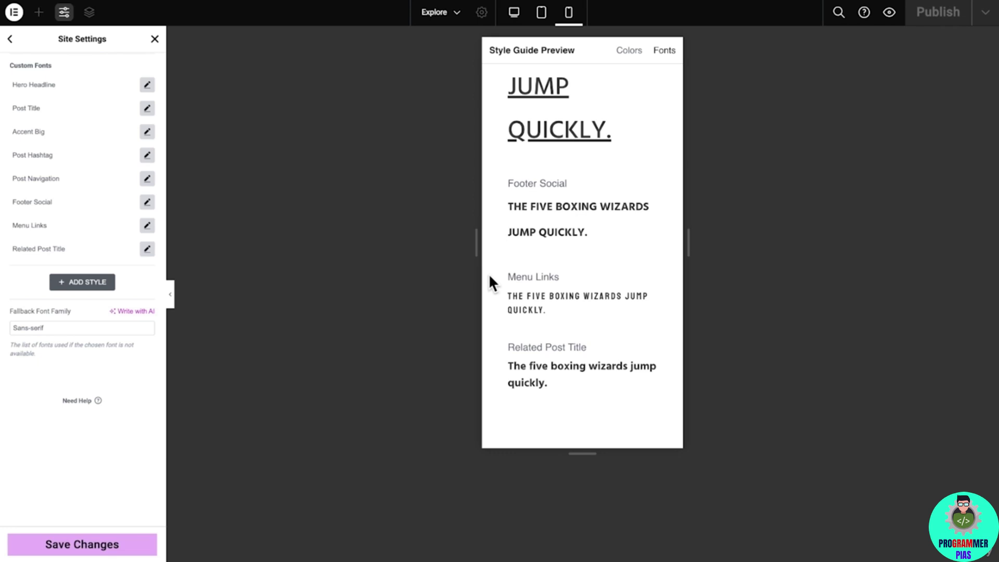
{"action": "left_click", "coordinate": [116, 544]}
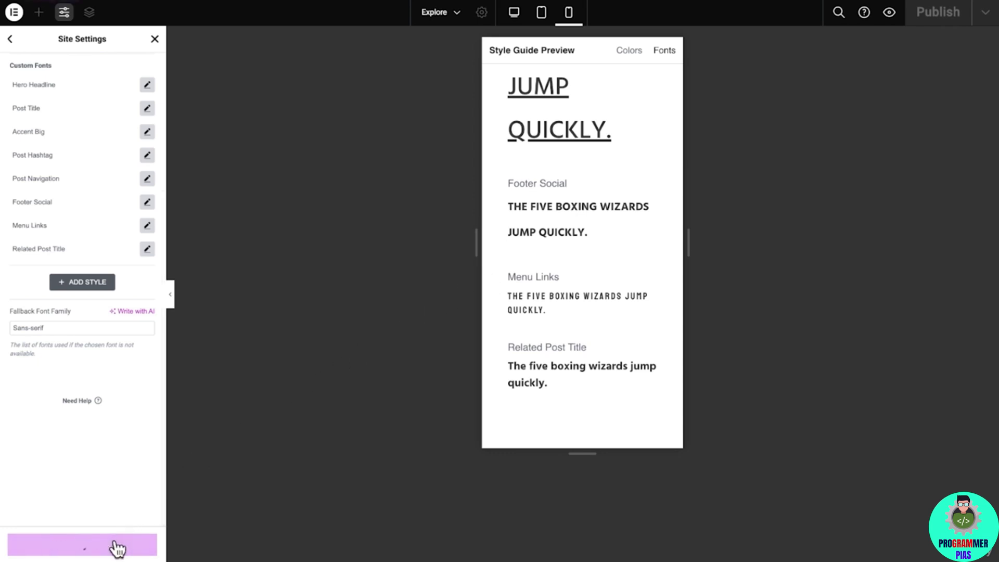
{"action": "left_click", "coordinate": [121, 502]}
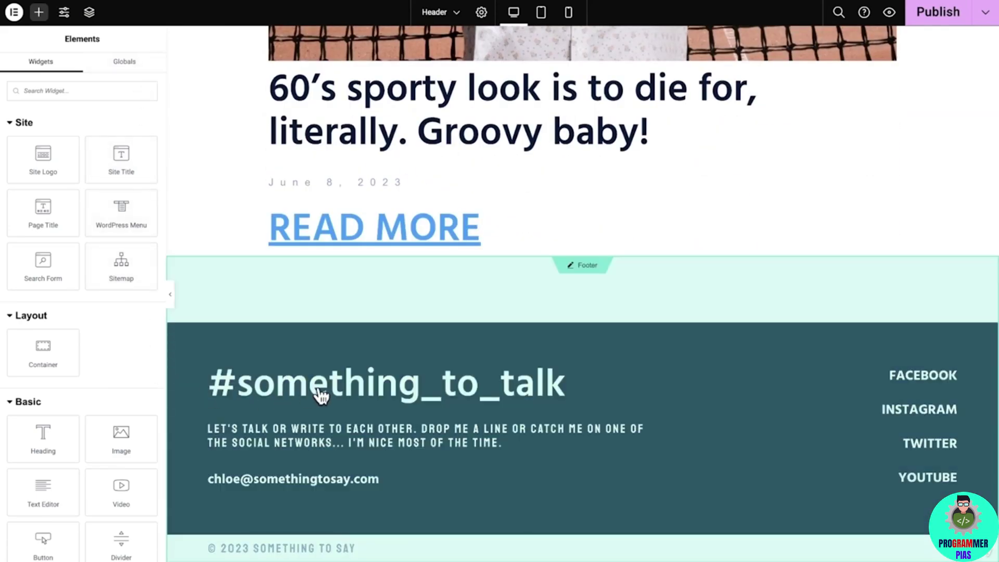
In the footer template, replace the #something_to_talk heading with 'Let's Get Talkin'!'.
{"action": "left_click", "coordinate": [587, 266]}
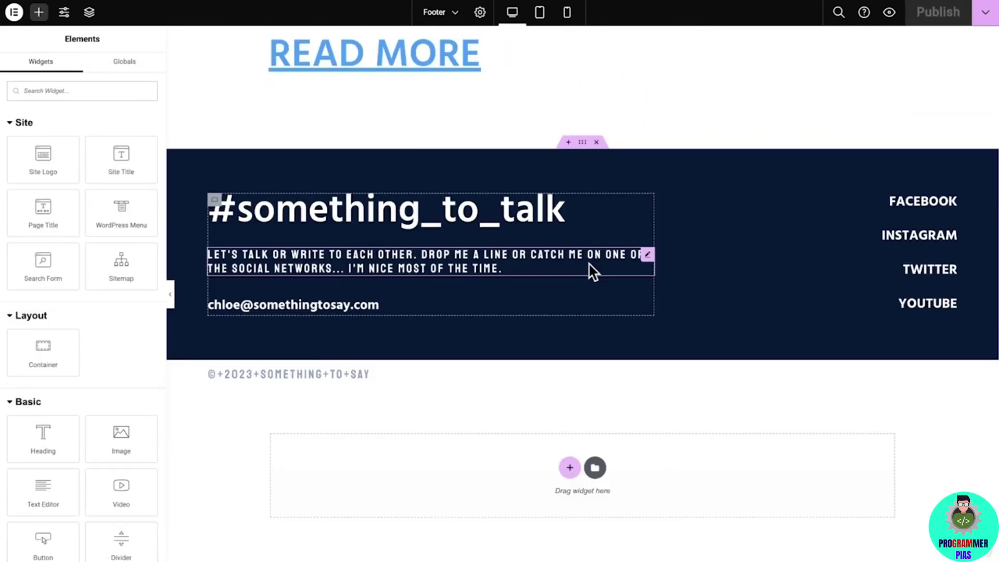
{"action": "left_click", "coordinate": [583, 147]}
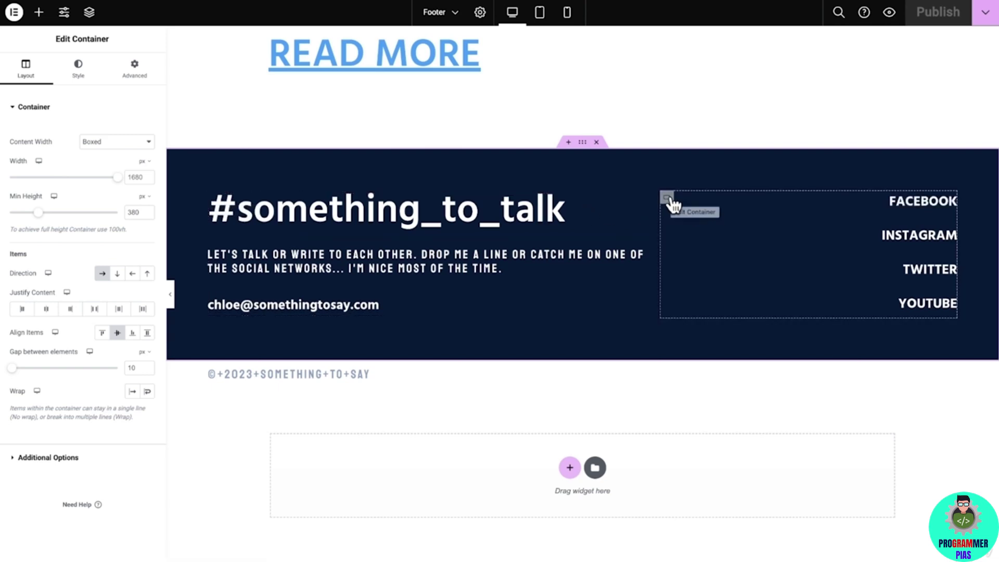
{"action": "left_click", "coordinate": [610, 203]}
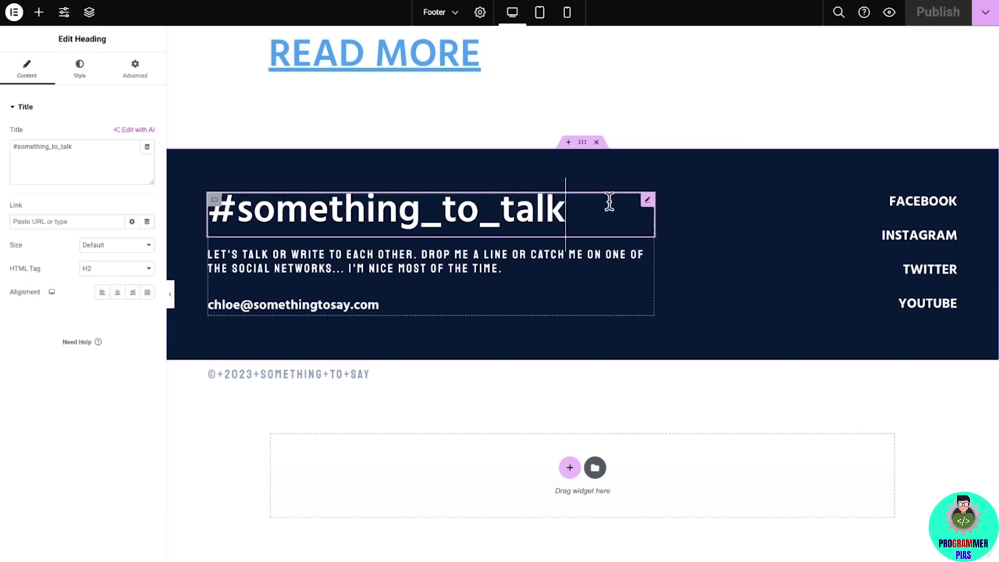
{"action": "left_click", "coordinate": [110, 159]}
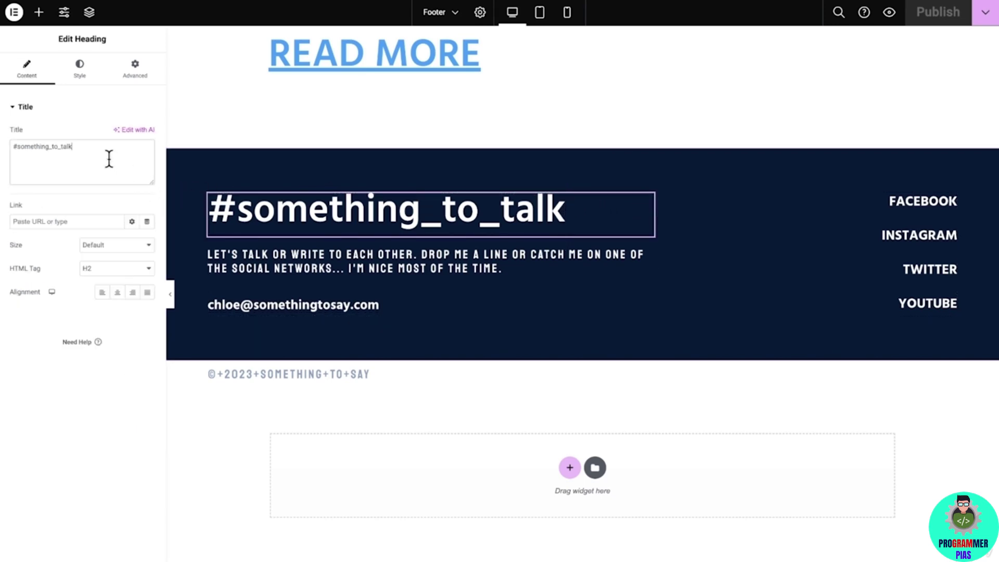
{"action": "key", "text": "ctrl+a"}
{"action": "type", "text": "Let's Get Talkin'!"}
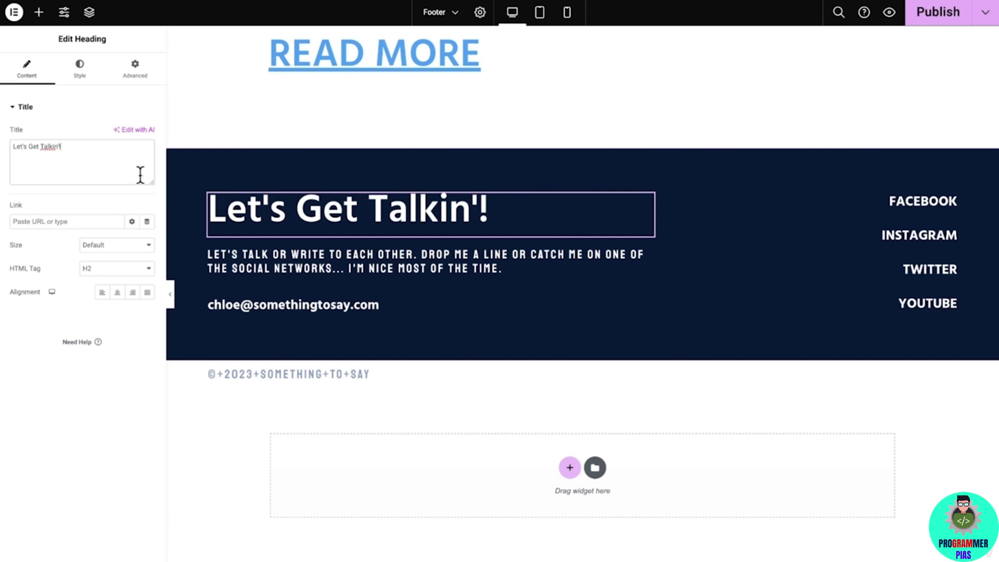
{"action": "left_click", "coordinate": [236, 262]}
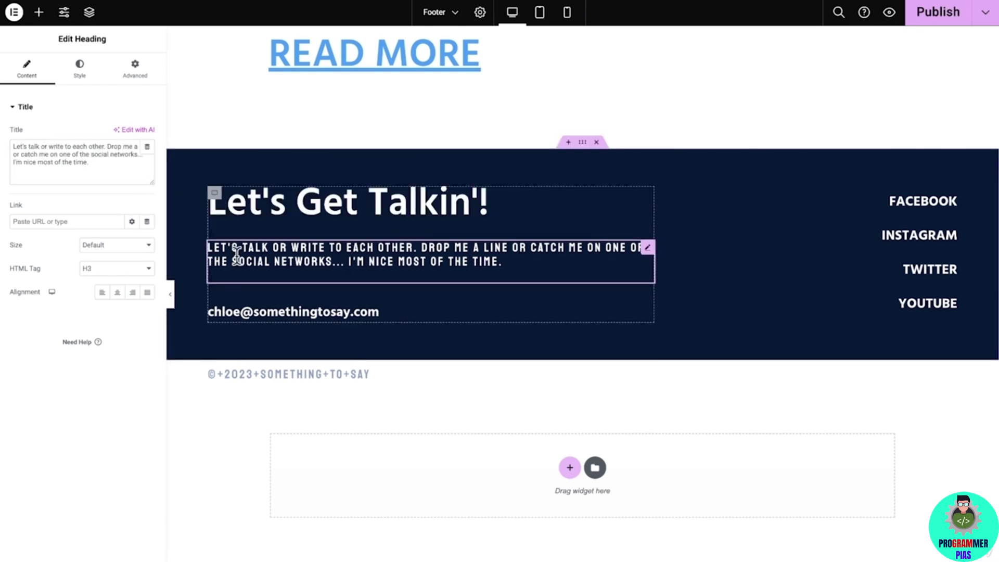
Replace the footer blurb with 'Don't be a stranger!…' and paste in the new contact e-mail line.
{"action": "triple_click", "coordinate": [126, 171]}
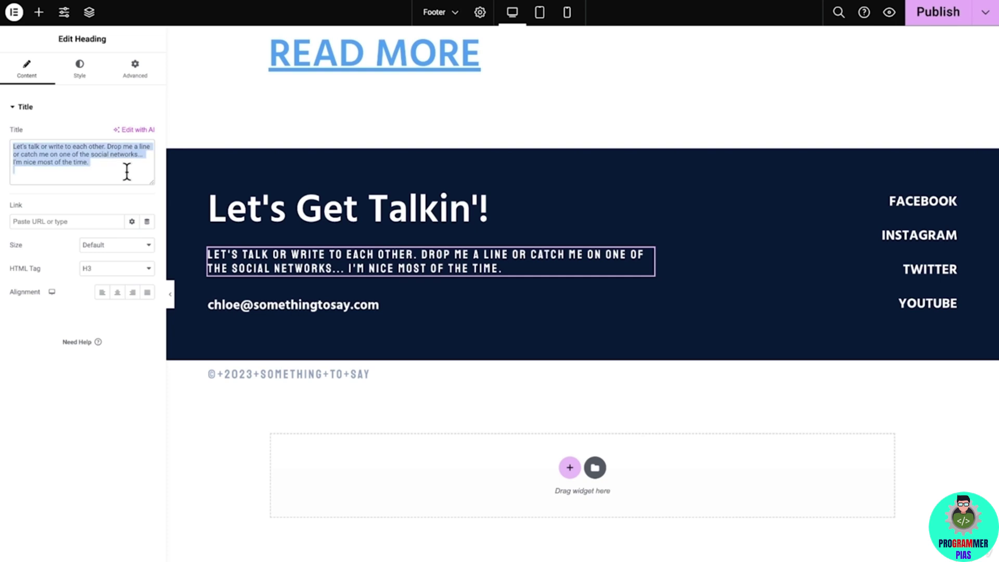
{"action": "type", "text": "Don't be a stranger! shoot me a message or connect with me on social media. I'm looking forward to hearing from you!"}
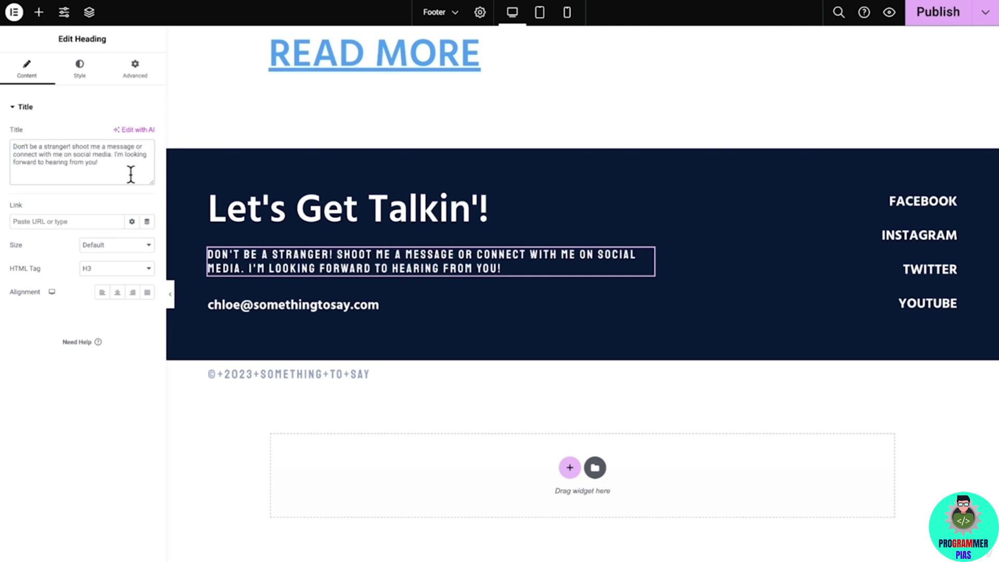
{"action": "left_click", "coordinate": [278, 314]}
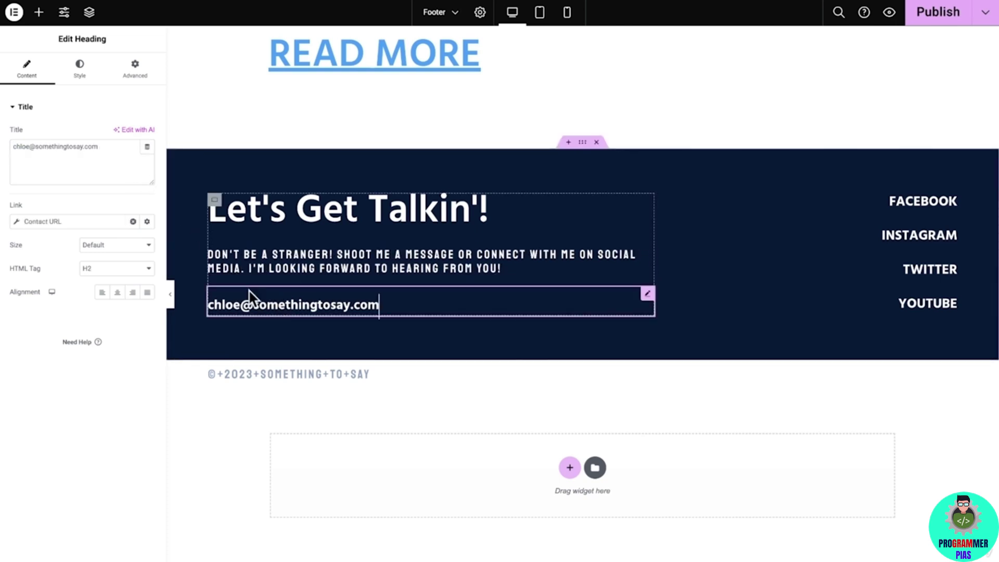
{"action": "triple_click", "coordinate": [118, 152]}
{"action": "key", "text": "ctrl+v"}
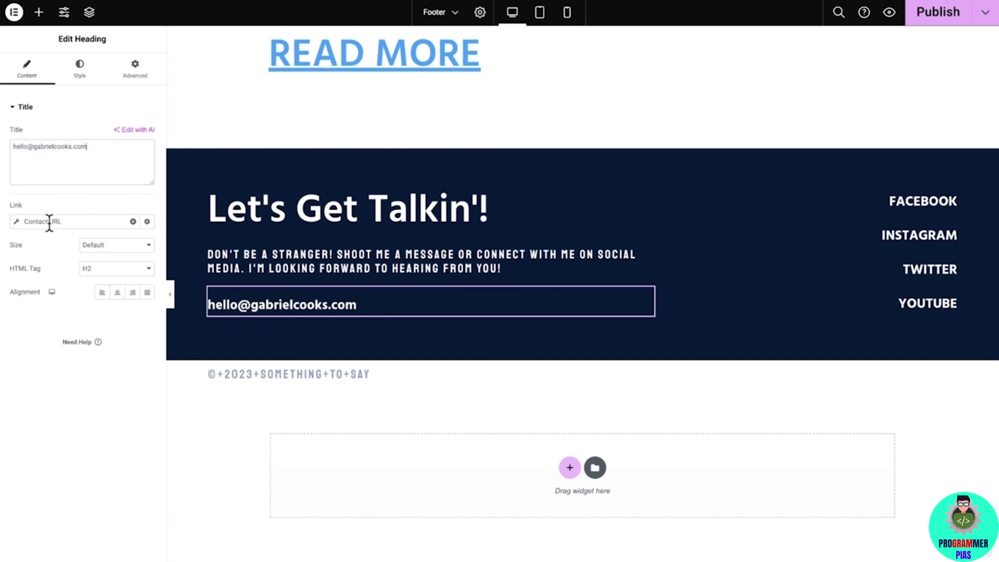
Point the e-mail line's mail link at the new site address, then open the Facebook social item.
{"action": "left_click", "coordinate": [16, 221]}
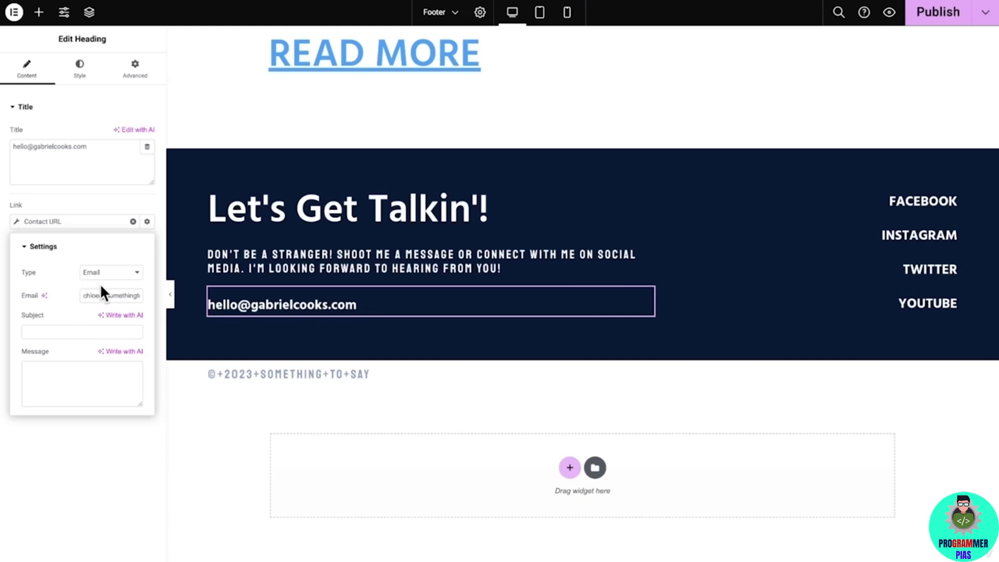
{"action": "triple_click", "coordinate": [136, 295]}
{"action": "key", "text": "ctrl+v"}
{"action": "left_click", "coordinate": [16, 221]}
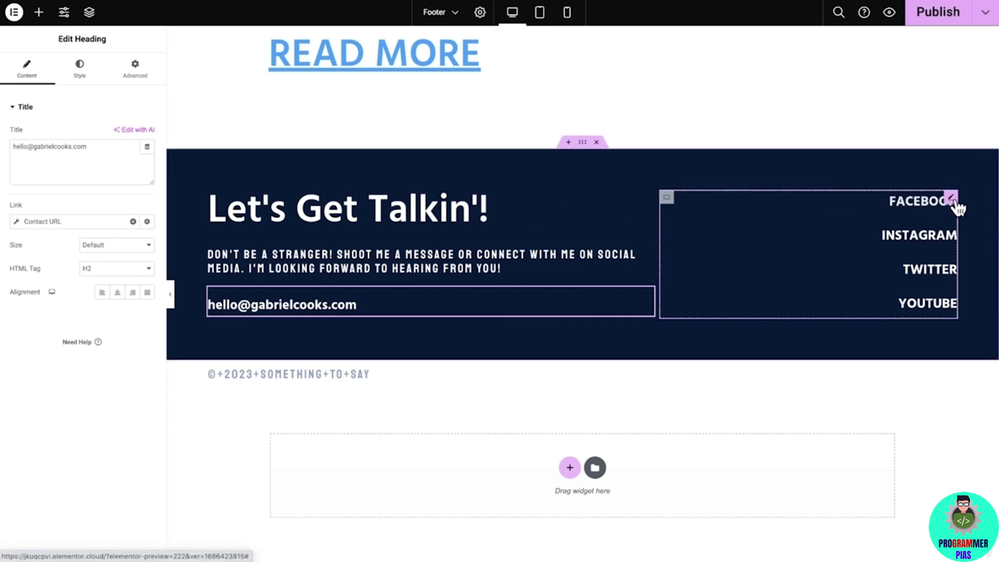
{"action": "left_click", "coordinate": [955, 201]}
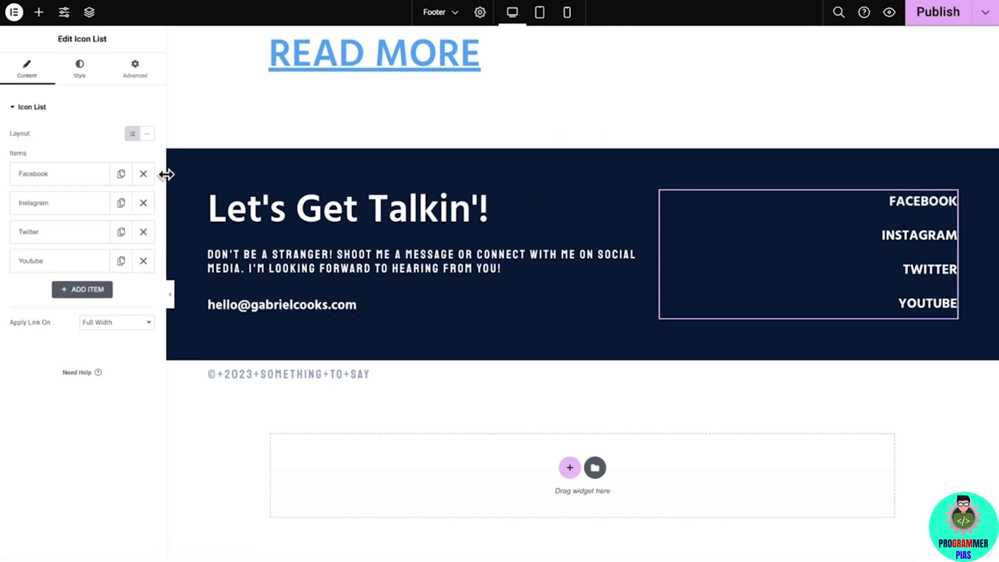
{"action": "left_click", "coordinate": [94, 174]}
Make the copyright line show '© ' before the year-only date and the owner's name after it.
{"action": "left_click", "coordinate": [237, 373]}
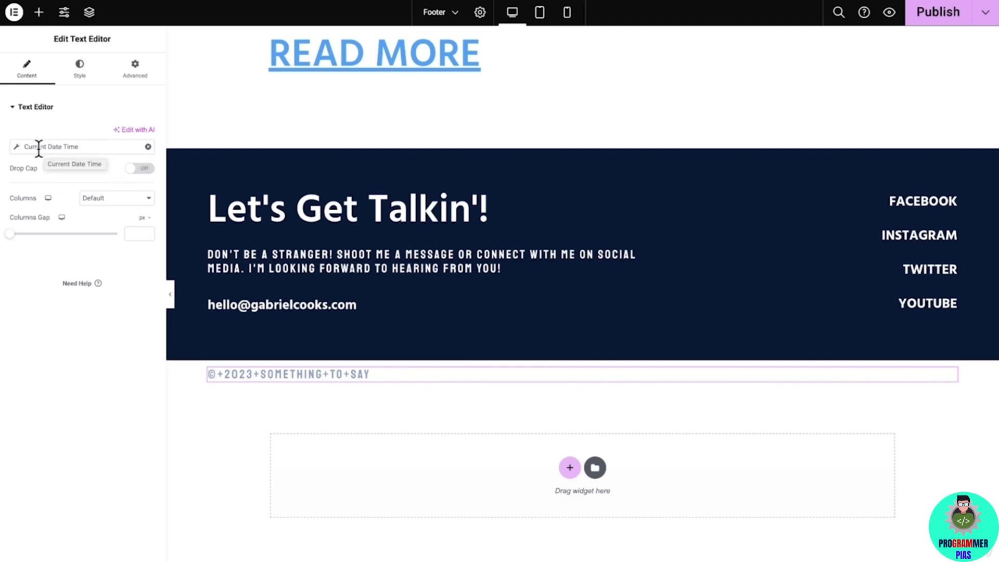
{"action": "left_click", "coordinate": [16, 147]}
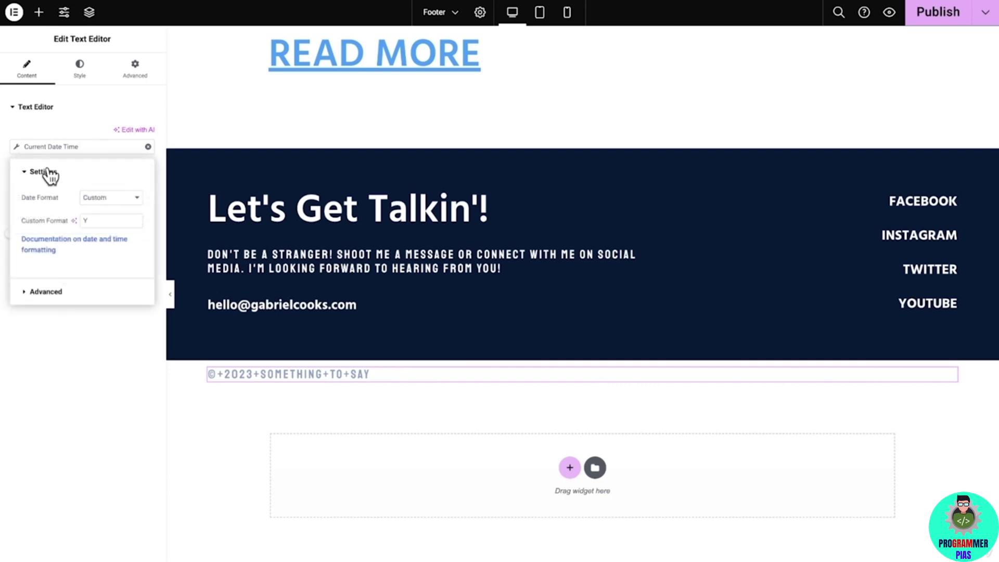
{"action": "left_click", "coordinate": [137, 201]}
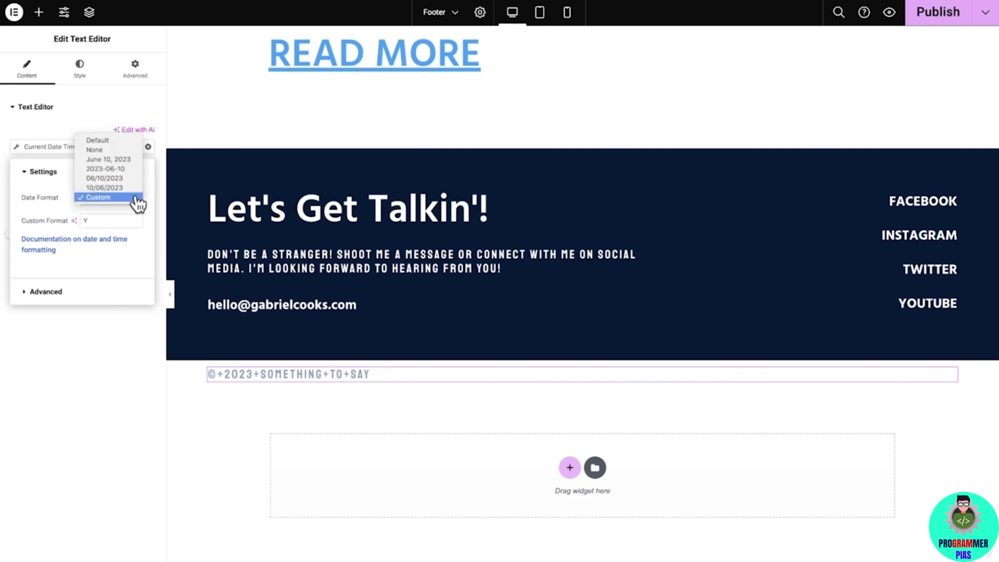
{"action": "left_click", "coordinate": [137, 198]}
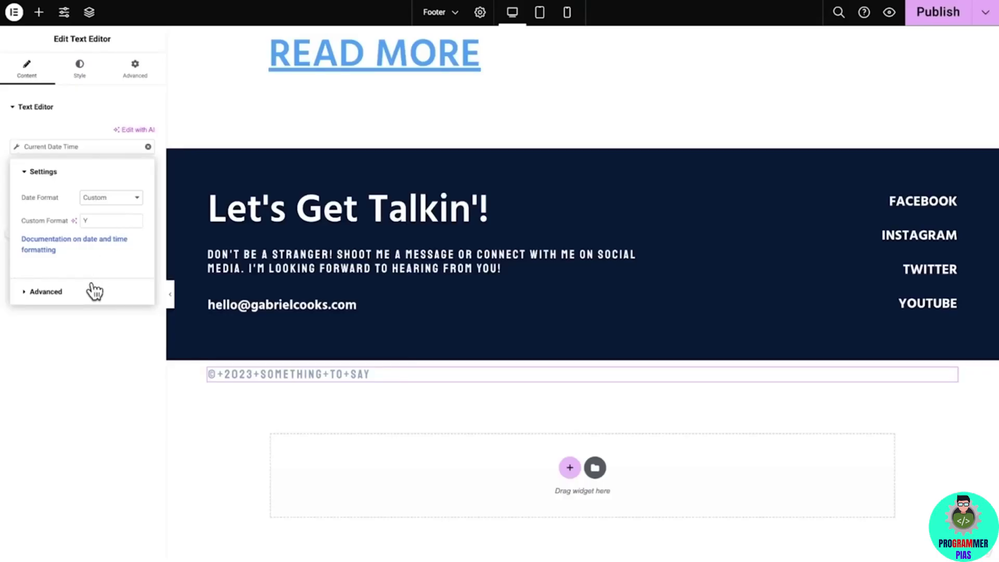
{"action": "left_click", "coordinate": [94, 291]}
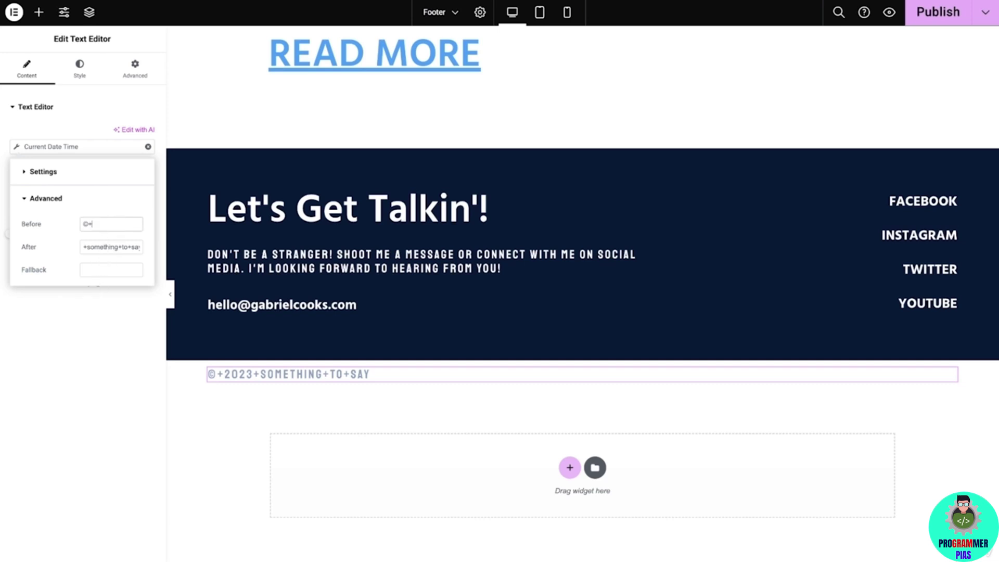
{"action": "key", "text": "BackSpace"}
{"action": "triple_click", "coordinate": [113, 247]}
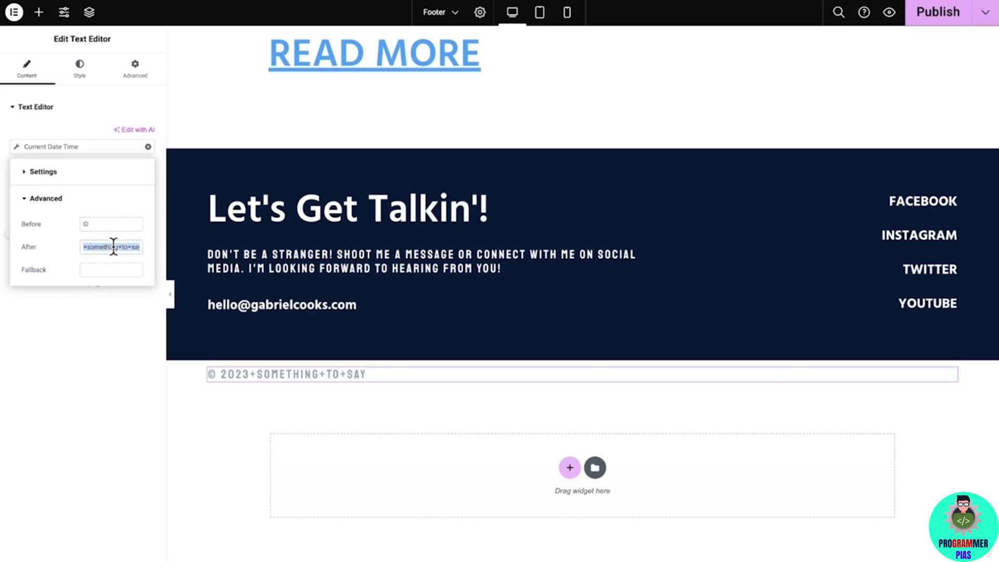
{"action": "type", "text": "Gabriel Vega"}
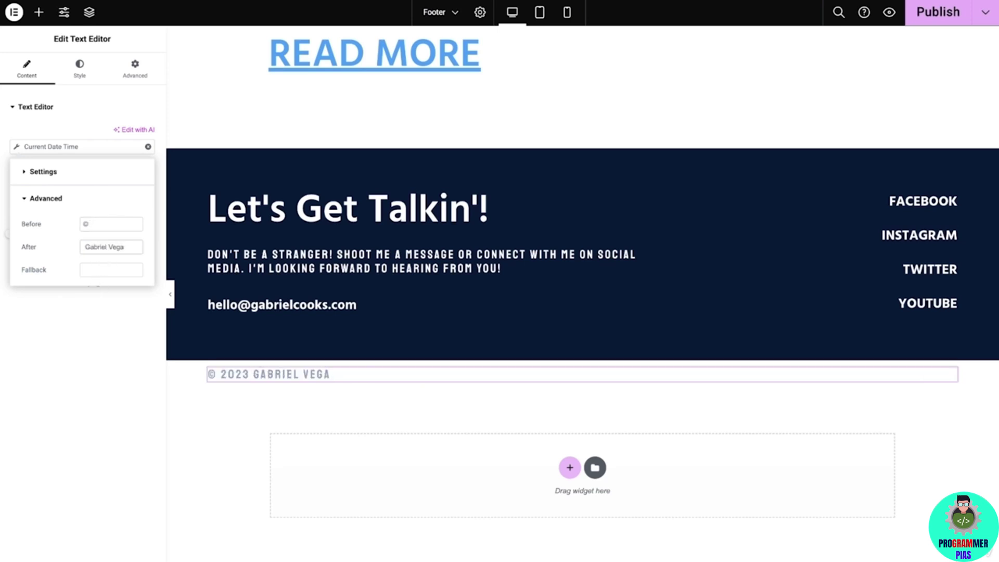
{"action": "left_click", "coordinate": [18, 144]}
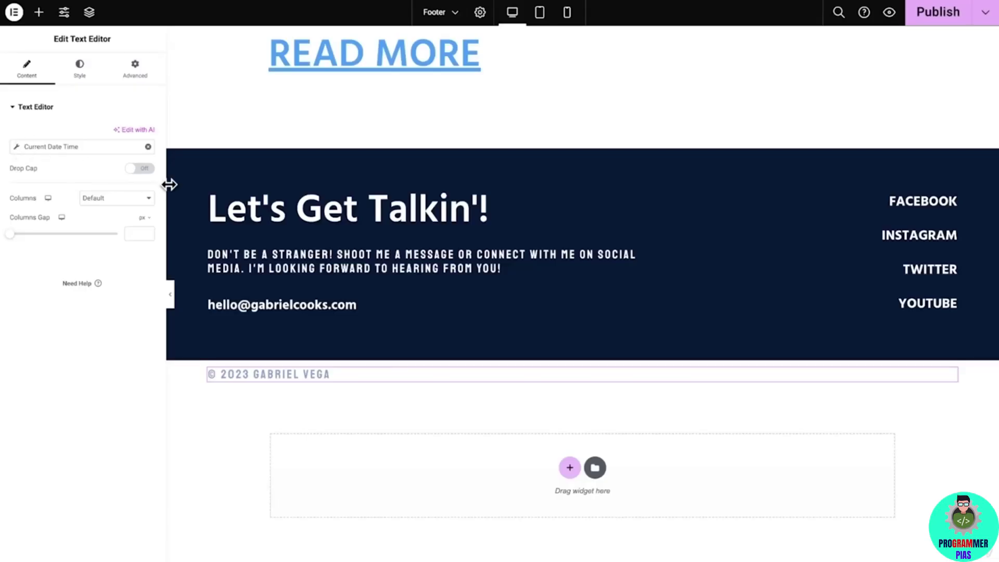
Through the heading's typography, open the global fonts and set the Primary family to Staatliches.
{"action": "left_click", "coordinate": [249, 211]}
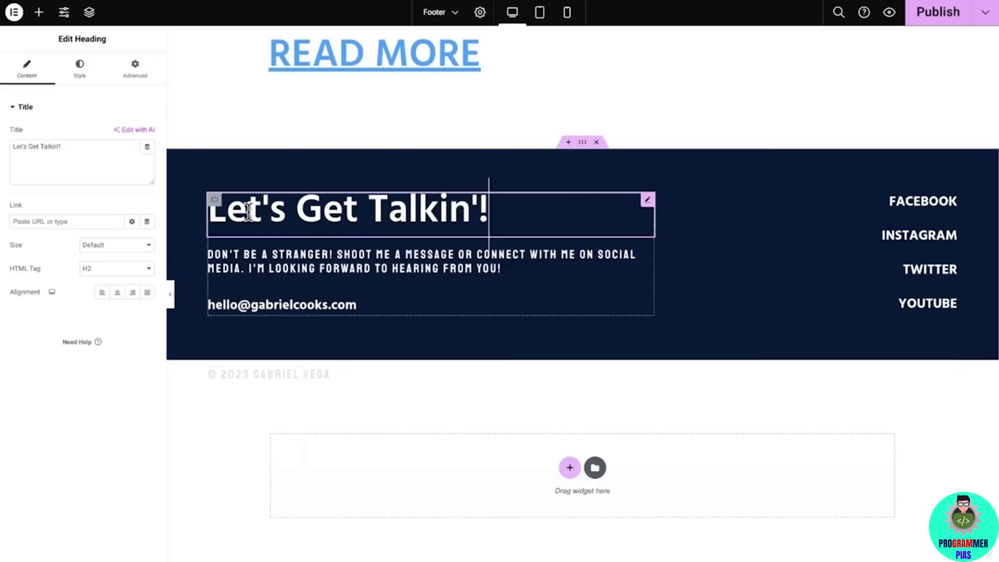
{"action": "left_click", "coordinate": [88, 78]}
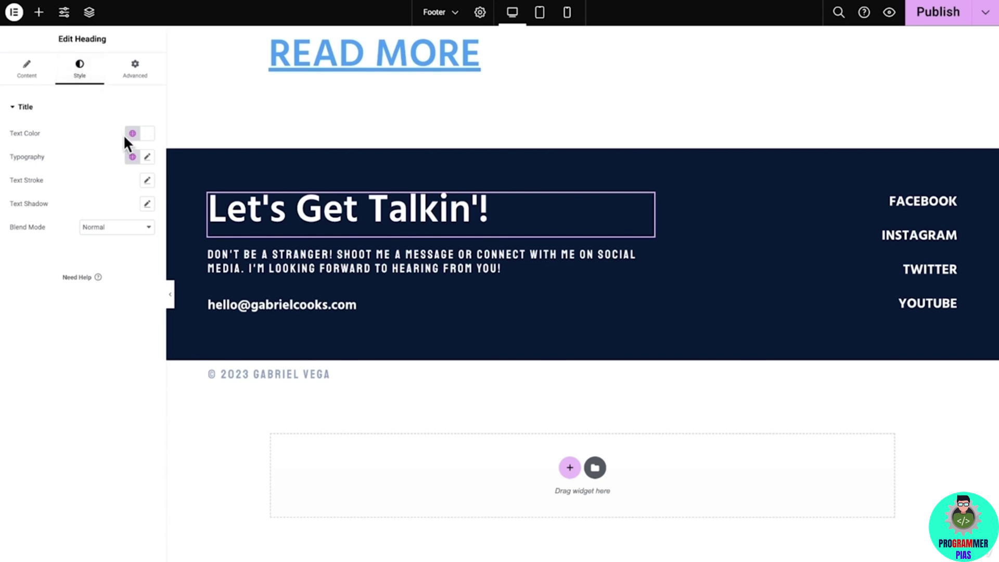
{"action": "left_click", "coordinate": [132, 158]}
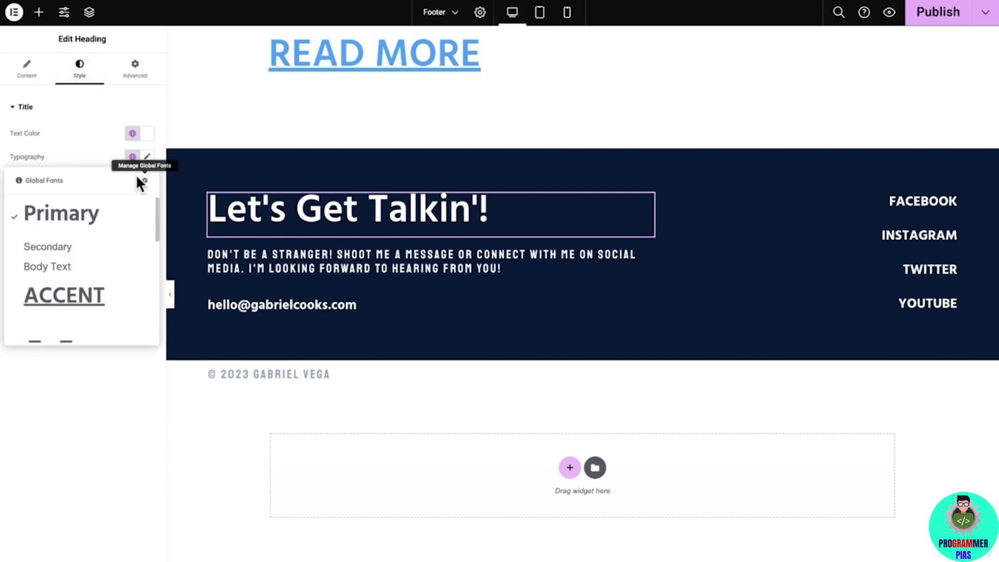
{"action": "left_click", "coordinate": [145, 180]}
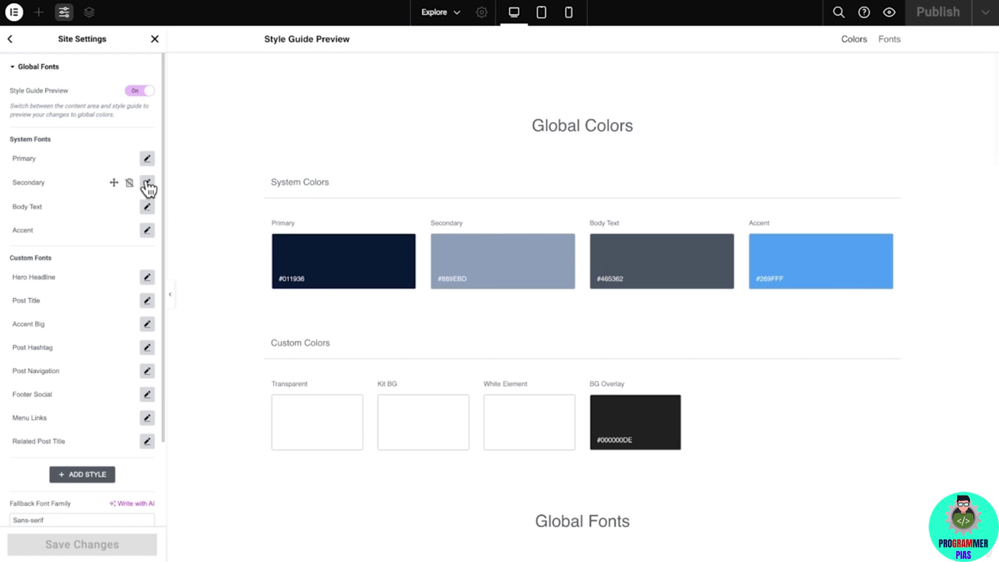
{"action": "left_click", "coordinate": [149, 163]}
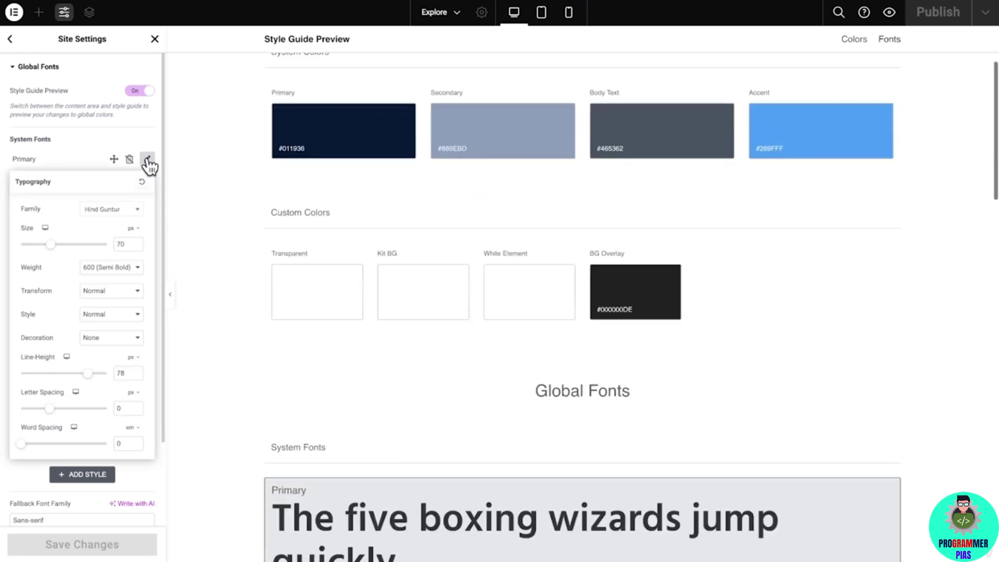
{"action": "left_click", "coordinate": [138, 210]}
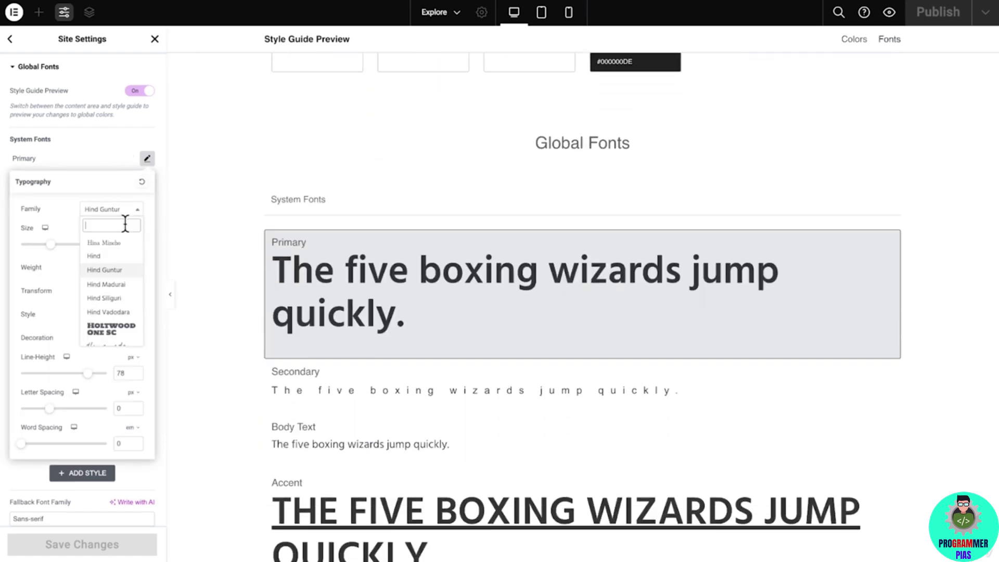
{"action": "type", "text": "staa"}
{"action": "left_click", "coordinate": [101, 254]}
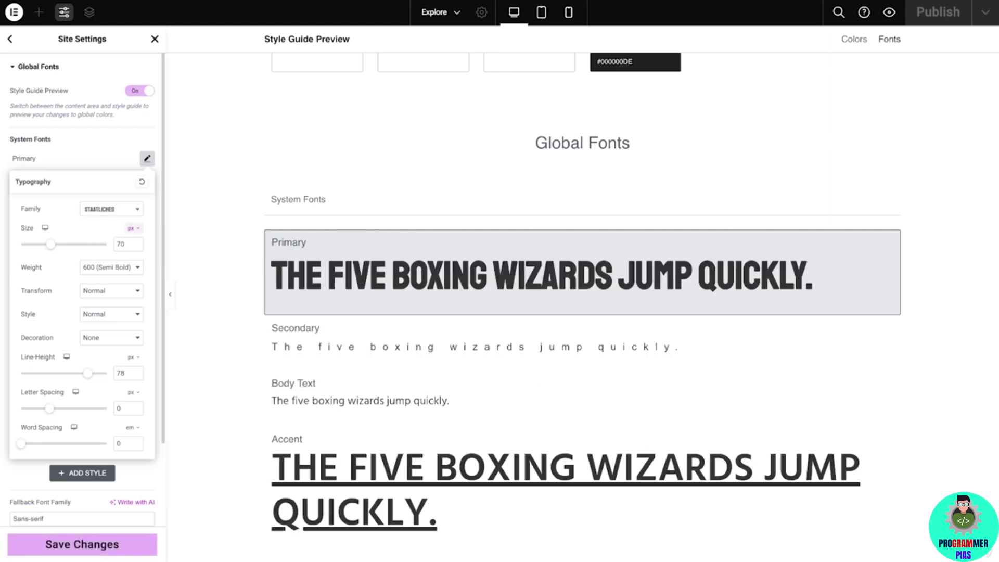
Give the Primary font letter spacing 3 and word spacing 0.1 em, checking tablet and mobile values.
{"action": "double_click", "coordinate": [123, 409]}
{"action": "type", "text": "3"}
{"action": "double_click", "coordinate": [127, 443]}
{"action": "type", "text": "0.1"}
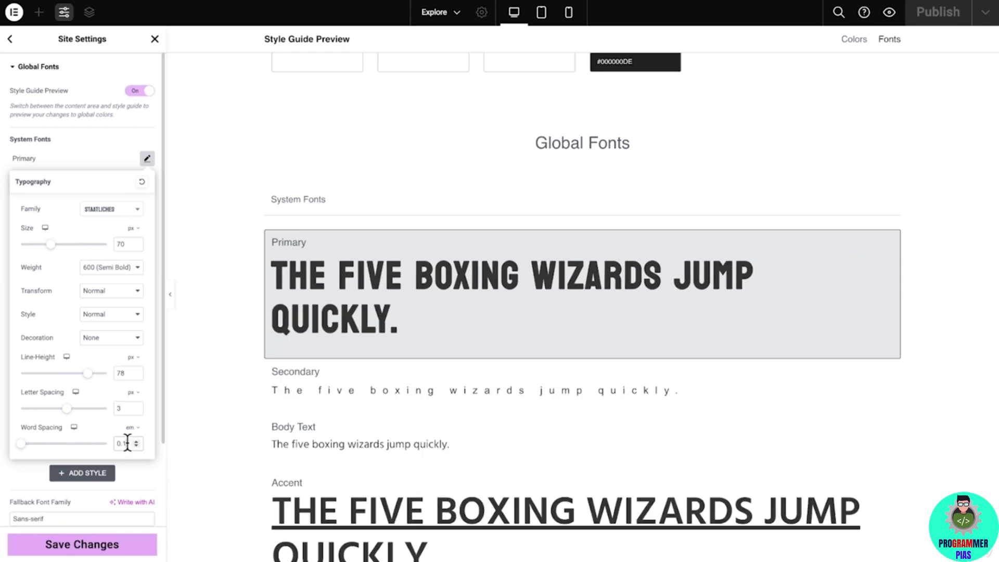
{"action": "left_click", "coordinate": [67, 359]}
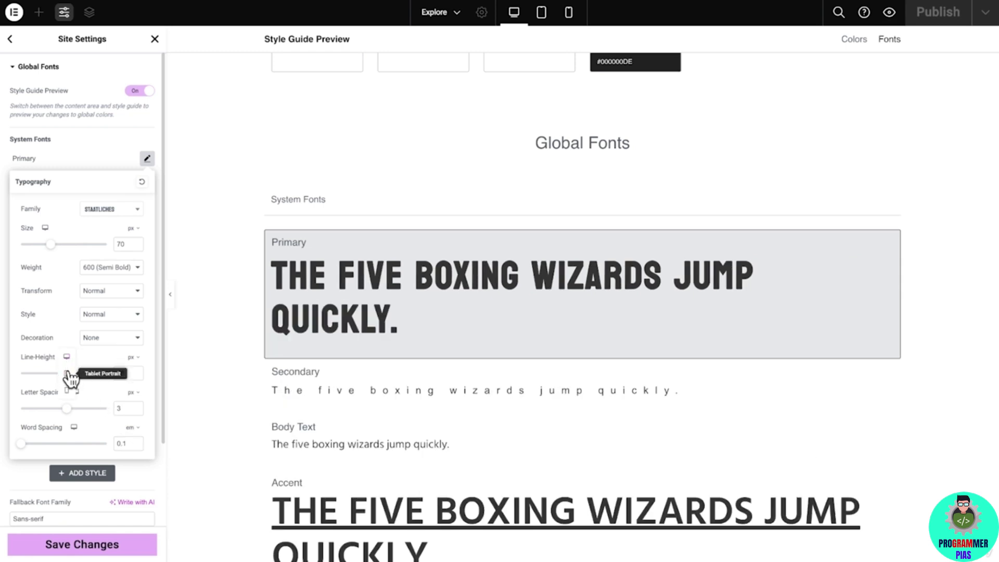
{"action": "left_click", "coordinate": [69, 375]}
{"action": "left_click", "coordinate": [67, 358]}
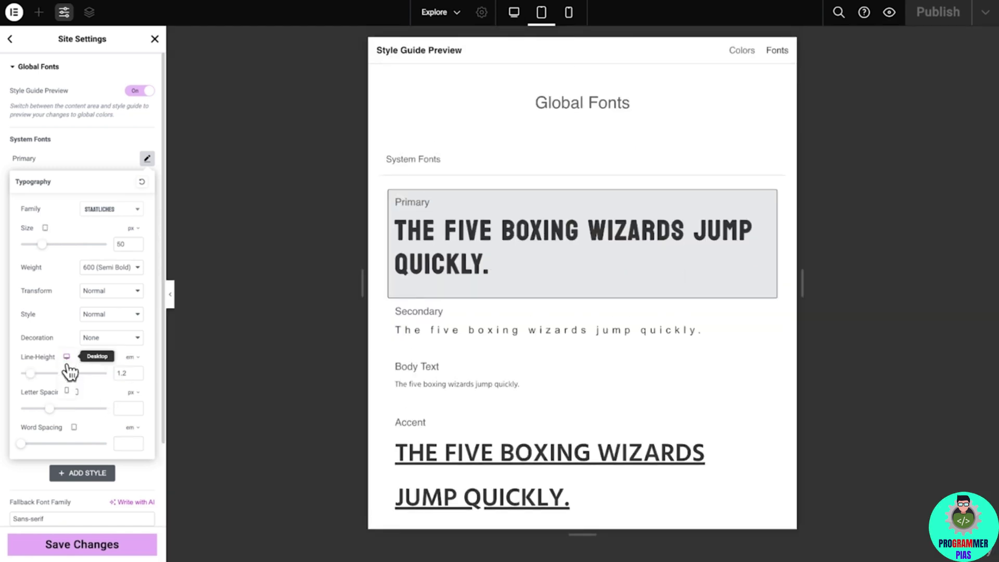
{"action": "left_click", "coordinate": [69, 391]}
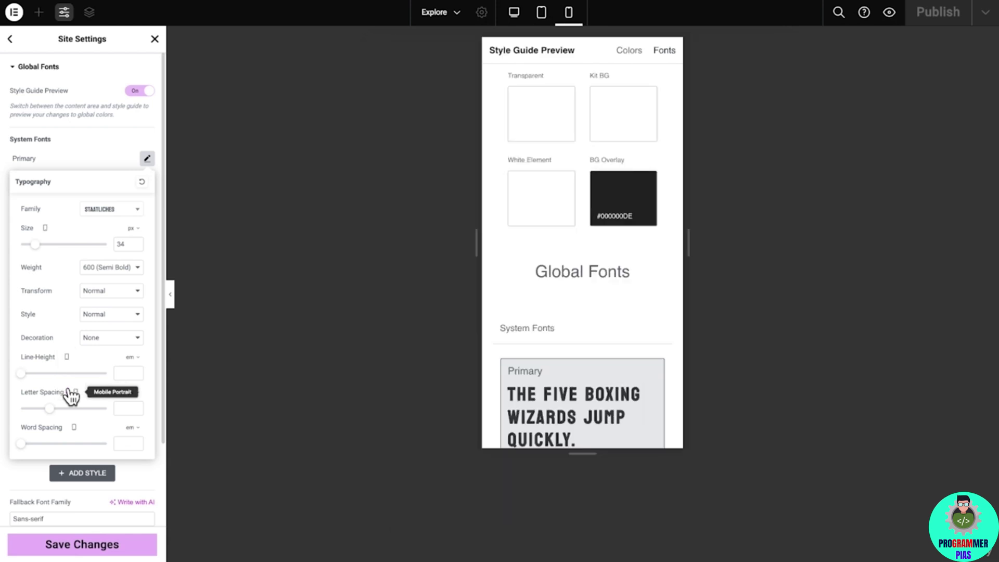
{"action": "left_click", "coordinate": [67, 357]}
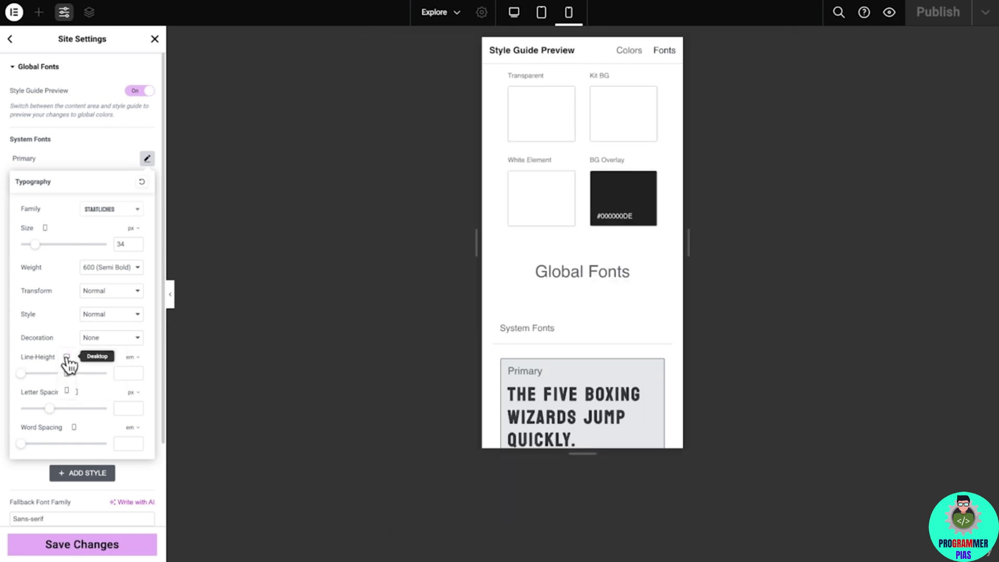
{"action": "left_click", "coordinate": [68, 365]}
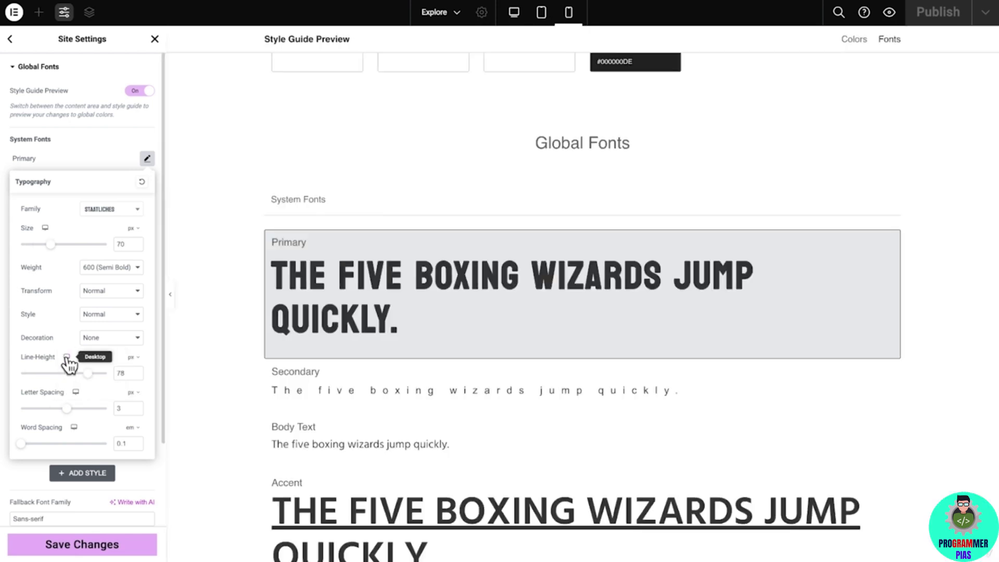
Set the Secondary global font to Montserrat at weight 500 (Medium).
{"action": "left_click", "coordinate": [147, 159]}
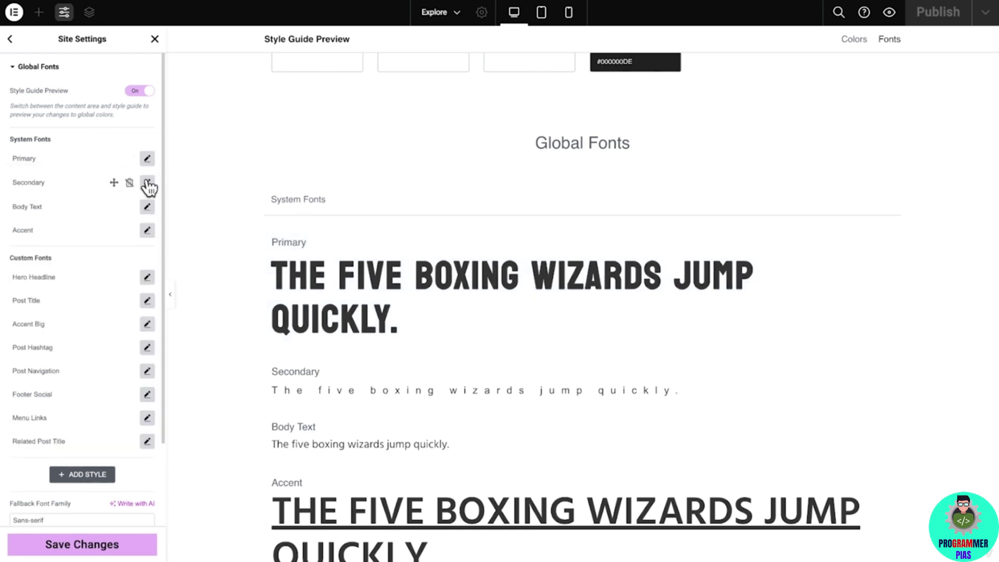
{"action": "left_click", "coordinate": [147, 184]}
{"action": "left_click", "coordinate": [131, 238]}
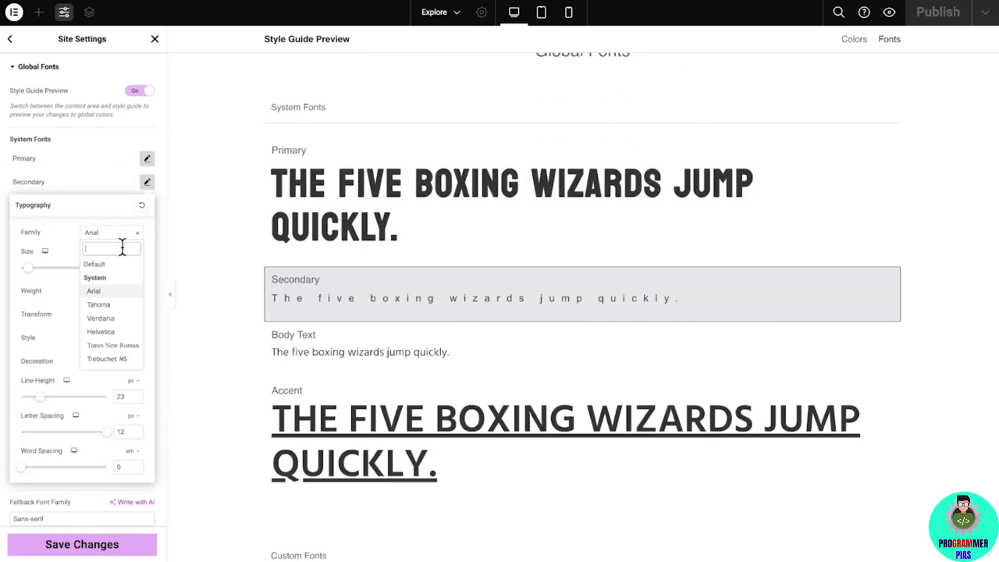
{"action": "type", "text": "montse"}
{"action": "left_click", "coordinate": [122, 277]}
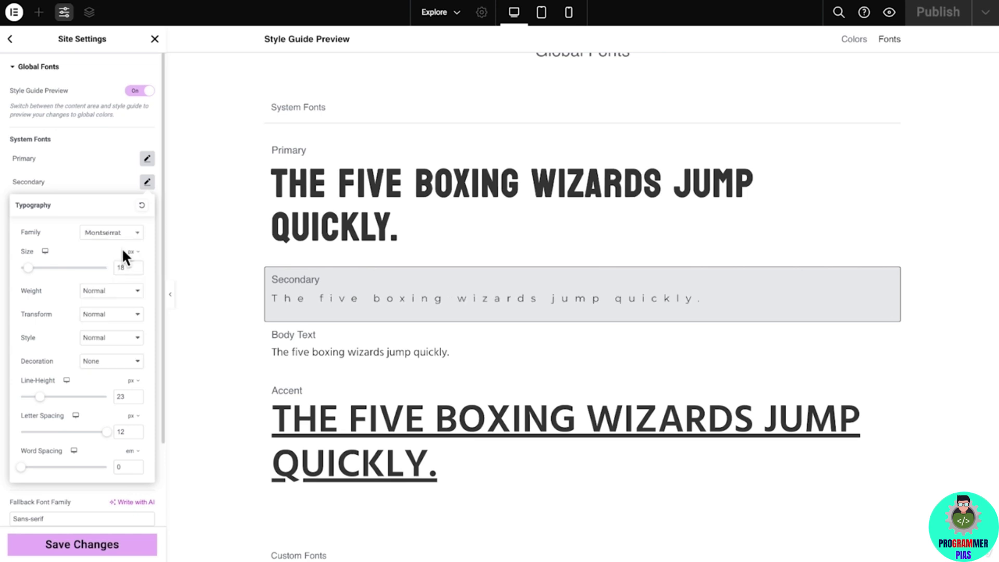
{"action": "left_click", "coordinate": [134, 291]}
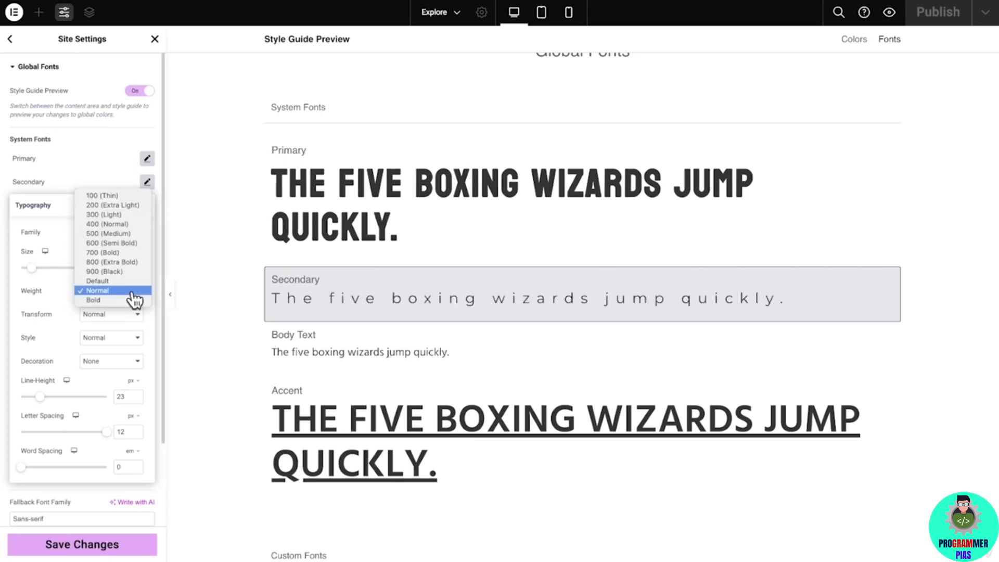
{"action": "left_click", "coordinate": [140, 241]}
Give the Secondary font line height 38, no letter spacing, and 0.3 em word spacing.
{"action": "double_click", "coordinate": [127, 396]}
{"action": "type", "text": "38"}
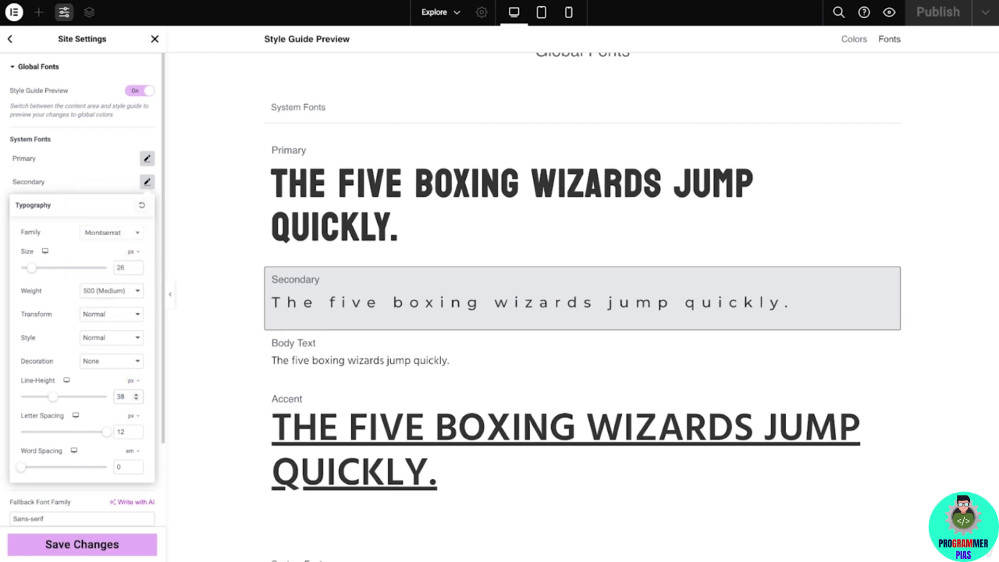
{"action": "double_click", "coordinate": [125, 432]}
{"action": "key", "text": "BackSpace"}
{"action": "double_click", "coordinate": [132, 466]}
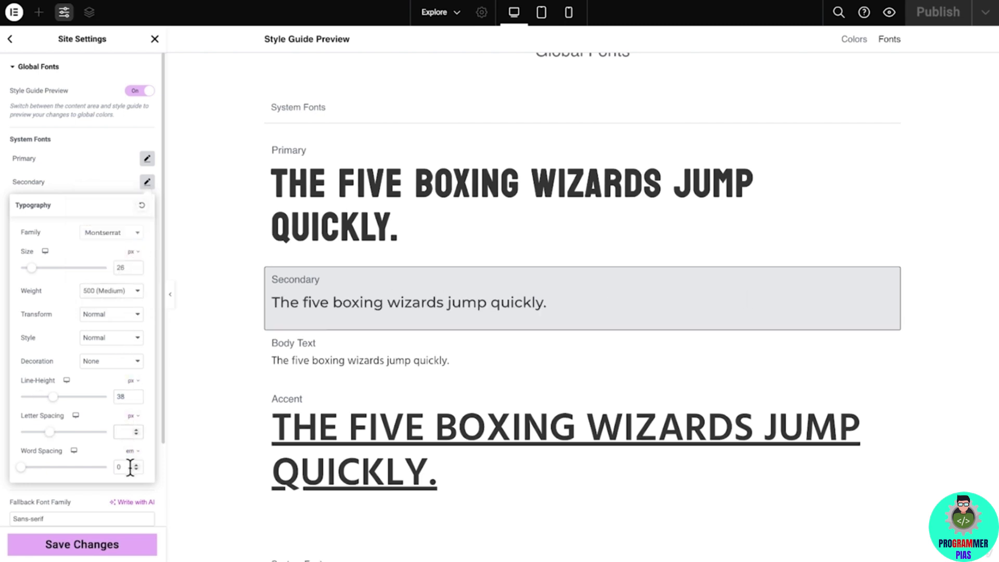
{"action": "type", "text": "0.3"}
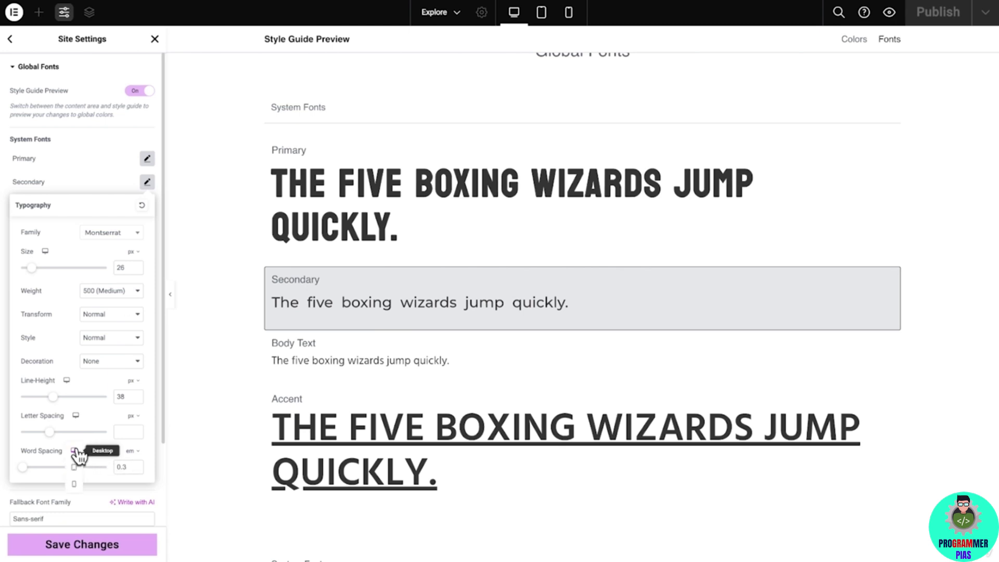
Clear the Secondary letter spacing on tablet and set it to 1 on mobile.
{"action": "left_click", "coordinate": [80, 470]}
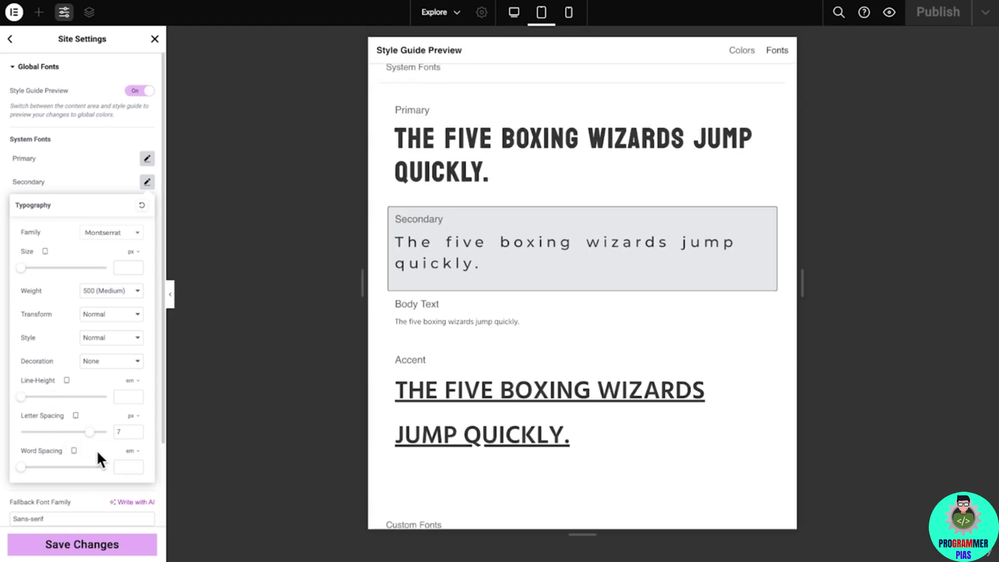
{"action": "double_click", "coordinate": [125, 432]}
{"action": "key", "text": "BackSpace"}
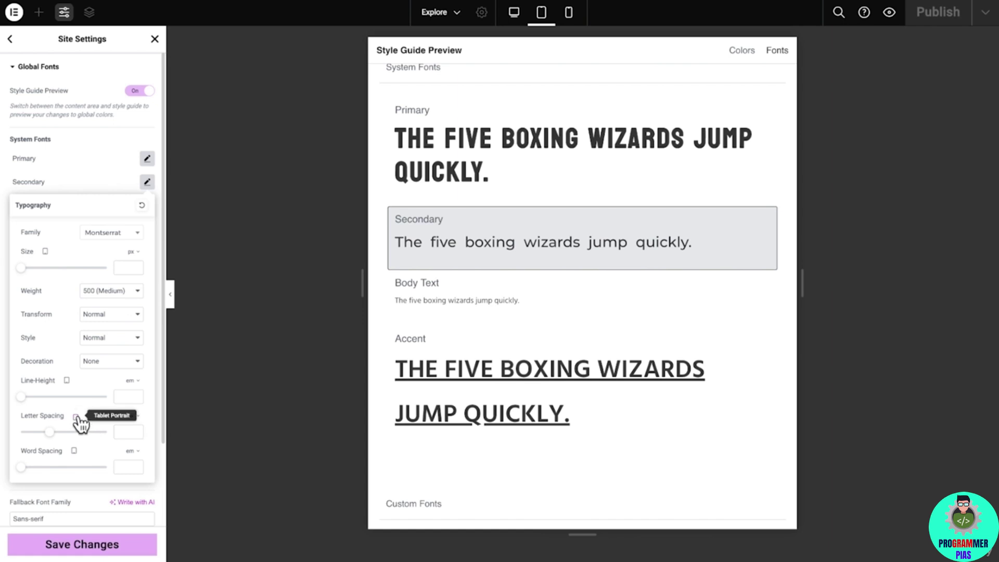
{"action": "left_click", "coordinate": [78, 452]}
{"action": "left_click", "coordinate": [79, 454]}
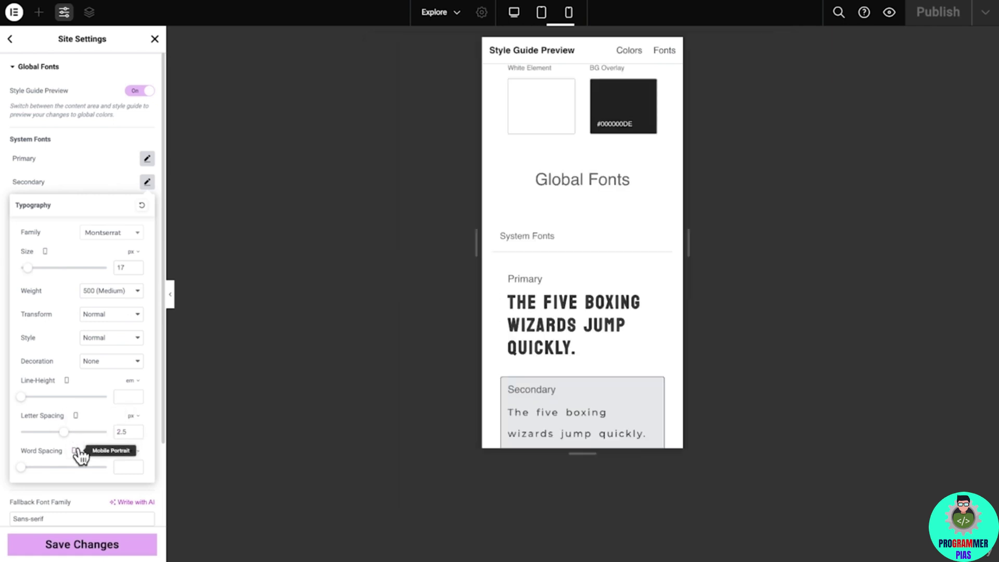
{"action": "double_click", "coordinate": [128, 432]}
{"action": "type", "text": "1"}
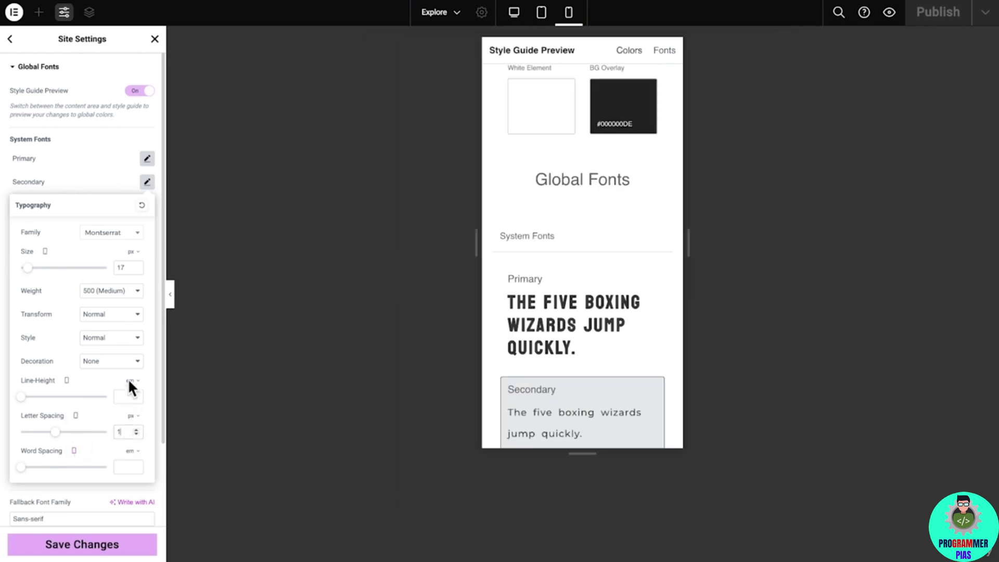
{"action": "left_click", "coordinate": [148, 183]}
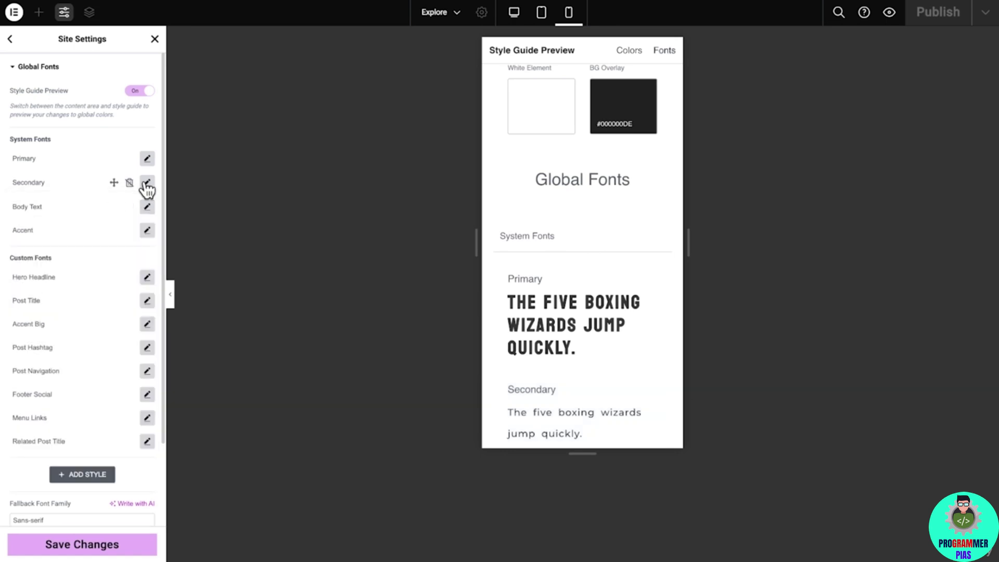
Switch the preview back to desktop, save the global font changes, and return to the footer editor.
{"action": "scroll", "coordinate": [83, 260], "scroll_direction": "down", "scroll_amount": 3}
{"action": "scroll", "coordinate": [492, 220], "scroll_direction": "down", "scroll_amount": 10}
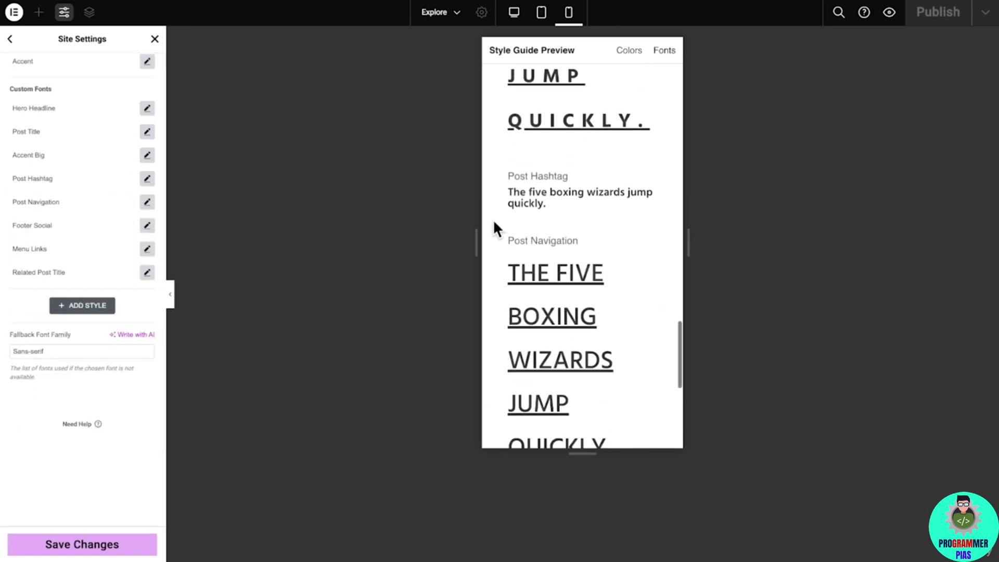
{"action": "scroll", "coordinate": [492, 220], "scroll_direction": "down", "scroll_amount": 6}
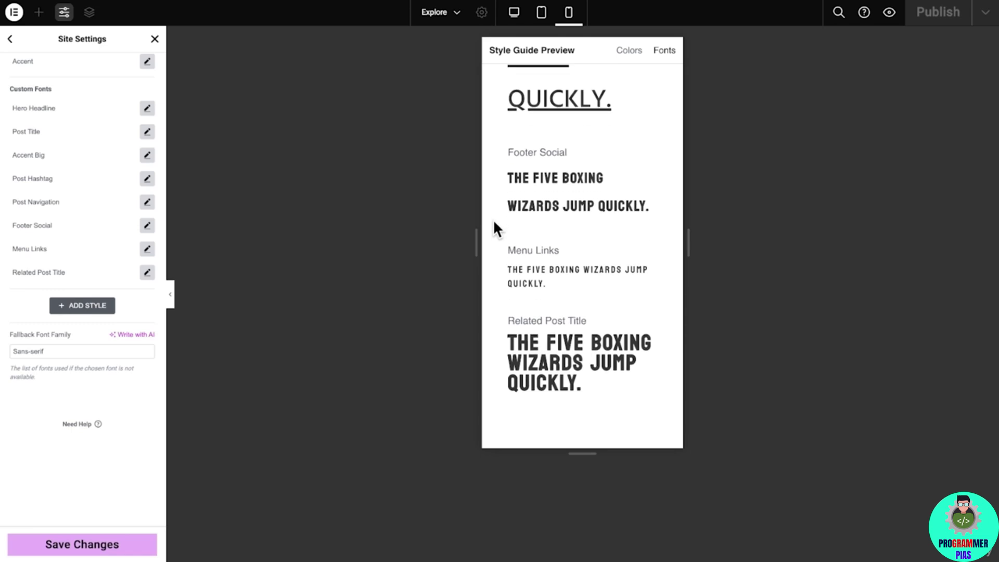
{"action": "left_click", "coordinate": [516, 13]}
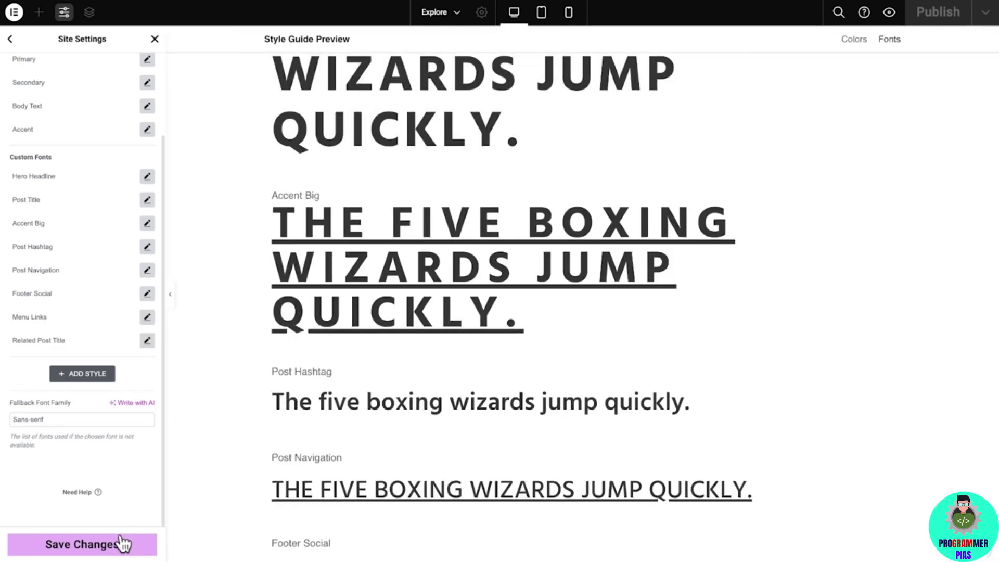
{"action": "left_click", "coordinate": [122, 544]}
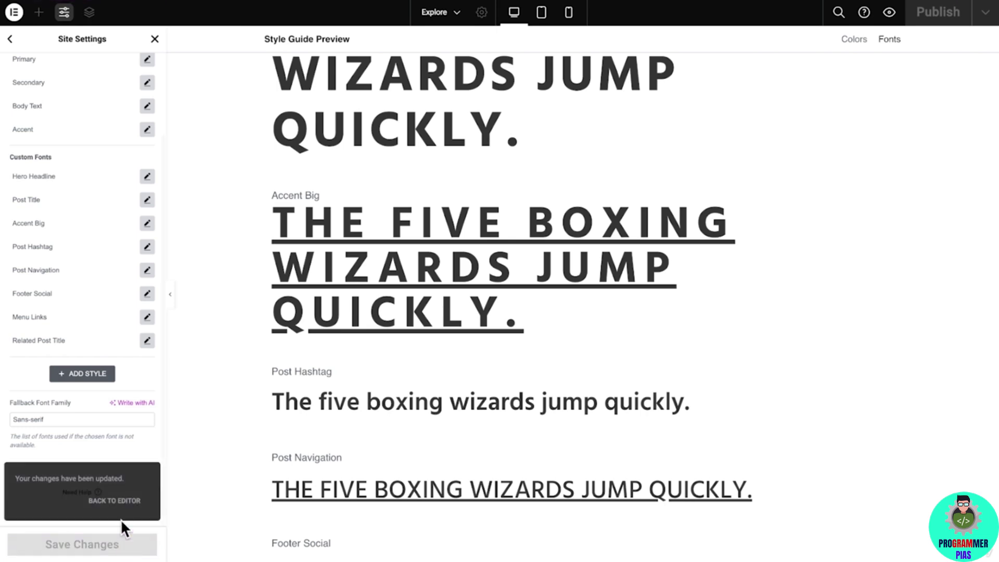
{"action": "left_click", "coordinate": [123, 502]}
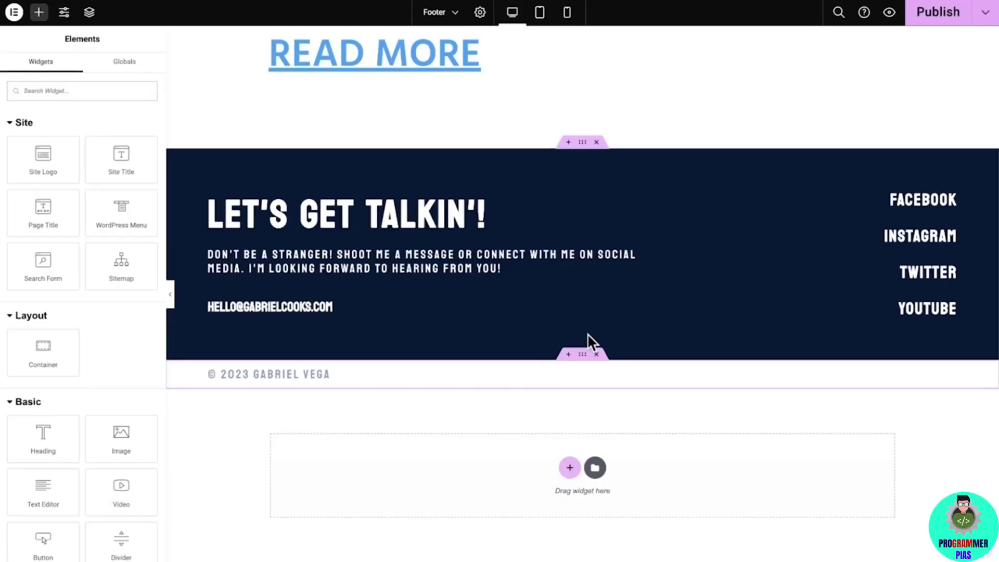
Make the footer's social link text turn the global Accent blue on hover.
{"action": "left_click", "coordinate": [923, 213]}
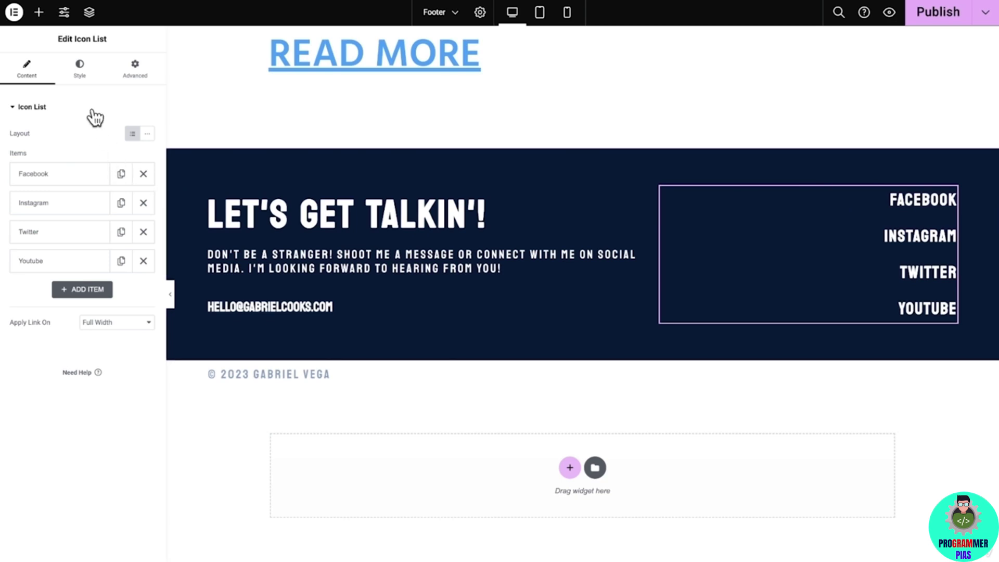
{"action": "left_click", "coordinate": [80, 74]}
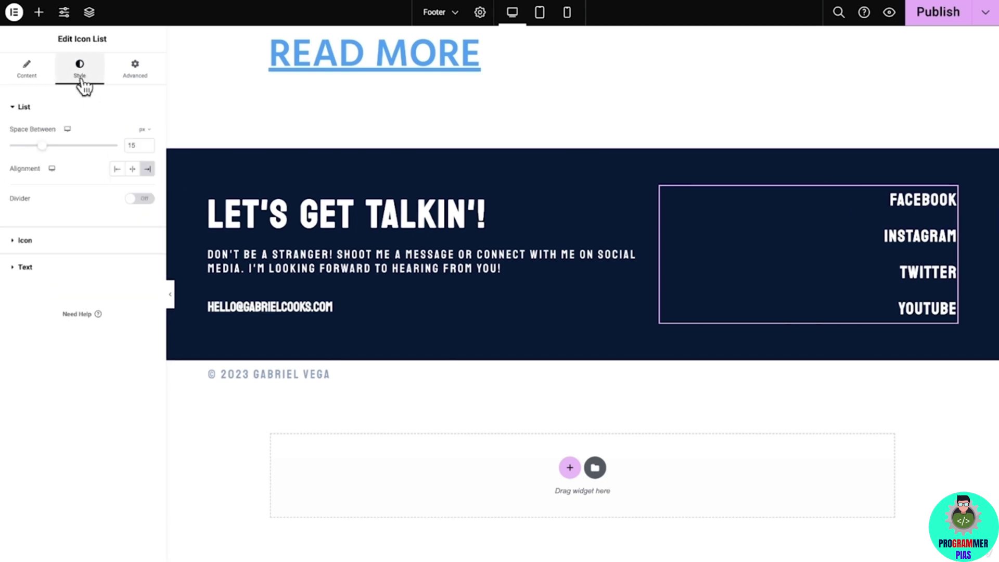
{"action": "left_click", "coordinate": [73, 270]}
{"action": "left_click", "coordinate": [118, 235]}
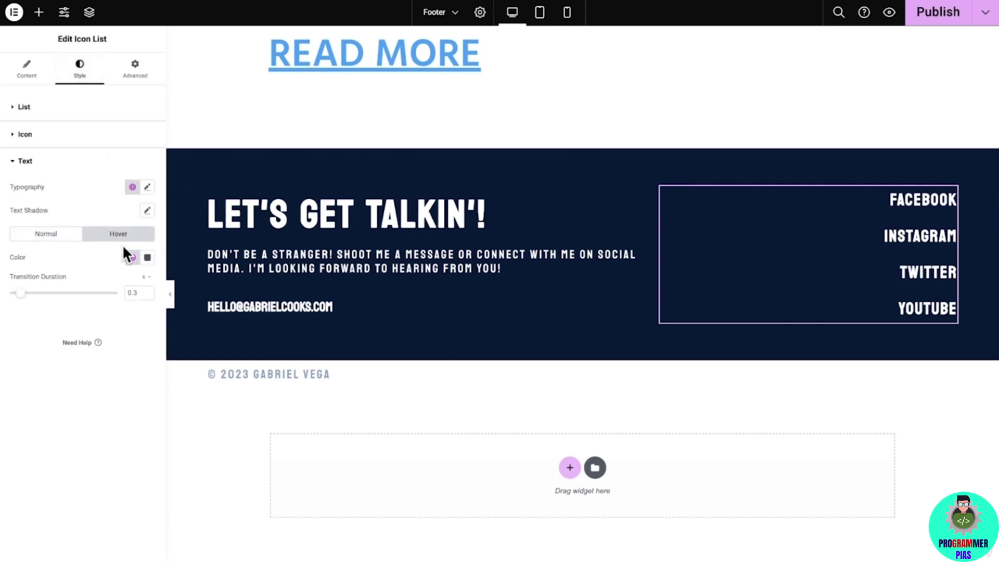
{"action": "left_click", "coordinate": [132, 258]}
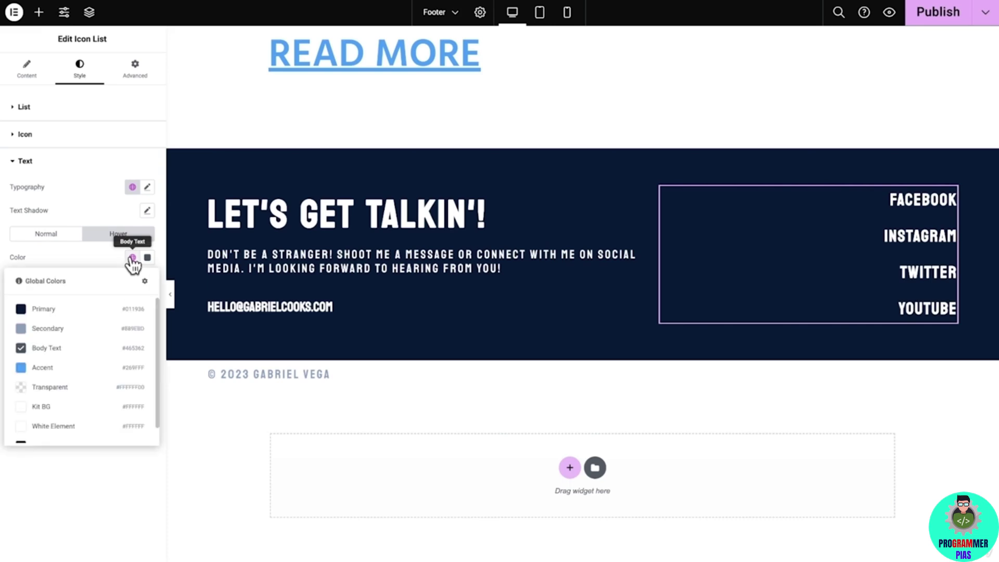
{"action": "left_click", "coordinate": [79, 368]}
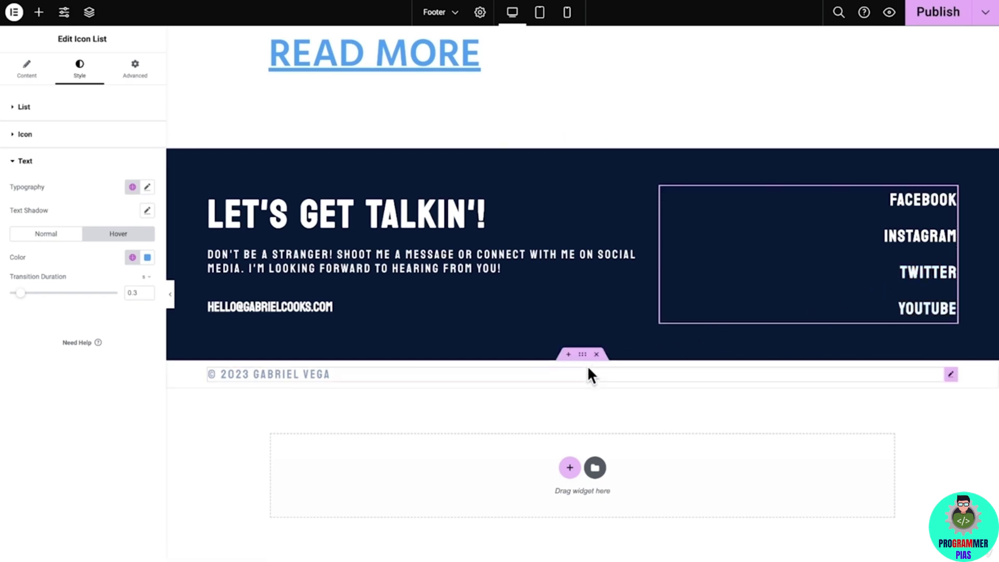
Give the copyright bar the global Primary navy background colour.
{"action": "left_click", "coordinate": [568, 356]}
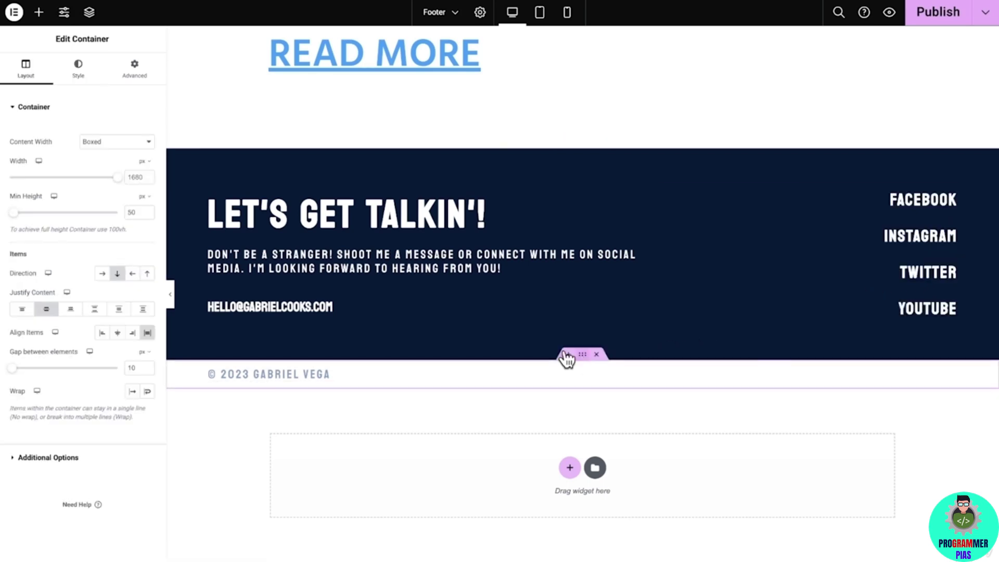
{"action": "left_click", "coordinate": [79, 66]}
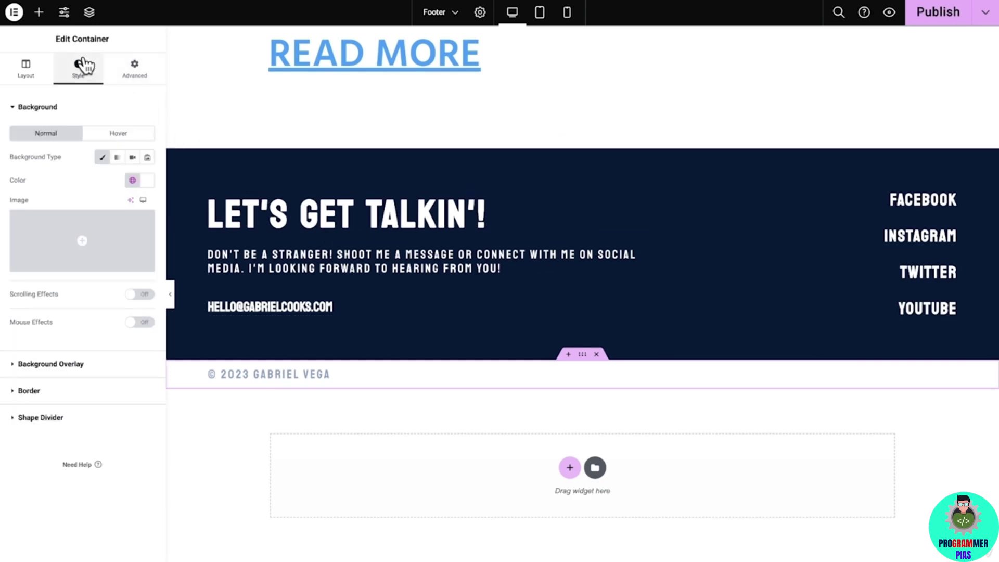
{"action": "left_click", "coordinate": [132, 180]}
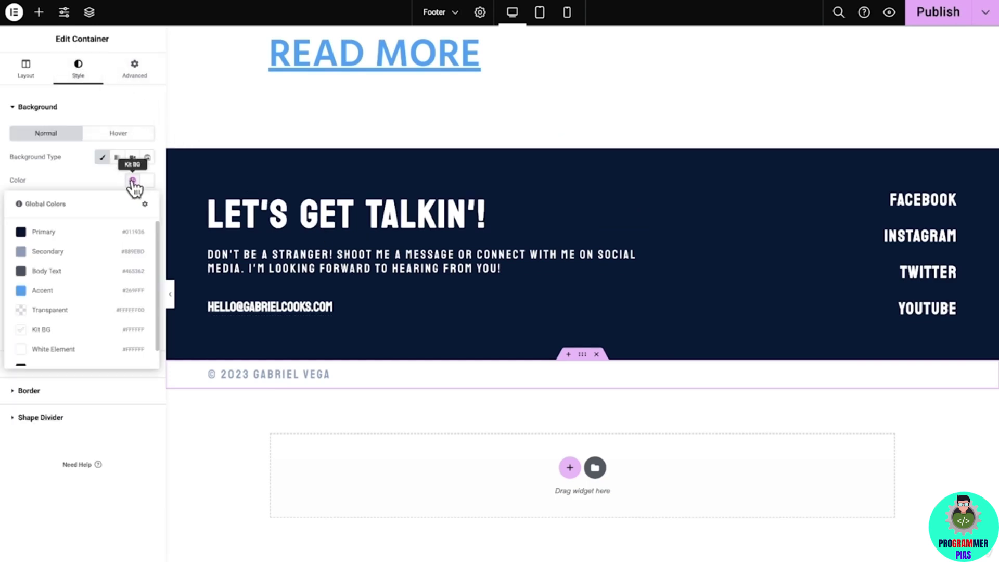
{"action": "left_click", "coordinate": [99, 230]}
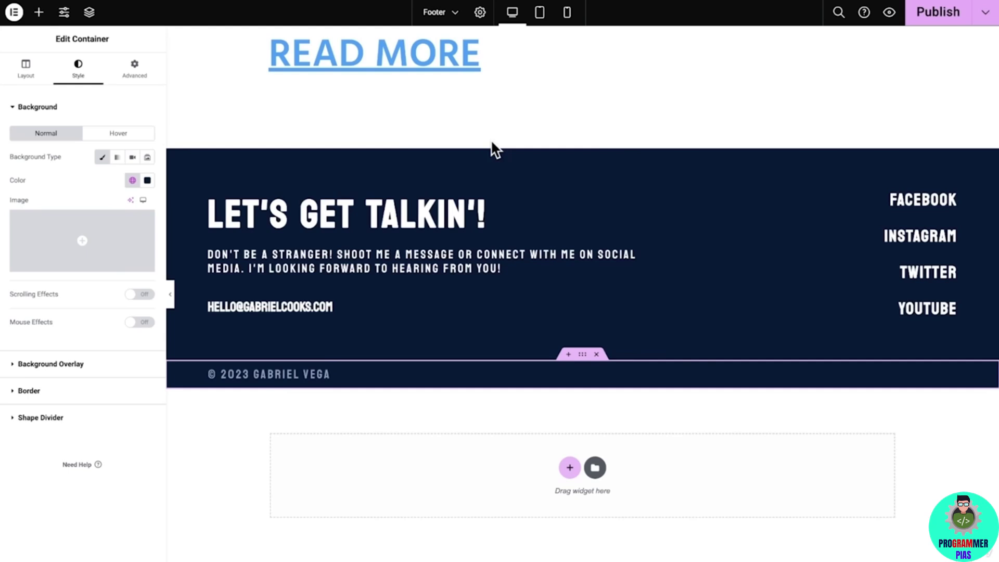
Add a flipped Waves Brush top shape divider to the footer section, width 140 and height 40.
{"action": "left_click", "coordinate": [583, 155]}
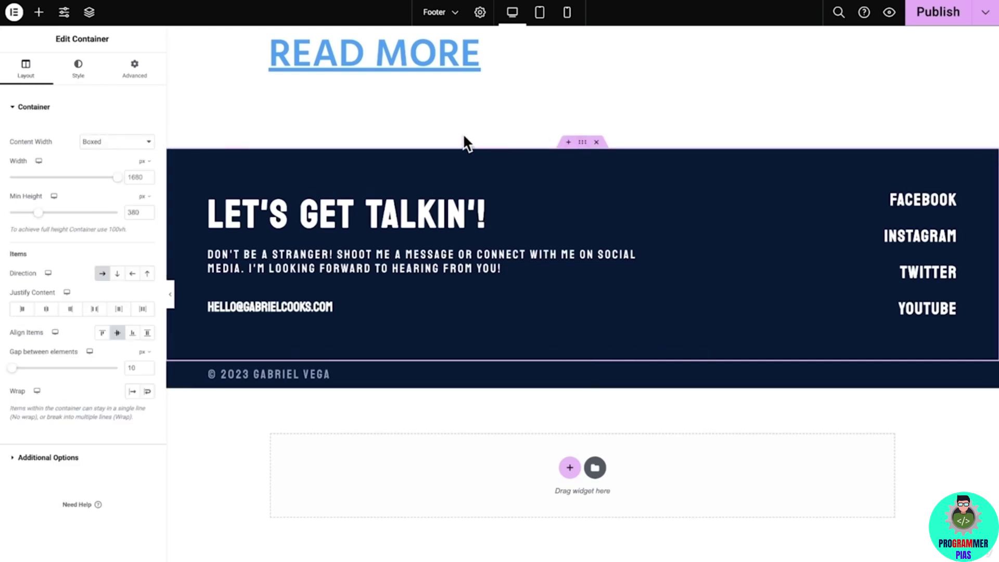
{"action": "left_click", "coordinate": [82, 65]}
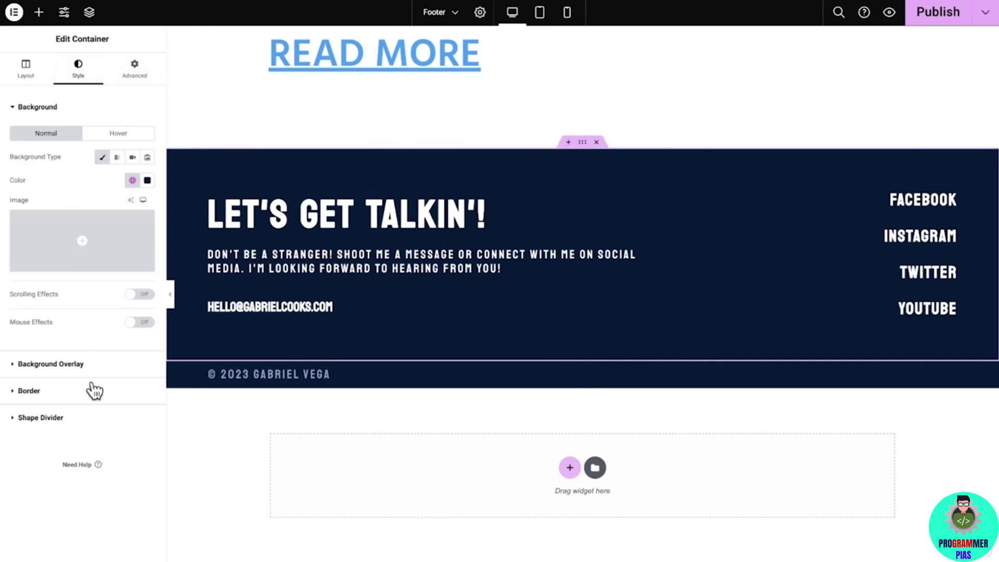
{"action": "left_click", "coordinate": [83, 415]}
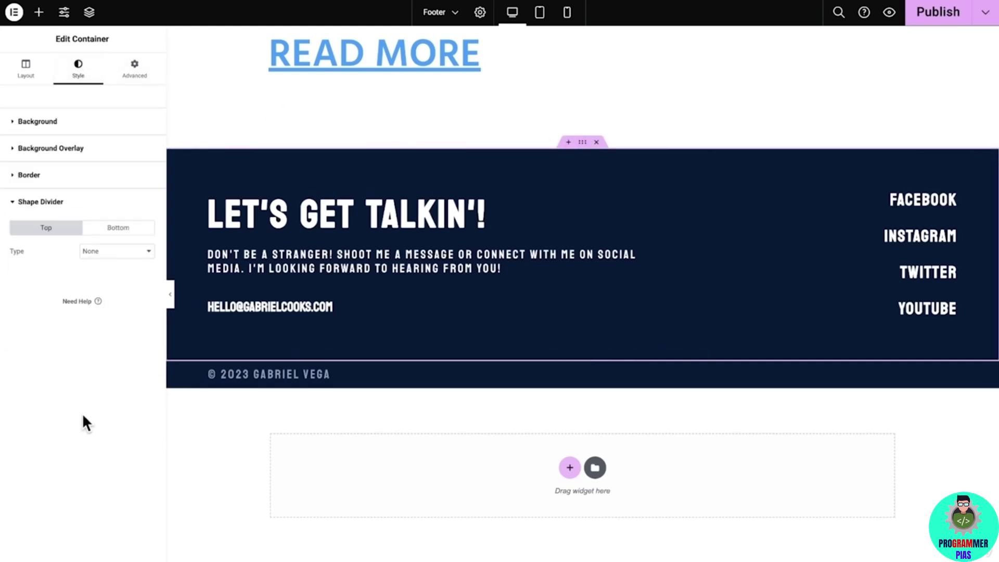
{"action": "left_click", "coordinate": [143, 255]}
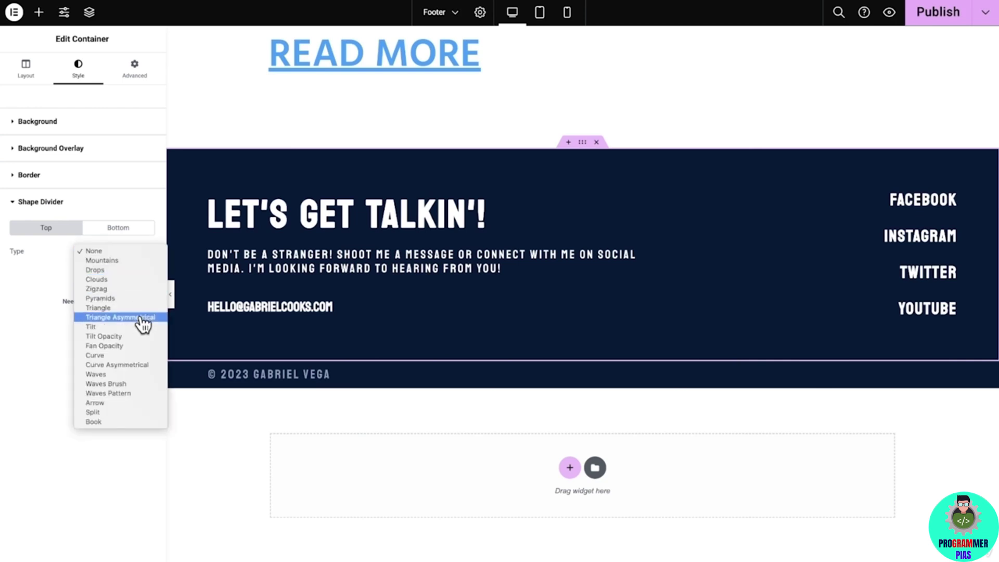
{"action": "left_click", "coordinate": [141, 385]}
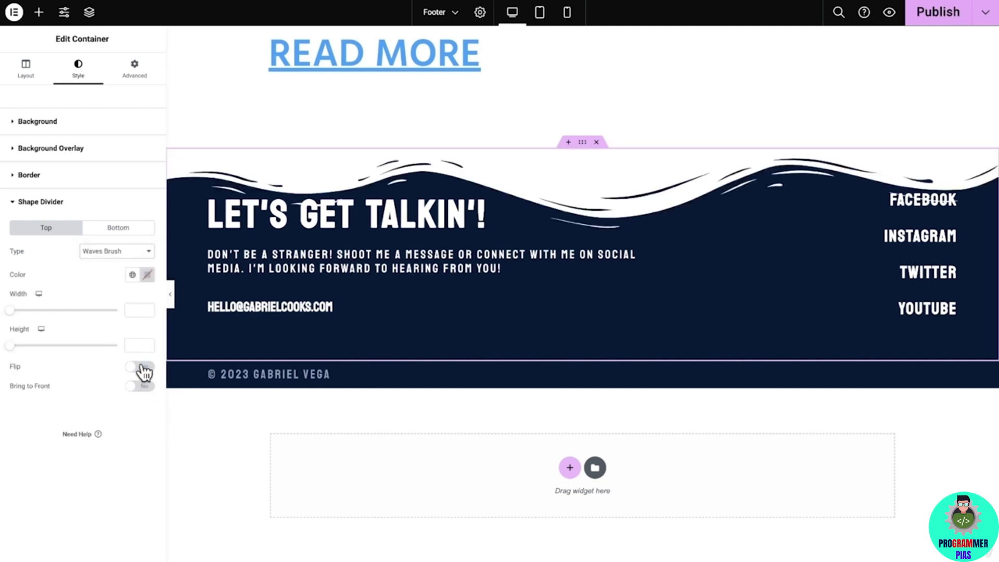
{"action": "left_click", "coordinate": [135, 310]}
{"action": "type", "text": "140"}
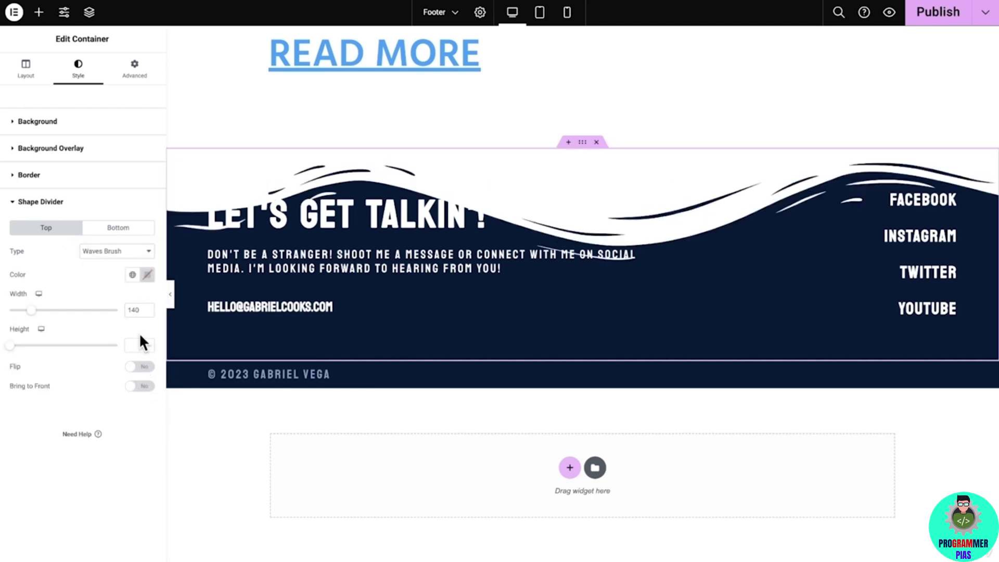
{"action": "type", "text": "40"}
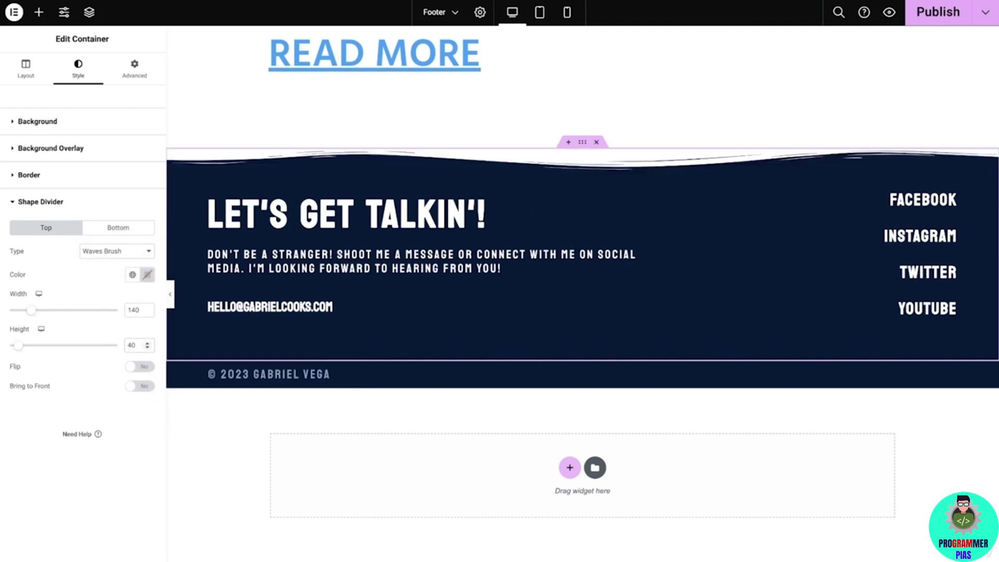
{"action": "left_click", "coordinate": [141, 367]}
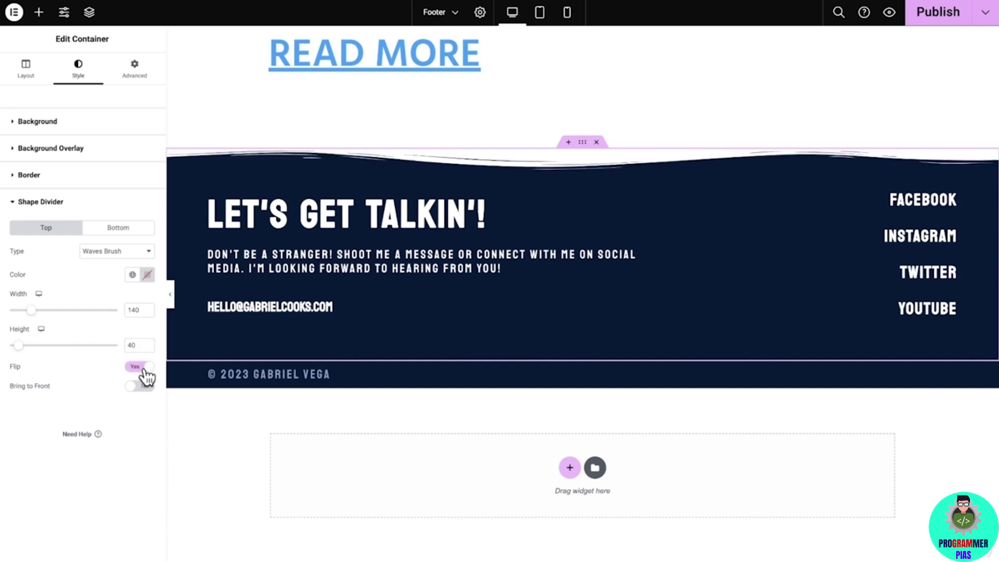
Give the footer top margin 6 and top padding 3, then preview the result.
{"action": "left_click", "coordinate": [135, 69]}
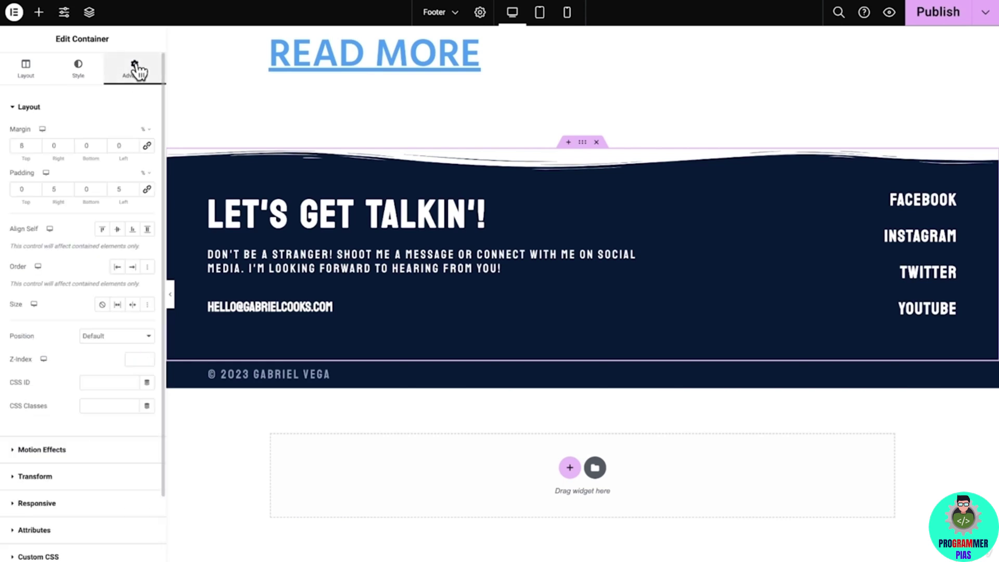
{"action": "left_click", "coordinate": [29, 146]}
{"action": "type", "text": "6"}
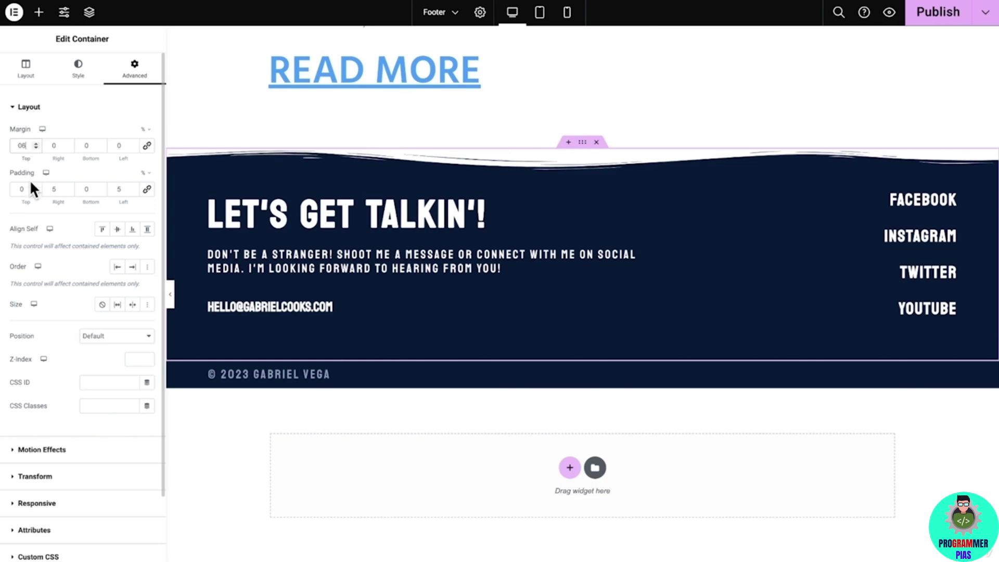
{"action": "type", "text": "3"}
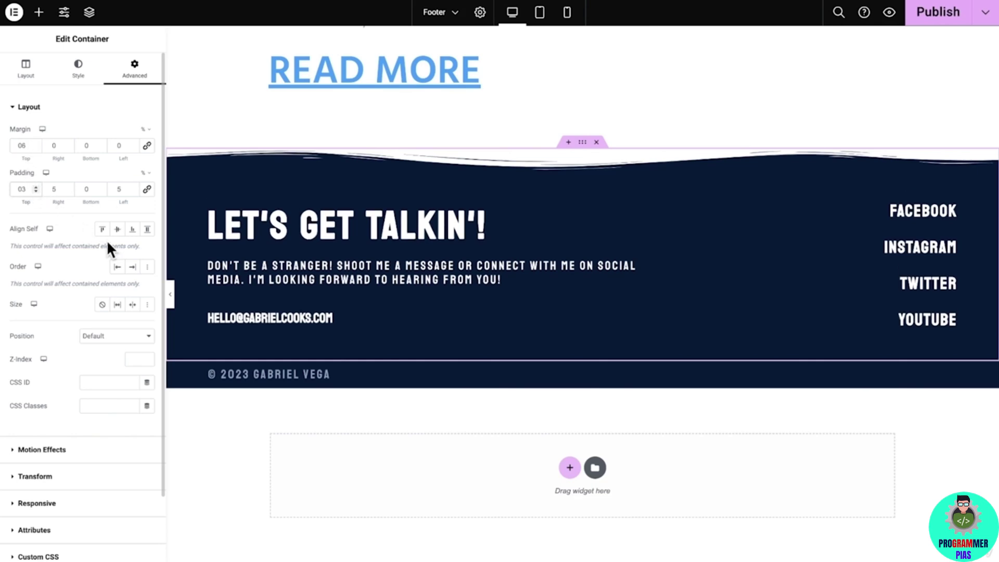
{"action": "left_click", "coordinate": [171, 295]}
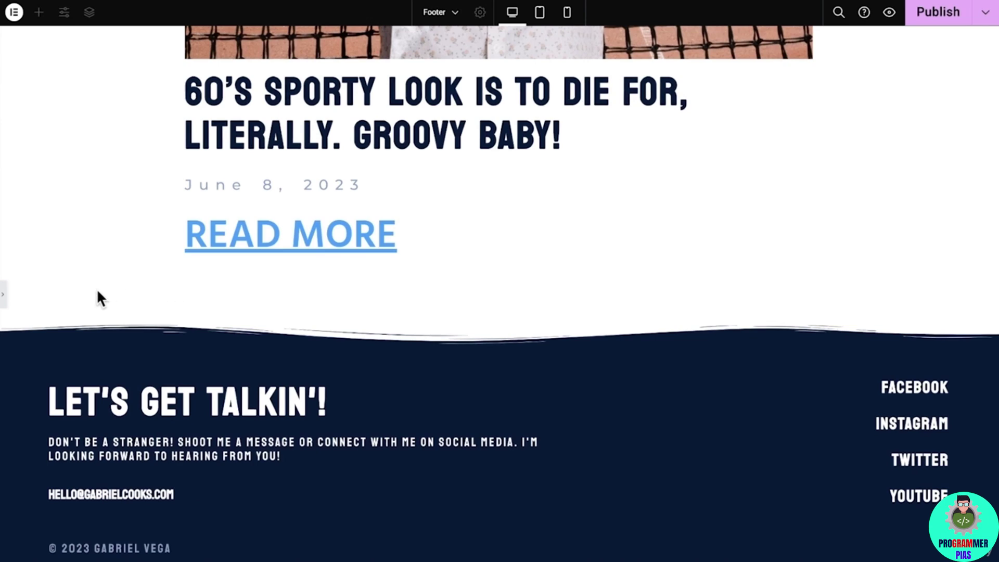
{"action": "scroll", "coordinate": [7, 301], "scroll_direction": "down", "scroll_amount": 3}
{"action": "left_click", "coordinate": [3, 289]}
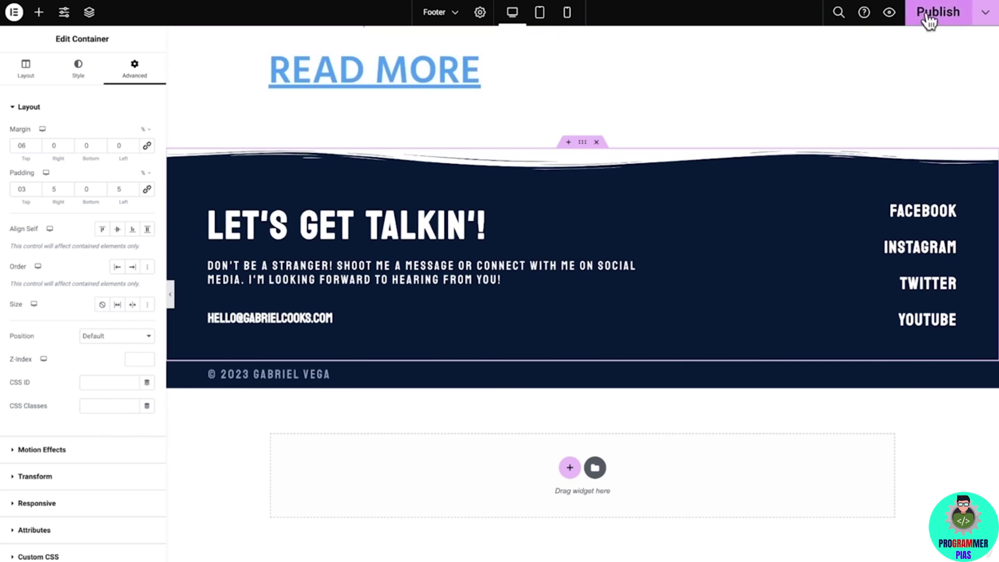
Publish the footer and open the Explore page for editing.
{"action": "left_click", "coordinate": [929, 19]}
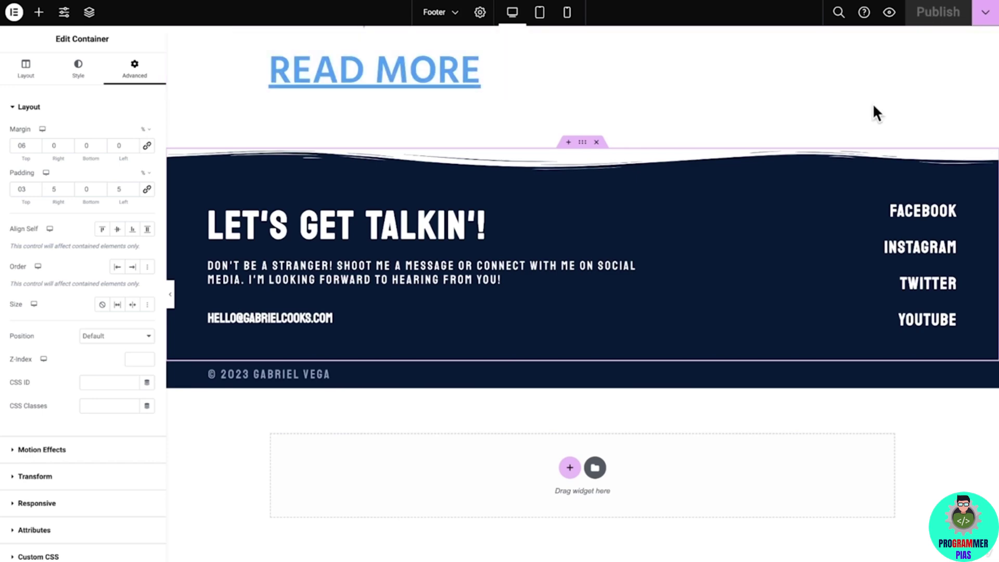
{"action": "scroll", "coordinate": [854, 125], "scroll_direction": "up", "scroll_amount": 5}
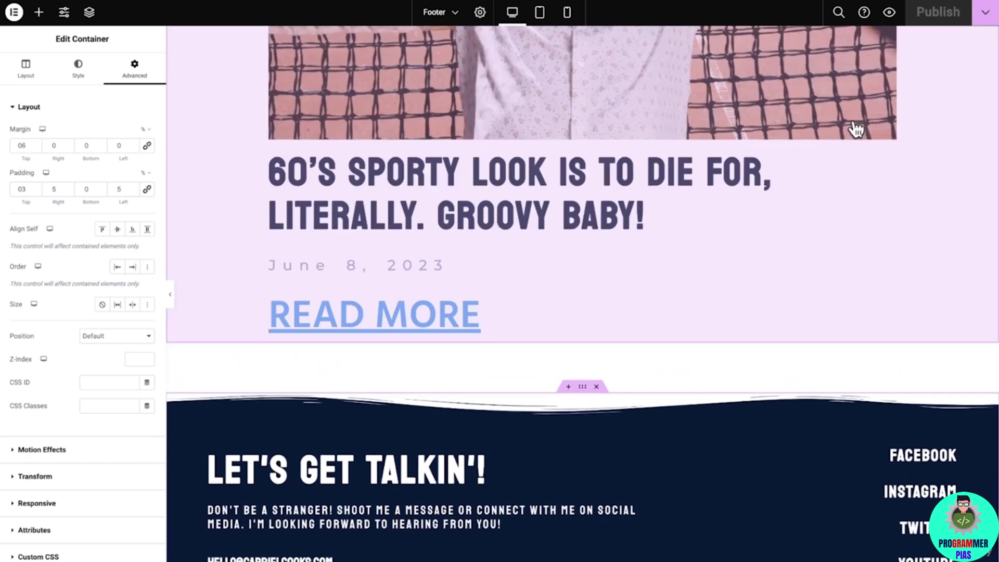
{"action": "left_click", "coordinate": [740, 131]}
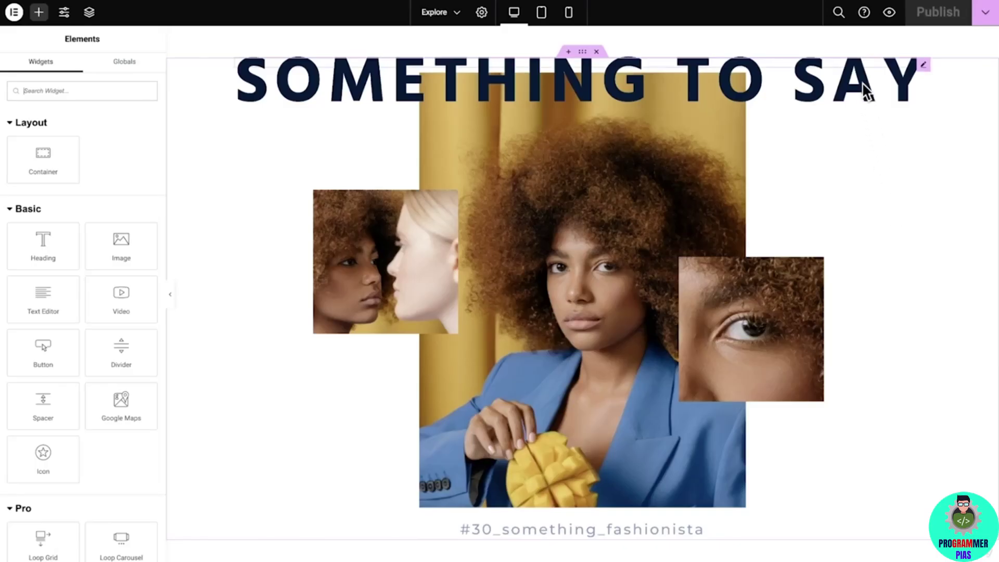
Replace the hero heading text with 'Let's Get Cookin''.
{"action": "left_click", "coordinate": [866, 70]}
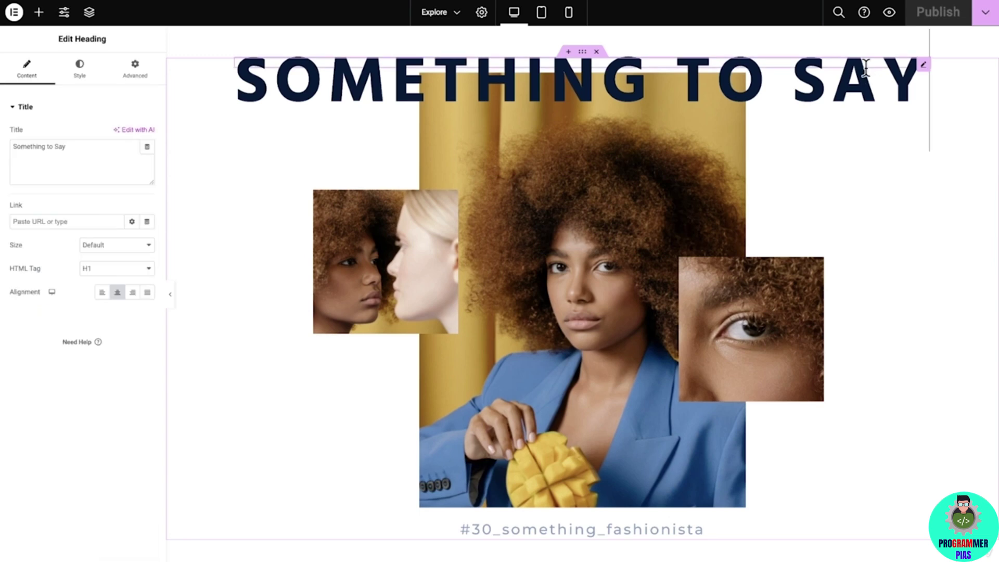
{"action": "key", "text": "ctrl+a"}
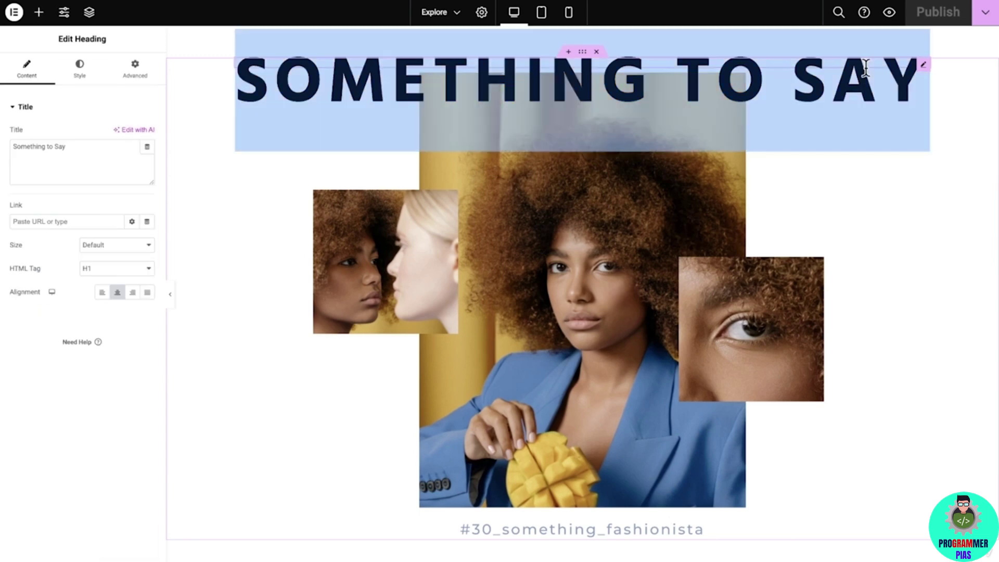
{"action": "type", "text": "Let's Get Cookin'"}
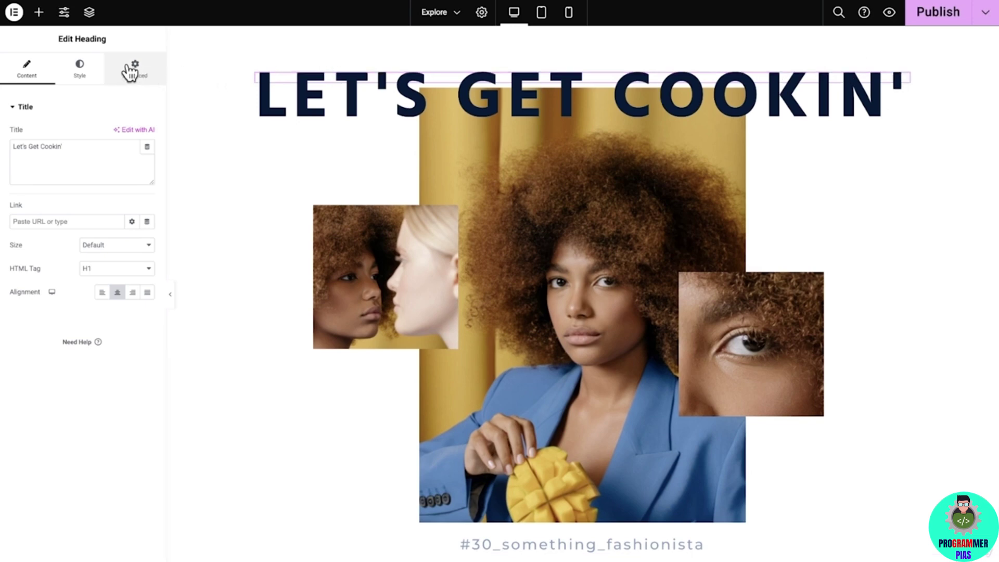
Bring up the heading's Global Fonts list in its Style typography settings.
{"action": "left_click", "coordinate": [82, 68]}
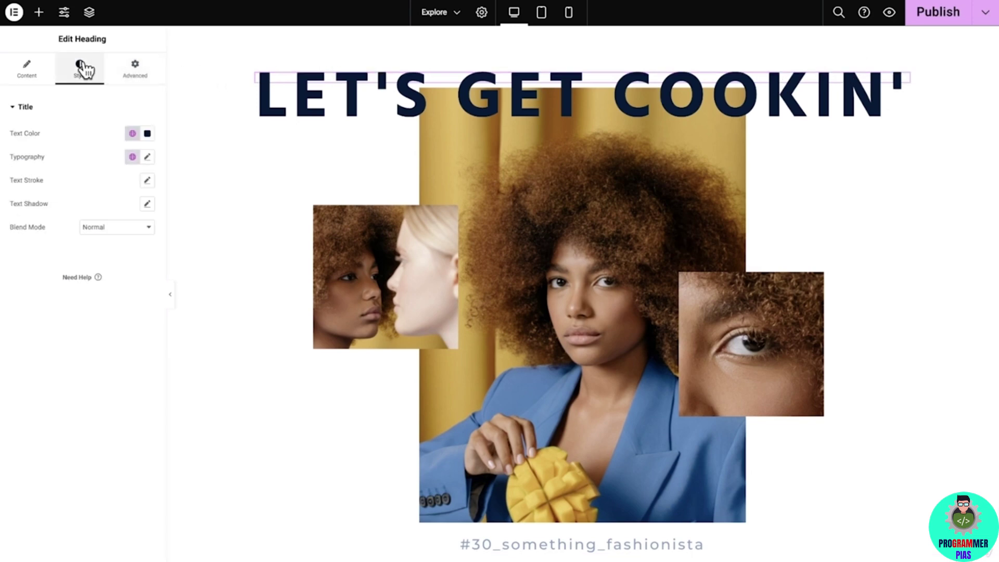
{"action": "left_click", "coordinate": [133, 157]}
{"action": "scroll", "coordinate": [138, 222], "scroll_direction": "down", "scroll_amount": 3}
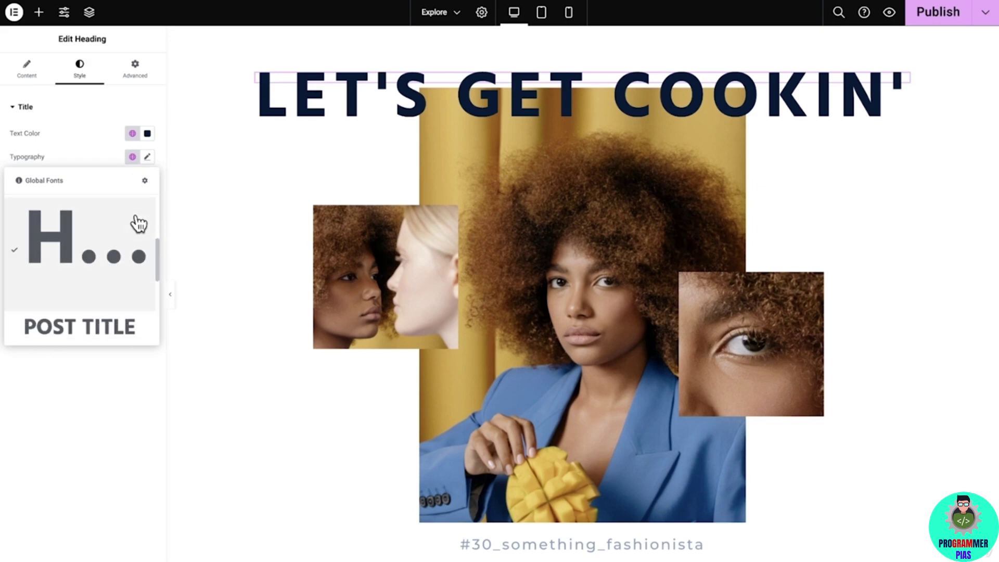
Set the Hero Headline global font to Staatliches, size 9.5, word spacing 0.2.
{"action": "left_click", "coordinate": [145, 180]}
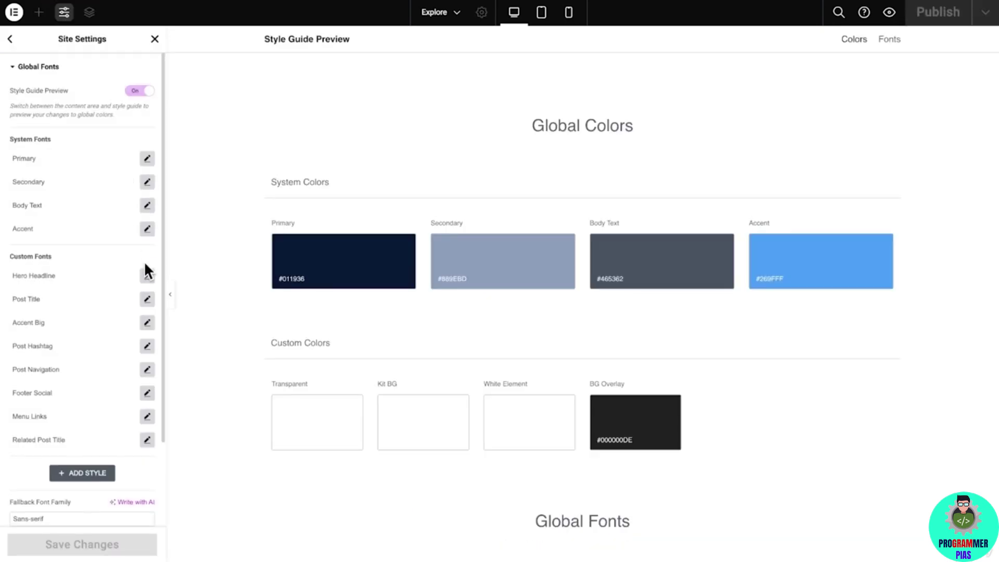
{"action": "left_click", "coordinate": [148, 276]}
{"action": "scroll", "coordinate": [145, 269], "scroll_direction": "down", "scroll_amount": 2}
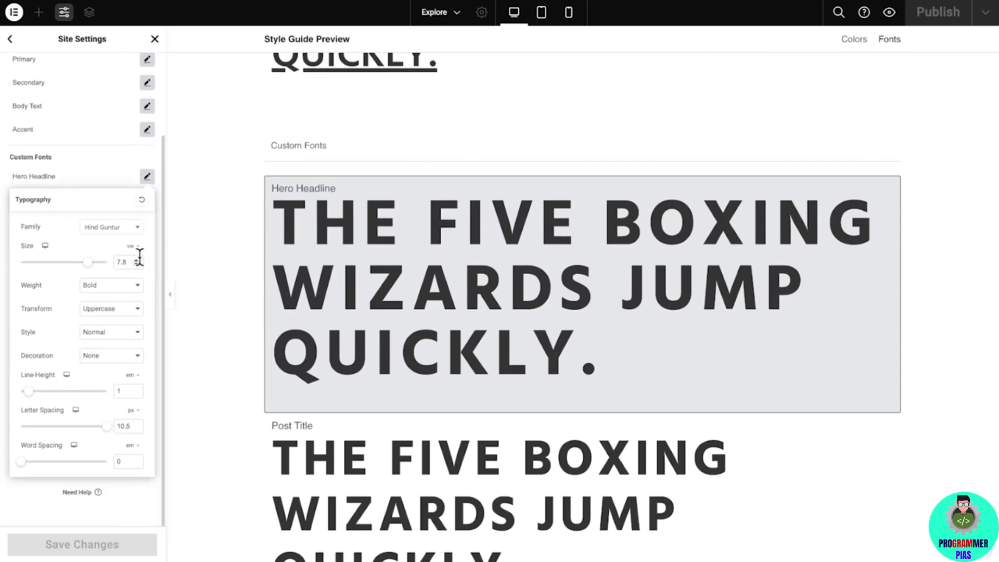
{"action": "left_click", "coordinate": [131, 228]}
{"action": "type", "text": "staa"}
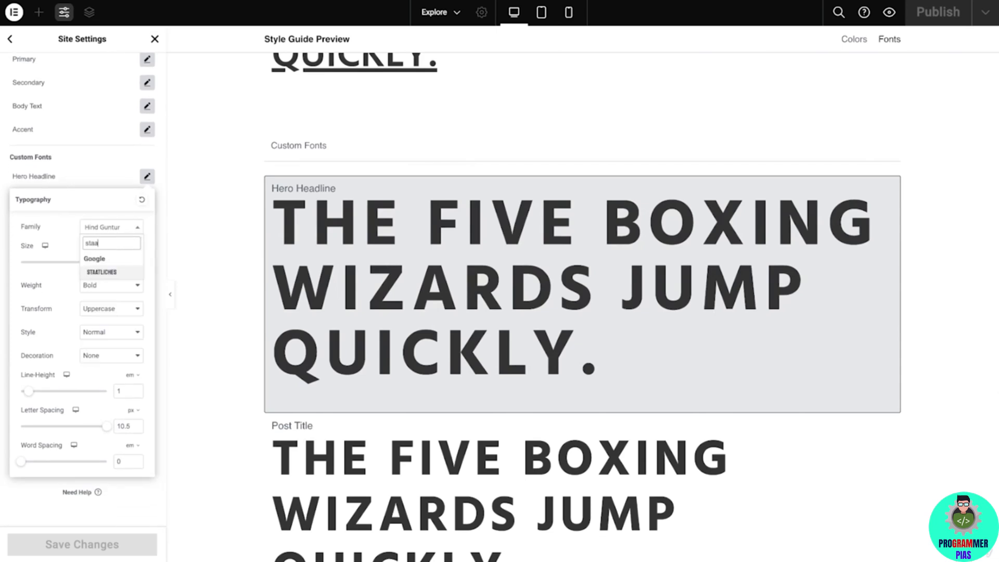
{"action": "key", "text": "Return"}
{"action": "type", "text": "9.5"}
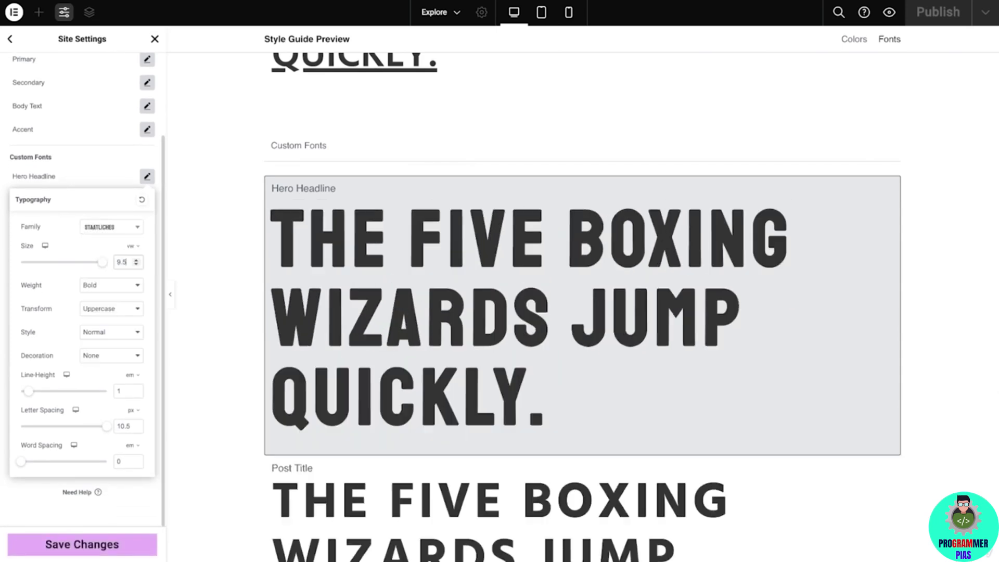
{"action": "left_click", "coordinate": [127, 460]}
{"action": "type", "text": ".2"}
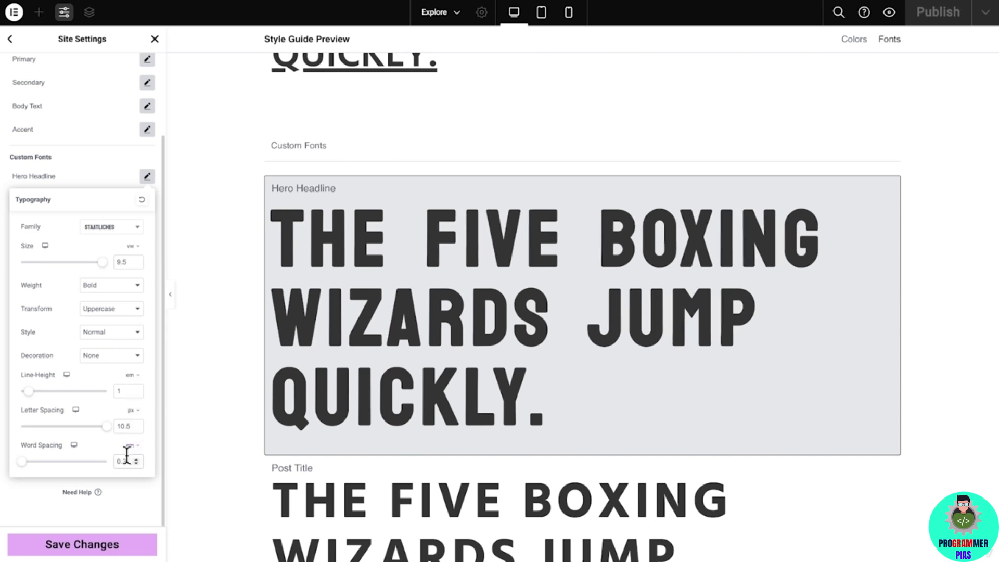
Save the global font changes and reload the editor.
{"action": "left_click", "coordinate": [148, 177]}
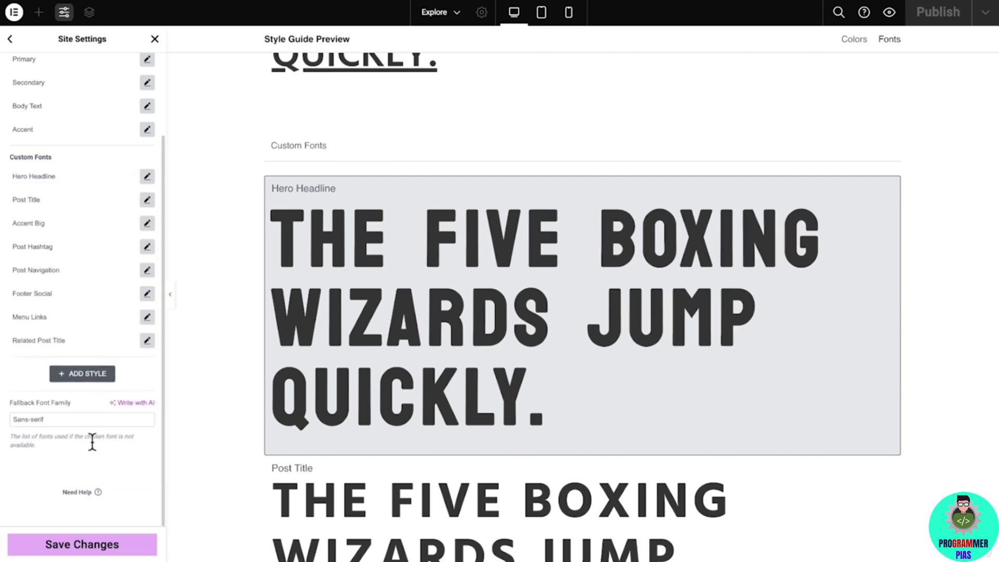
{"action": "left_click", "coordinate": [77, 544]}
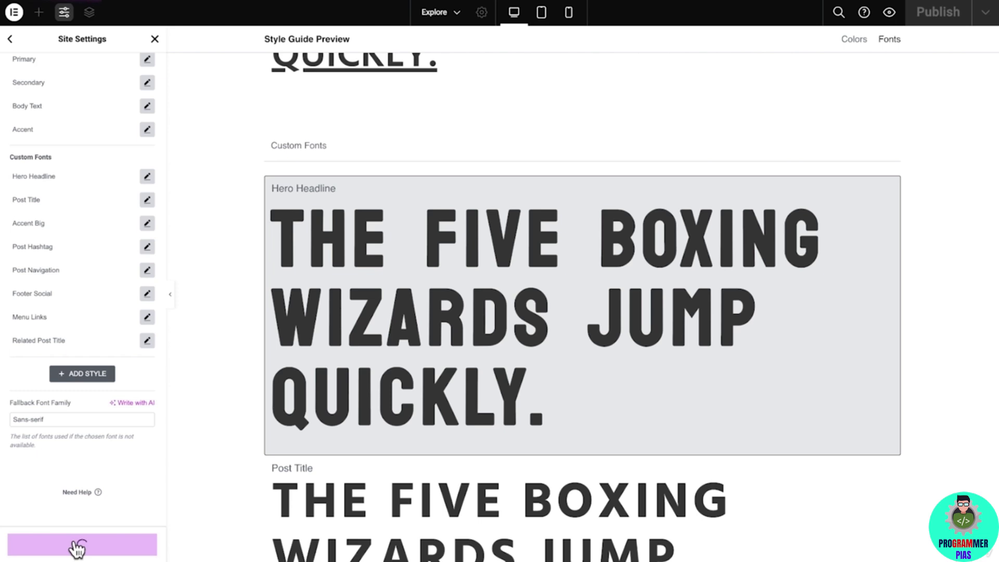
{"action": "left_click", "coordinate": [119, 501]}
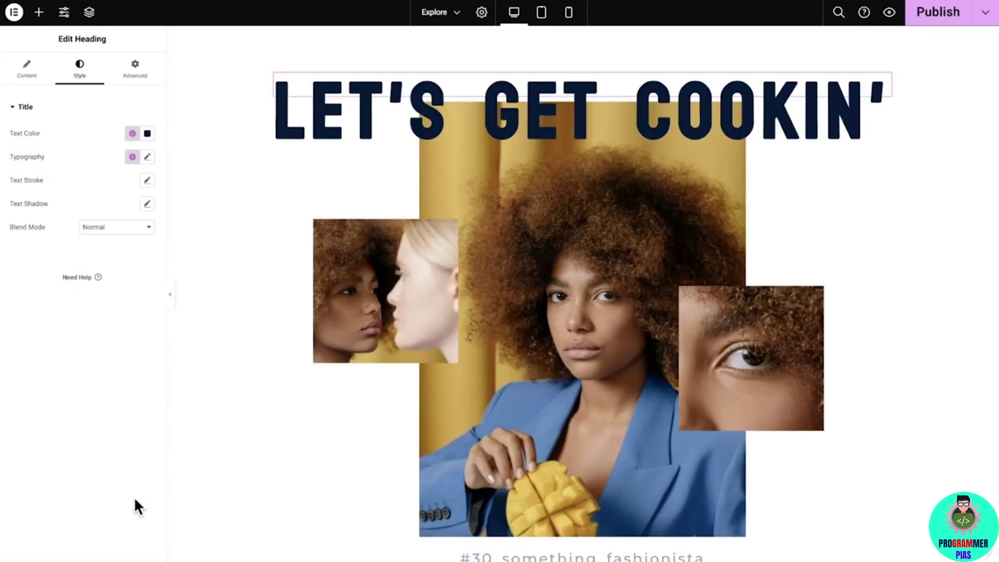
Replace the hashtag line under the portrait with 'Food brings people together.'.
{"action": "scroll", "coordinate": [246, 457], "scroll_direction": "down", "scroll_amount": 1}
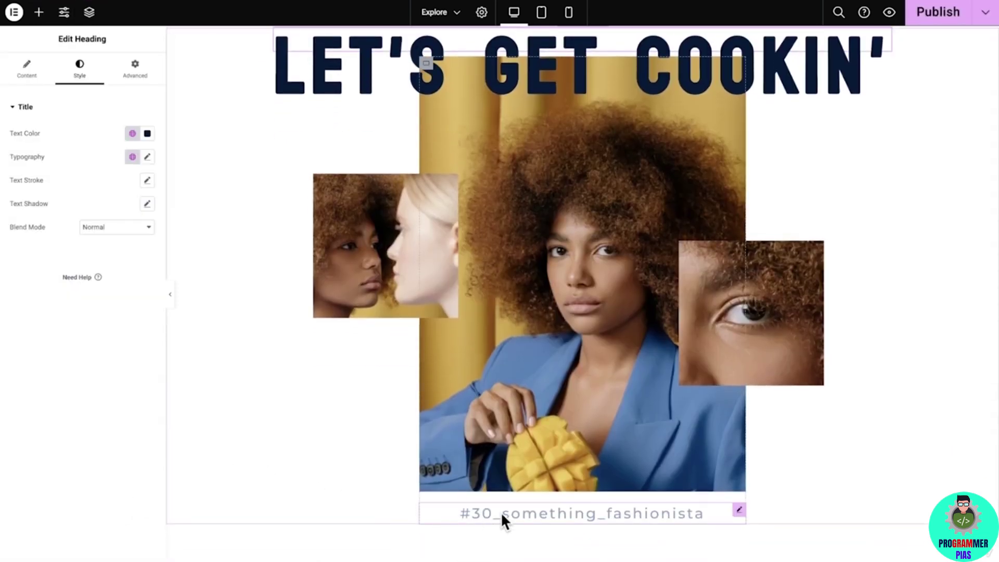
{"action": "left_click", "coordinate": [501, 512]}
{"action": "double_click", "coordinate": [501, 511]}
{"action": "type", "text": "Food brings people together."}
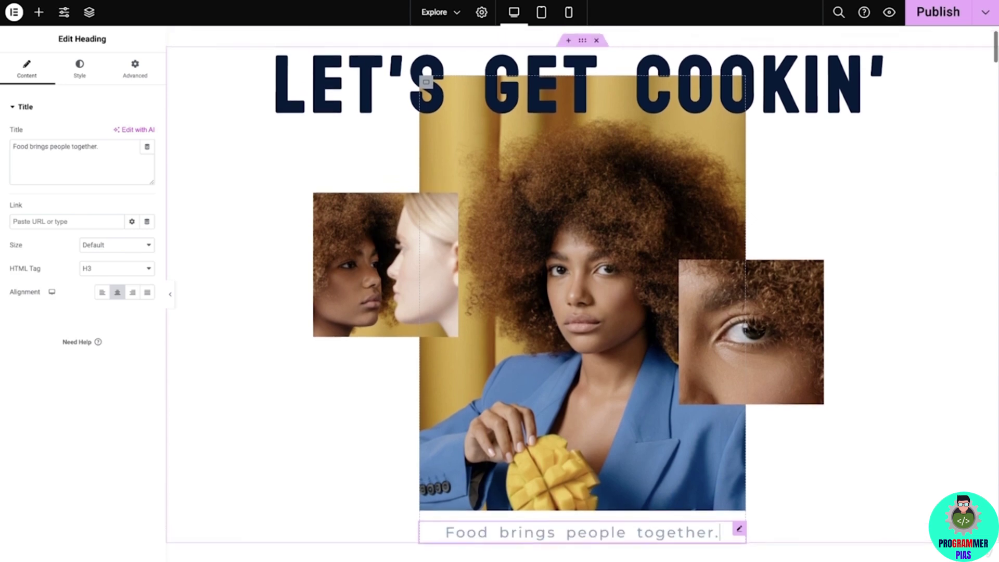
Swap the central portrait for the bearded chef photo from the media library.
{"action": "left_click", "coordinate": [562, 407]}
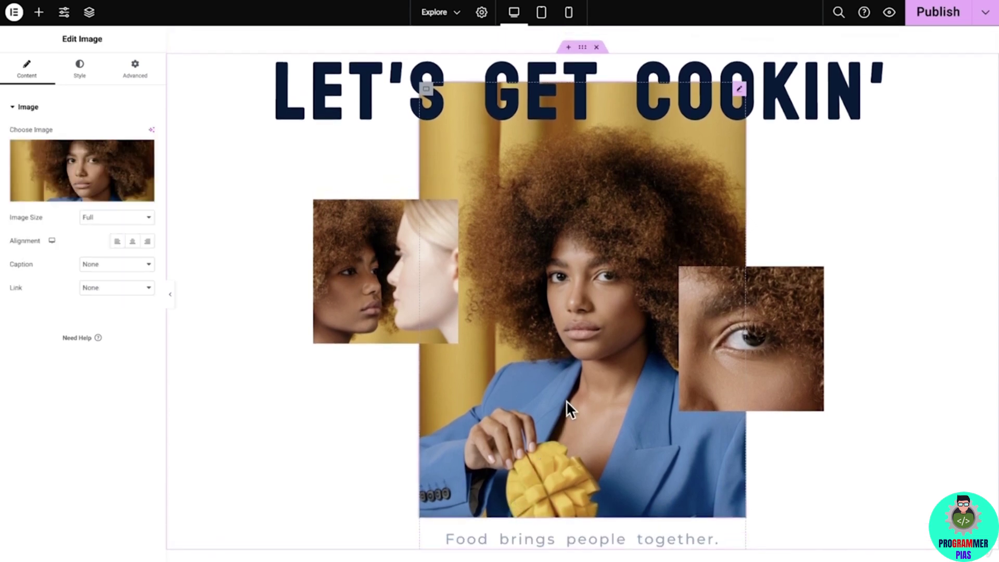
{"action": "left_click", "coordinate": [120, 179]}
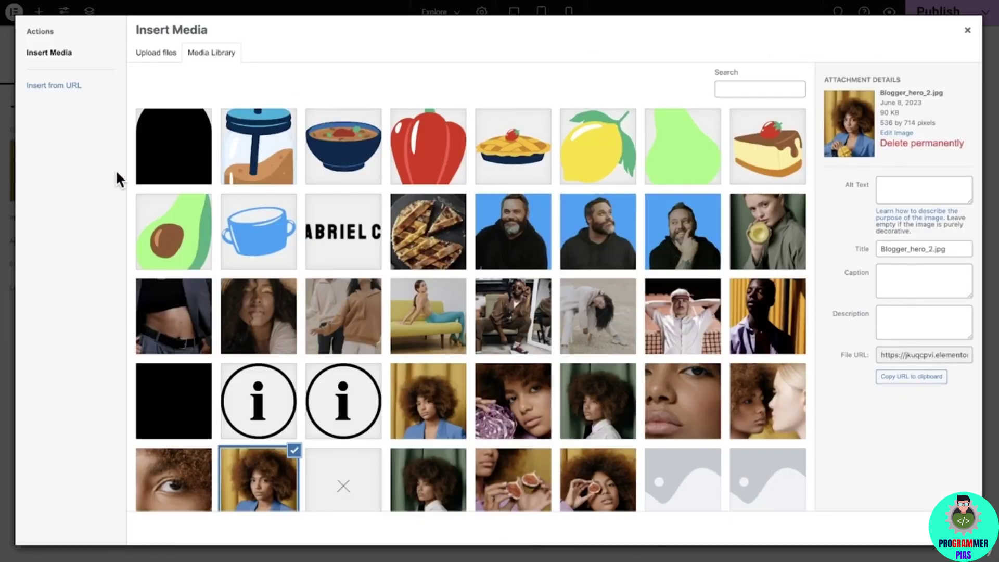
{"action": "left_click", "coordinate": [615, 232]}
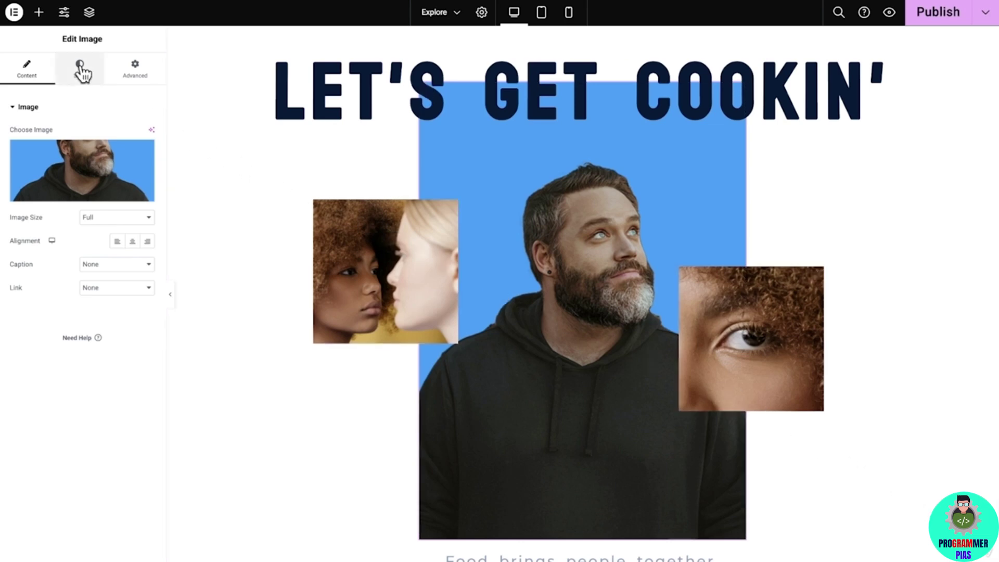
Round the chef portrait into an arch with a 300 border radius.
{"action": "left_click", "coordinate": [81, 70]}
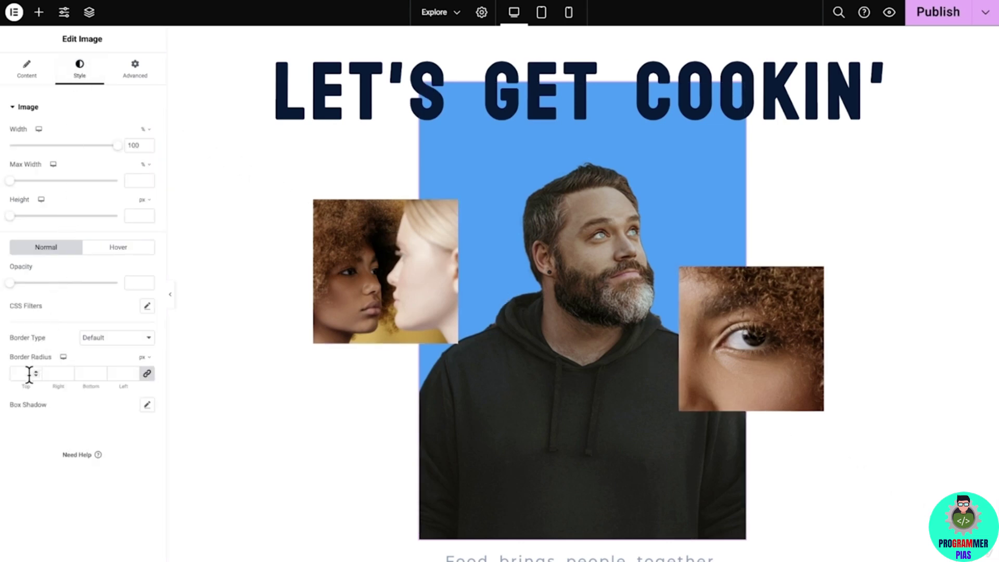
{"action": "type", "text": "300"}
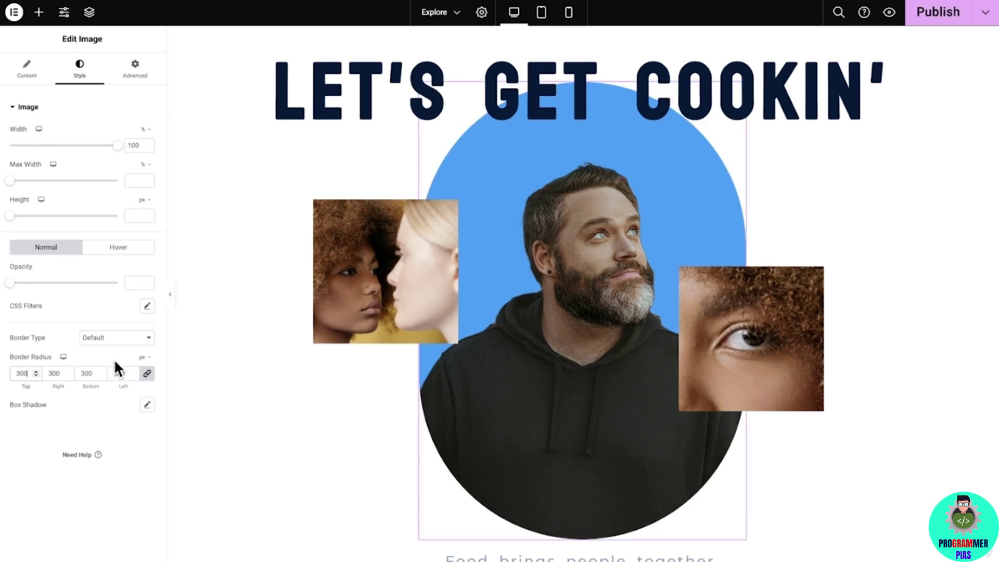
{"action": "left_click", "coordinate": [359, 271]}
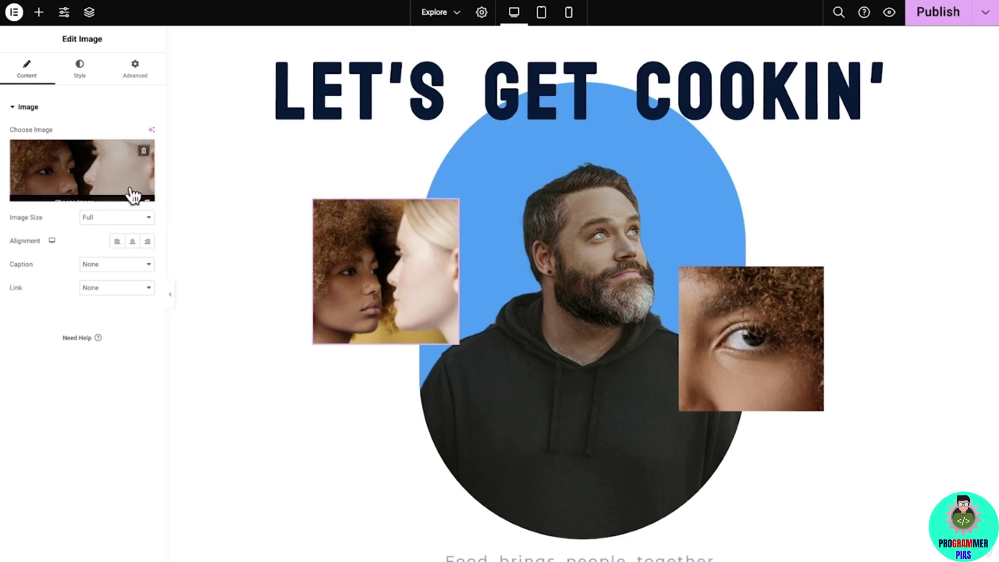
Replace the left photo with the red pepper illustration, right-aligned at 60% width.
{"action": "left_click", "coordinate": [134, 195]}
{"action": "left_click", "coordinate": [453, 166]}
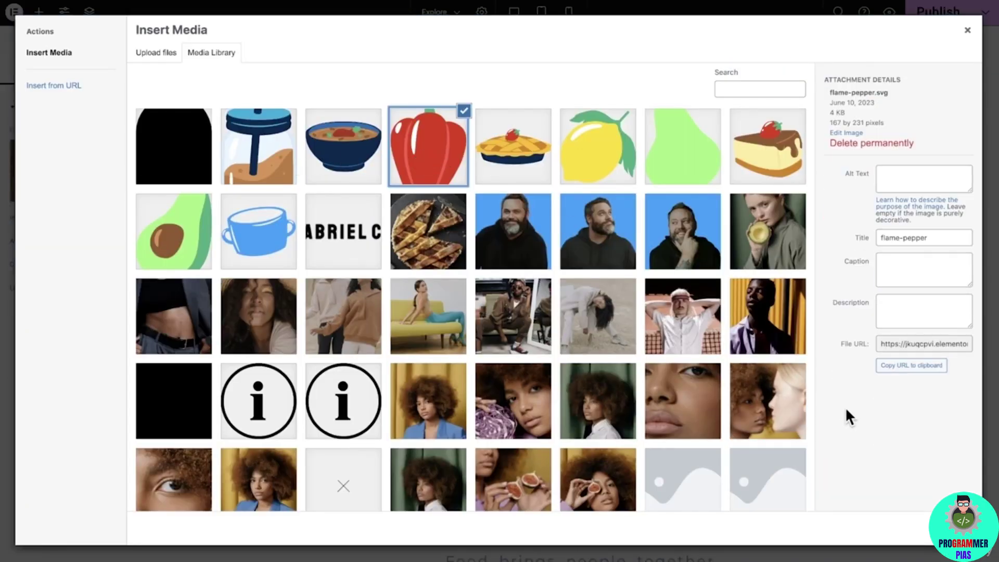
{"action": "left_click", "coordinate": [916, 526]}
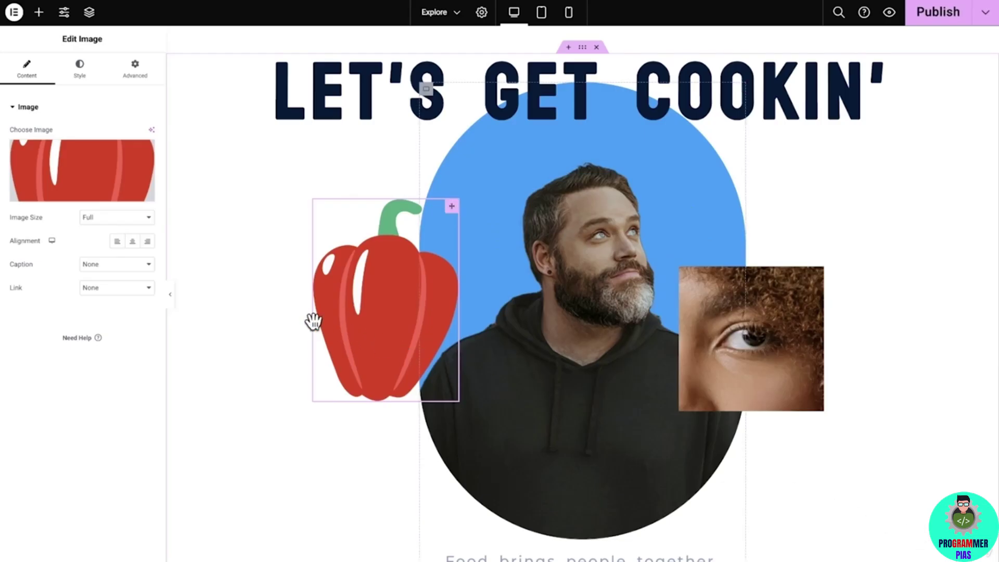
{"action": "left_click", "coordinate": [149, 242]}
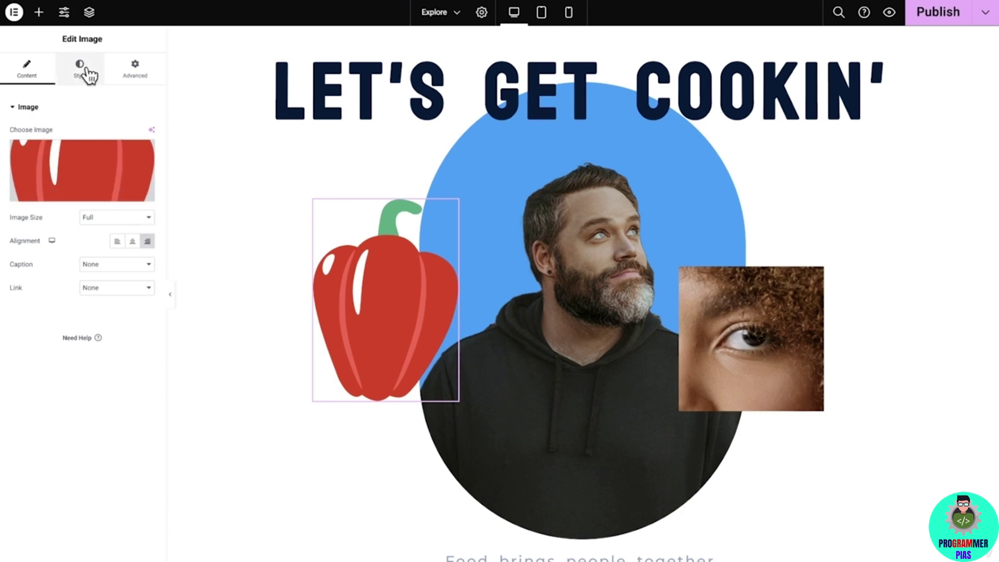
{"action": "left_click", "coordinate": [81, 71]}
{"action": "double_click", "coordinate": [133, 145]}
{"action": "type", "text": "60"}
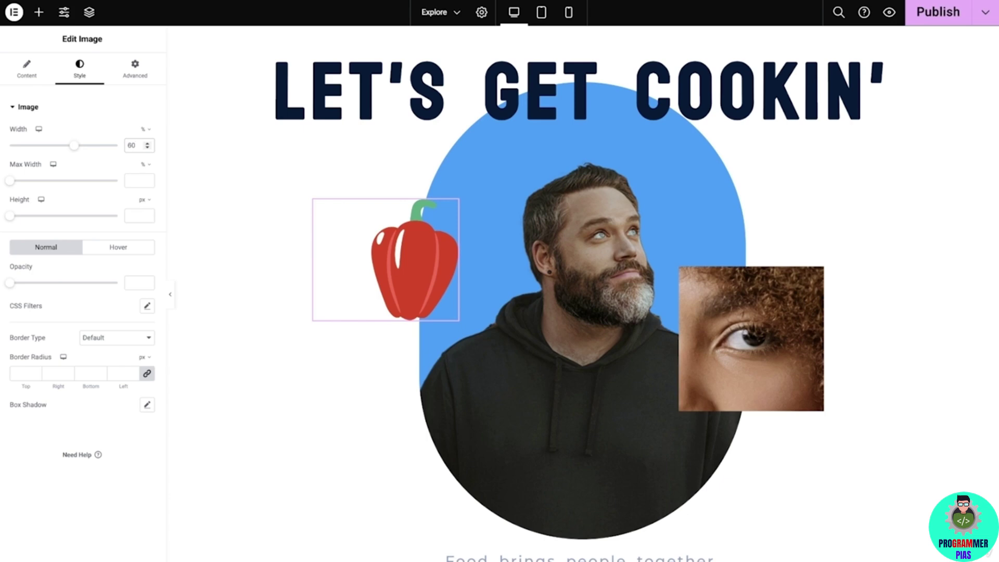
Rotate the red pepper -25 degrees with the Advanced transform settings.
{"action": "left_click", "coordinate": [137, 70]}
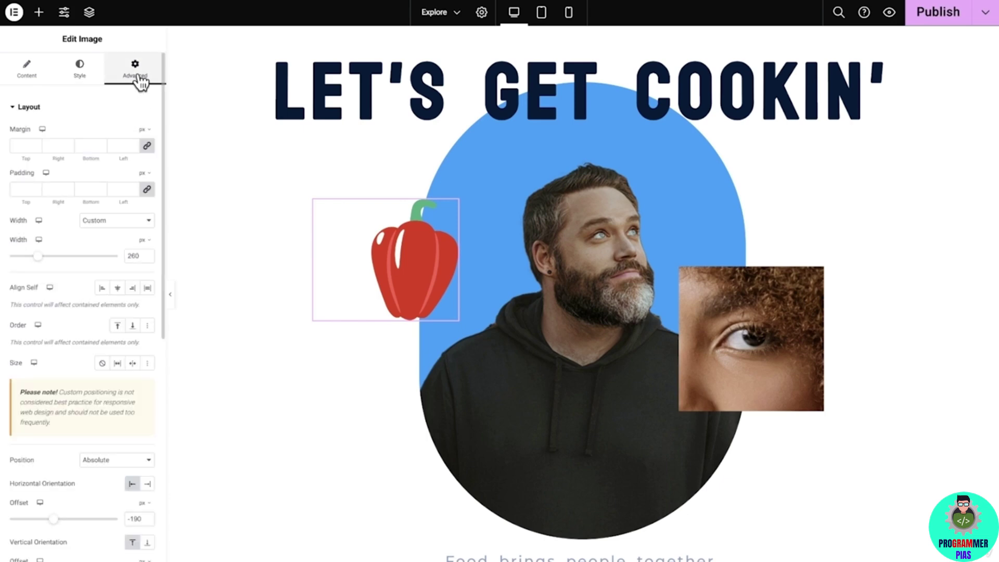
{"action": "left_click", "coordinate": [120, 108]}
{"action": "left_click", "coordinate": [105, 165]}
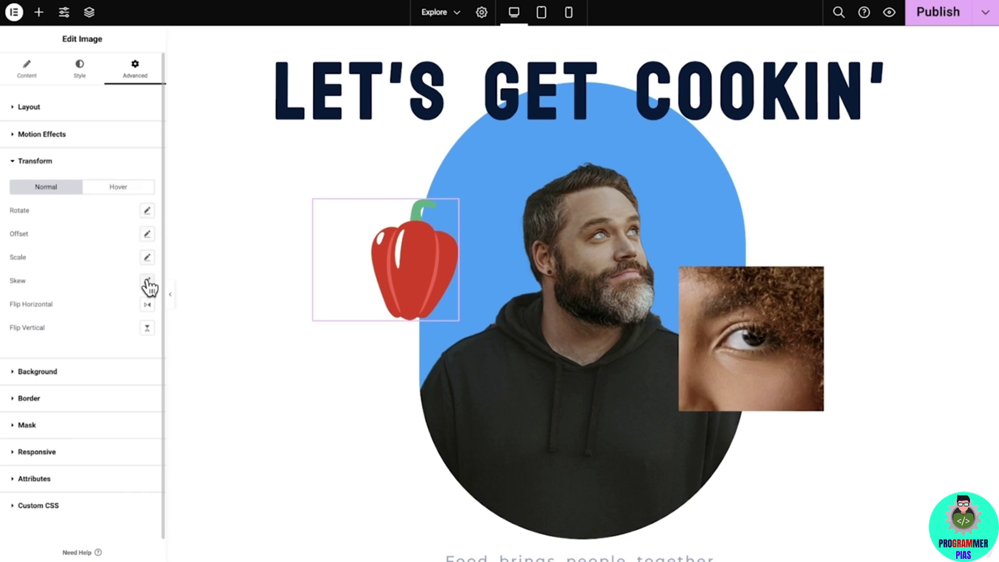
{"action": "left_click", "coordinate": [148, 211]}
{"action": "type", "text": "-25"}
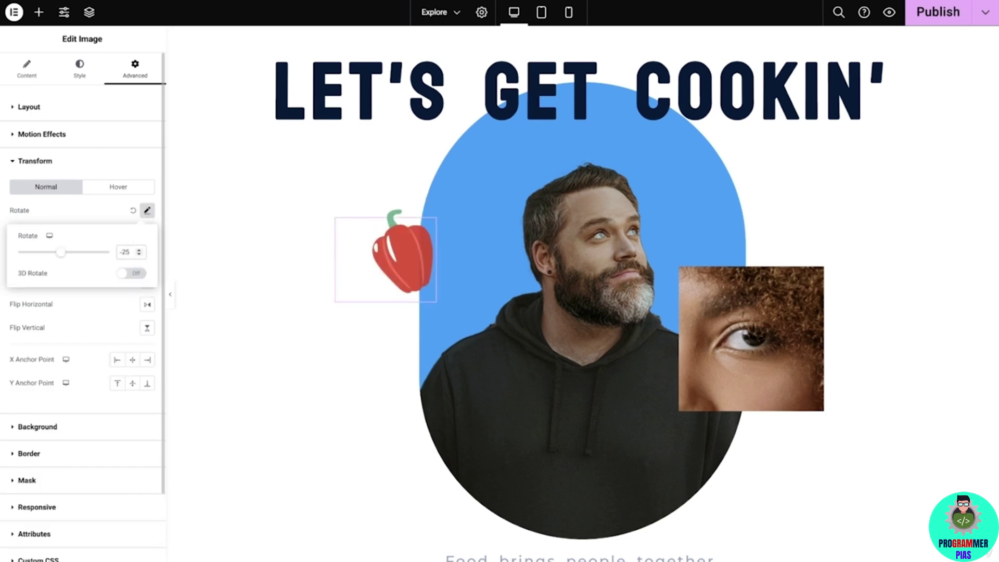
{"action": "left_click", "coordinate": [148, 210]}
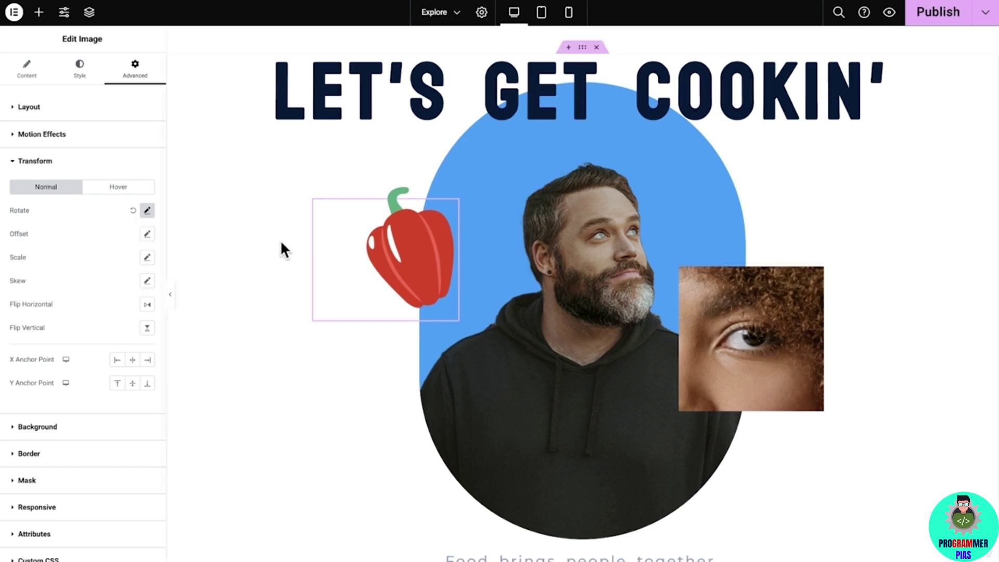
{"action": "left_click", "coordinate": [695, 302]}
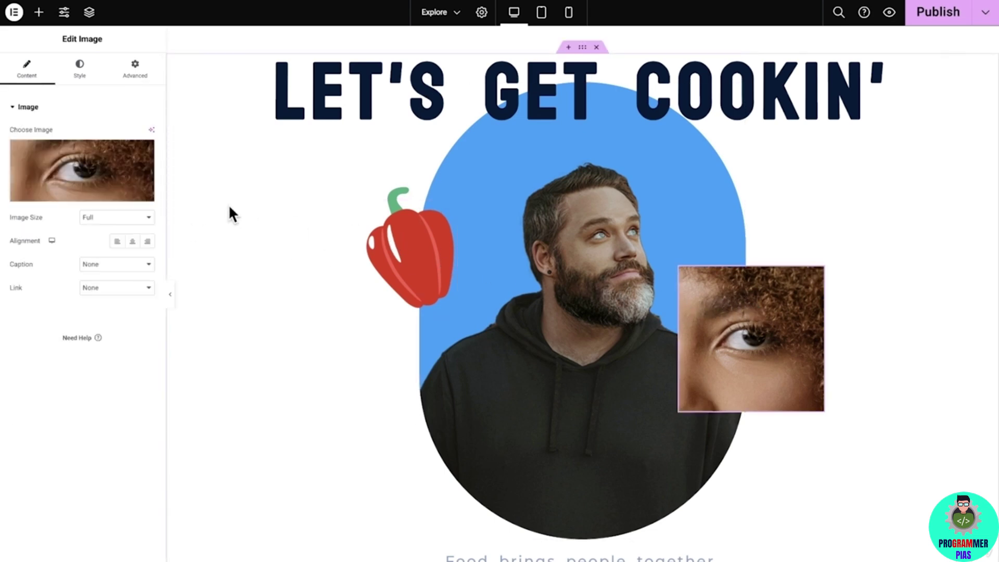
Replace the eye close-up with the flame-avocado illustration at 60% width.
{"action": "left_click", "coordinate": [129, 178]}
{"action": "left_click", "coordinate": [190, 231]}
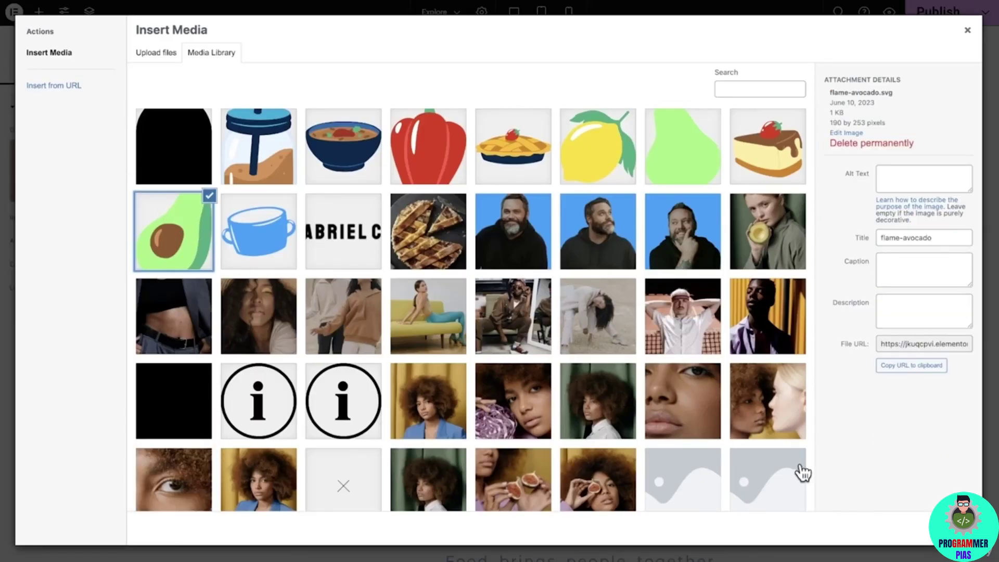
{"action": "left_click", "coordinate": [942, 529]}
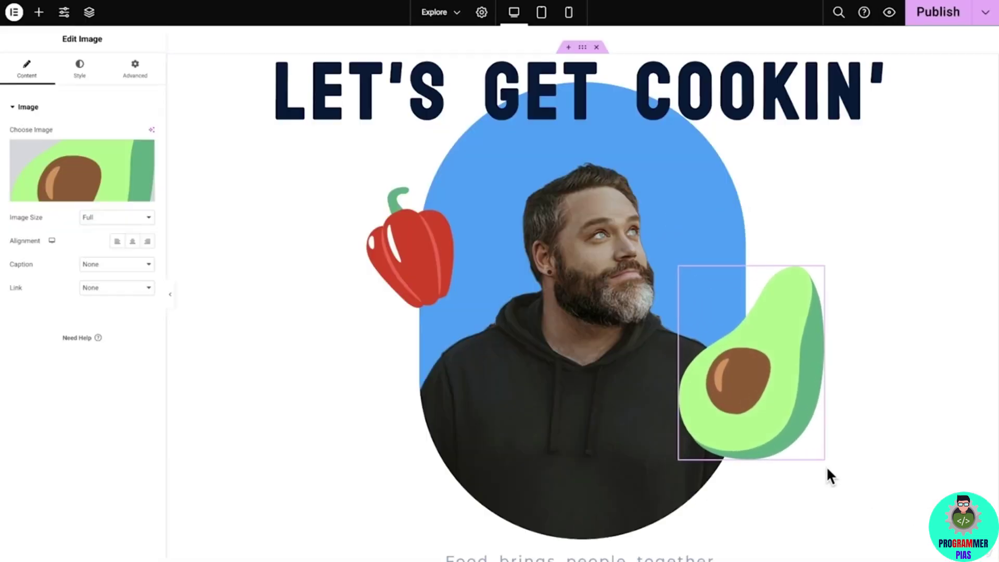
{"action": "left_click", "coordinate": [84, 74]}
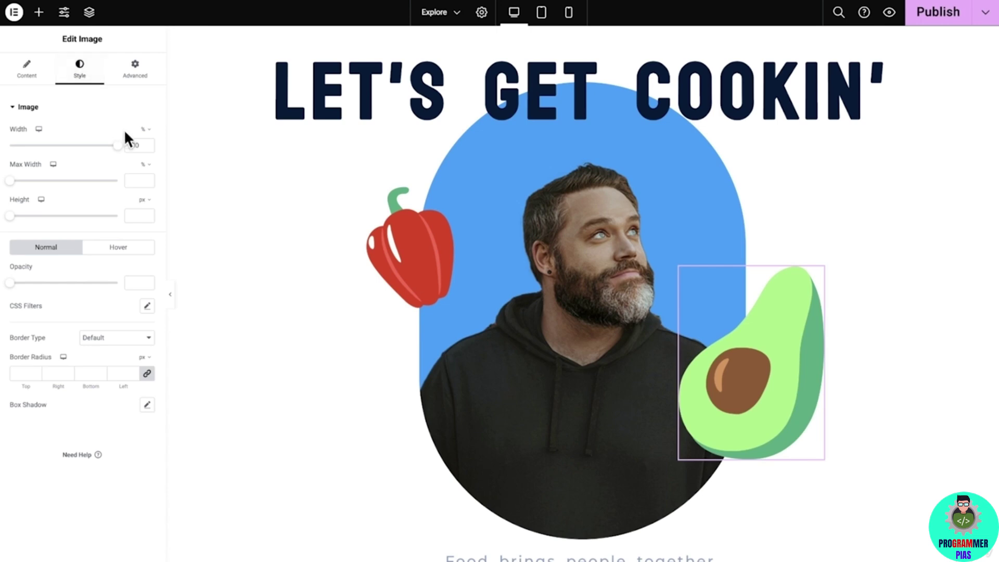
{"action": "double_click", "coordinate": [130, 145]}
{"action": "type", "text": "60"}
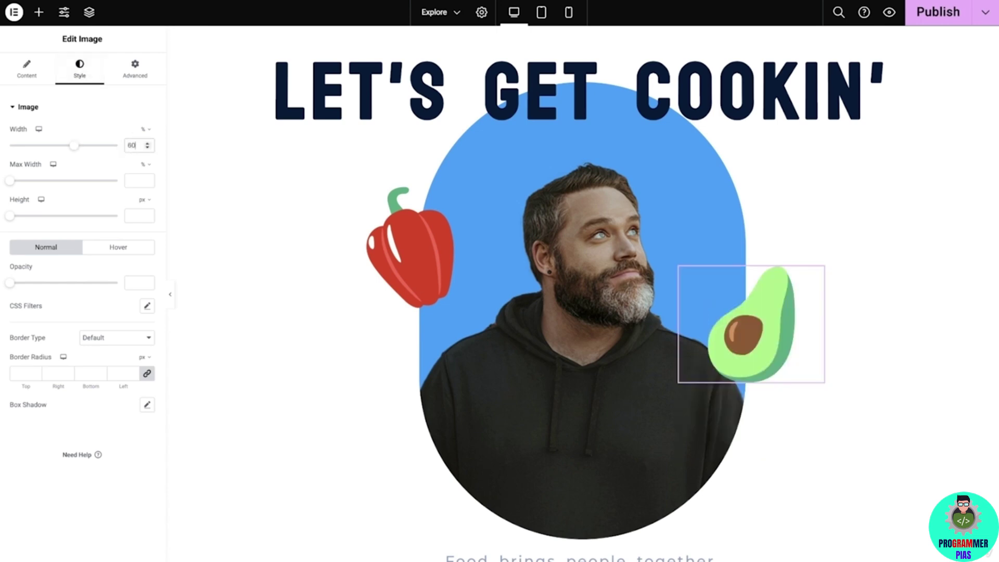
Offset the avocado -120 px horizontally and 500 px vertically.
{"action": "left_click", "coordinate": [135, 72]}
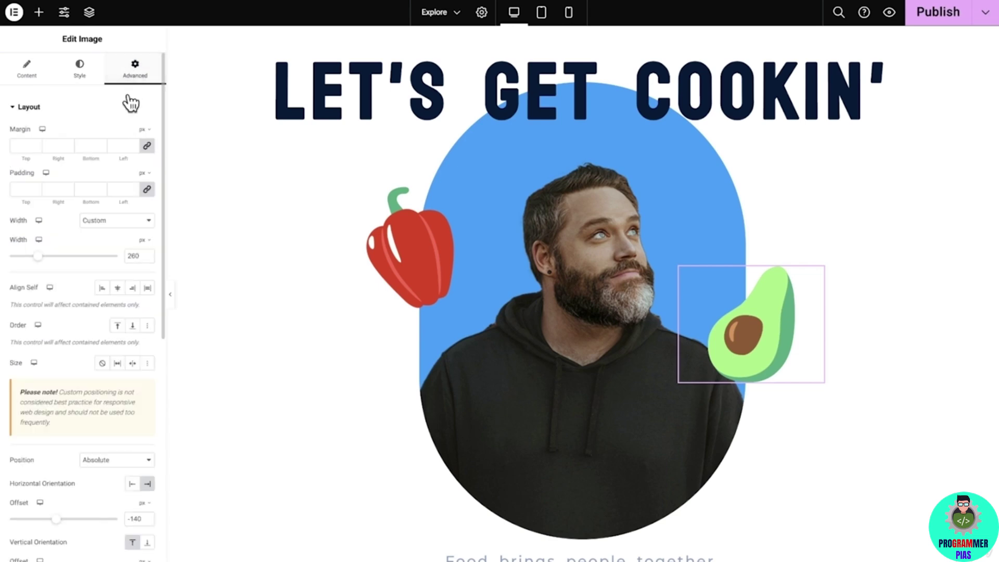
{"action": "scroll", "coordinate": [125, 118], "scroll_direction": "down", "scroll_amount": 5}
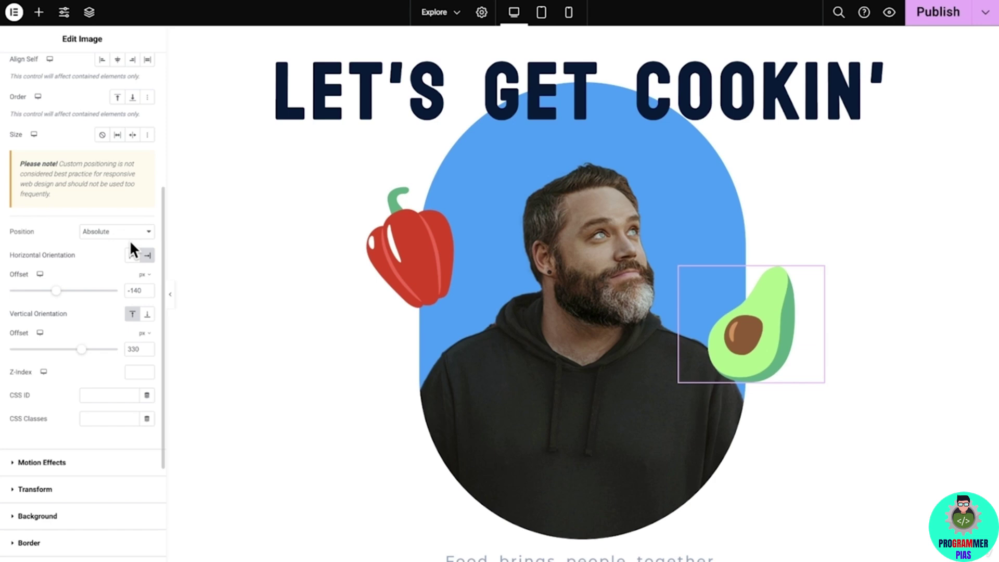
{"action": "type", "text": "120"}
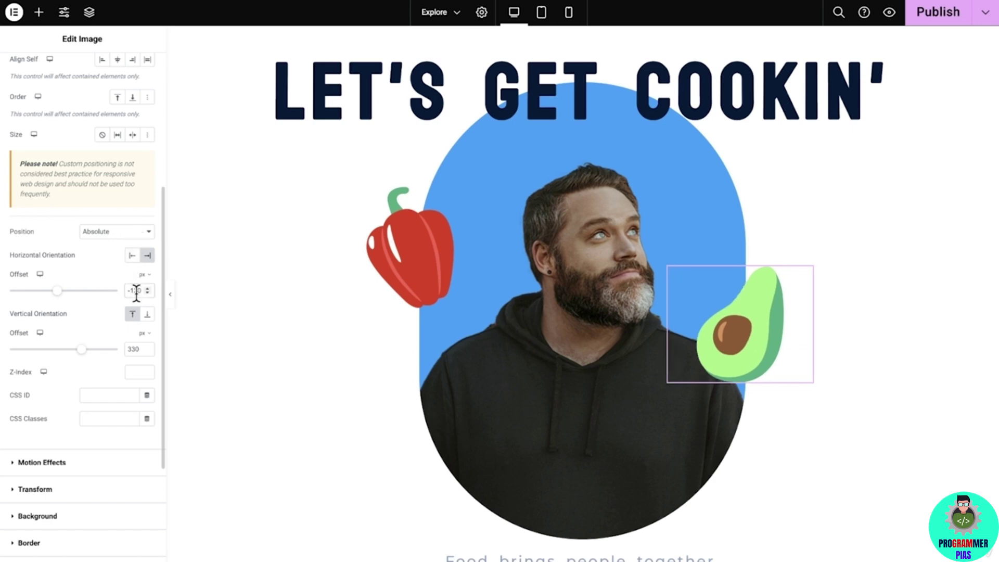
{"action": "double_click", "coordinate": [136, 349]}
{"action": "type", "text": "500"}
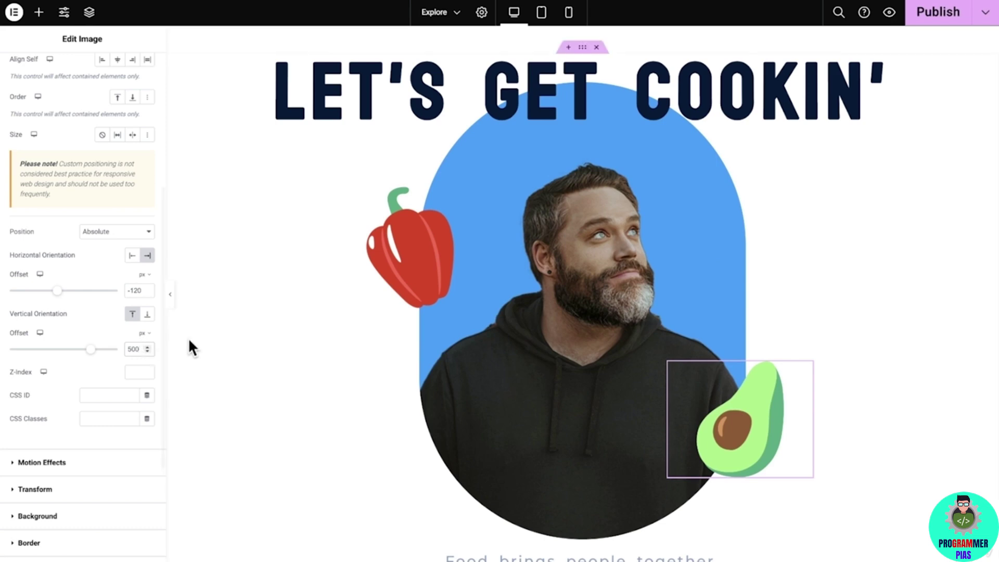
{"action": "scroll", "coordinate": [200, 337], "scroll_direction": "down", "scroll_amount": 3}
{"action": "scroll", "coordinate": [200, 338], "scroll_direction": "down", "scroll_amount": 7}
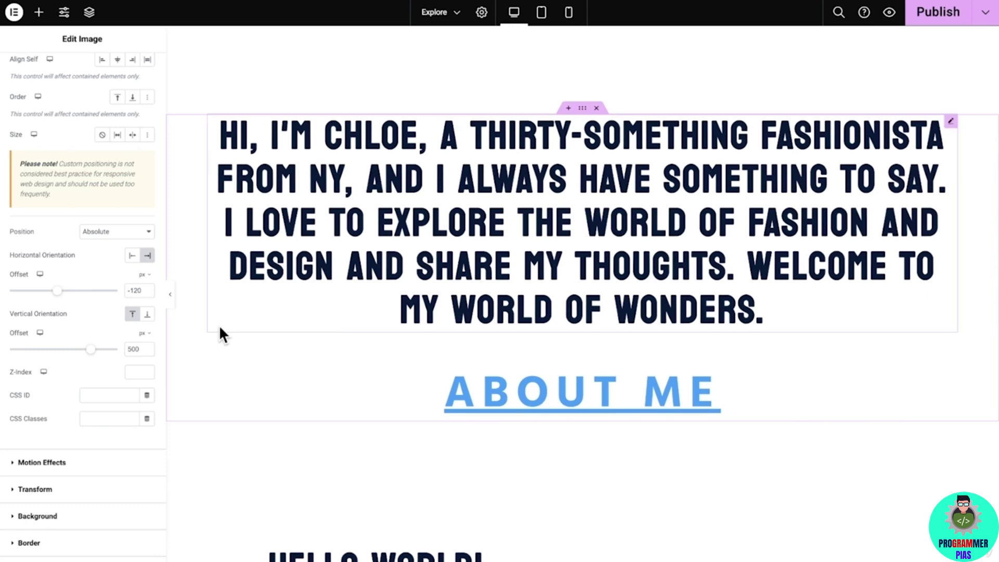
Replace the intro heading with the pasted simple-recipes food-blog text.
{"action": "left_click", "coordinate": [394, 263]}
{"action": "left_click", "coordinate": [111, 151]}
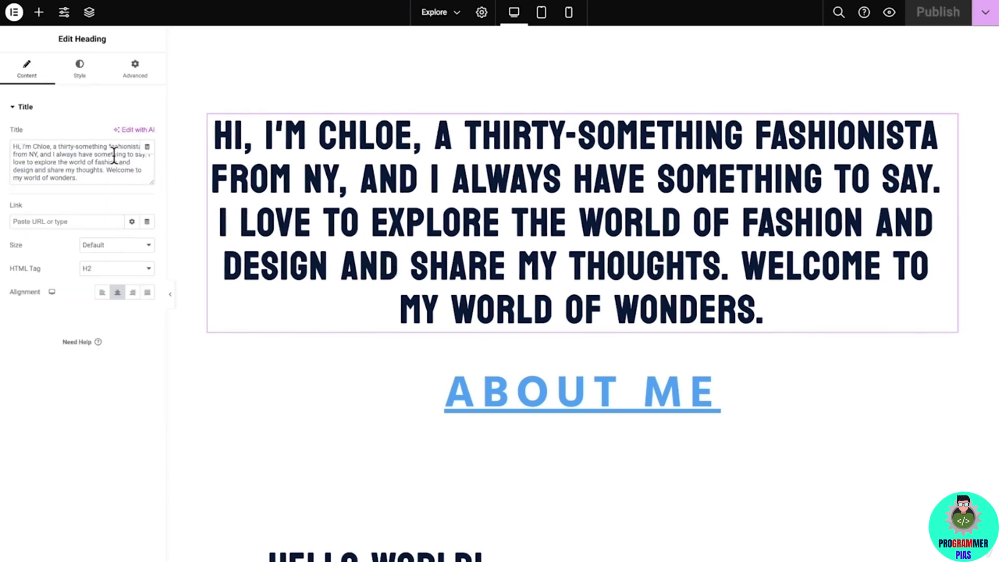
{"action": "key", "text": "ctrl+a"}
{"action": "type", "text": "Hi, I'm Gabriel 👋 I believe that good food doesn't have to be complicated. That's why I share simple yet delicious recipes that anyone can enjoy. Even you’ve never cooked before, I’ve got you covered. Let’s get cookin’!"}
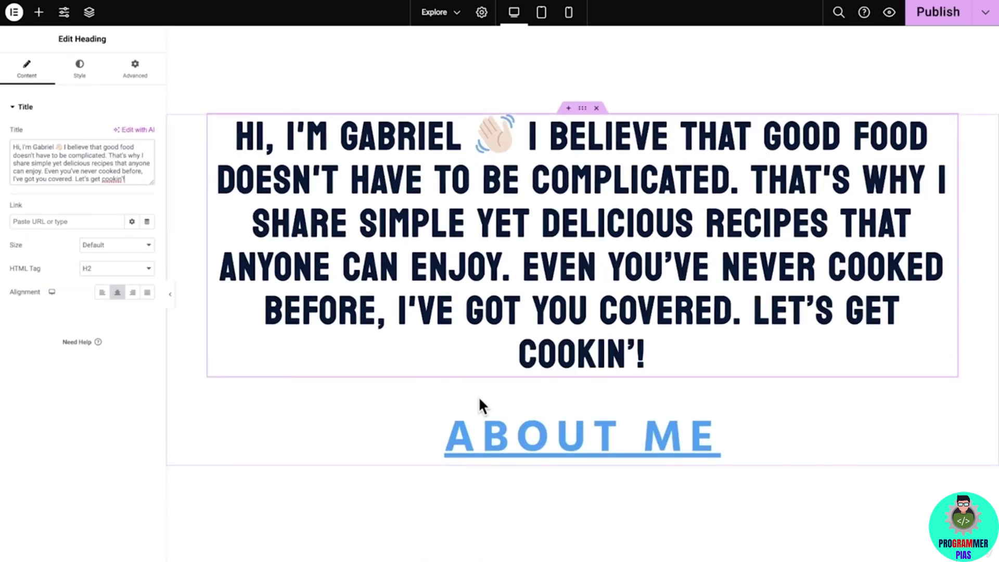
Style the About Me button with the Primary font, Accent blue background and white text.
{"action": "left_click", "coordinate": [516, 434]}
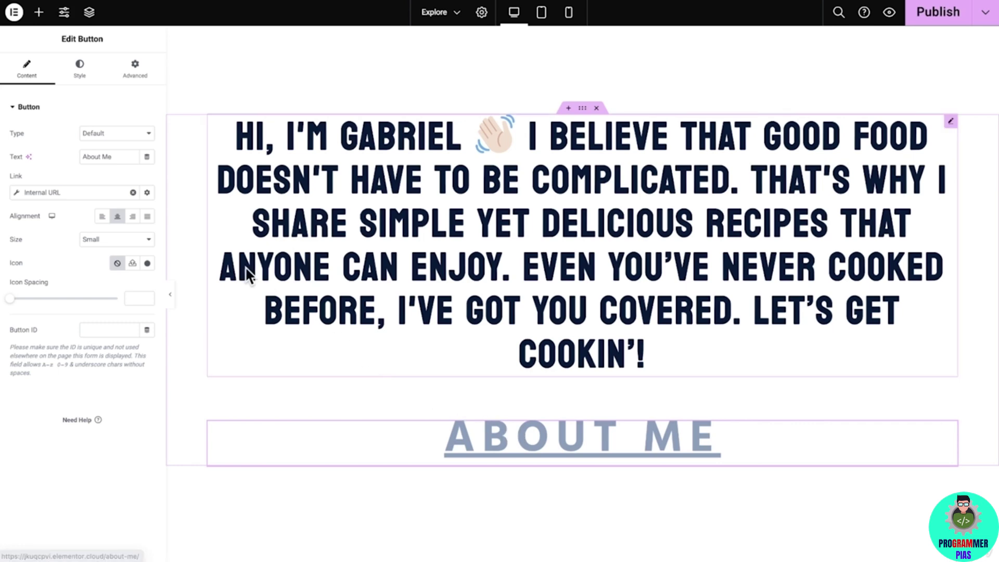
{"action": "left_click", "coordinate": [80, 65]}
{"action": "left_click", "coordinate": [132, 133]}
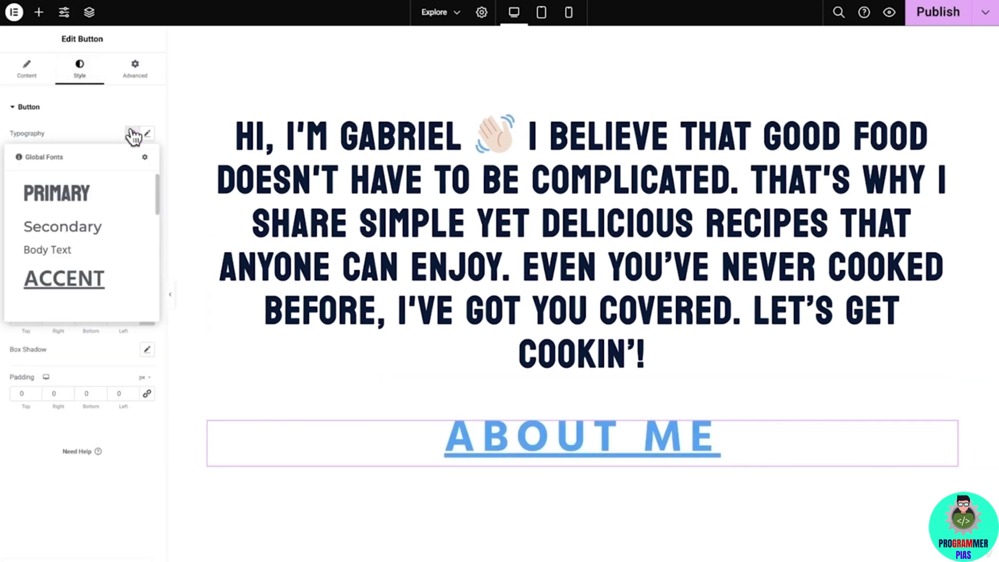
{"action": "left_click", "coordinate": [108, 190]}
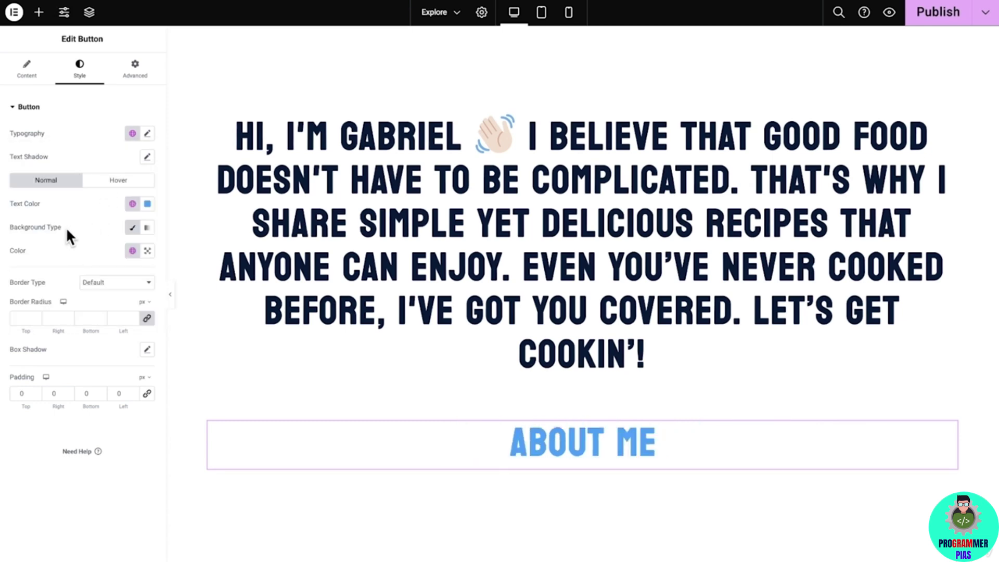
{"action": "left_click", "coordinate": [132, 251]}
{"action": "left_click", "coordinate": [94, 364]}
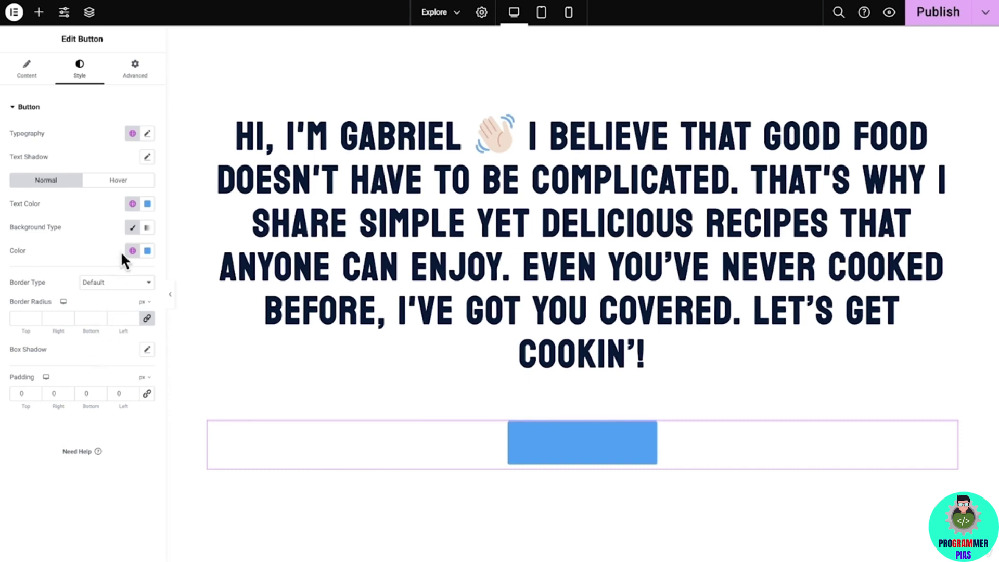
{"action": "left_click", "coordinate": [131, 205]}
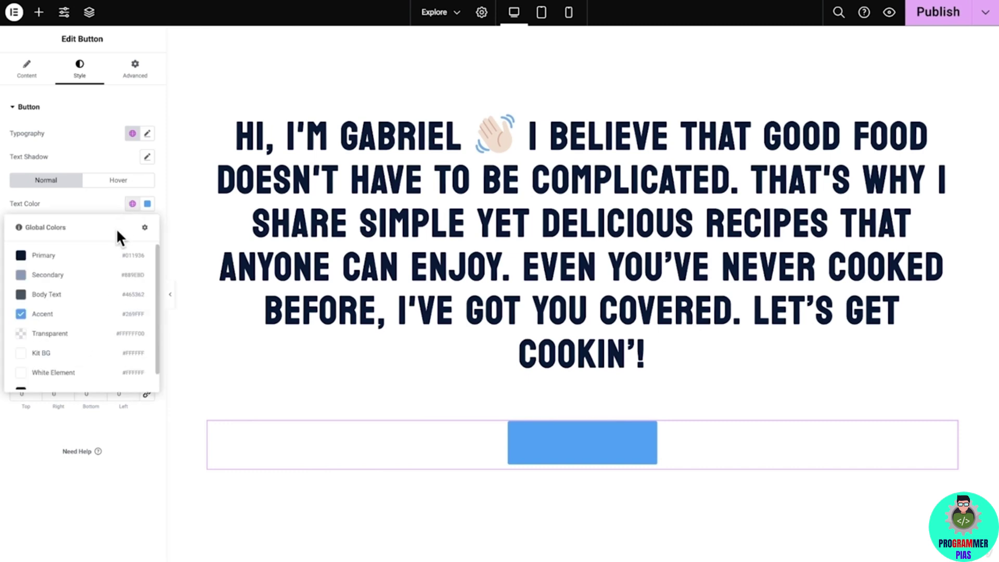
{"action": "left_click", "coordinate": [86, 354]}
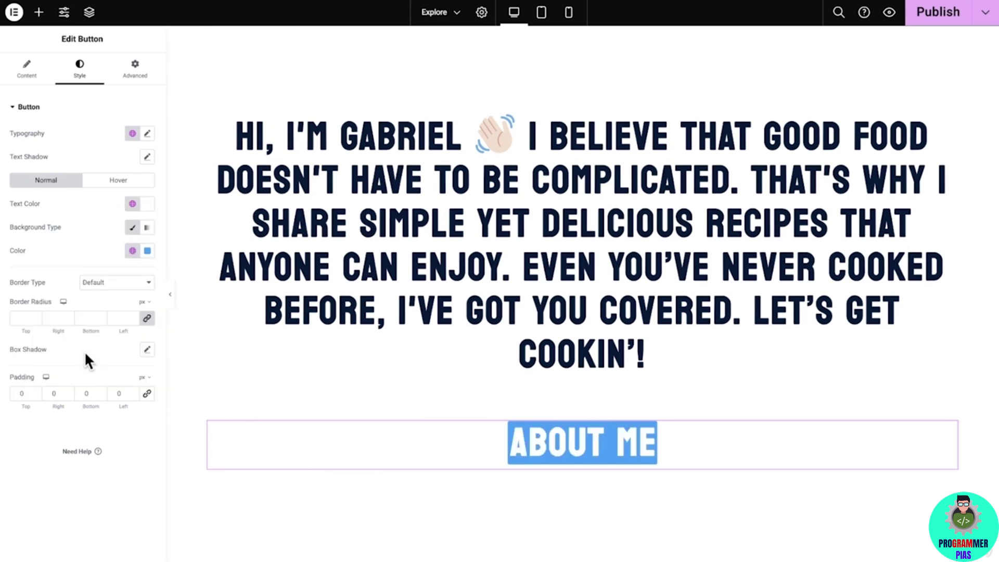
Give the button 20/80/20/80 padding and a 100 border radius.
{"action": "left_click", "coordinate": [30, 387]}
{"action": "type", "text": "20"}
{"action": "key", "text": "Tab"}
{"action": "type", "text": "80"}
{"action": "key", "text": "Tab"}
{"action": "type", "text": "20"}
{"action": "key", "text": "Tab"}
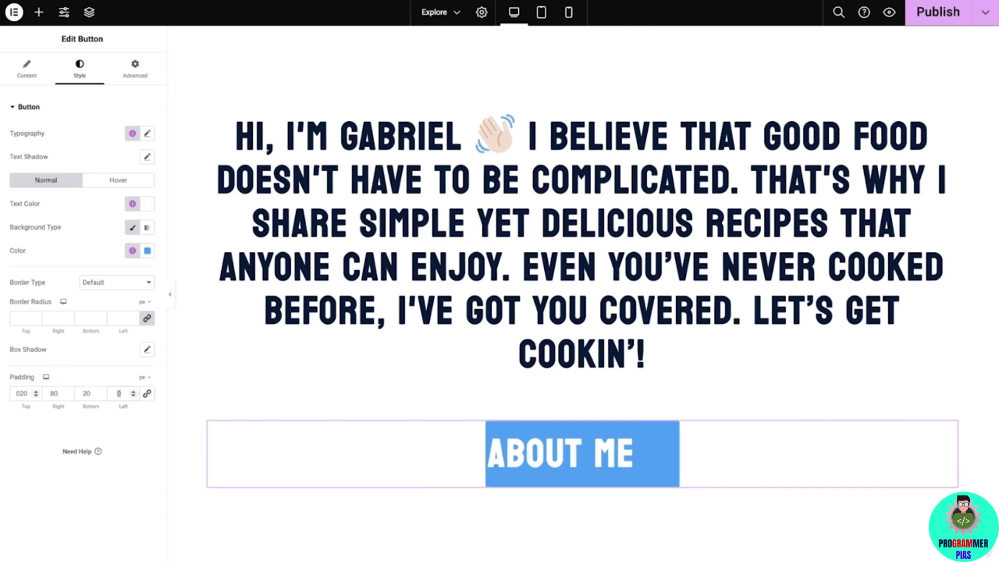
{"action": "type", "text": "80"}
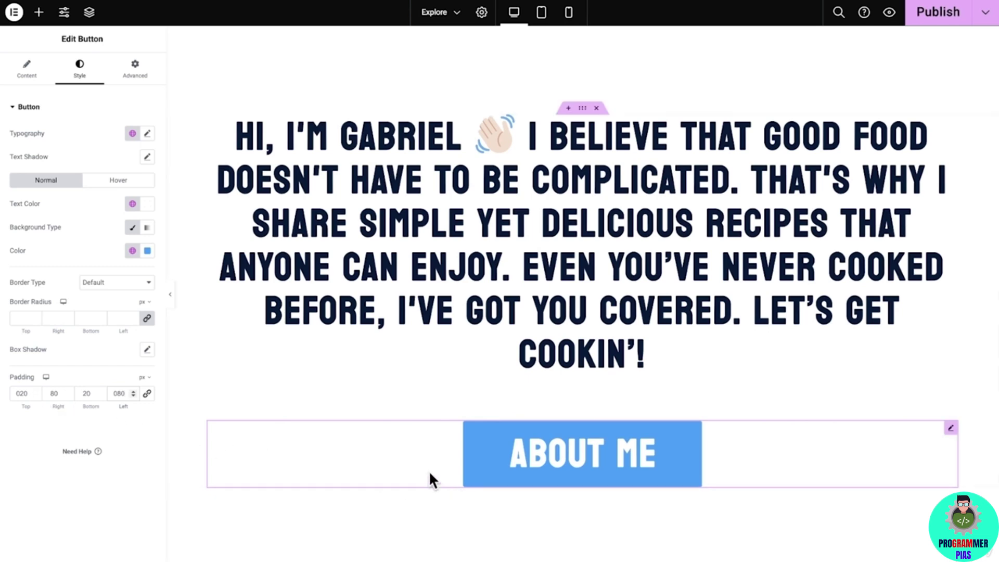
{"action": "left_click", "coordinate": [125, 316]}
{"action": "type", "text": "100"}
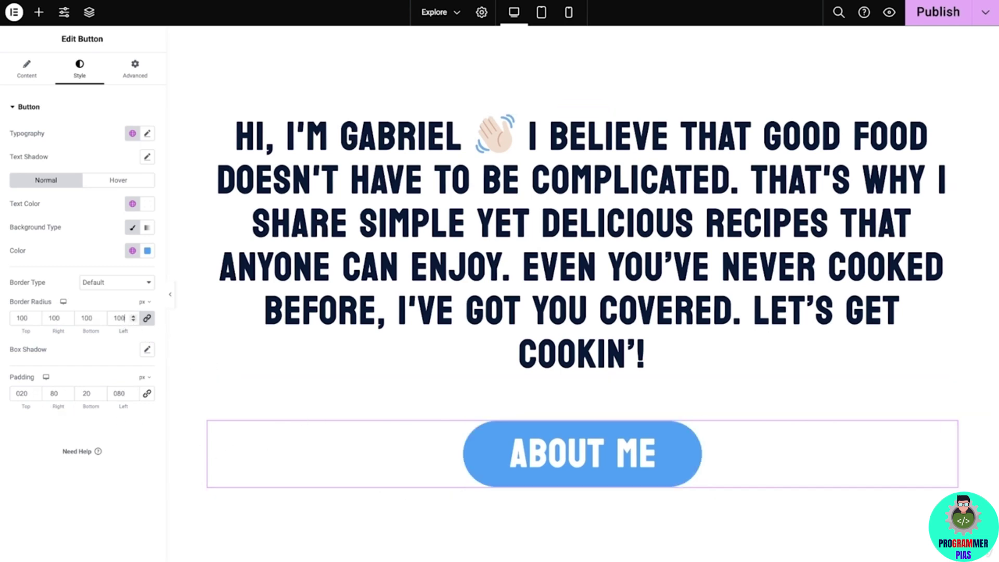
Clear the button's hover text colour and hover background fill.
{"action": "left_click", "coordinate": [120, 180]}
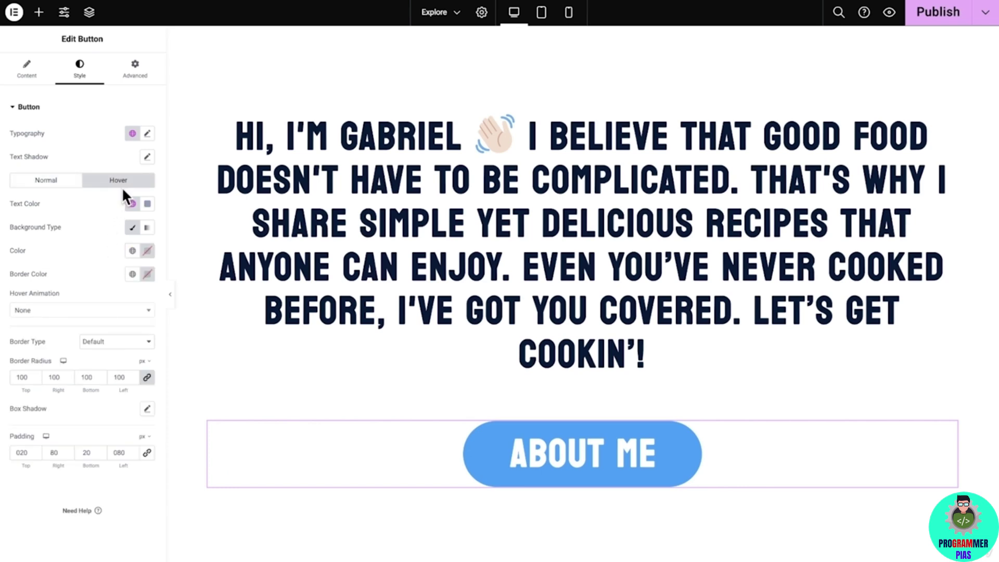
{"action": "left_click", "coordinate": [147, 204]}
{"action": "left_click", "coordinate": [164, 227]}
{"action": "left_click", "coordinate": [132, 228]}
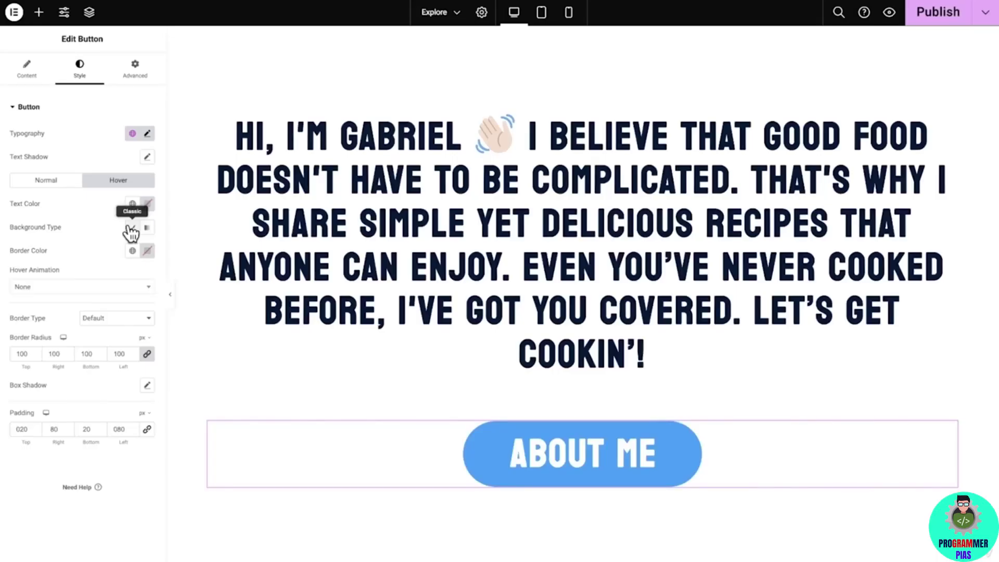
Make the About Me button rotate -5 degrees on hover.
{"action": "left_click", "coordinate": [134, 76]}
{"action": "left_click", "coordinate": [111, 106]}
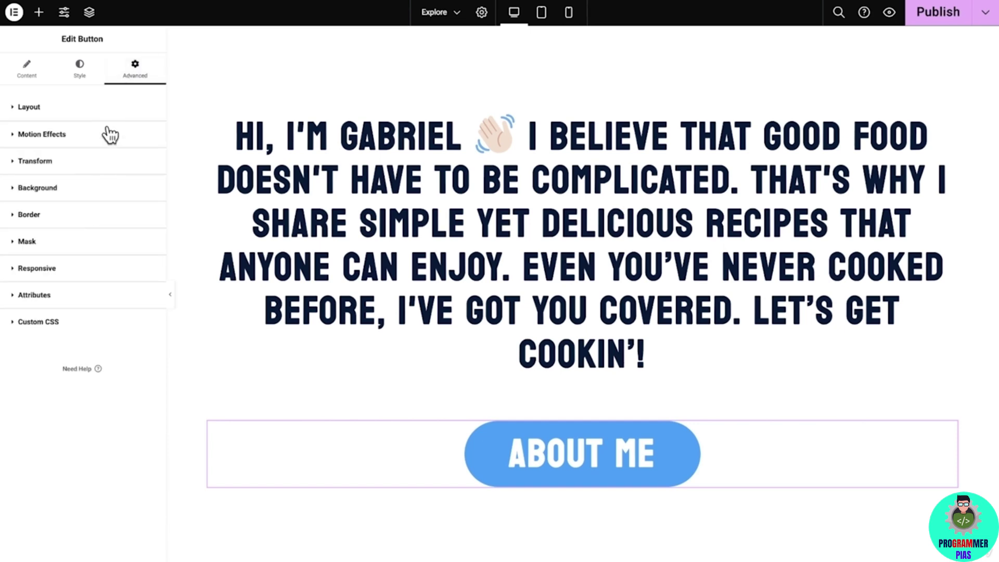
{"action": "left_click", "coordinate": [103, 163]}
{"action": "left_click", "coordinate": [114, 189]}
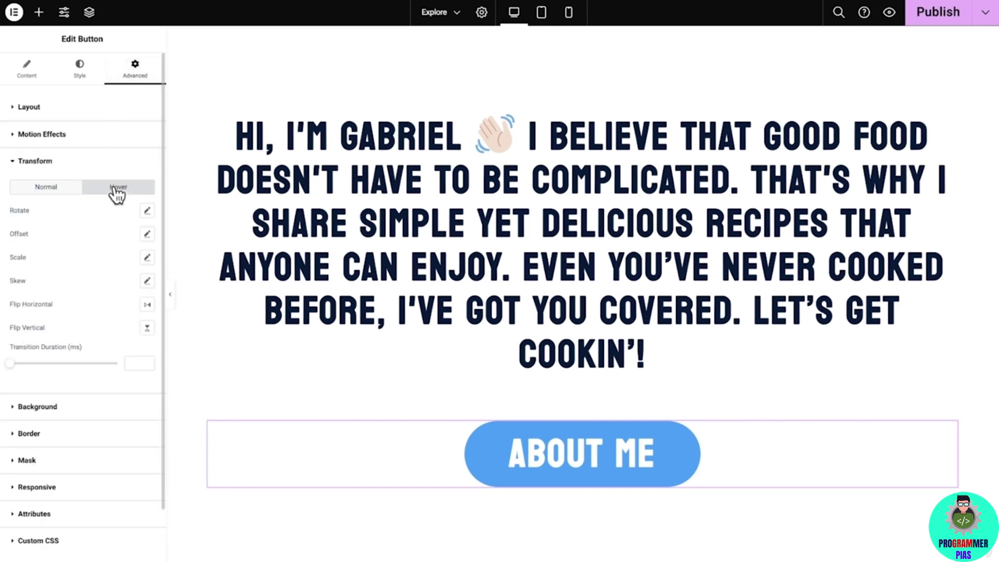
{"action": "left_click", "coordinate": [147, 211]}
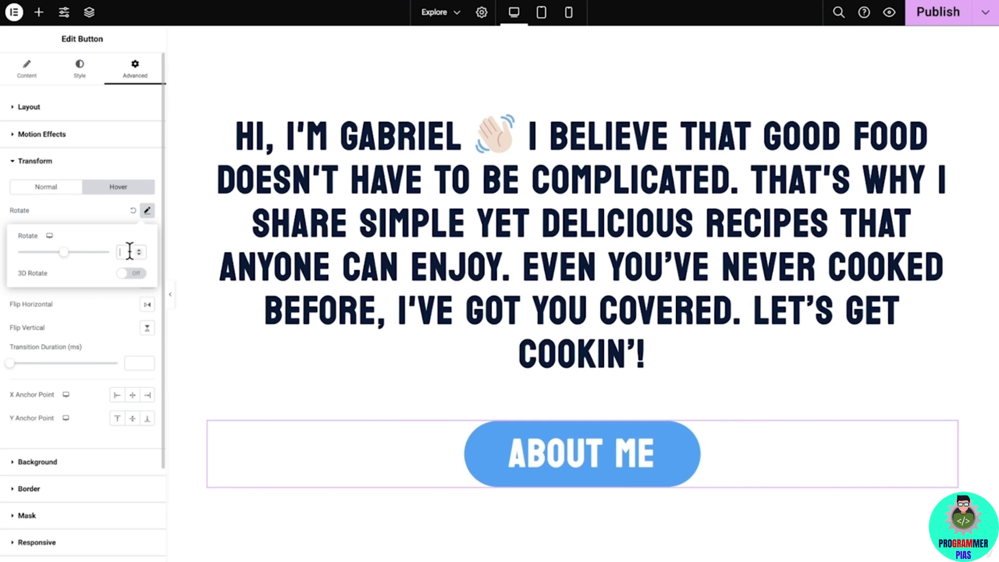
{"action": "type", "text": "-5"}
{"action": "left_click", "coordinate": [147, 211]}
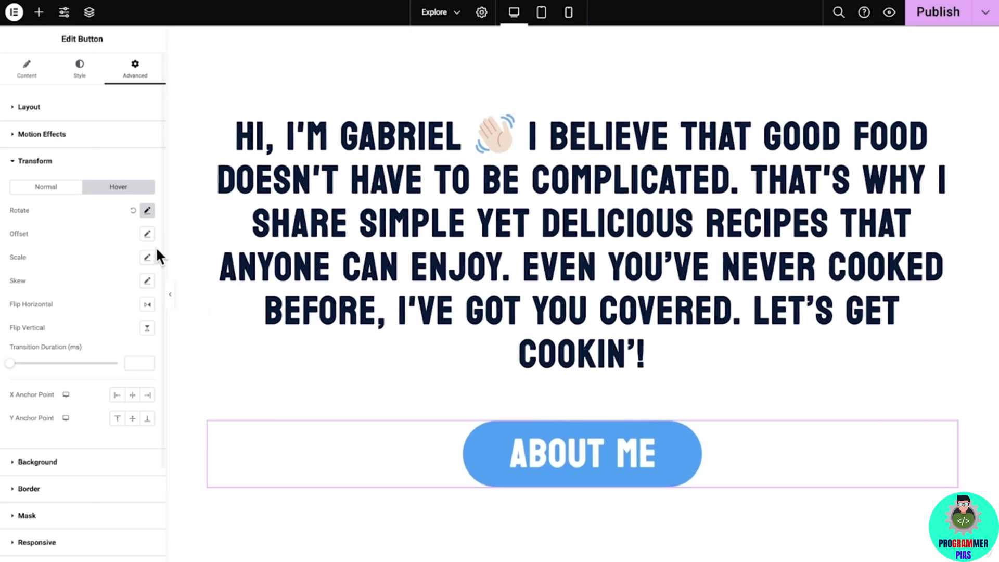
Give the About Me button a custom width of 430 px.
{"action": "left_click", "coordinate": [124, 109]}
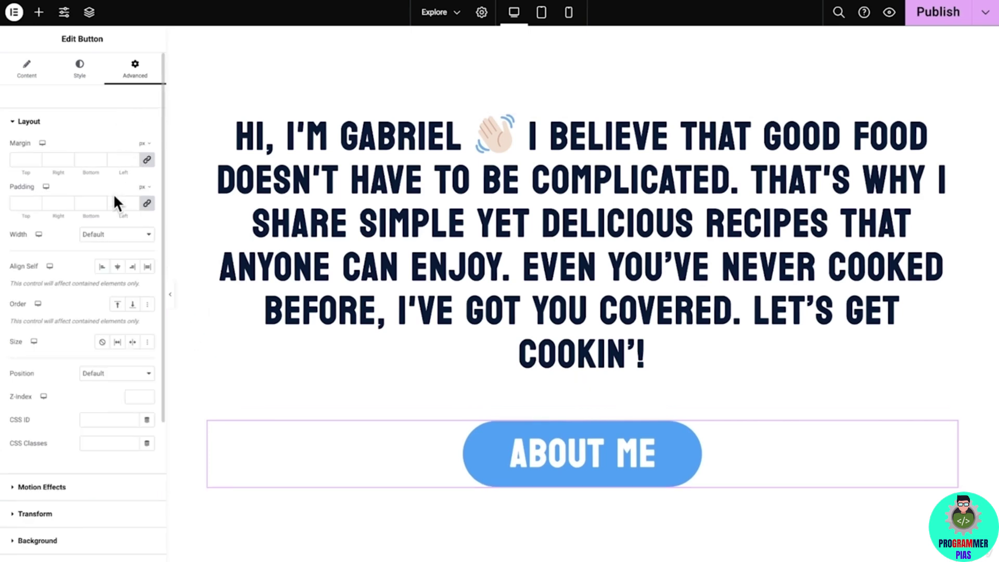
{"action": "left_click", "coordinate": [124, 235]}
{"action": "left_click", "coordinate": [125, 262]}
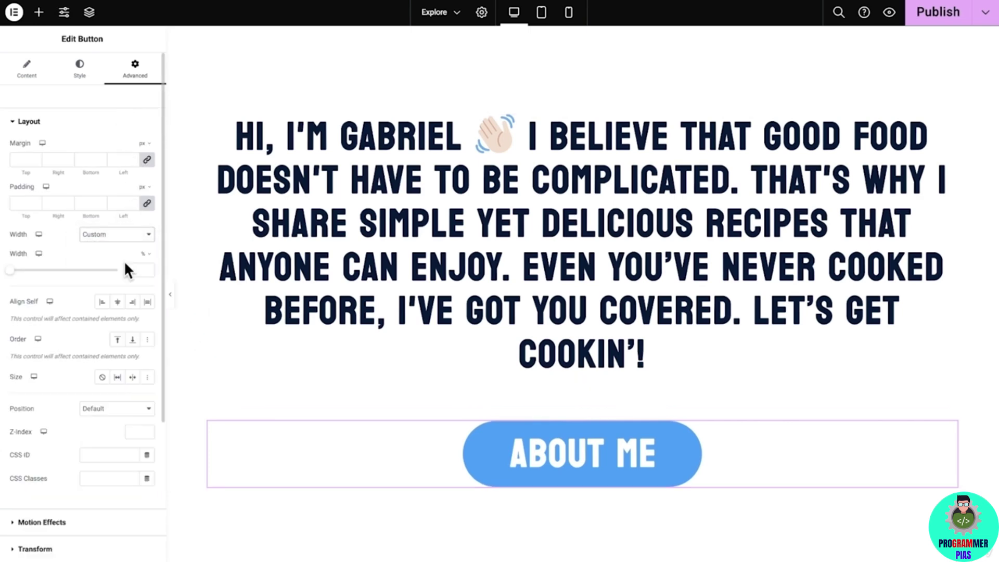
{"action": "left_click", "coordinate": [144, 254]}
{"action": "left_click", "coordinate": [133, 269]}
{"action": "type", "text": "430"}
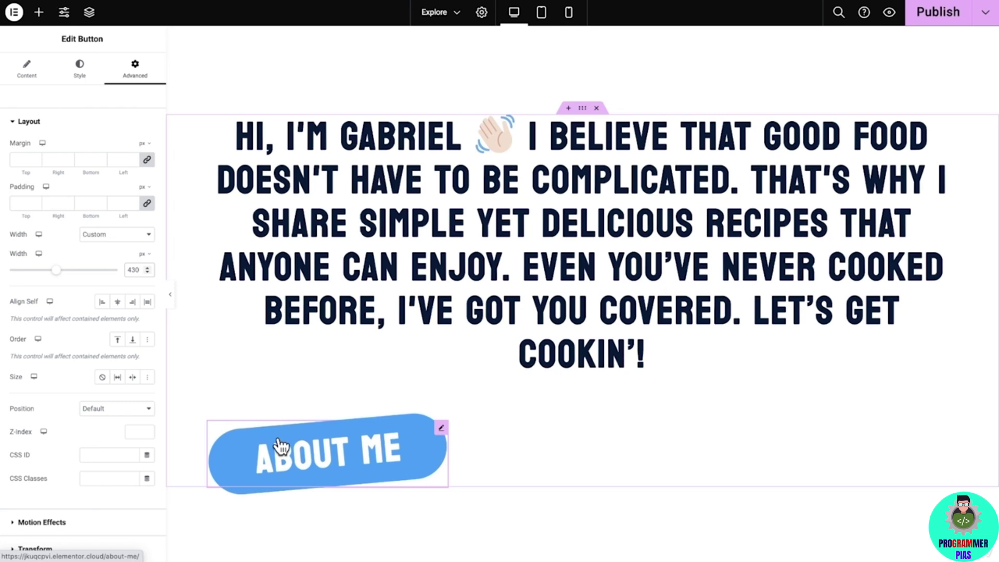
{"action": "left_click", "coordinate": [573, 124]}
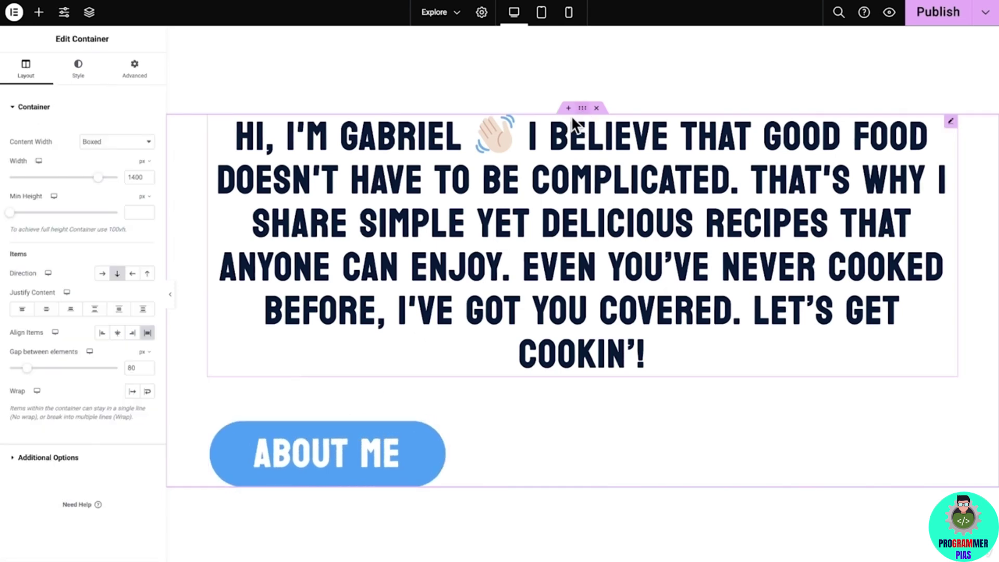
{"action": "left_click", "coordinate": [117, 333]}
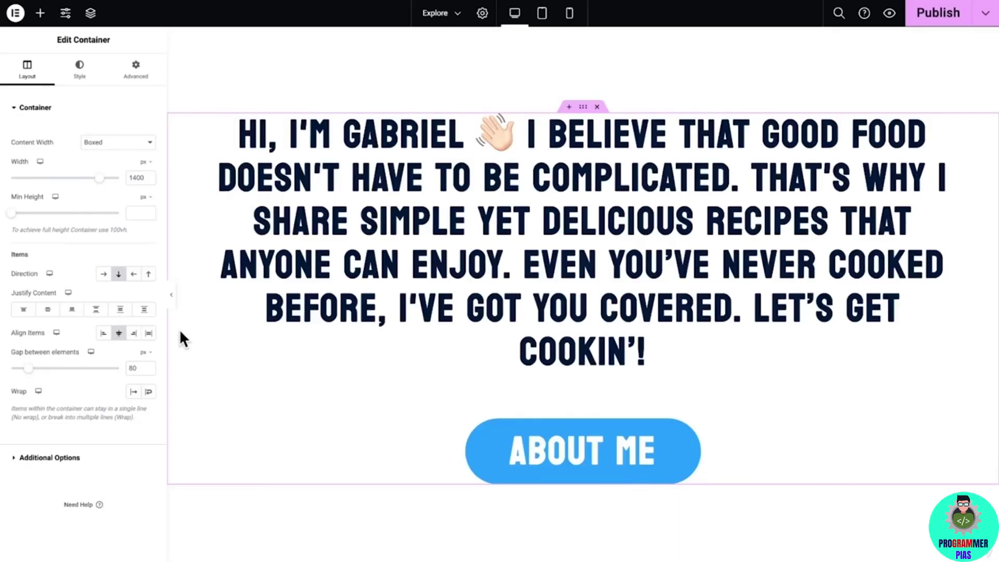
Set the Posts widget to 2 columns and remove Date from its meta data.
{"action": "scroll", "coordinate": [190, 331], "scroll_direction": "down", "scroll_amount": 10}
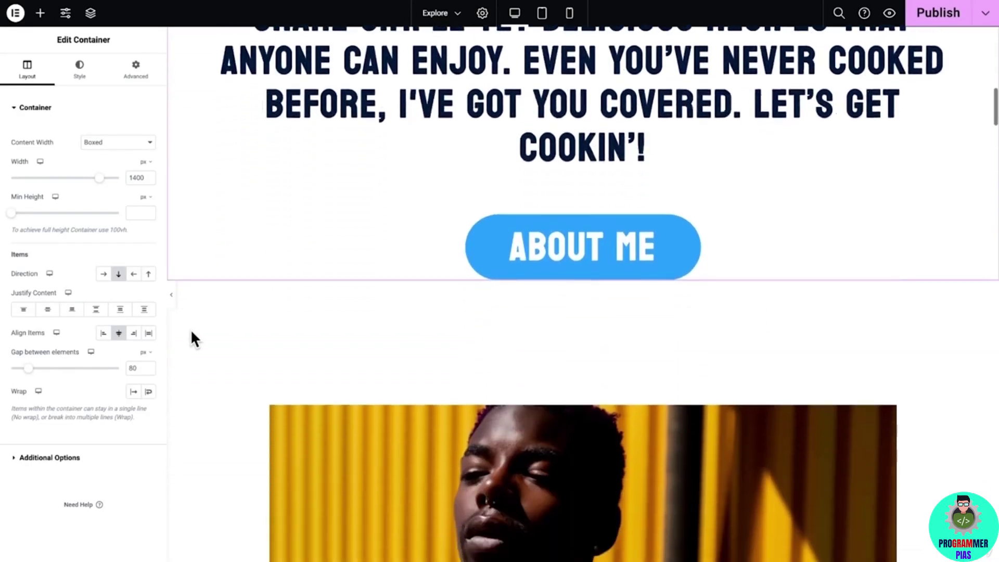
{"action": "scroll", "coordinate": [192, 338], "scroll_direction": "down", "scroll_amount": 1}
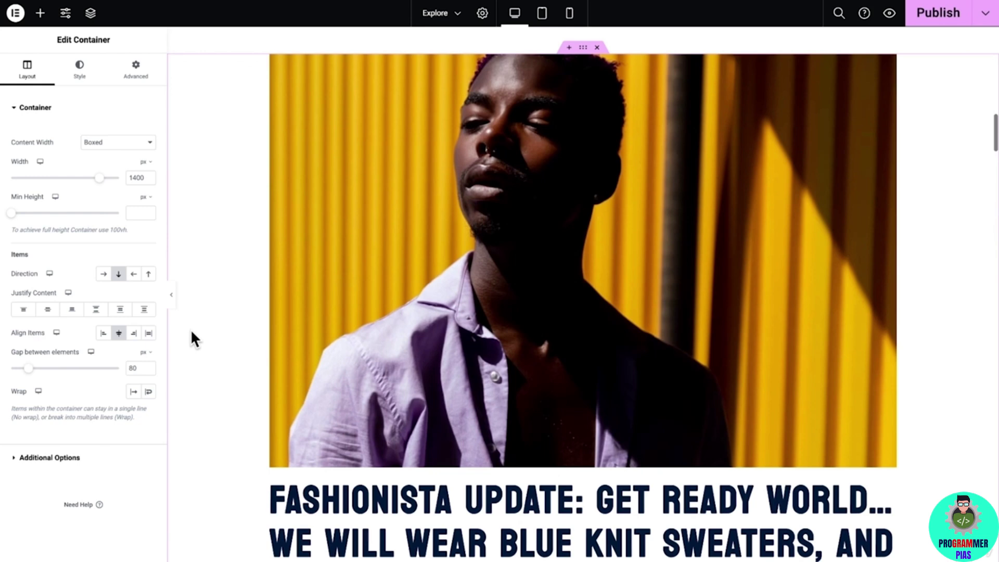
{"action": "left_click", "coordinate": [376, 265]}
{"action": "left_click", "coordinate": [119, 157]}
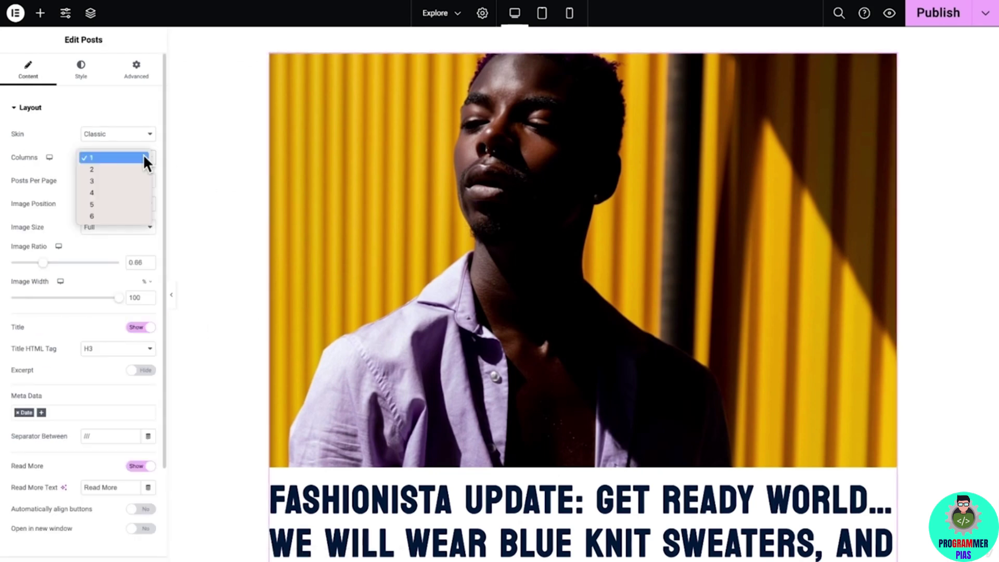
{"action": "left_click", "coordinate": [140, 170]}
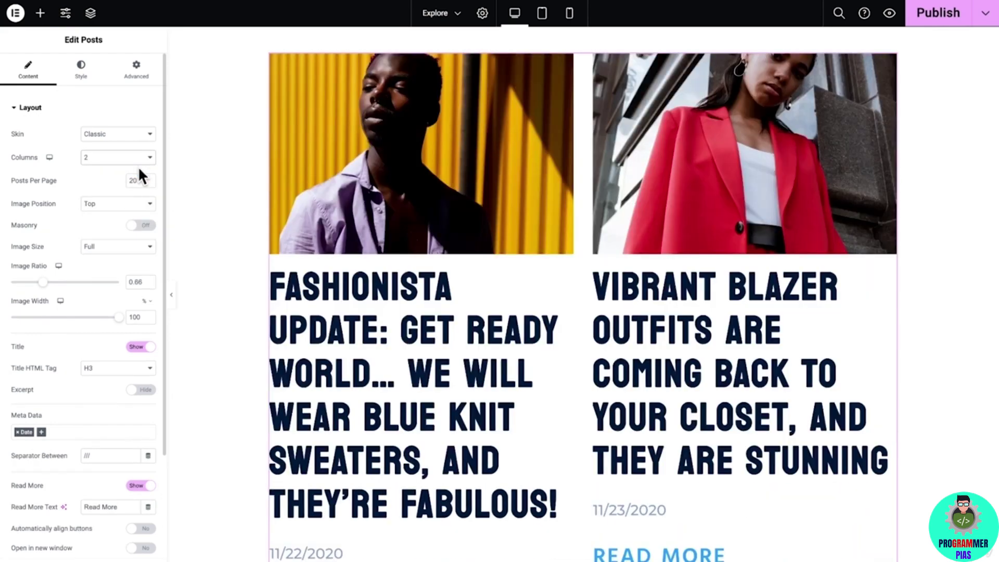
{"action": "left_click", "coordinate": [17, 432]}
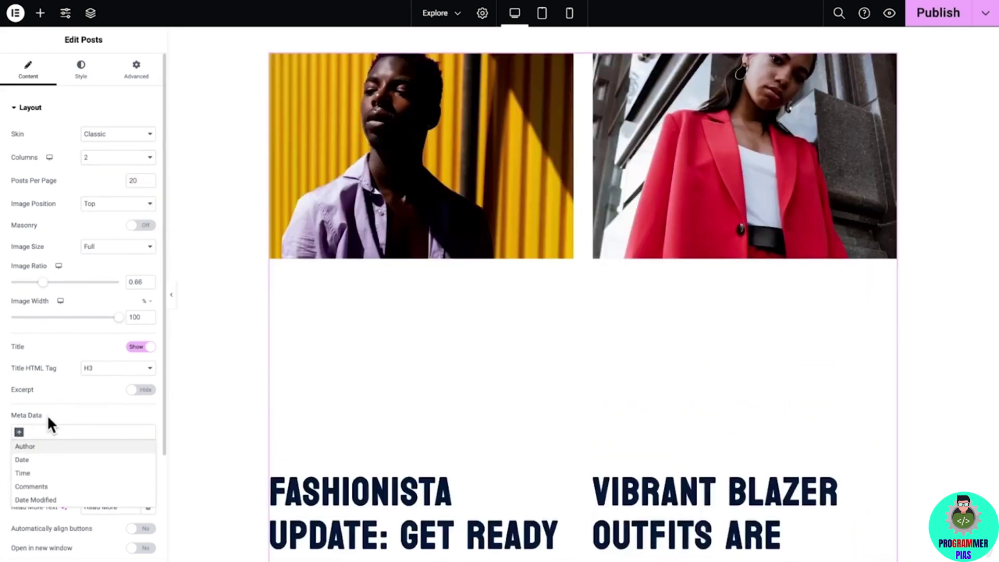
{"action": "left_click", "coordinate": [55, 413]}
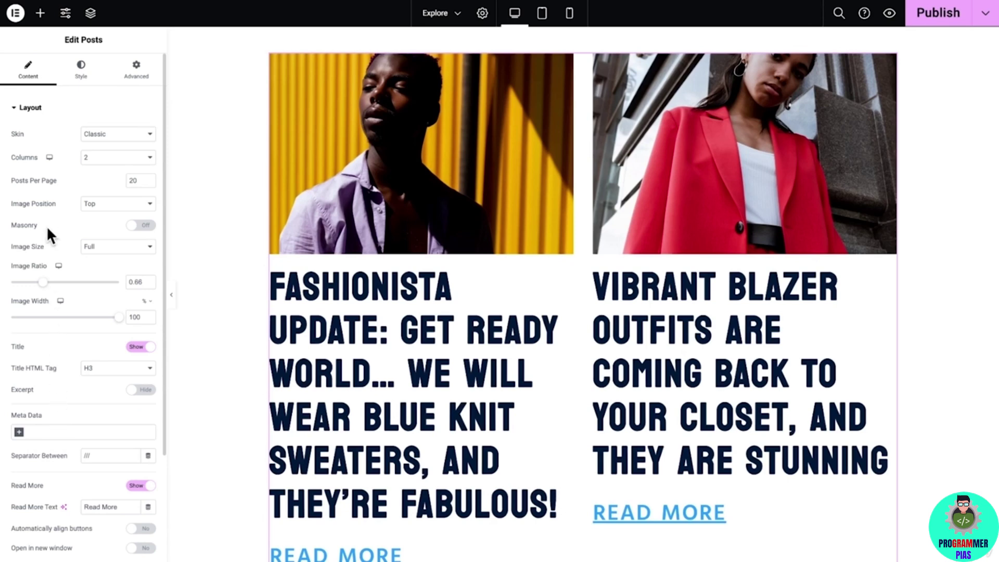
{"action": "left_click", "coordinate": [80, 74]}
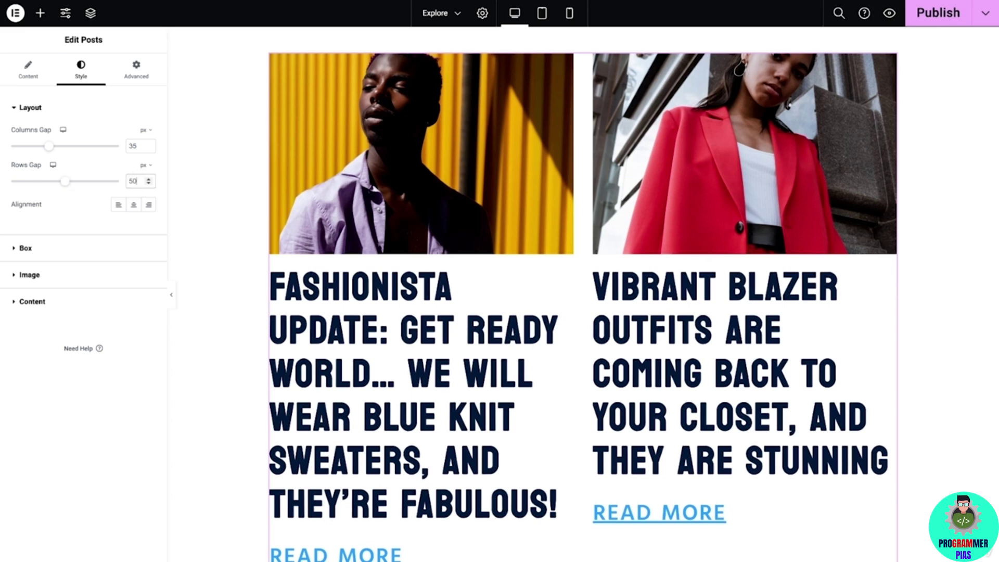
Give post images a 50 border radius and 0 spacing, and pad post content by 30.
{"action": "left_click", "coordinate": [111, 274]}
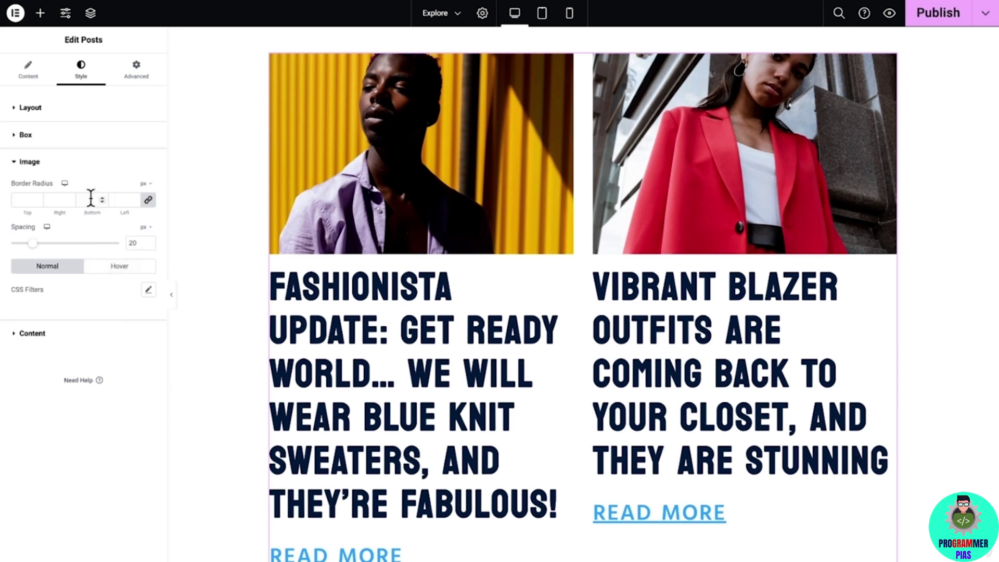
{"action": "type", "text": "50"}
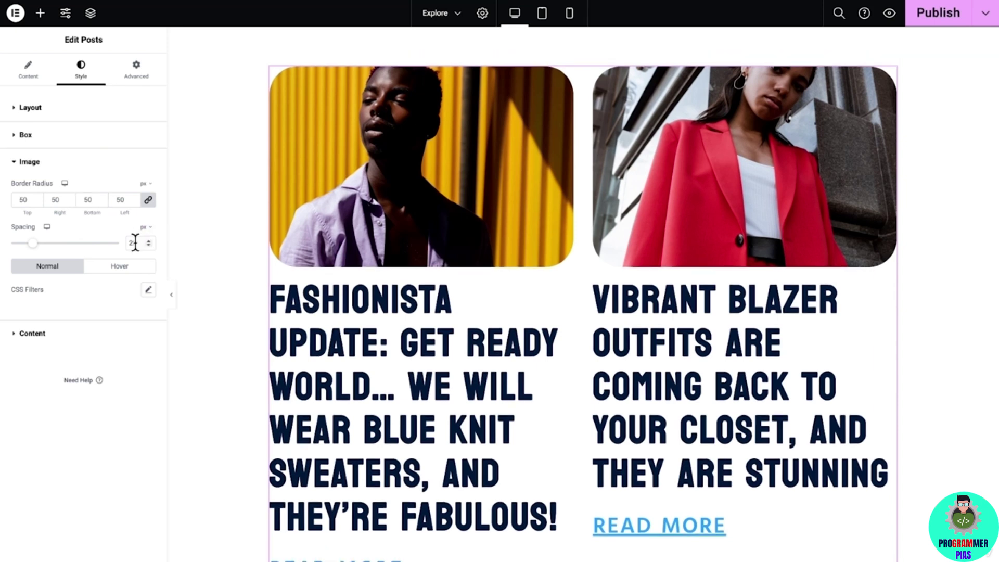
{"action": "type", "text": "0"}
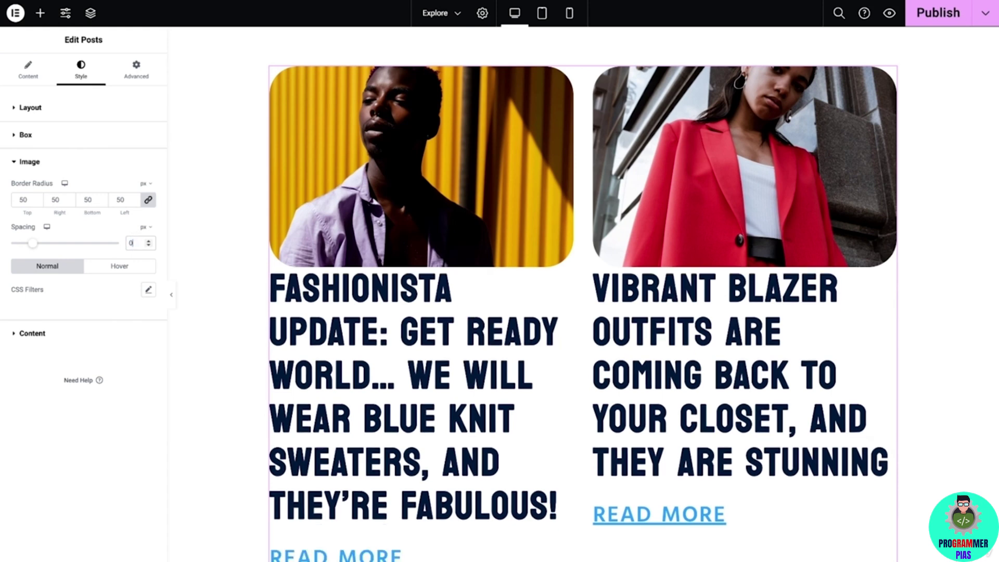
{"action": "left_click", "coordinate": [111, 136]}
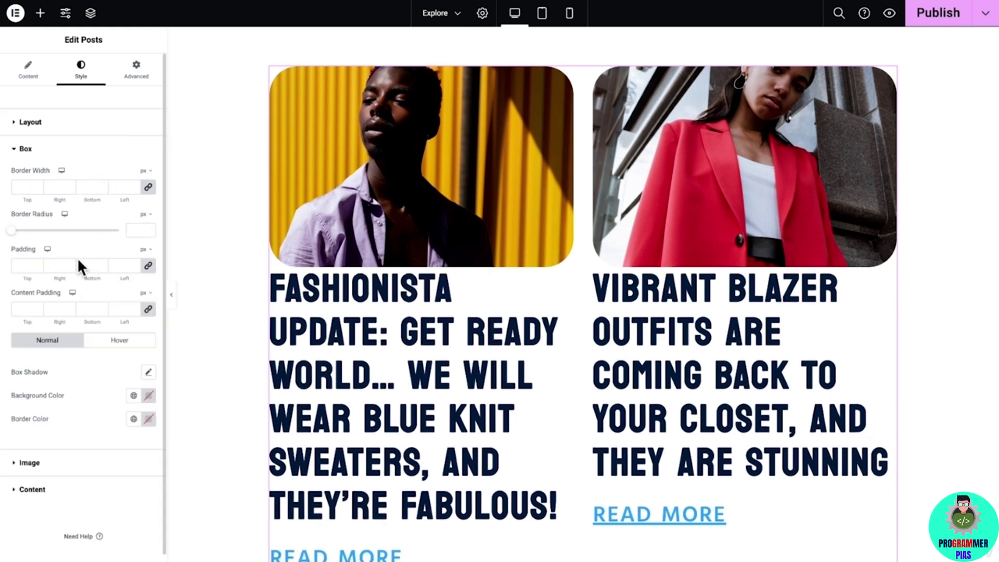
{"action": "left_click", "coordinate": [59, 309]}
{"action": "type", "text": "30"}
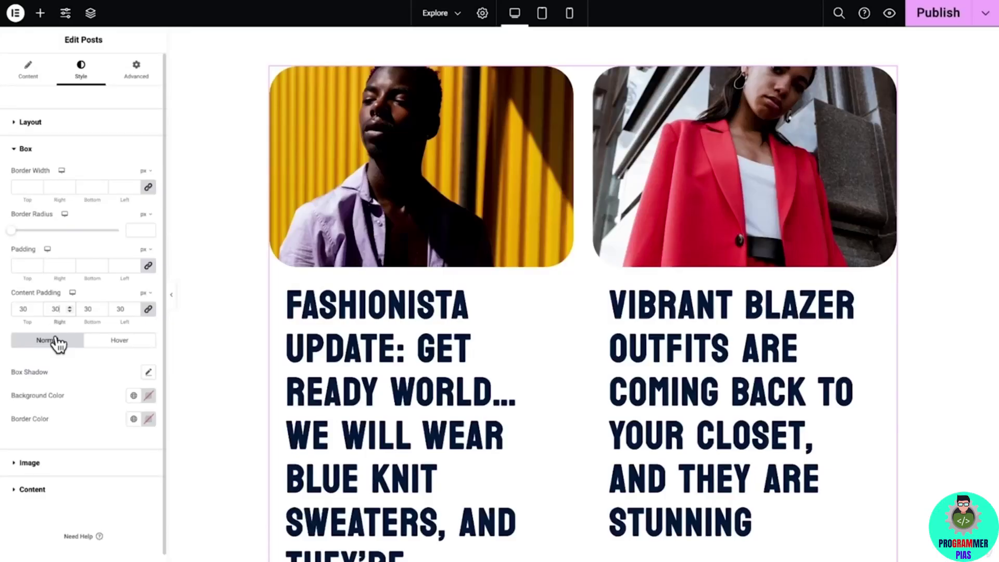
Apply the Accent Big global font to the post titles.
{"action": "left_click", "coordinate": [78, 489]}
{"action": "scroll", "coordinate": [78, 489], "scroll_direction": "down", "scroll_amount": 3}
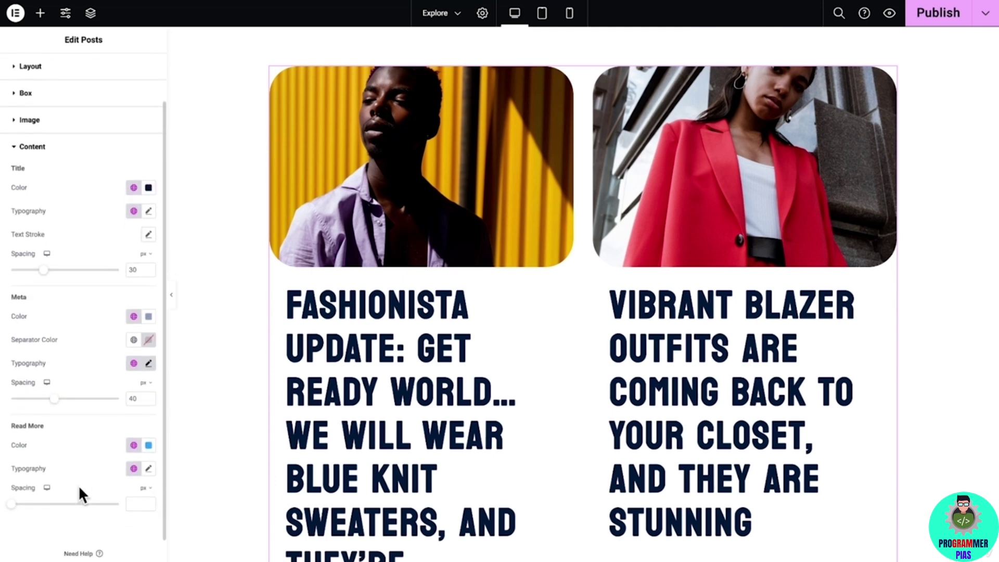
{"action": "left_click", "coordinate": [134, 186]}
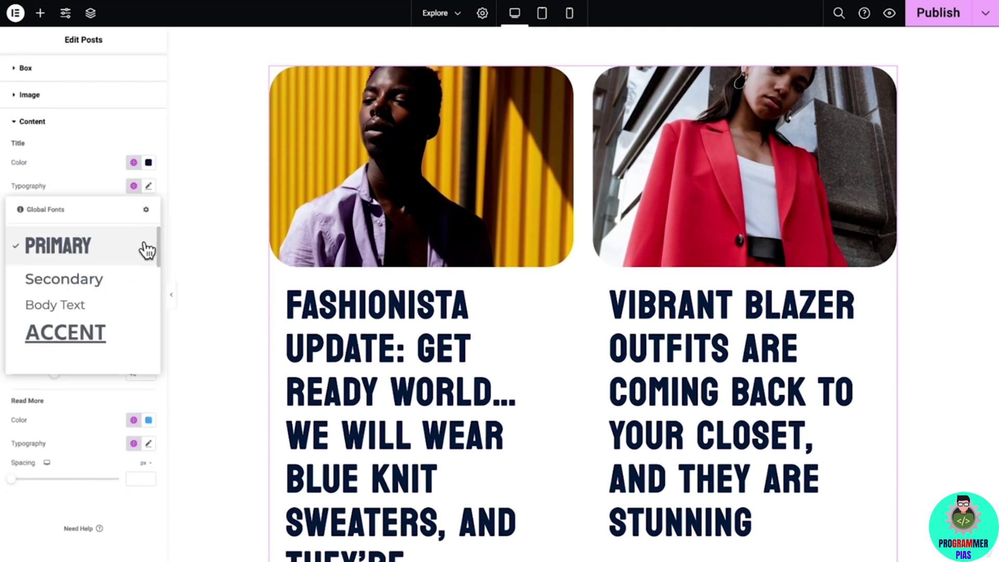
{"action": "scroll", "coordinate": [147, 249], "scroll_direction": "down", "scroll_amount": 5}
{"action": "left_click", "coordinate": [134, 294]}
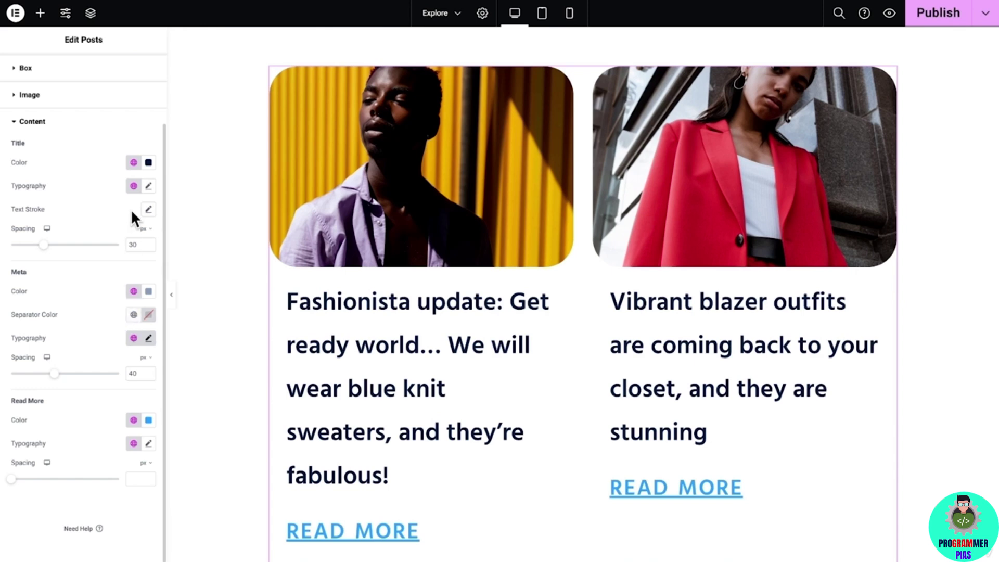
{"action": "left_click", "coordinate": [134, 185]}
{"action": "left_click", "coordinate": [150, 208]}
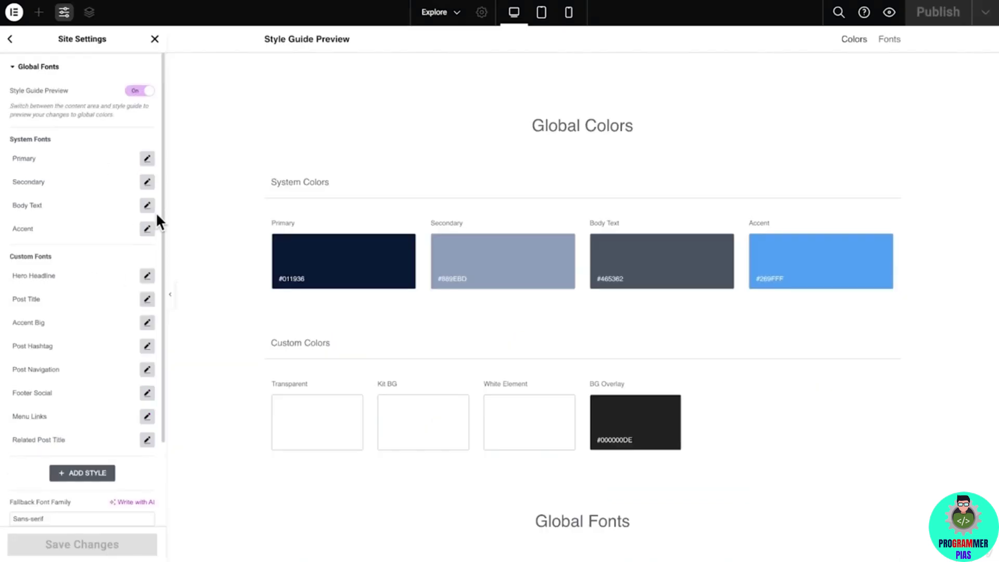
Set the Post Hashtag global font family to Staatliches.
{"action": "left_click", "coordinate": [147, 346]}
{"action": "scroll", "coordinate": [118, 373], "scroll_direction": "down", "scroll_amount": 3}
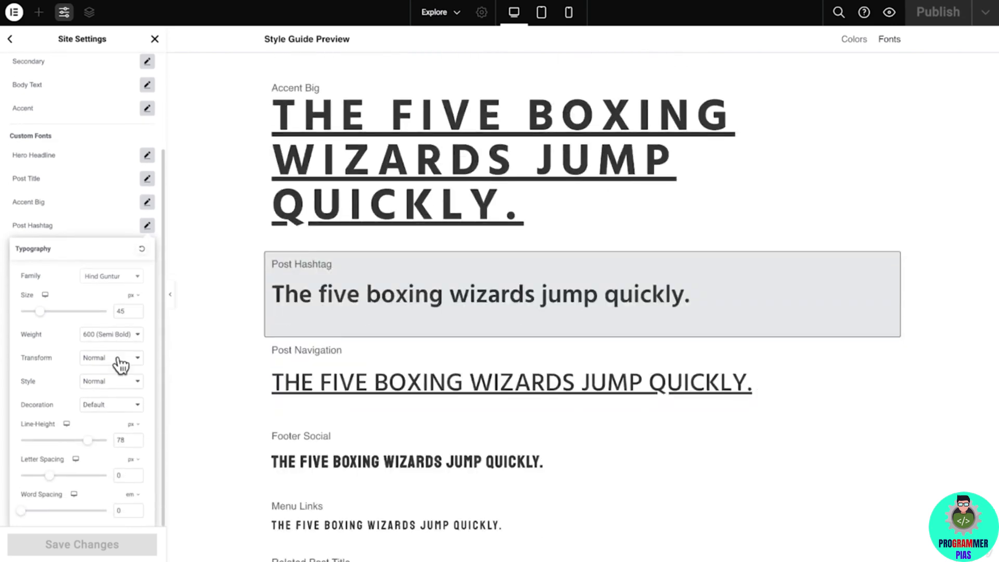
{"action": "left_click", "coordinate": [125, 277]}
{"action": "type", "text": "staa"}
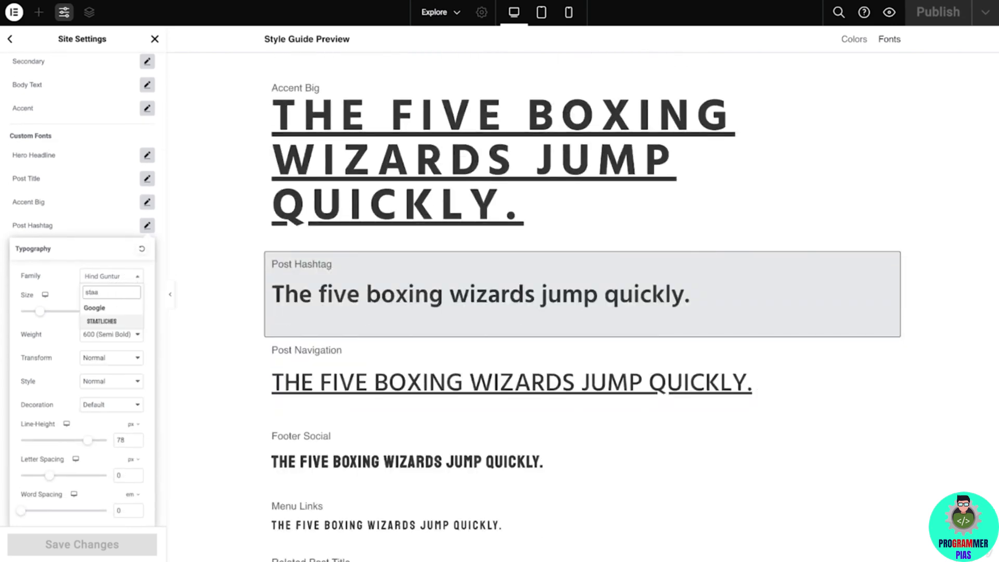
{"action": "left_click", "coordinate": [120, 318]}
Give Post Hashtag size 40, line height 1.4 em, letter spacing 2, word spacing 0.11.
{"action": "double_click", "coordinate": [126, 311]}
{"action": "type", "text": "40"}
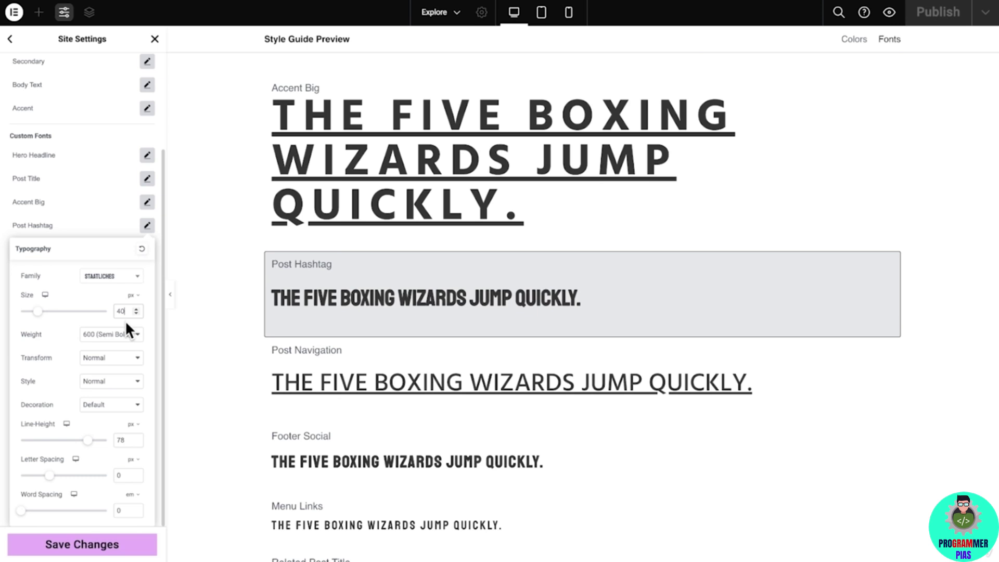
{"action": "left_click", "coordinate": [131, 424]}
{"action": "left_click", "coordinate": [132, 438]}
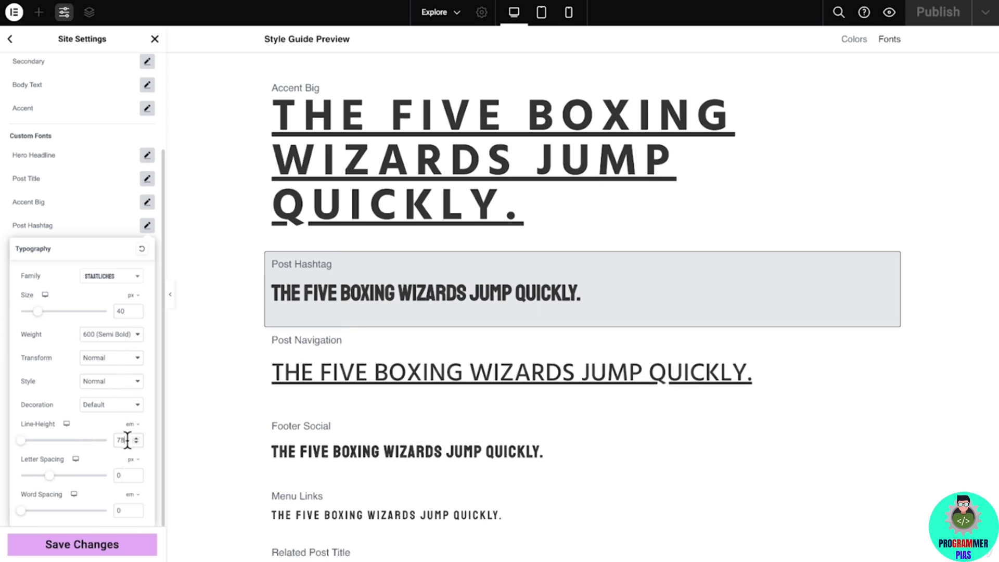
{"action": "type", "text": "1.4"}
{"action": "double_click", "coordinate": [123, 475]}
{"action": "type", "text": "2"}
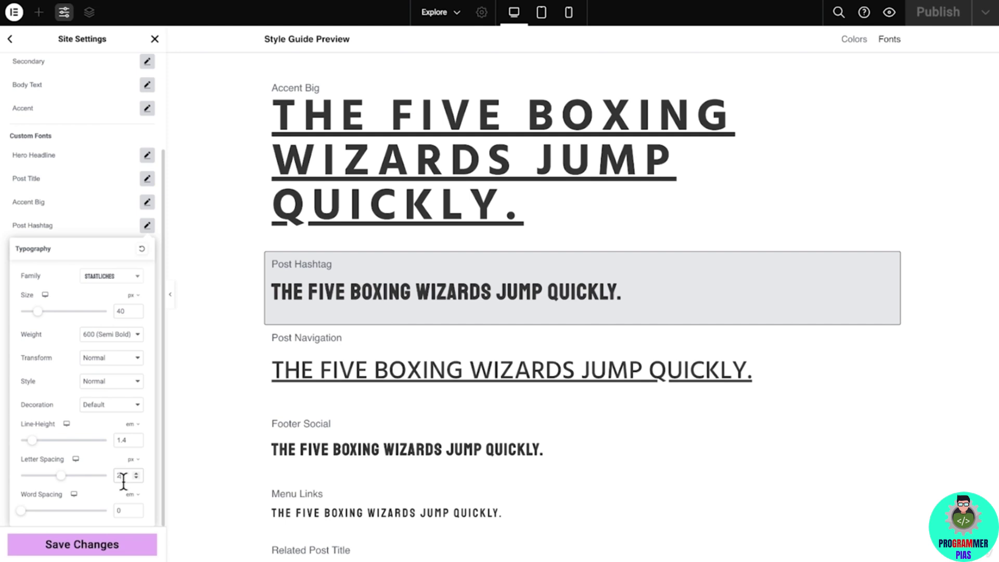
{"action": "double_click", "coordinate": [121, 510]}
{"action": "type", "text": "0.11"}
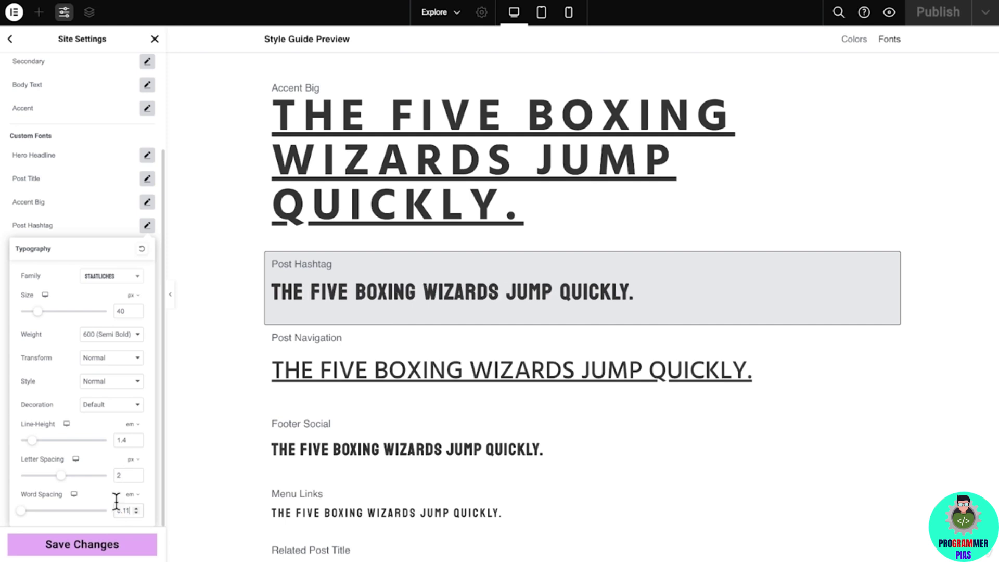
{"action": "left_click", "coordinate": [67, 424]}
{"action": "left_click", "coordinate": [70, 436]}
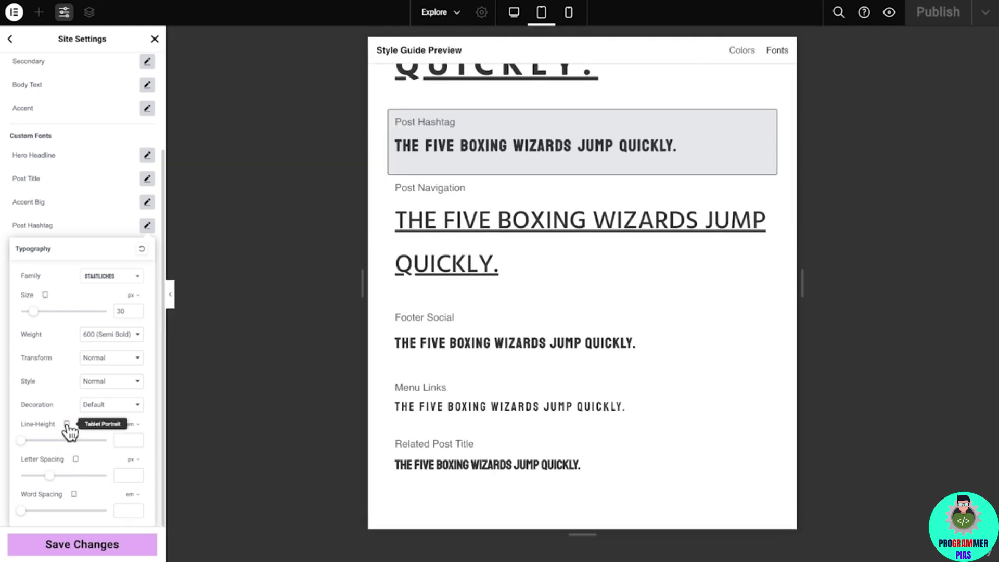
{"action": "left_click", "coordinate": [67, 425]}
{"action": "left_click", "coordinate": [68, 458]}
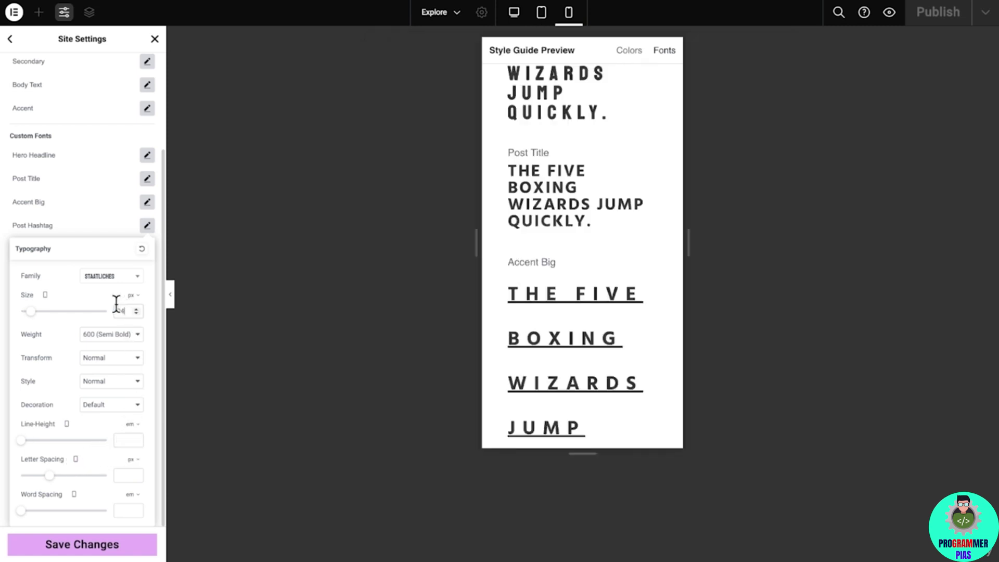
{"action": "left_click", "coordinate": [45, 296]}
{"action": "left_click", "coordinate": [46, 296]}
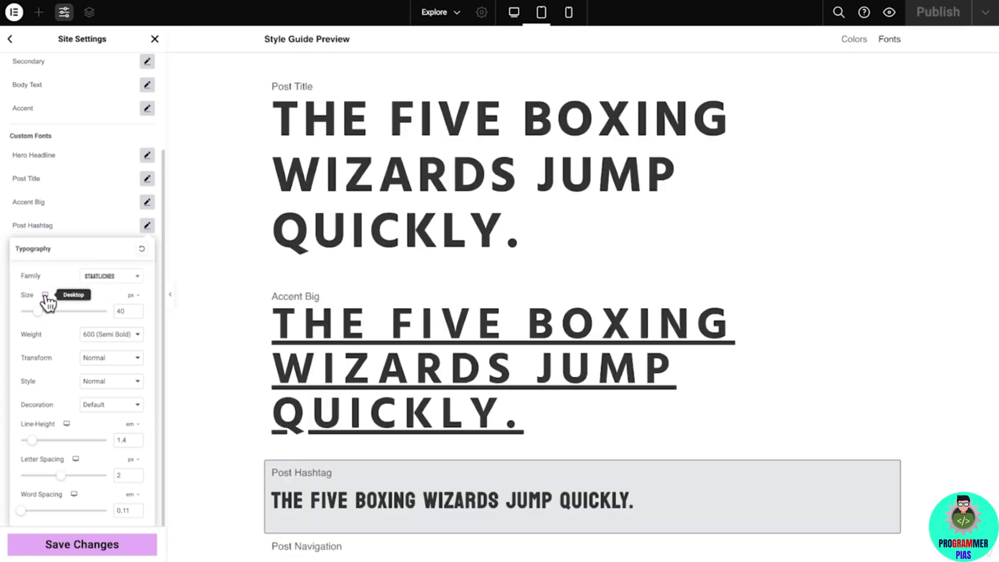
{"action": "left_click", "coordinate": [147, 226]}
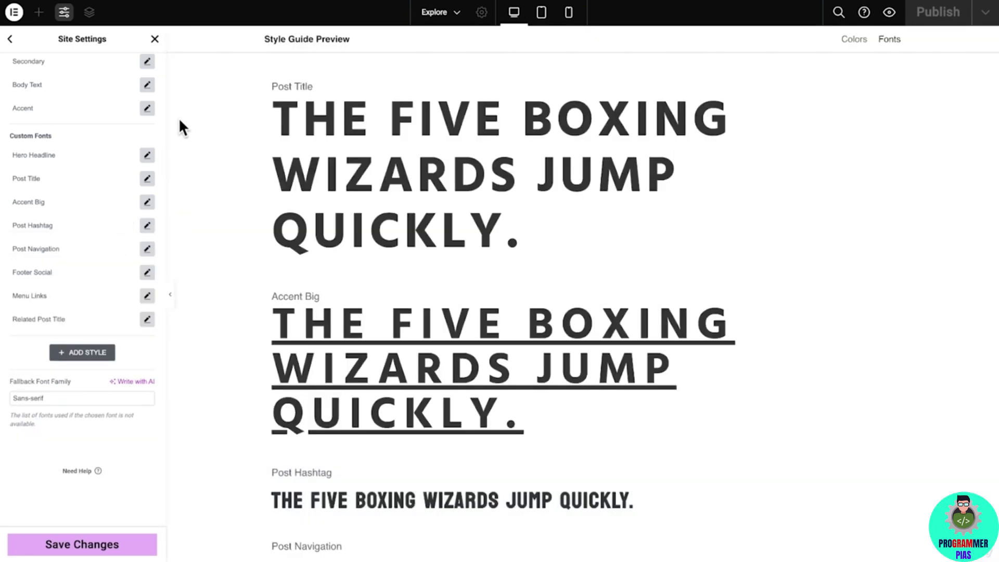
{"action": "left_click", "coordinate": [148, 109]}
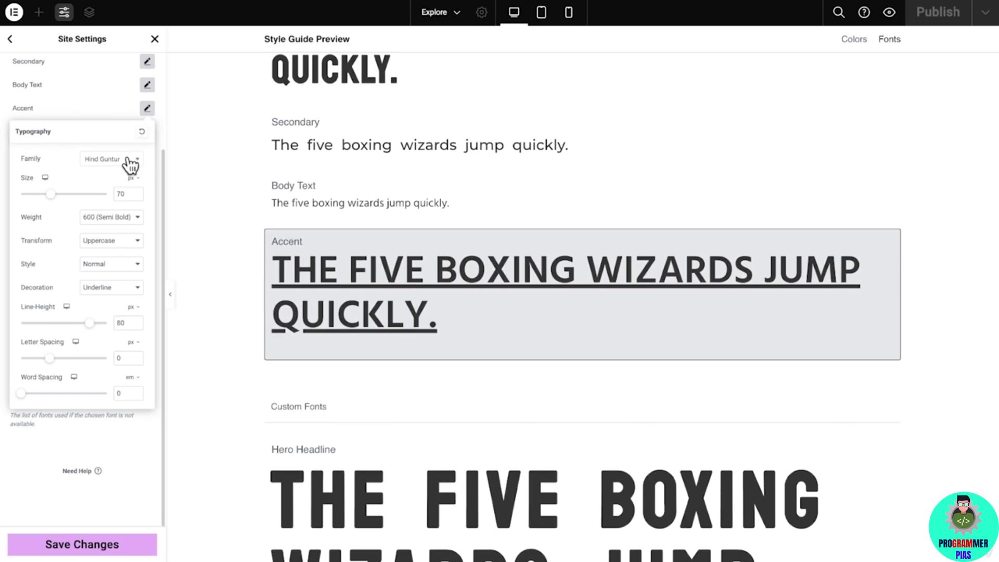
Give the Accent font Staatliches at 40 px, no line-height, and 2 px letter spacing.
{"action": "left_click", "coordinate": [128, 160]}
{"action": "type", "text": "staat"}
{"action": "left_click", "coordinate": [104, 203]}
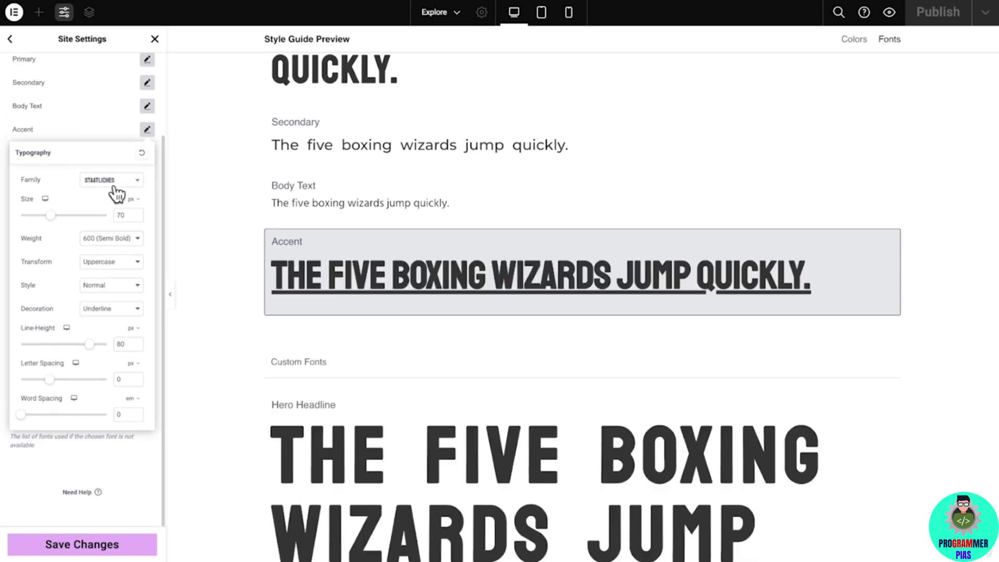
{"action": "double_click", "coordinate": [128, 215]}
{"action": "type", "text": "40"}
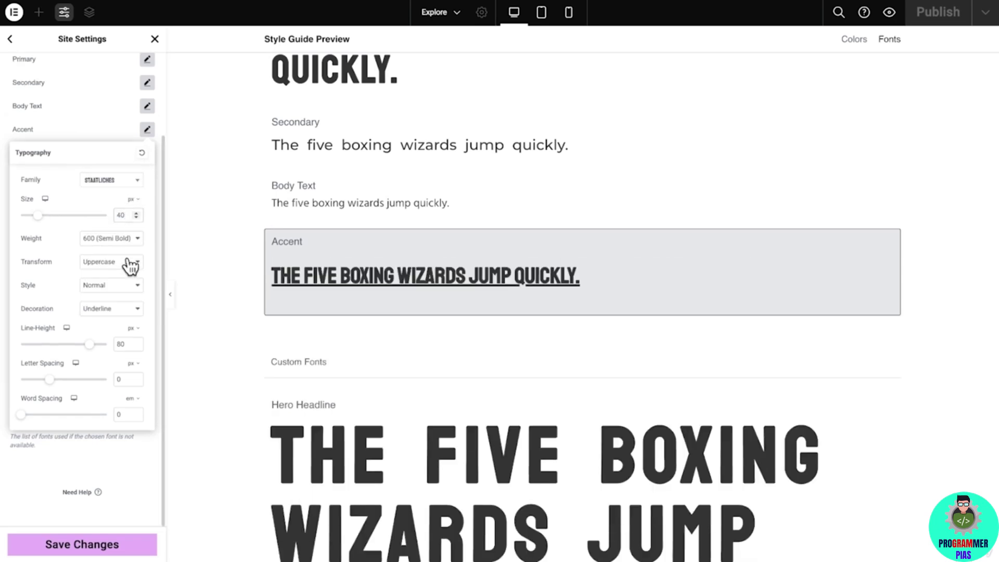
{"action": "double_click", "coordinate": [125, 344]}
{"action": "key", "text": "BackSpace"}
{"action": "double_click", "coordinate": [123, 379]}
{"action": "type", "text": "2"}
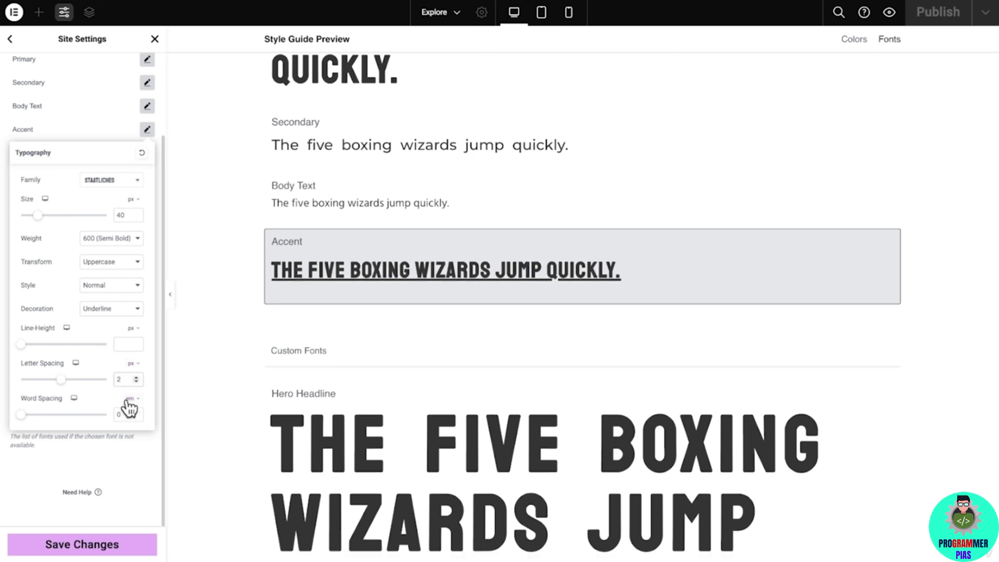
{"action": "type", "text": ".1"}
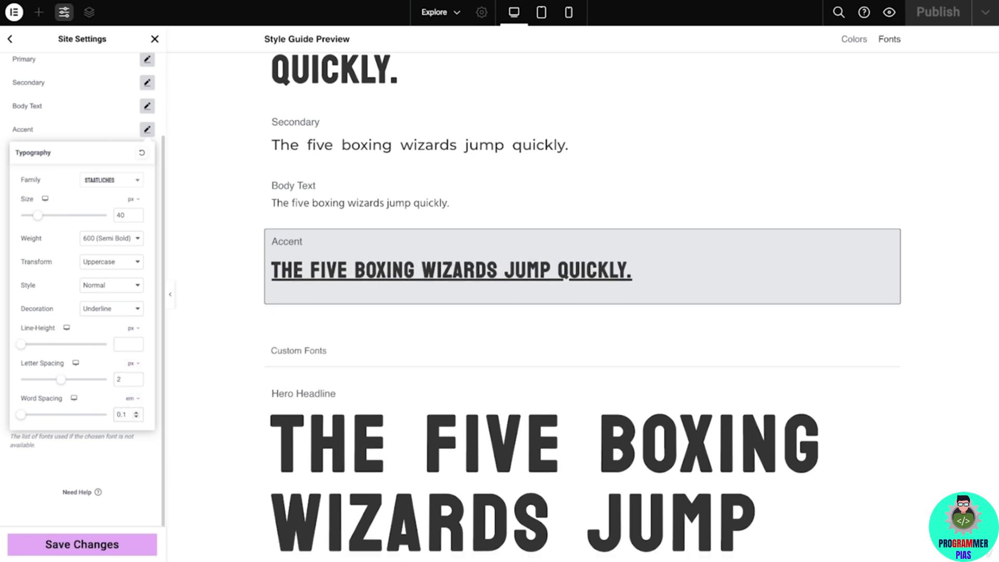
Set the Accent tablet size to 30, adjust the mobile size, and save the global fonts.
{"action": "left_click", "coordinate": [45, 211]}
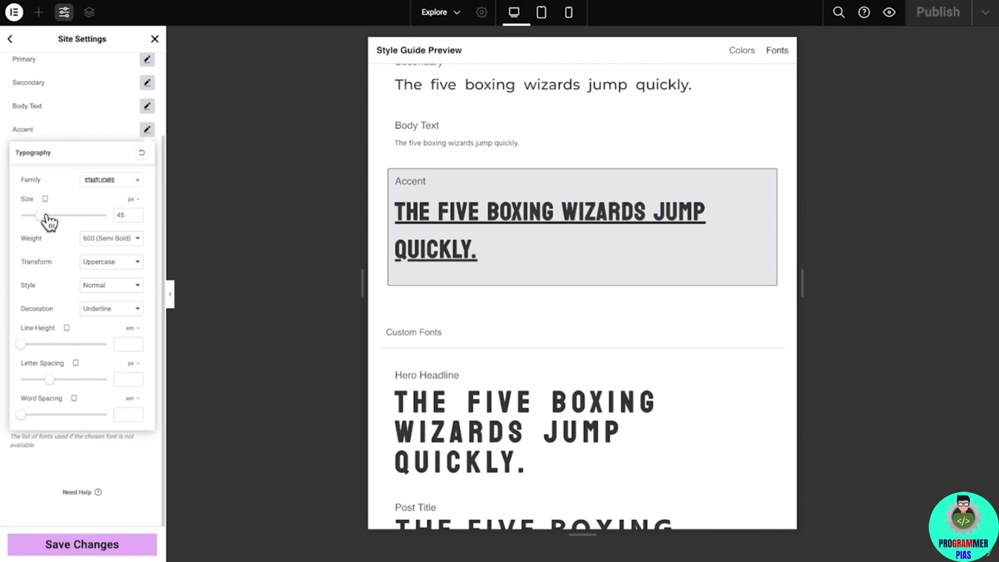
{"action": "type", "text": "30"}
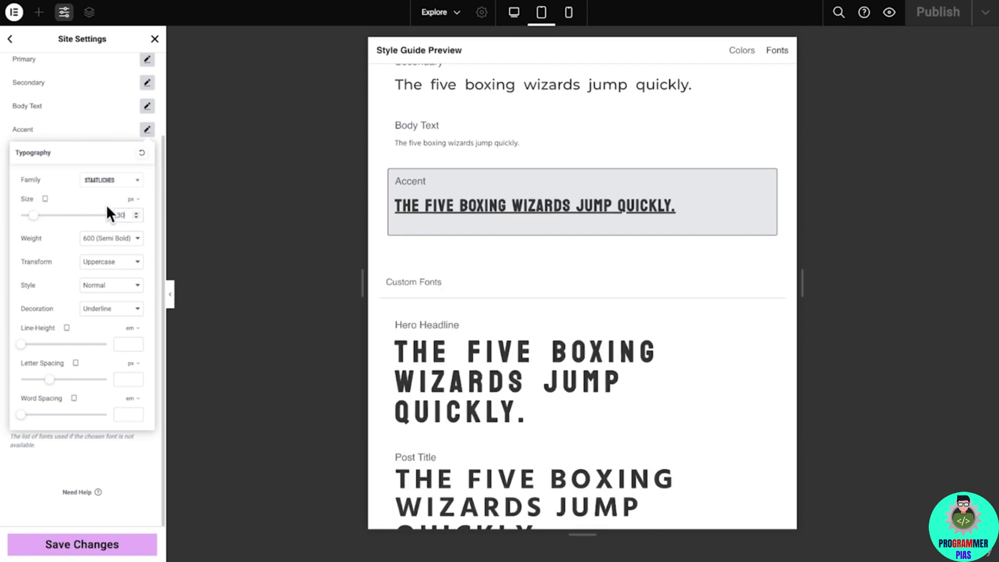
{"action": "left_click", "coordinate": [46, 199]}
{"action": "left_click", "coordinate": [47, 232]}
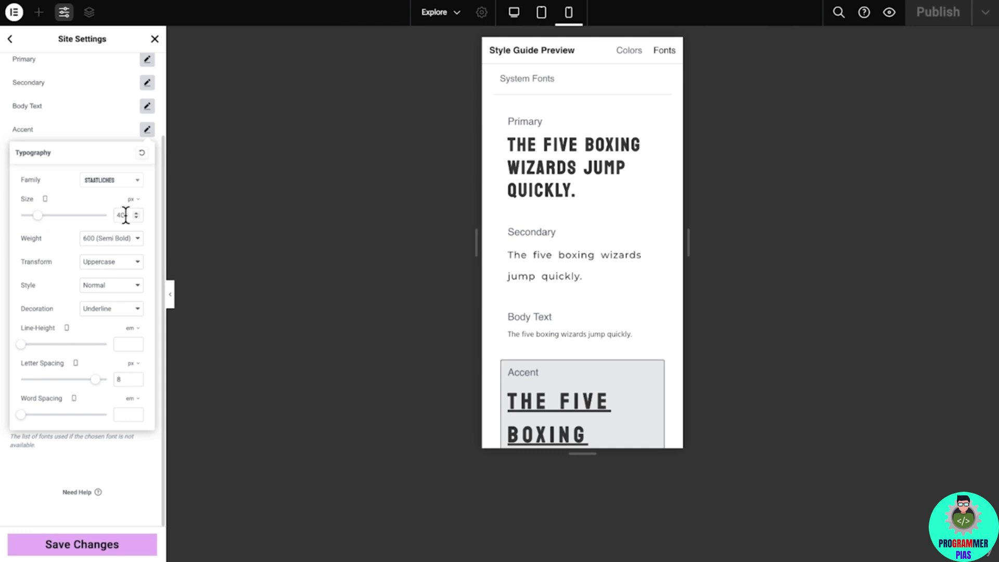
{"action": "left_click", "coordinate": [46, 200]}
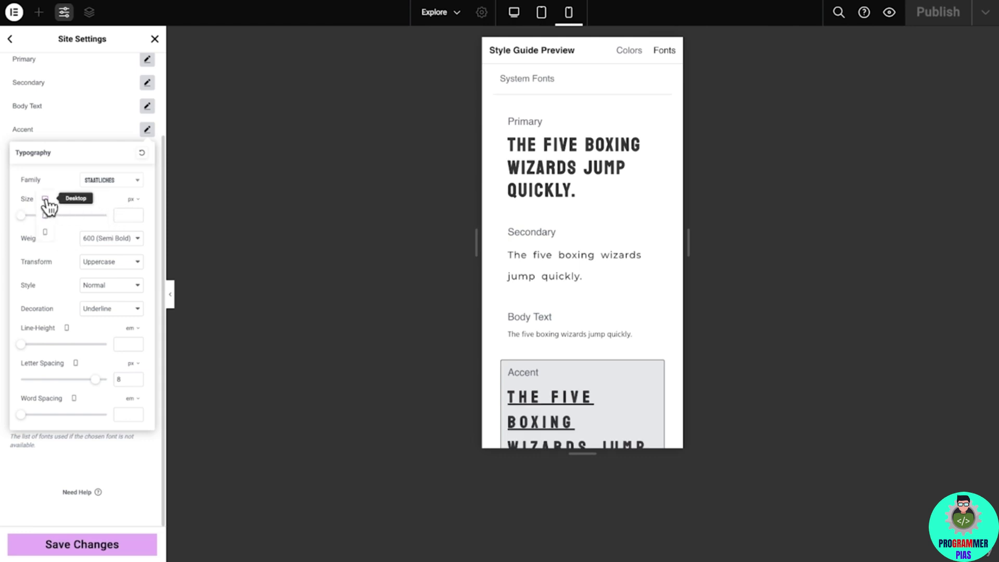
{"action": "left_click", "coordinate": [46, 210]}
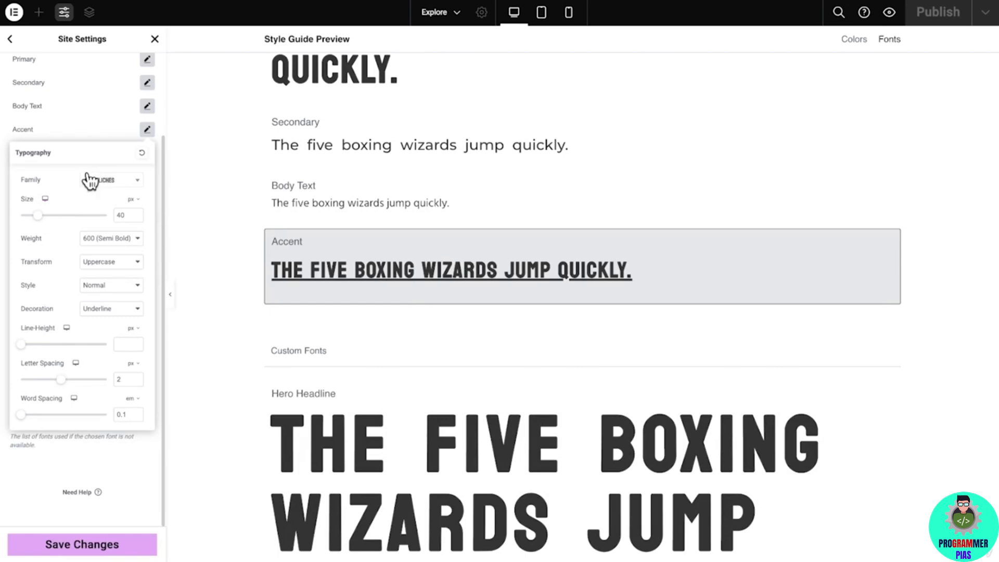
{"action": "left_click", "coordinate": [148, 130]}
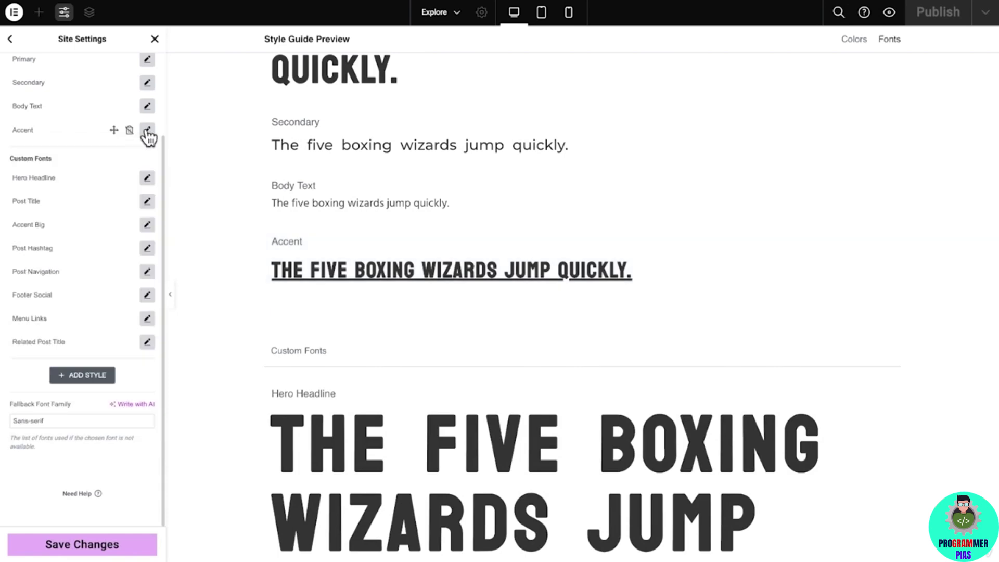
{"action": "left_click", "coordinate": [111, 543]}
Back in the editor, check the post content spacing at tablet, mobile and desktop widths.
{"action": "left_click", "coordinate": [126, 503]}
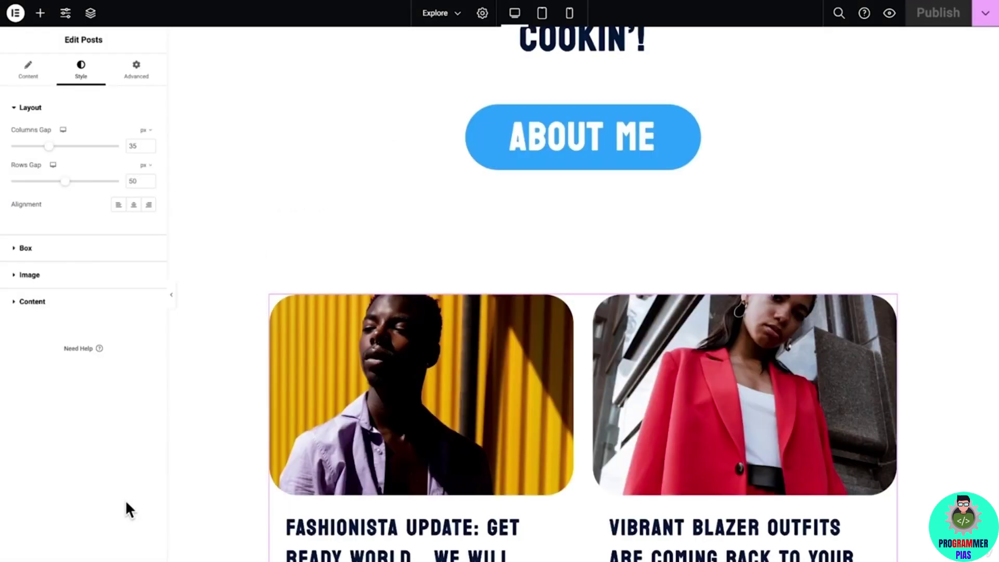
{"action": "scroll", "coordinate": [211, 432], "scroll_direction": "down", "scroll_amount": 5}
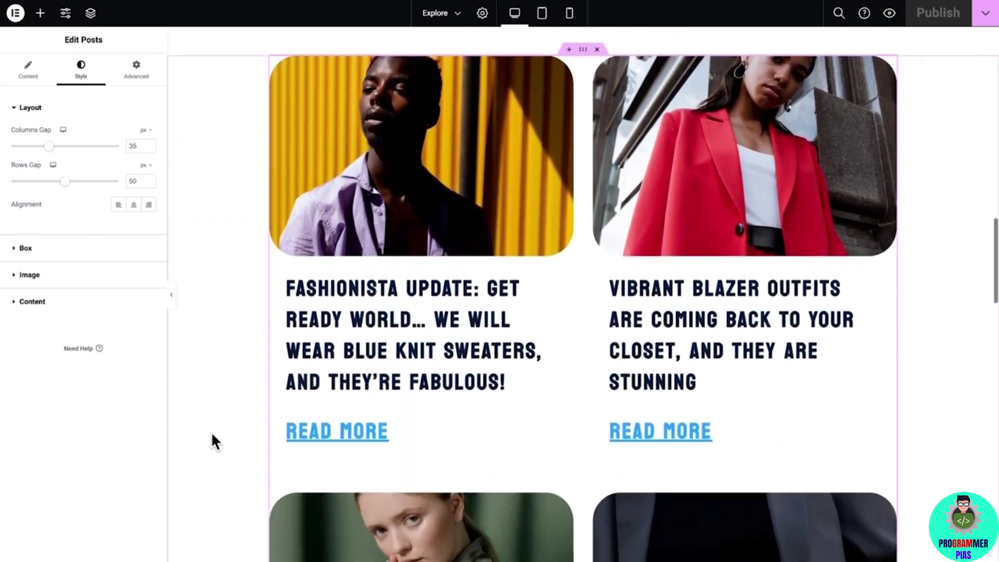
{"action": "left_click", "coordinate": [129, 302]}
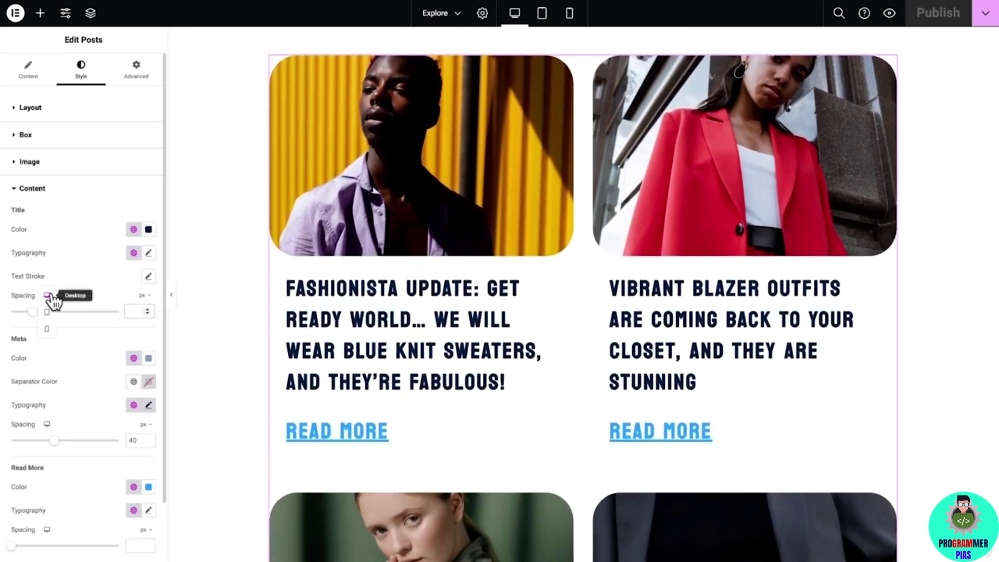
{"action": "left_click", "coordinate": [49, 309]}
{"action": "left_click", "coordinate": [49, 325]}
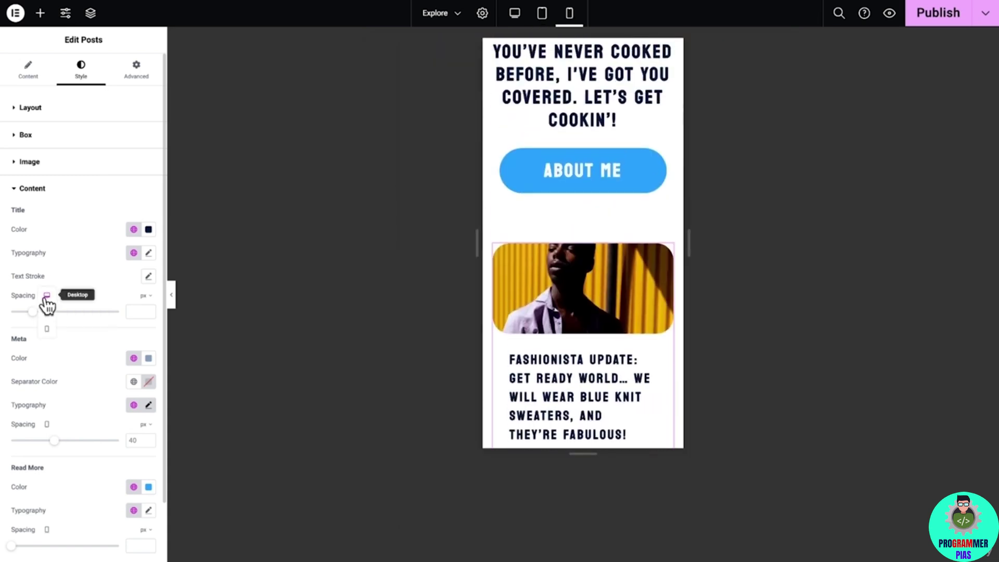
{"action": "left_click", "coordinate": [46, 307]}
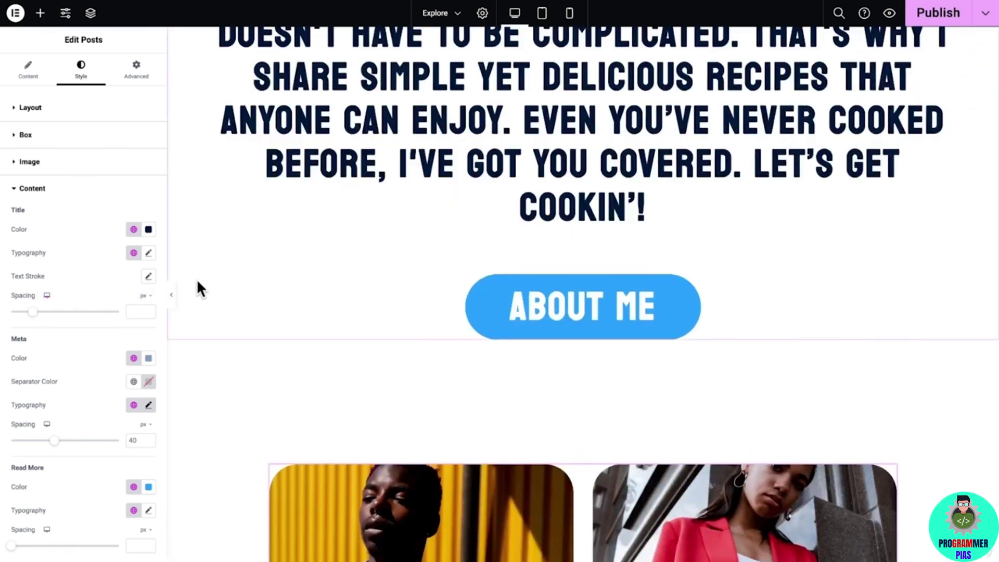
Review all the post cards in the blog grid and publish the page.
{"action": "scroll", "coordinate": [198, 282], "scroll_direction": "down", "scroll_amount": 4}
{"action": "scroll", "coordinate": [197, 282], "scroll_direction": "down", "scroll_amount": 8}
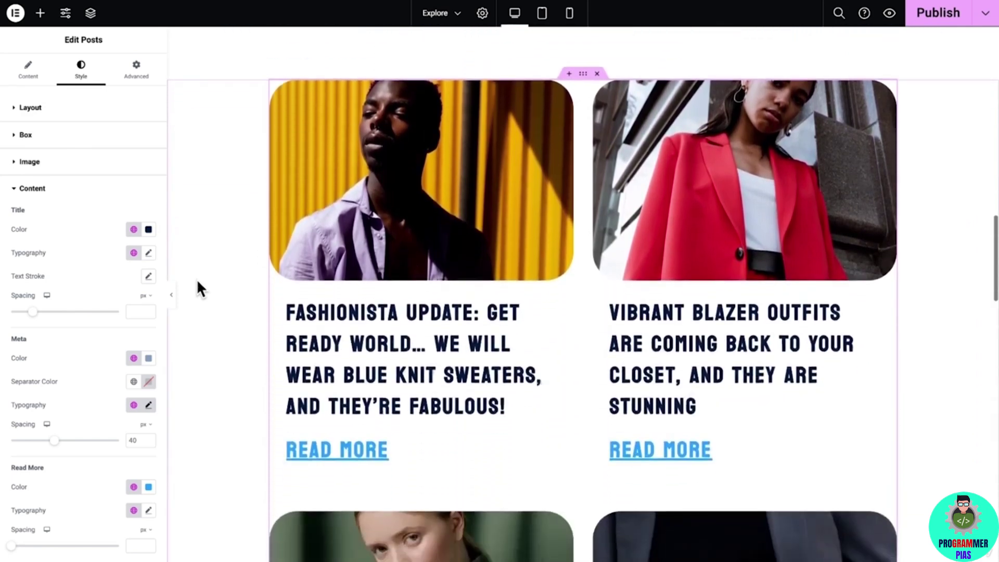
{"action": "scroll", "coordinate": [197, 282], "scroll_direction": "down", "scroll_amount": 8}
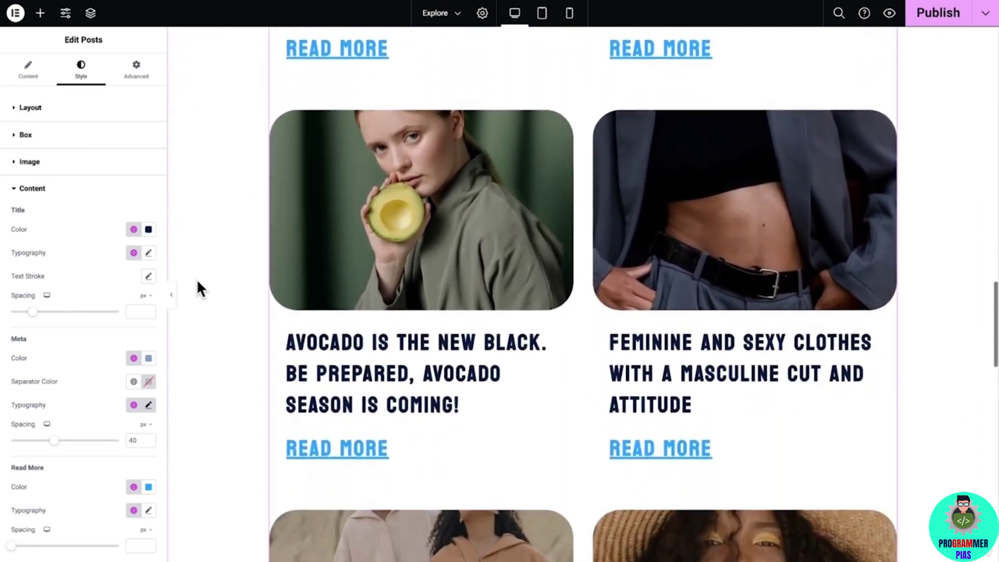
{"action": "scroll", "coordinate": [197, 281], "scroll_direction": "down", "scroll_amount": 8}
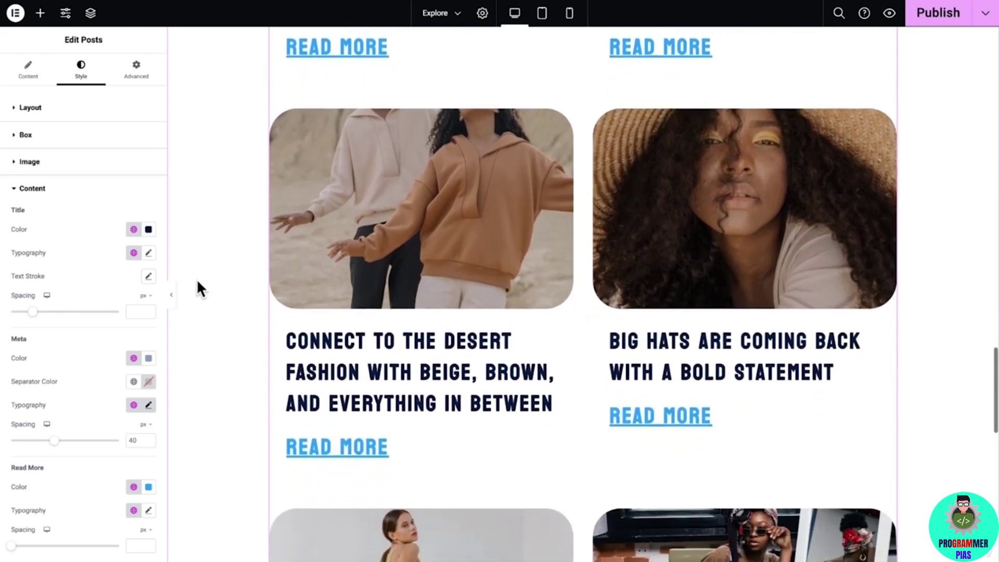
{"action": "scroll", "coordinate": [197, 281], "scroll_direction": "down", "scroll_amount": 2}
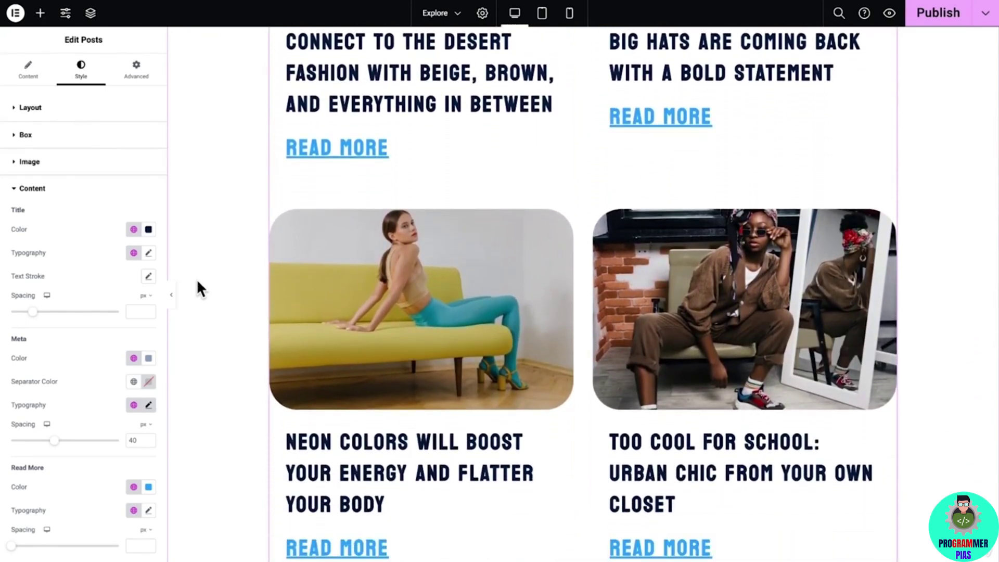
{"action": "left_click", "coordinate": [927, 20]}
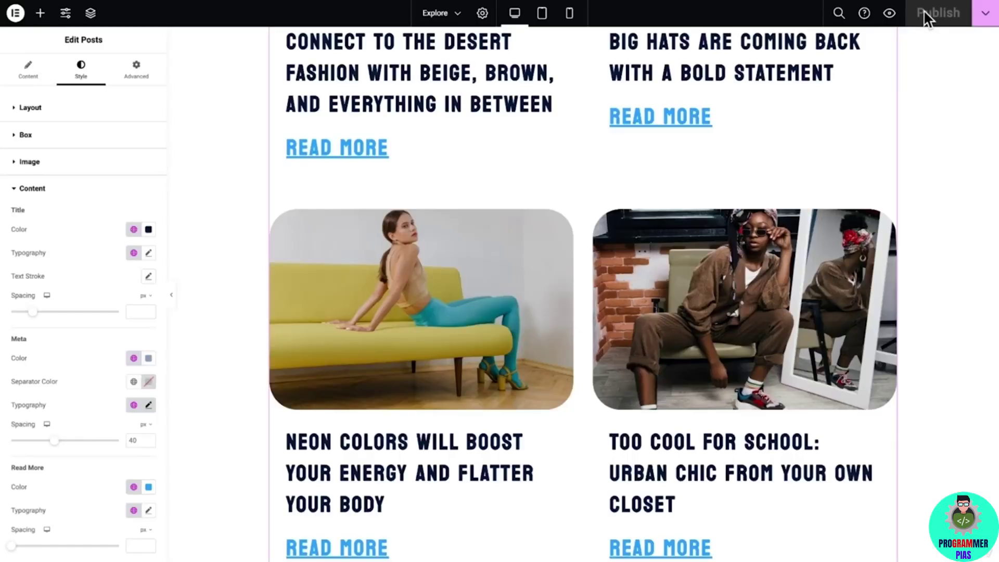
Search the site for 'about' and open the About Me page in the editor.
{"action": "left_click", "coordinate": [839, 13]}
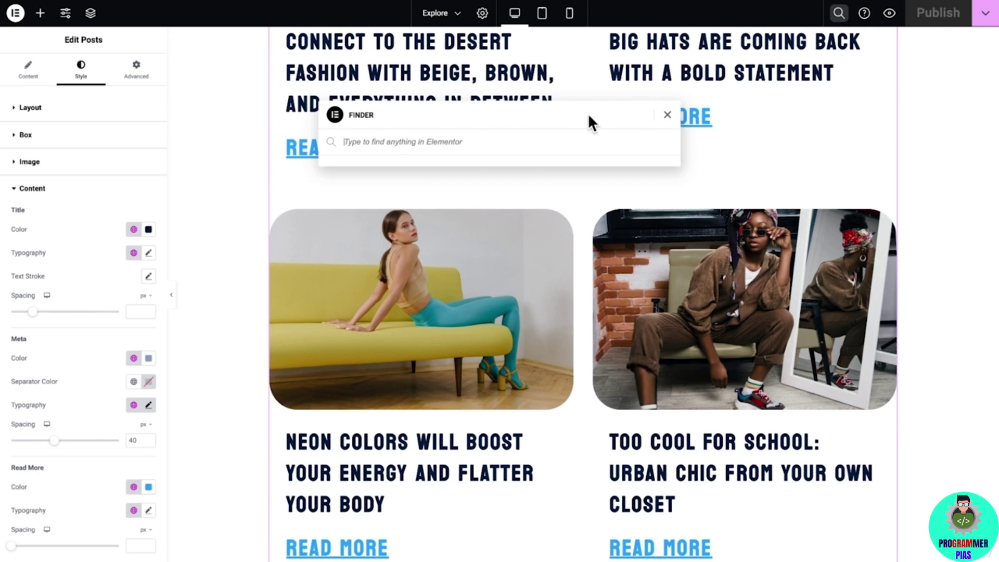
{"action": "type", "text": "about"}
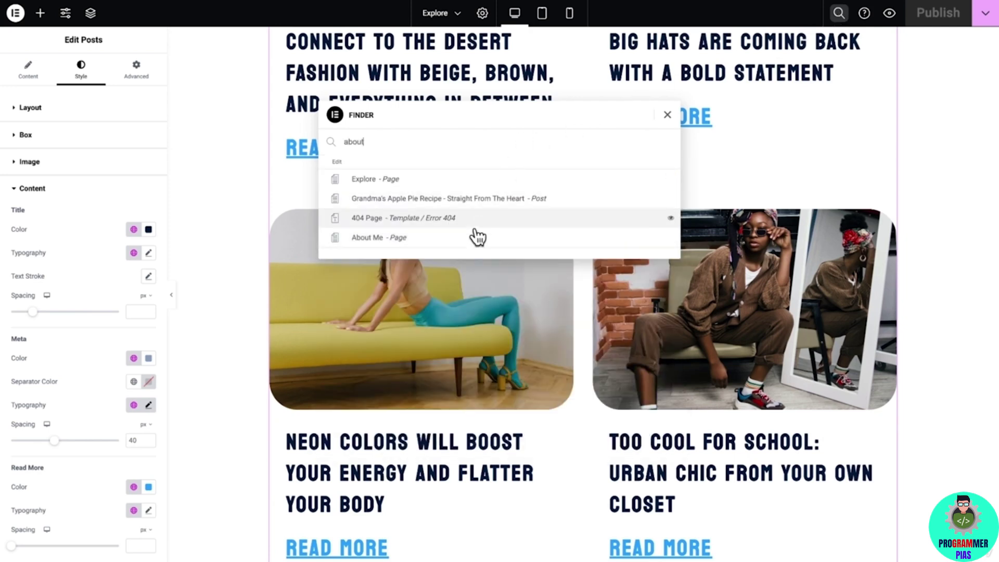
{"action": "left_click", "coordinate": [474, 238]}
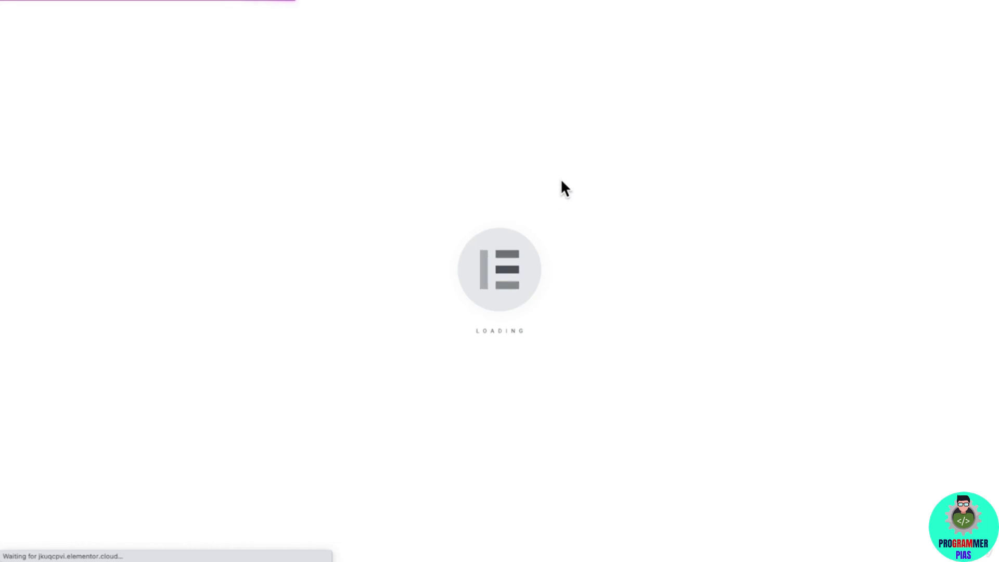
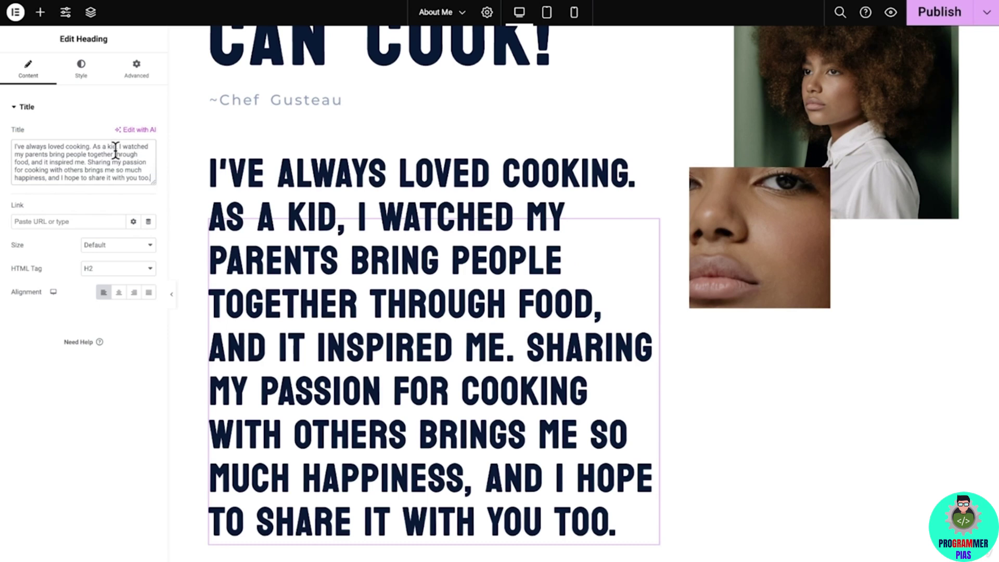
Replace the right portrait with the gabriel-vega-hero-about.jpg photo.
{"action": "scroll", "coordinate": [677, 105], "scroll_direction": "up", "scroll_amount": 3}
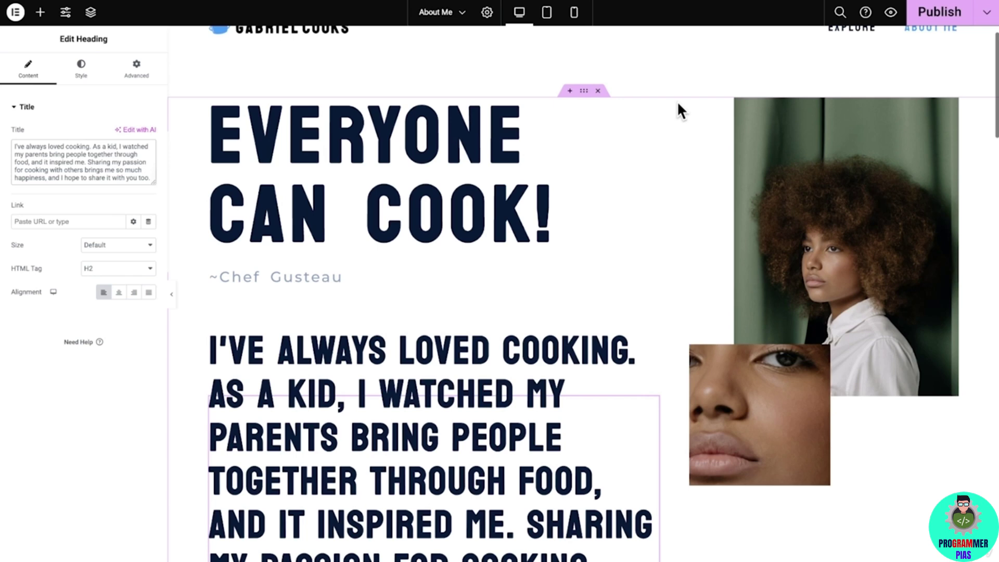
{"action": "left_click", "coordinate": [825, 136]}
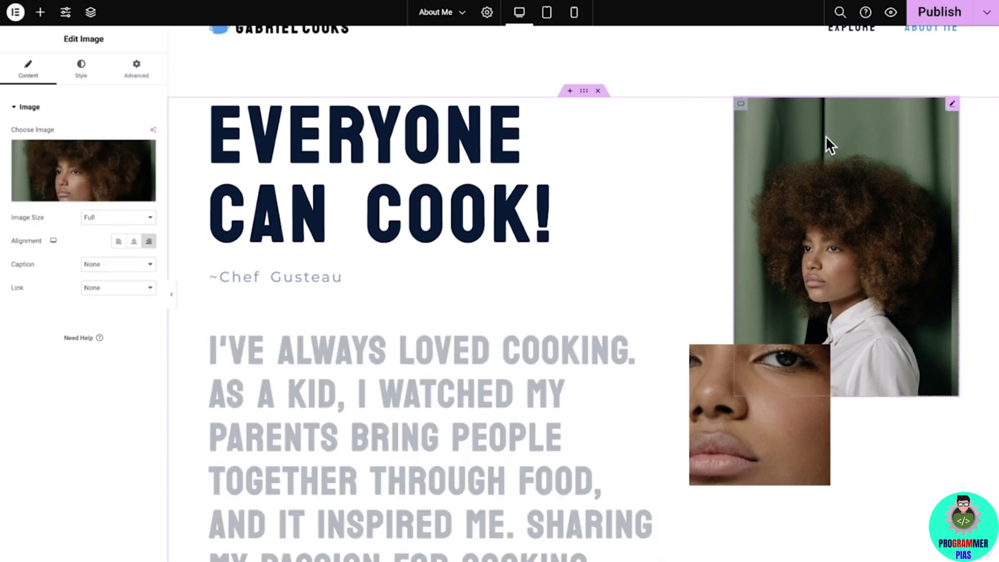
{"action": "left_click", "coordinate": [128, 166]}
{"action": "left_click", "coordinate": [501, 238]}
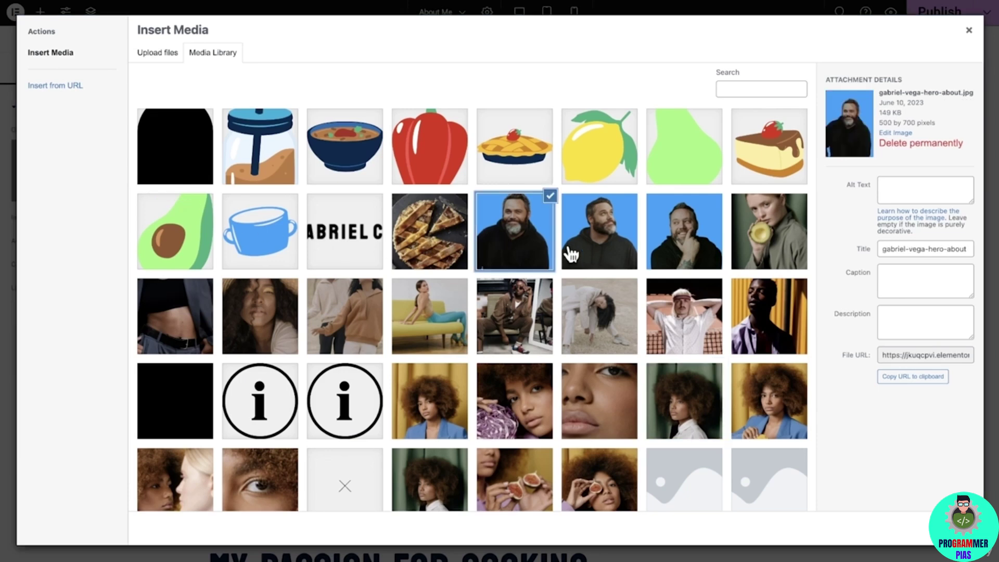
{"action": "left_click", "coordinate": [952, 528]}
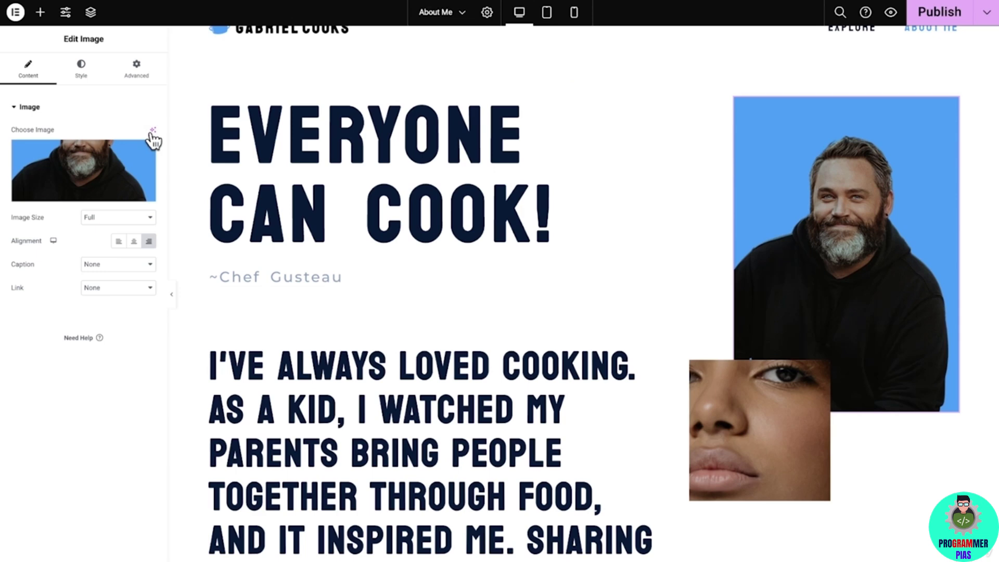
Unlink the image's border radius and set its top and right corners to 300.
{"action": "left_click", "coordinate": [81, 69]}
{"action": "left_click", "coordinate": [149, 372]}
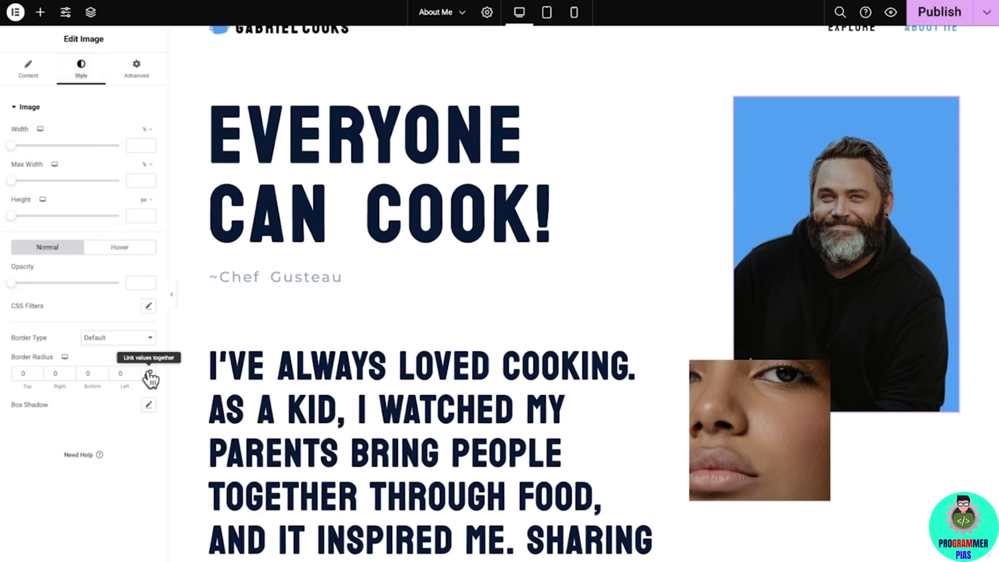
{"action": "left_click", "coordinate": [33, 372]}
{"action": "type", "text": "300"}
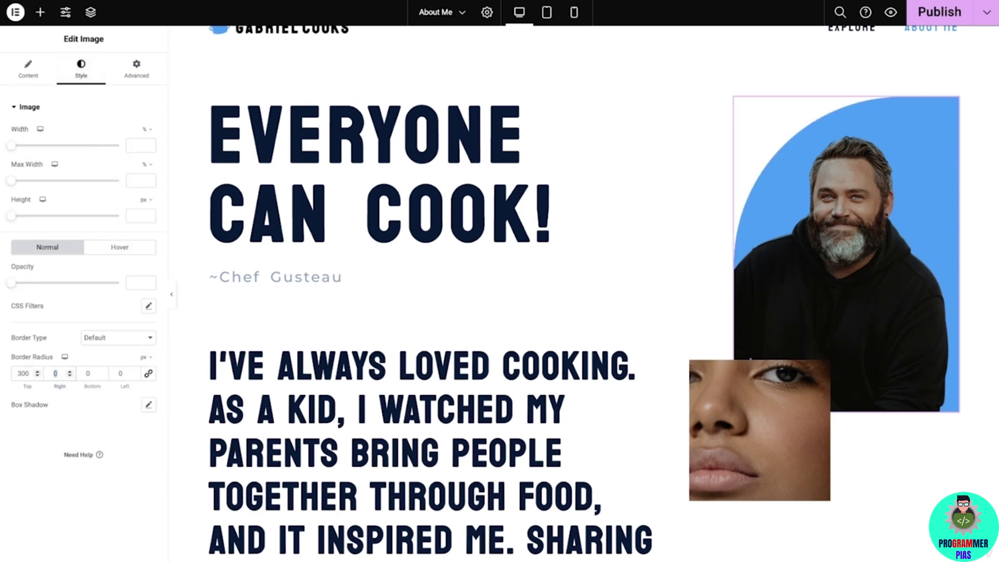
{"action": "type", "text": "300"}
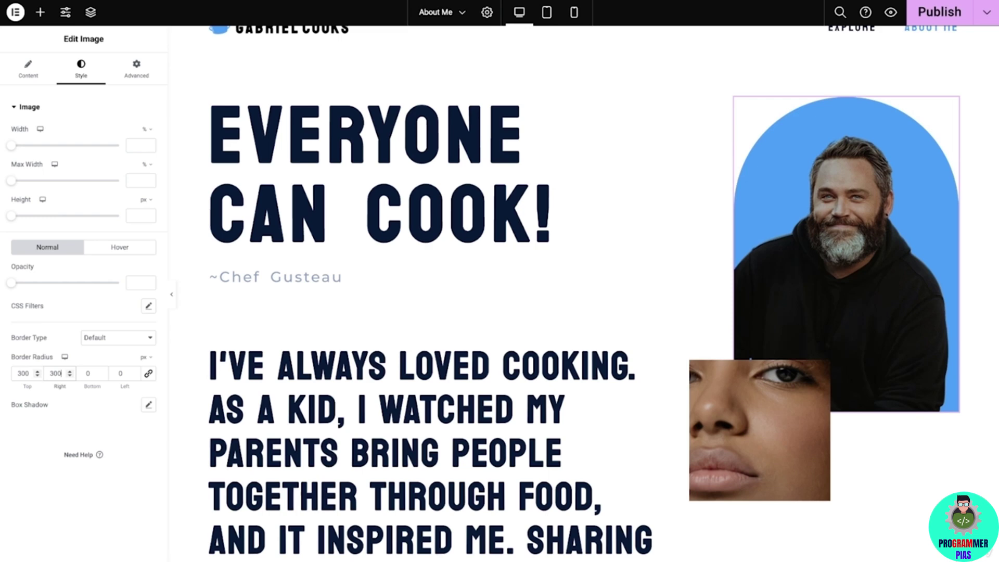
{"action": "left_click", "coordinate": [746, 407]}
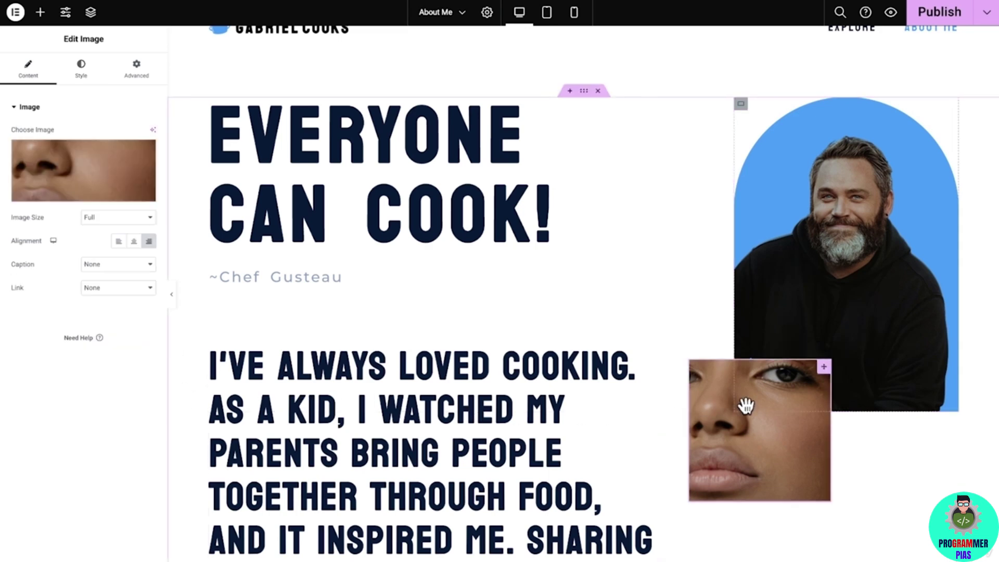
Swap the lower face photo for flame-smoothie.svg at 45% width, centered.
{"action": "left_click", "coordinate": [106, 170]}
{"action": "left_click", "coordinate": [261, 150]}
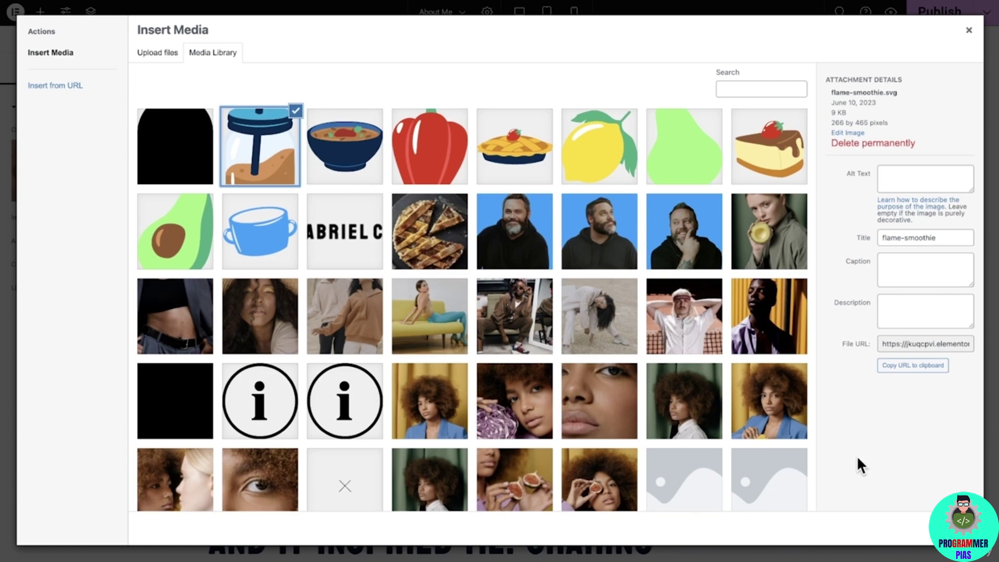
{"action": "left_click", "coordinate": [947, 528]}
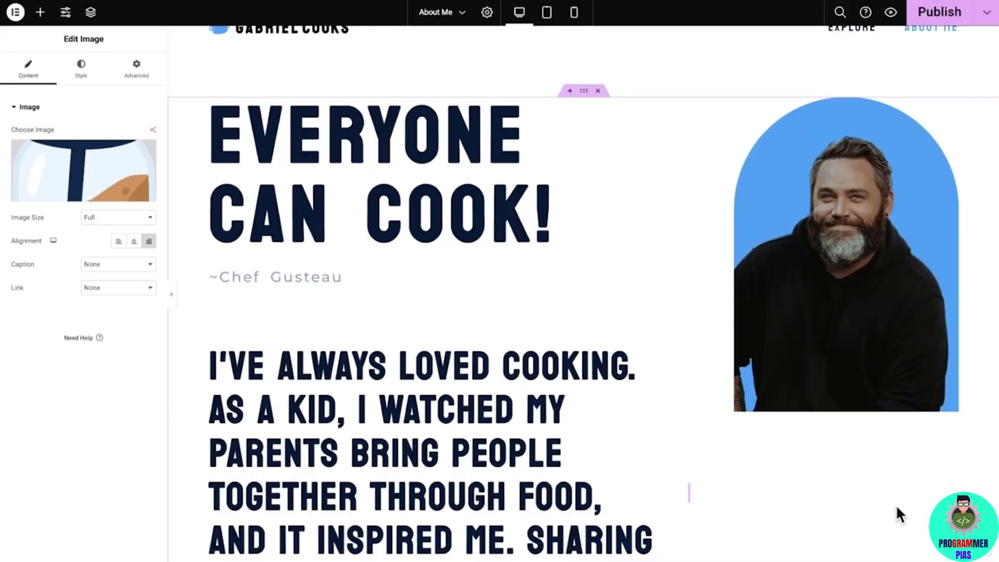
{"action": "left_click", "coordinate": [81, 69]}
{"action": "left_click", "coordinate": [136, 145]}
{"action": "type", "text": "45"}
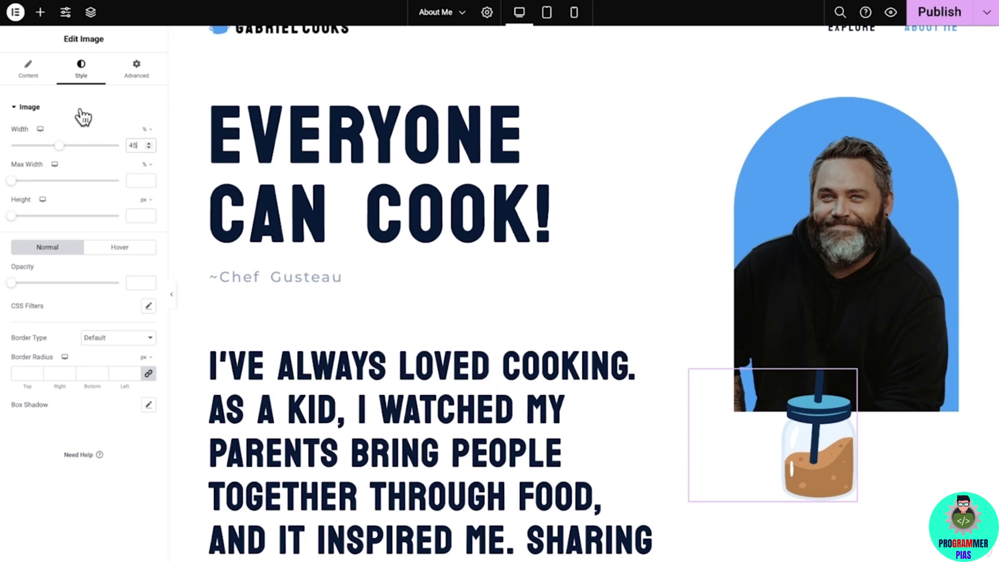
{"action": "left_click", "coordinate": [29, 70]}
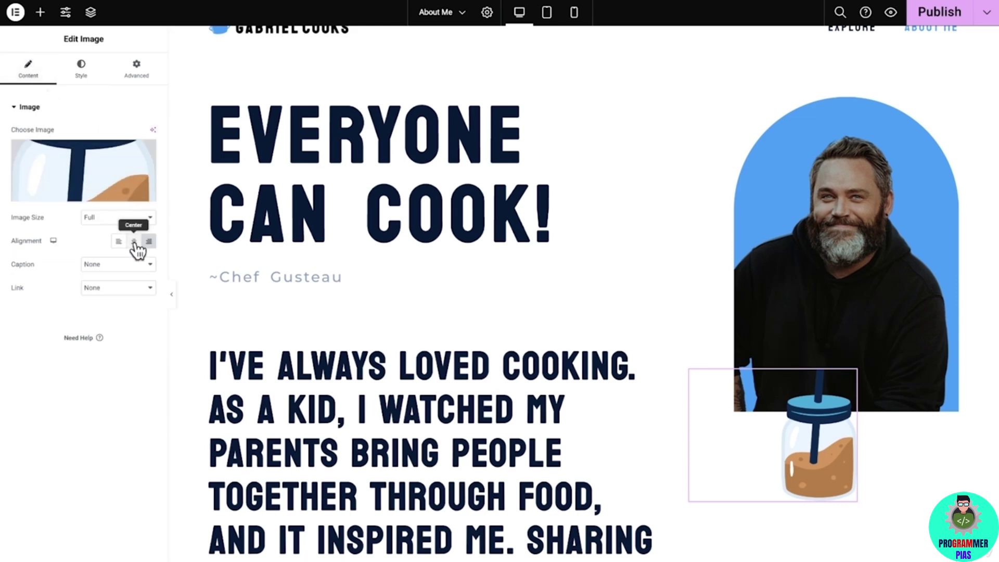
{"action": "left_click", "coordinate": [135, 242]}
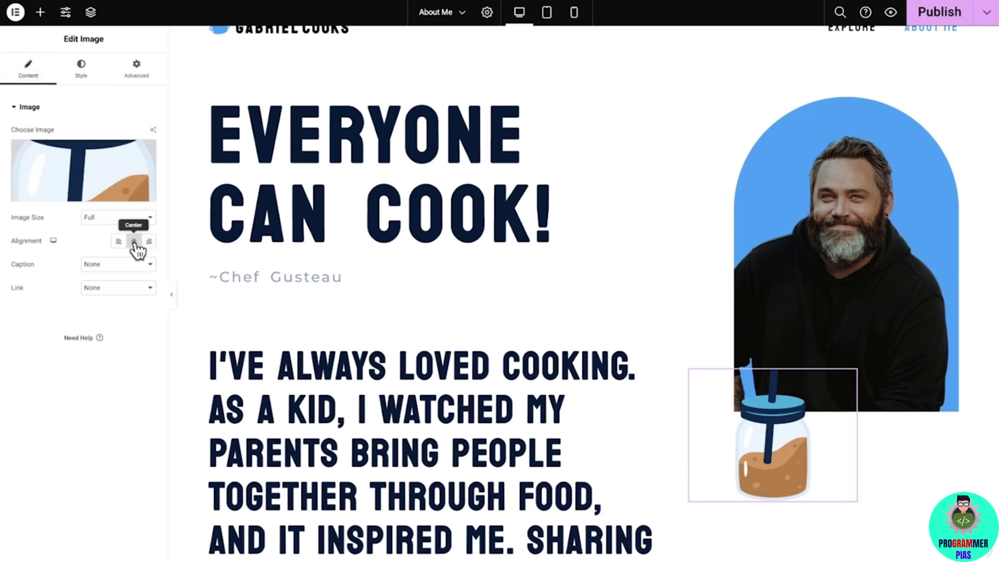
Offset the smoothie jar to -150 horizontally and -60 vertically.
{"action": "left_click", "coordinate": [136, 71]}
{"action": "scroll", "coordinate": [135, 109], "scroll_direction": "down", "scroll_amount": 3}
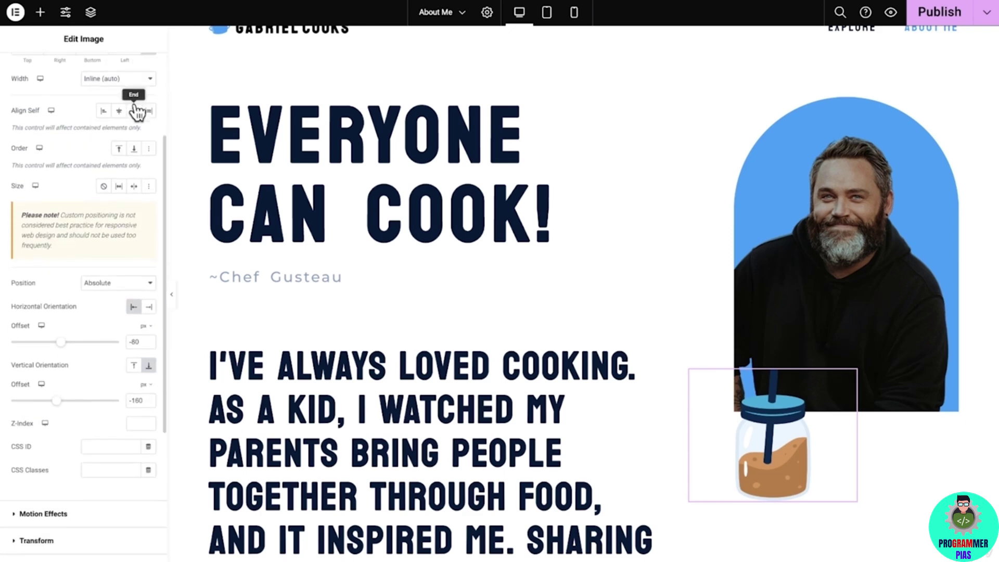
{"action": "scroll", "coordinate": [136, 111], "scroll_direction": "down", "scroll_amount": 2}
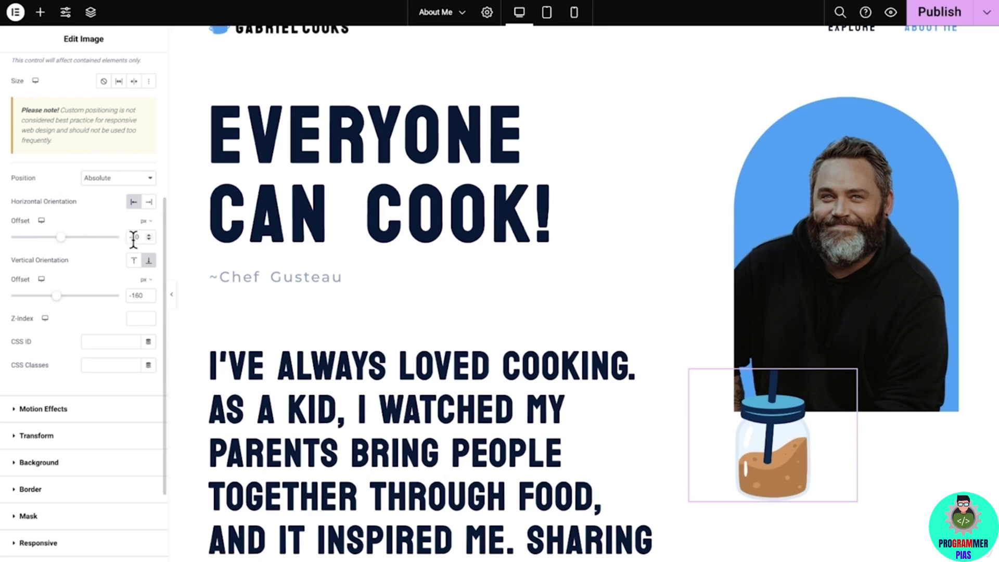
{"action": "type", "text": "-150"}
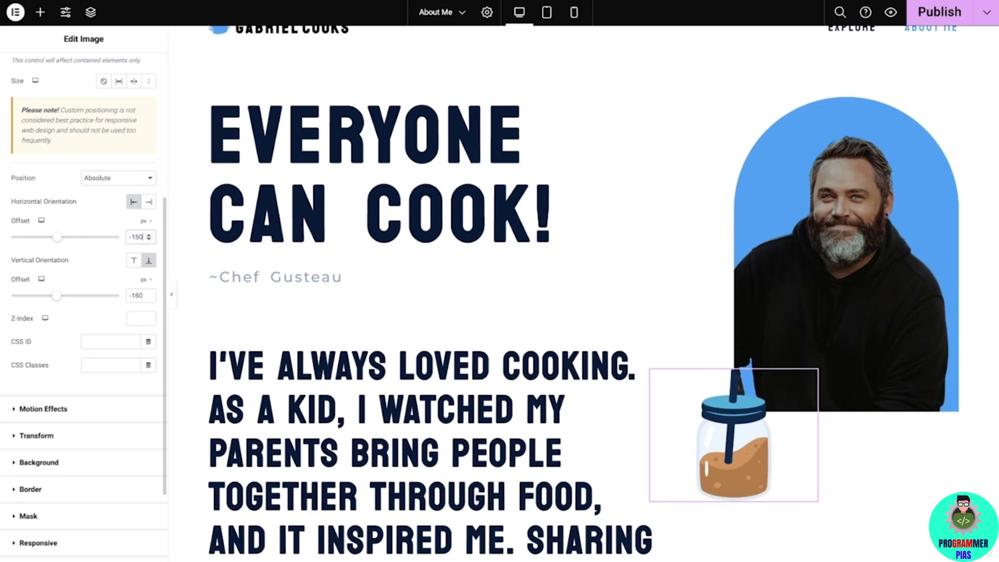
{"action": "triple_click", "coordinate": [133, 295]}
{"action": "type", "text": "-60"}
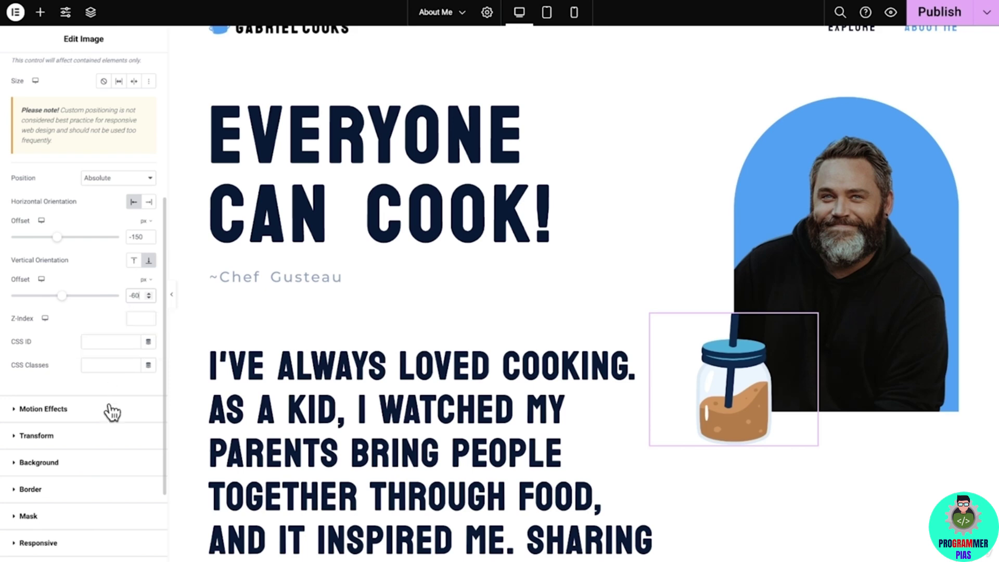
Rotate the jar -10 degrees and preview the page at tablet size.
{"action": "left_click", "coordinate": [108, 439]}
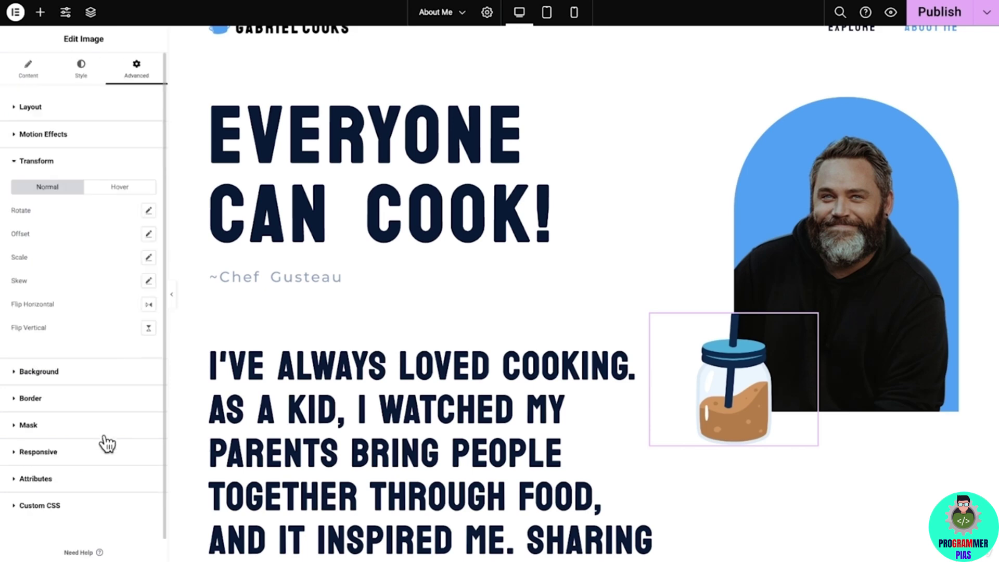
{"action": "left_click", "coordinate": [149, 212]}
{"action": "left_click", "coordinate": [134, 252]}
{"action": "type", "text": "-10"}
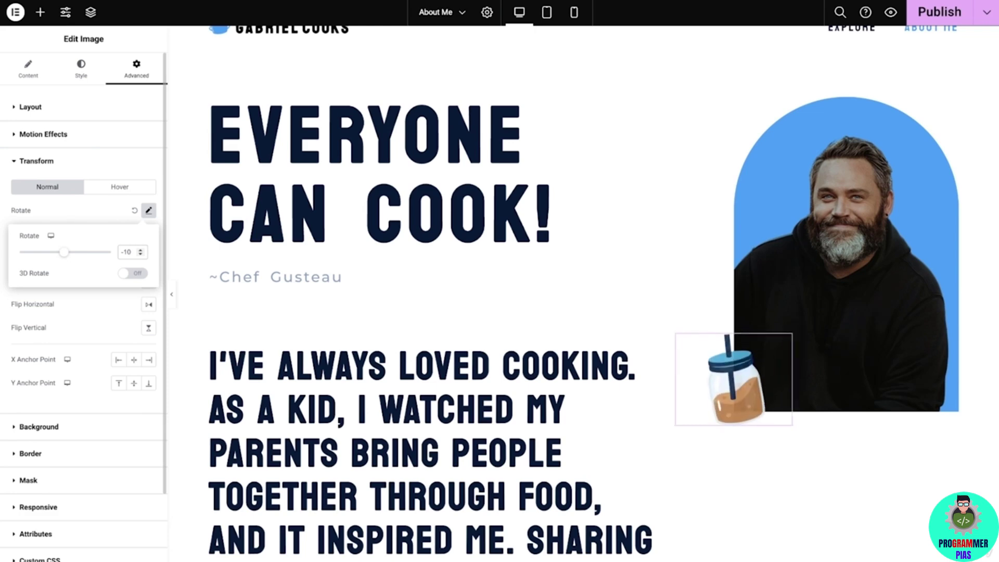
{"action": "left_click", "coordinate": [149, 211]}
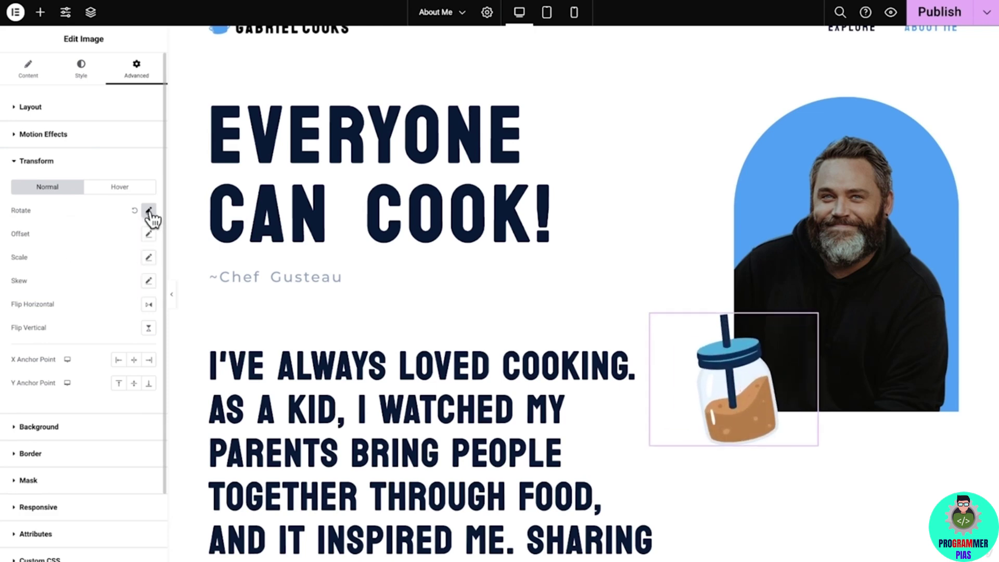
{"action": "left_click", "coordinate": [547, 14]}
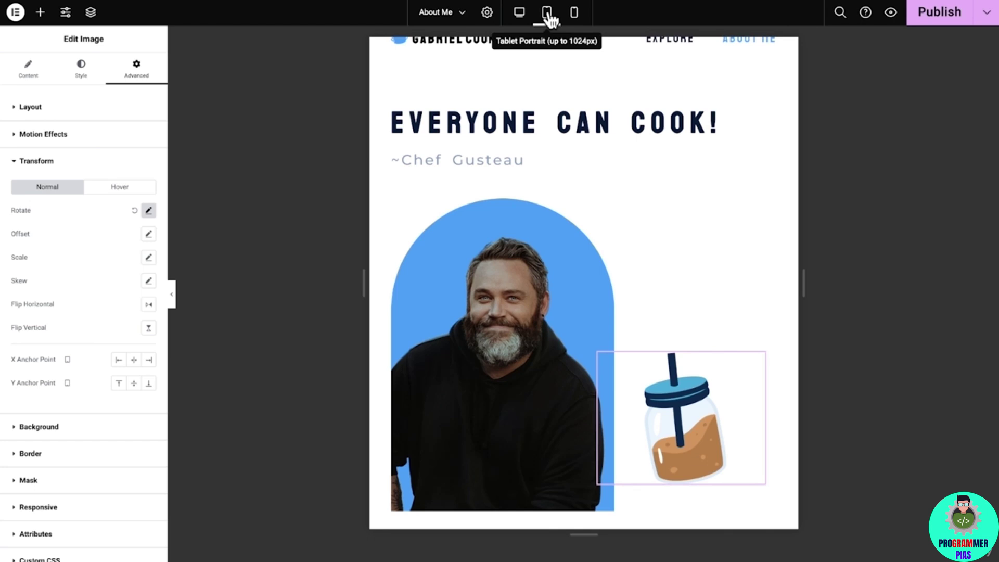
Set the jar's tablet alignment to Left, then go back to desktop view.
{"action": "left_click", "coordinate": [33, 70]}
{"action": "left_click", "coordinate": [120, 243]}
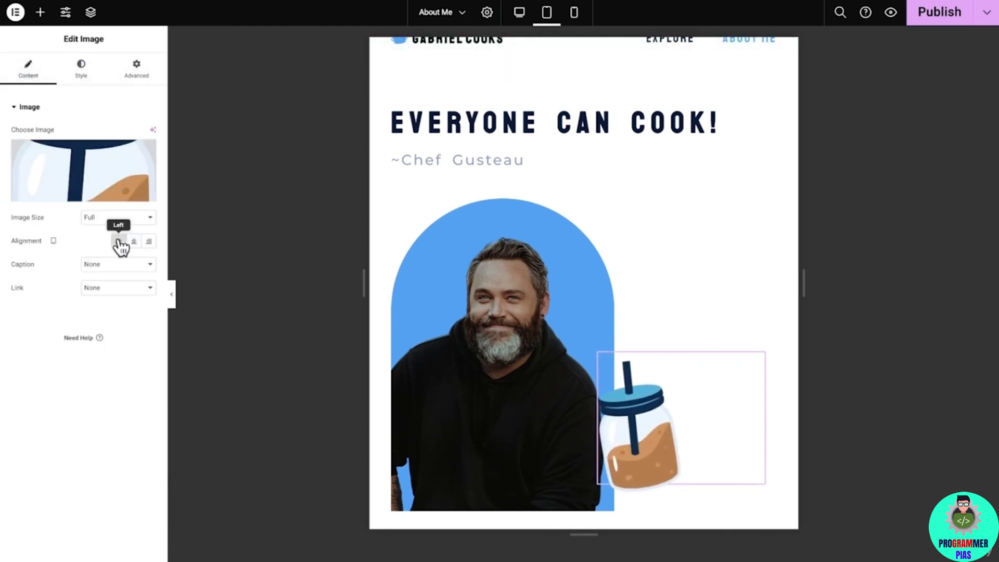
{"action": "left_click", "coordinate": [521, 13]}
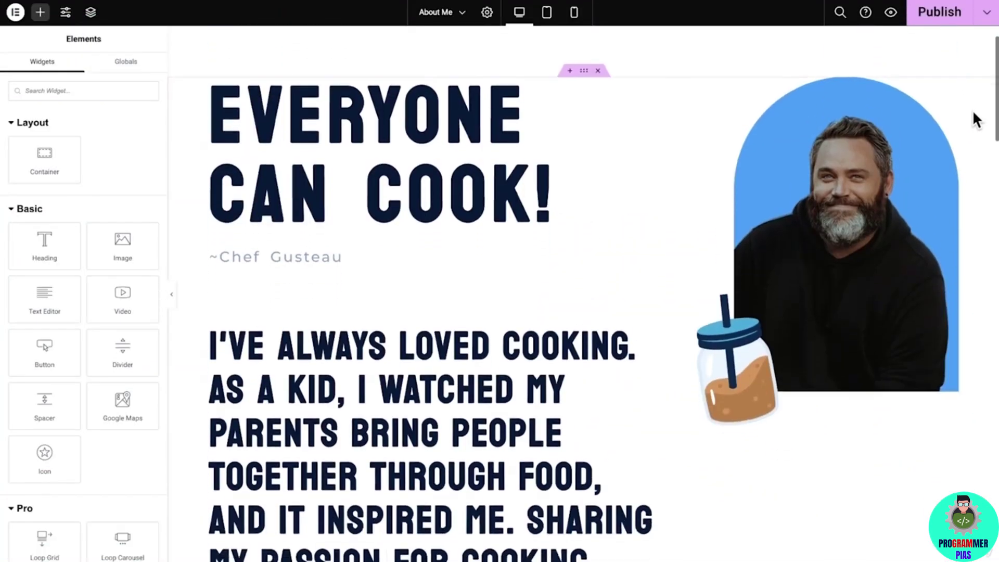
Replace the DO WHATEVER YOU WANT heading and the FOOD BRINGS PEOPLE TOGETHER paragraph with new copy.
{"action": "scroll", "coordinate": [977, 119], "scroll_direction": "down", "scroll_amount": 8}
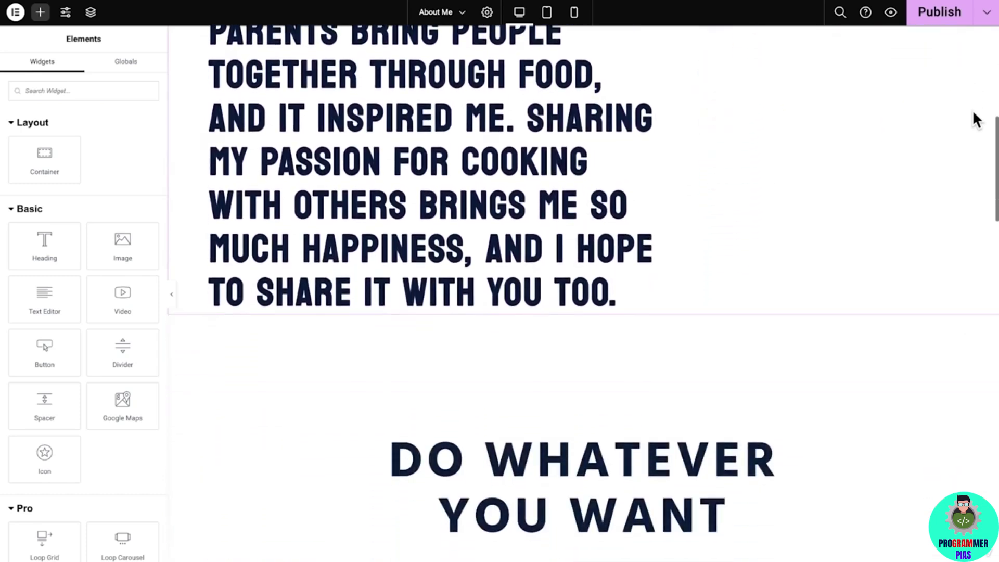
{"action": "scroll", "coordinate": [976, 120], "scroll_direction": "down", "scroll_amount": 8}
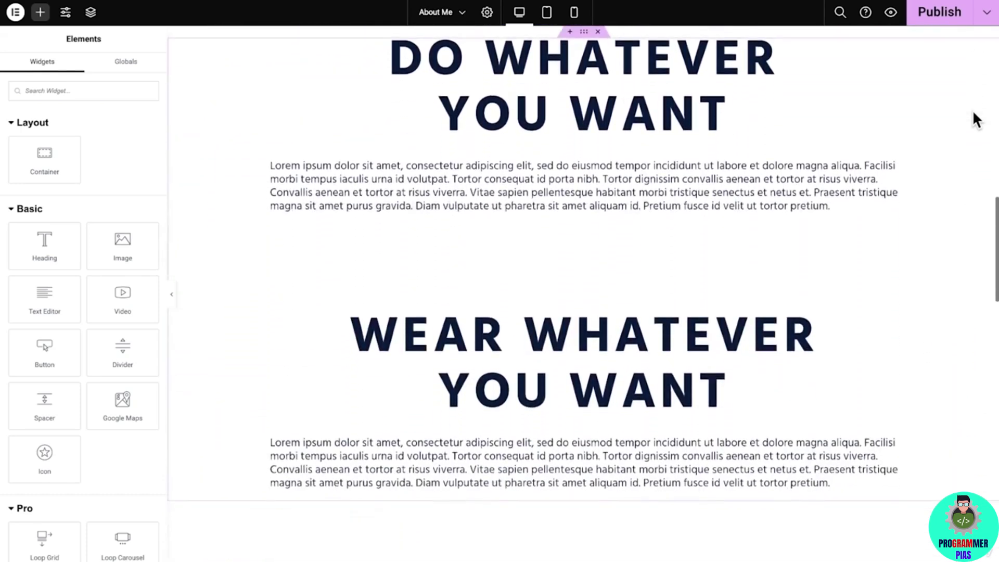
{"action": "scroll", "coordinate": [976, 119], "scroll_direction": "down", "scroll_amount": 8}
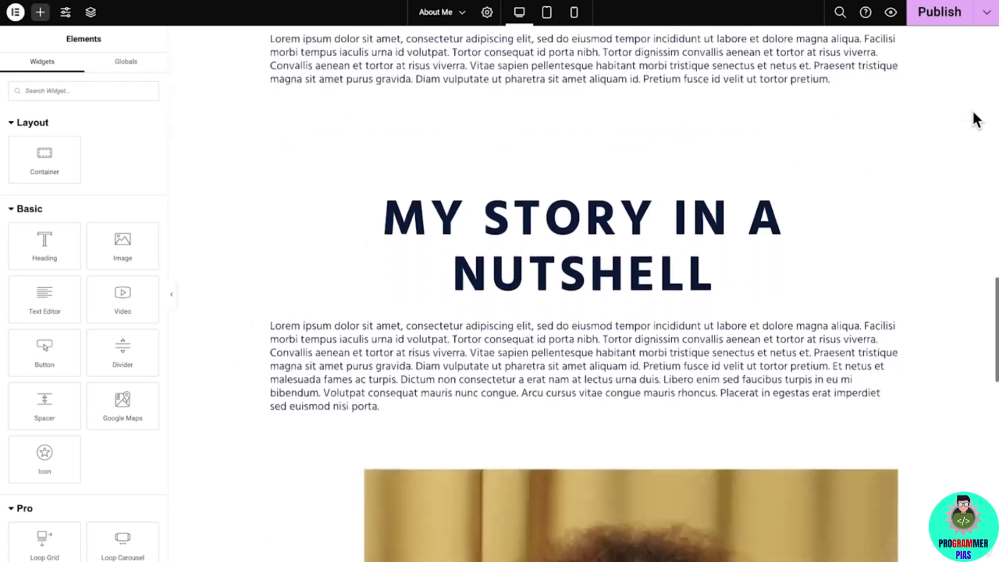
{"action": "scroll", "coordinate": [976, 120], "scroll_direction": "up", "scroll_amount": 4}
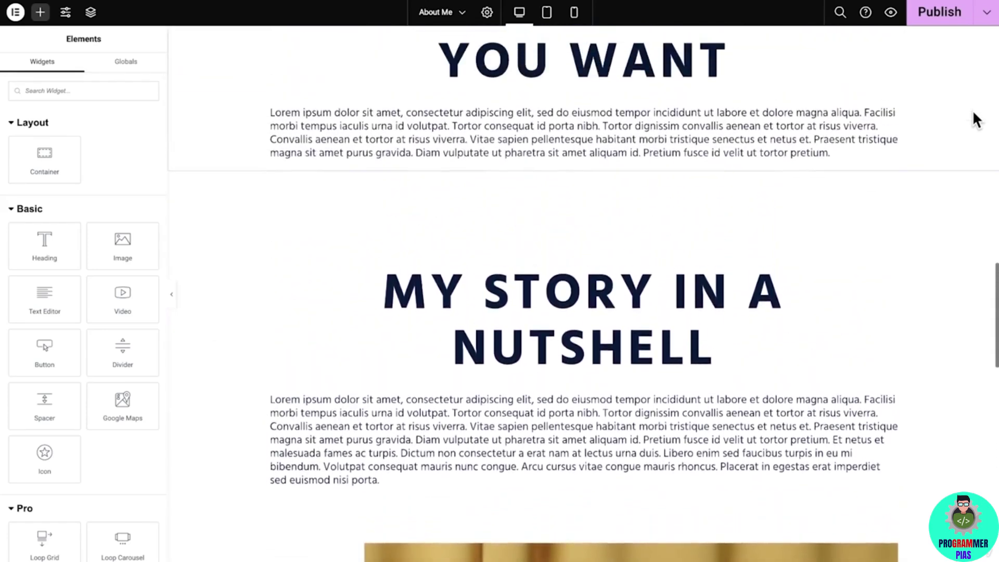
{"action": "scroll", "coordinate": [976, 120], "scroll_direction": "up", "scroll_amount": 7}
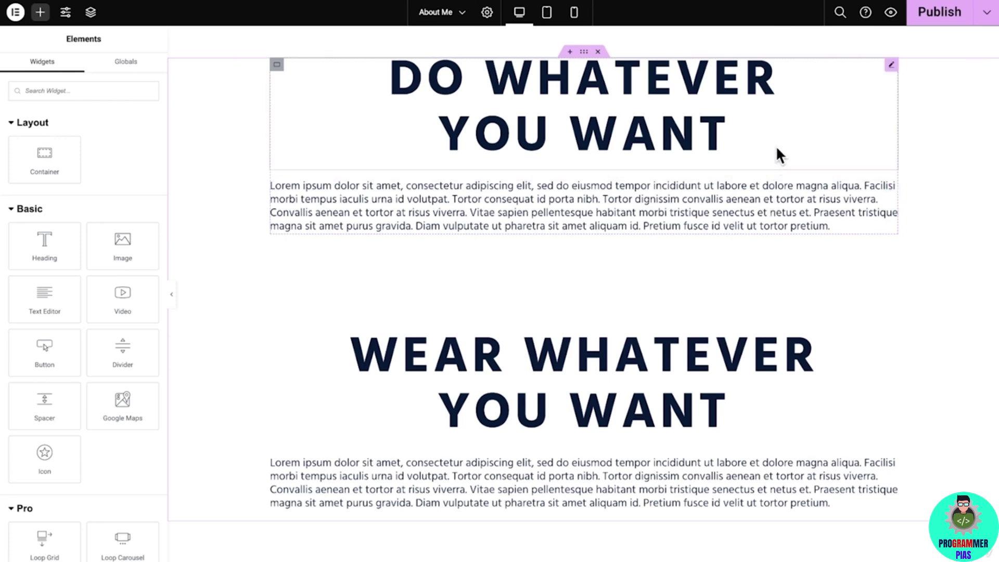
{"action": "left_click", "coordinate": [786, 109]}
{"action": "left_click", "coordinate": [120, 151]}
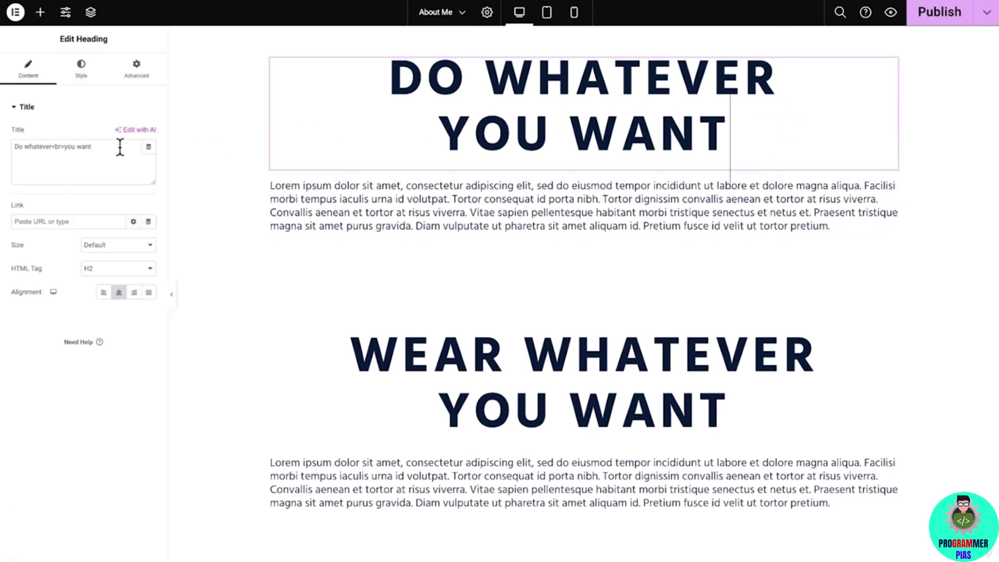
{"action": "key", "text": "ctrl+a"}
{"action": "type", "text": "Food brings<br>people together"}
{"action": "left_click", "coordinate": [332, 195]}
{"action": "left_click", "coordinate": [105, 239]}
{"action": "key", "text": "ctrl+a"}
{"action": "type", "text": "That’s what I’ve always believed. My passion for cooking began in my childhood, watching my parents cook and seeing how it brought our family and friends together. As I grew up, I started experimenting with different flavors and techniques, always eager to learn more. But it’s not just about the food itself. It’s about the experience of sharing it with others. There’s something special about sitting down at a table with loved ones, enjoying a delicious meal and creating memories. That’s what I hope to share with you through this blog – my love for food and the joy of bringing people together."}
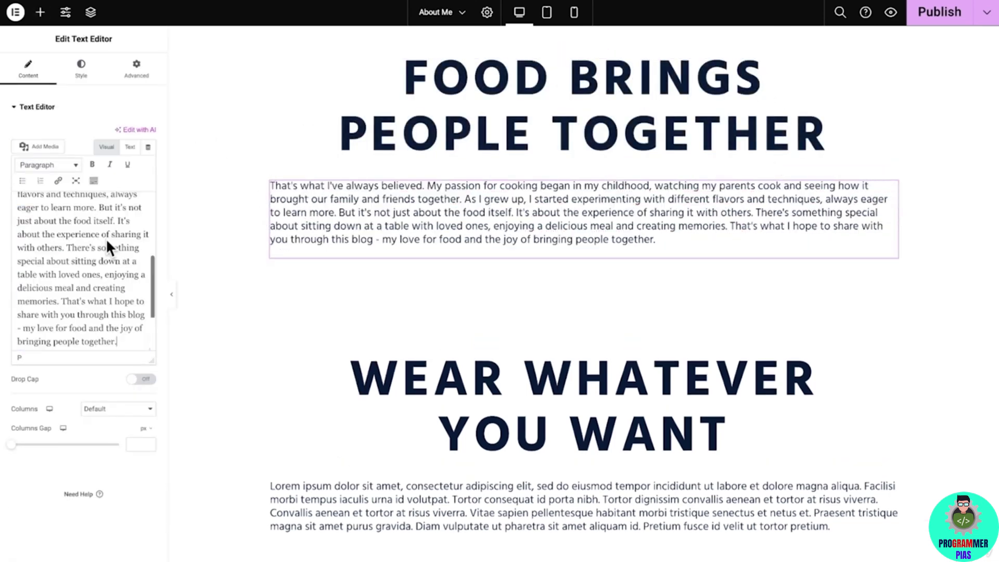
Change the next heading to 'Cook What You Love' and paste its 'My love for cooking' paragraph.
{"action": "left_click", "coordinate": [397, 364]}
{"action": "left_click", "coordinate": [98, 154]}
{"action": "key", "text": "ctrl+a"}
{"action": "type", "text": "Cook what<br>you love"}
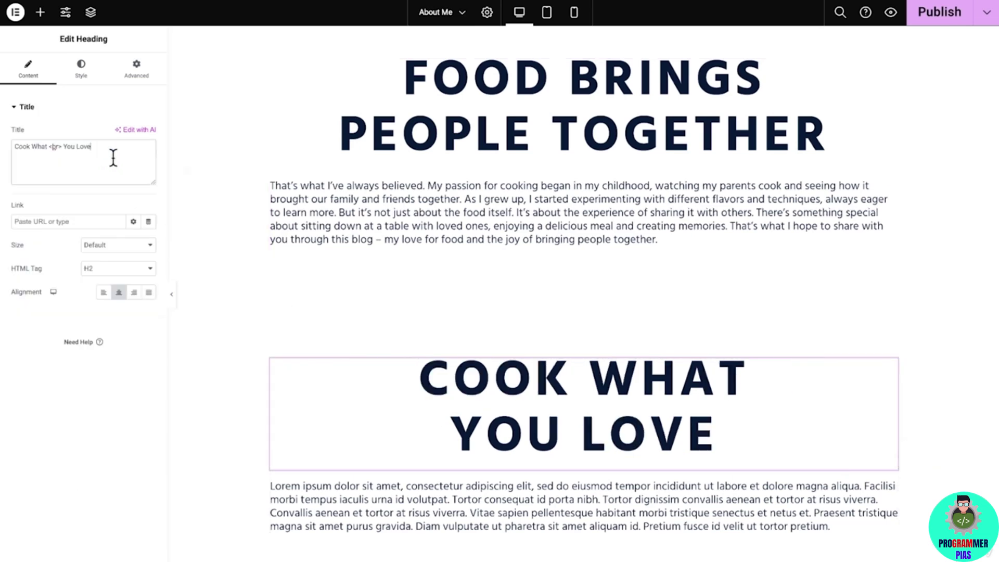
{"action": "scroll", "coordinate": [217, 152], "scroll_direction": "down", "scroll_amount": 4}
{"action": "left_click", "coordinate": [281, 281]}
{"action": "left_click", "coordinate": [110, 270]}
{"action": "key", "text": "ctrl+a"}
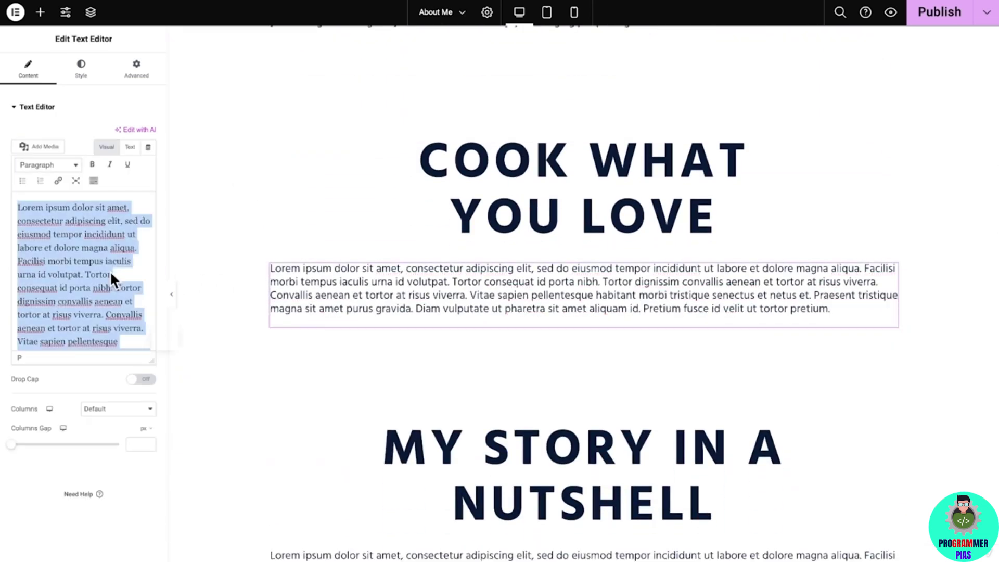
{"action": "type", "text": "My love for cooking began in my childhood watching my parents cook, seeing how it brought our family and friends together. As I grew up, I experimented with different flavors and techniques, always eager to learn more. It's not just about the food itself; it's the experience of sharing it with others. There's something special about sitting down with loved ones, enjoying a delicious meal and creating memories. That's why I started this blog – to share my love for food and the joy it brings. Let's cook together and create new memories!"}
Adjust the MY STORY IN A NUTSHELL heading and paste its 'I've always loved cooking' paragraph.
{"action": "scroll", "coordinate": [223, 270], "scroll_direction": "down", "scroll_amount": 4}
{"action": "left_click", "coordinate": [229, 268]}
{"action": "left_click", "coordinate": [57, 147]}
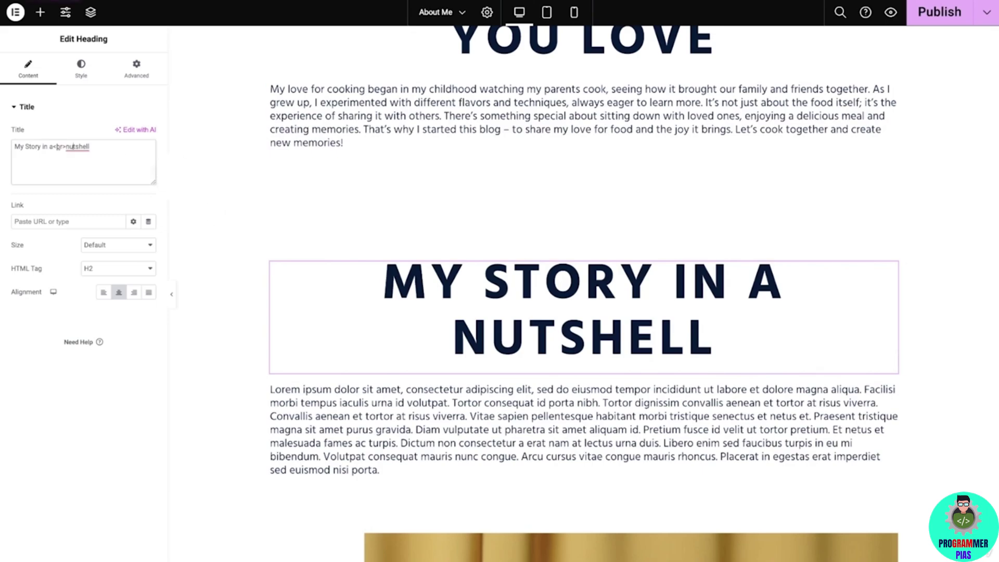
{"action": "left_click", "coordinate": [322, 432]}
{"action": "left_click", "coordinate": [84, 261]}
{"action": "key", "text": "ctrl+a"}
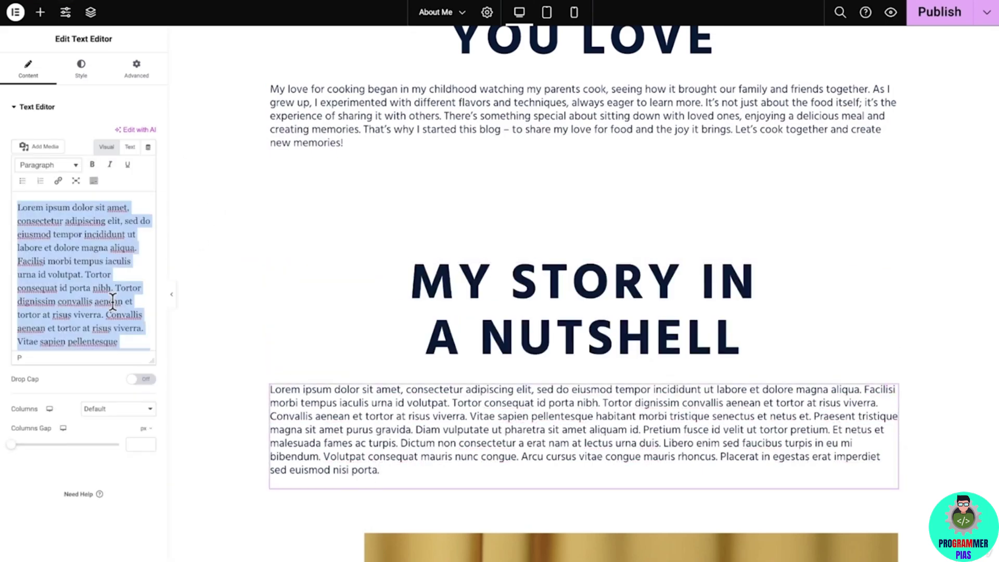
{"action": "type", "text": "I've always loved cooking, but it wasn't until a few years ago that I discovered my passion for sharing my love for food with others. At the time, I was struggling to find my place in the world, feeling unfulfilled by my job and unsure of my purpose. But then I started making cooking videos on social media, just for fun, and I was blown away by the response. People from all over the world were reaching out to me, thanking me for inspiring them to try new recipes and get creative in the kitchen. I knew then that this was what I was meant to do."}
Paste the 'Since then' paragraph below the portrait photos and return to the page top.
{"action": "scroll", "coordinate": [215, 291], "scroll_direction": "down", "scroll_amount": 4}
{"action": "scroll", "coordinate": [215, 292], "scroll_direction": "down", "scroll_amount": 5}
{"action": "left_click", "coordinate": [291, 271]}
{"action": "left_click", "coordinate": [137, 272]}
{"action": "key", "text": "ctrl+a"}
{"action": "type", "text": "Since then, I've poured my heart and soul into my content, always striving to create engaging and informative cooking videos that inspire others to find joy in the kitchen. It's been an incredible journey so far, filled with ups and downs, but I wouldn't have it any other way. I'm so grateful to be able to do what I love every day and connect with people from all walks of life through our shared love of food."}
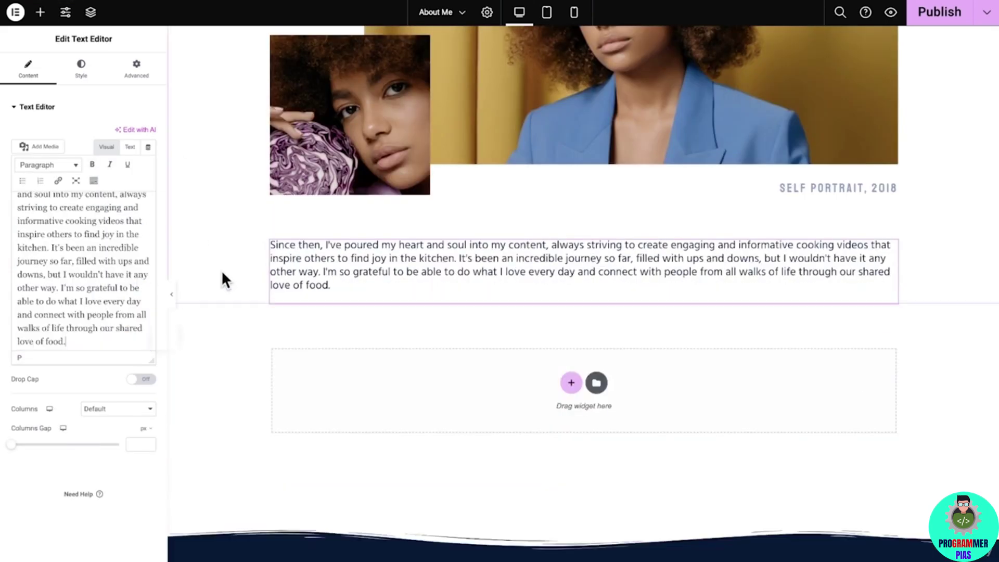
{"action": "scroll", "coordinate": [220, 270], "scroll_direction": "up", "scroll_amount": 1}
{"action": "scroll", "coordinate": [221, 270], "scroll_direction": "up", "scroll_amount": 4}
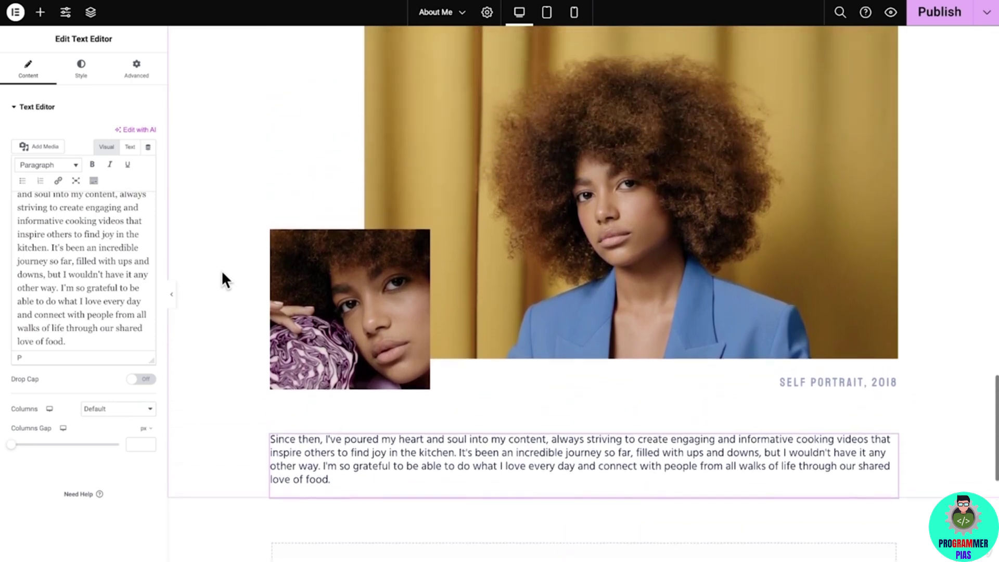
{"action": "scroll", "coordinate": [220, 270], "scroll_direction": "up", "scroll_amount": 4}
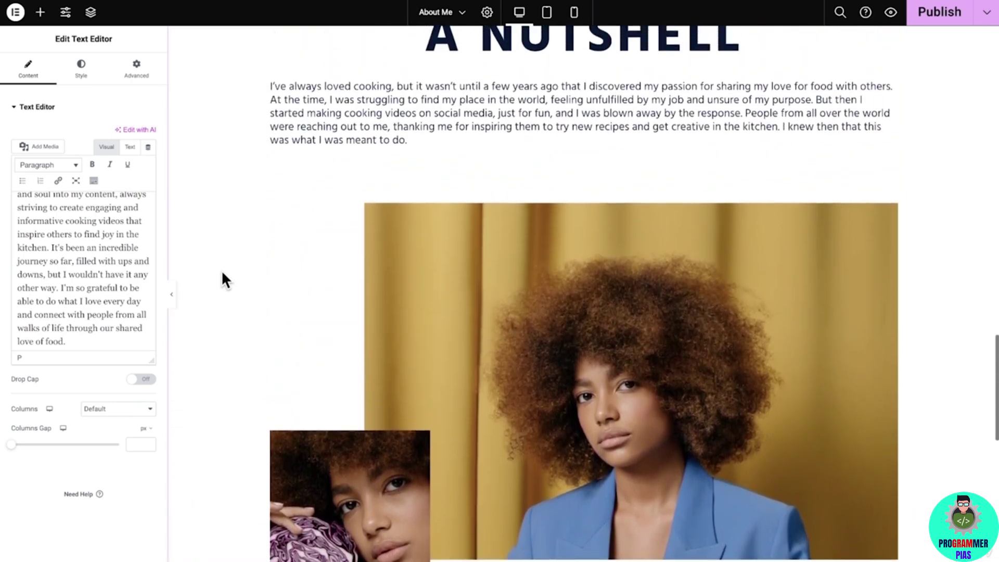
{"action": "scroll", "coordinate": [222, 274], "scroll_direction": "up", "scroll_amount": 4}
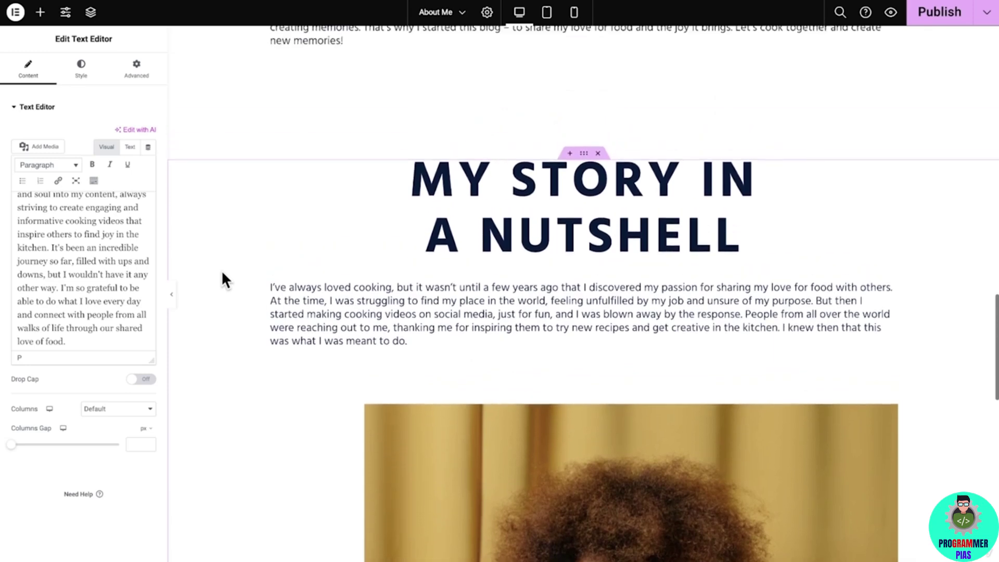
{"action": "scroll", "coordinate": [223, 274], "scroll_direction": "up", "scroll_amount": 4}
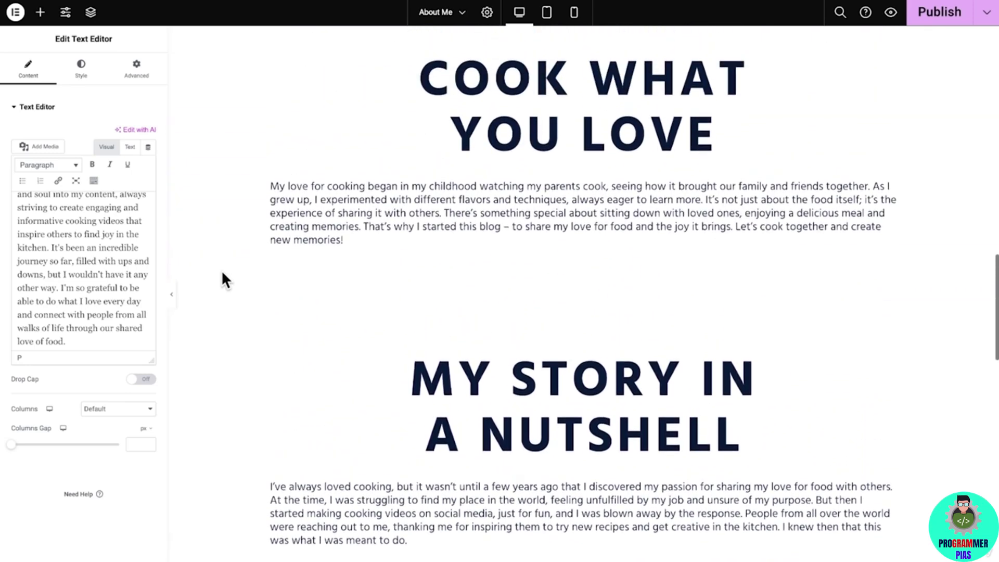
{"action": "scroll", "coordinate": [222, 274], "scroll_direction": "up", "scroll_amount": 4}
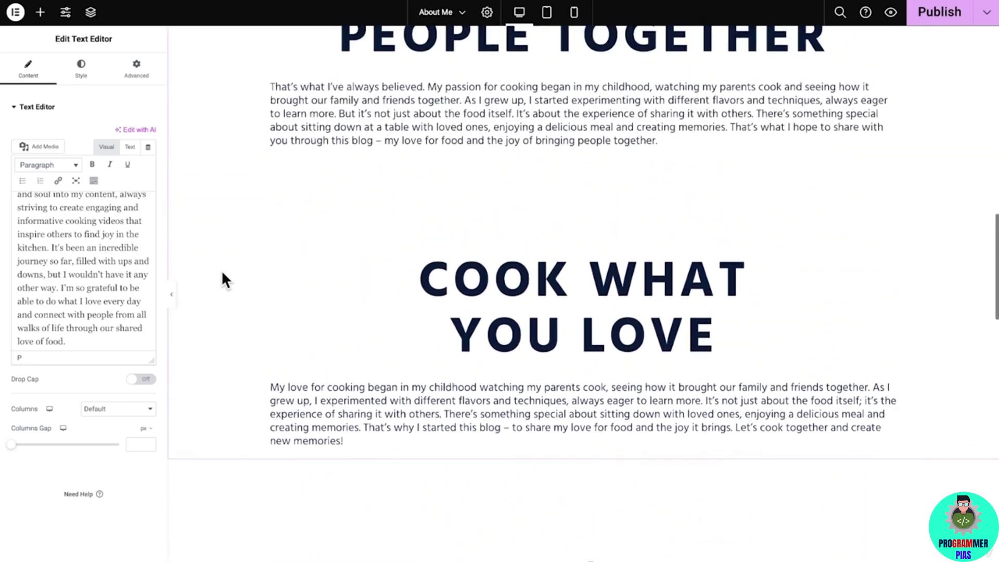
{"action": "scroll", "coordinate": [222, 275], "scroll_direction": "up", "scroll_amount": 1}
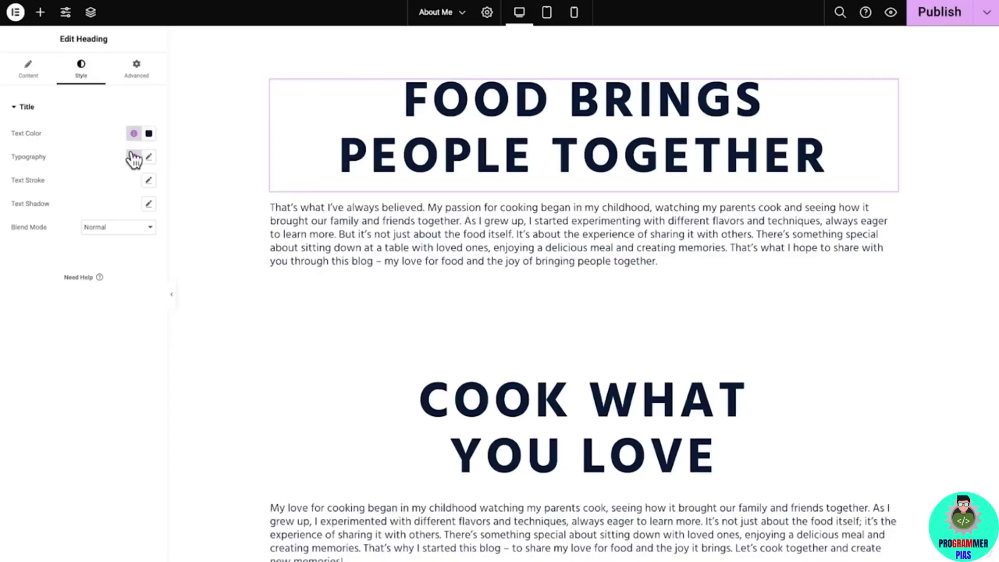
Set the Post Title global font to Staatliches, size 100, word spacing 0.1.
{"action": "left_click", "coordinate": [134, 158]}
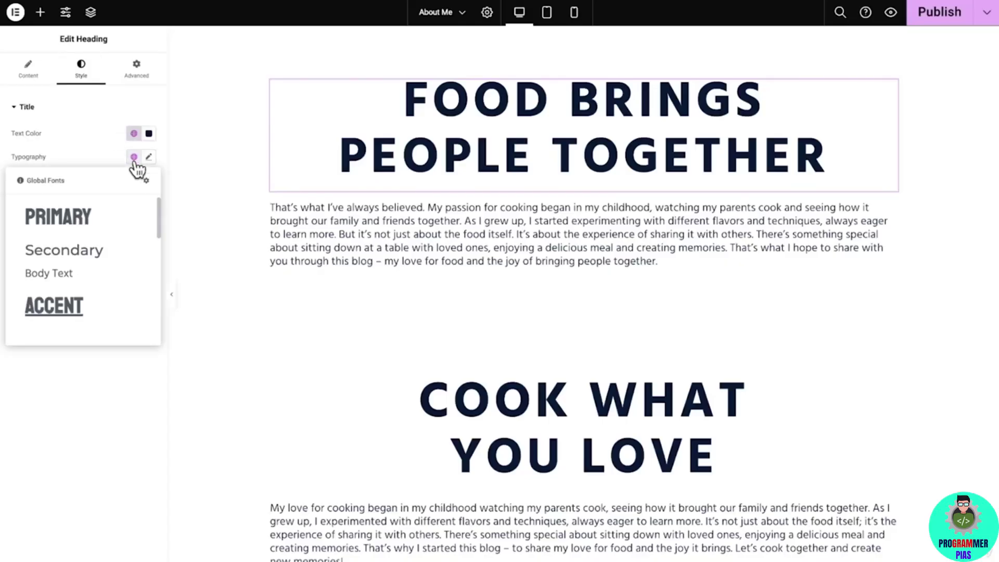
{"action": "left_click", "coordinate": [148, 180]}
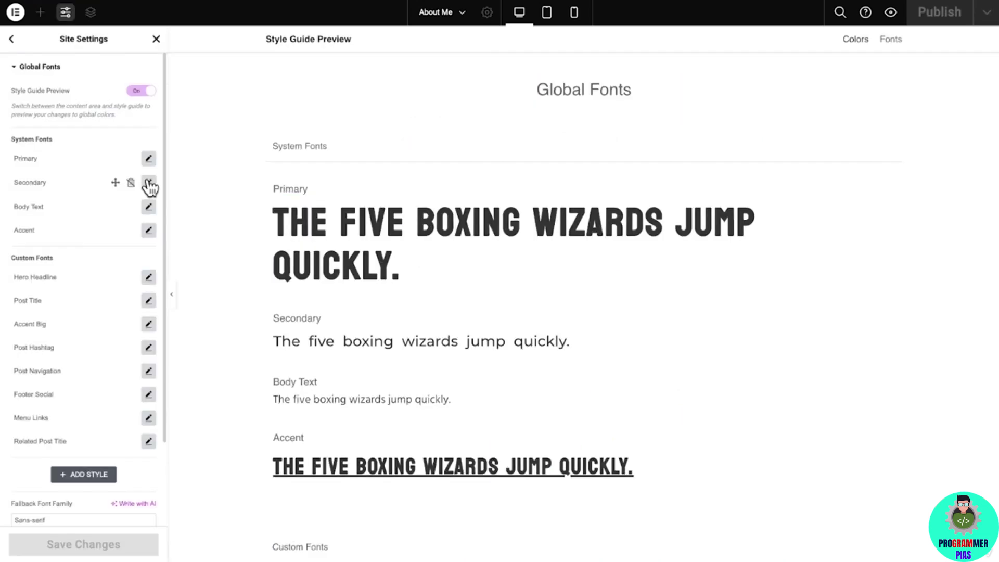
{"action": "left_click", "coordinate": [148, 300]}
{"action": "scroll", "coordinate": [148, 295], "scroll_direction": "down", "scroll_amount": 3}
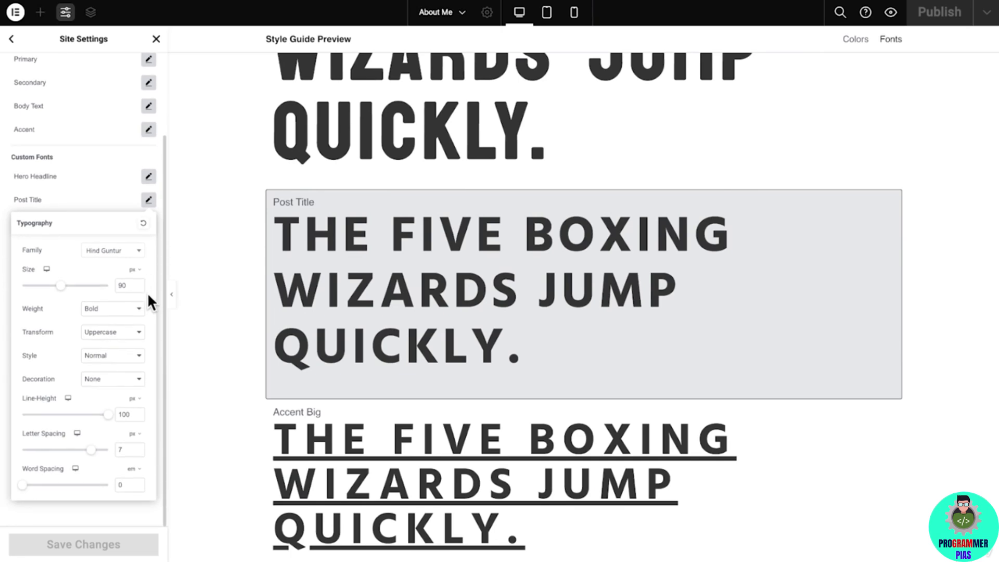
{"action": "left_click", "coordinate": [128, 253]}
{"action": "type", "text": "staat"}
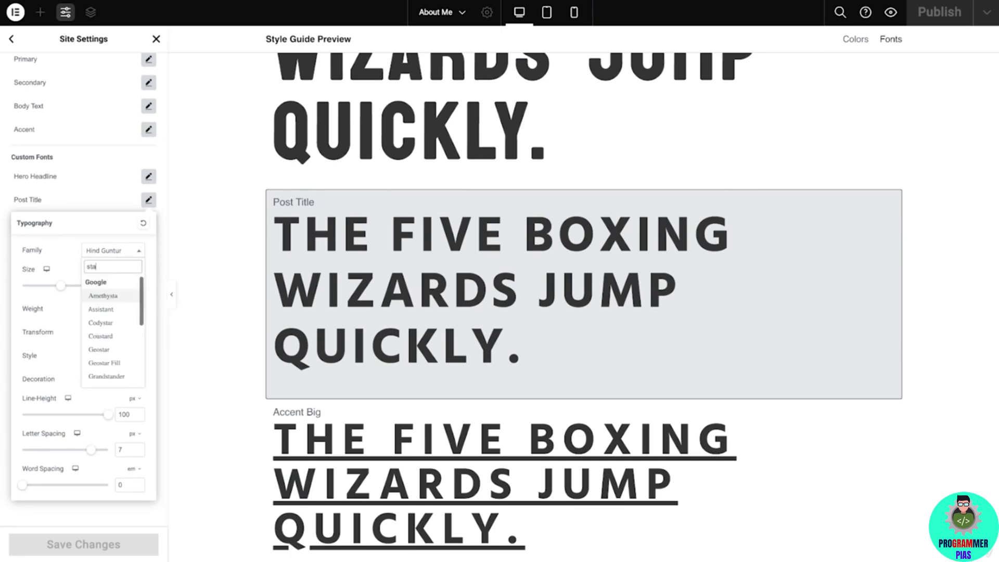
{"action": "key", "text": "Return"}
{"action": "double_click", "coordinate": [122, 285]}
{"action": "type", "text": "100"}
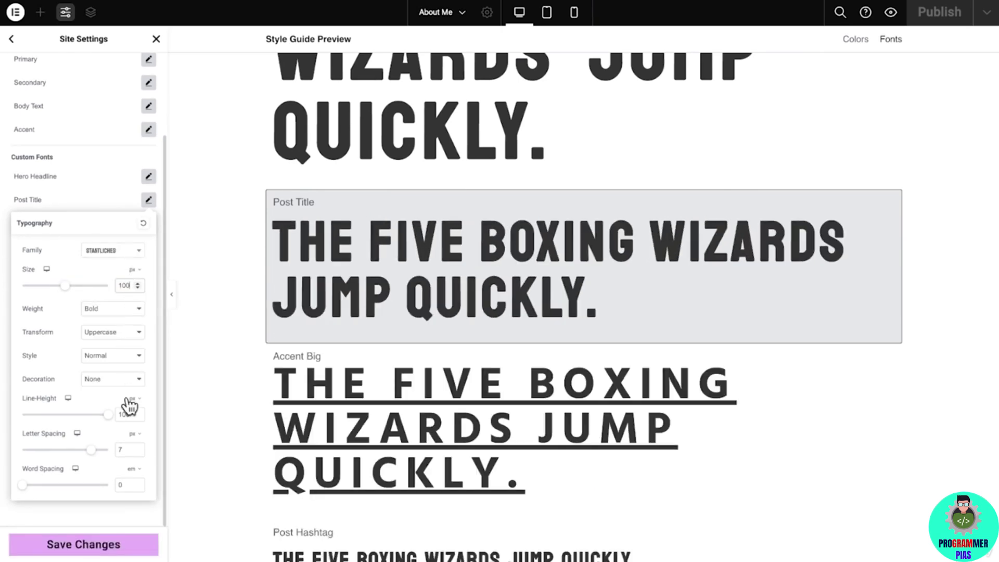
{"action": "left_click", "coordinate": [130, 478]}
{"action": "type", "text": ".1"}
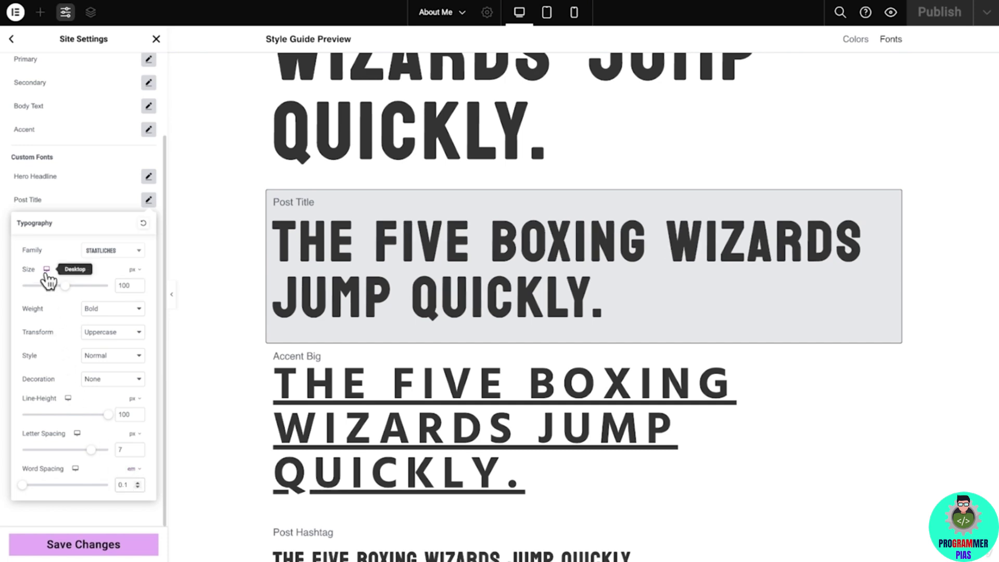
Check the Post Title sizing in the tablet and mobile previews, then return to desktop.
{"action": "left_click", "coordinate": [47, 300]}
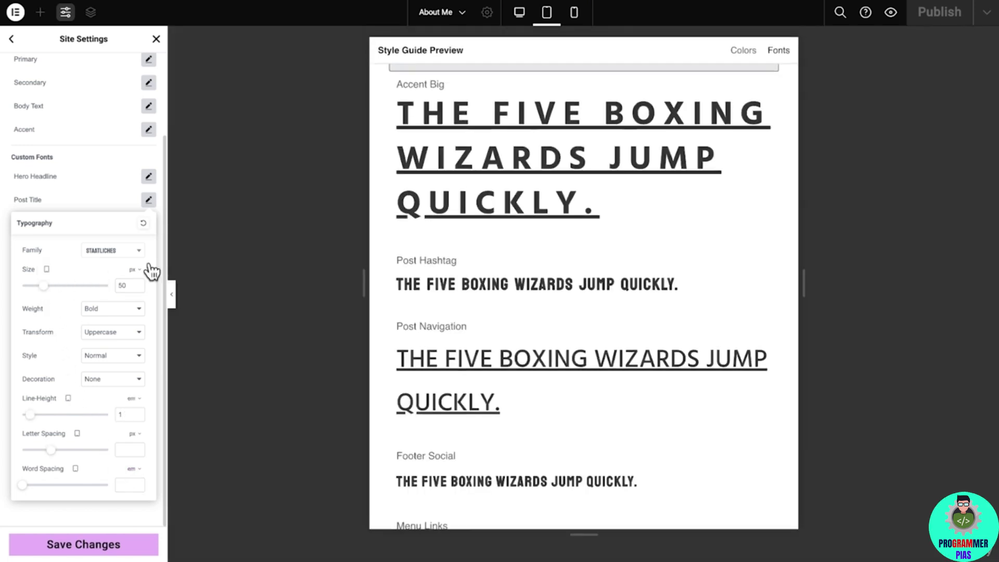
{"action": "scroll", "coordinate": [388, 225], "scroll_direction": "up", "scroll_amount": 5}
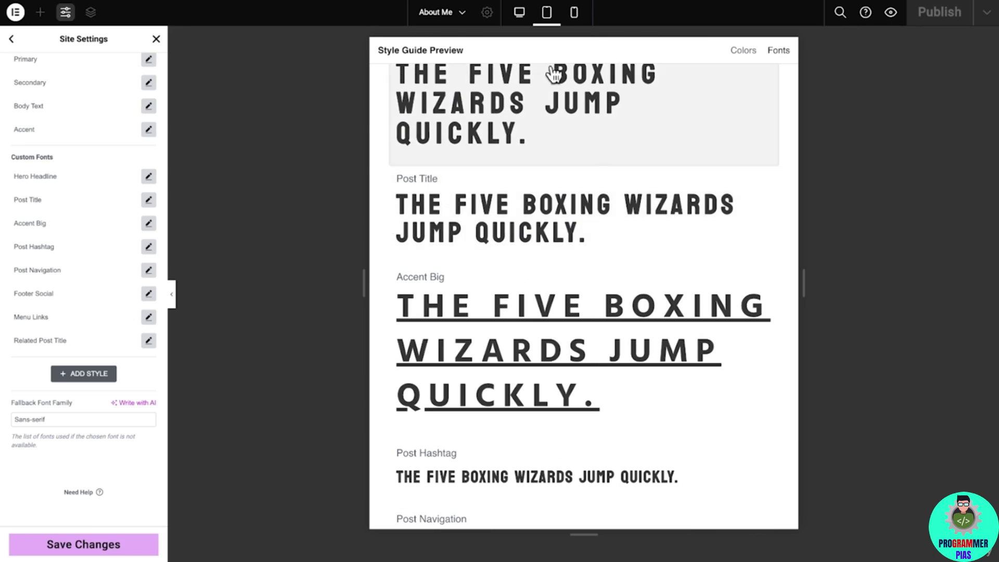
{"action": "left_click", "coordinate": [574, 15]}
{"action": "scroll", "coordinate": [500, 123], "scroll_direction": "down", "scroll_amount": 5}
{"action": "left_click", "coordinate": [519, 12]}
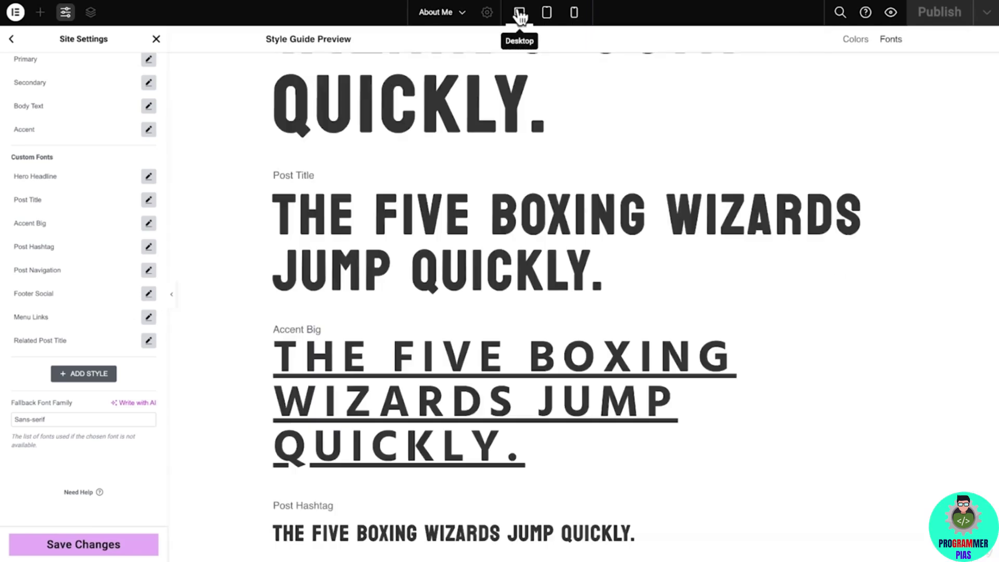
{"action": "left_click", "coordinate": [149, 107]}
{"action": "left_click", "coordinate": [112, 156]}
Set Body Text to Montserrat with line height 36, word spacing 0.3, and no tablet size.
{"action": "left_click", "coordinate": [112, 216]}
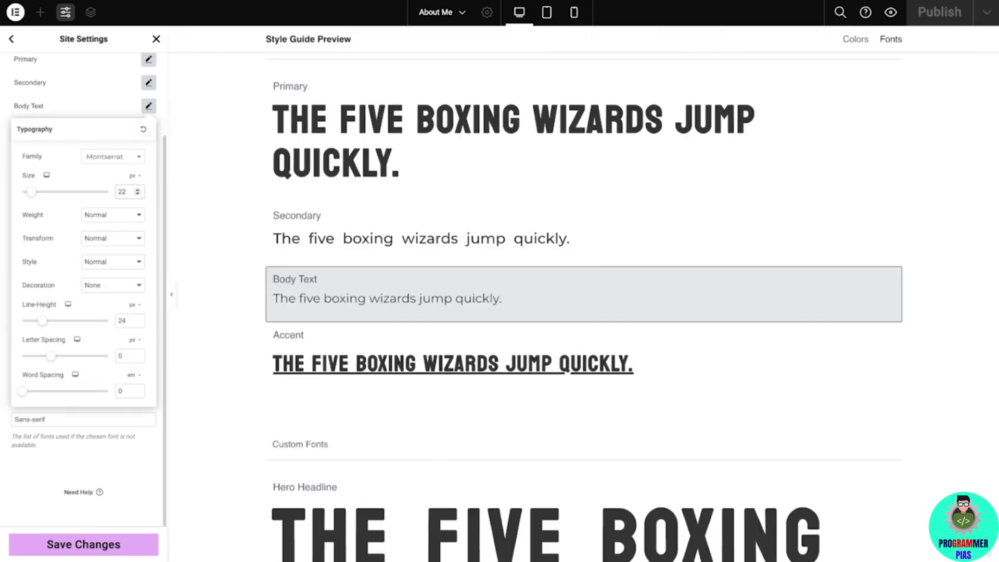
{"action": "double_click", "coordinate": [125, 321]}
{"action": "type", "text": "36"}
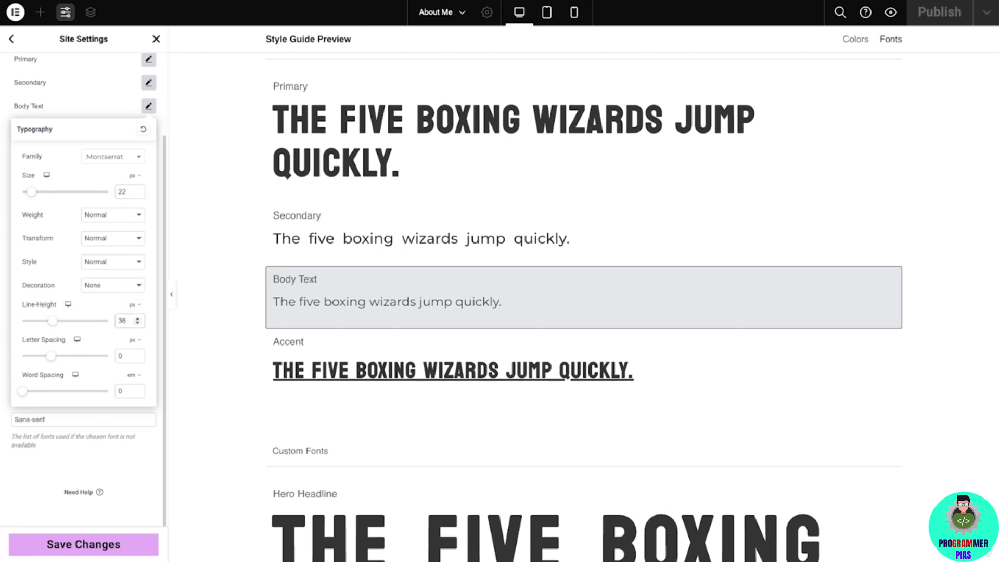
{"action": "double_click", "coordinate": [125, 391]}
{"action": "type", "text": "0.3"}
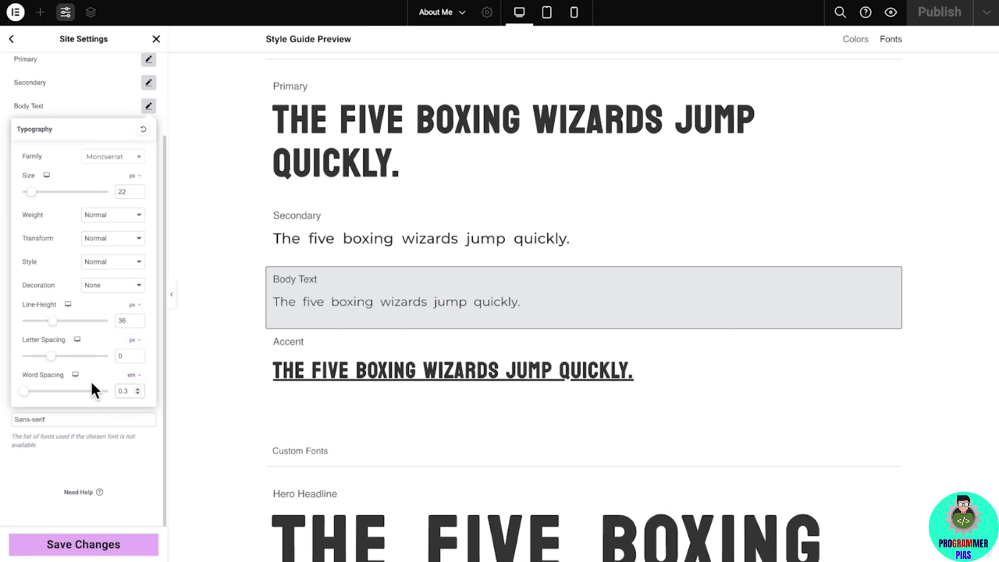
{"action": "left_click", "coordinate": [76, 391]}
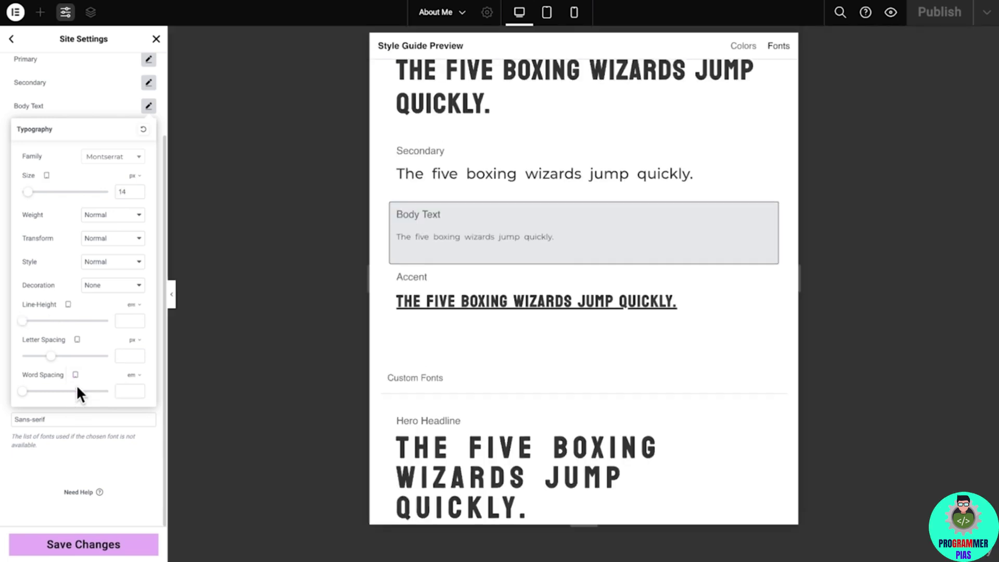
{"action": "key", "text": "BackSpace"}
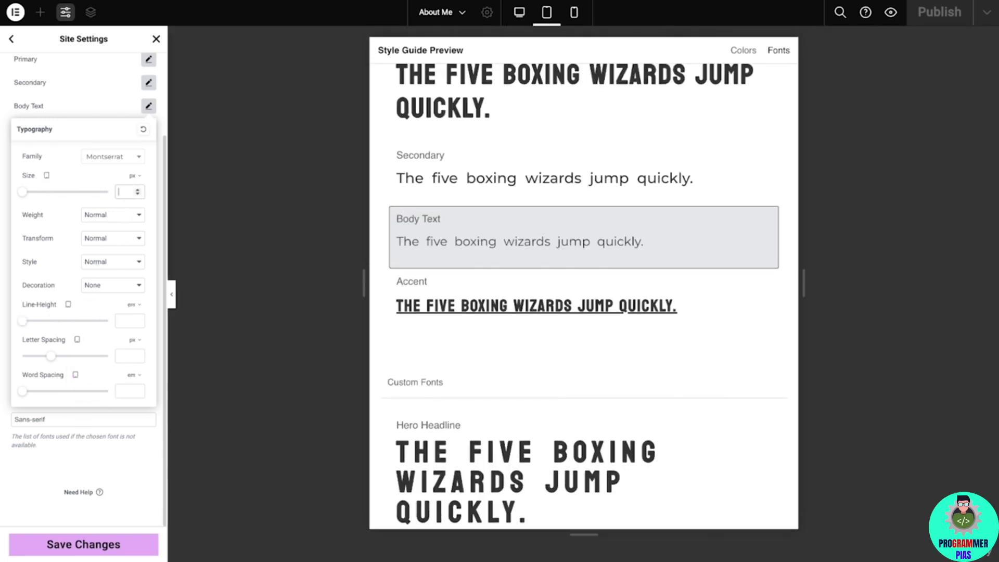
Review the mobile and desktop Body Text values, then save the site settings and return to the page.
{"action": "left_click", "coordinate": [47, 177]}
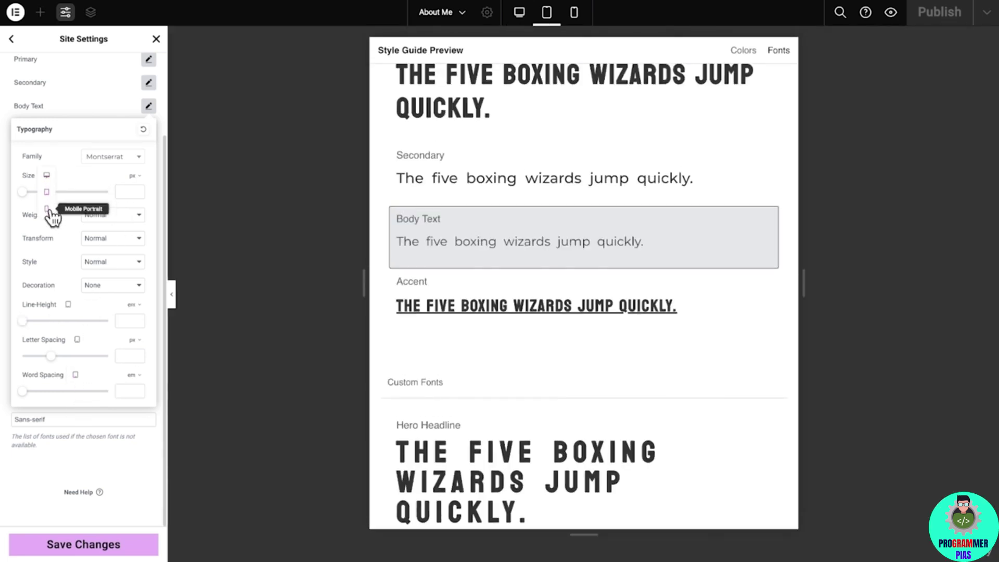
{"action": "left_click", "coordinate": [50, 207]}
{"action": "left_click", "coordinate": [46, 176]}
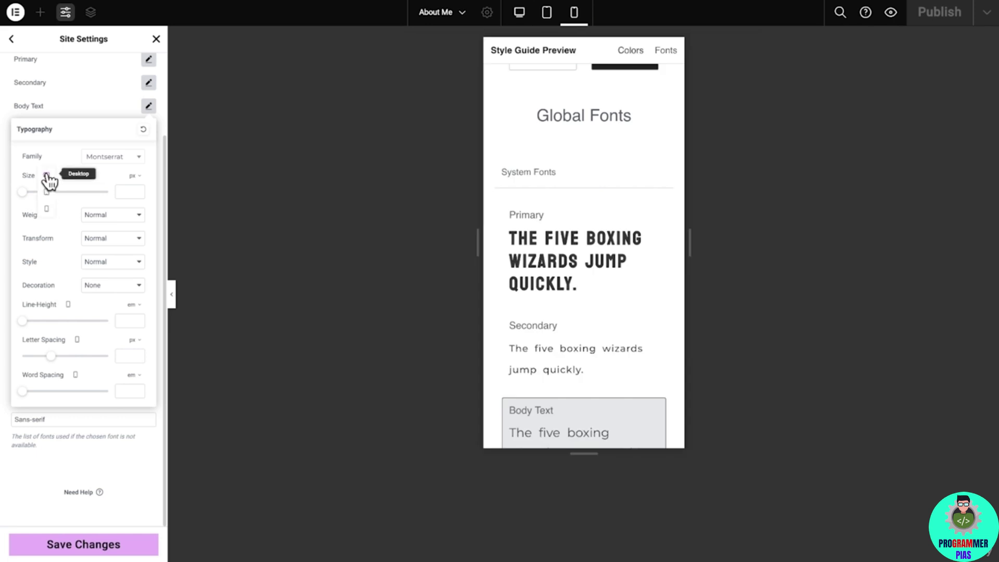
{"action": "left_click", "coordinate": [47, 177]}
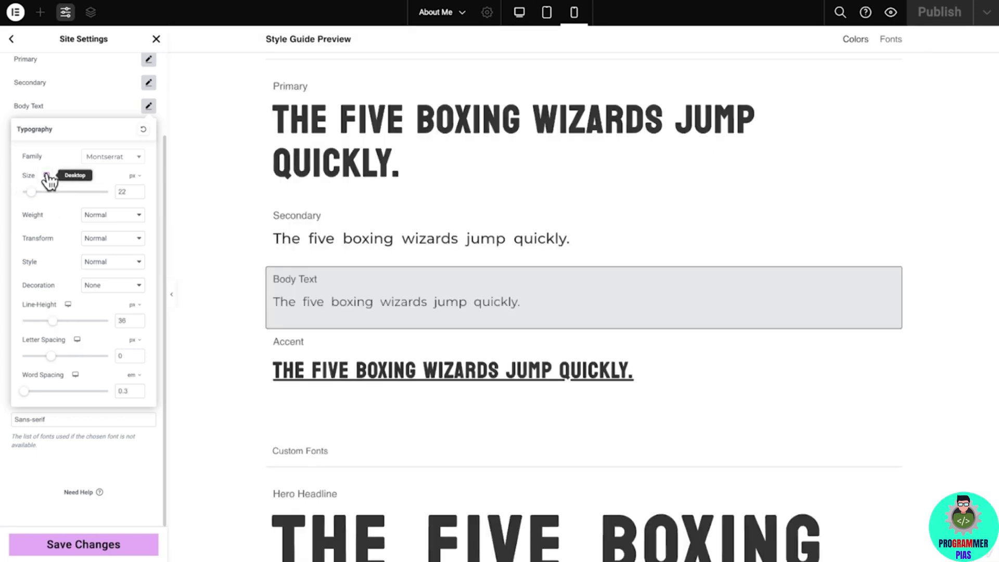
{"action": "left_click", "coordinate": [149, 107]}
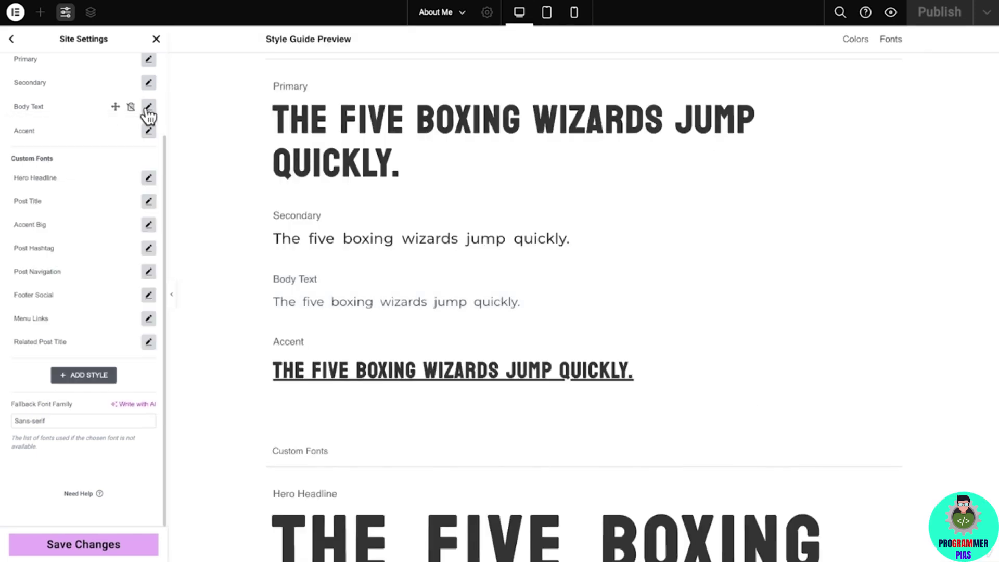
{"action": "left_click", "coordinate": [80, 544]}
{"action": "left_click", "coordinate": [119, 501]}
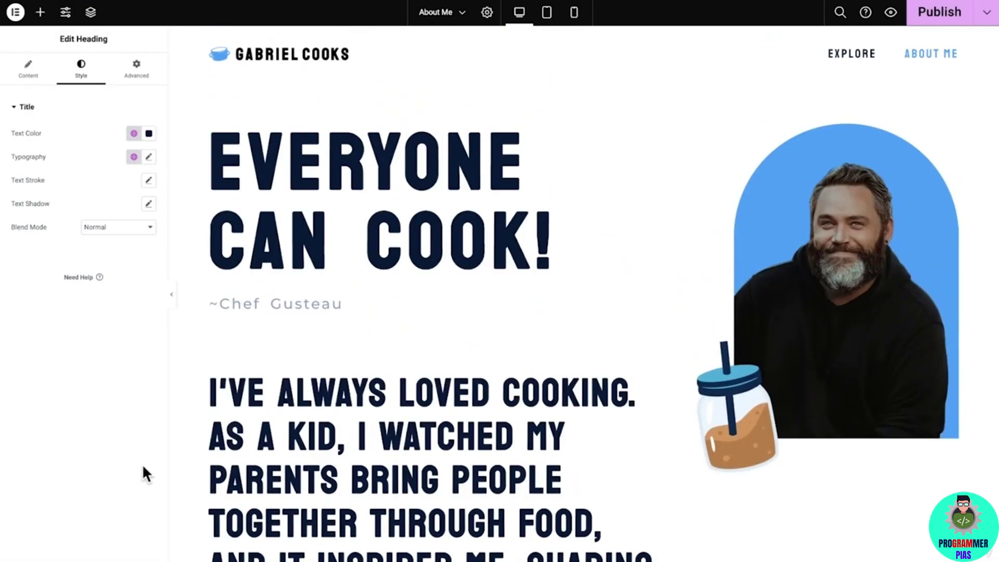
Scroll down the About Me page to the portraits with the SELF PORTRAIT, 2018 caption.
{"action": "scroll", "coordinate": [182, 423], "scroll_direction": "down", "scroll_amount": 5}
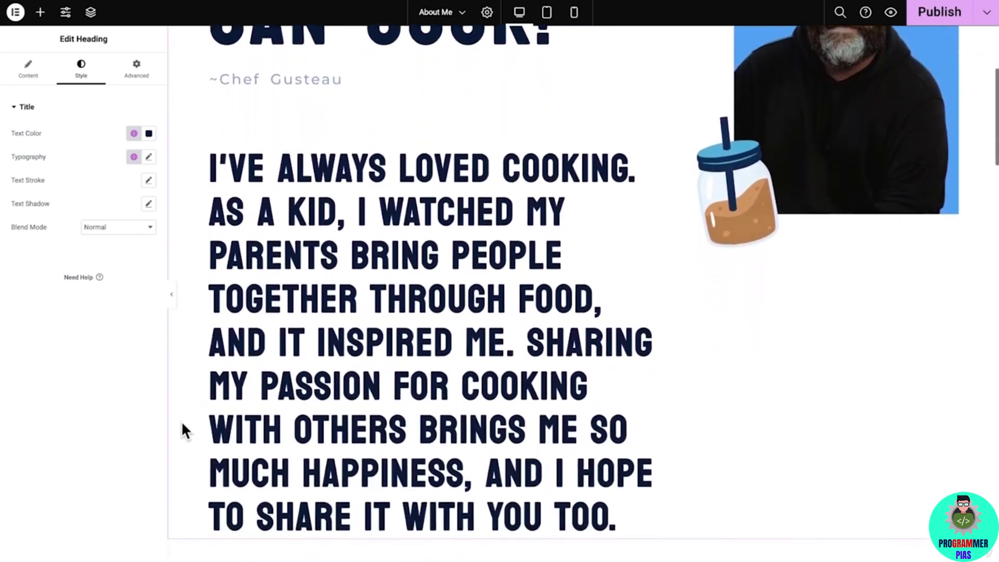
{"action": "scroll", "coordinate": [182, 424], "scroll_direction": "down", "scroll_amount": 6}
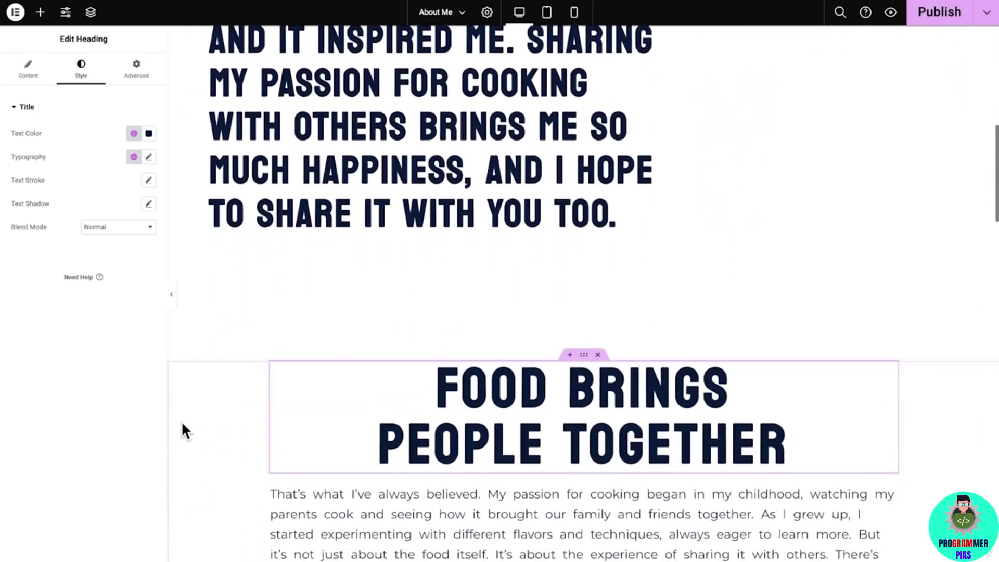
{"action": "scroll", "coordinate": [182, 423], "scroll_direction": "down", "scroll_amount": 6}
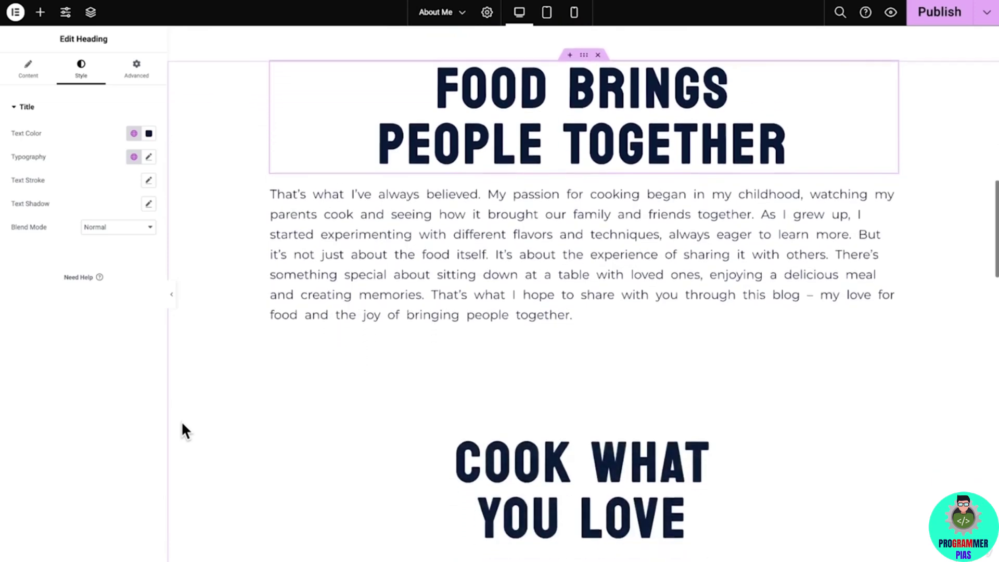
{"action": "scroll", "coordinate": [182, 424], "scroll_direction": "down", "scroll_amount": 6}
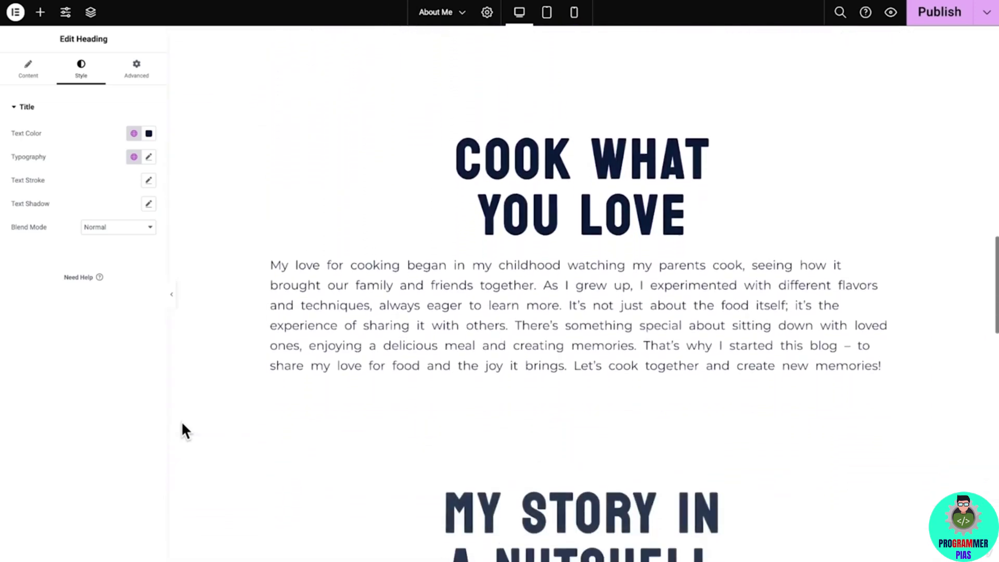
{"action": "scroll", "coordinate": [182, 431], "scroll_direction": "down", "scroll_amount": 6}
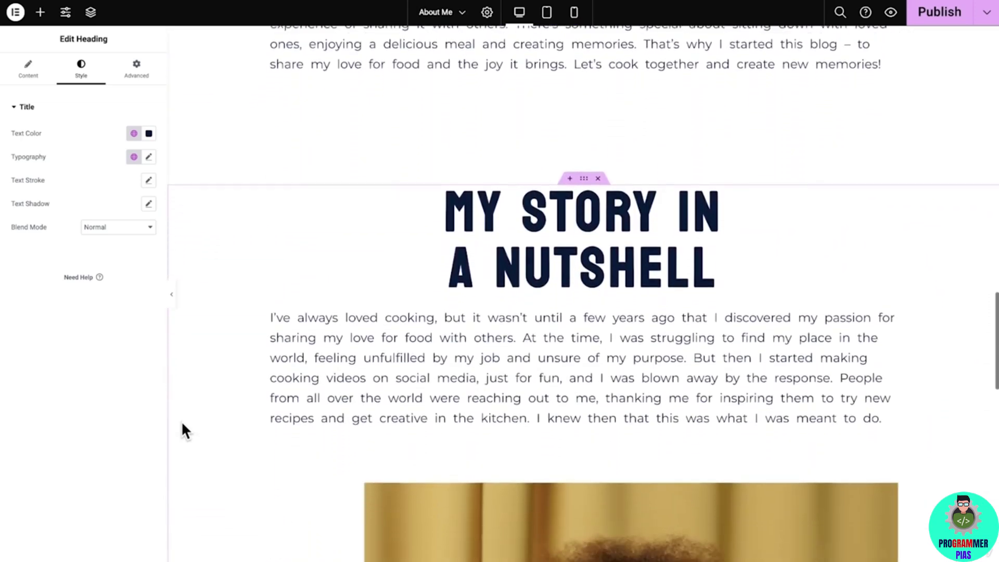
{"action": "scroll", "coordinate": [182, 424], "scroll_direction": "down", "scroll_amount": 6}
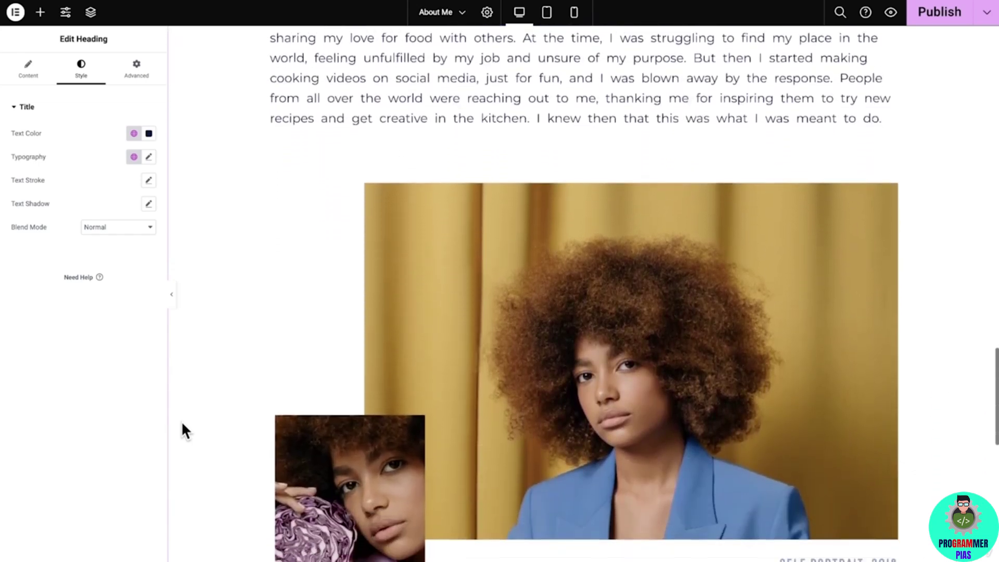
{"action": "scroll", "coordinate": [182, 424], "scroll_direction": "down", "scroll_amount": 2}
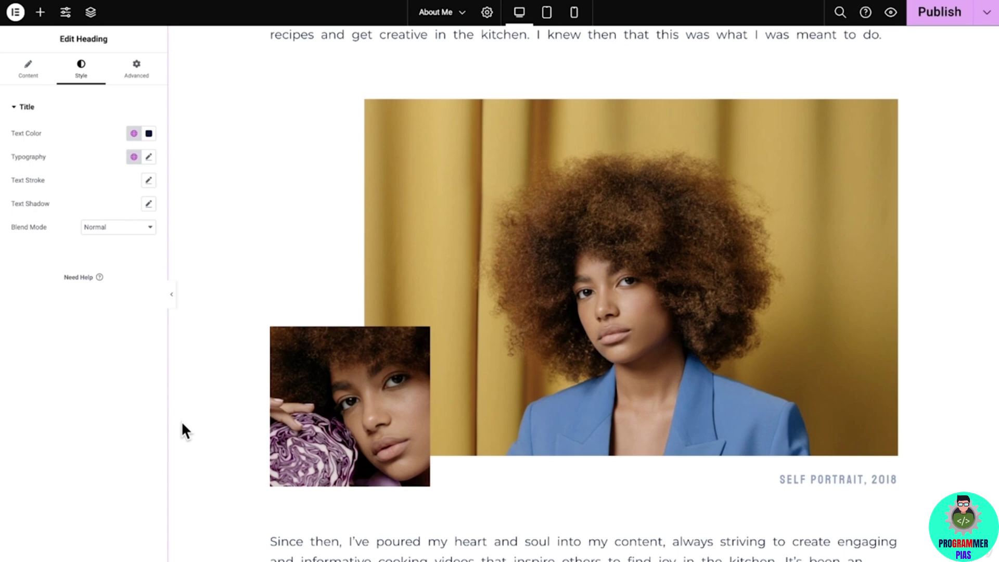
Replace the large portrait image with the bearded man's photo.
{"action": "left_click", "coordinate": [533, 274]}
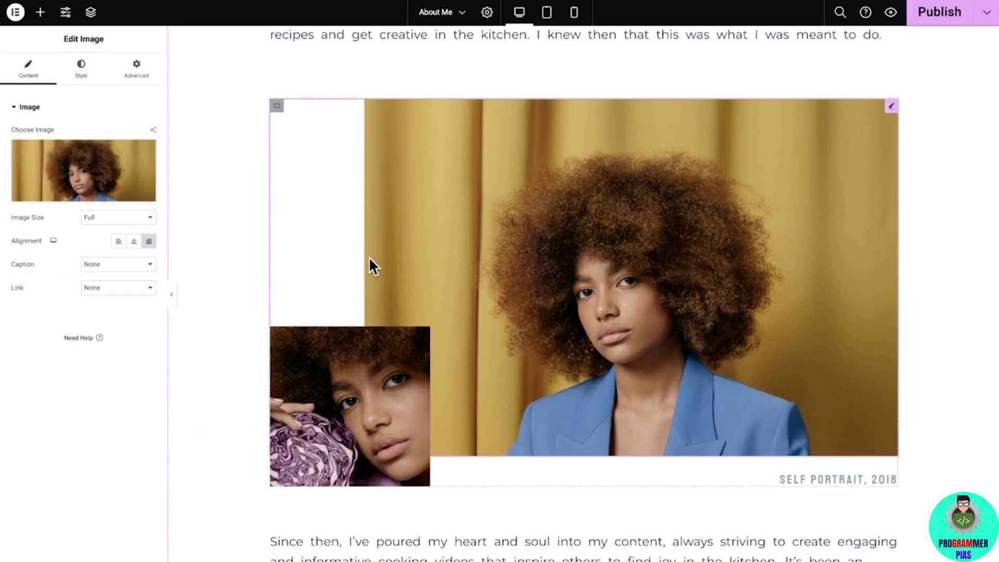
{"action": "left_click", "coordinate": [104, 183]}
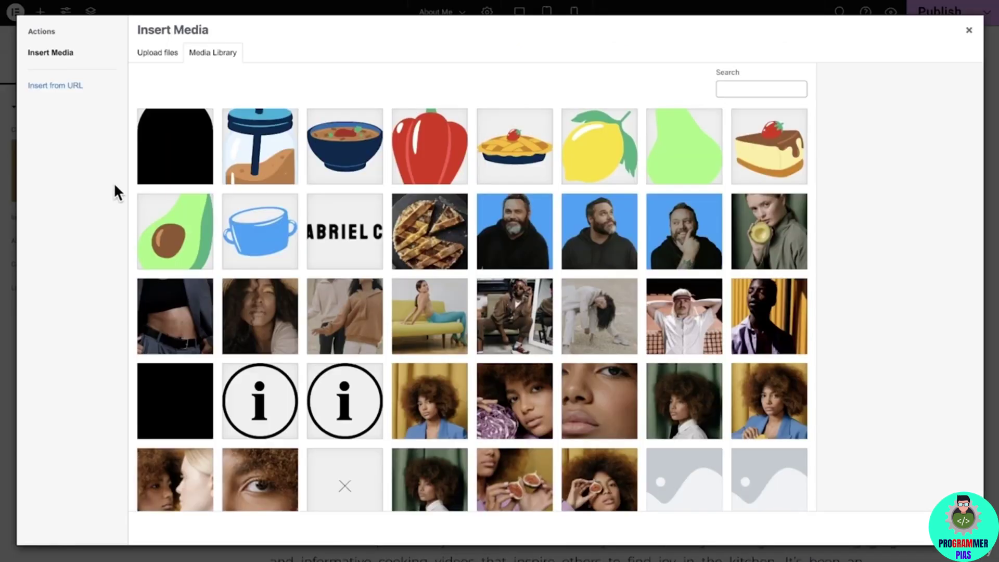
{"action": "left_click", "coordinate": [664, 225]}
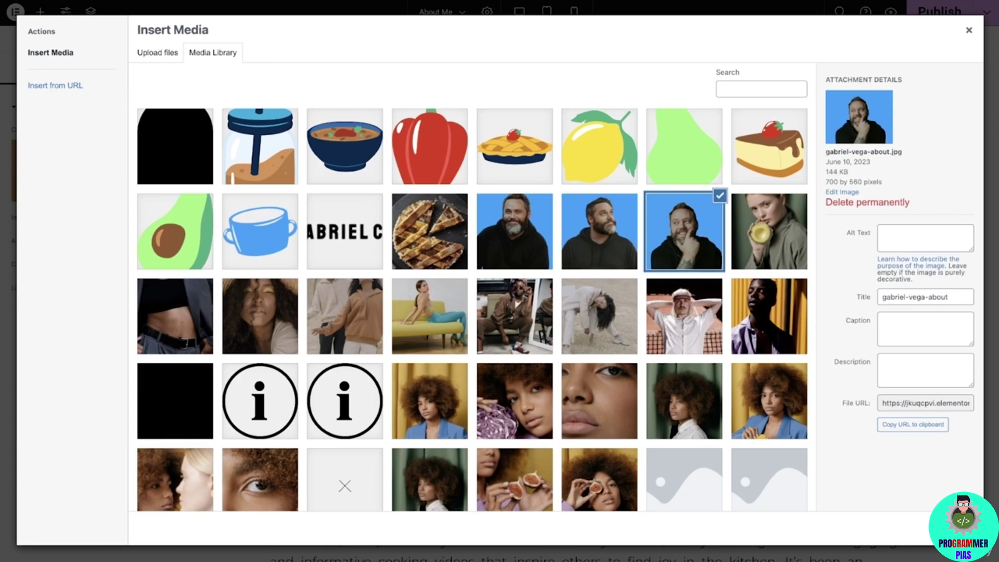
{"action": "left_click", "coordinate": [948, 529]}
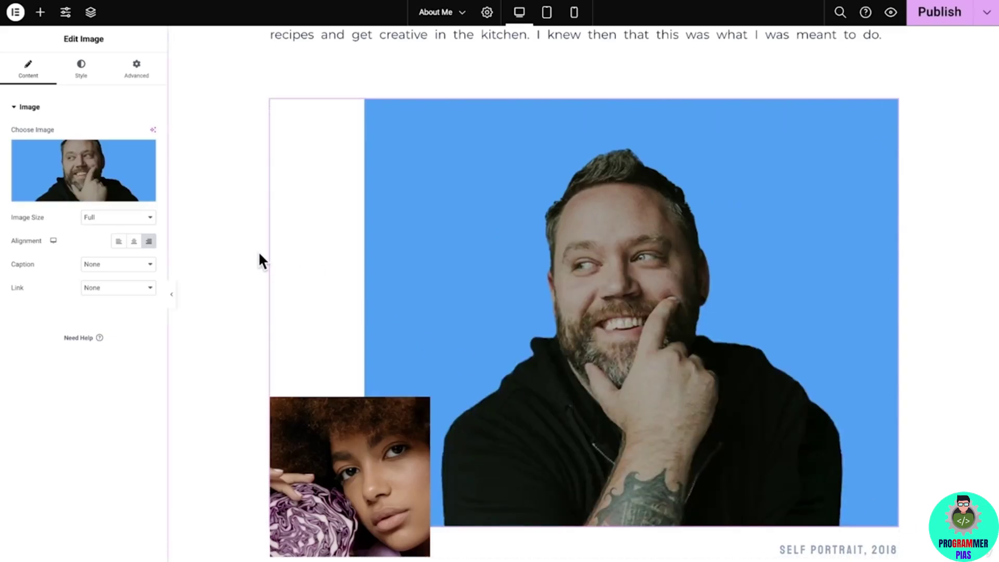
Make the portrait 60% wide, centered, with a 300 border radius.
{"action": "left_click", "coordinate": [84, 71]}
{"action": "double_click", "coordinate": [137, 145]}
{"action": "type", "text": "60"}
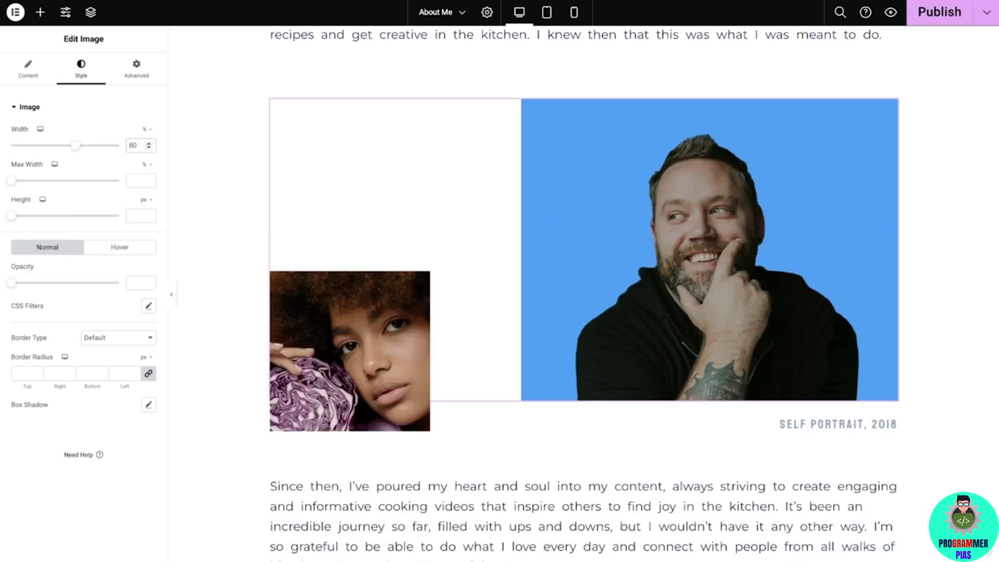
{"action": "left_click", "coordinate": [38, 71]}
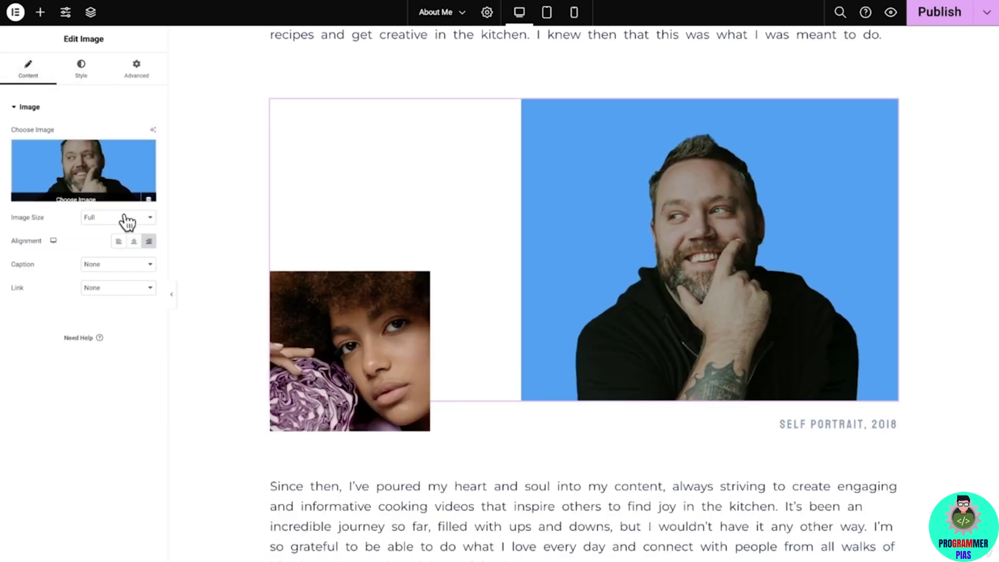
{"action": "left_click", "coordinate": [134, 242]}
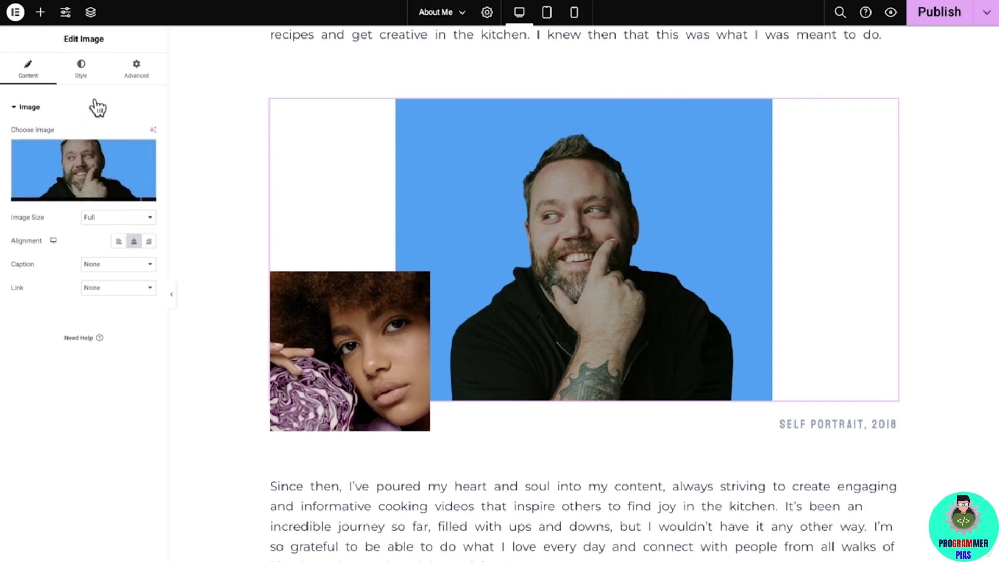
{"action": "left_click", "coordinate": [83, 71]}
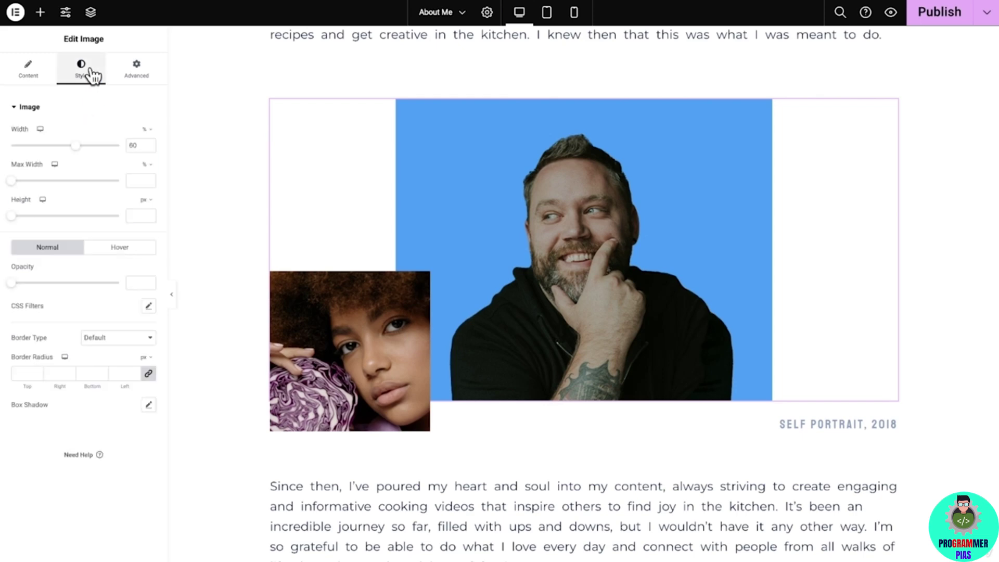
{"action": "left_click", "coordinate": [60, 371]}
{"action": "type", "text": "300"}
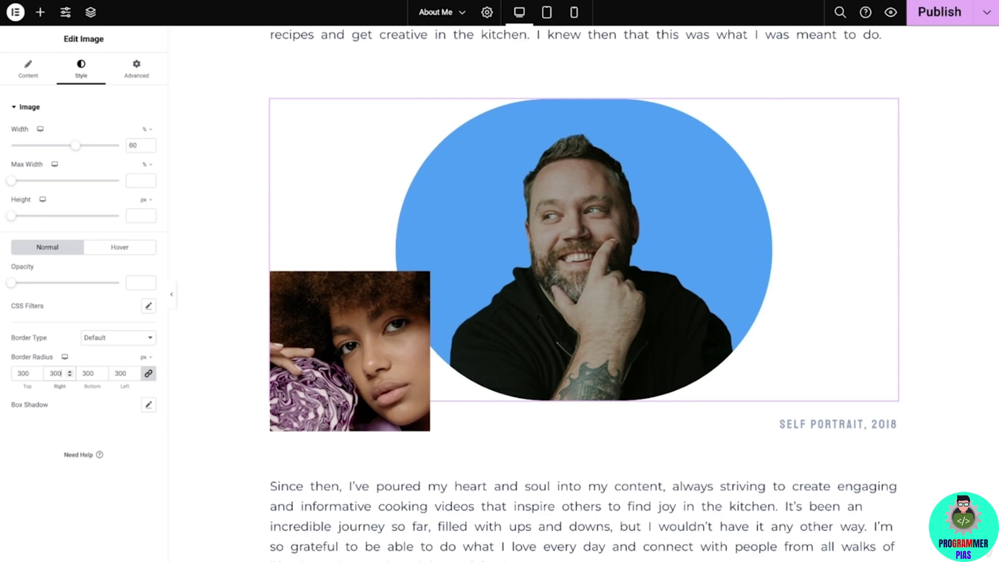
Apply a Circle mask to the portrait to crop it round.
{"action": "left_click", "coordinate": [138, 77]}
{"action": "left_click", "coordinate": [127, 107]}
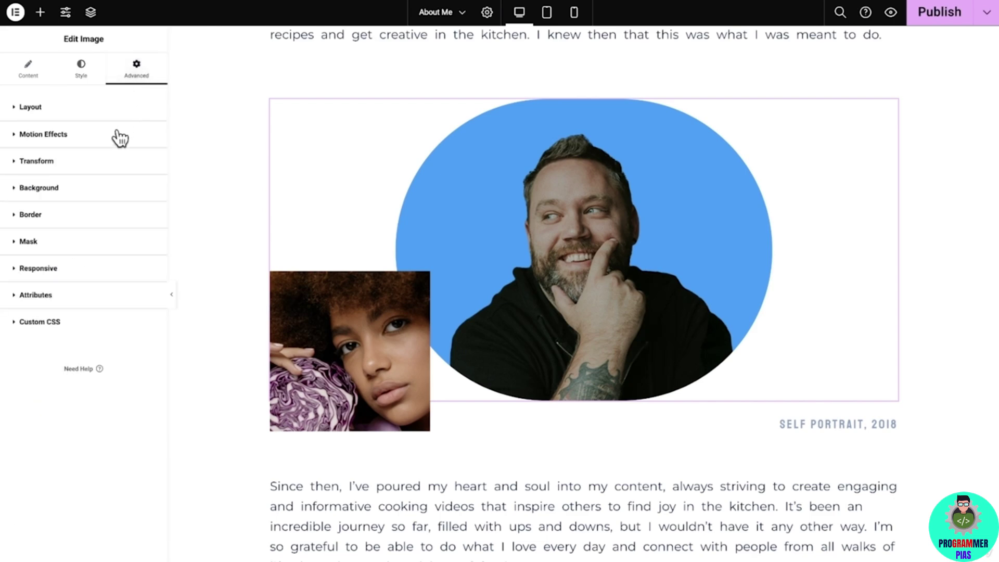
{"action": "left_click", "coordinate": [96, 242]}
{"action": "left_click", "coordinate": [141, 267]}
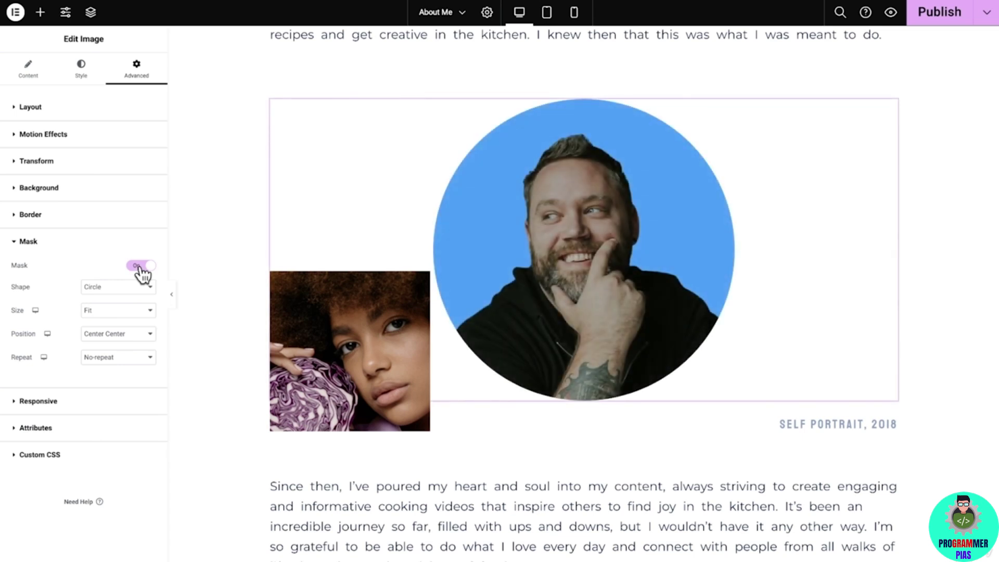
Replace the small cabbage photo with flame-pear.svg from the Media Library.
{"action": "left_click", "coordinate": [312, 323]}
{"action": "left_click", "coordinate": [120, 183]}
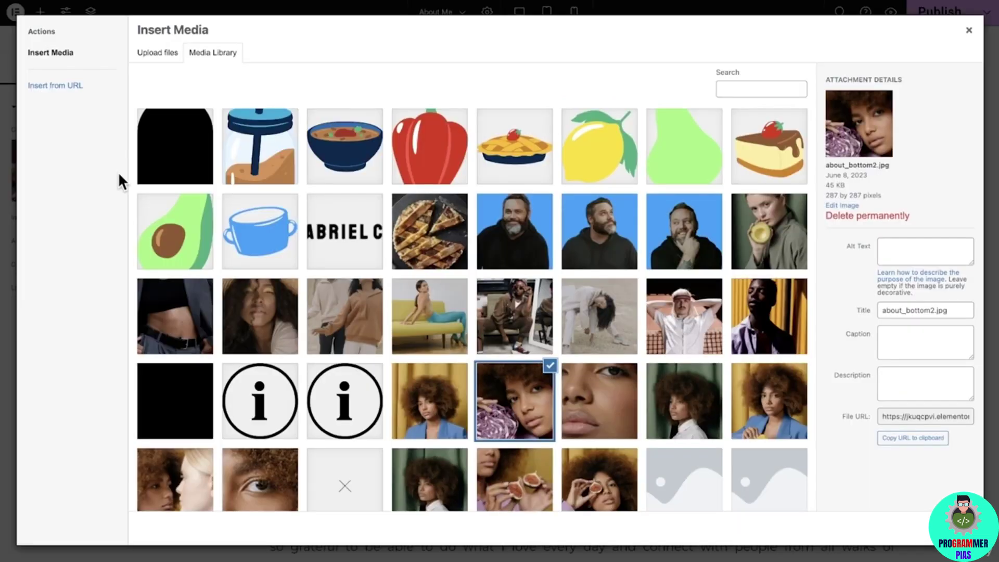
{"action": "left_click", "coordinate": [697, 152]}
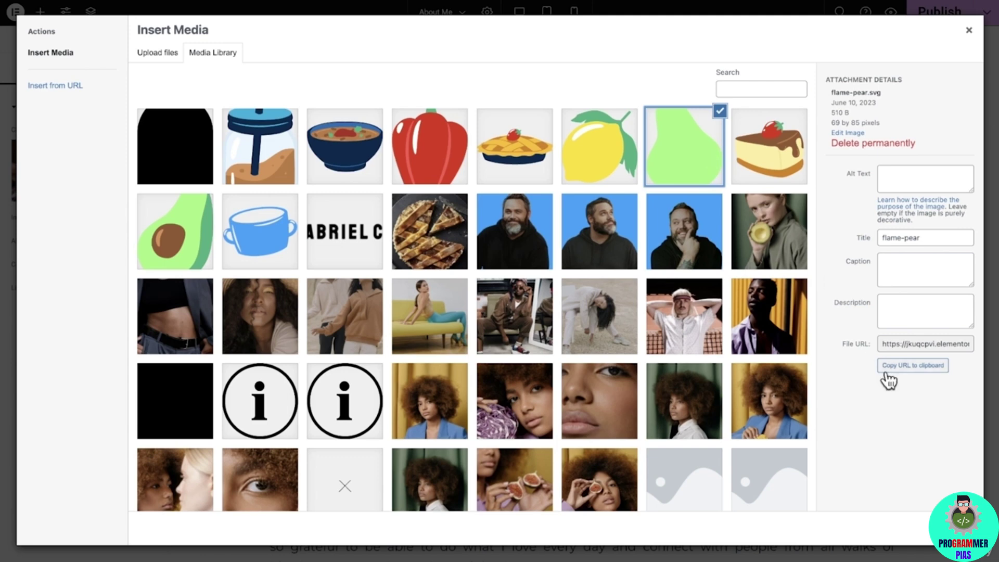
{"action": "left_click", "coordinate": [947, 529]}
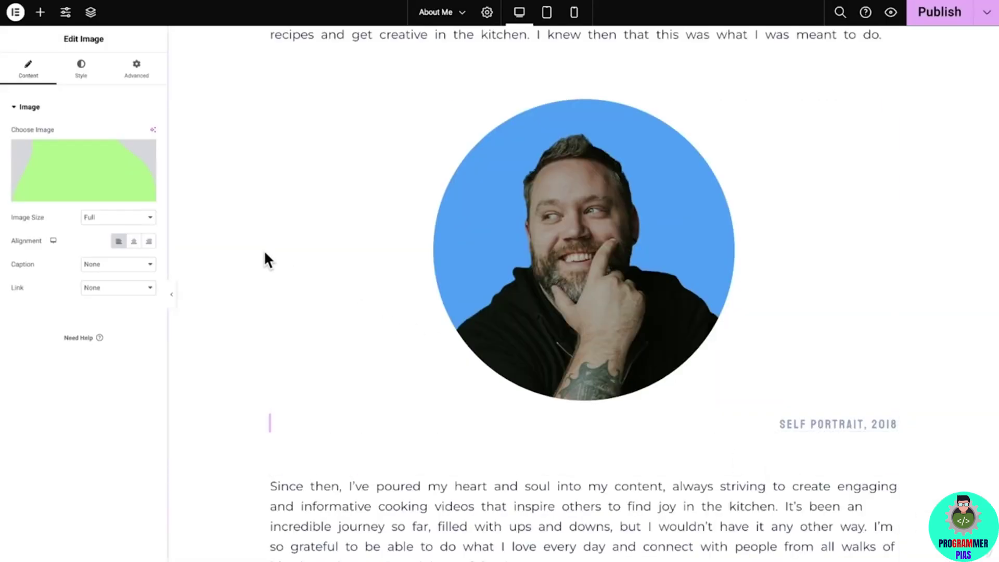
Position the pear absolutely with an 80 px offset and align it right.
{"action": "left_click", "coordinate": [85, 74]}
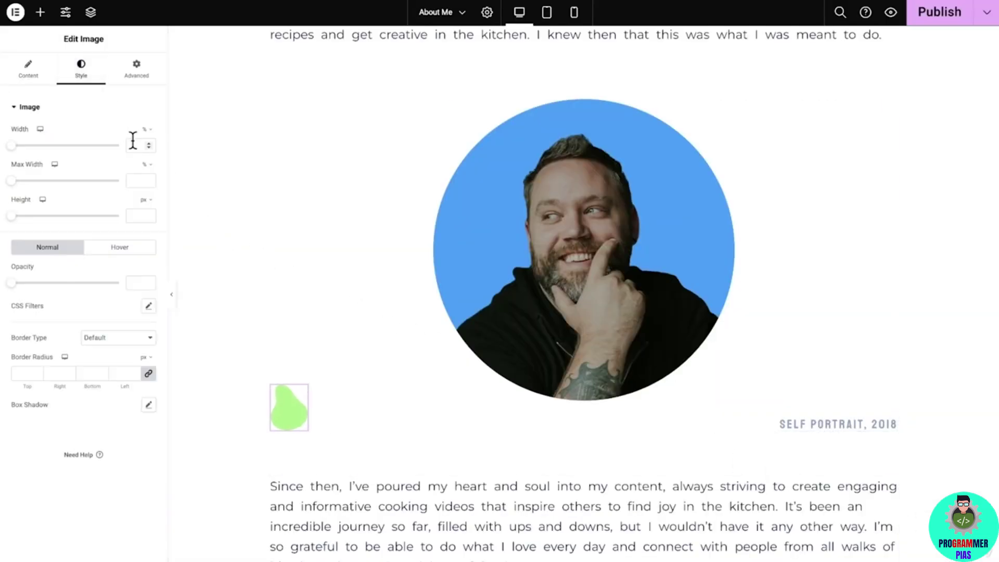
{"action": "left_click", "coordinate": [136, 69]}
{"action": "scroll", "coordinate": [132, 102], "scroll_direction": "down", "scroll_amount": 5}
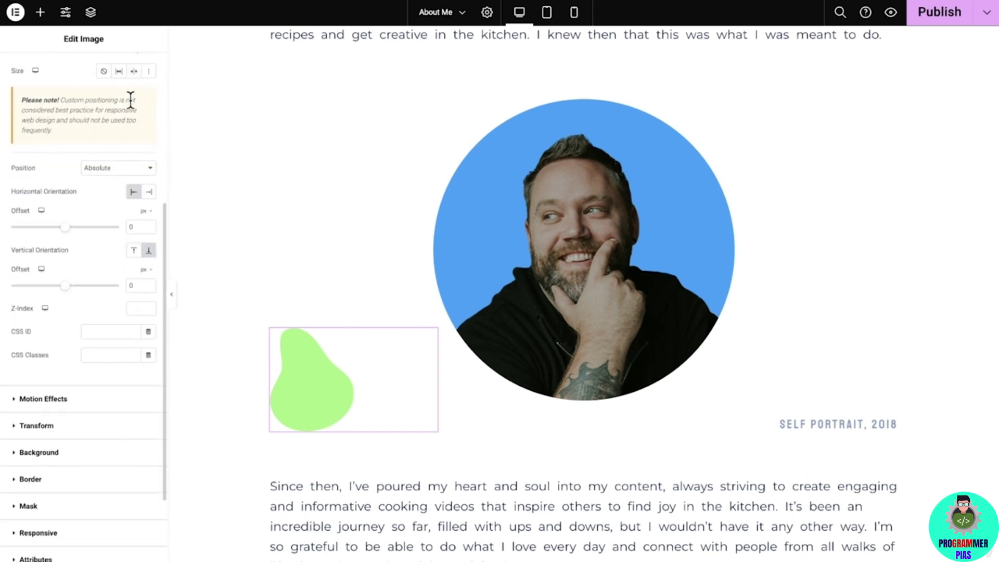
{"action": "double_click", "coordinate": [134, 227]}
{"action": "type", "text": "80"}
{"action": "scroll", "coordinate": [138, 290], "scroll_direction": "up", "scroll_amount": 5}
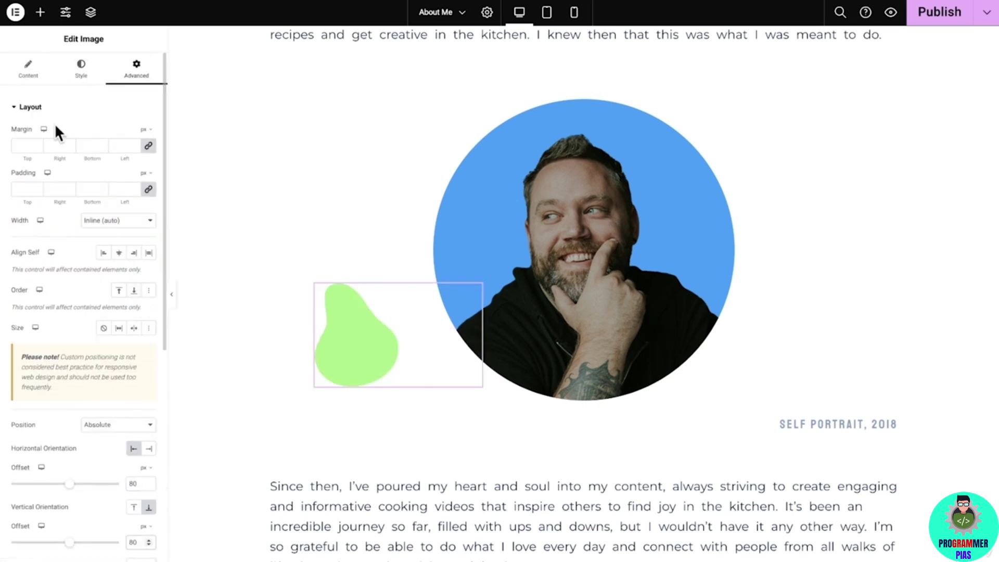
{"action": "left_click", "coordinate": [28, 68]}
{"action": "left_click", "coordinate": [149, 242]}
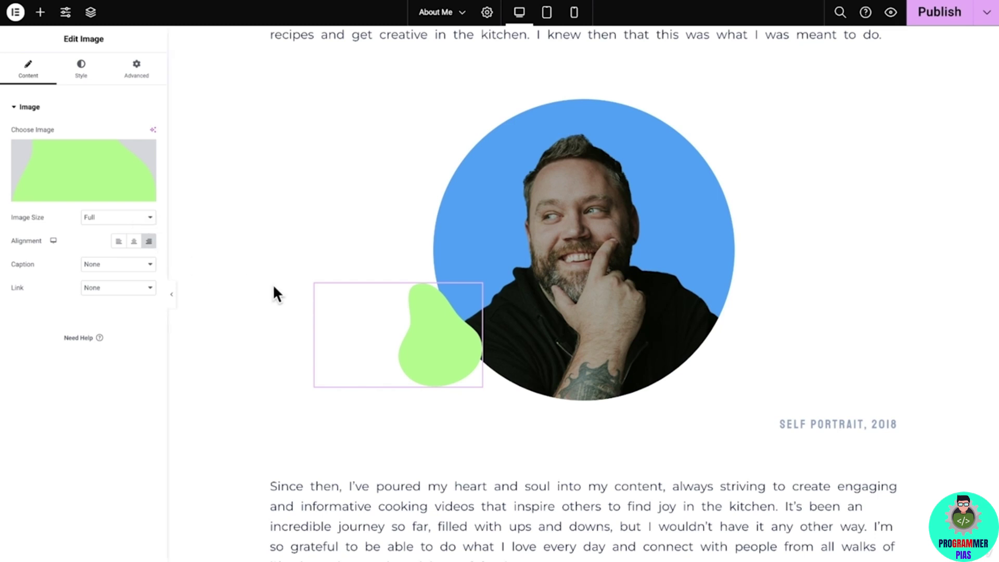
{"action": "left_click", "coordinate": [818, 426]}
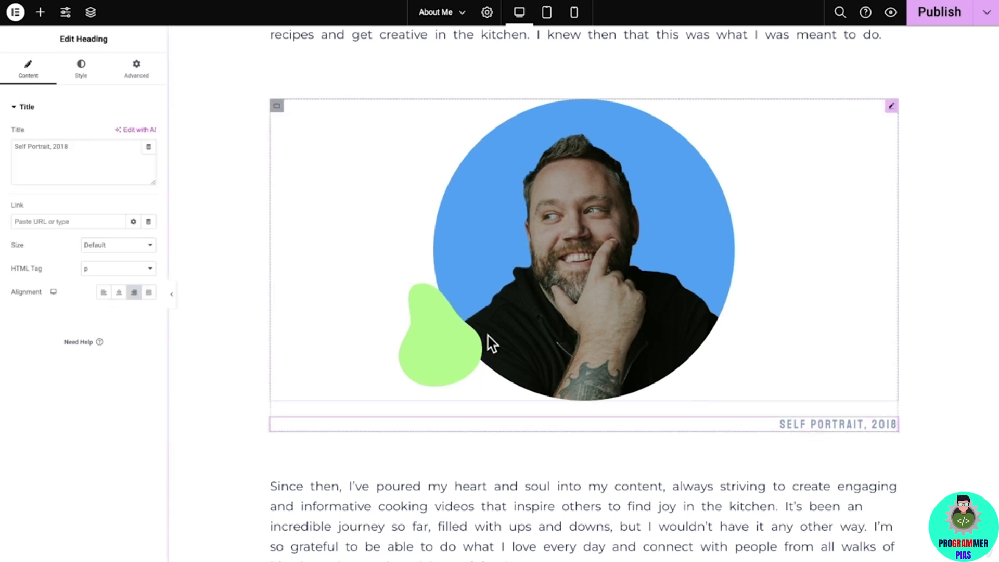
{"action": "left_click", "coordinate": [121, 172]}
{"action": "key", "text": "ctrl+a"}
{"action": "type", "text": "Having no idea what I'm doing since 1994"}
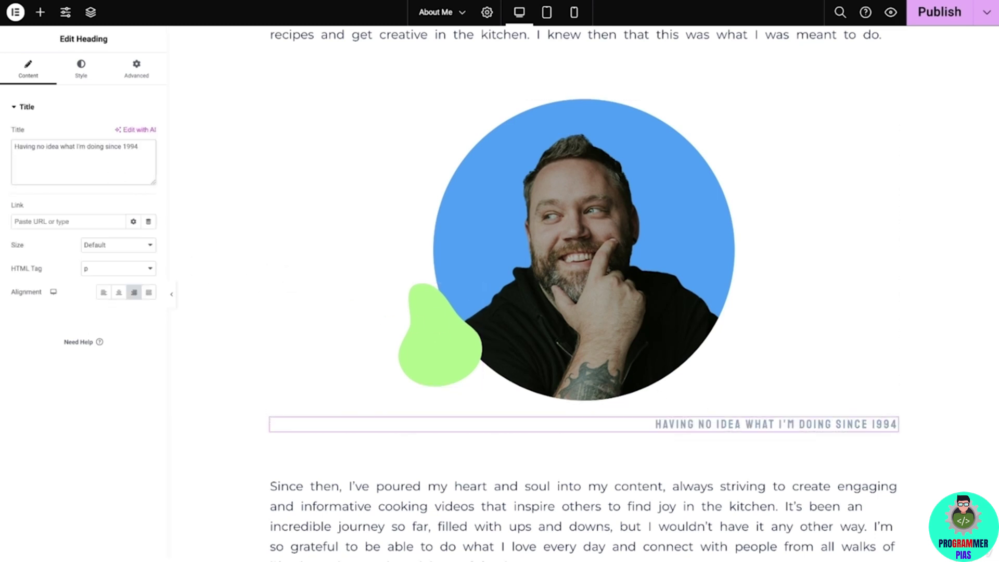
{"action": "left_click", "coordinate": [119, 293]}
{"action": "scroll", "coordinate": [210, 264], "scroll_direction": "up", "scroll_amount": 15}
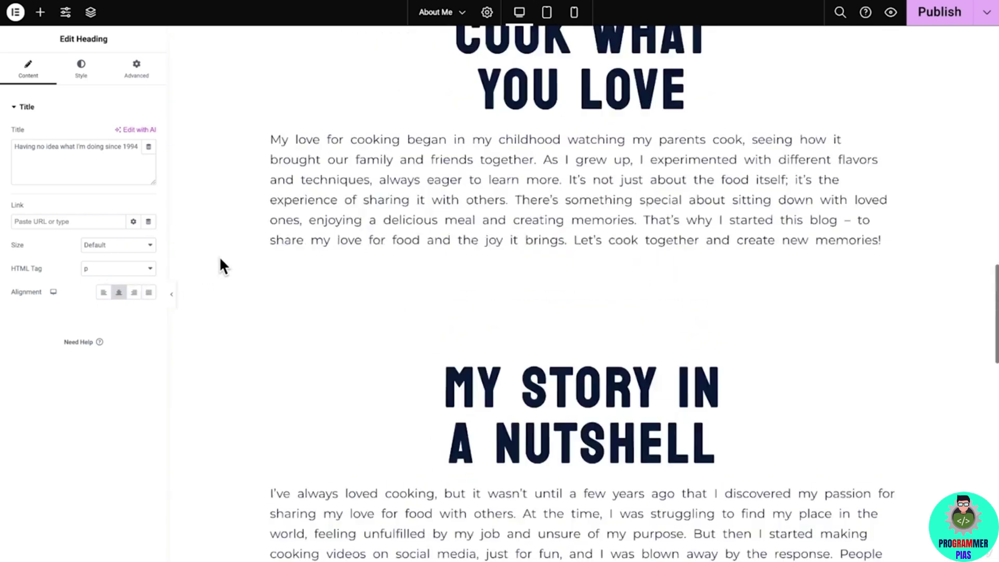
{"action": "scroll", "coordinate": [189, 242], "scroll_direction": "down", "scroll_amount": 6}
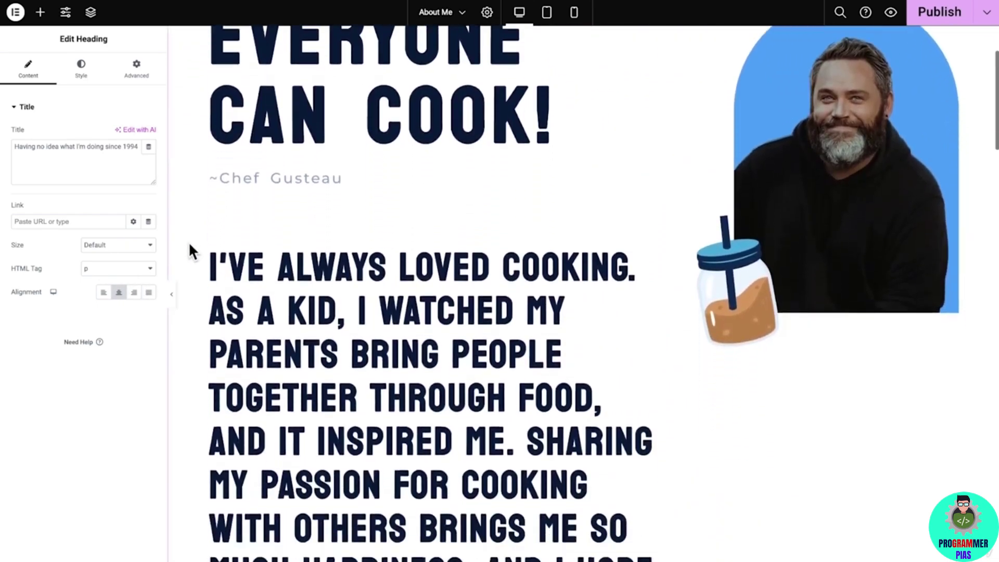
{"action": "scroll", "coordinate": [188, 242], "scroll_direction": "down", "scroll_amount": 6}
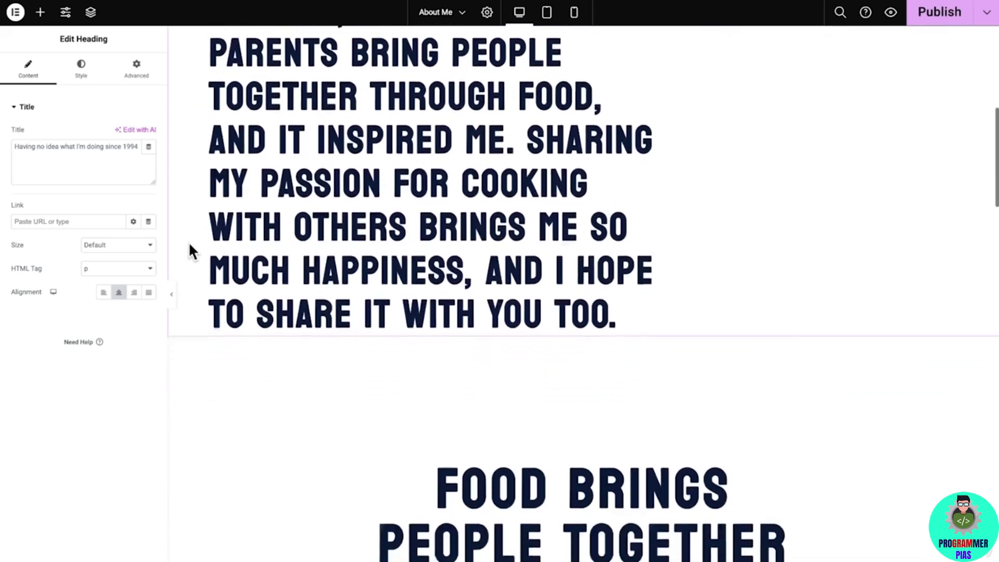
{"action": "scroll", "coordinate": [188, 242], "scroll_direction": "down", "scroll_amount": 6}
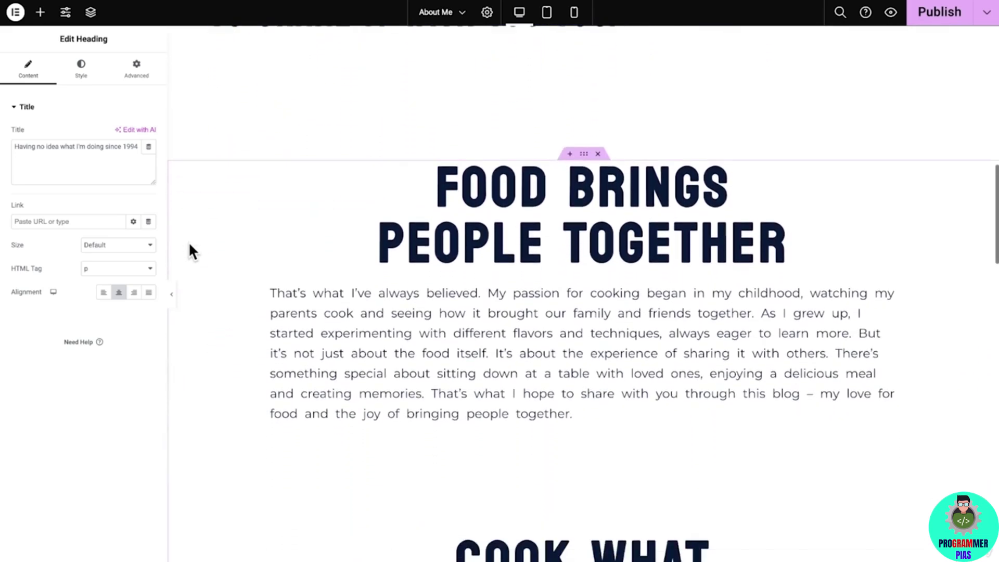
{"action": "scroll", "coordinate": [189, 242], "scroll_direction": "down", "scroll_amount": 6}
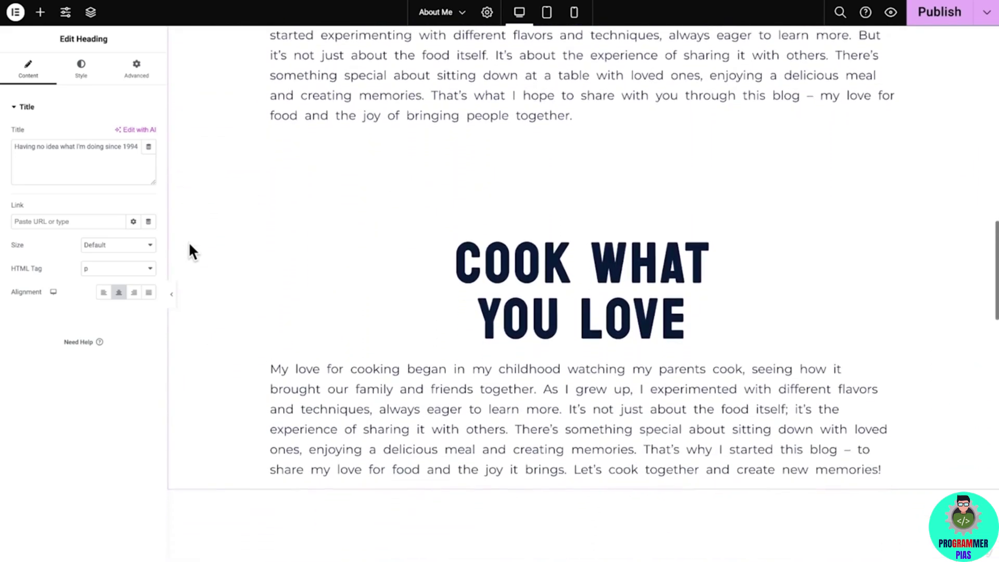
{"action": "scroll", "coordinate": [190, 245], "scroll_direction": "down", "scroll_amount": 6}
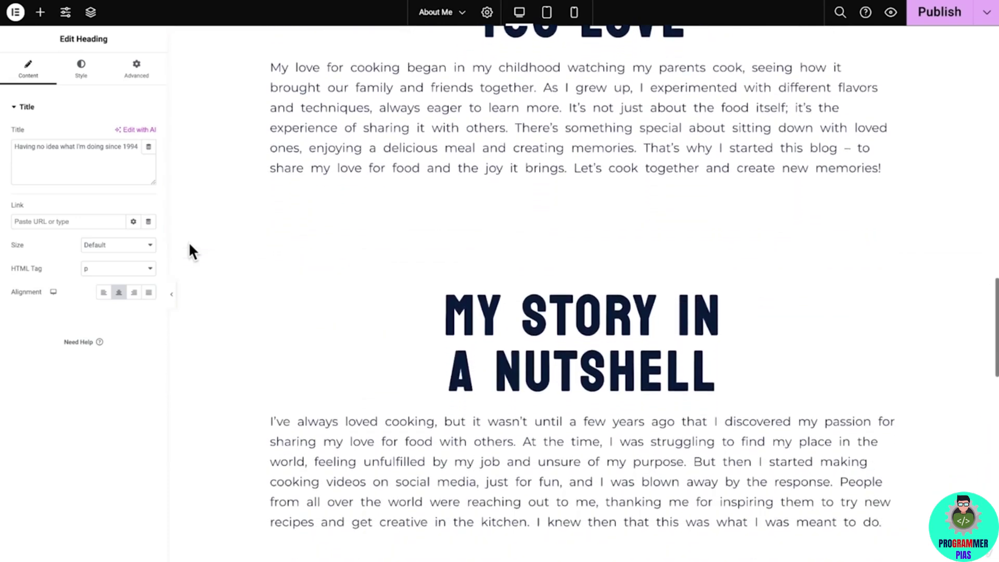
{"action": "scroll", "coordinate": [189, 244], "scroll_direction": "down", "scroll_amount": 6}
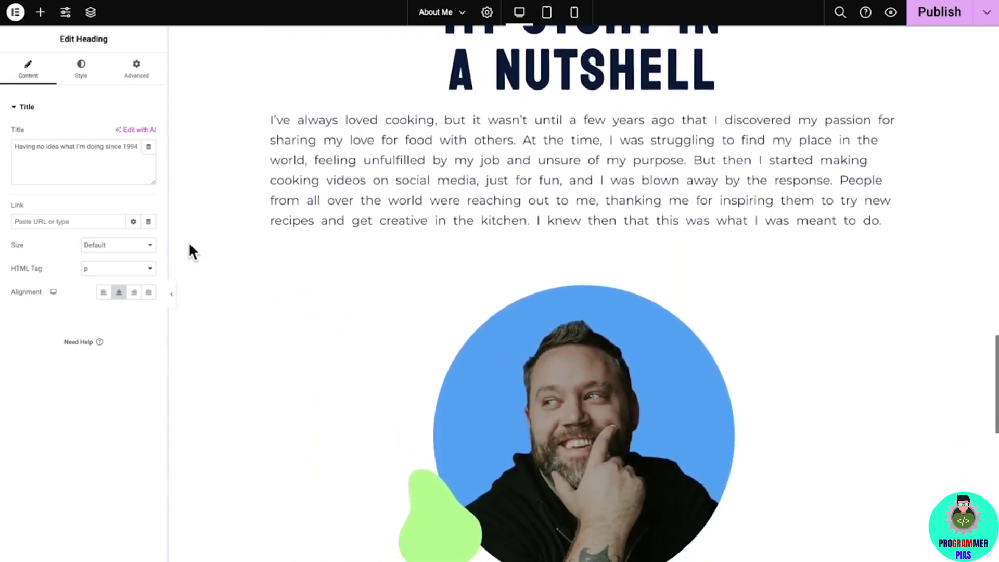
{"action": "scroll", "coordinate": [190, 245], "scroll_direction": "down", "scroll_amount": 6}
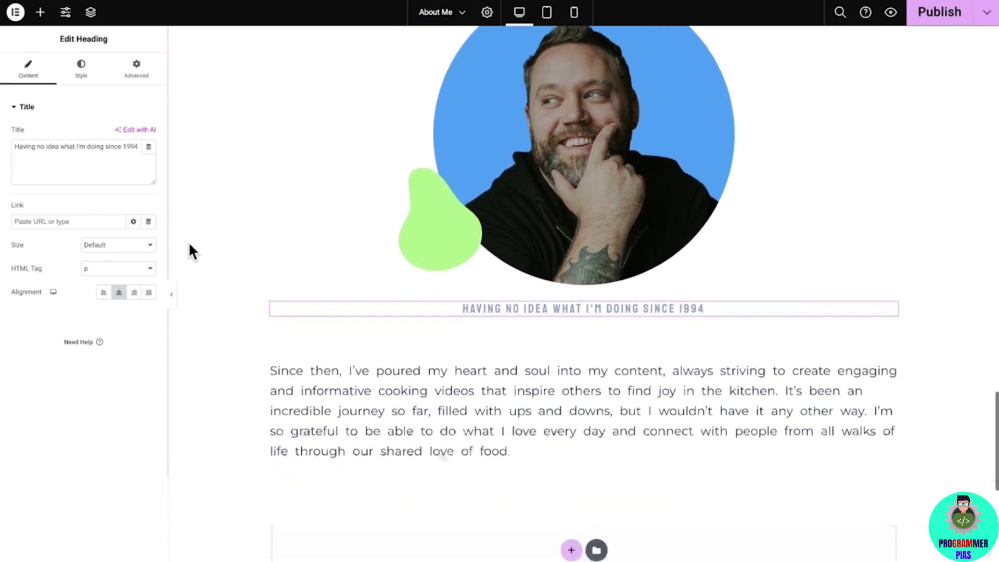
{"action": "scroll", "coordinate": [190, 245], "scroll_direction": "down", "scroll_amount": 3}
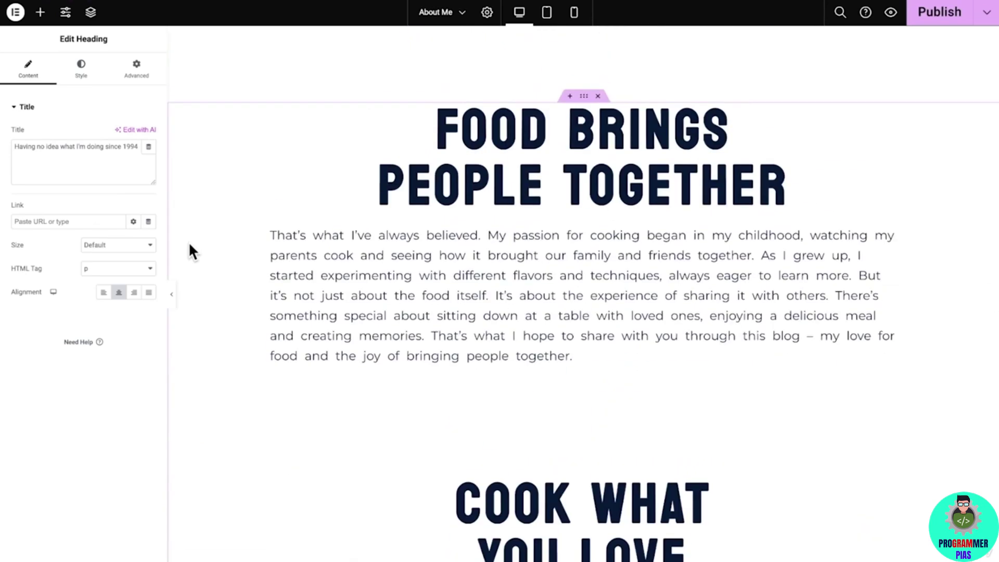
Add a global colour named Red Papper with hex #E53715 in Site Settings.
{"action": "left_click", "coordinate": [65, 14]}
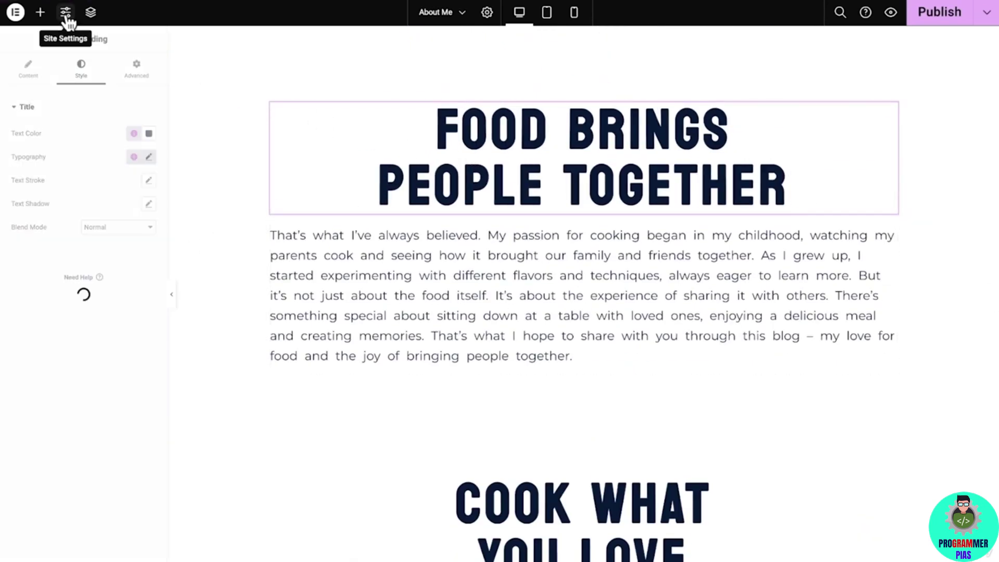
{"action": "left_click", "coordinate": [94, 91]}
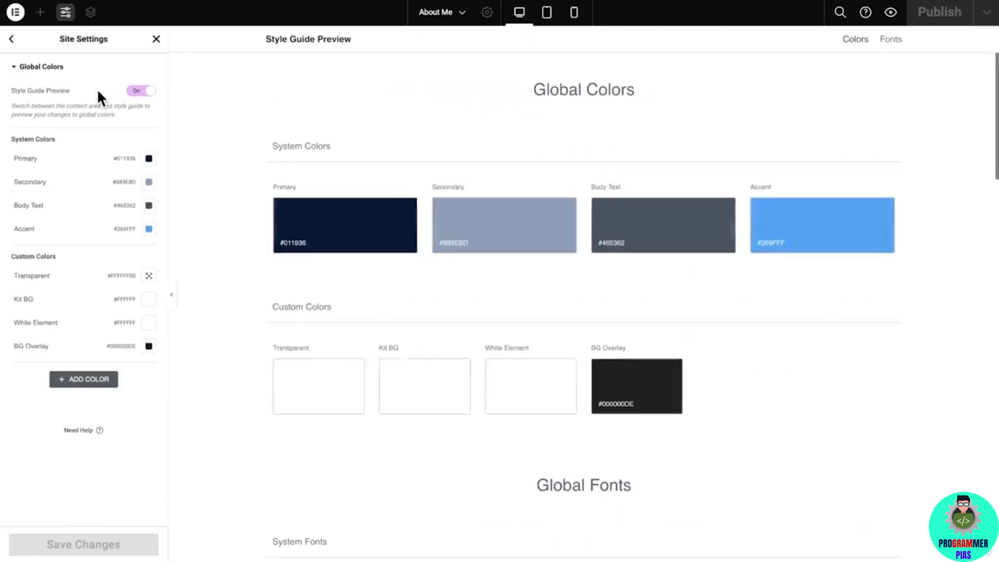
{"action": "left_click", "coordinate": [93, 377]}
{"action": "left_click", "coordinate": [150, 370]}
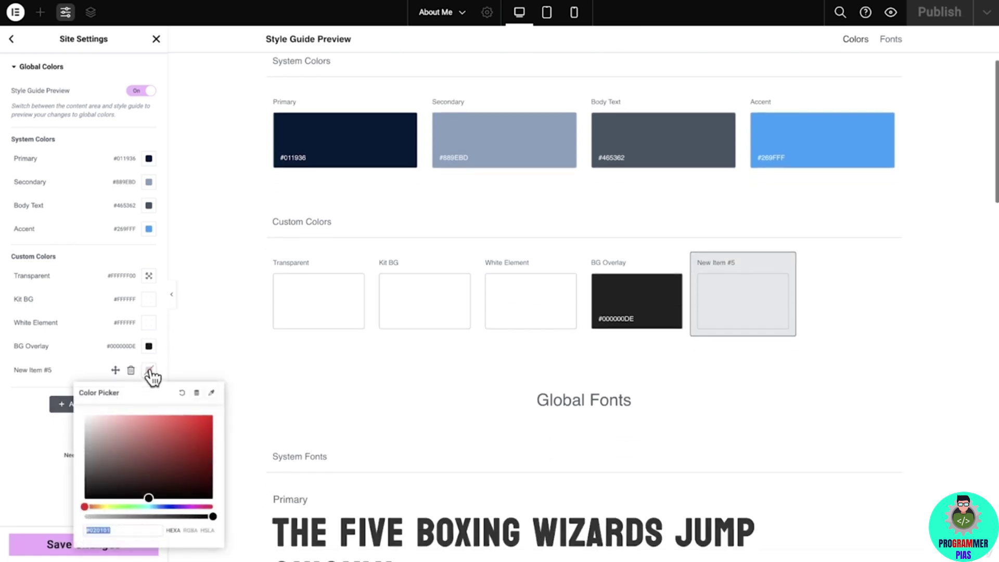
{"action": "type", "text": "#E53715"}
{"action": "left_click", "coordinate": [149, 370]}
{"action": "left_click", "coordinate": [64, 370]}
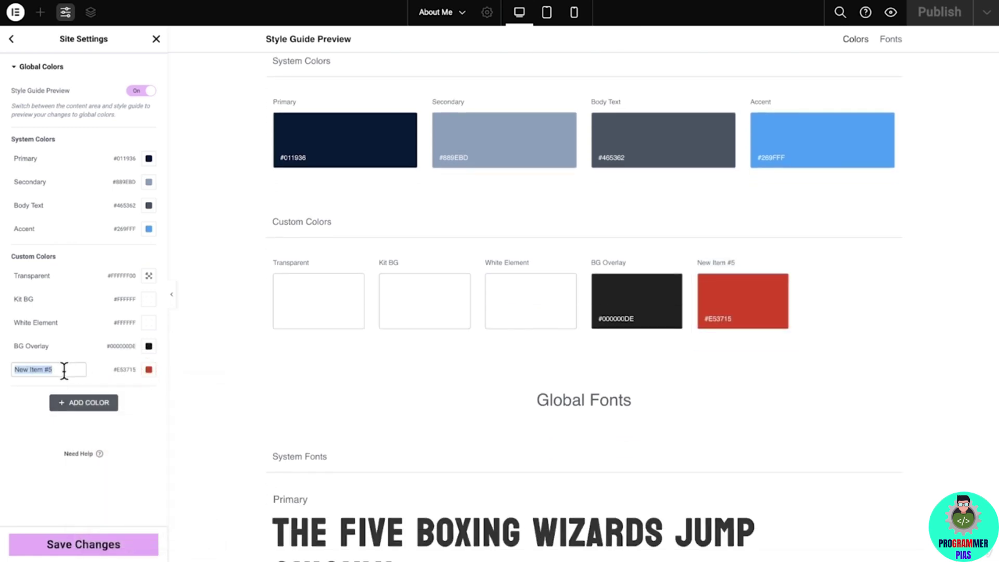
Add Green Lettuce #3AAF7D, save the global colours, and return to the editor.
{"action": "left_click", "coordinate": [81, 406]}
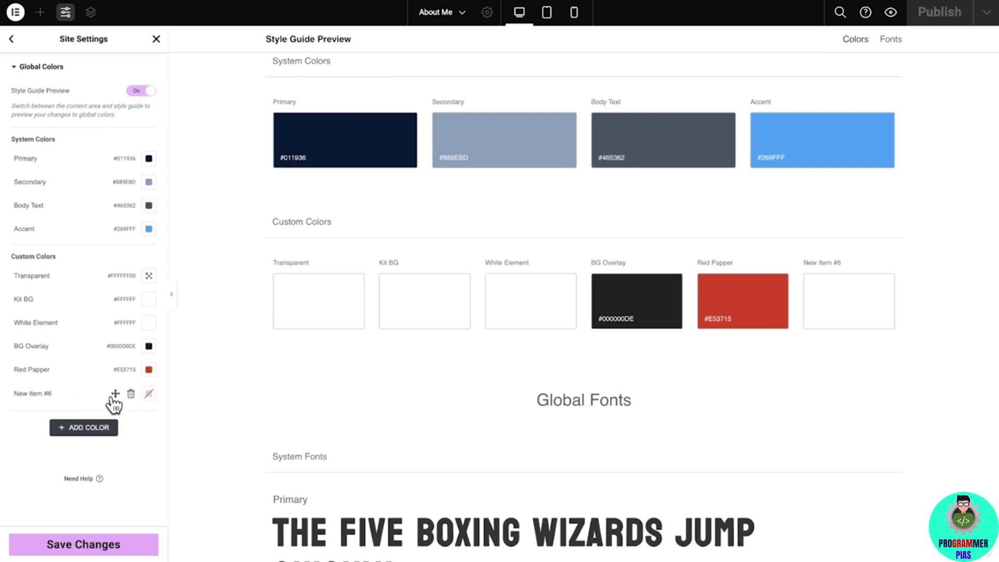
{"action": "left_click", "coordinate": [149, 393]}
{"action": "type", "text": "#3AAF7D"}
{"action": "left_click", "coordinate": [150, 394]}
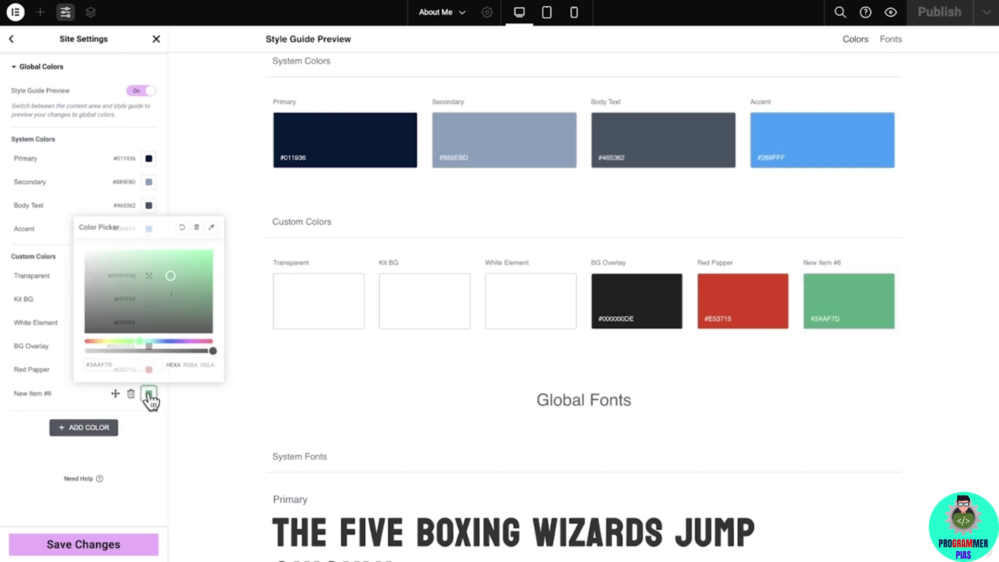
{"action": "left_click", "coordinate": [61, 389]}
{"action": "type", "text": "Green Lettuce"}
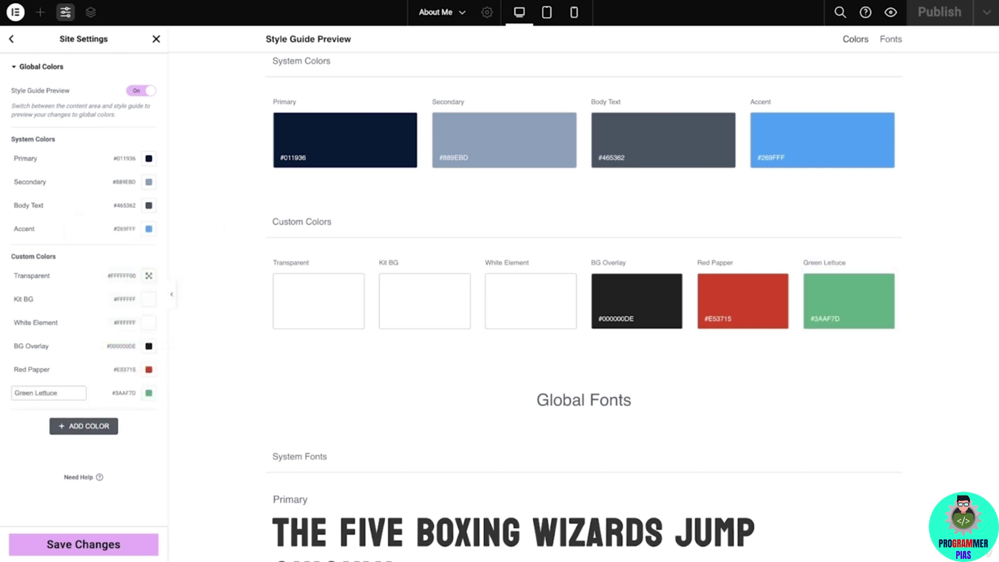
{"action": "left_click", "coordinate": [118, 544]}
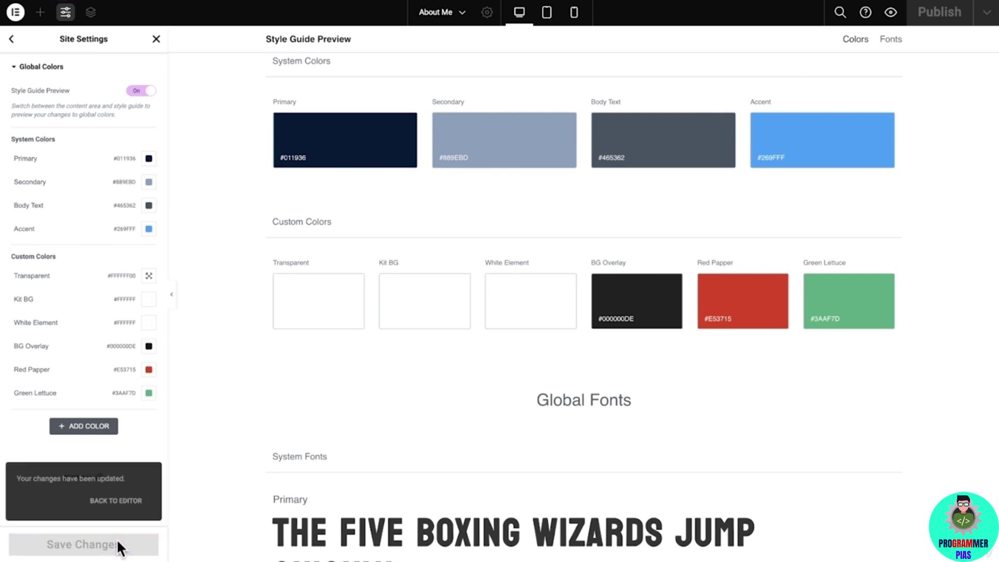
{"action": "left_click", "coordinate": [125, 501]}
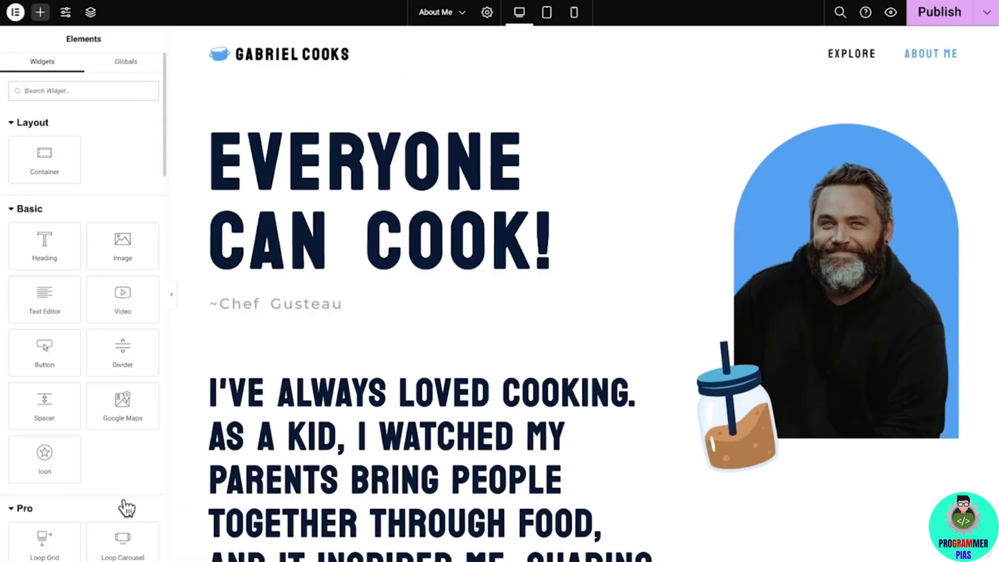
Left-align the FOOD BRINGS PEOPLE TOGETHER heading and colour it with the Accent global colour.
{"action": "scroll", "coordinate": [187, 471], "scroll_direction": "down", "scroll_amount": 10}
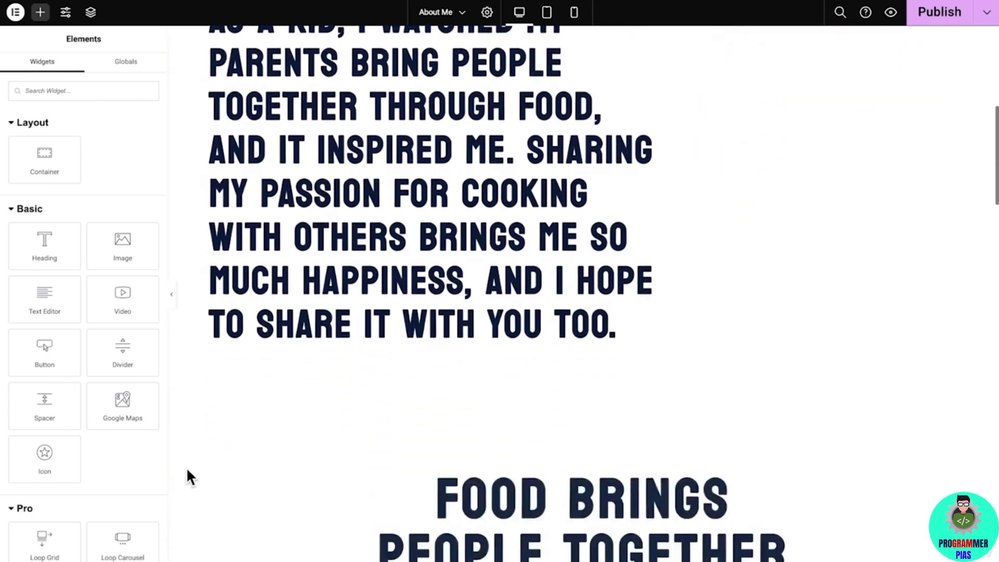
{"action": "scroll", "coordinate": [187, 468], "scroll_direction": "down", "scroll_amount": 5}
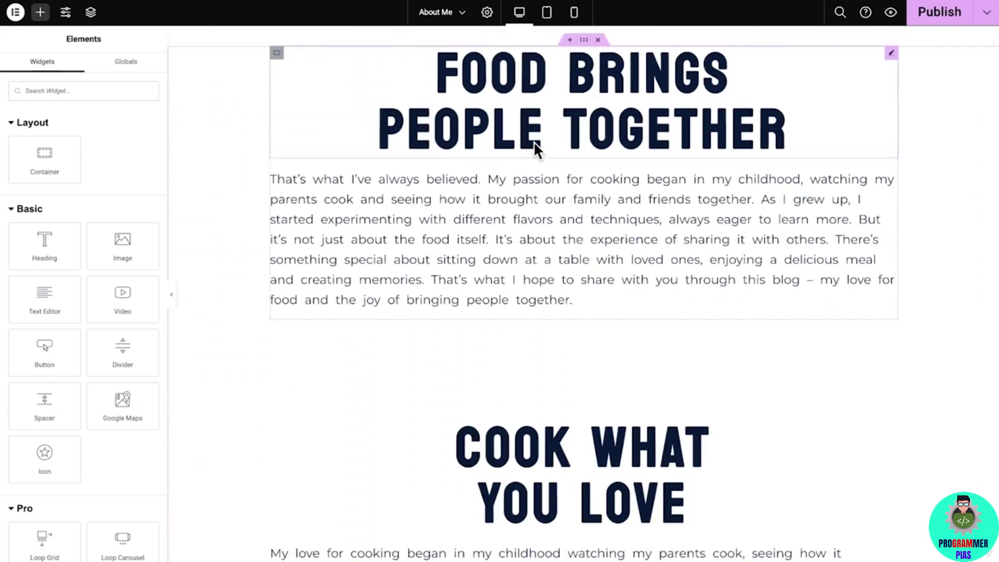
{"action": "left_click", "coordinate": [541, 130]}
{"action": "left_click", "coordinate": [40, 78]}
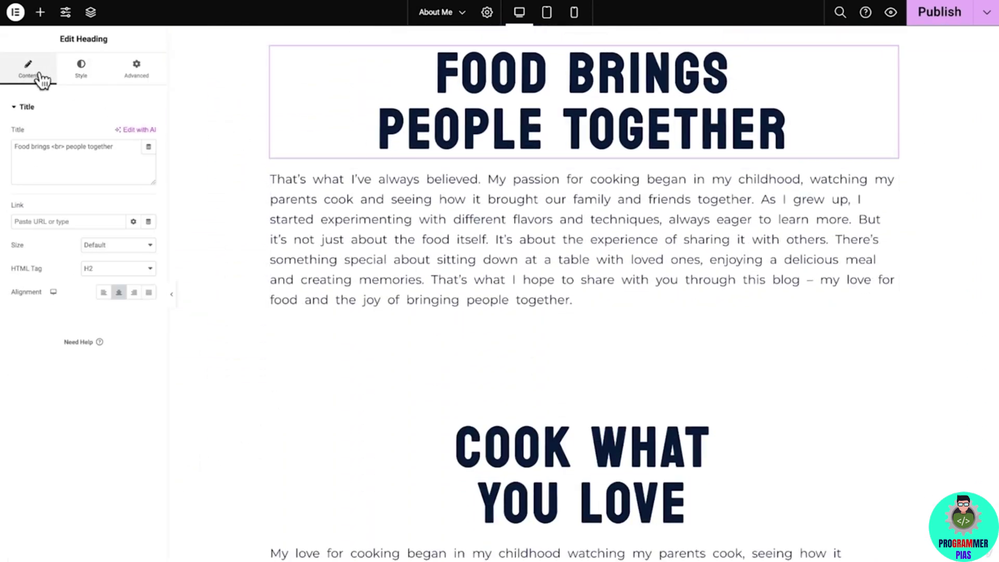
{"action": "left_click", "coordinate": [104, 293]}
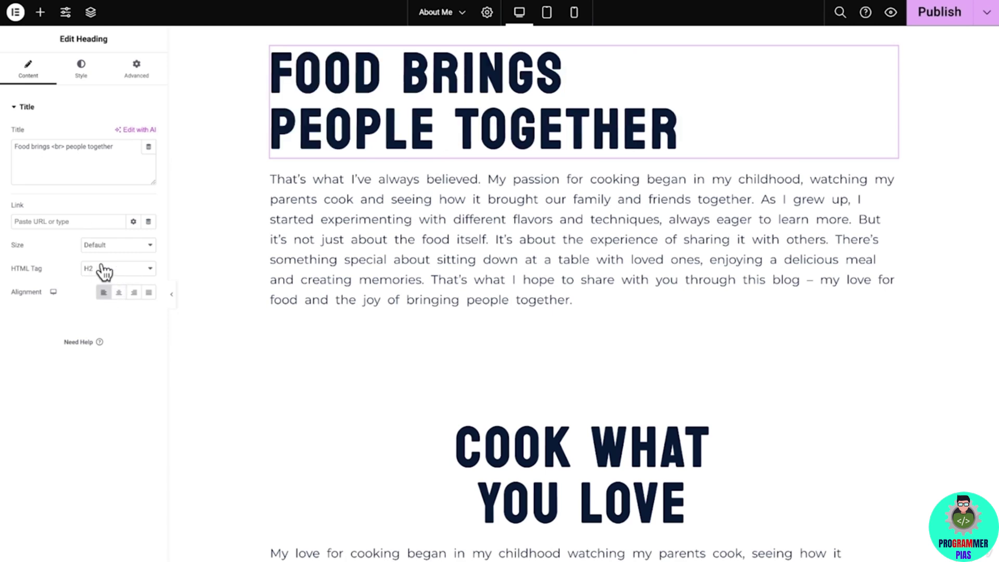
{"action": "left_click", "coordinate": [81, 69]}
{"action": "left_click", "coordinate": [133, 133]}
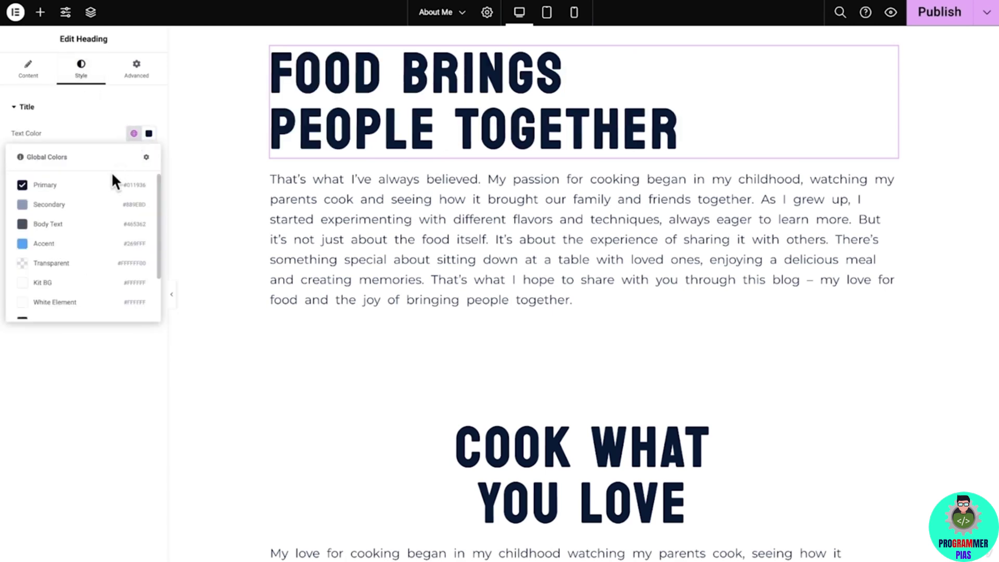
{"action": "left_click", "coordinate": [82, 245]}
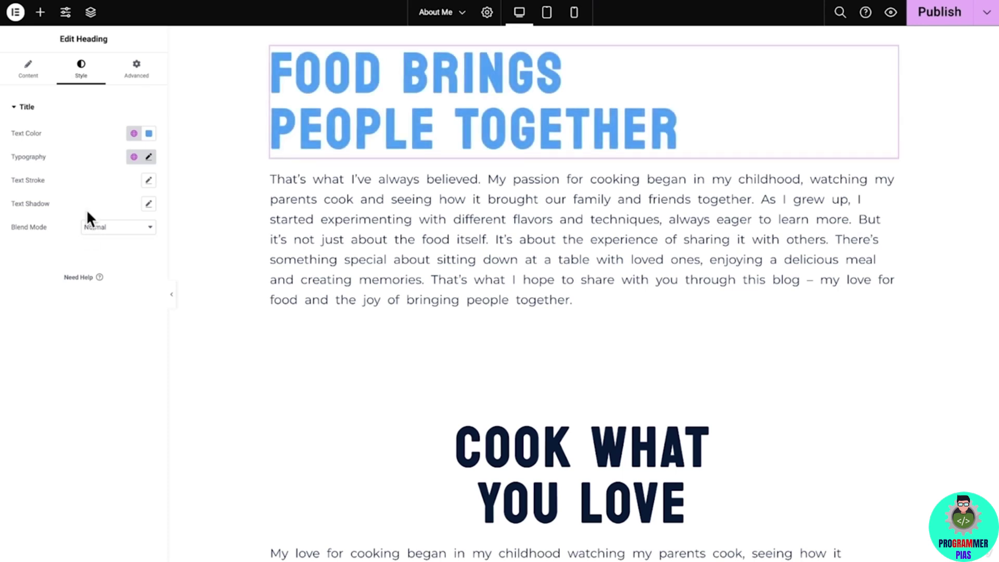
Rotate the heading by -5 degrees under Advanced > Transform.
{"action": "left_click", "coordinate": [138, 72]}
{"action": "left_click", "coordinate": [120, 106]}
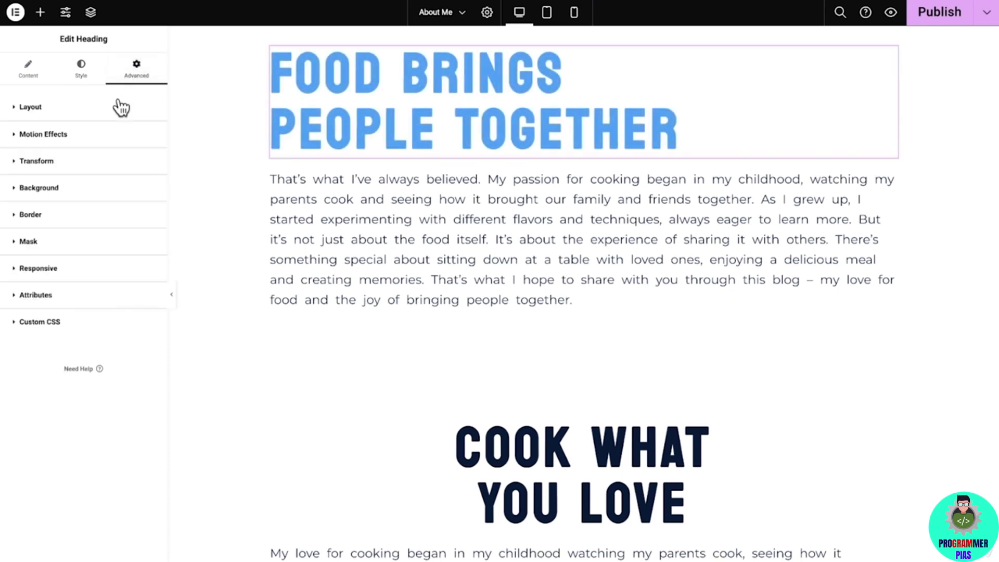
{"action": "left_click", "coordinate": [110, 162]}
{"action": "left_click", "coordinate": [149, 211]}
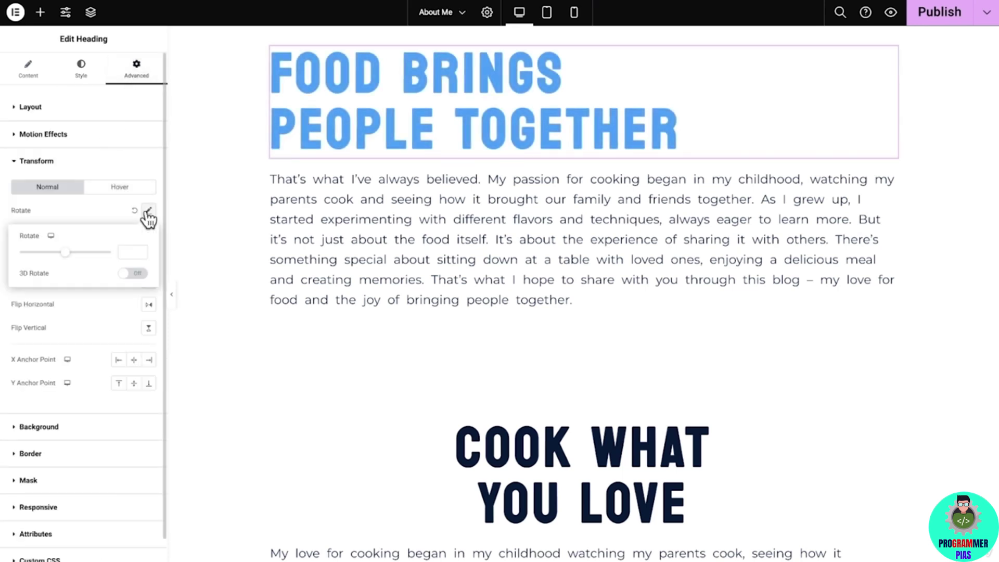
{"action": "left_click", "coordinate": [130, 252]}
{"action": "type", "text": "-5"}
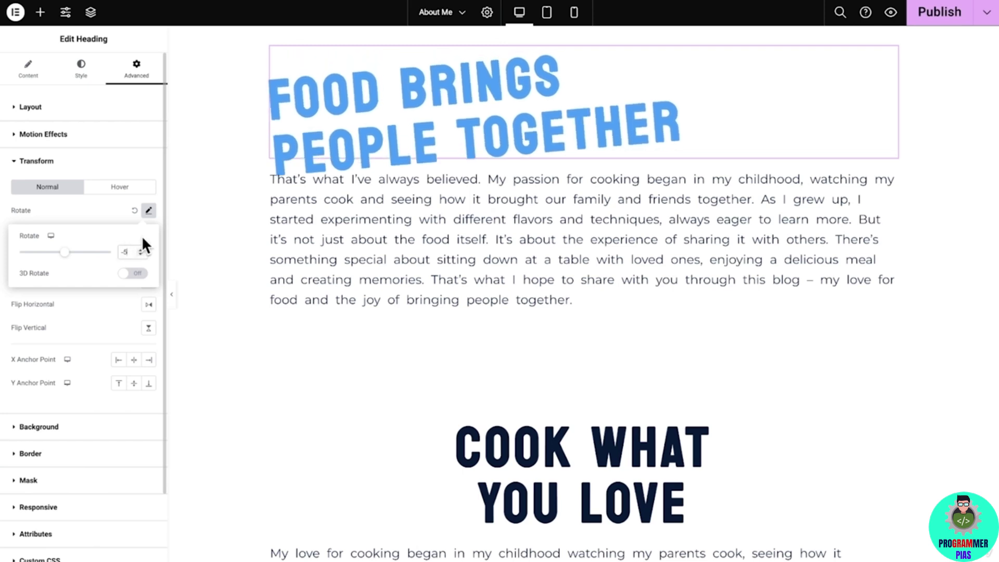
{"action": "left_click", "coordinate": [149, 212]}
Set the heading's offset to -100 px horizontally and -50 px vertically.
{"action": "left_click", "coordinate": [149, 235]}
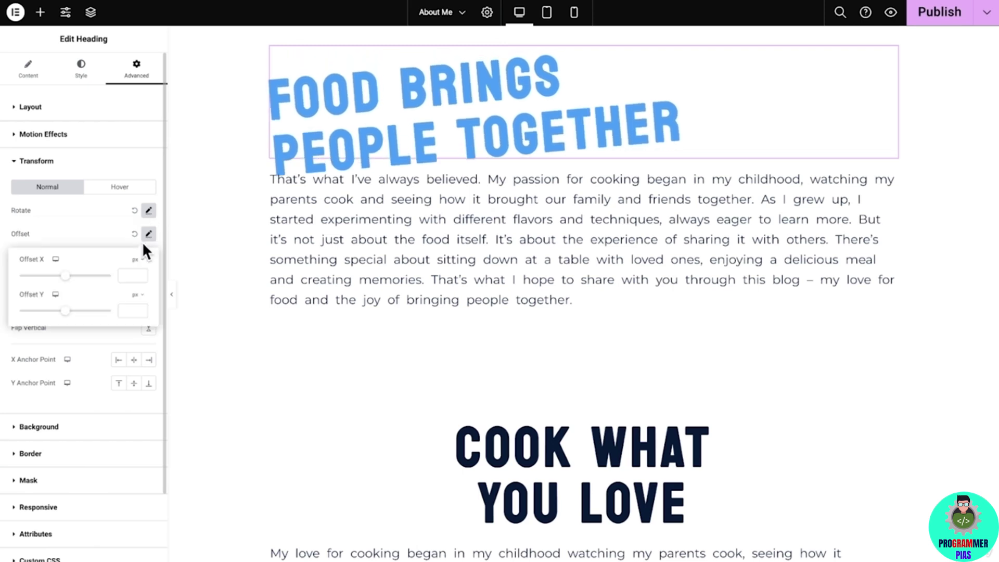
{"action": "type", "text": "-100"}
{"action": "left_click", "coordinate": [131, 310]}
{"action": "type", "text": "-50"}
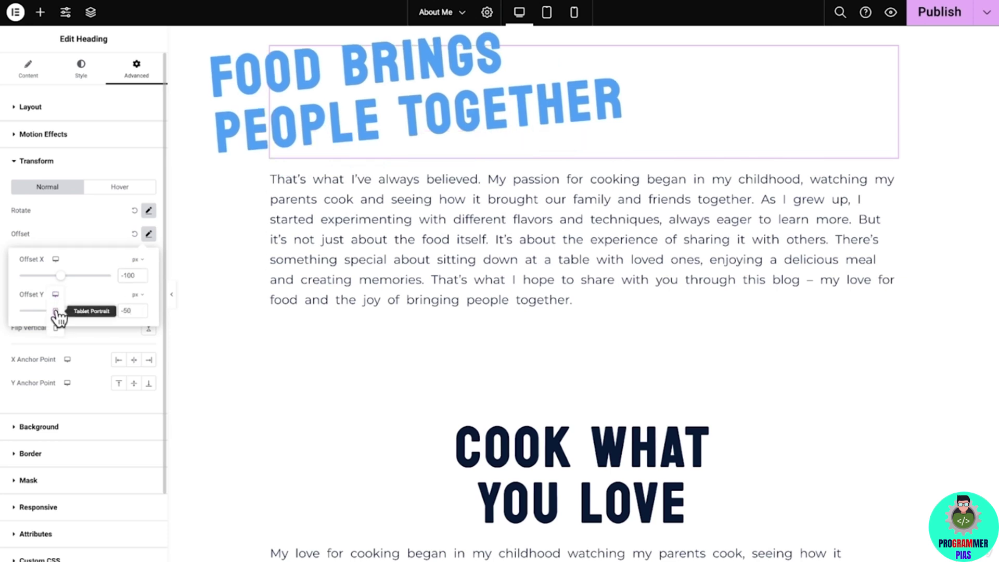
Clear the heading's horizontal offset to 0 on tablet, then return to desktop view.
{"action": "left_click", "coordinate": [56, 312]}
{"action": "key", "text": "BackSpace"}
{"action": "key", "text": "BackSpace"}
{"action": "key", "text": "BackSpace"}
{"action": "key", "text": "BackSpace"}
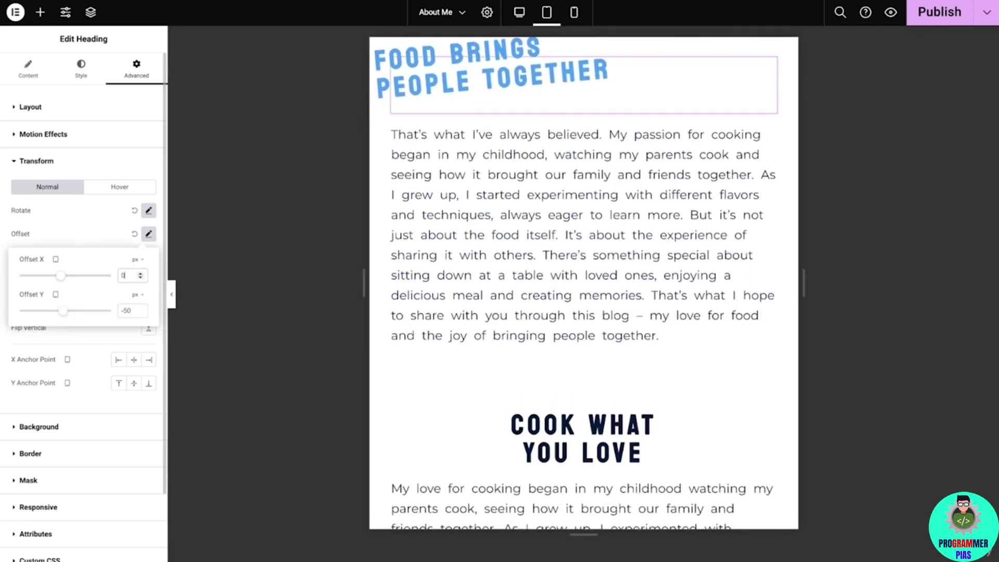
{"action": "left_click", "coordinate": [56, 260]}
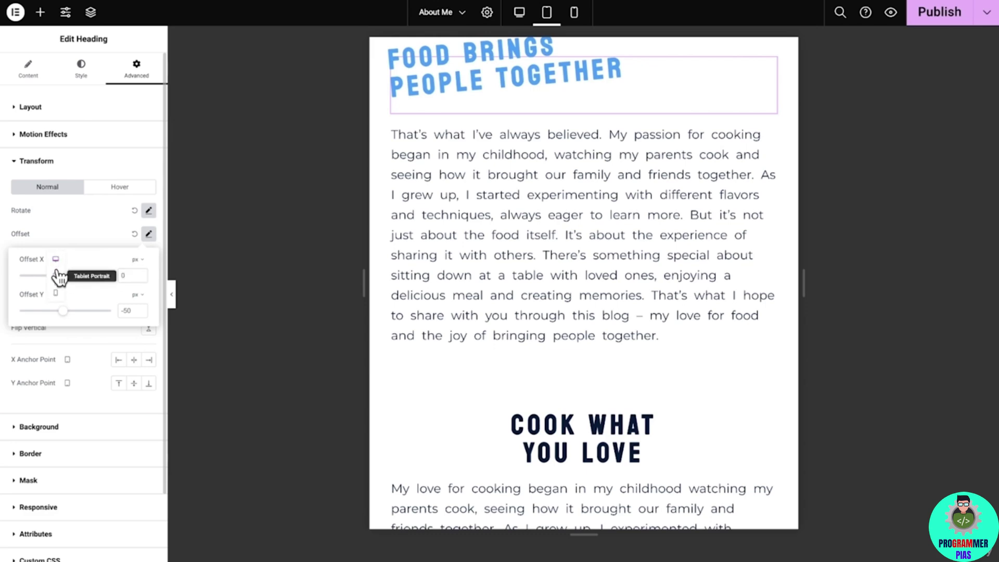
{"action": "left_click", "coordinate": [58, 295]}
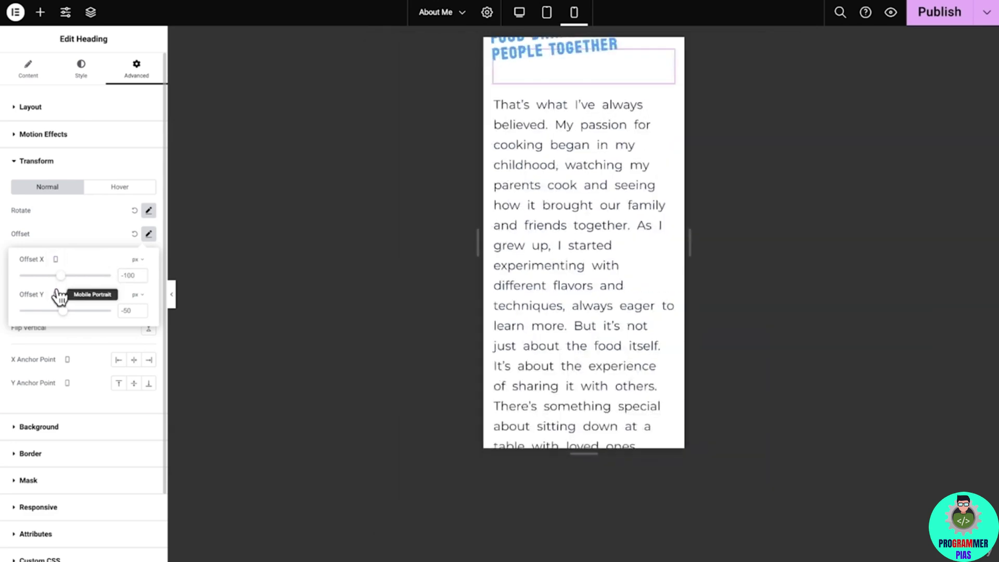
{"action": "left_click", "coordinate": [57, 295]}
{"action": "left_click", "coordinate": [58, 295]}
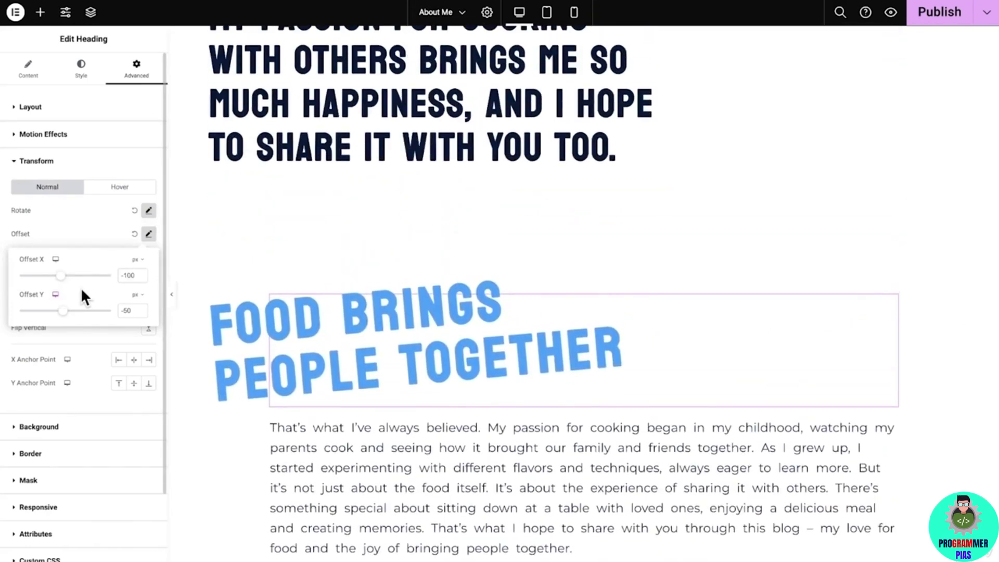
Copy the FOOD BRINGS PEOPLE TOGETHER heading and paste its style onto the other two headings.
{"action": "right_click", "coordinate": [298, 312]}
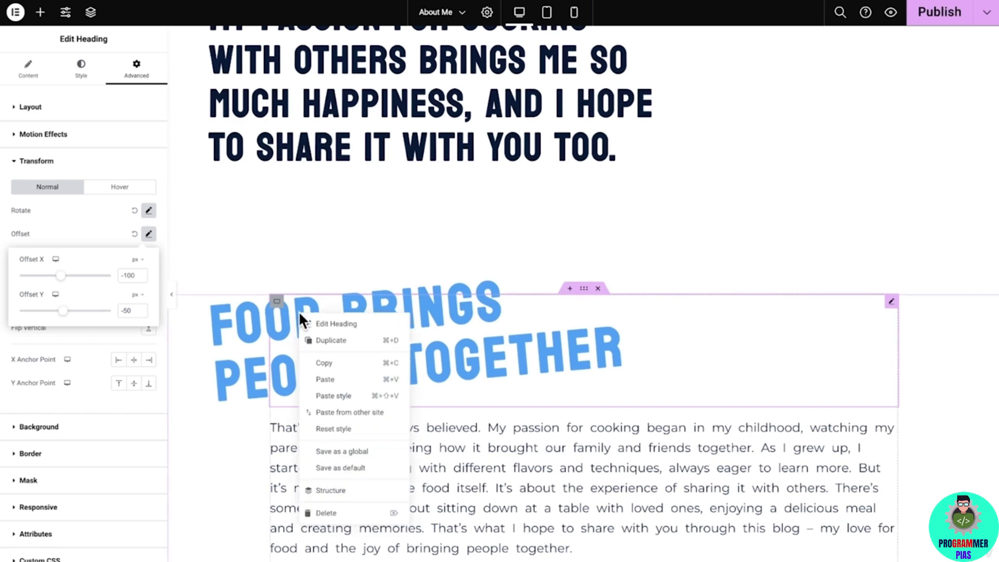
{"action": "left_click", "coordinate": [349, 363]}
{"action": "scroll", "coordinate": [226, 433], "scroll_direction": "down", "scroll_amount": 6}
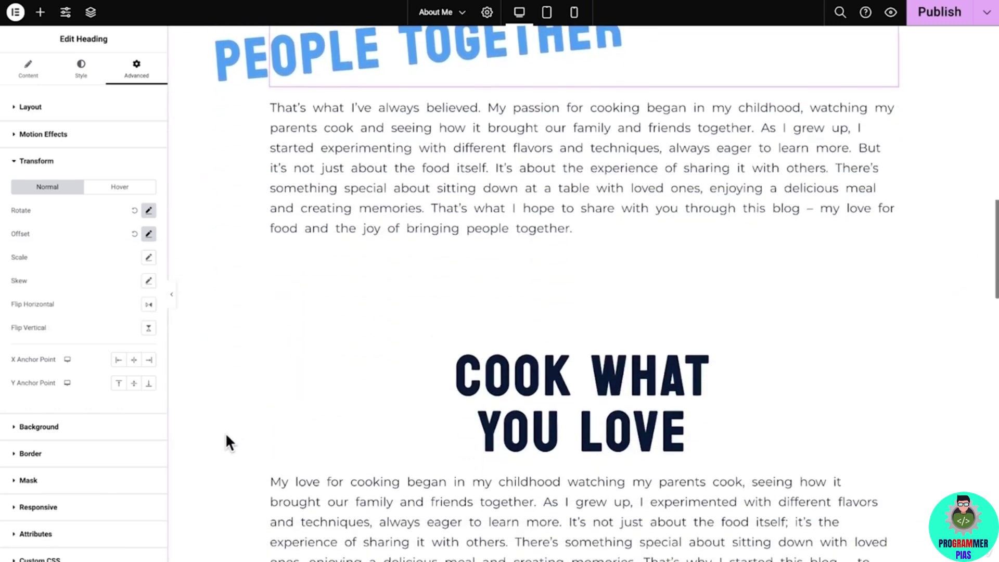
{"action": "scroll", "coordinate": [226, 433], "scroll_direction": "down", "scroll_amount": 5}
{"action": "right_click", "coordinate": [576, 126]}
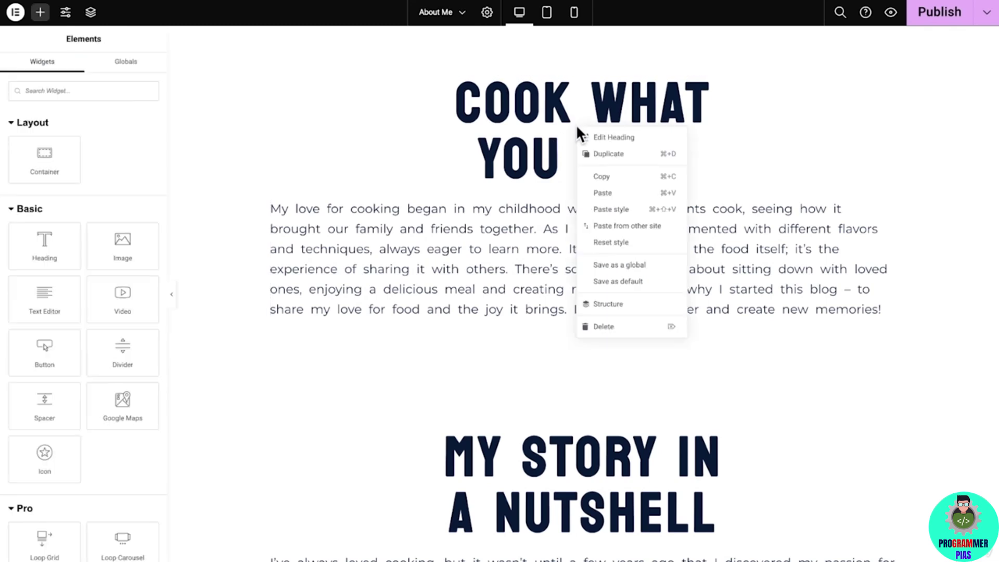
{"action": "left_click", "coordinate": [636, 210]}
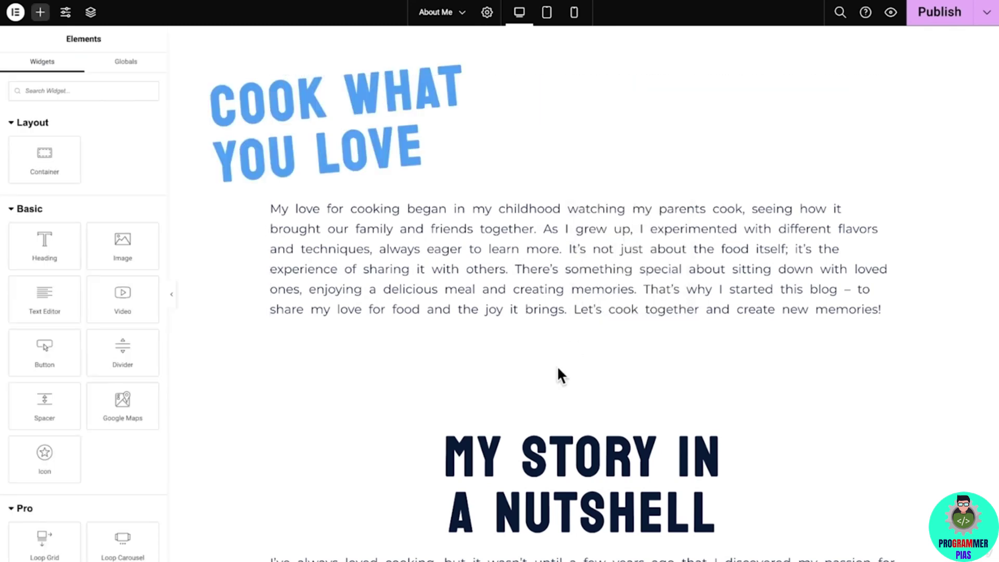
{"action": "right_click", "coordinate": [505, 454]}
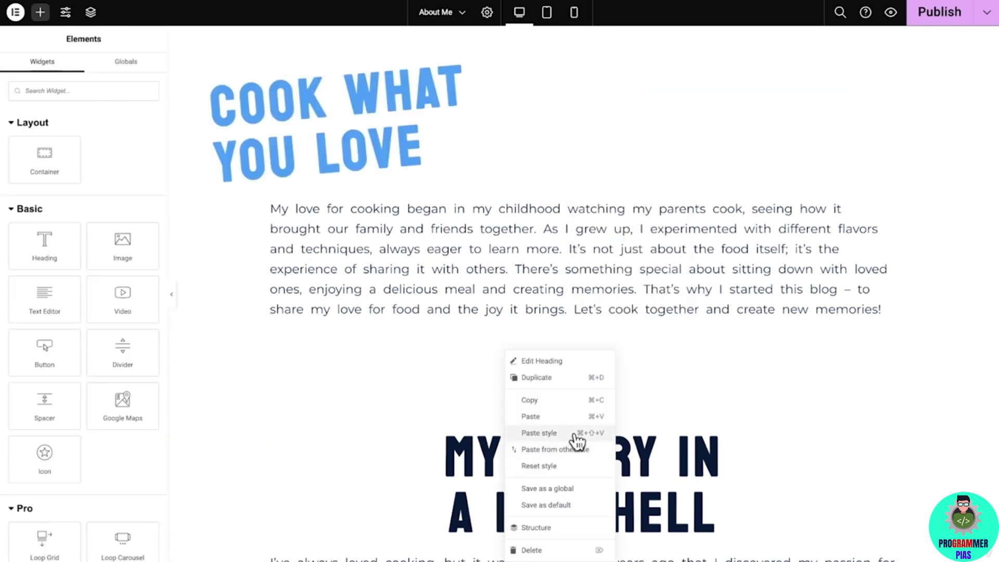
{"action": "left_click", "coordinate": [539, 433]}
Colour the MY STORY IN A NUTSHELL heading Green Lettuce.
{"action": "scroll", "coordinate": [574, 435], "scroll_direction": "down", "scroll_amount": 2}
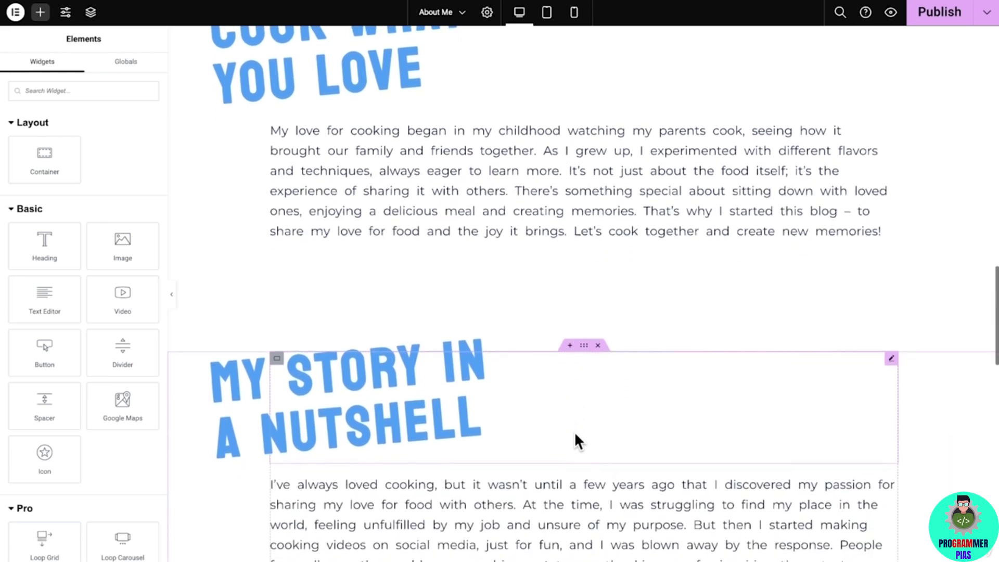
{"action": "left_click", "coordinate": [445, 392]}
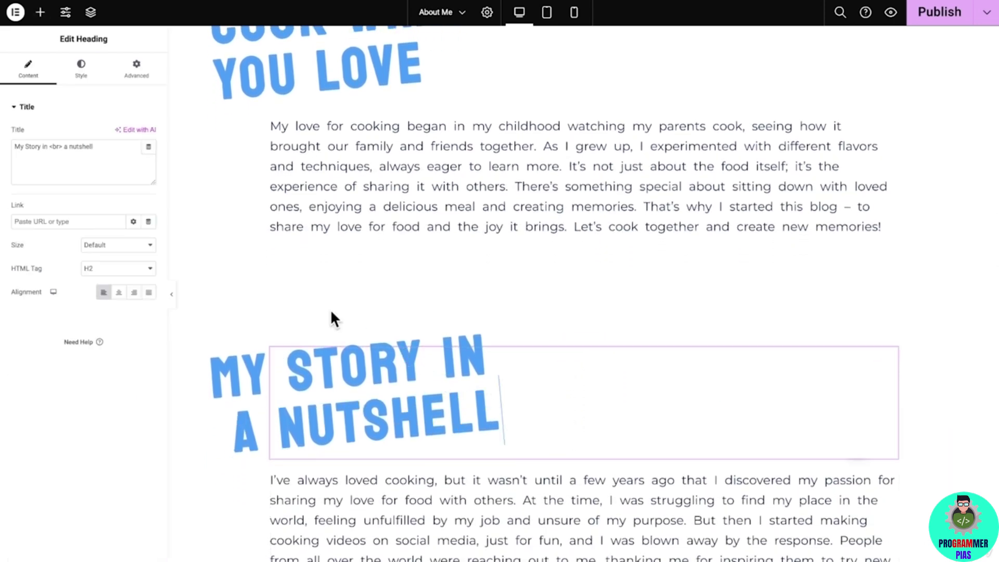
{"action": "left_click", "coordinate": [92, 77]}
{"action": "left_click", "coordinate": [134, 133]}
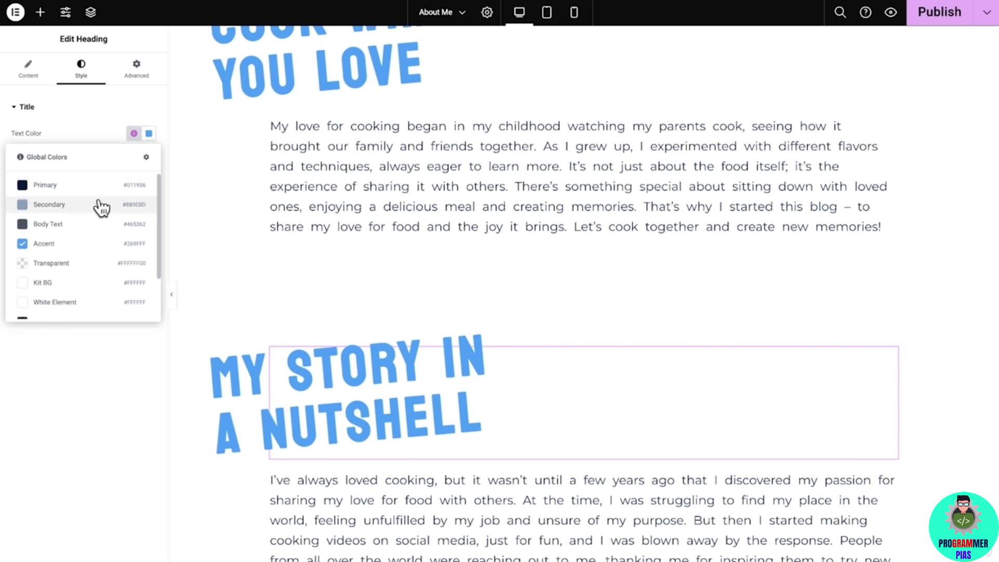
{"action": "scroll", "coordinate": [98, 208], "scroll_direction": "down", "scroll_amount": 3}
{"action": "left_click", "coordinate": [93, 304]}
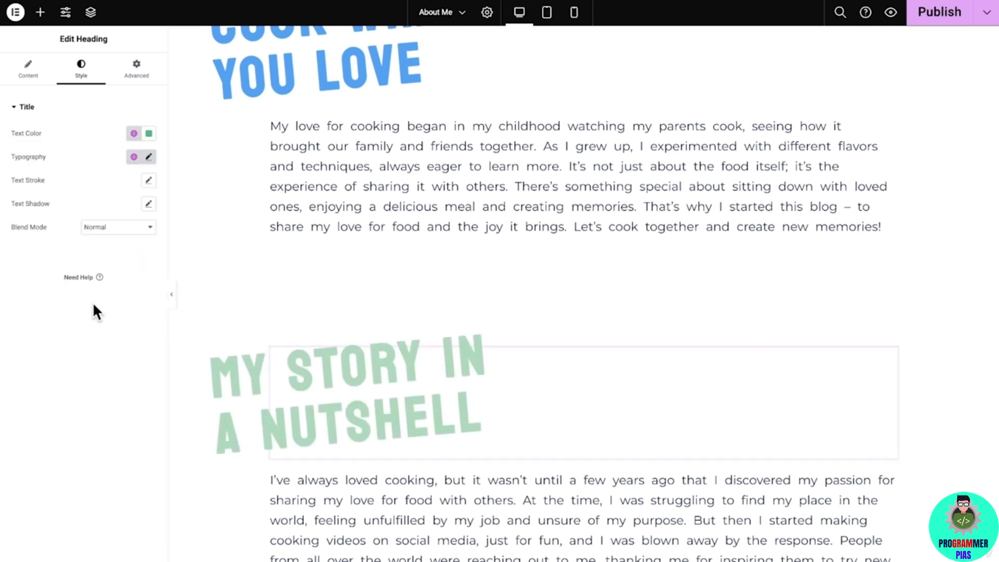
Colour the COOK WHAT YOU LOVE heading Red Papper.
{"action": "scroll", "coordinate": [195, 279], "scroll_direction": "up", "scroll_amount": 1}
{"action": "scroll", "coordinate": [195, 287], "scroll_direction": "up", "scroll_amount": 1}
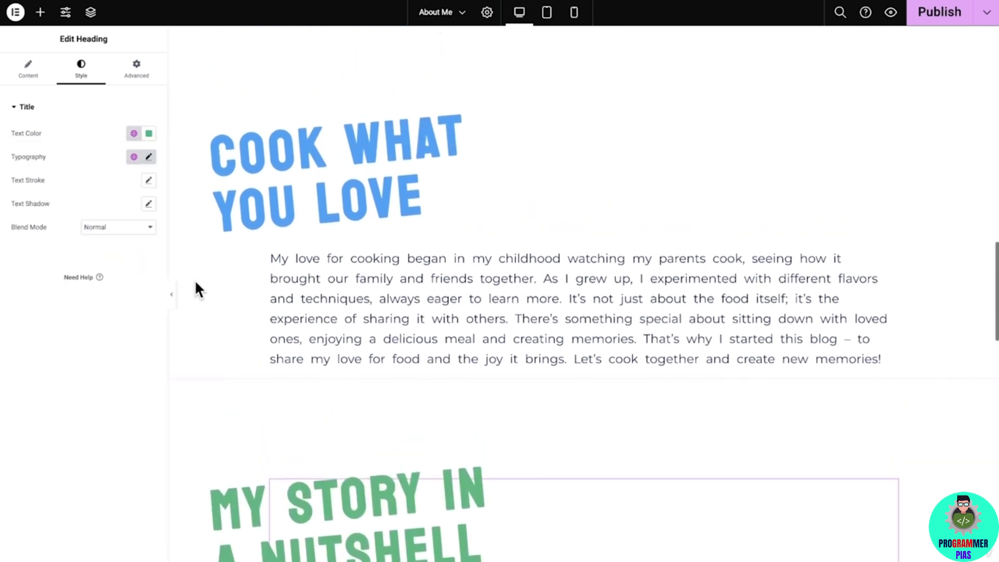
{"action": "left_click", "coordinate": [290, 175]}
{"action": "left_click", "coordinate": [81, 69]}
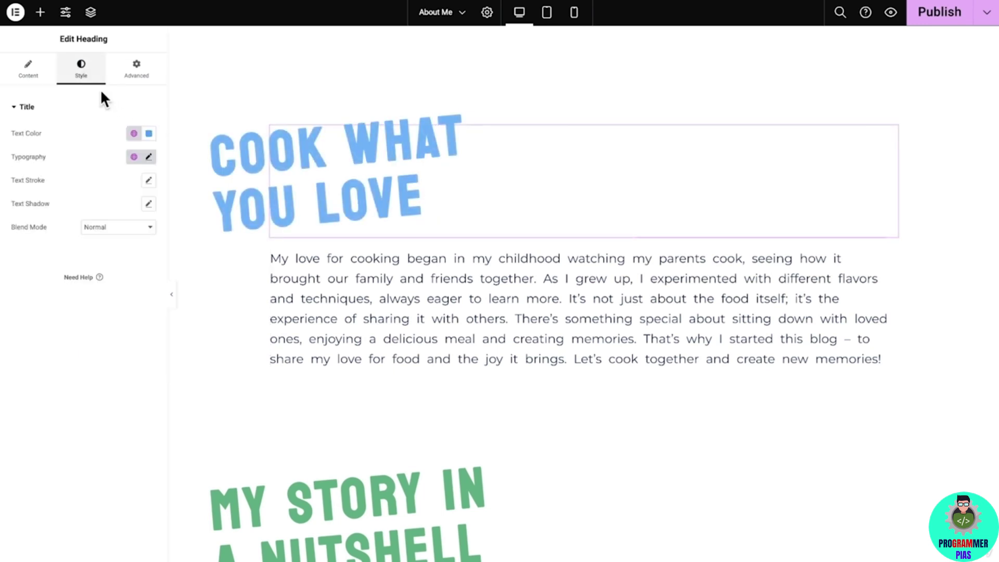
{"action": "left_click", "coordinate": [134, 135]}
{"action": "scroll", "coordinate": [96, 216], "scroll_direction": "down", "scroll_amount": 3}
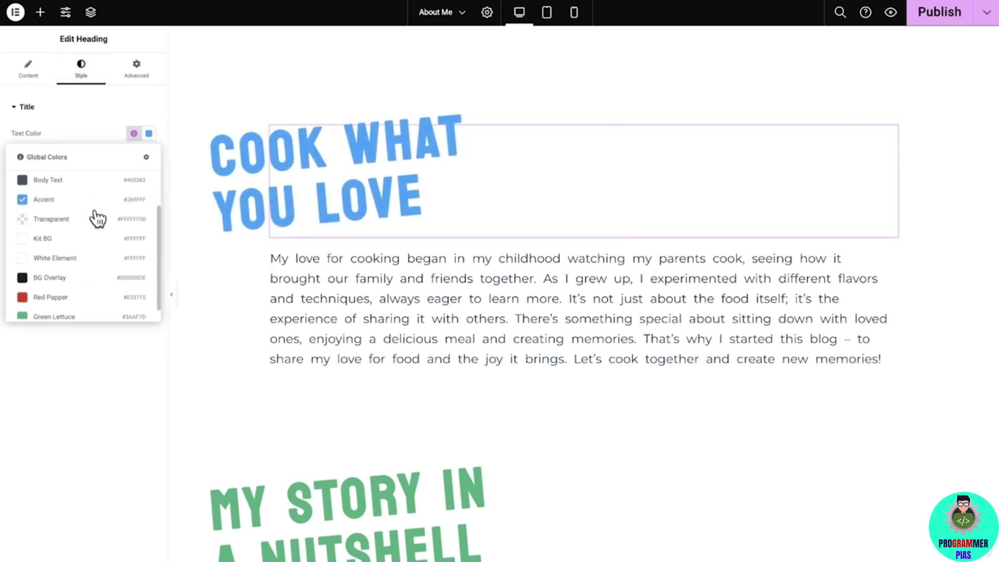
{"action": "left_click", "coordinate": [99, 286]}
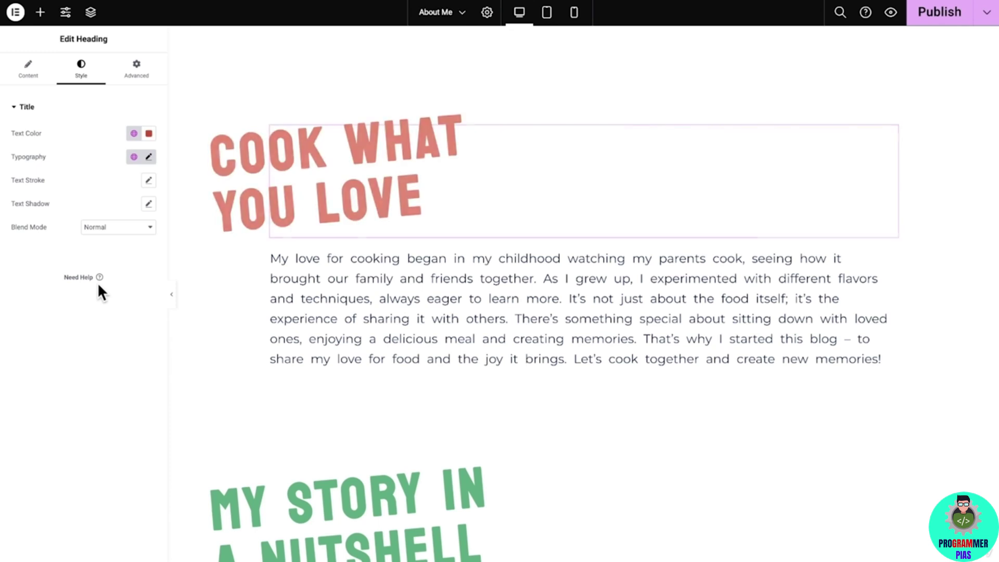
{"action": "left_click", "coordinate": [140, 76]}
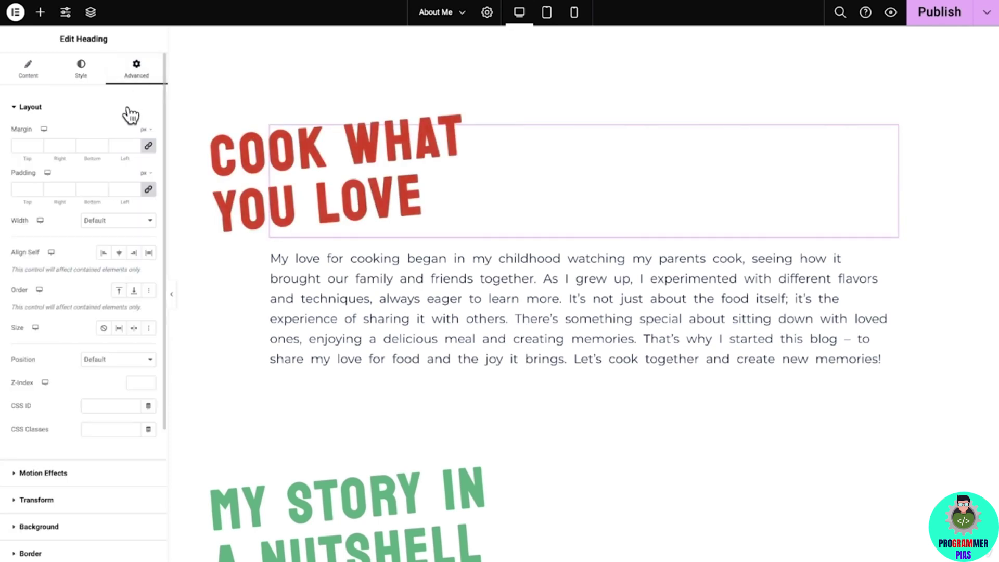
{"action": "left_click", "coordinate": [128, 109]}
Change the COOK WHAT YOU LOVE heading's rotation to 5 and reset its offset to default.
{"action": "left_click", "coordinate": [113, 168]}
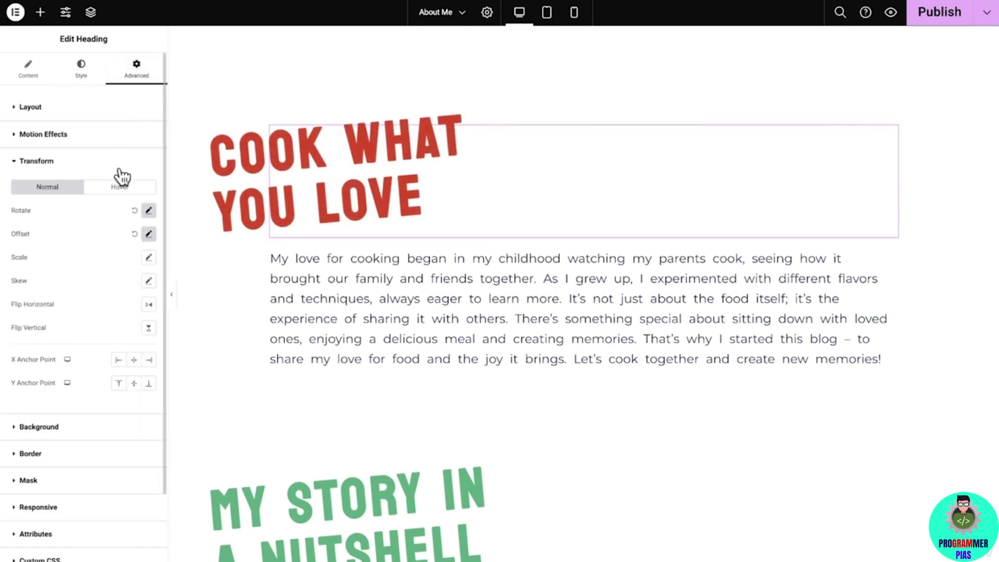
{"action": "left_click", "coordinate": [149, 211]}
{"action": "type", "text": "5"}
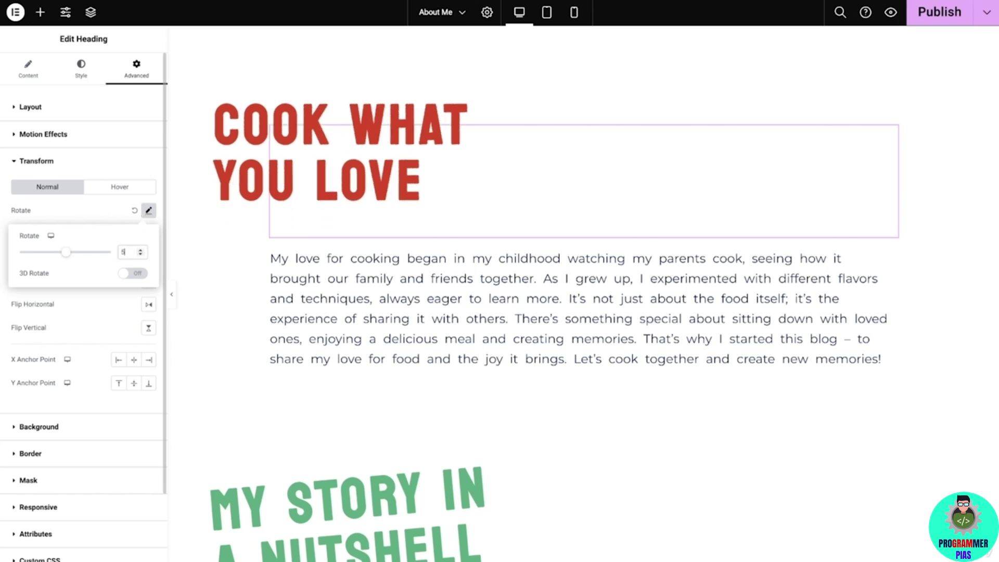
{"action": "left_click", "coordinate": [149, 210]}
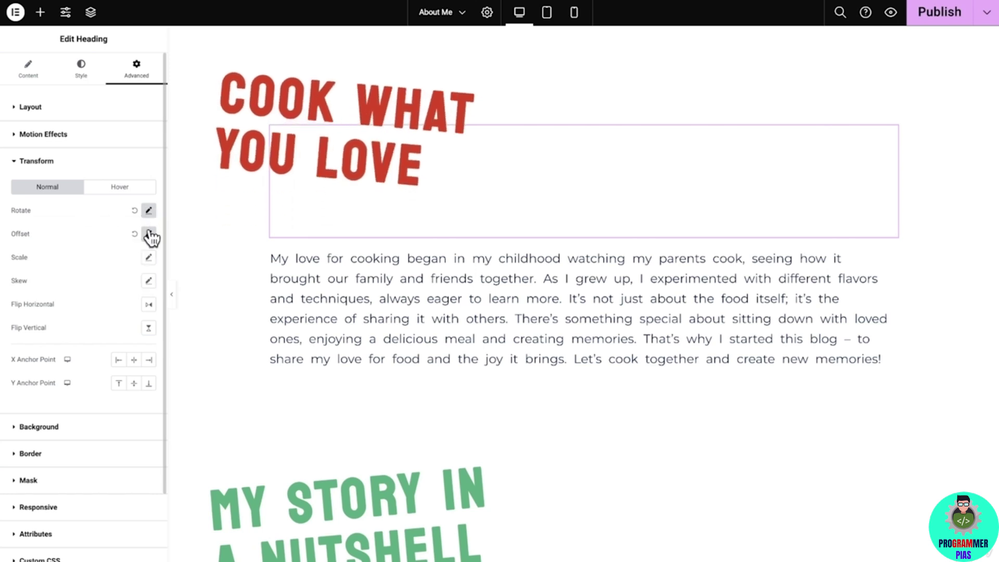
{"action": "left_click", "coordinate": [135, 234]}
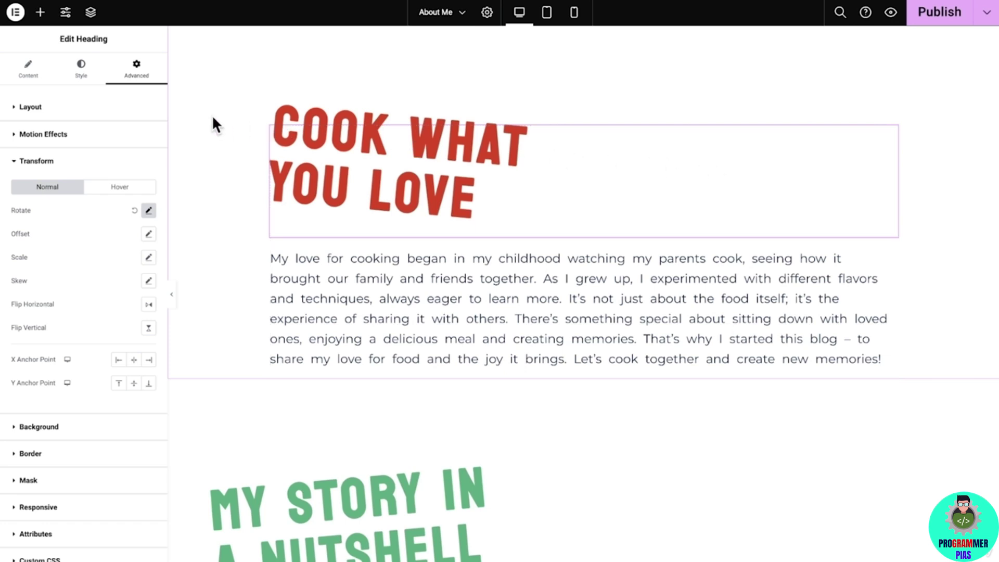
Make the heading width Inline and set its container to Row, Wrap on, Justify End.
{"action": "left_click", "coordinate": [132, 111]}
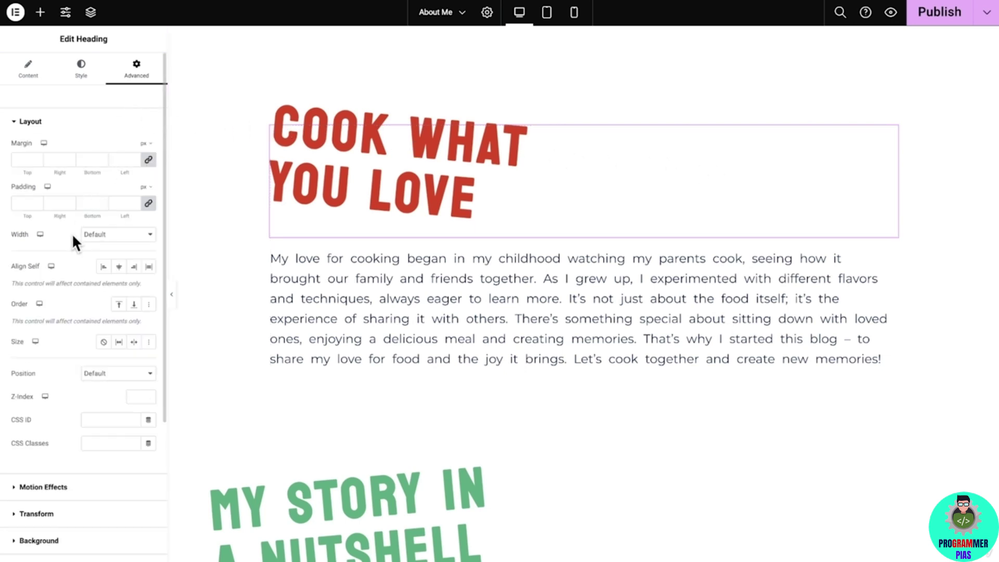
{"action": "left_click", "coordinate": [139, 235]}
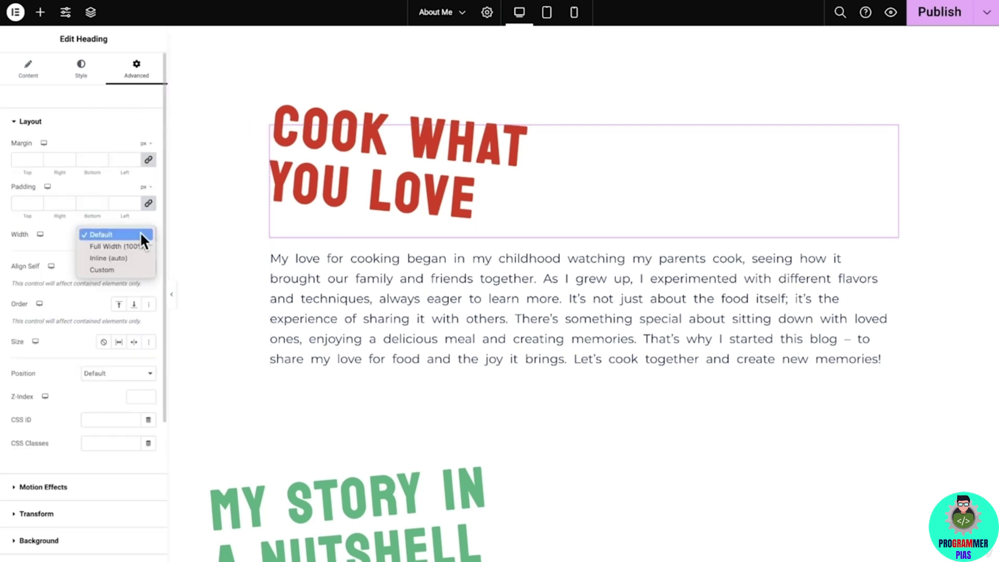
{"action": "left_click", "coordinate": [132, 259]}
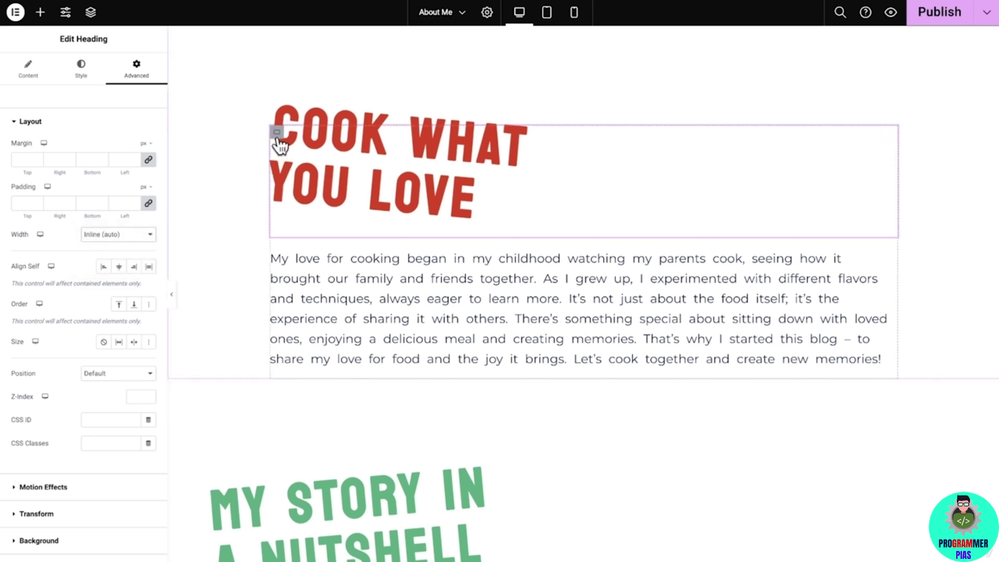
{"action": "left_click", "coordinate": [278, 134]}
{"action": "left_click", "coordinate": [105, 274]}
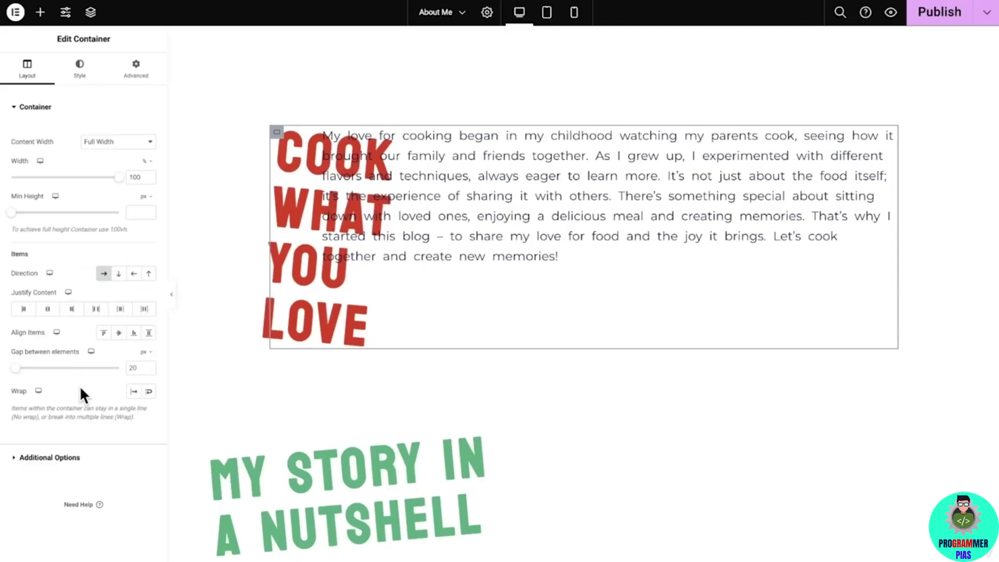
{"action": "left_click", "coordinate": [149, 392]}
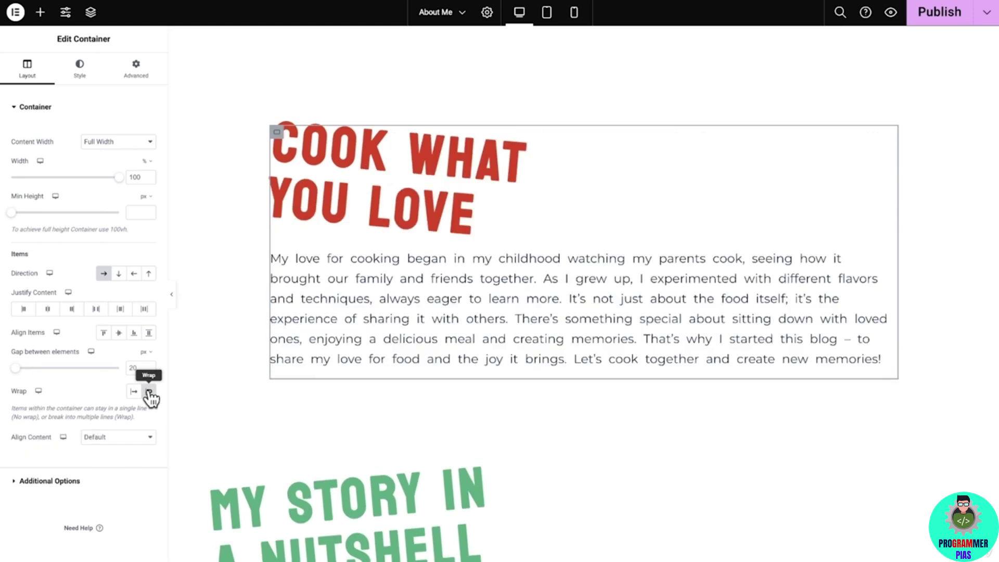
{"action": "left_click", "coordinate": [74, 308]}
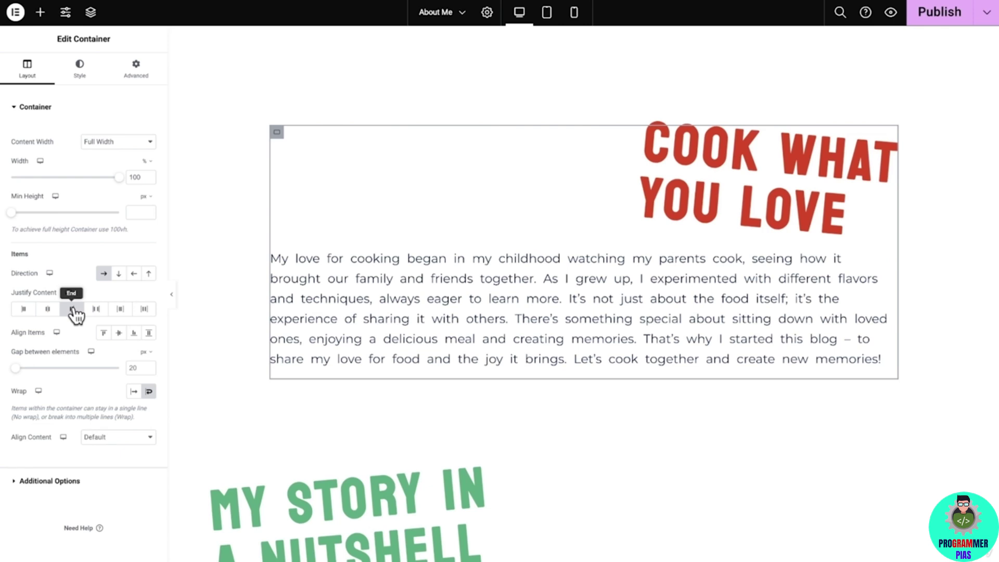
Set the COOK WHAT YOU LOVE heading's offsets to 120 horizontally and -20 vertically, checking tablet width.
{"action": "left_click", "coordinate": [701, 159]}
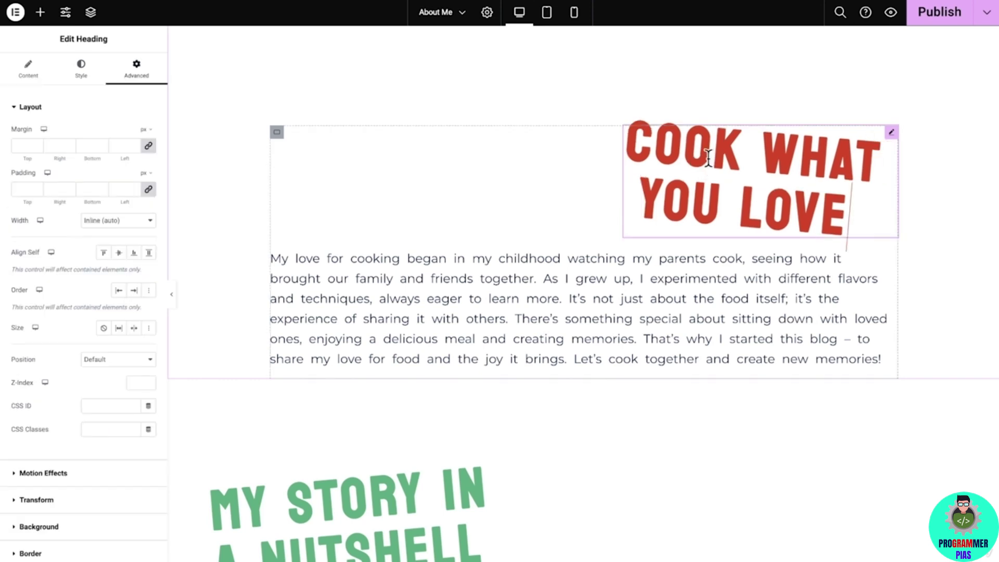
{"action": "left_click", "coordinate": [137, 108]}
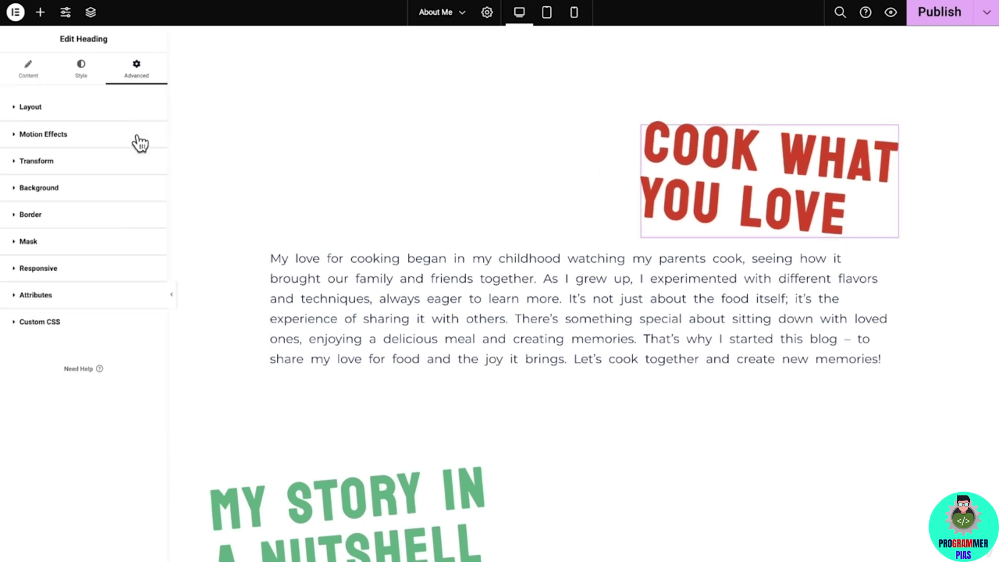
{"action": "left_click", "coordinate": [137, 162]}
{"action": "left_click", "coordinate": [149, 234]}
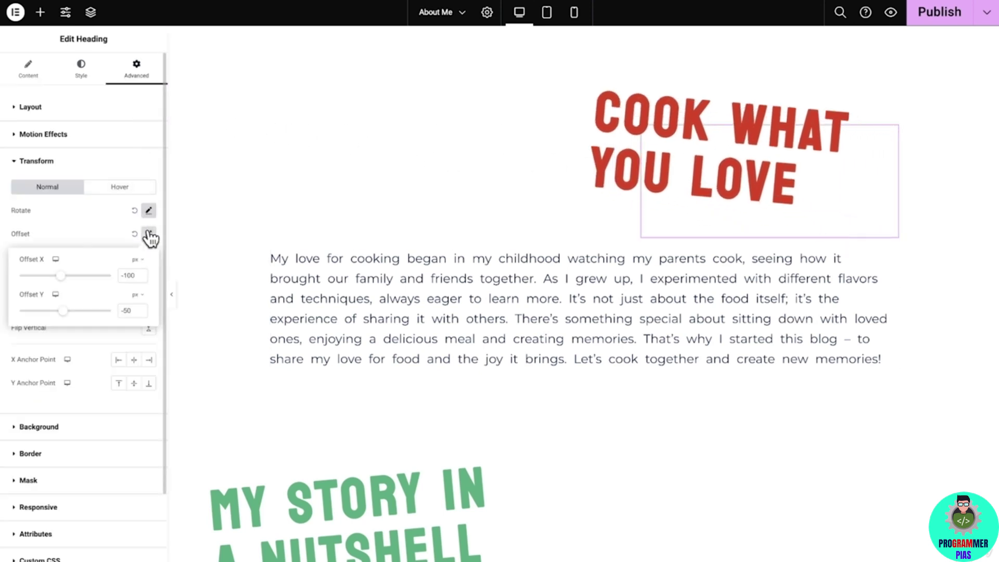
{"action": "left_click", "coordinate": [129, 272]}
{"action": "type", "text": "120"}
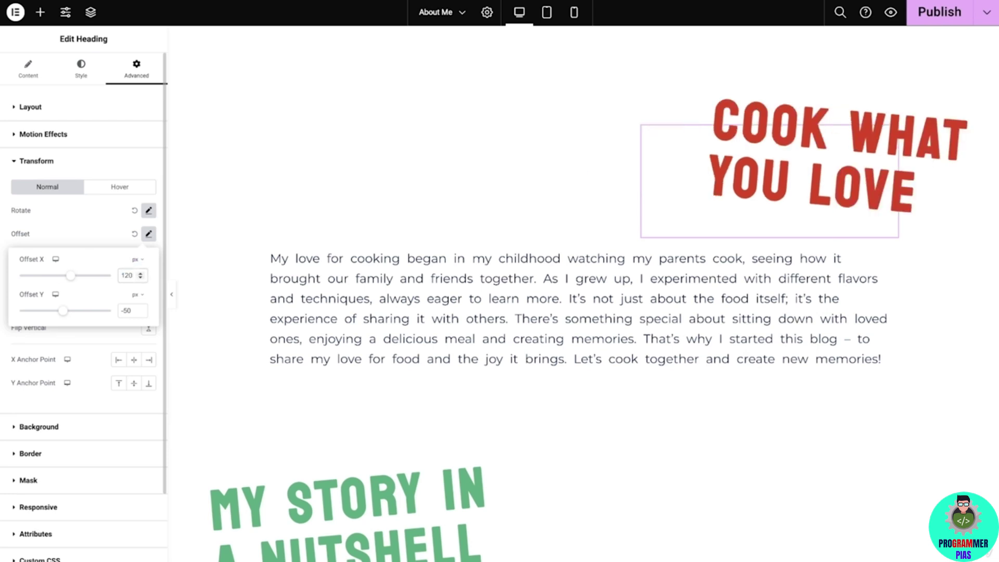
{"action": "triple_click", "coordinate": [129, 311]}
{"action": "type", "text": "-20"}
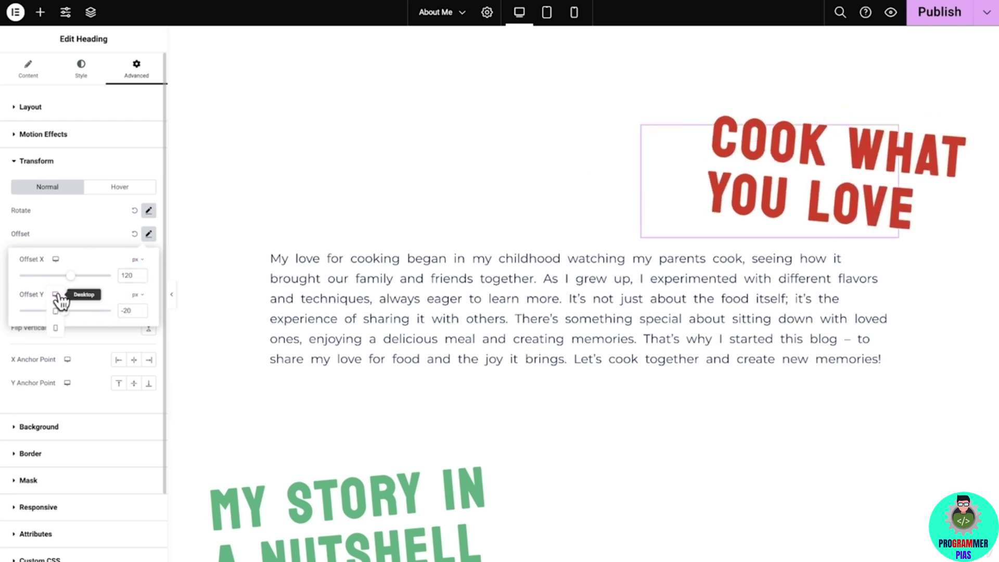
{"action": "left_click", "coordinate": [57, 311]}
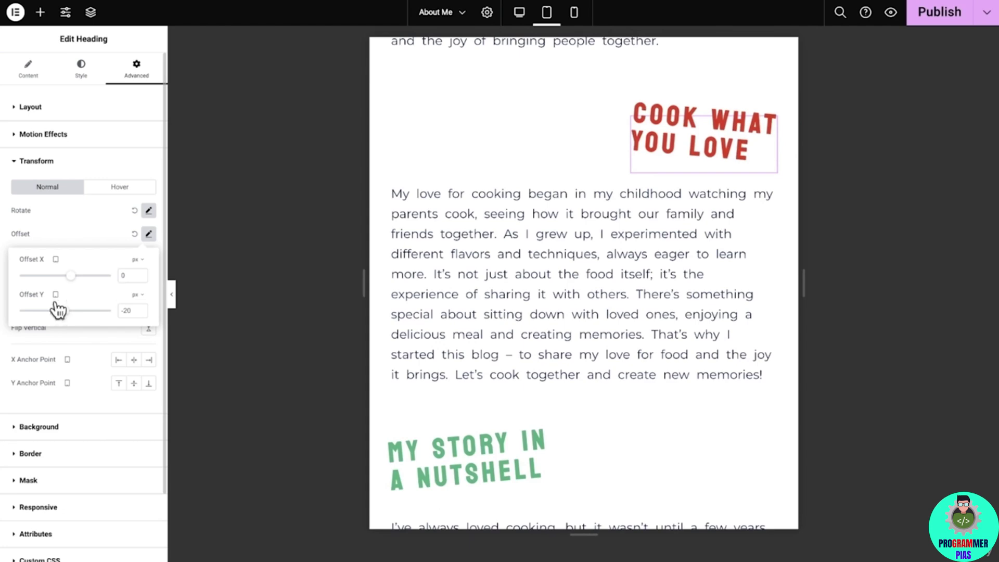
{"action": "left_click", "coordinate": [56, 295]}
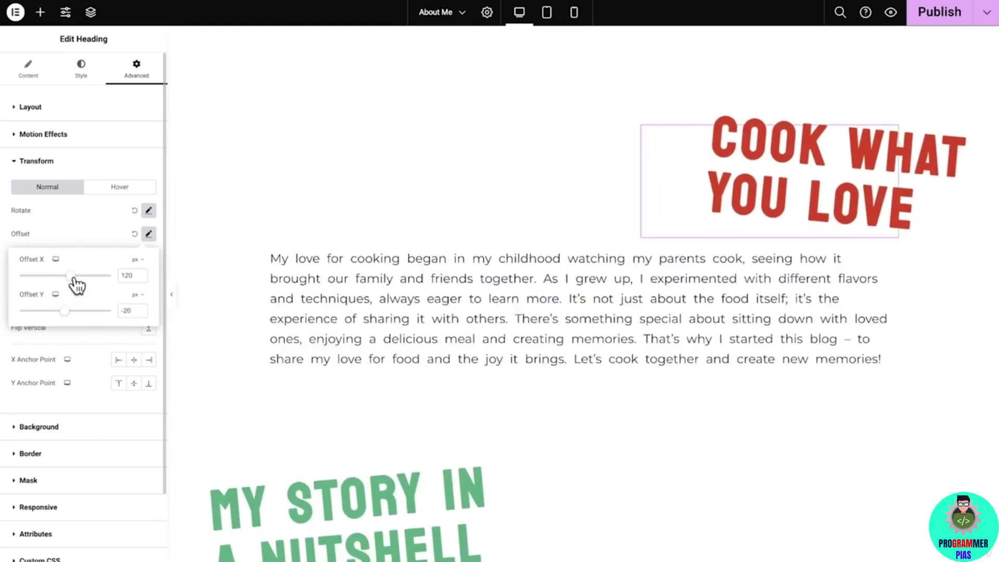
{"action": "left_click", "coordinate": [149, 235]}
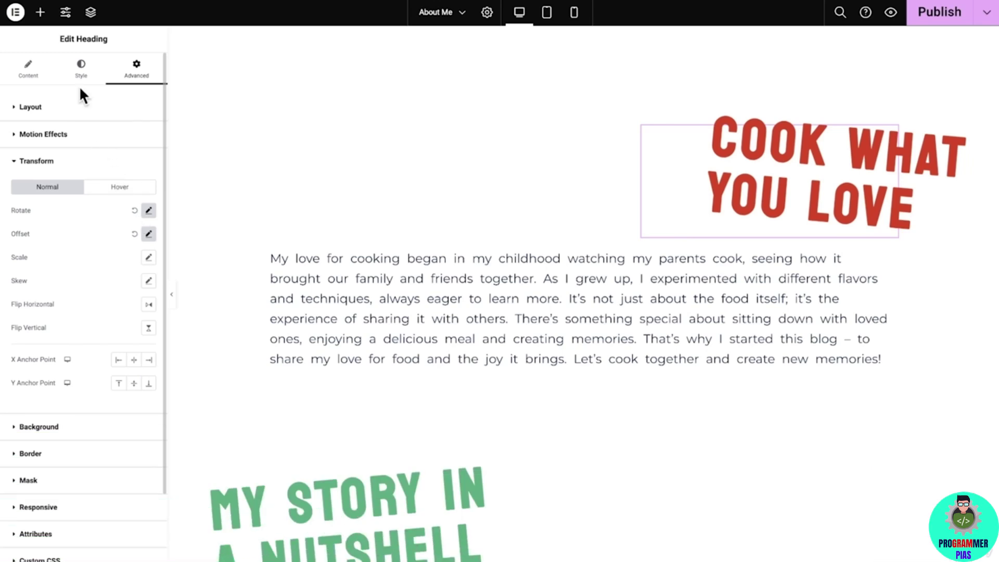
Drop an Image widget below the COOK WHAT YOU LOVE heading showing the flame-soup illustration.
{"action": "left_click", "coordinate": [40, 12]}
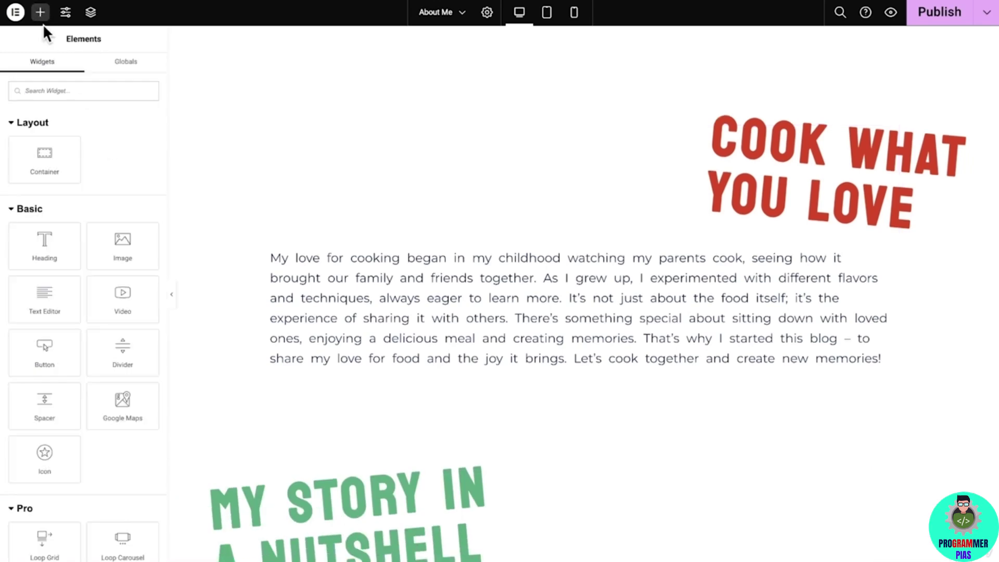
{"action": "left_click_drag", "start_coordinate": [123, 241], "coordinate": [283, 277]}
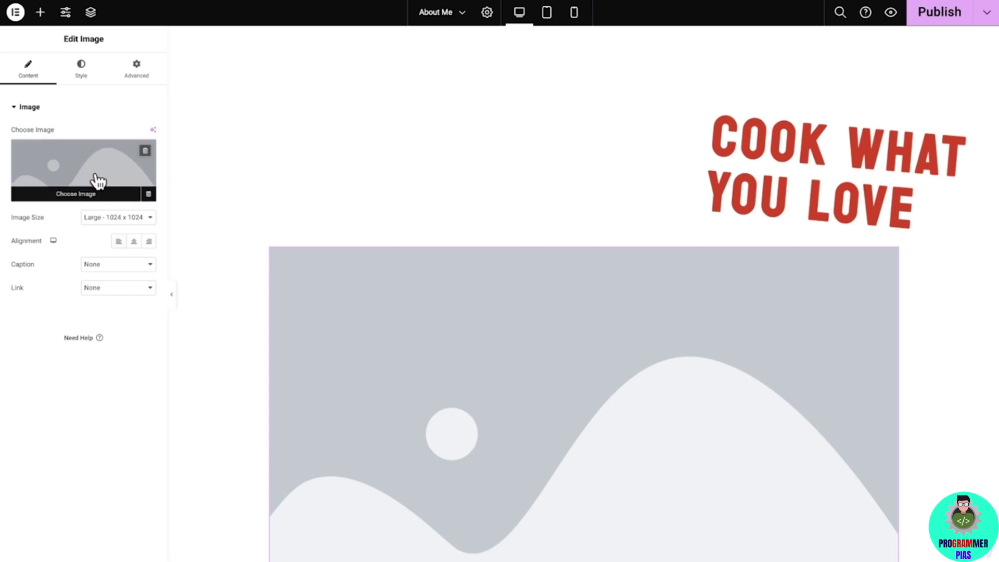
{"action": "left_click", "coordinate": [98, 181]}
{"action": "left_click", "coordinate": [347, 154]}
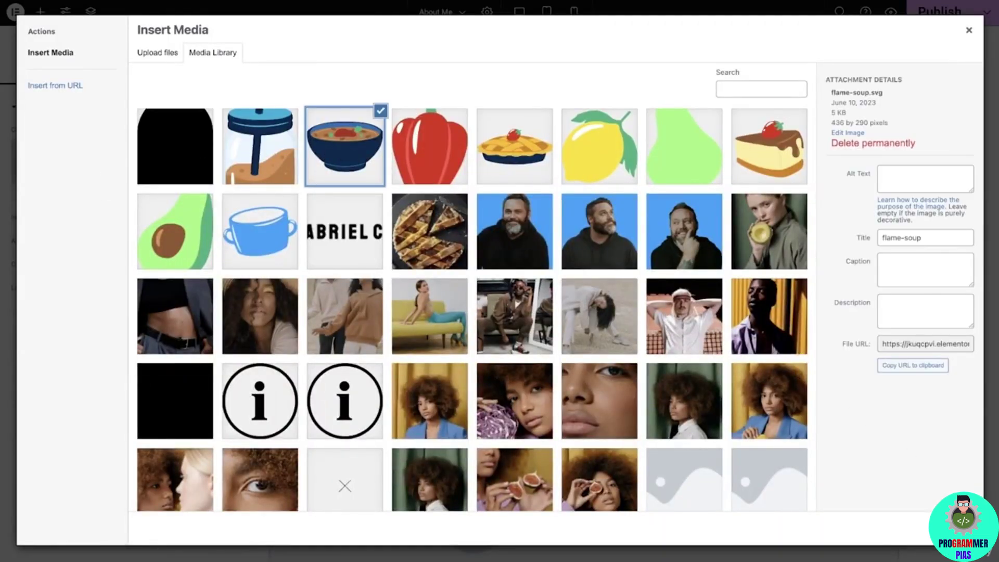
{"action": "left_click", "coordinate": [952, 529]}
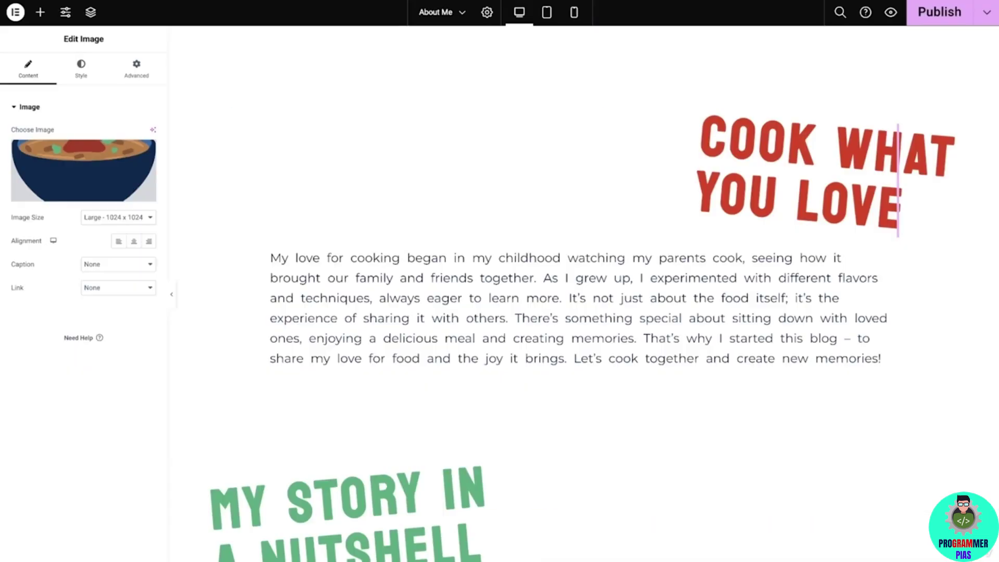
Set the soup bowl image's width to 100.
{"action": "left_click", "coordinate": [87, 77]}
{"action": "left_click", "coordinate": [137, 143]}
{"action": "type", "text": "100"}
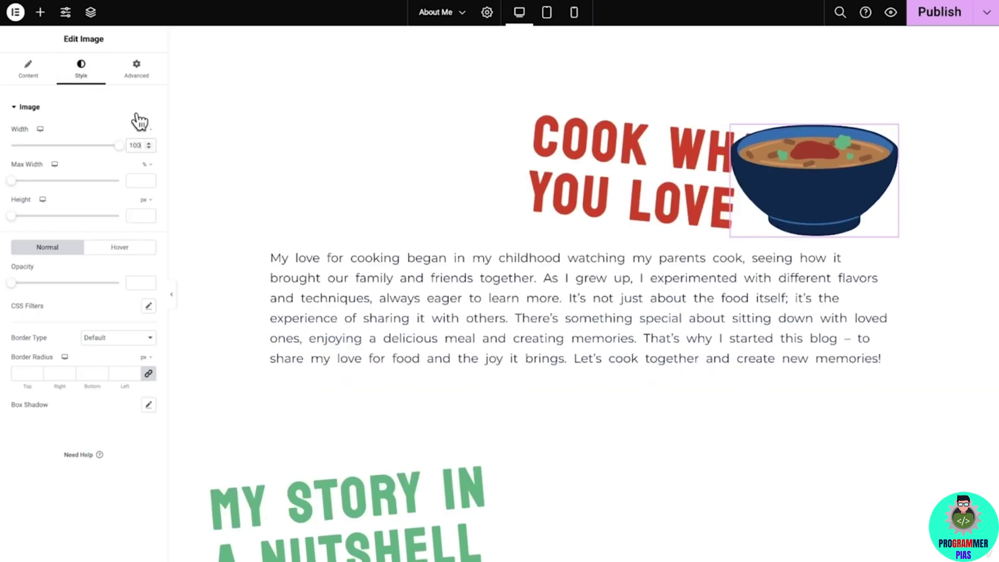
{"action": "left_click", "coordinate": [137, 77]}
{"action": "left_click", "coordinate": [125, 110]}
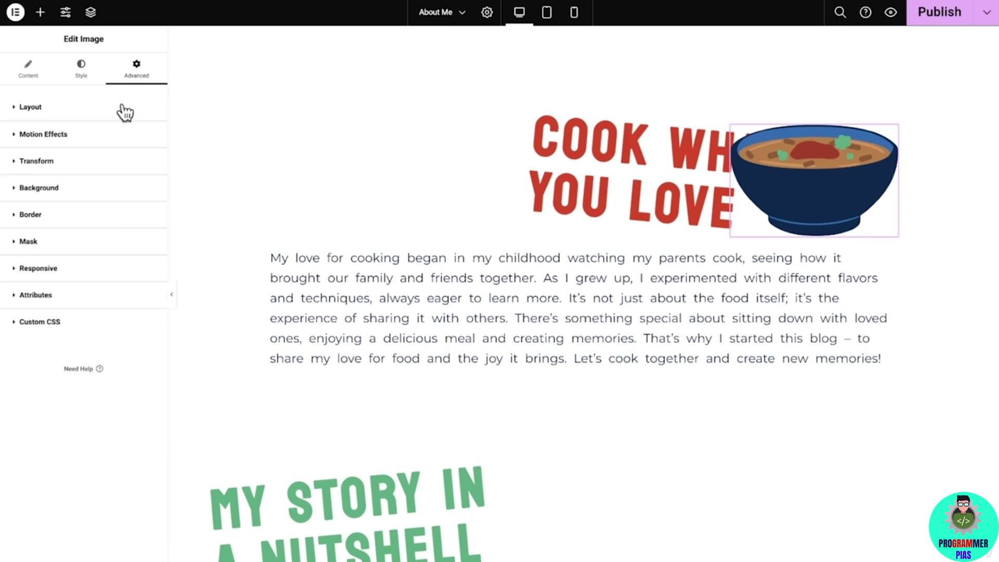
Rotate the soup bowl by -10 degrees.
{"action": "left_click", "coordinate": [128, 163]}
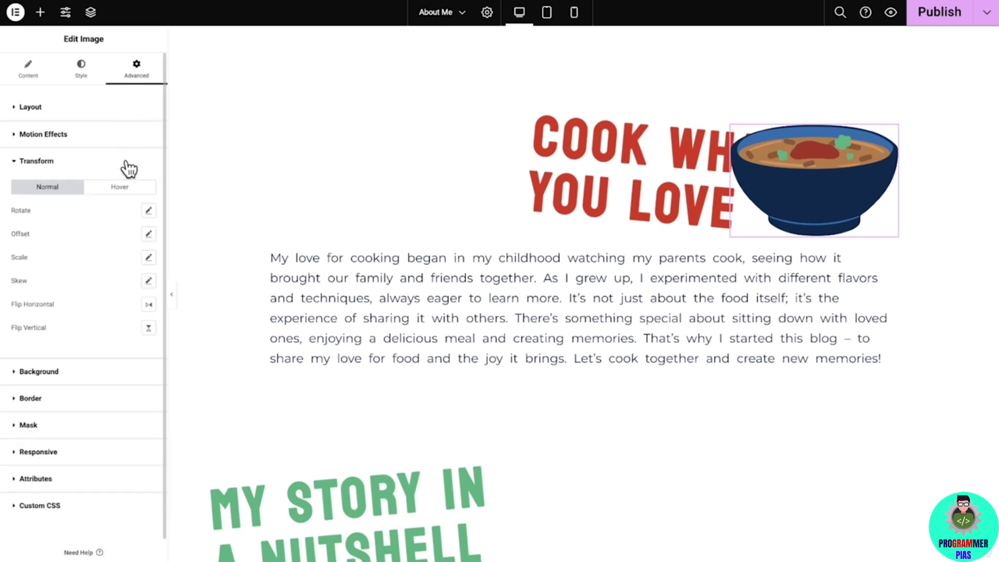
{"action": "left_click", "coordinate": [148, 211]}
{"action": "type", "text": "-10"}
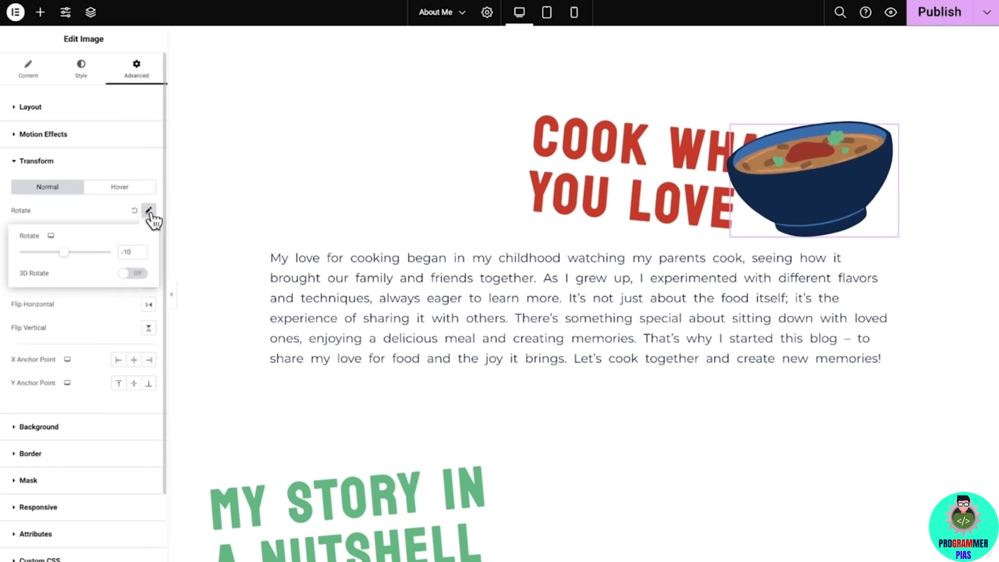
{"action": "left_click", "coordinate": [148, 210]}
{"action": "left_click", "coordinate": [131, 162]}
Make the bowl absolutely positioned with offsets -155 and -30 on desktop.
{"action": "left_click", "coordinate": [130, 121]}
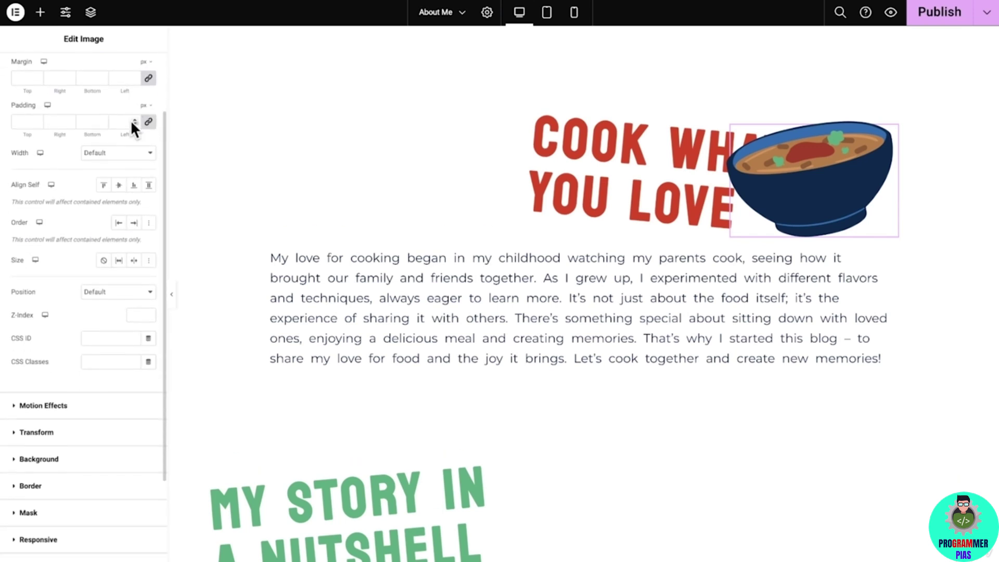
{"action": "scroll", "coordinate": [131, 121], "scroll_direction": "down", "scroll_amount": 1}
{"action": "left_click", "coordinate": [120, 248]}
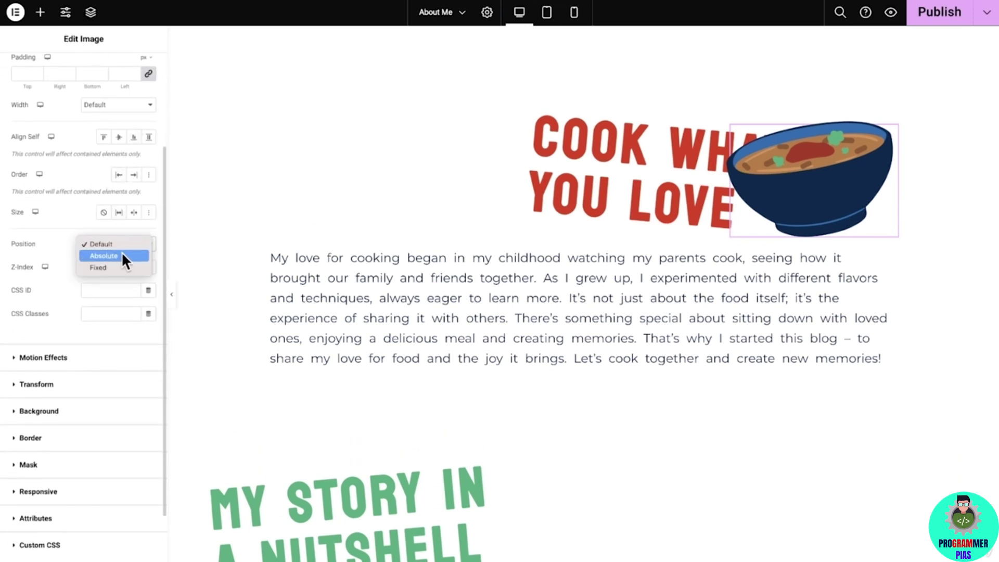
{"action": "left_click", "coordinate": [121, 255]}
{"action": "left_click", "coordinate": [138, 368]}
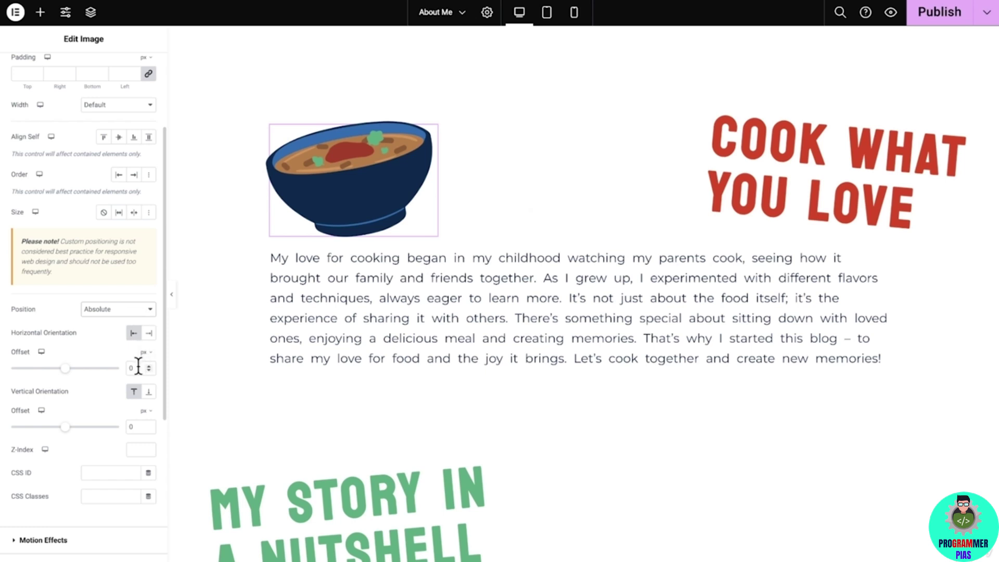
{"action": "type", "text": "-155"}
{"action": "type", "text": "-30"}
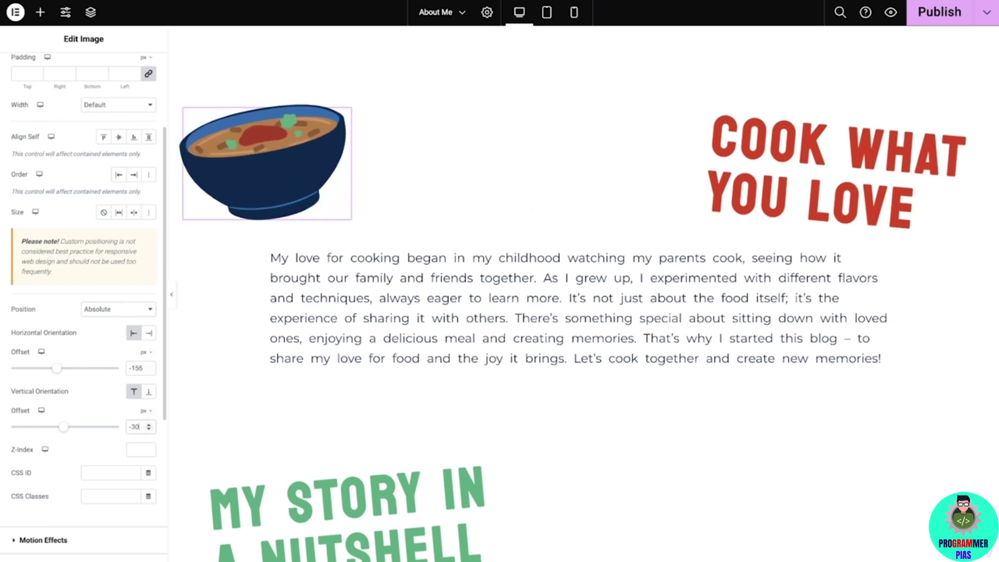
{"action": "left_click", "coordinate": [42, 411]}
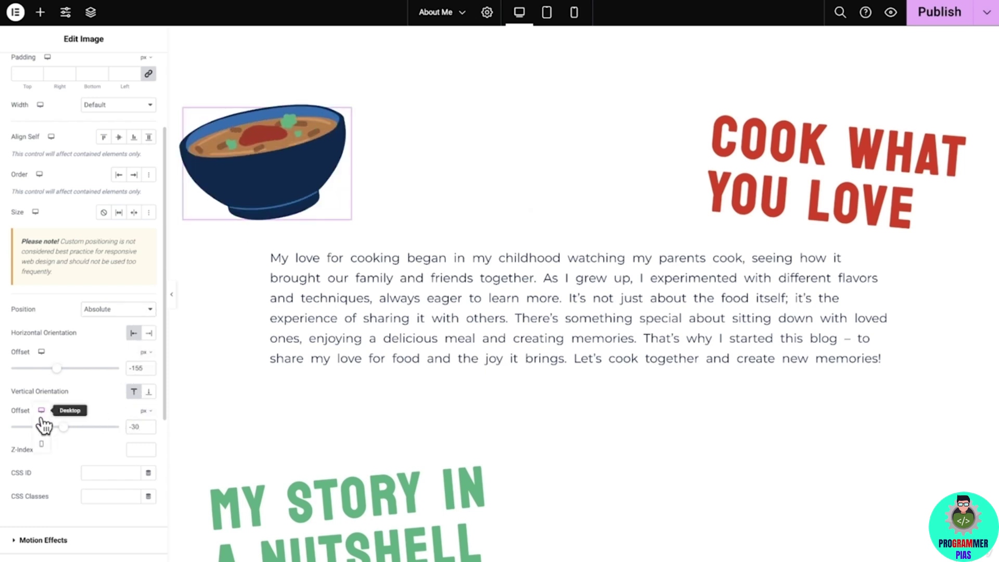
{"action": "left_click", "coordinate": [41, 423]}
On tablet, give the bowl a 40 horizontal offset and 60% width.
{"action": "left_click", "coordinate": [138, 368]}
{"action": "type", "text": "40"}
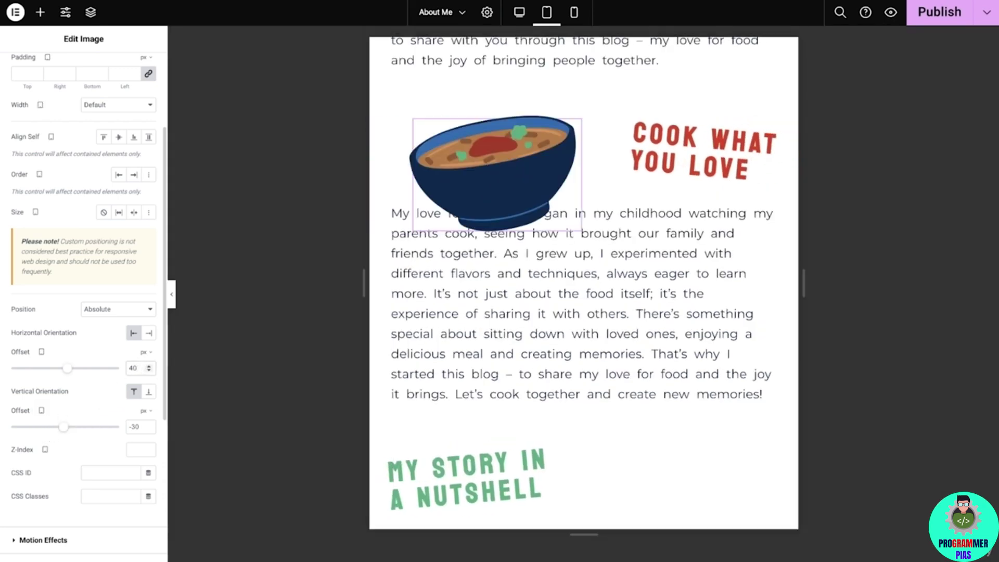
{"action": "scroll", "coordinate": [141, 365], "scroll_direction": "up", "scroll_amount": 3}
{"action": "left_click", "coordinate": [82, 77]}
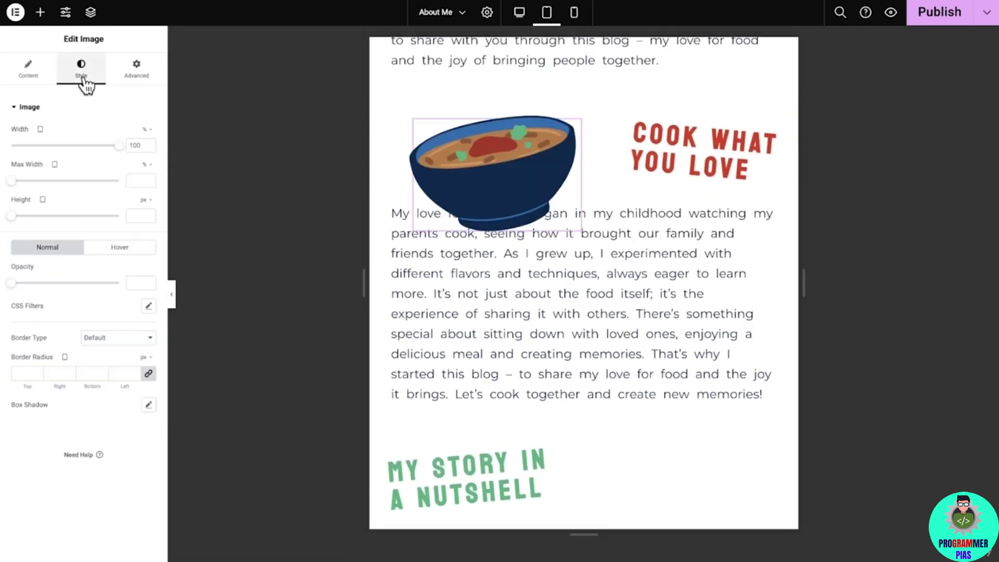
{"action": "left_click_drag", "start_coordinate": [119, 145], "coordinate": [76, 145]}
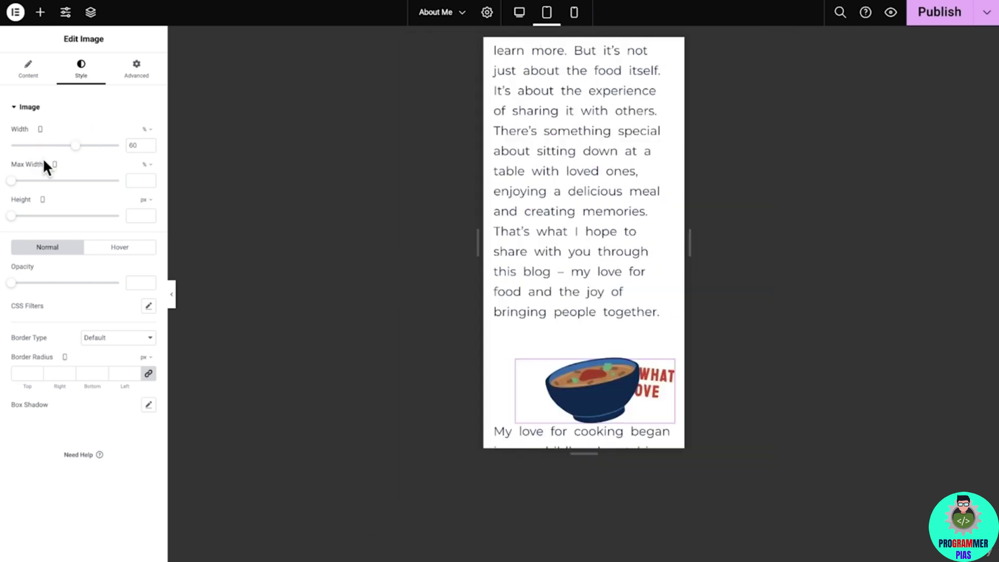
On mobile, set the bowl's offset to 0, width 40% and left alignment, then return to desktop.
{"action": "left_click", "coordinate": [135, 80]}
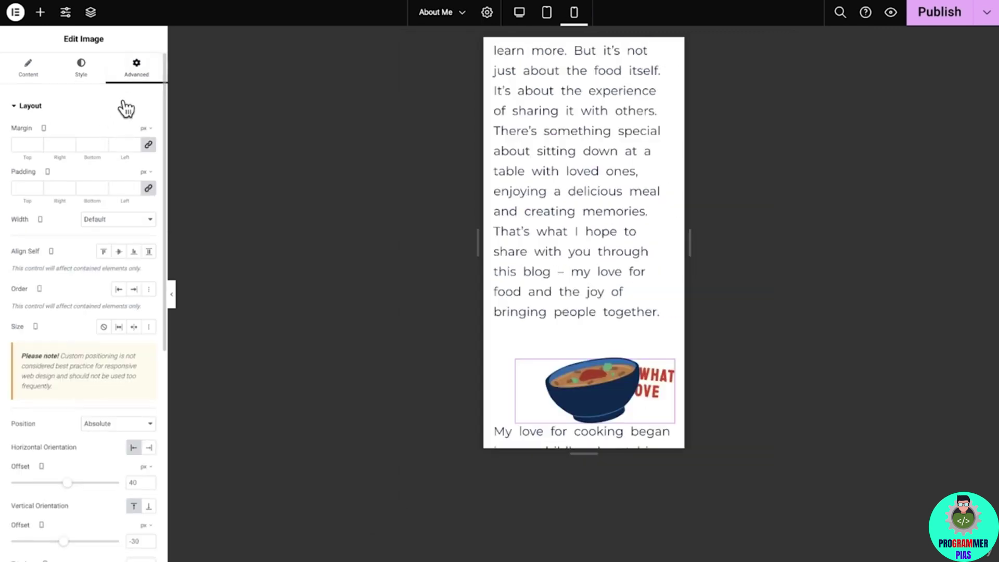
{"action": "scroll", "coordinate": [125, 109], "scroll_direction": "down", "scroll_amount": 5}
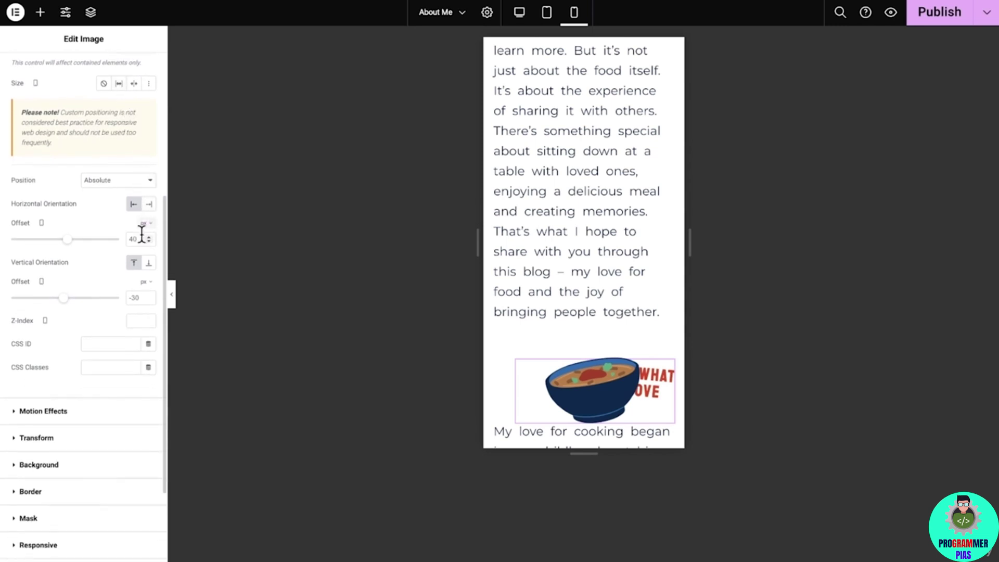
{"action": "double_click", "coordinate": [134, 238]}
{"action": "type", "text": "0"}
{"action": "scroll", "coordinate": [139, 238], "scroll_direction": "up", "scroll_amount": 5}
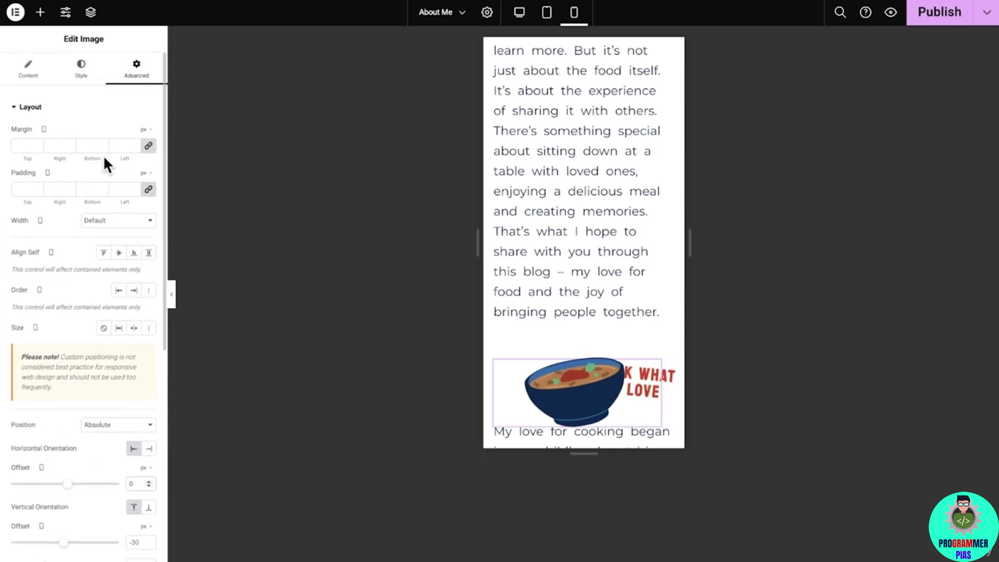
{"action": "left_click", "coordinate": [82, 73]}
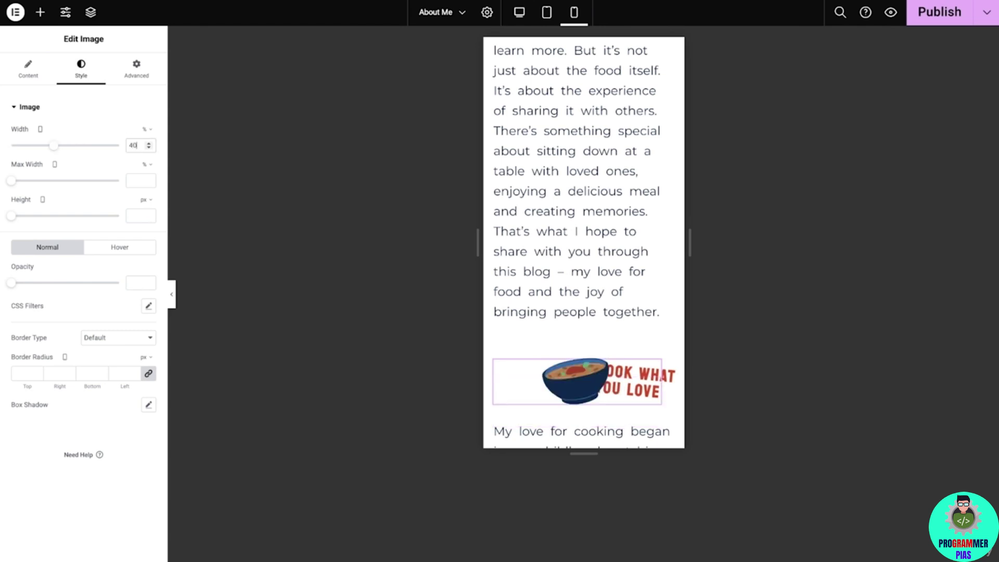
{"action": "left_click", "coordinate": [32, 66]}
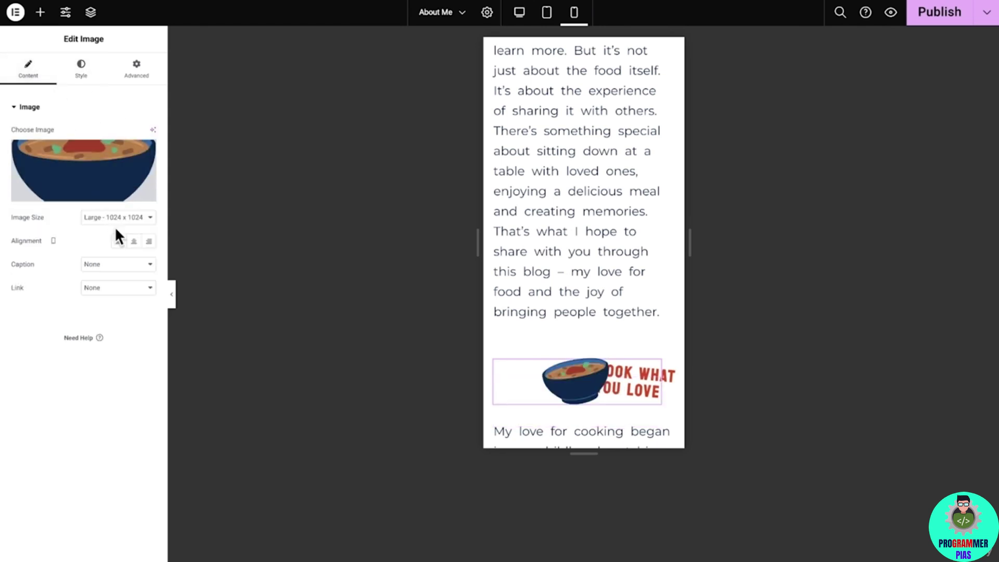
{"action": "left_click", "coordinate": [119, 241]}
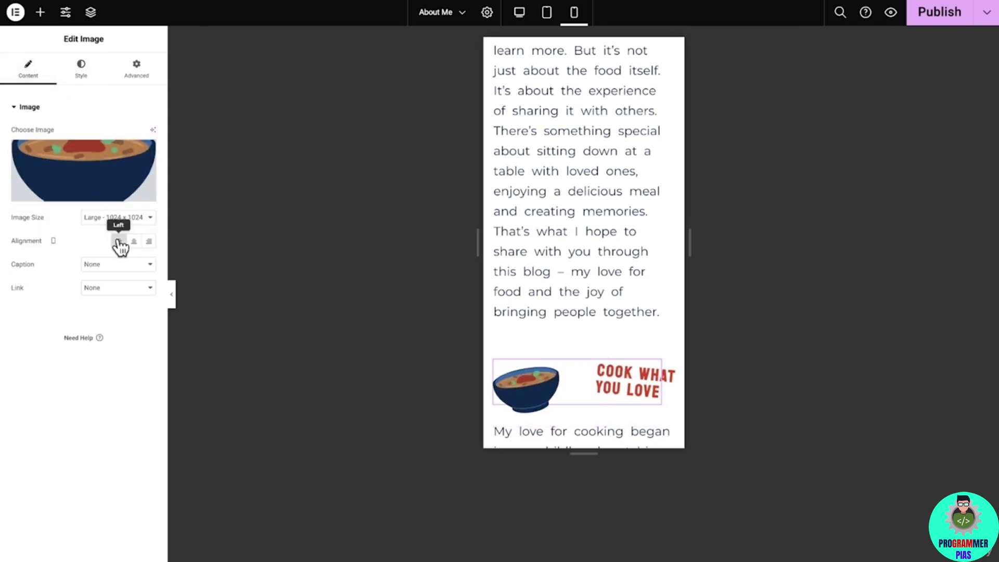
{"action": "left_click", "coordinate": [55, 242]}
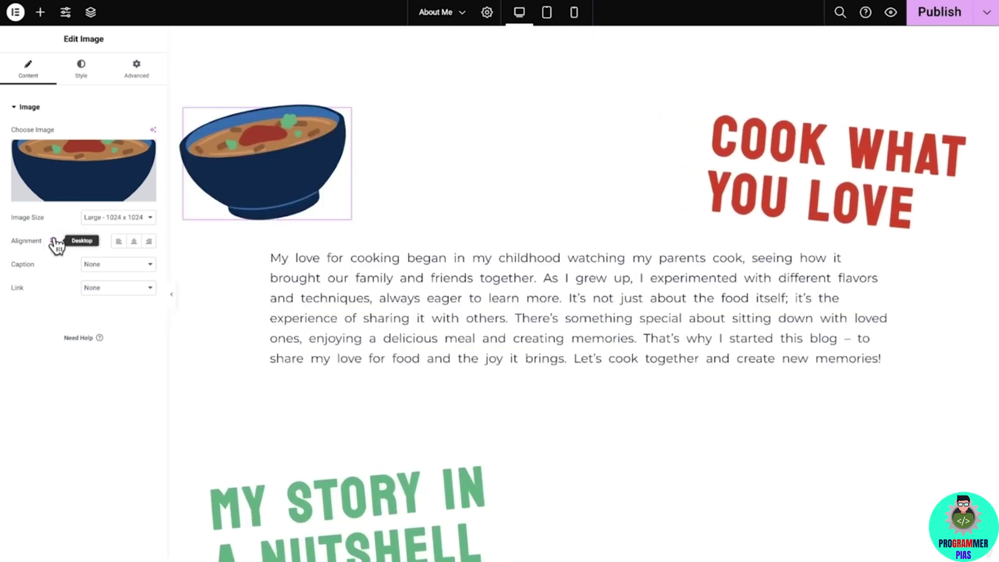
Copy the bowl image onto the MY STORY IN A NUTSHELL heading and swap in the flame-pie illustration.
{"action": "right_click", "coordinate": [252, 173]}
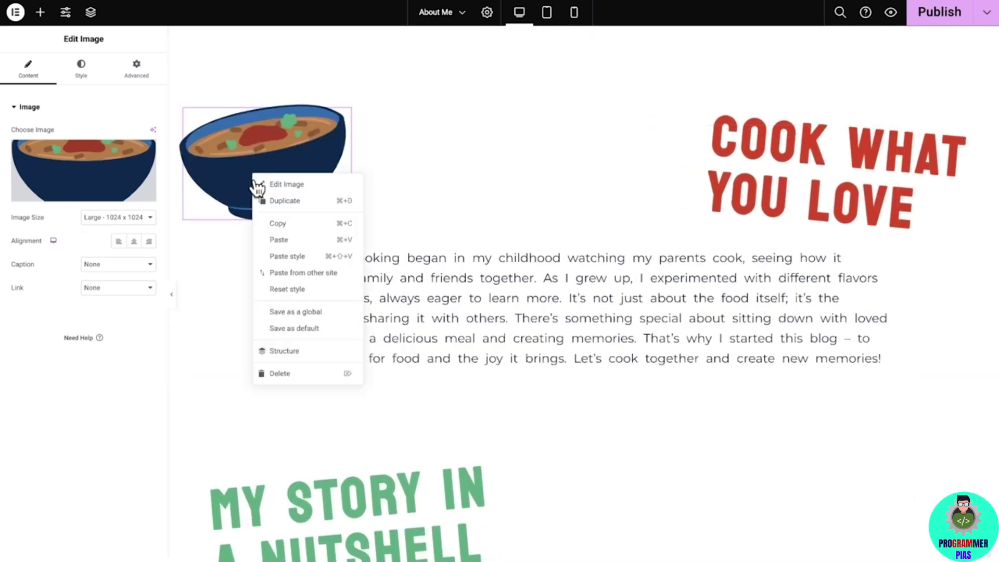
{"action": "left_click", "coordinate": [284, 228]}
{"action": "scroll", "coordinate": [283, 232], "scroll_direction": "down", "scroll_amount": 5}
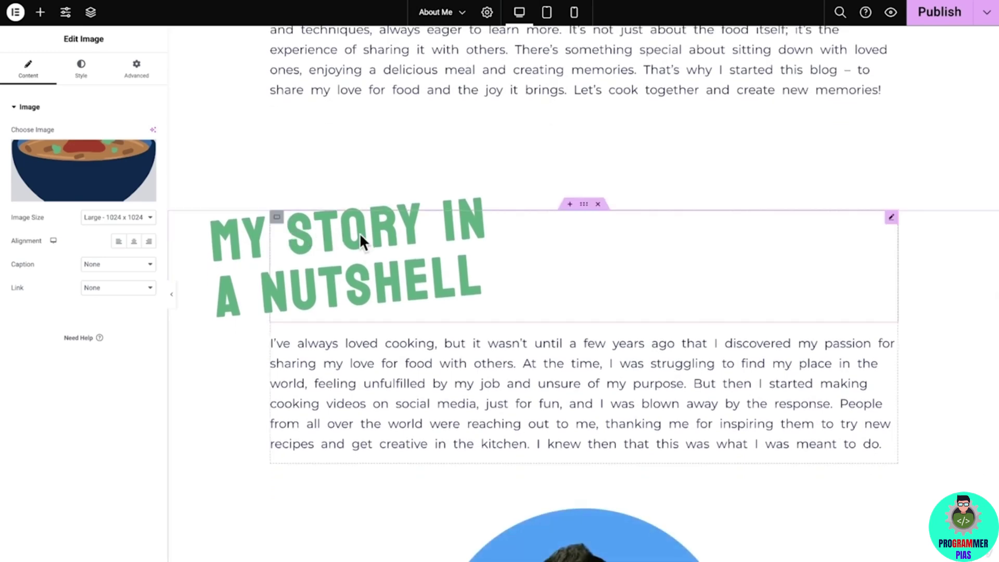
{"action": "right_click", "coordinate": [405, 233]}
{"action": "left_click", "coordinate": [435, 297]}
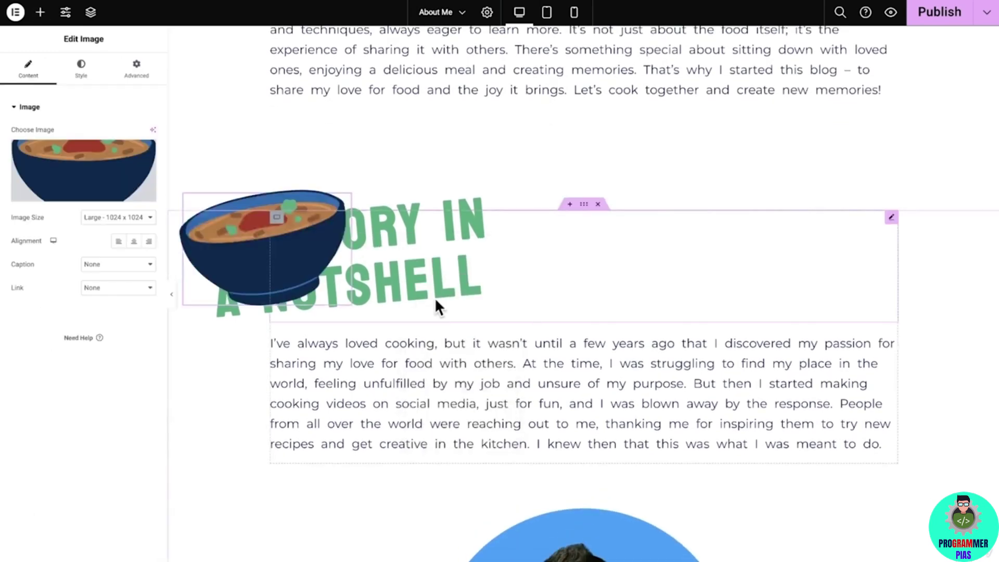
{"action": "left_click", "coordinate": [151, 185]}
{"action": "left_click", "coordinate": [513, 147]}
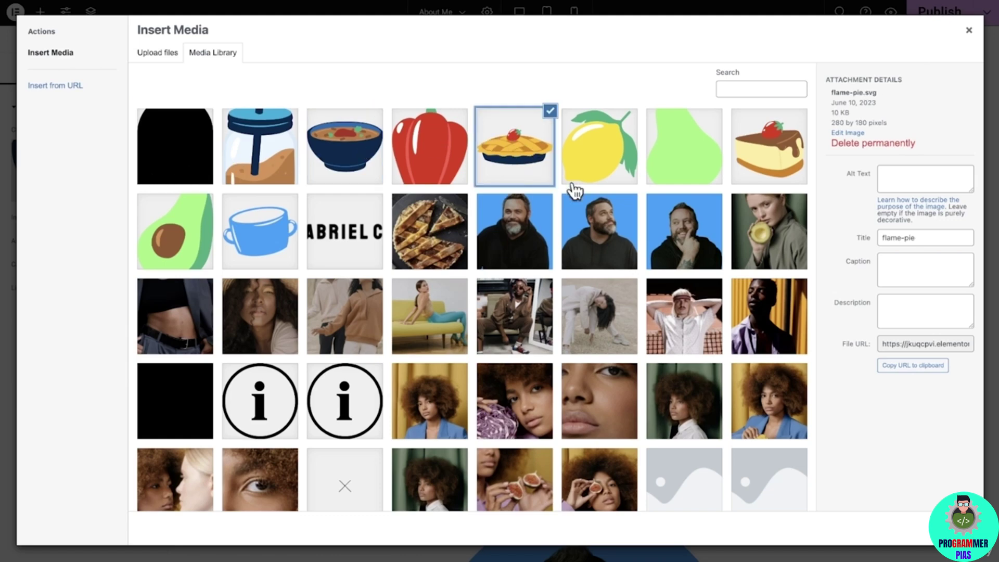
Confirm the flame-pie image and position it absolutely at the right, -80 horizontal offset, no vertical offset.
{"action": "left_click", "coordinate": [954, 528]}
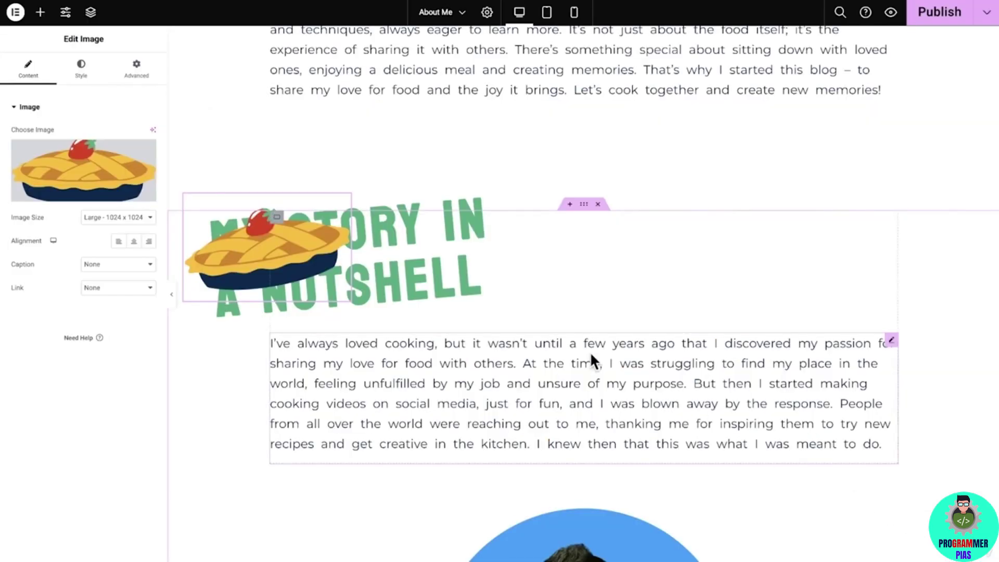
{"action": "left_click", "coordinate": [143, 70]}
{"action": "scroll", "coordinate": [117, 140], "scroll_direction": "down", "scroll_amount": 5}
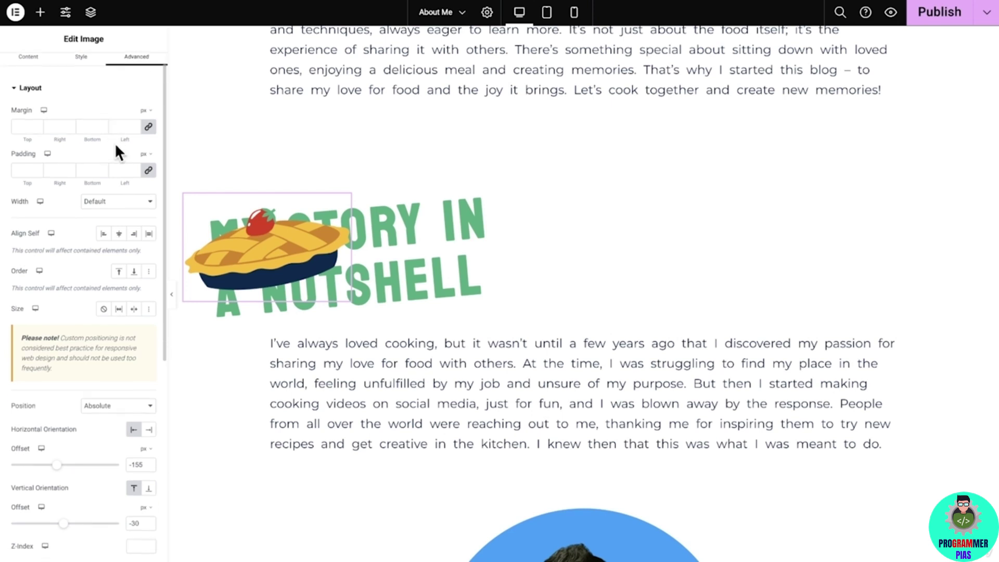
{"action": "scroll", "coordinate": [117, 148], "scroll_direction": "down", "scroll_amount": 3}
{"action": "left_click", "coordinate": [149, 219]}
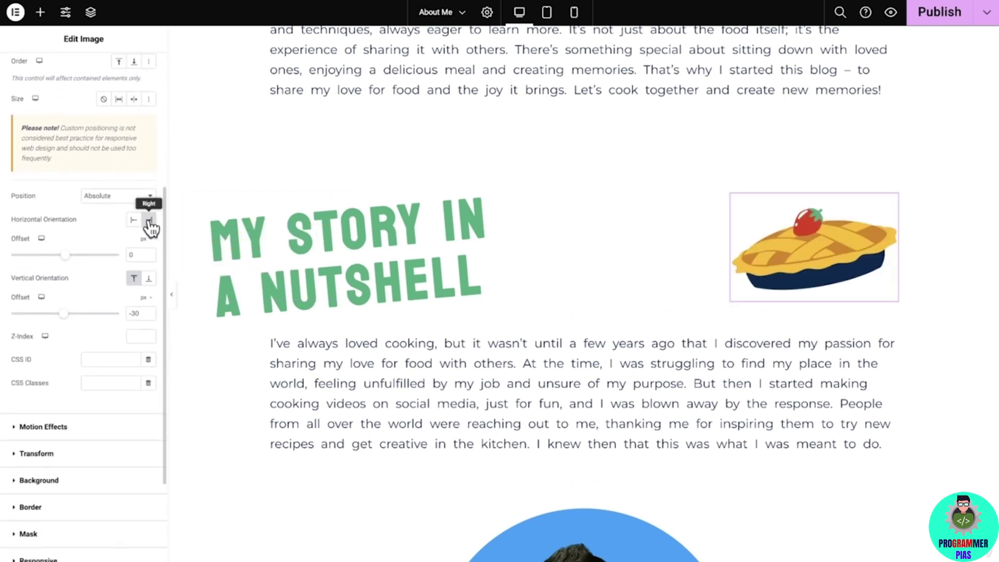
{"action": "left_click", "coordinate": [137, 255]}
{"action": "type", "text": "-80"}
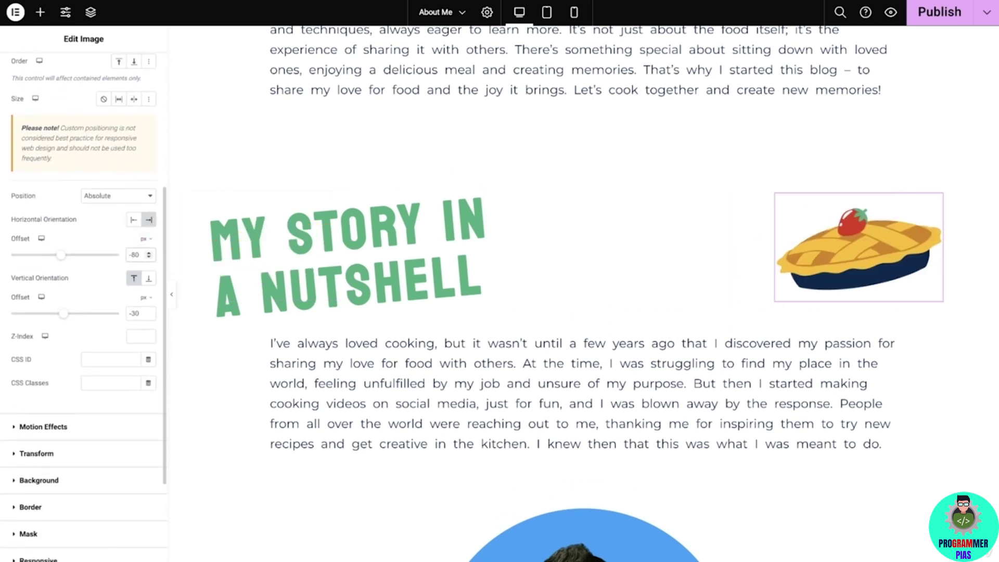
{"action": "double_click", "coordinate": [141, 313]}
{"action": "key", "text": "BackSpace"}
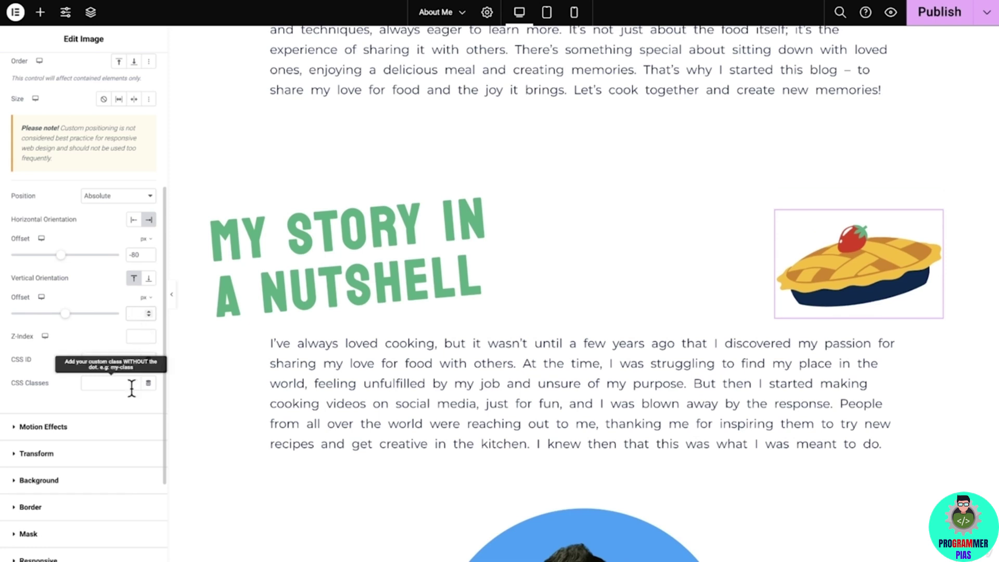
Tilt the pie image with a Transform Rotate value of 1 and preview at tablet width.
{"action": "left_click", "coordinate": [118, 452]}
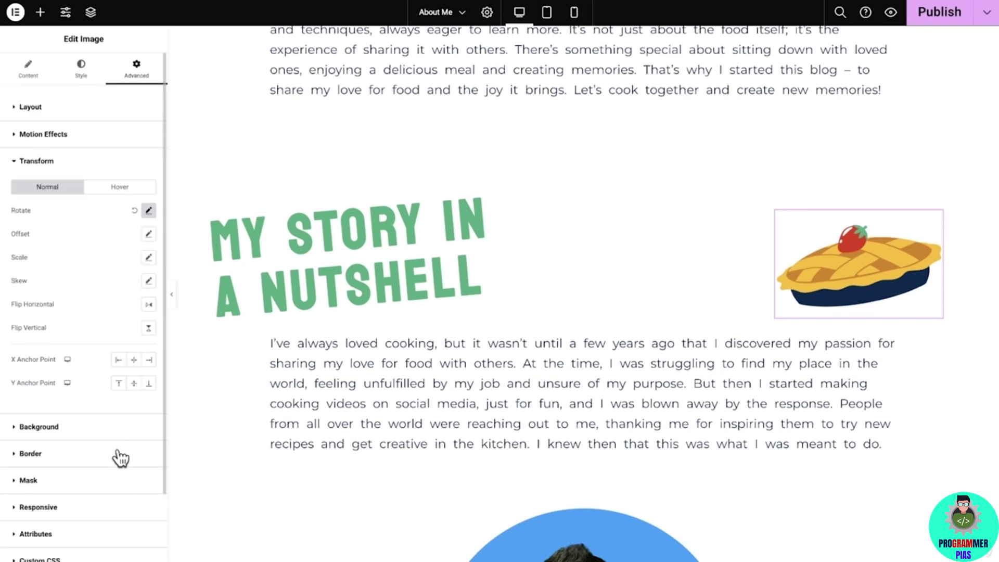
{"action": "left_click", "coordinate": [149, 210]}
{"action": "type", "text": "10"}
{"action": "left_click", "coordinate": [148, 211]}
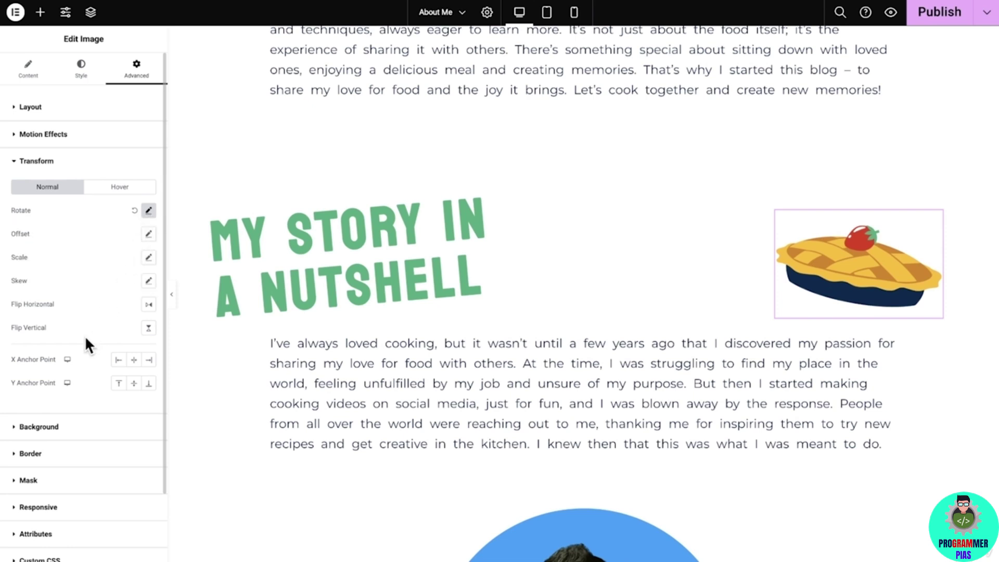
{"action": "left_click", "coordinate": [70, 384]}
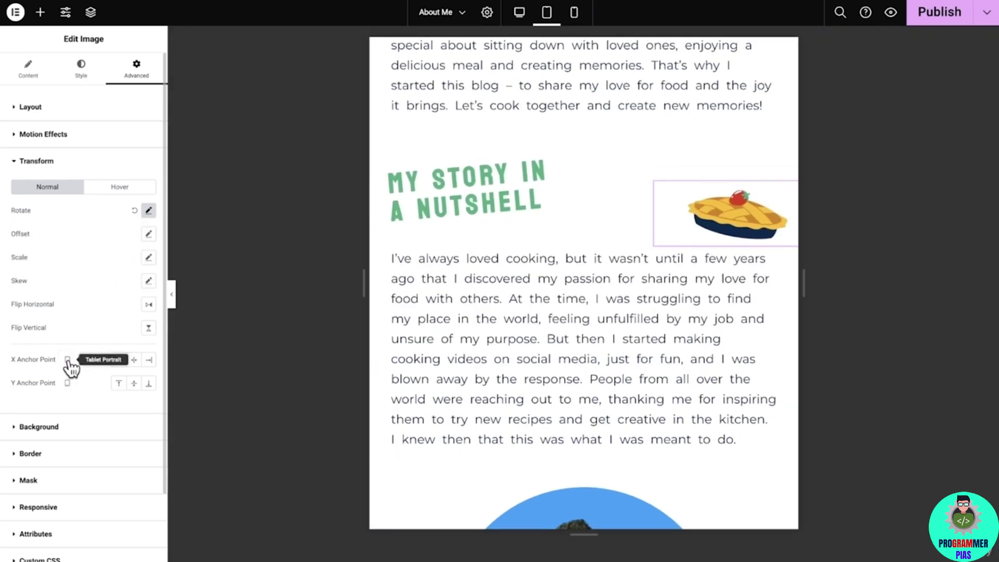
In mobile view, center the pie image and set its vertical offset to -50, then return to desktop.
{"action": "left_click", "coordinate": [68, 360]}
{"action": "left_click", "coordinate": [69, 392]}
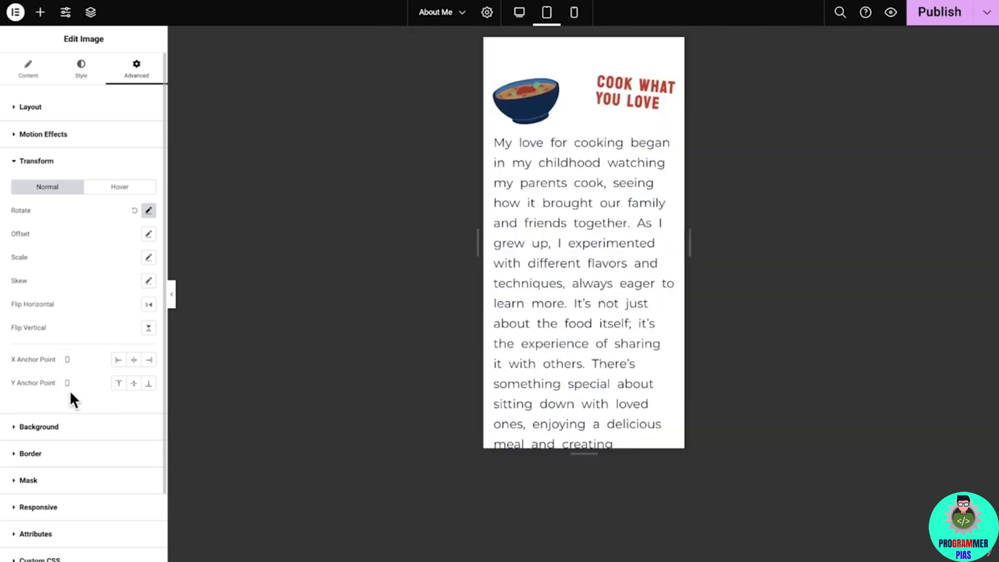
{"action": "left_click", "coordinate": [29, 68]}
{"action": "left_click", "coordinate": [137, 242]}
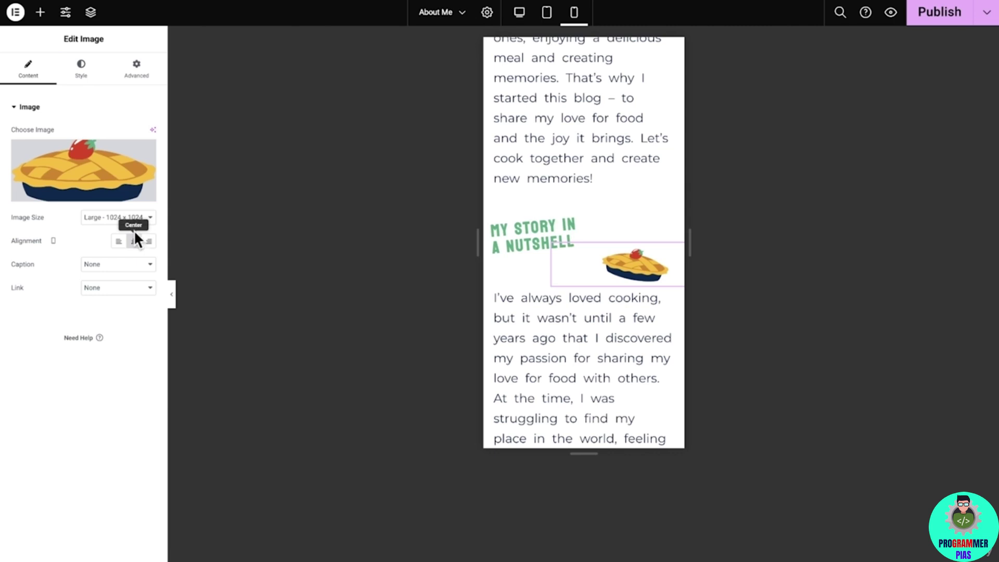
{"action": "left_click", "coordinate": [137, 69]}
{"action": "scroll", "coordinate": [112, 208], "scroll_direction": "down", "scroll_amount": 1}
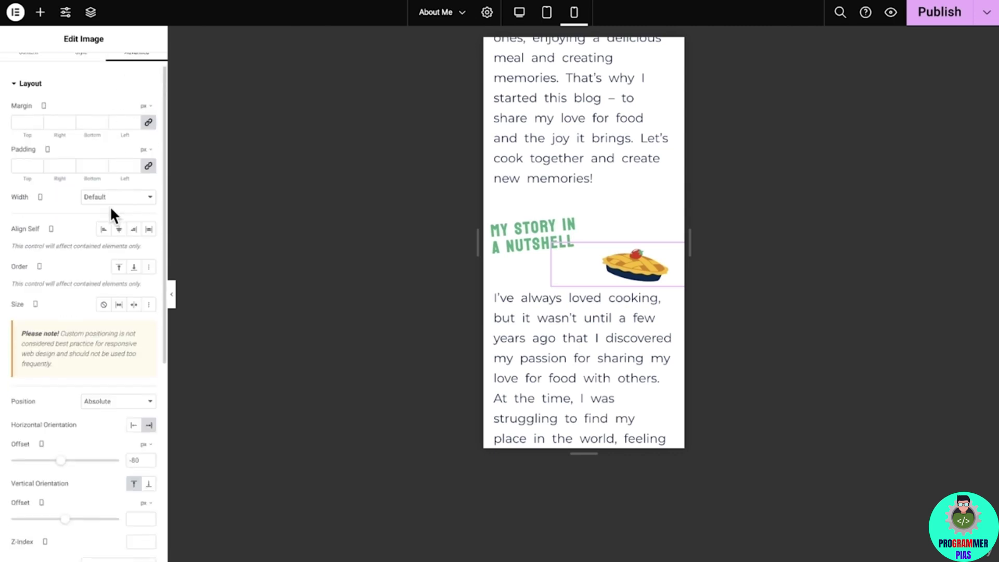
{"action": "scroll", "coordinate": [110, 206], "scroll_direction": "down", "scroll_amount": 4}
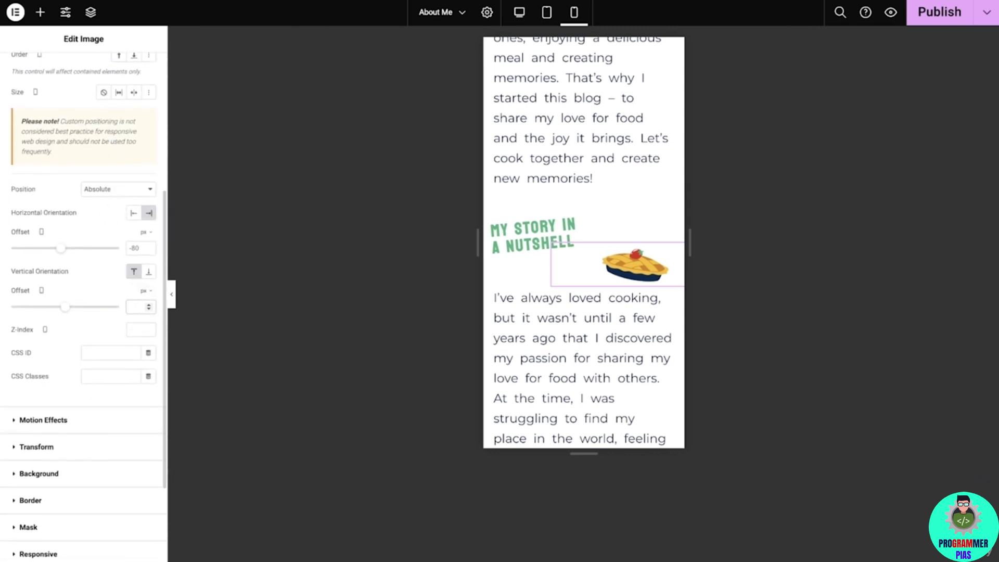
{"action": "left_click_drag", "start_coordinate": [64, 307], "coordinate": [62, 307]}
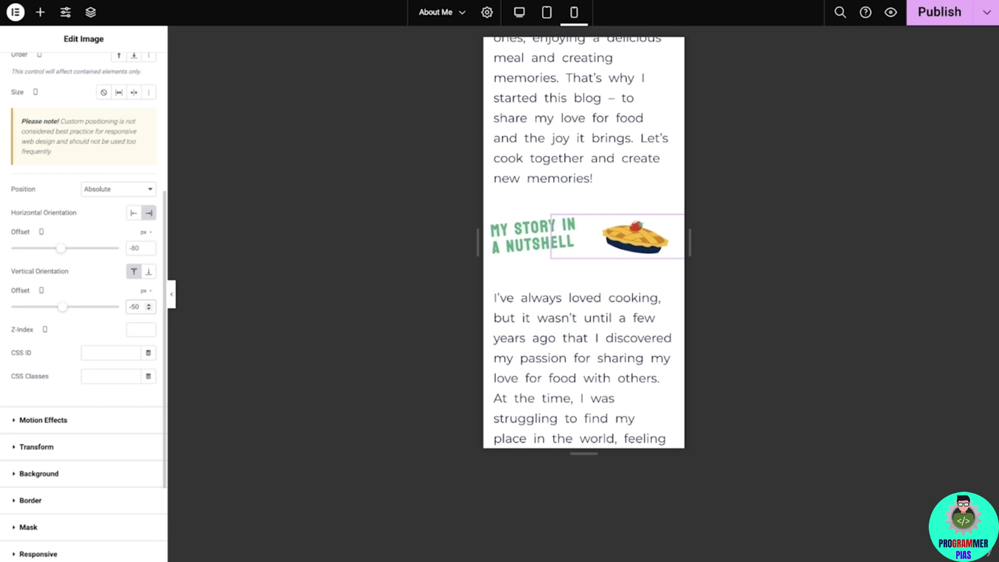
{"action": "left_click", "coordinate": [45, 330]}
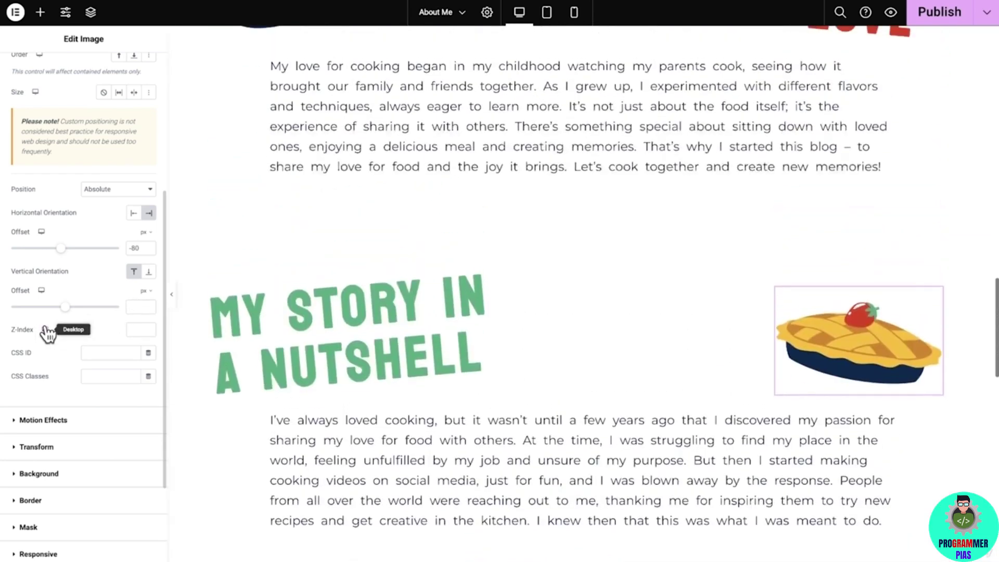
{"action": "scroll", "coordinate": [198, 228], "scroll_direction": "up", "scroll_amount": 6}
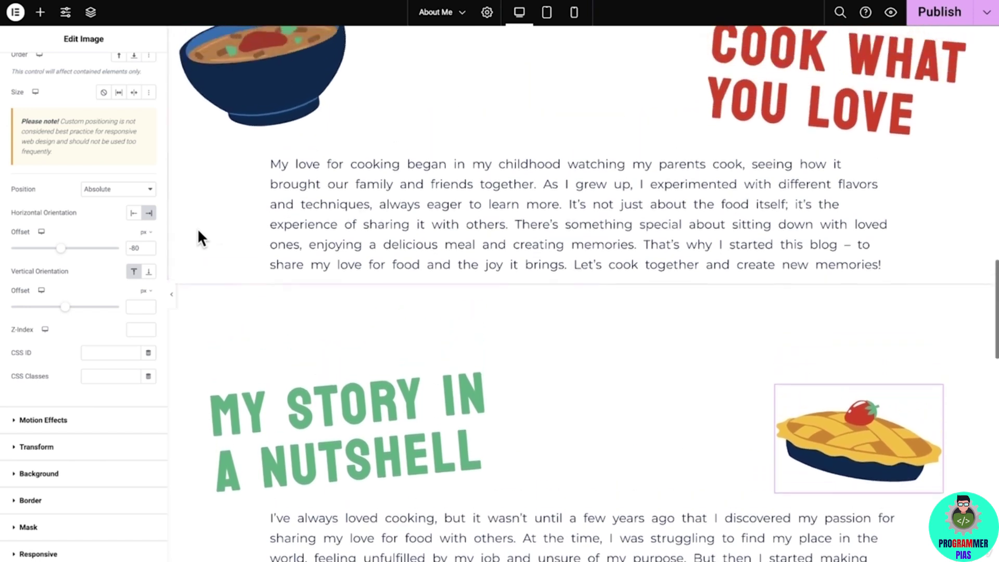
{"action": "scroll", "coordinate": [198, 229], "scroll_direction": "up", "scroll_amount": 8}
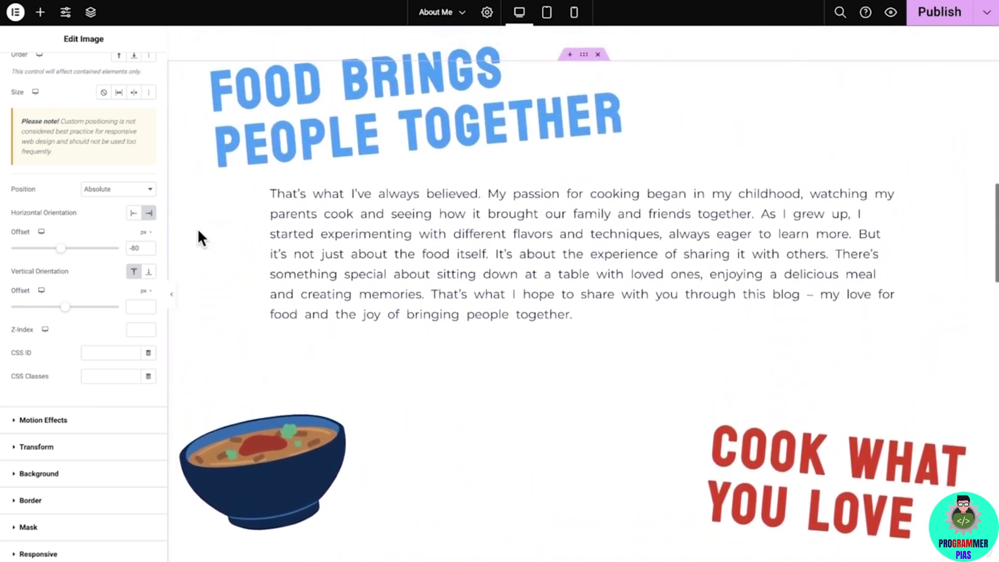
{"action": "scroll", "coordinate": [198, 231], "scroll_direction": "up", "scroll_amount": 8}
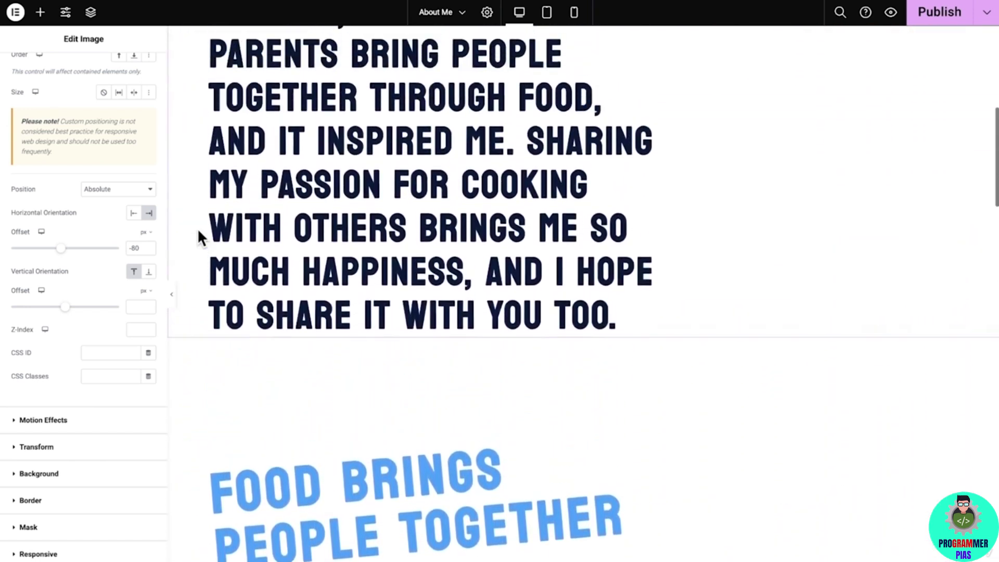
{"action": "scroll", "coordinate": [198, 238], "scroll_direction": "up", "scroll_amount": 4}
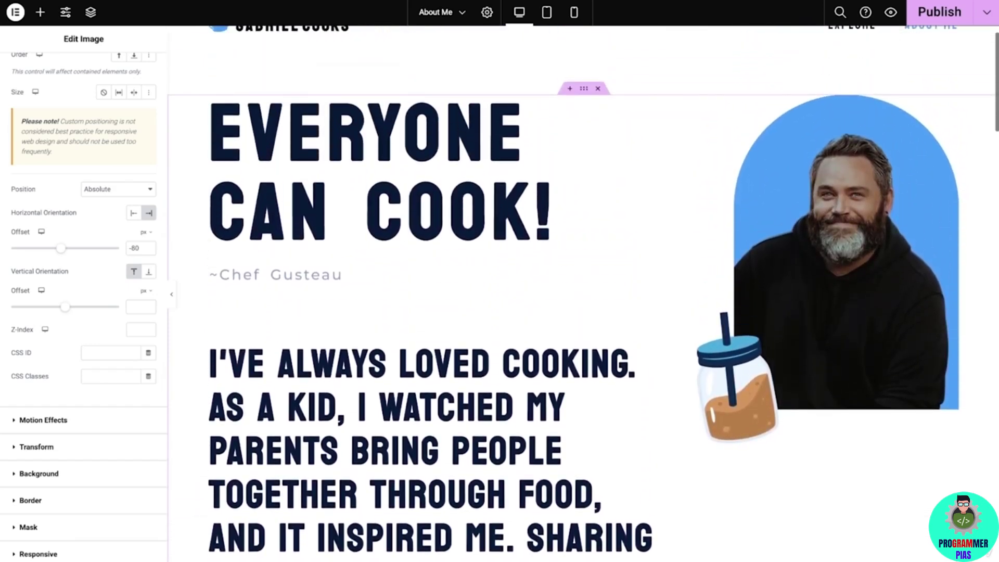
Search 'single' in the Ctrl+E Finder and open the Single Post template.
{"action": "key", "text": "ctrl+e"}
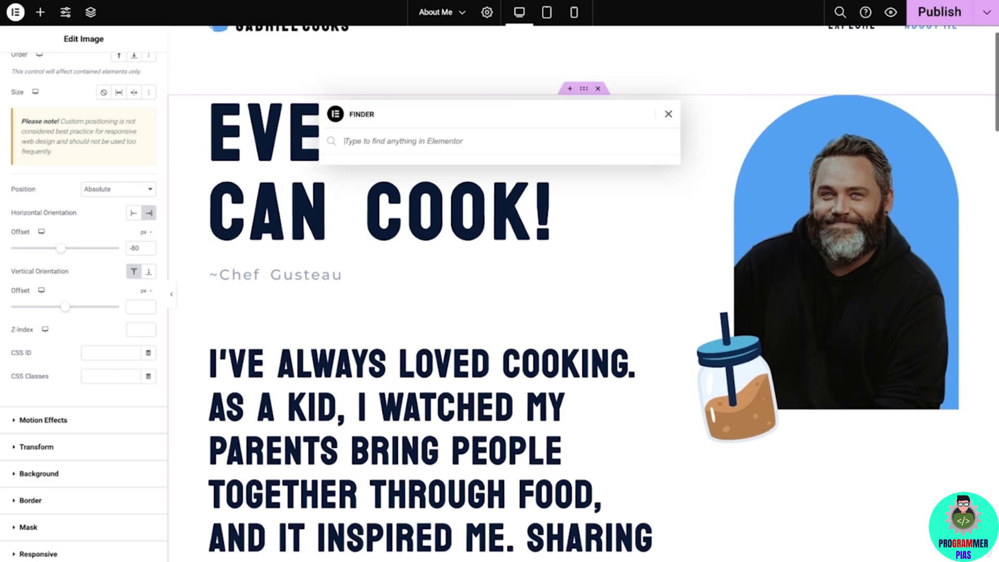
{"action": "type", "text": "single"}
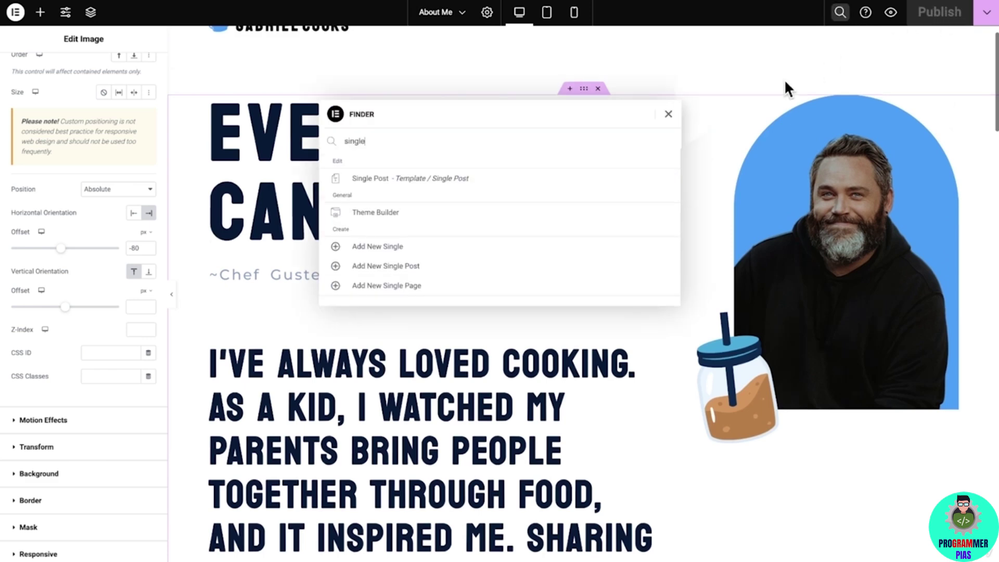
{"action": "left_click", "coordinate": [538, 179]}
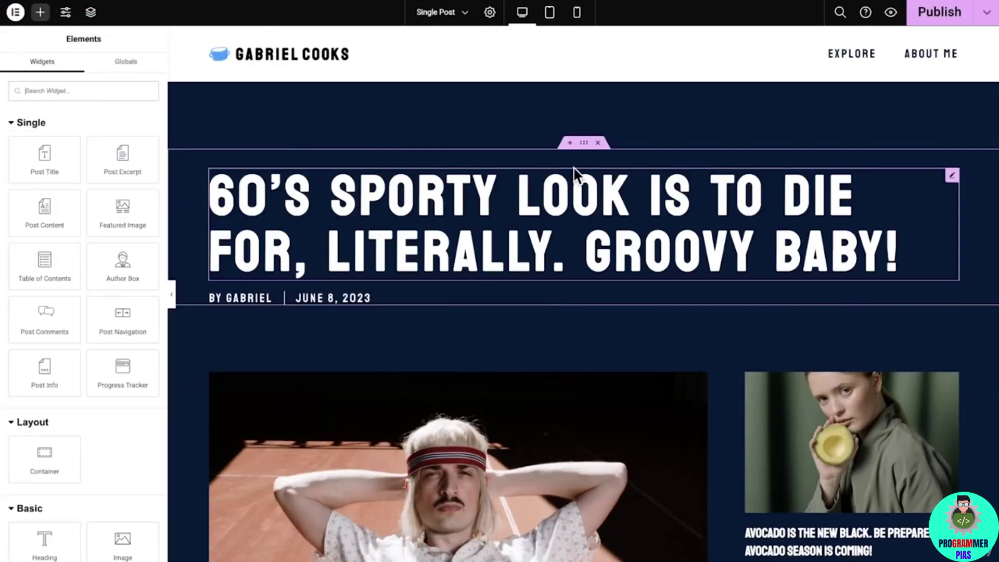
{"action": "scroll", "coordinate": [953, 118], "scroll_direction": "down", "scroll_amount": 4}
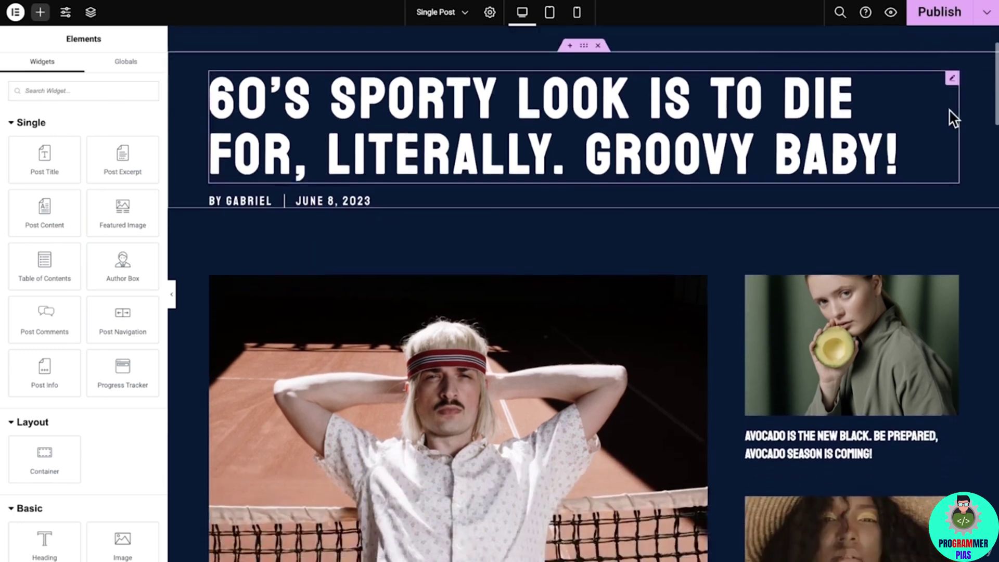
{"action": "scroll", "coordinate": [967, 116], "scroll_direction": "down", "scroll_amount": 8}
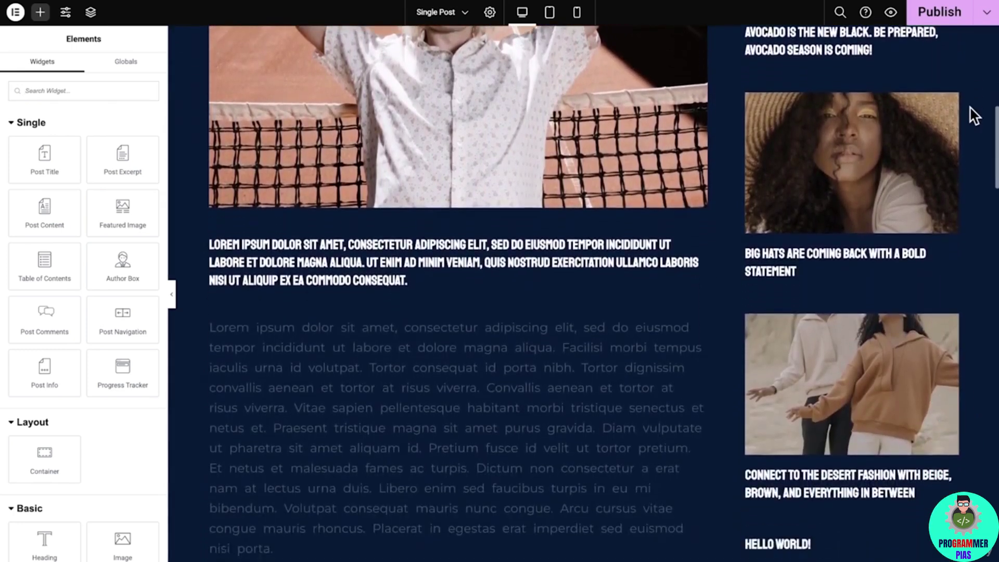
{"action": "scroll", "coordinate": [970, 109], "scroll_direction": "down", "scroll_amount": 8}
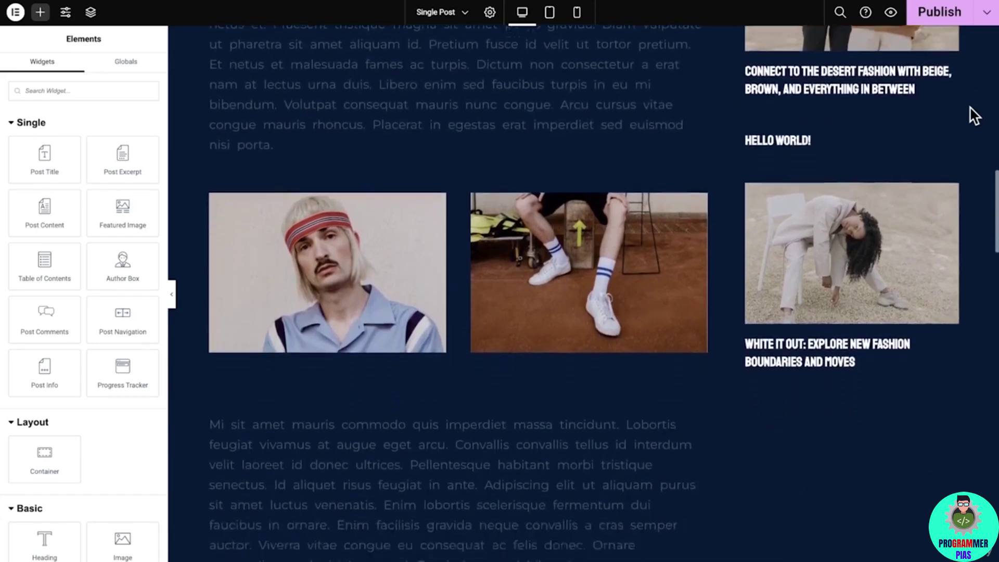
{"action": "scroll", "coordinate": [970, 109], "scroll_direction": "down", "scroll_amount": 8}
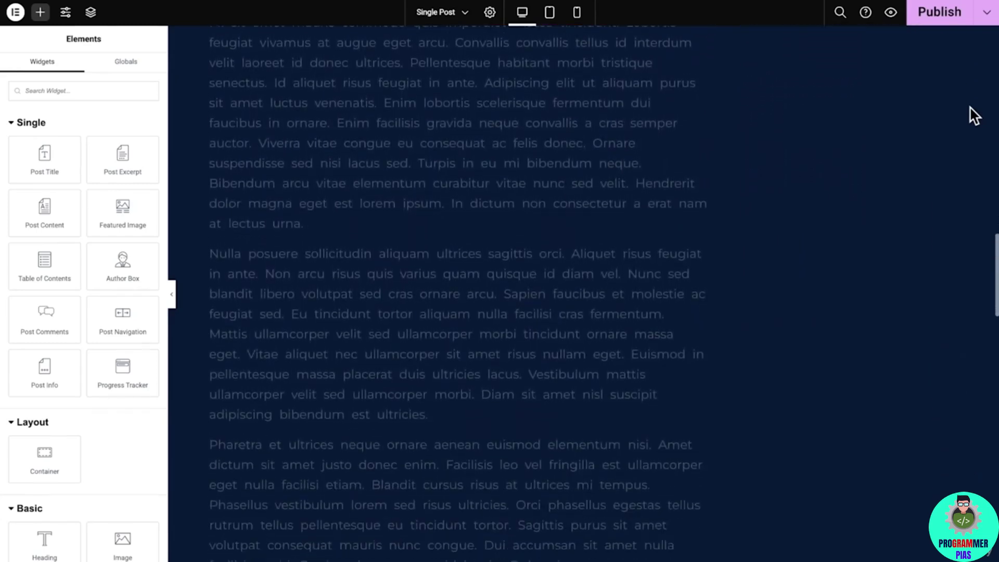
{"action": "scroll", "coordinate": [971, 108], "scroll_direction": "down", "scroll_amount": 4}
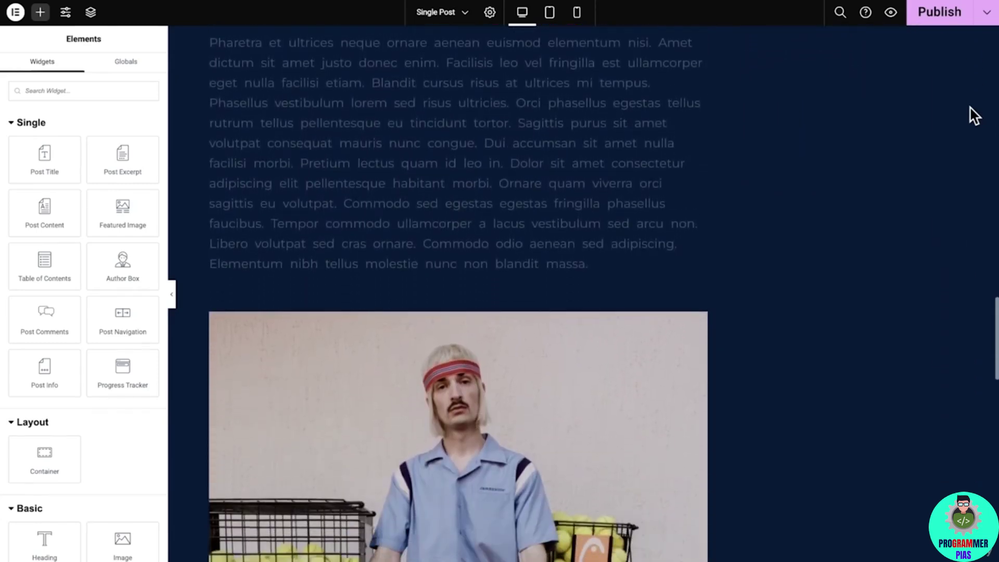
{"action": "scroll", "coordinate": [970, 108], "scroll_direction": "down", "scroll_amount": 2}
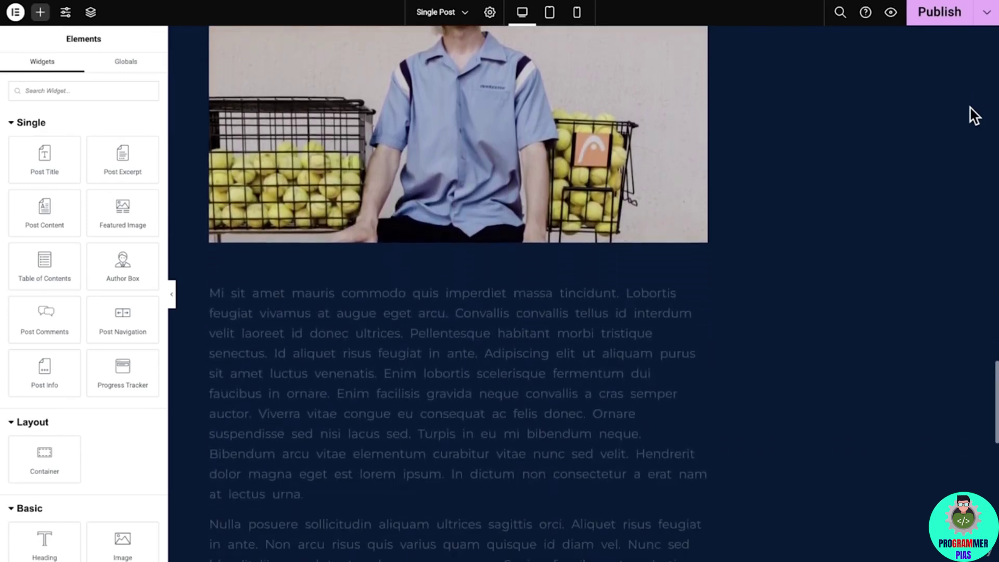
{"action": "scroll", "coordinate": [970, 108], "scroll_direction": "down", "scroll_amount": 6}
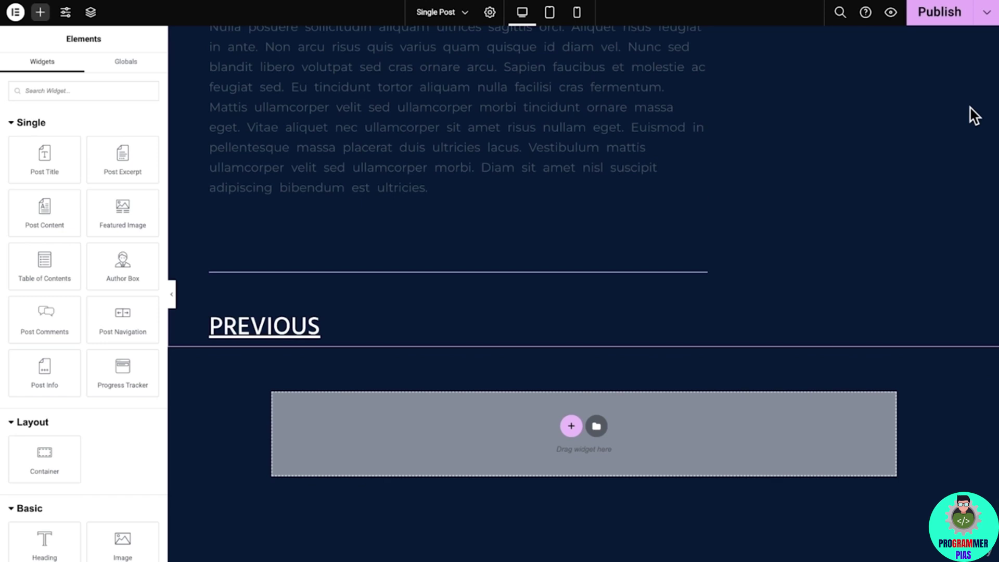
{"action": "scroll", "coordinate": [970, 108], "scroll_direction": "up", "scroll_amount": 5}
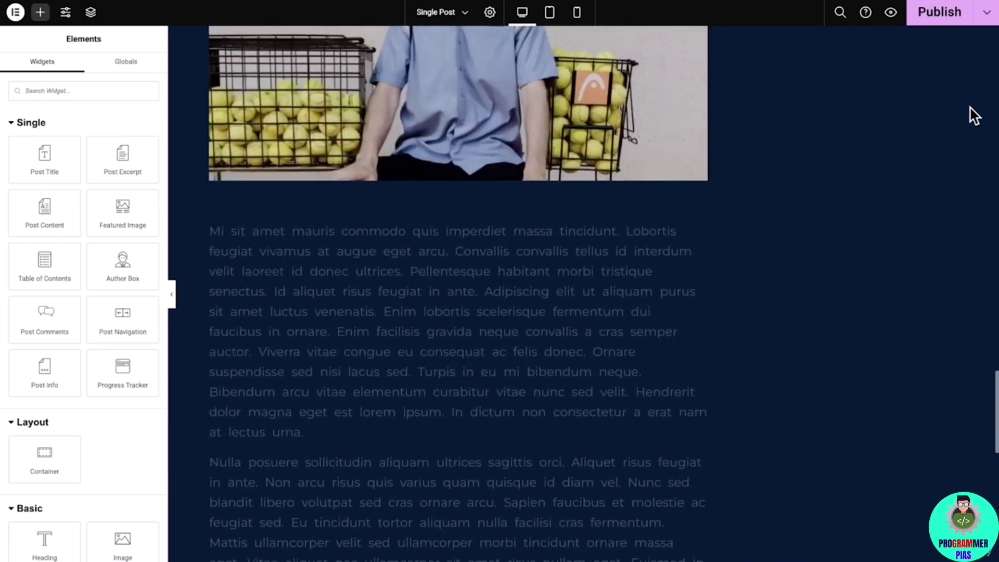
{"action": "scroll", "coordinate": [970, 108], "scroll_direction": "up", "scroll_amount": 15}
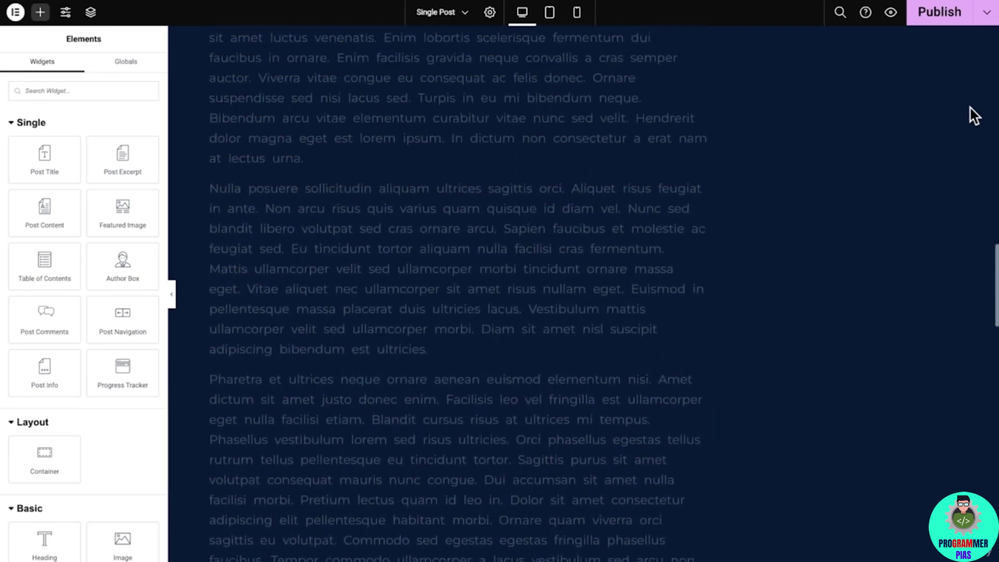
{"action": "scroll", "coordinate": [970, 109], "scroll_direction": "up", "scroll_amount": 15}
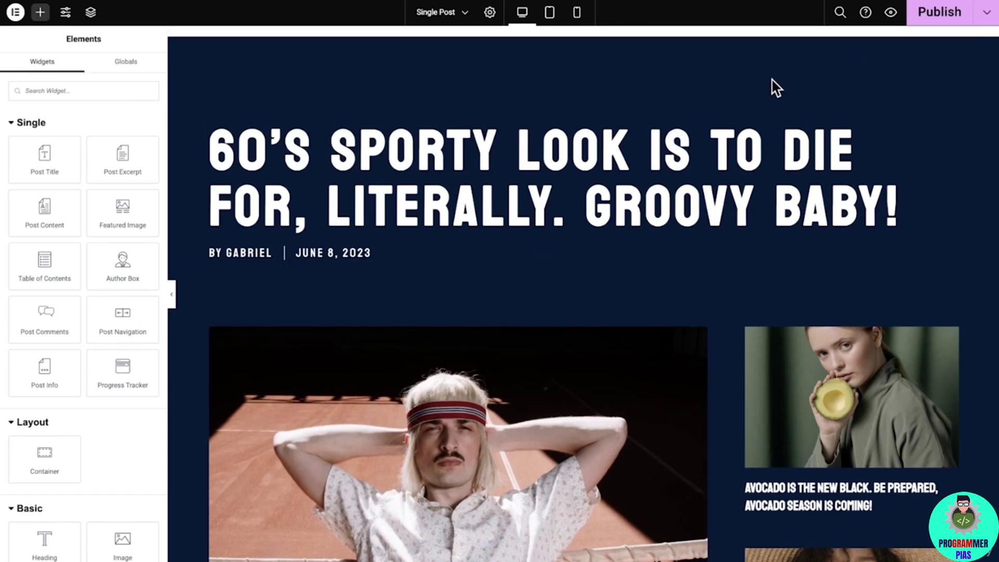
Turn off the Classic body background in the template's page style settings, then select the post title.
{"action": "left_click", "coordinate": [492, 15]}
{"action": "left_click", "coordinate": [93, 70]}
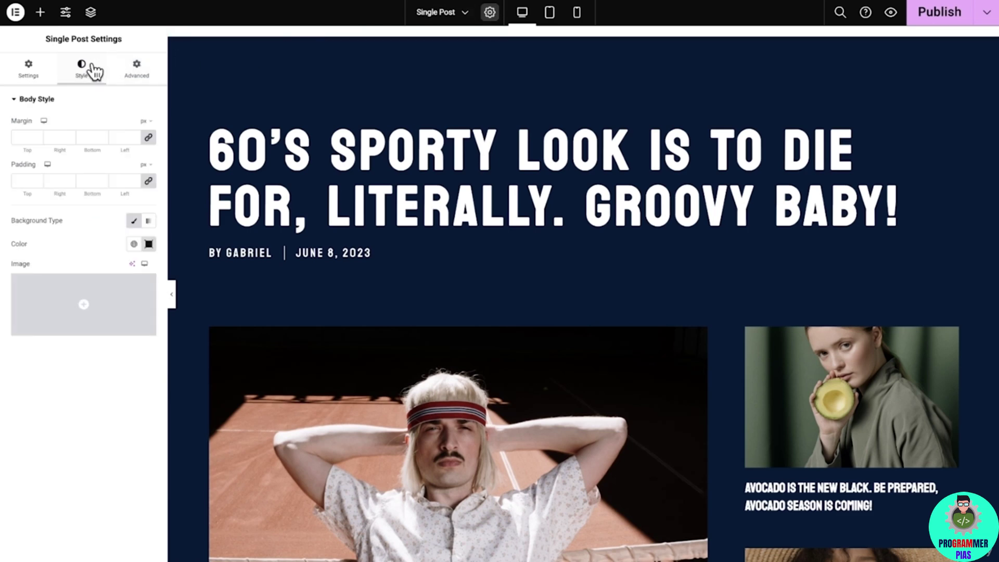
{"action": "left_click", "coordinate": [134, 222]}
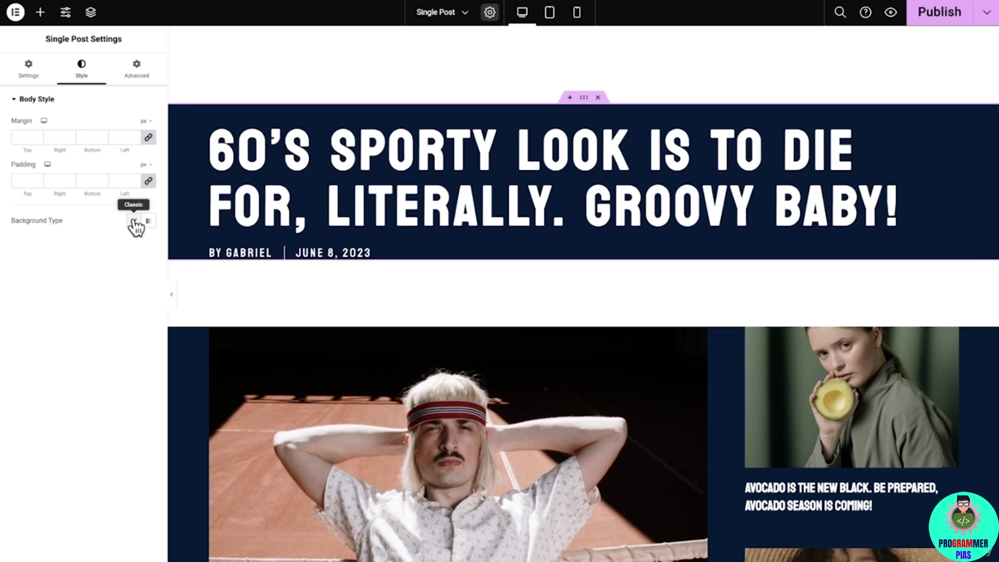
{"action": "left_click", "coordinate": [419, 171]}
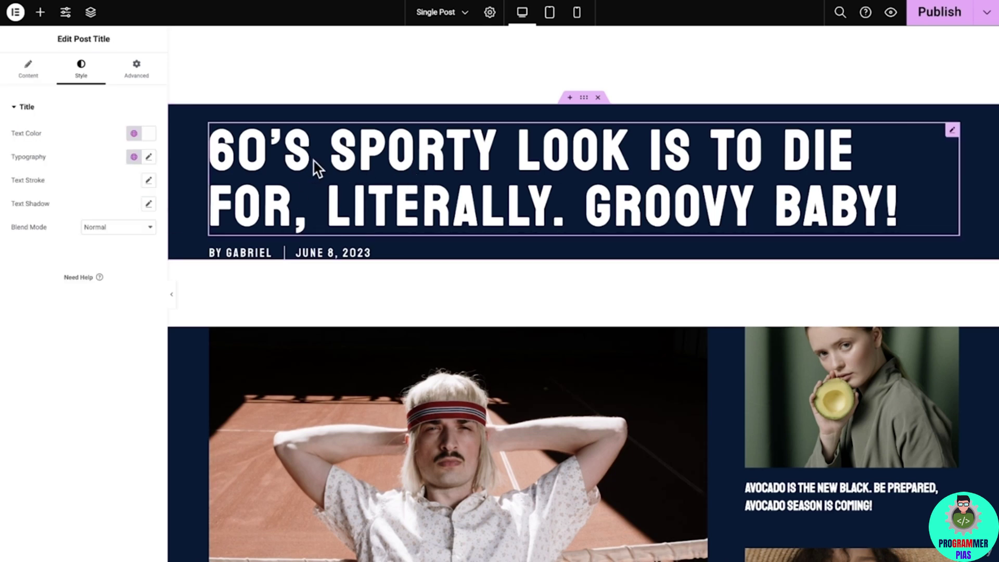
Set the post title colour to global Primary and the author/date text colour to Accent.
{"action": "left_click", "coordinate": [134, 134]}
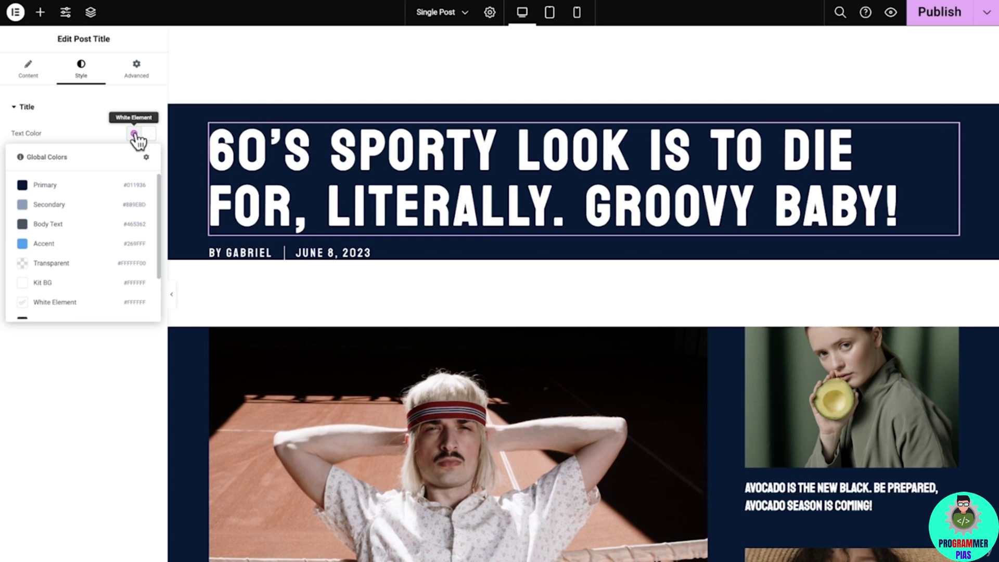
{"action": "left_click", "coordinate": [95, 191]}
{"action": "left_click", "coordinate": [229, 252]}
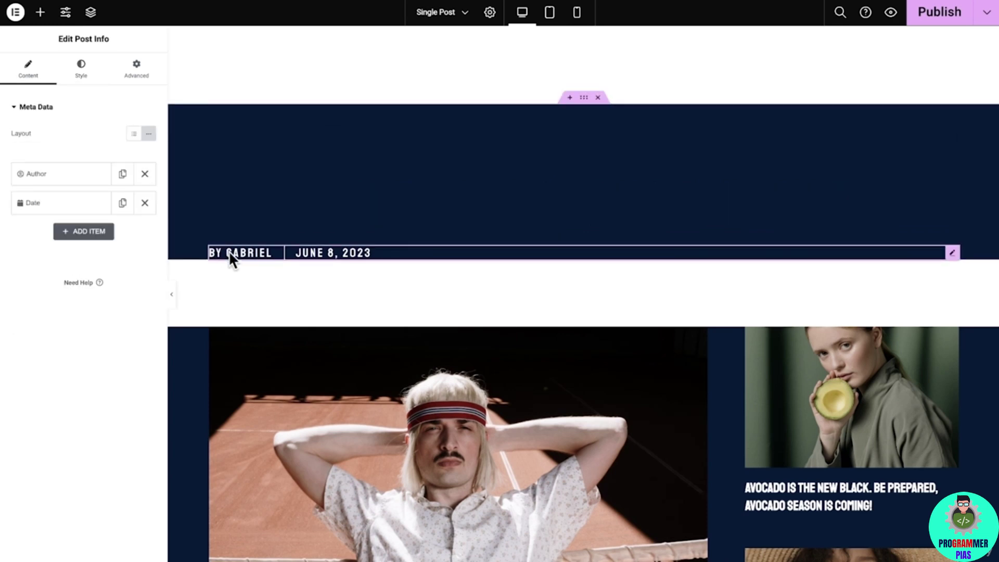
{"action": "left_click", "coordinate": [81, 69]}
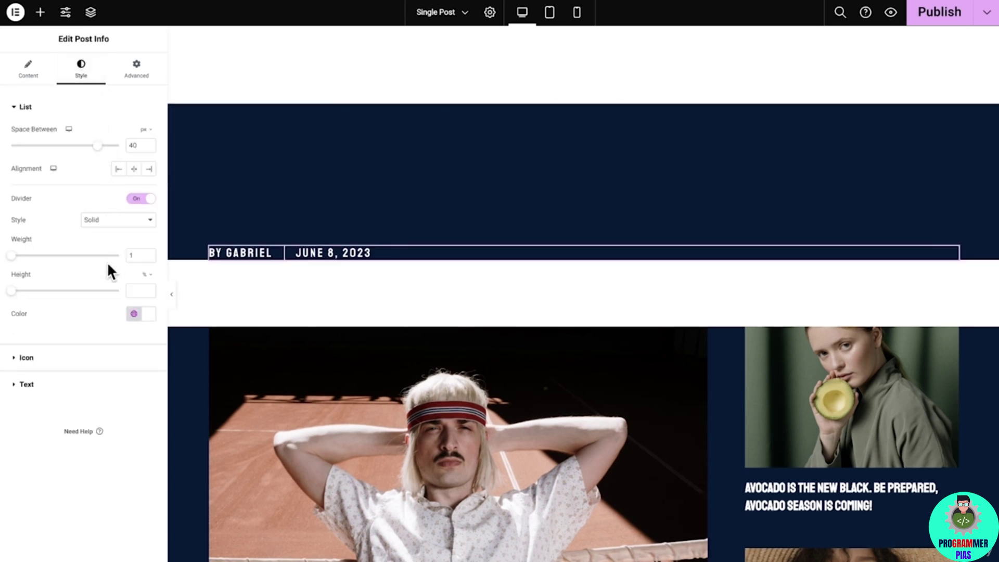
{"action": "left_click", "coordinate": [107, 385]}
{"action": "left_click", "coordinate": [134, 223]}
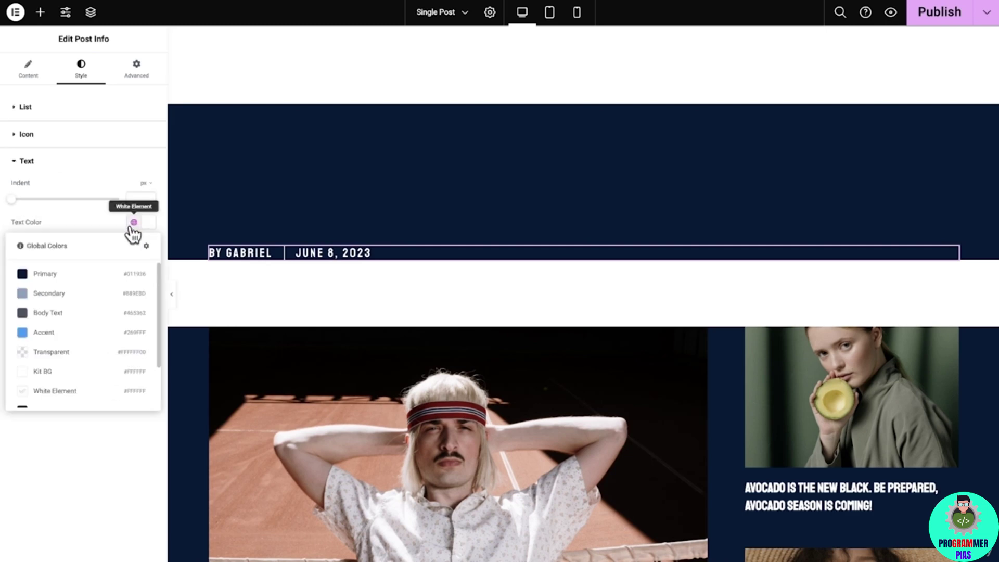
{"action": "left_click", "coordinate": [91, 333]}
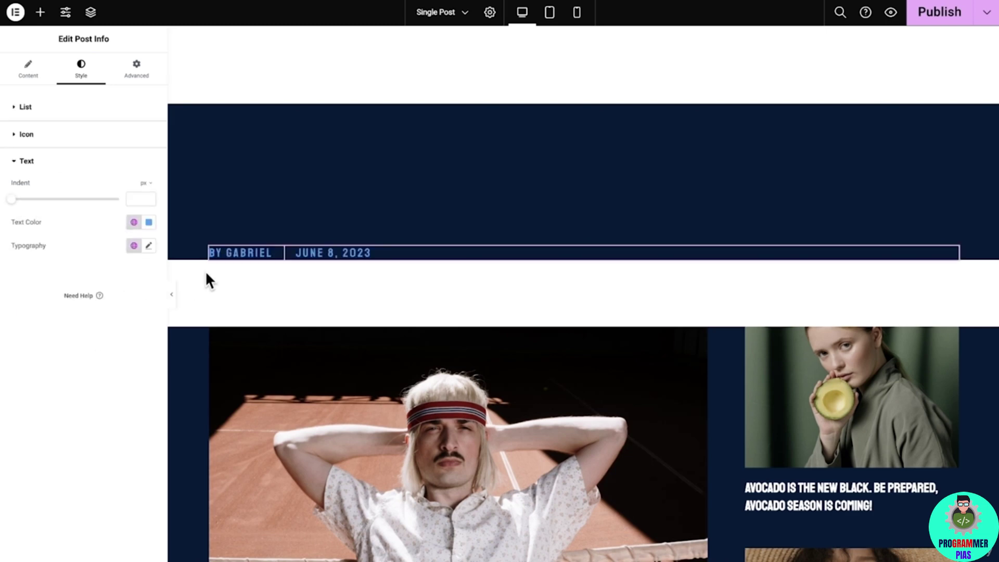
{"action": "left_click", "coordinate": [584, 99]}
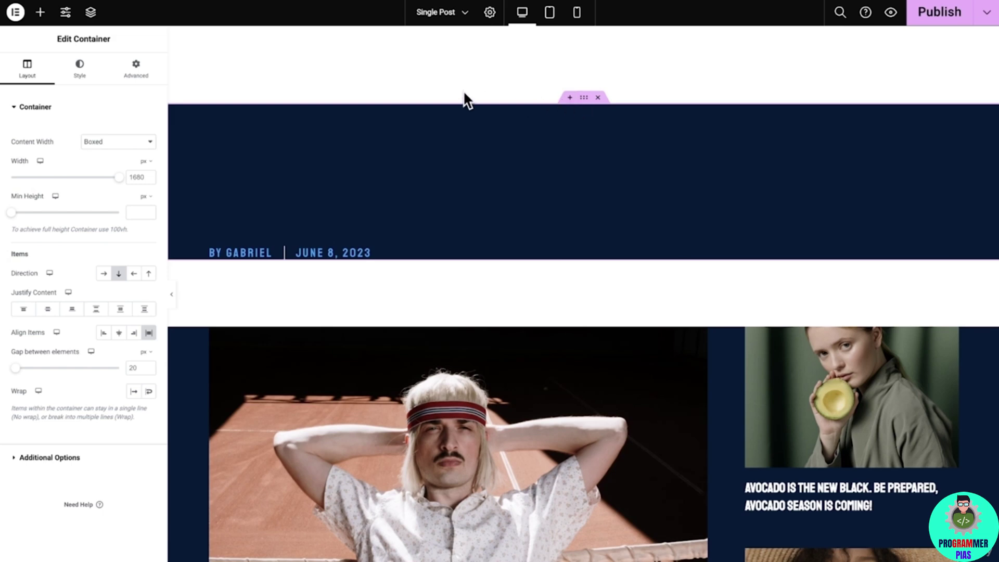
Clear the headline container's navy Classic background, then select the featured image.
{"action": "left_click", "coordinate": [81, 72]}
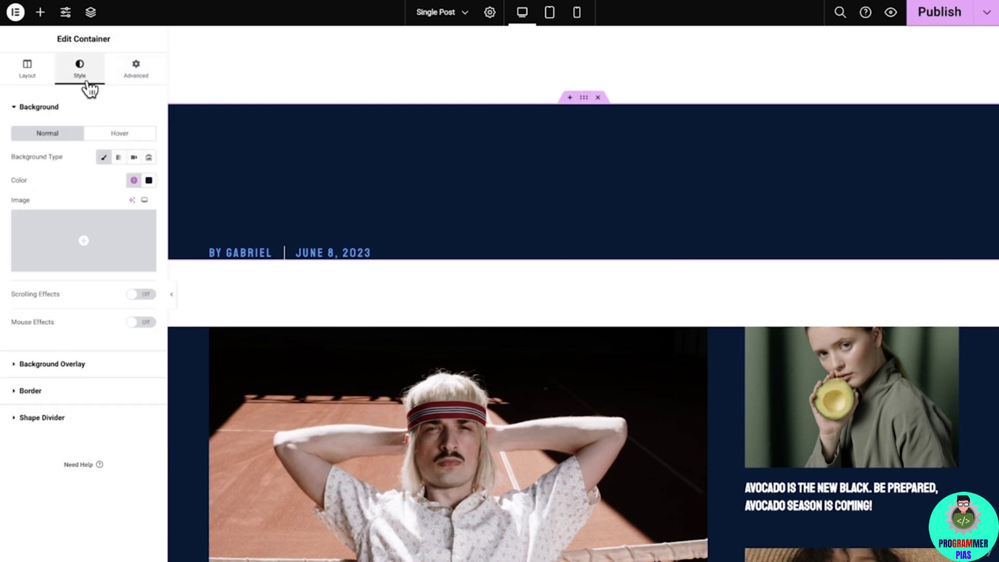
{"action": "left_click", "coordinate": [104, 157]}
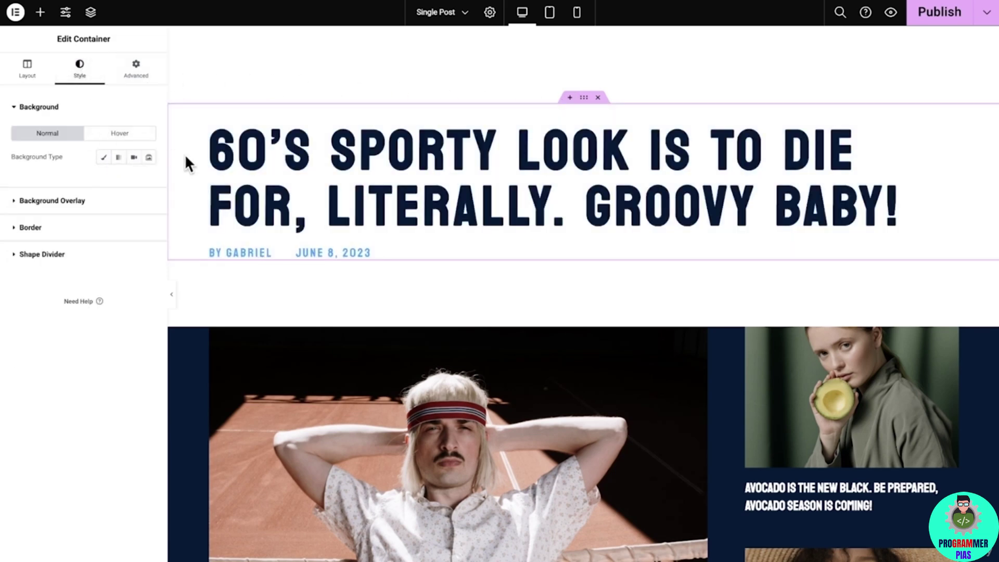
{"action": "scroll", "coordinate": [185, 154], "scroll_direction": "down", "scroll_amount": 3}
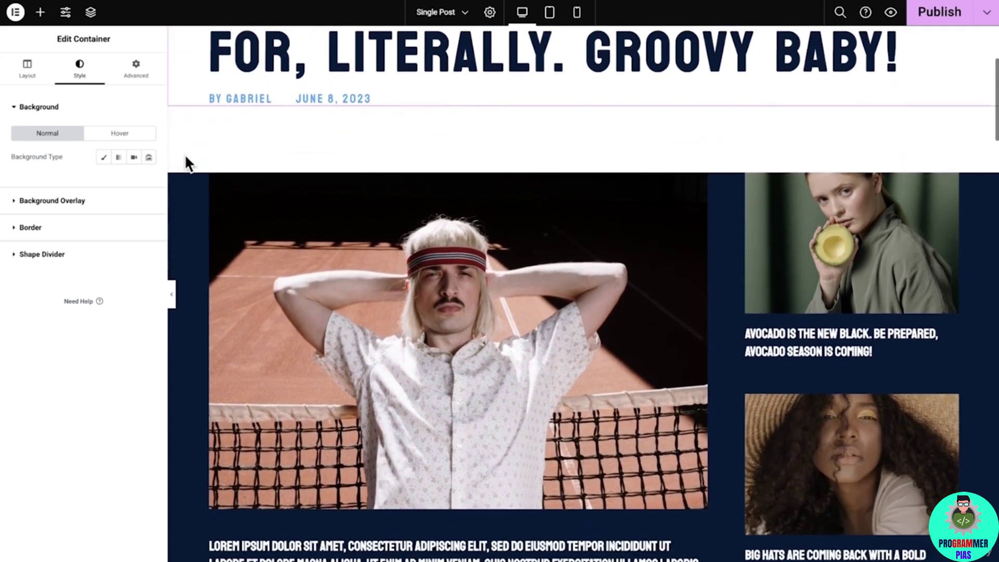
{"action": "scroll", "coordinate": [185, 155], "scroll_direction": "down", "scroll_amount": 3}
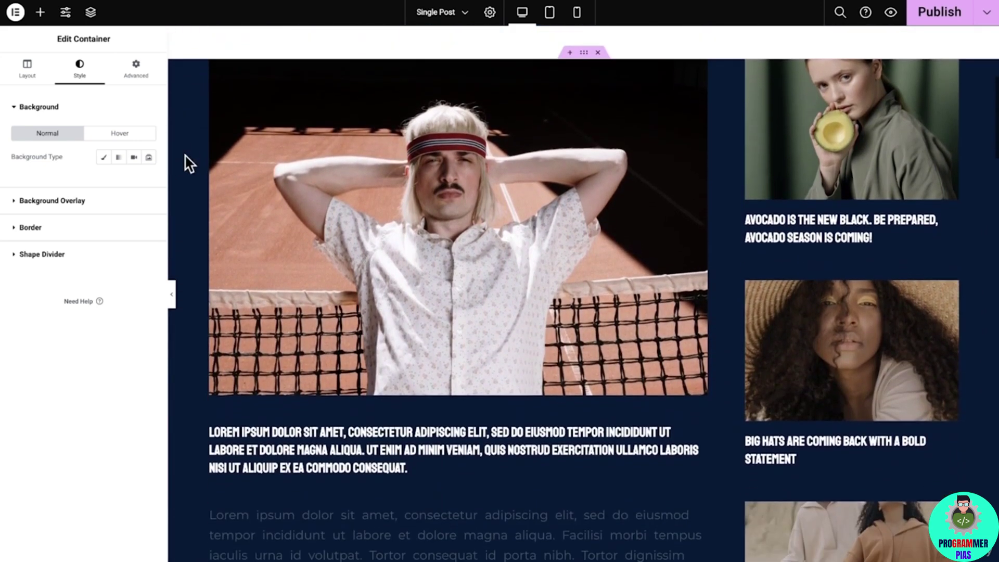
{"action": "left_click", "coordinate": [258, 150]}
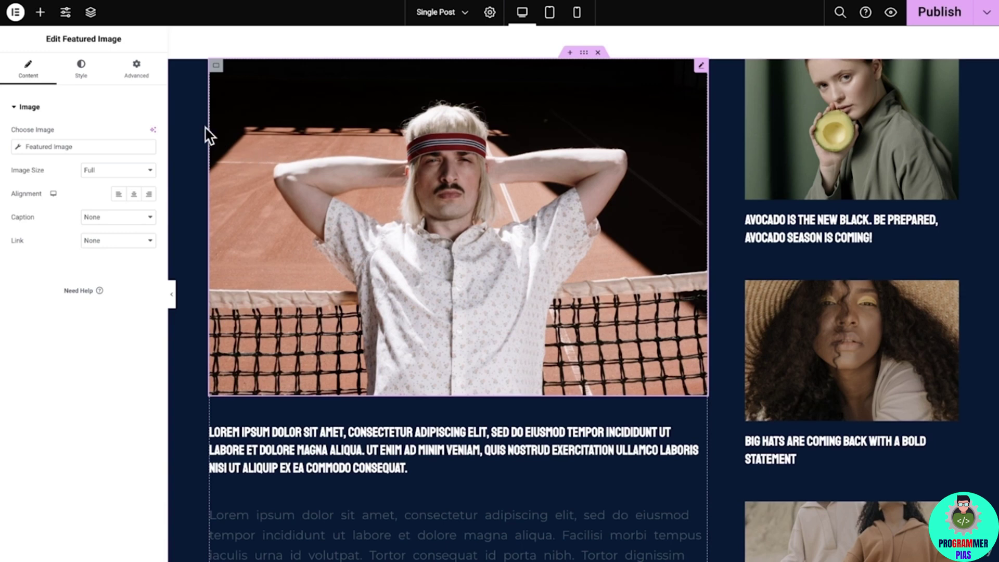
Give the featured image a border radius of 50.
{"action": "left_click", "coordinate": [84, 71]}
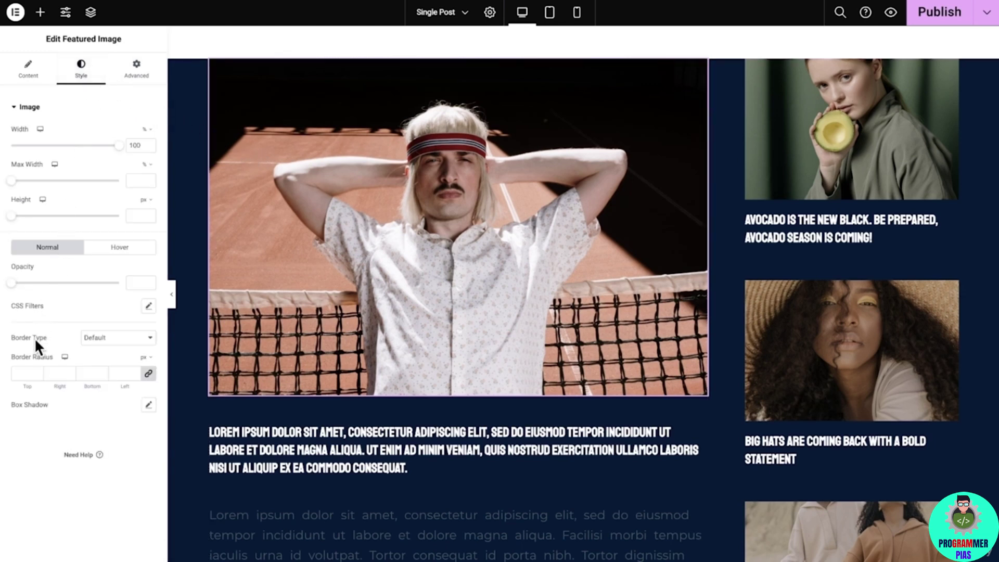
{"action": "left_click", "coordinate": [27, 373]}
{"action": "type", "text": "50"}
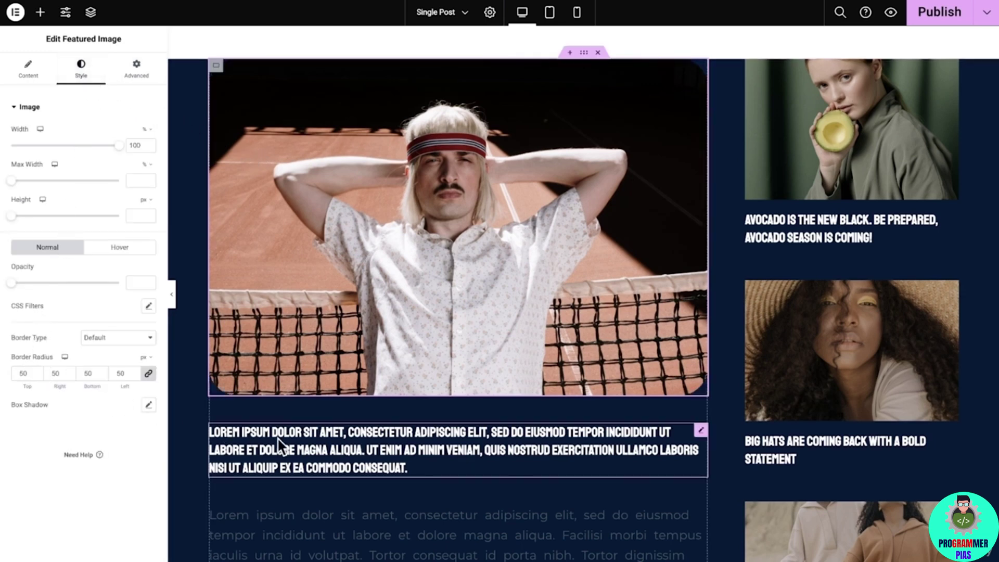
Set the post excerpt text colour to the global Secondary colour.
{"action": "left_click", "coordinate": [280, 446]}
{"action": "left_click", "coordinate": [81, 68]}
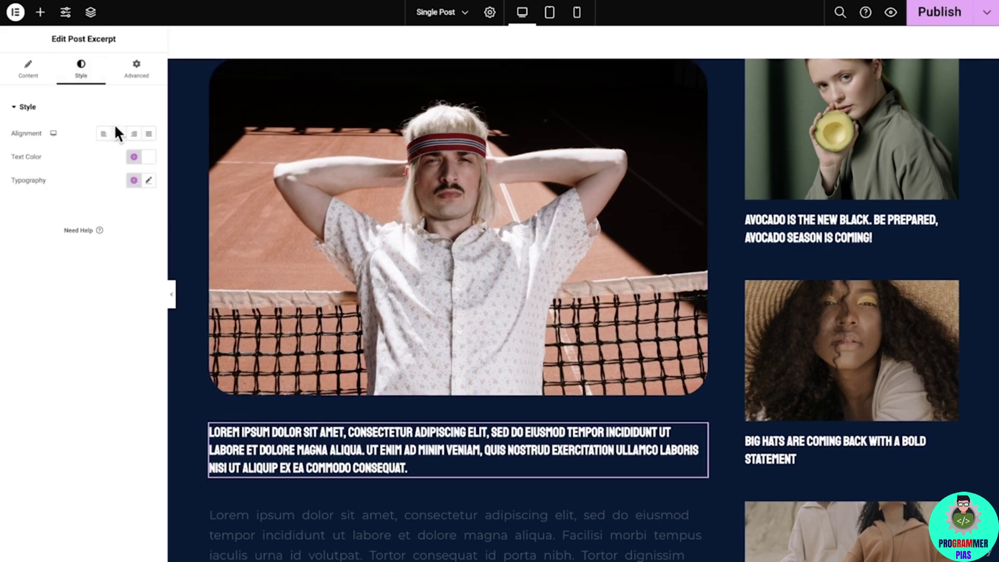
{"action": "left_click", "coordinate": [134, 157]}
{"action": "left_click", "coordinate": [99, 229]}
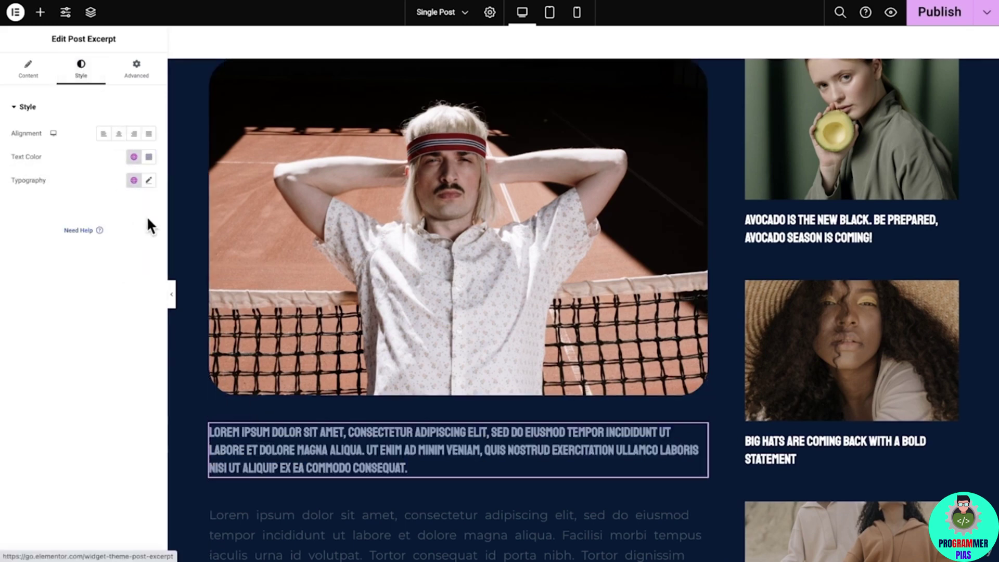
{"action": "scroll", "coordinate": [187, 221], "scroll_direction": "down", "scroll_amount": 15}
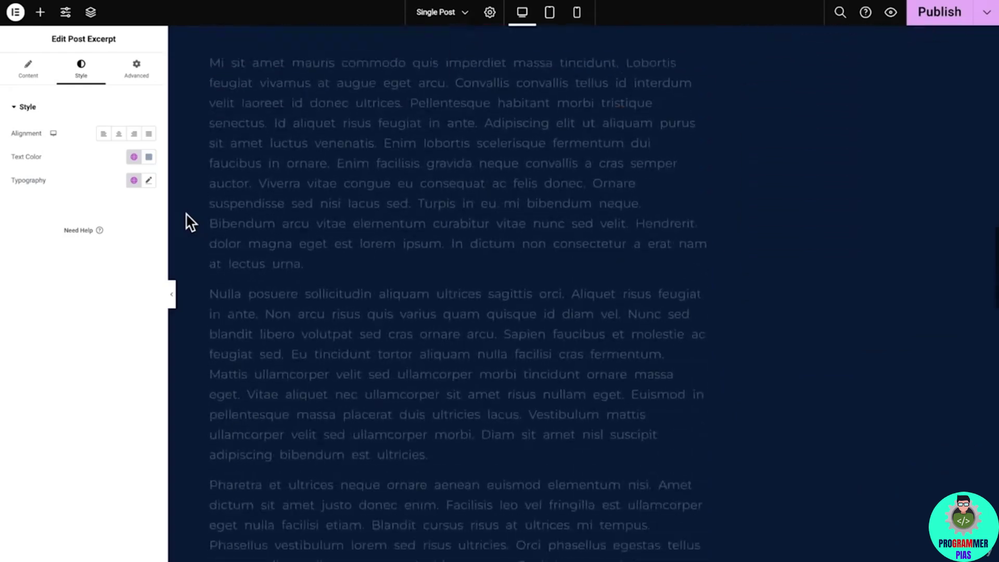
{"action": "scroll", "coordinate": [190, 222], "scroll_direction": "down", "scroll_amount": 12}
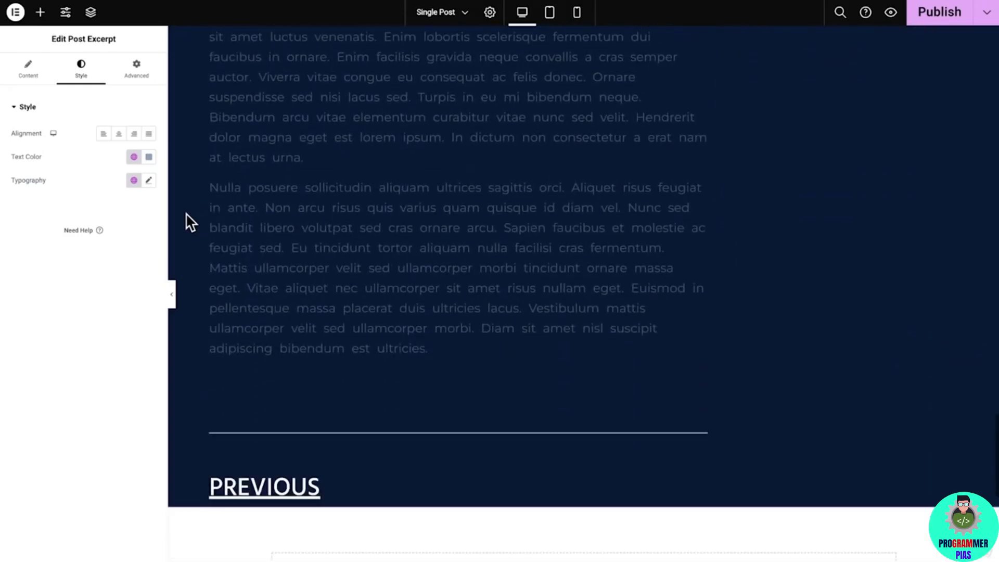
Give the PREVIOUS navigation label Accent colour and Accent font, with a Secondary hover colour.
{"action": "left_click", "coordinate": [247, 487]}
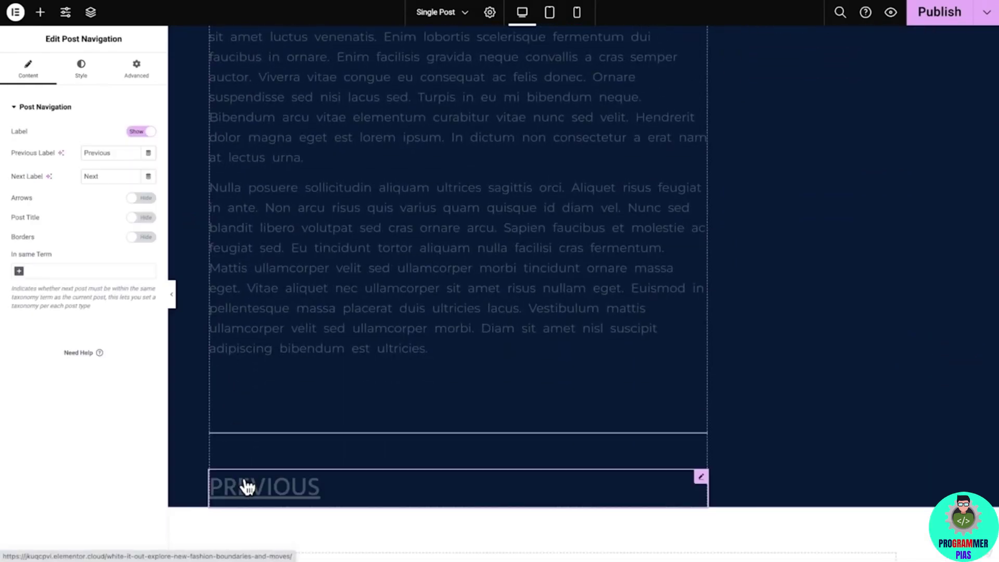
{"action": "left_click", "coordinate": [97, 77]}
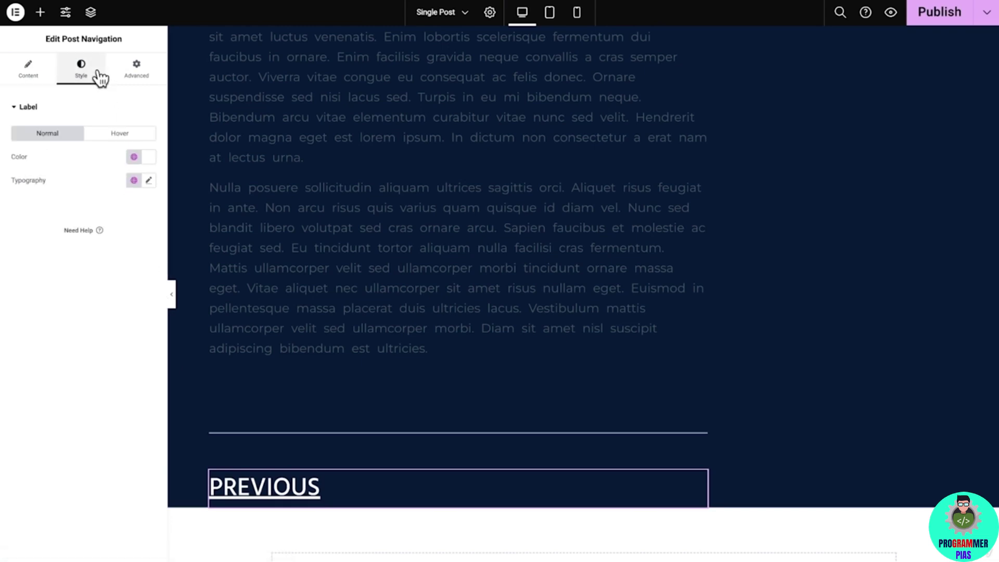
{"action": "left_click", "coordinate": [134, 157]}
{"action": "left_click", "coordinate": [71, 267]}
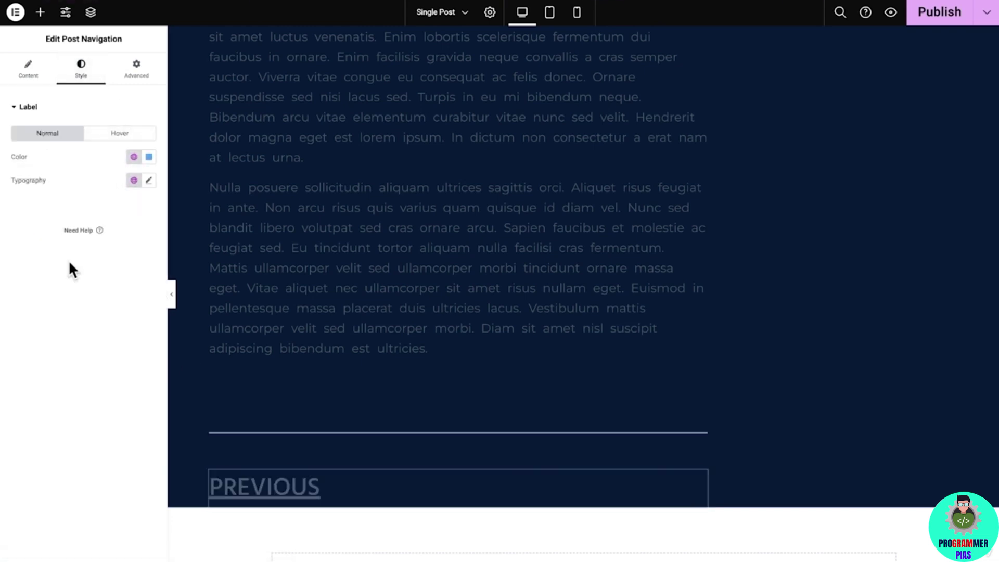
{"action": "left_click", "coordinate": [134, 180]}
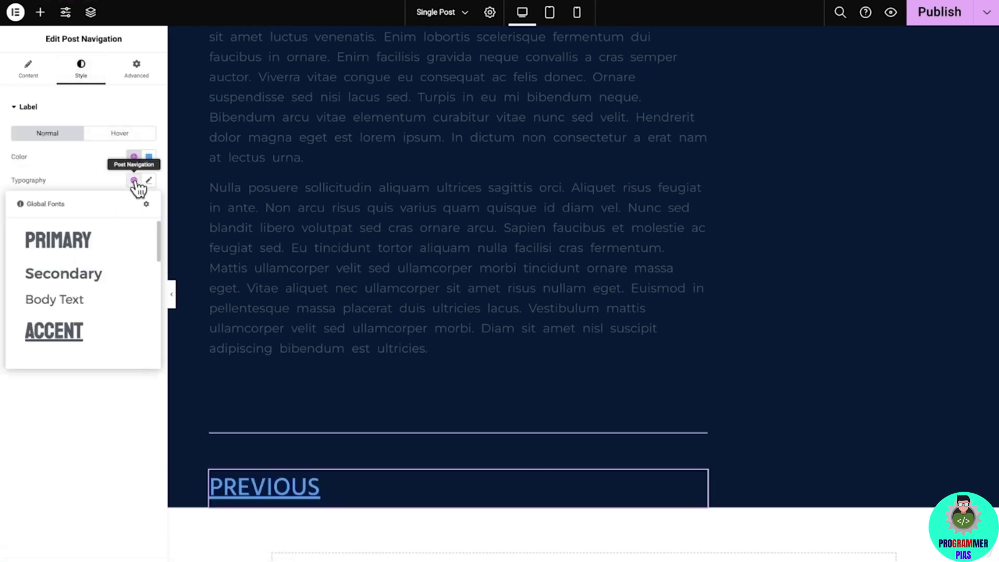
{"action": "left_click", "coordinate": [96, 329]}
{"action": "left_click", "coordinate": [124, 133]}
{"action": "left_click", "coordinate": [134, 157]}
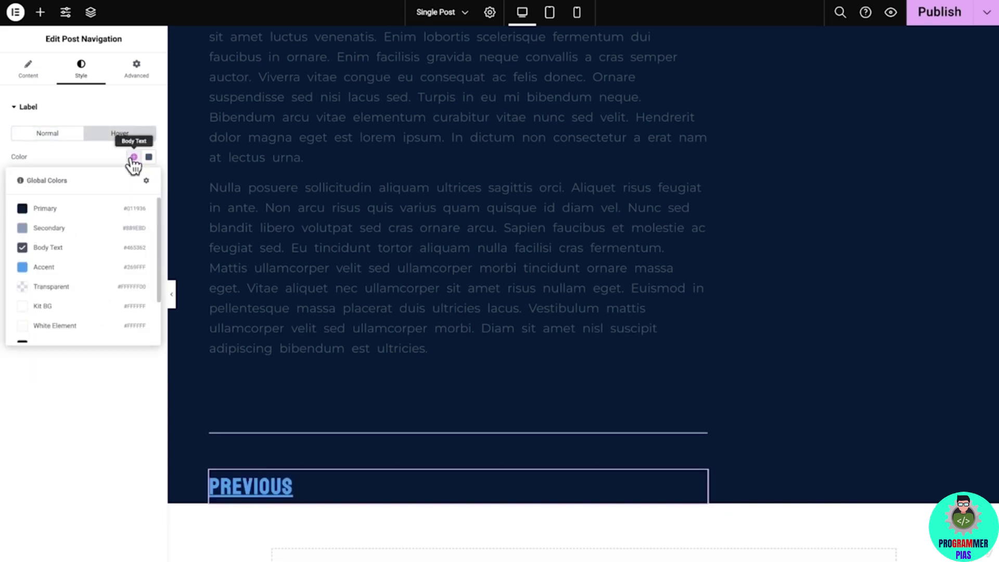
{"action": "left_click", "coordinate": [78, 229]}
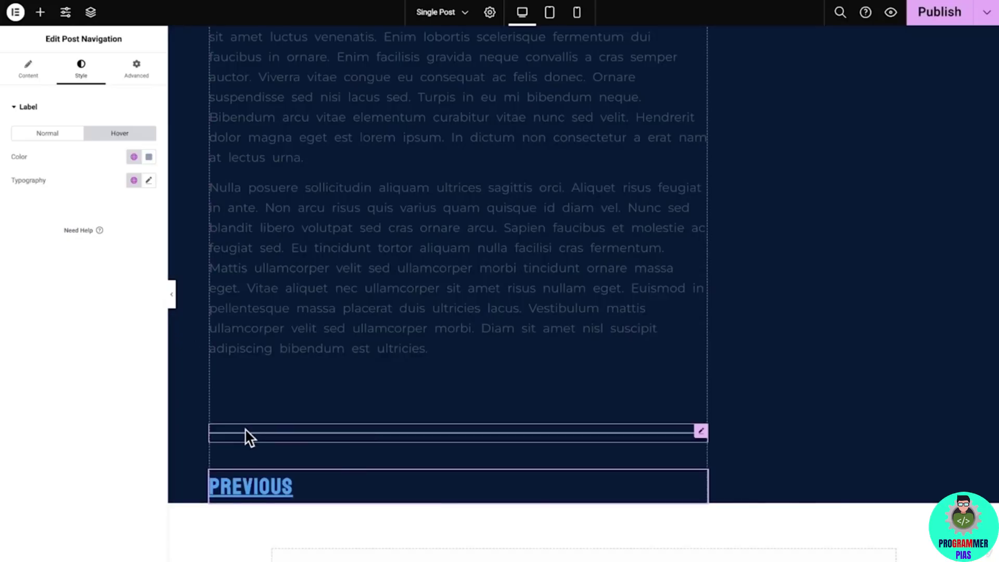
Change the divider above PREVIOUS to a dotted line style.
{"action": "left_click", "coordinate": [249, 437]}
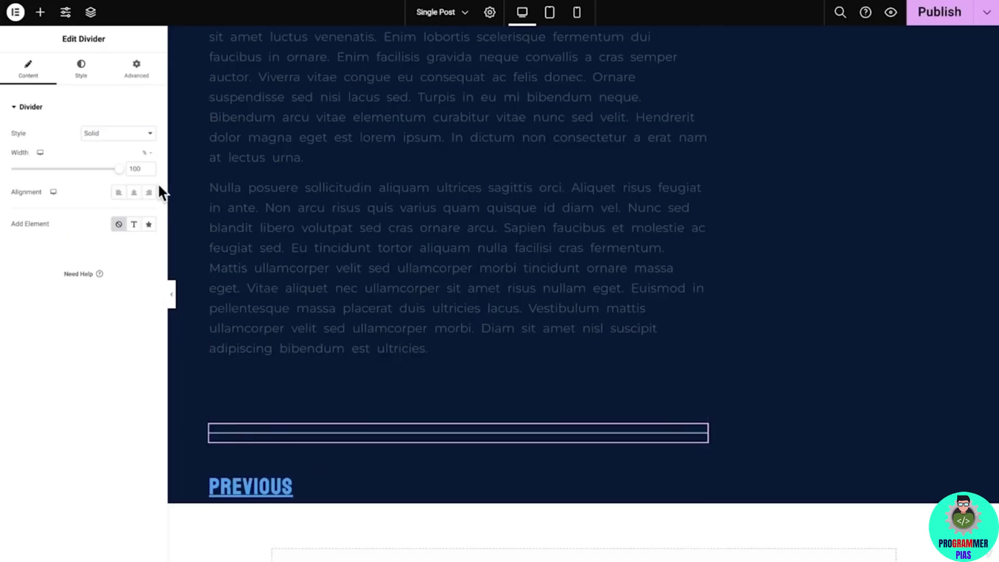
{"action": "left_click", "coordinate": [143, 136]}
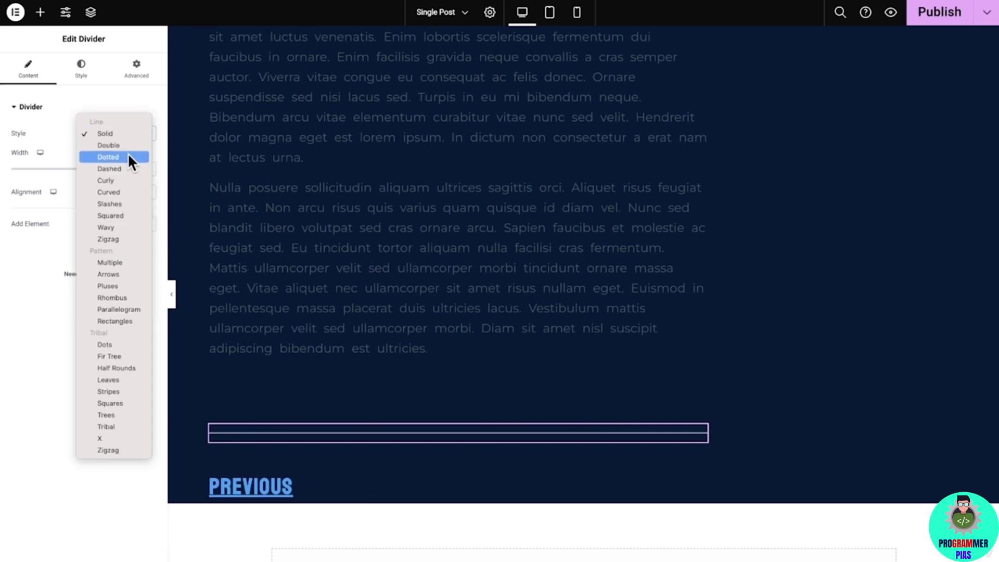
{"action": "left_click", "coordinate": [128, 156]}
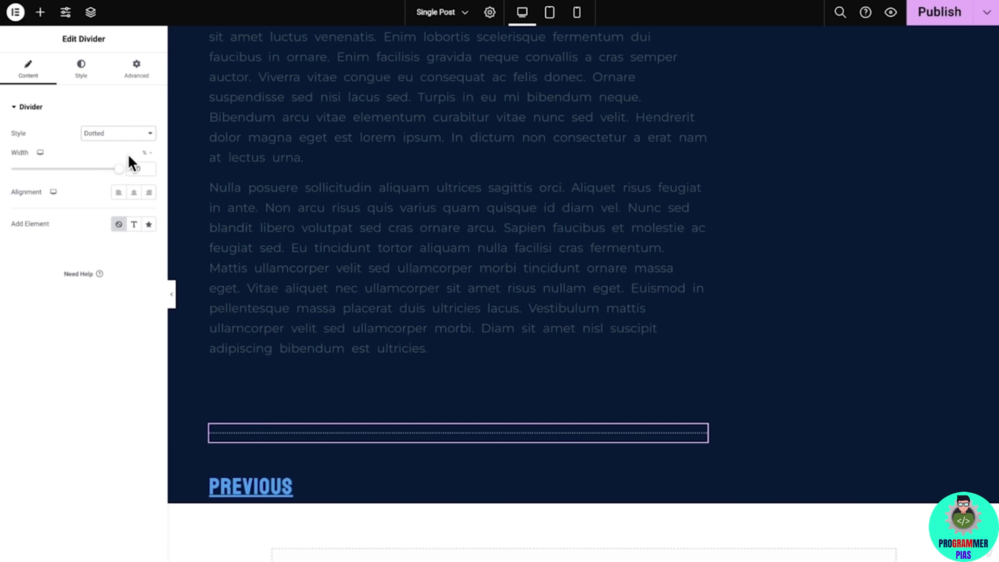
Fade the divider colour to nearly transparent and set its weight to 5.
{"action": "left_click", "coordinate": [81, 71]}
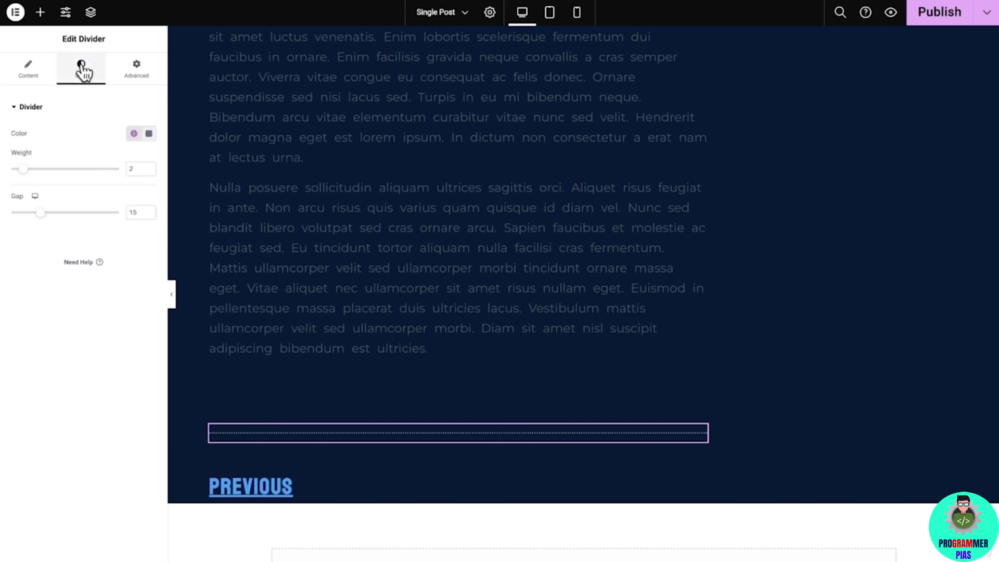
{"action": "left_click", "coordinate": [148, 134]}
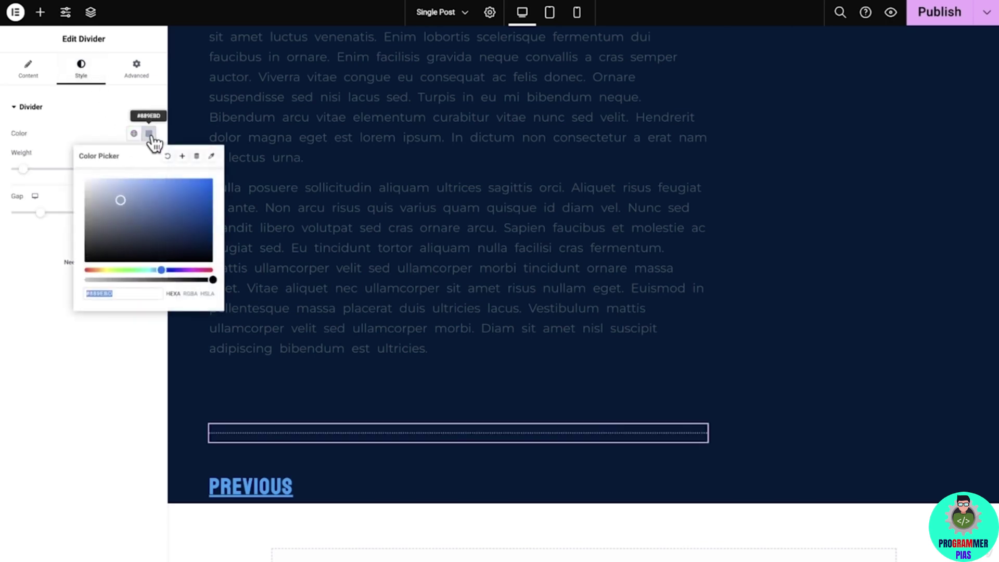
{"action": "left_click_drag", "start_coordinate": [213, 280], "coordinate": [103, 279]}
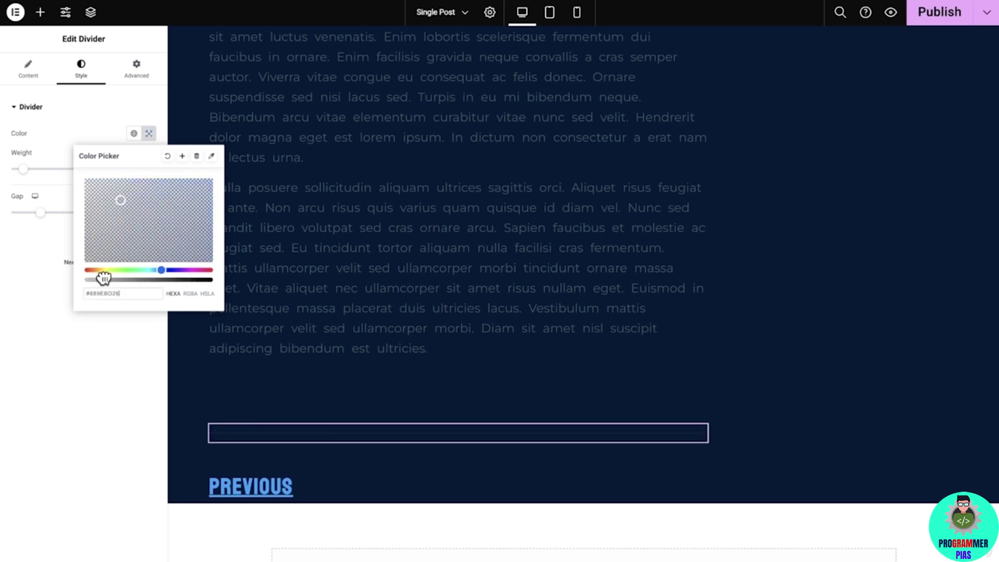
{"action": "left_click", "coordinate": [150, 136]}
{"action": "double_click", "coordinate": [139, 168]}
{"action": "type", "text": "5"}
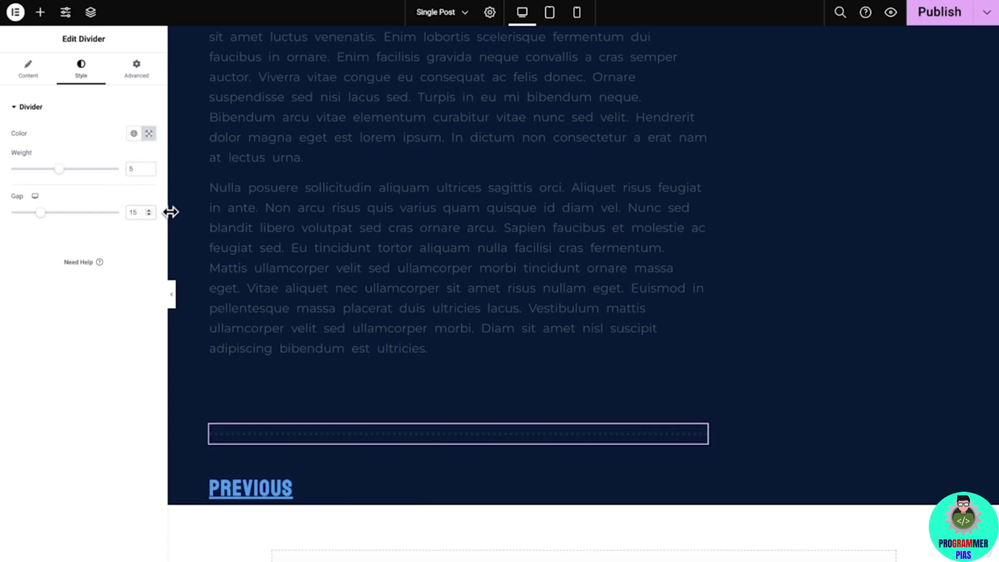
{"action": "scroll", "coordinate": [182, 216], "scroll_direction": "up", "scroll_amount": 15}
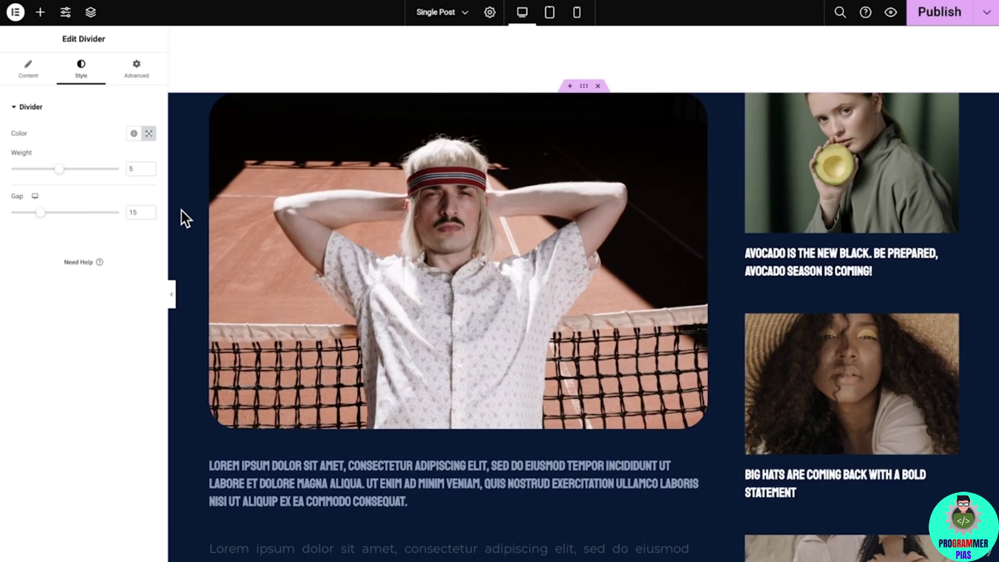
Give the side post cards 30 px box content padding and 30 px image border radius.
{"action": "left_click", "coordinate": [765, 207]}
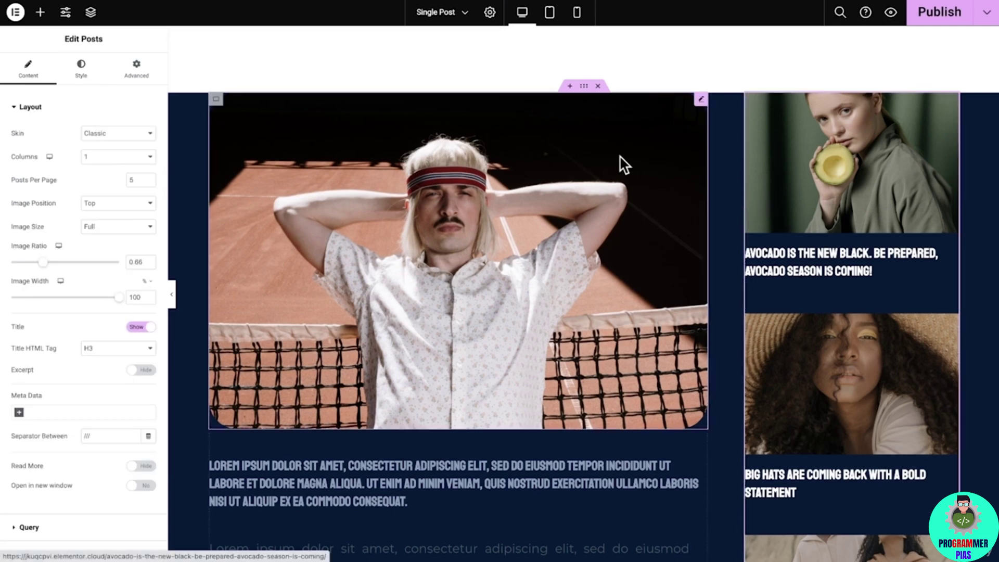
{"action": "left_click", "coordinate": [95, 78]}
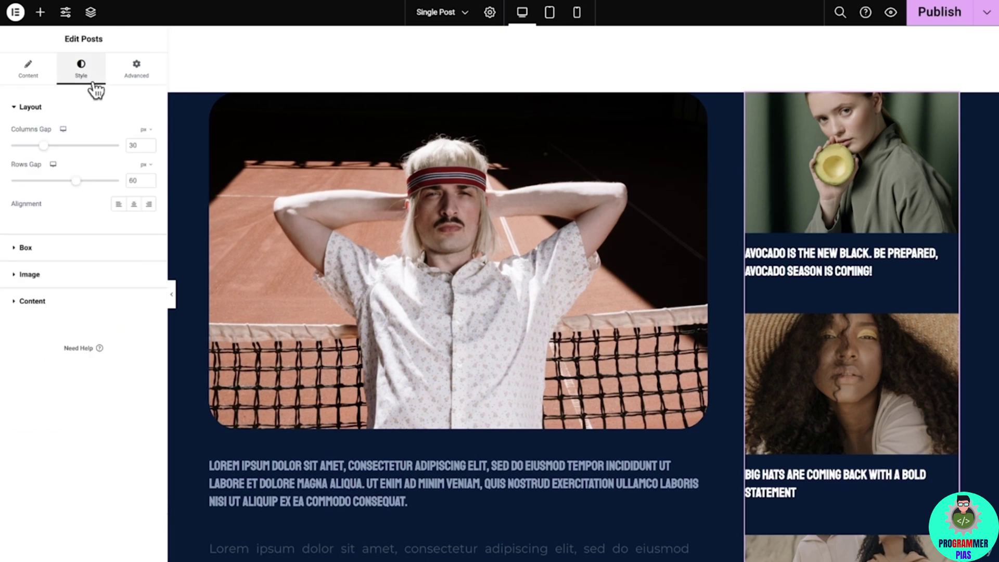
{"action": "left_click", "coordinate": [73, 249]}
{"action": "left_click", "coordinate": [57, 309]}
{"action": "type", "text": "30"}
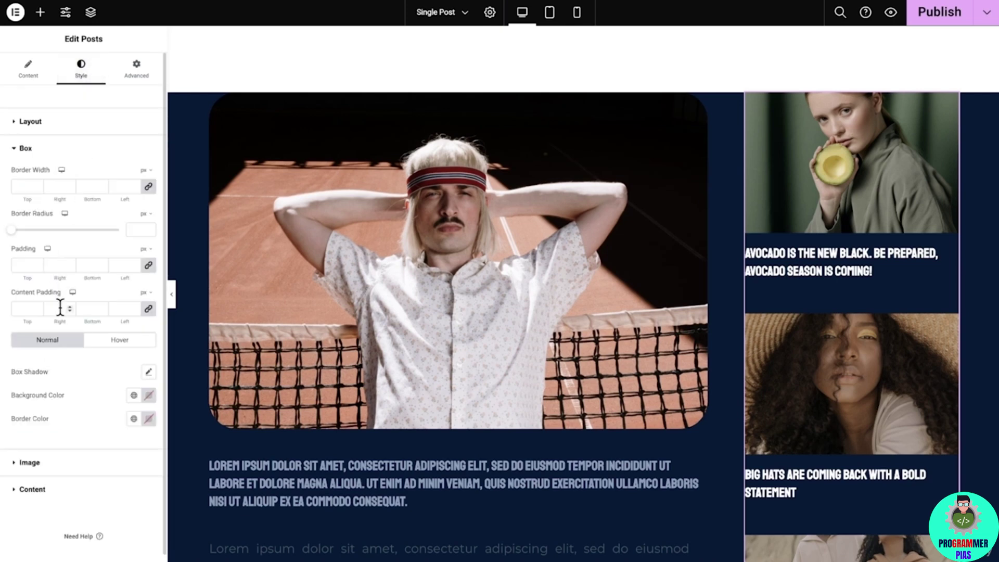
{"action": "left_click", "coordinate": [53, 463]}
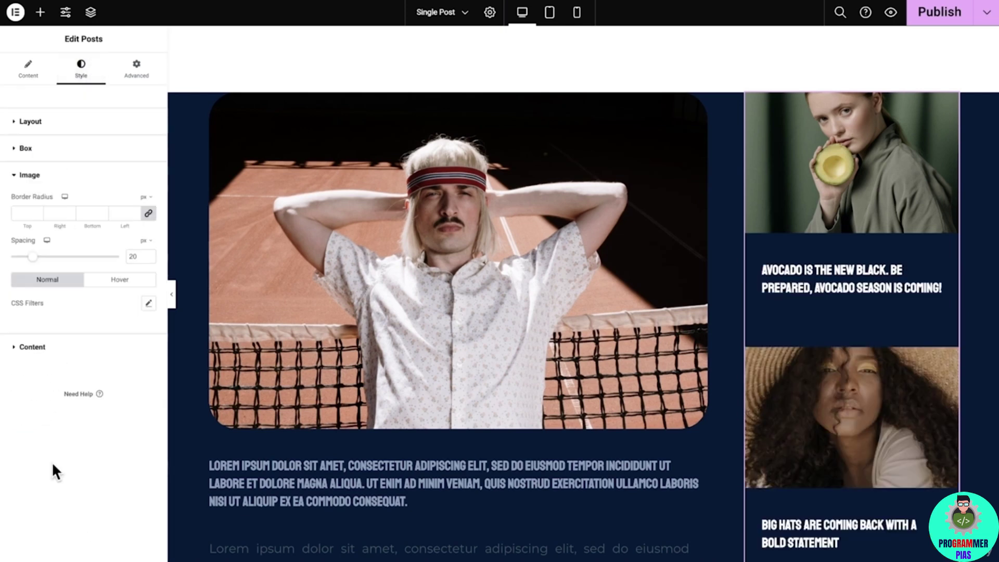
{"action": "left_click", "coordinate": [90, 213]}
{"action": "type", "text": "30"}
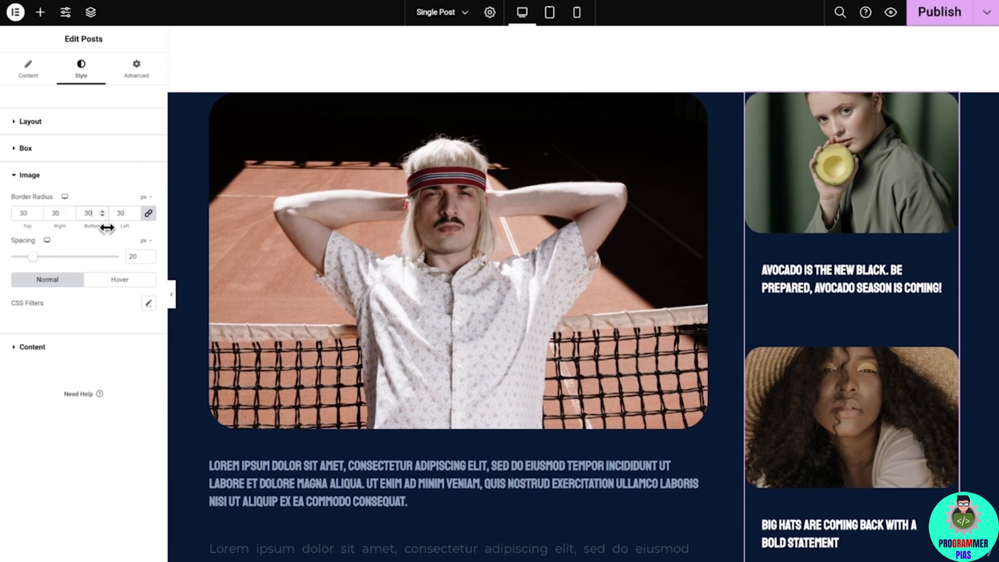
Set the side post titles to the global Primary colour.
{"action": "left_click", "coordinate": [118, 344]}
{"action": "left_click", "coordinate": [133, 244]}
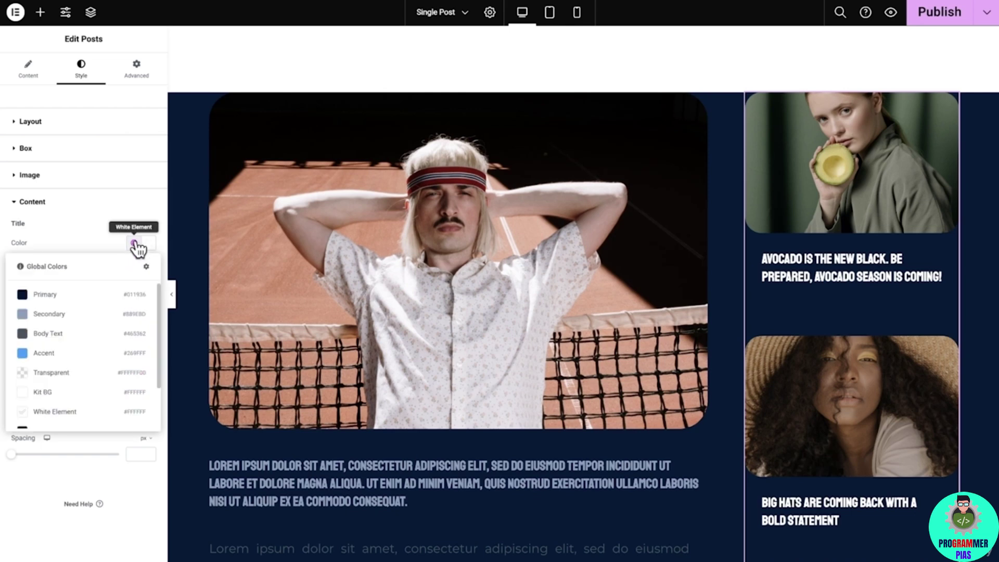
{"action": "left_click", "coordinate": [83, 295]}
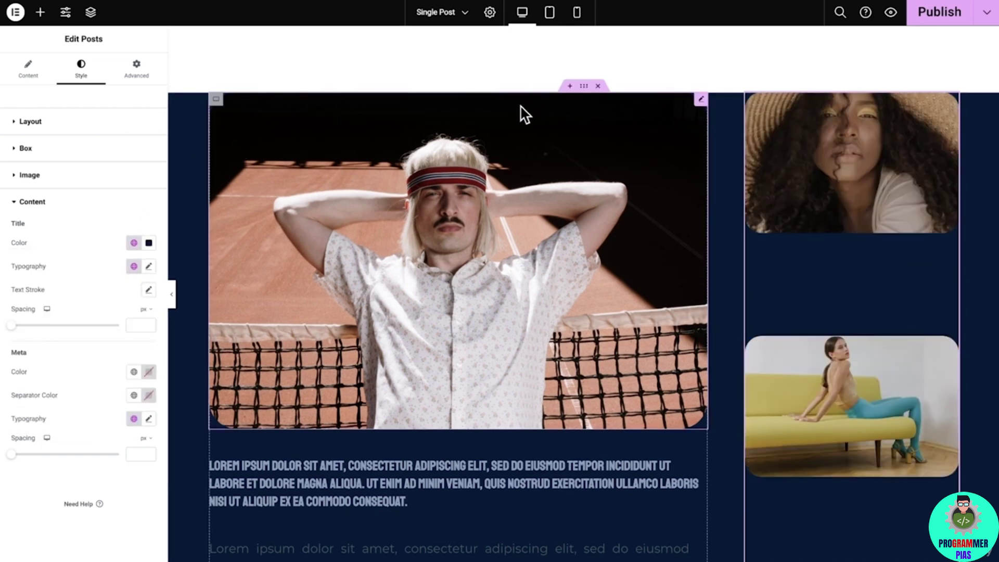
Remove the posts container's solid background and publish the Single Post template.
{"action": "left_click", "coordinate": [585, 88]}
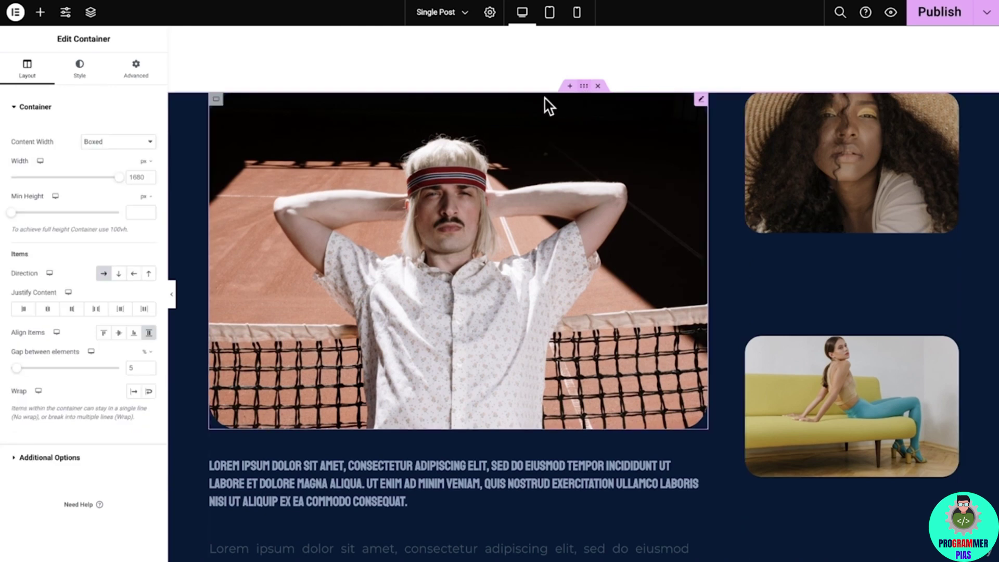
{"action": "left_click", "coordinate": [81, 71]}
{"action": "left_click", "coordinate": [104, 157]}
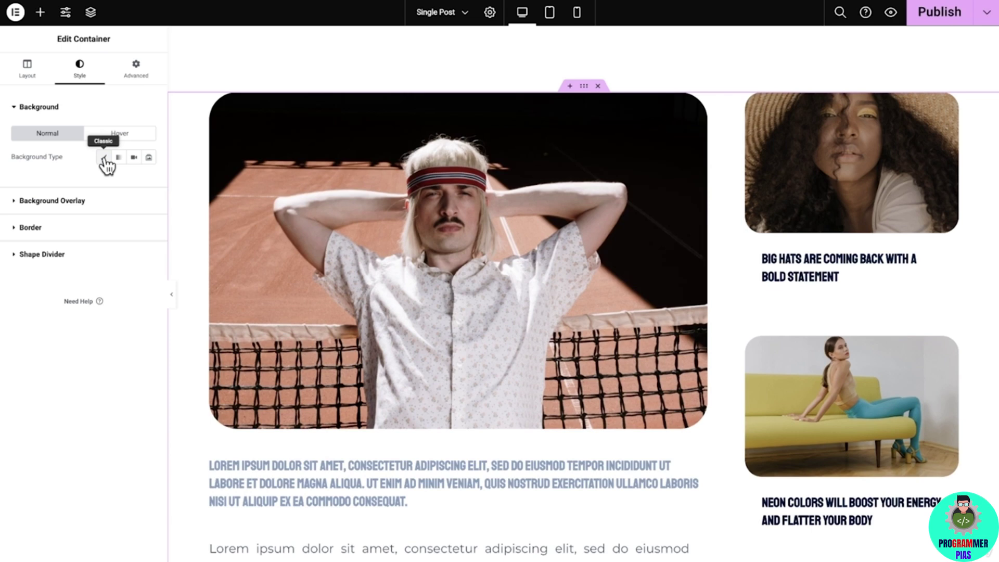
{"action": "left_click", "coordinate": [948, 20]}
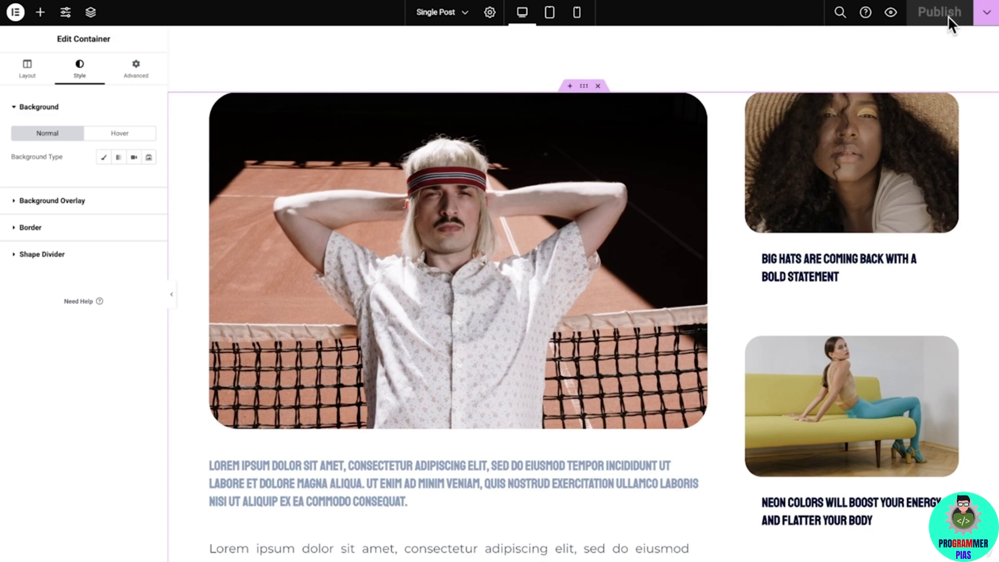
Search 'users' in the Elementor Finder and jump to the WordPress Users admin page.
{"action": "key", "text": "ctrl+e"}
{"action": "type", "text": "users"}
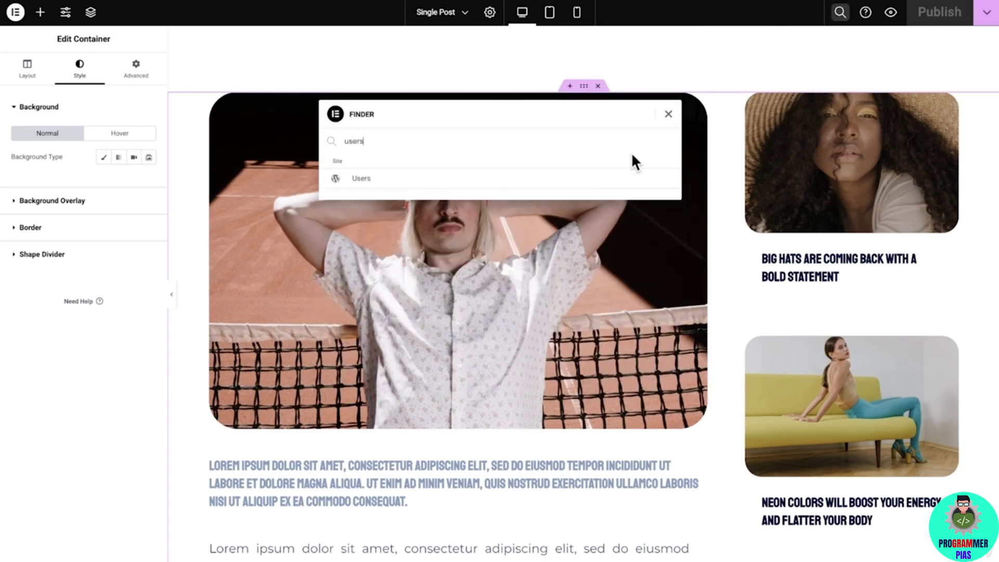
{"action": "left_click", "coordinate": [587, 178]}
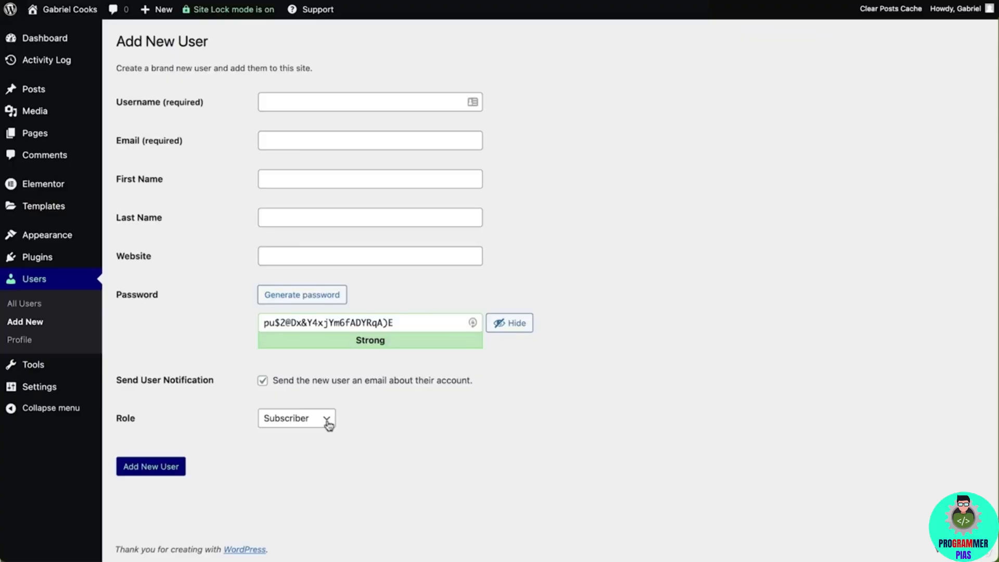
Try the Administrator role for the new user, then settle on Editor.
{"action": "left_click", "coordinate": [330, 423]}
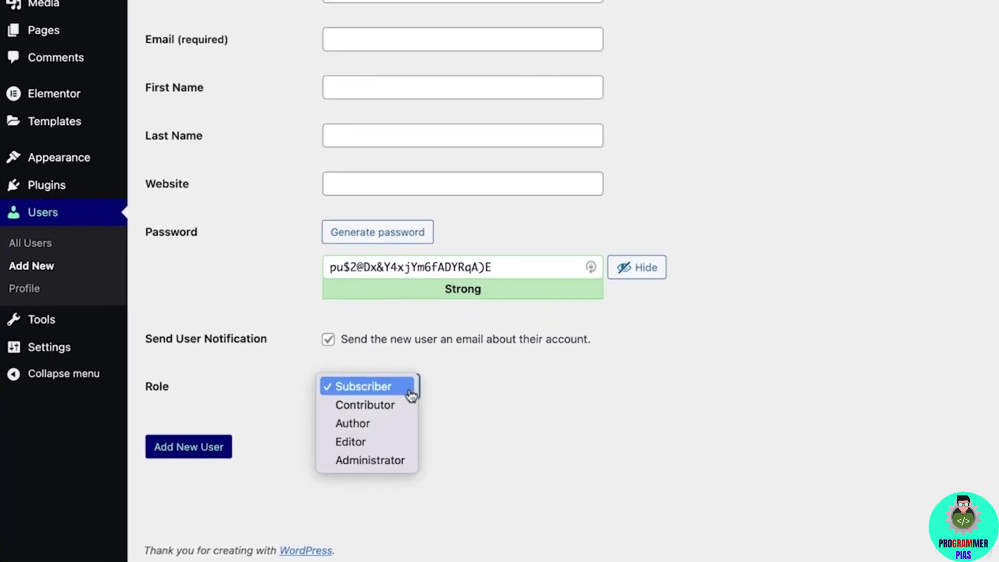
{"action": "left_click", "coordinate": [413, 462]}
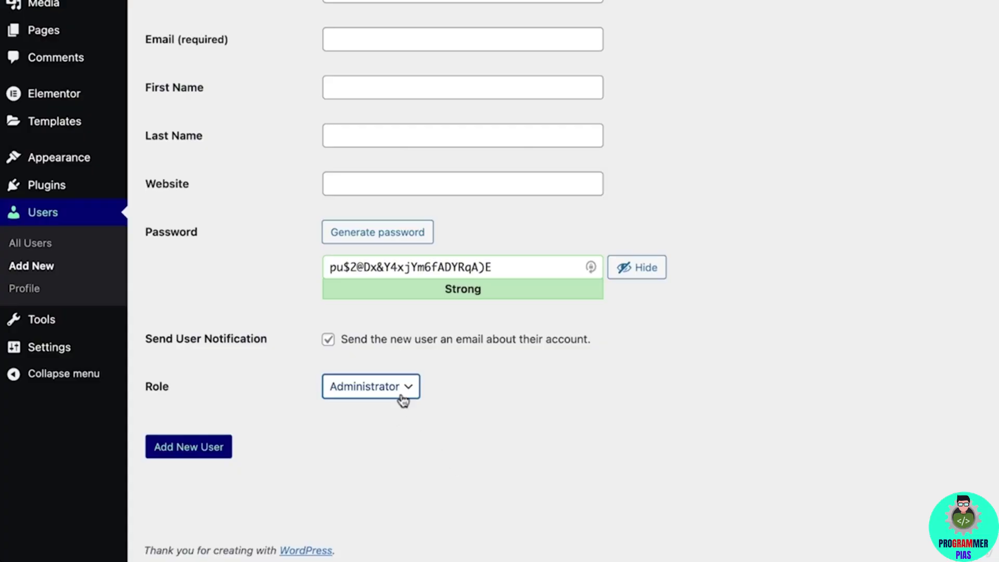
{"action": "left_click", "coordinate": [404, 401]}
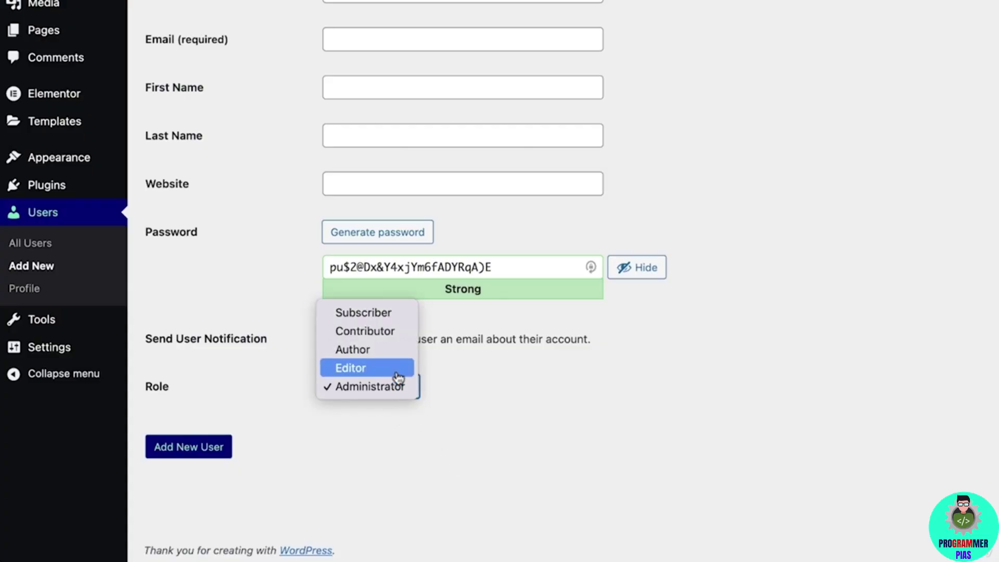
{"action": "left_click", "coordinate": [398, 373]}
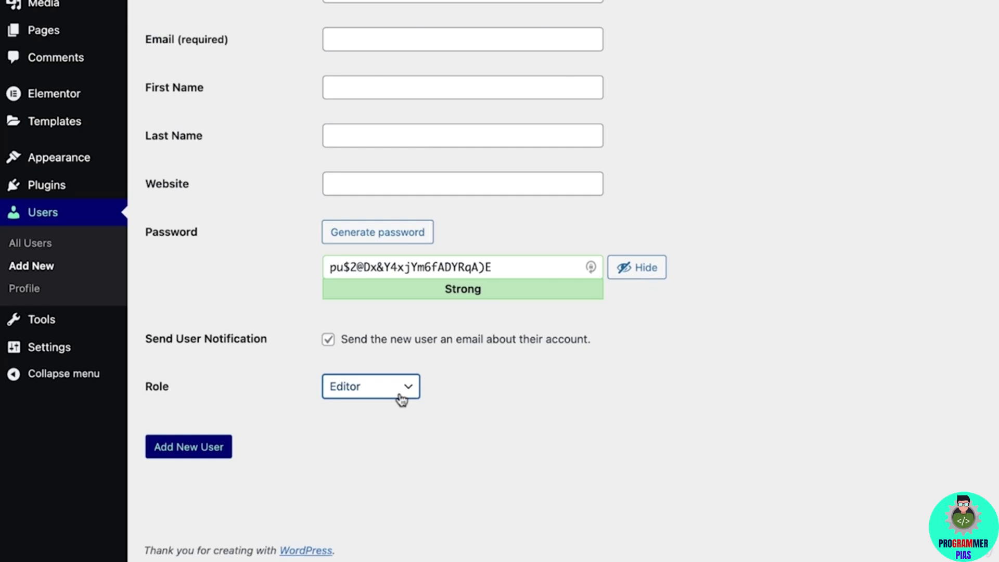
Try the Author role, then set the new user's role back to Subscriber.
{"action": "left_click", "coordinate": [402, 399]}
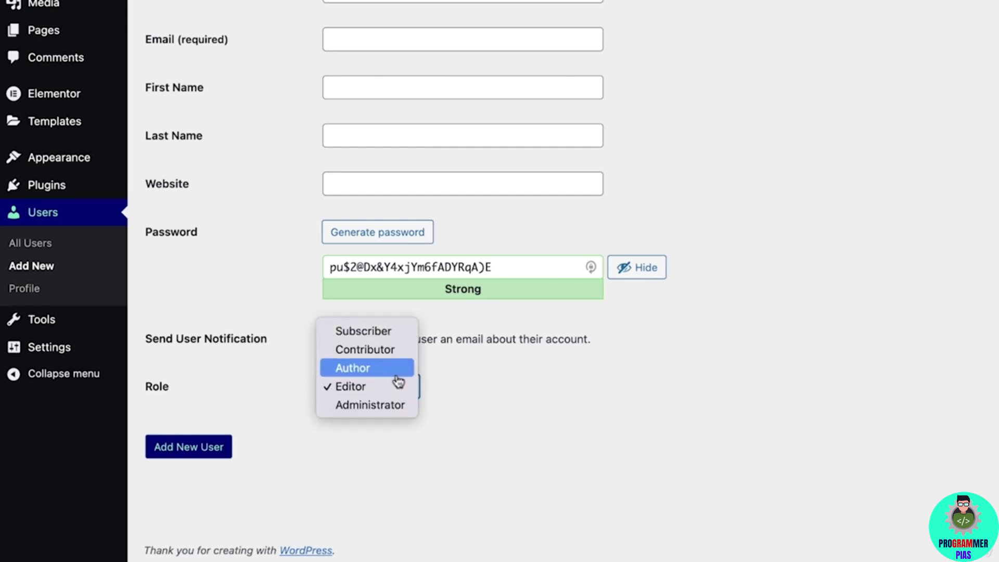
{"action": "left_click", "coordinate": [396, 371]}
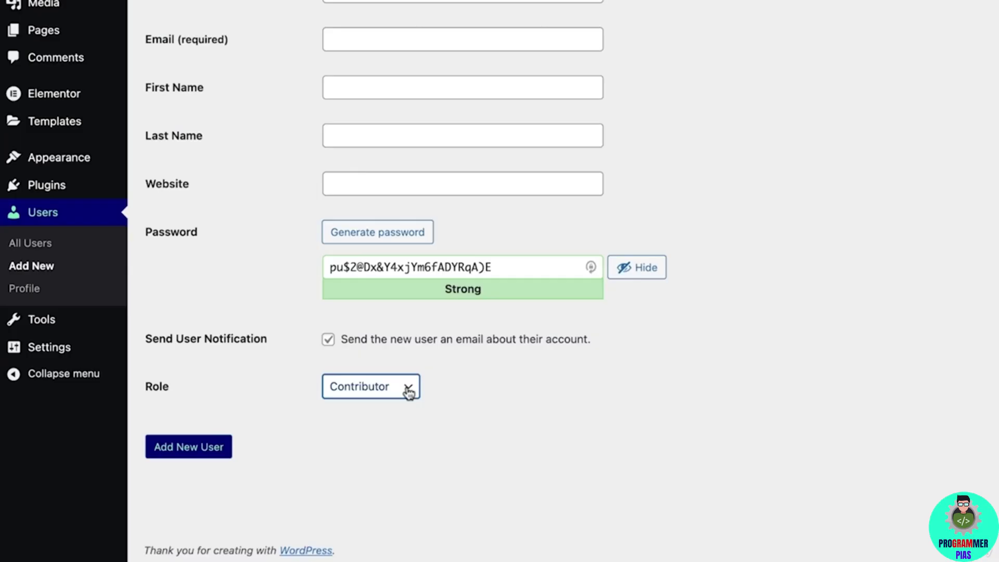
{"action": "left_click", "coordinate": [408, 390]}
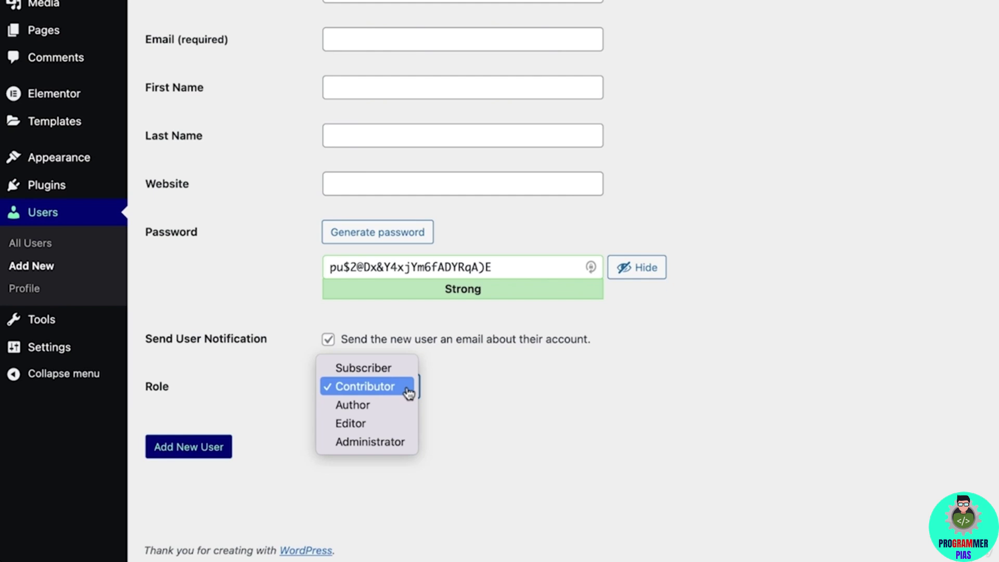
{"action": "left_click", "coordinate": [406, 372]}
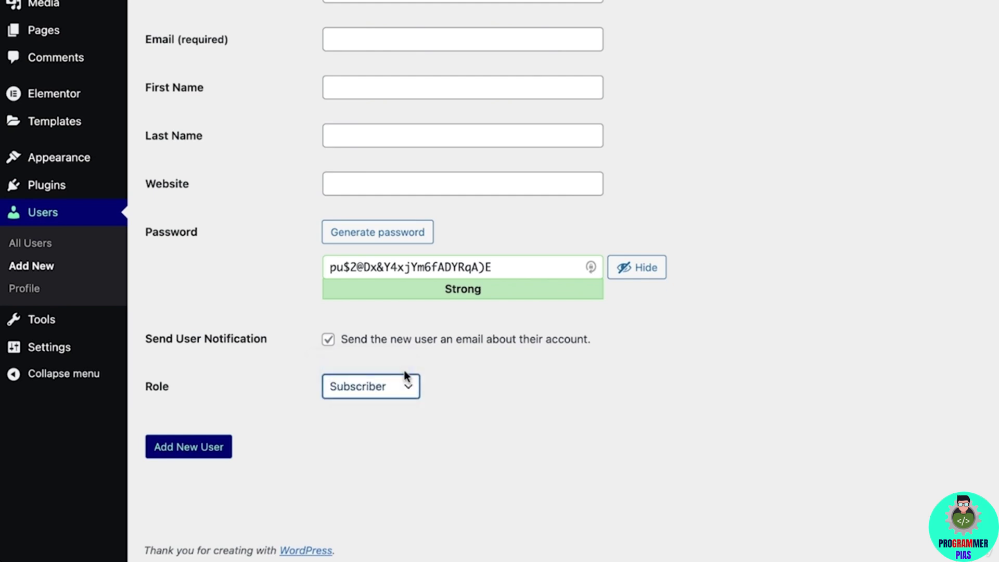
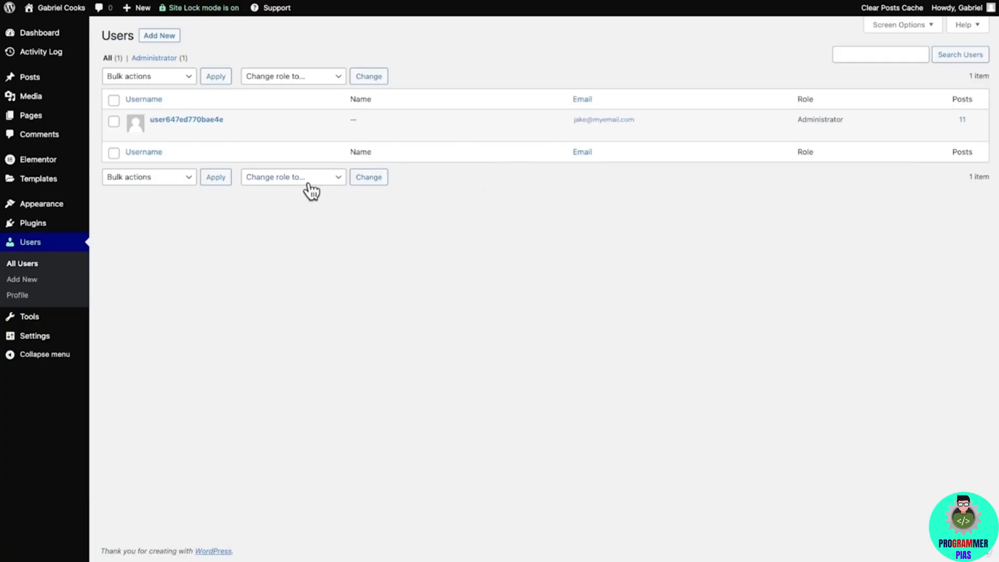
Open the user's profile and enter their first and last name.
{"action": "mouse_move", "coordinate": [179, 136]}
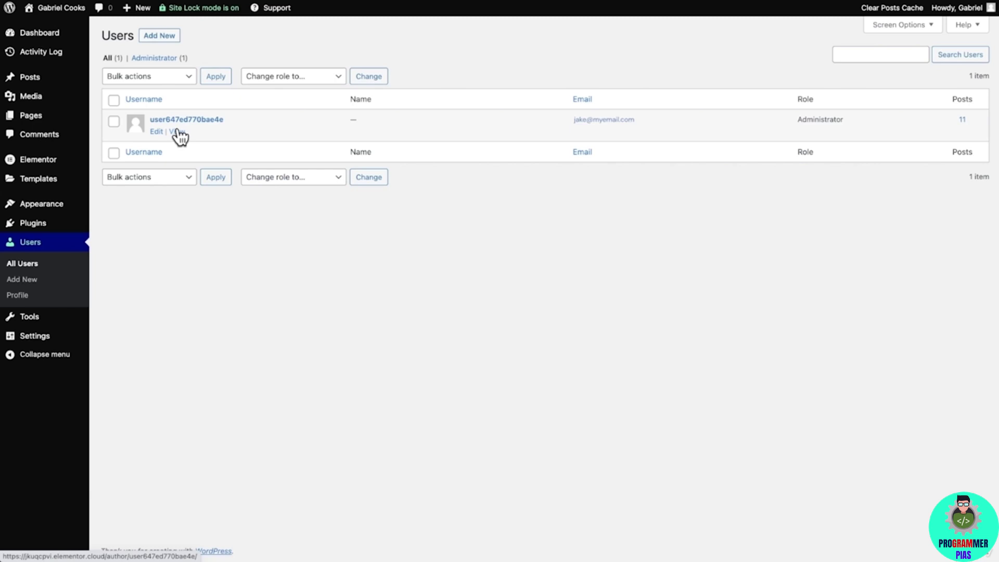
{"action": "left_click", "coordinate": [157, 131]}
{"action": "scroll", "coordinate": [160, 138], "scroll_direction": "down", "scroll_amount": 5}
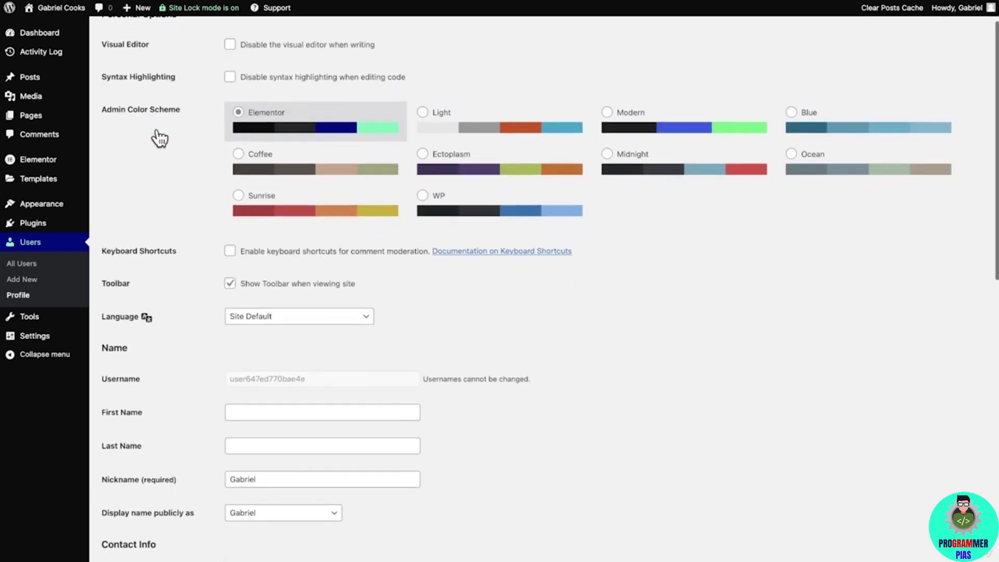
{"action": "scroll", "coordinate": [160, 138], "scroll_direction": "down", "scroll_amount": 4}
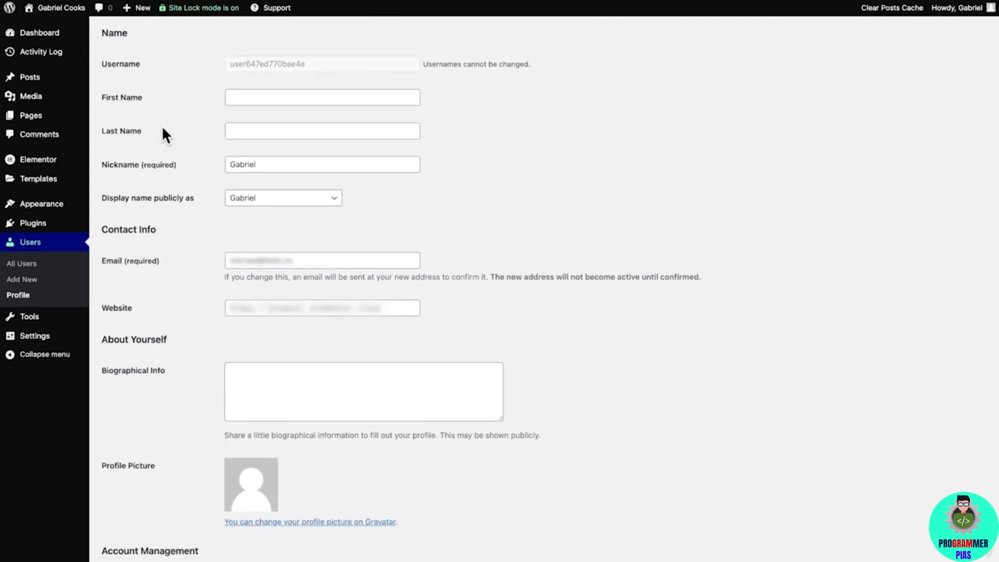
{"action": "left_click", "coordinate": [245, 97]}
{"action": "type", "text": "Gabriel"}
{"action": "key", "text": "Tab"}
{"action": "type", "text": "Vega"}
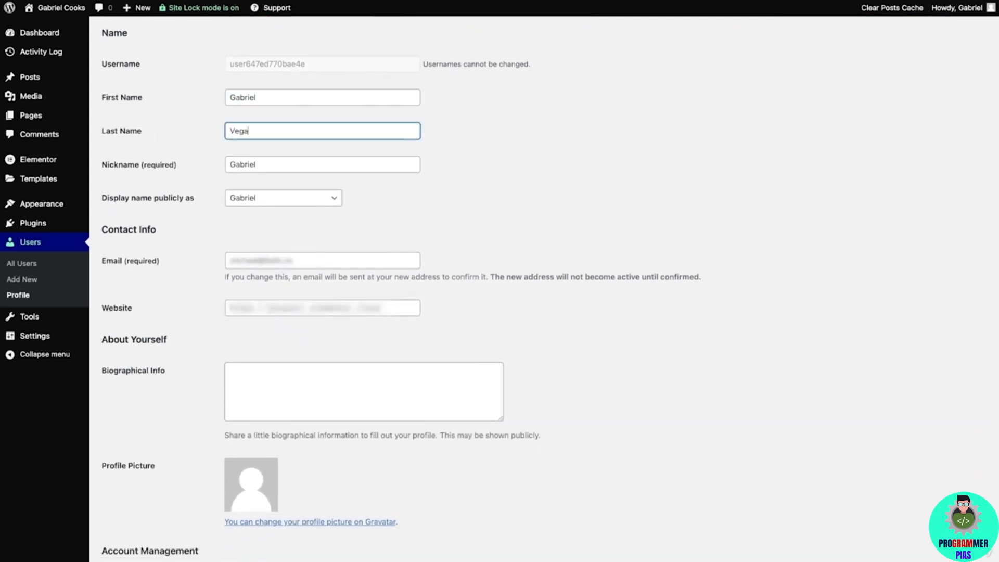
Display the full name publicly, paste a short food-loving bio, and update the profile.
{"action": "left_click", "coordinate": [301, 197]}
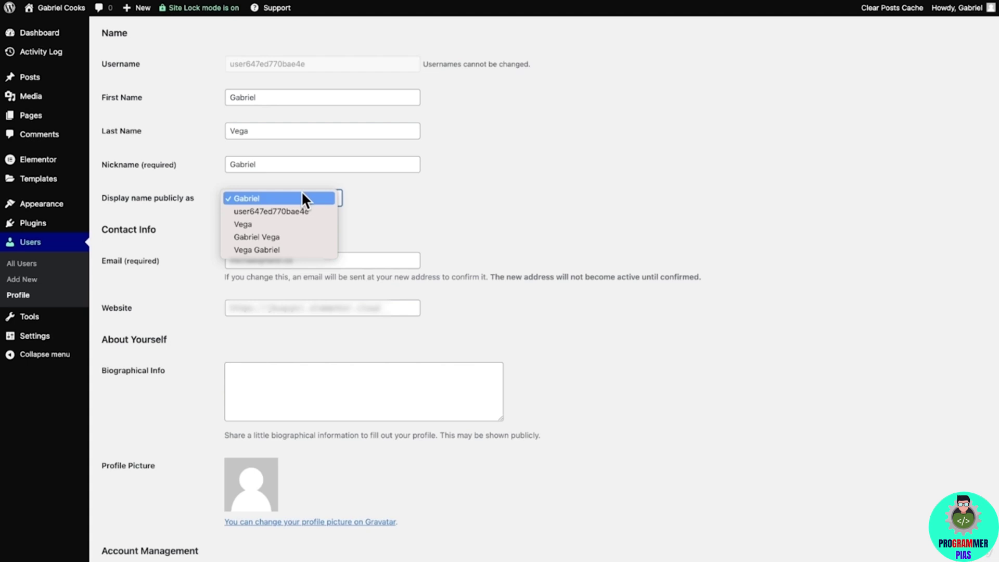
{"action": "left_click", "coordinate": [298, 237]}
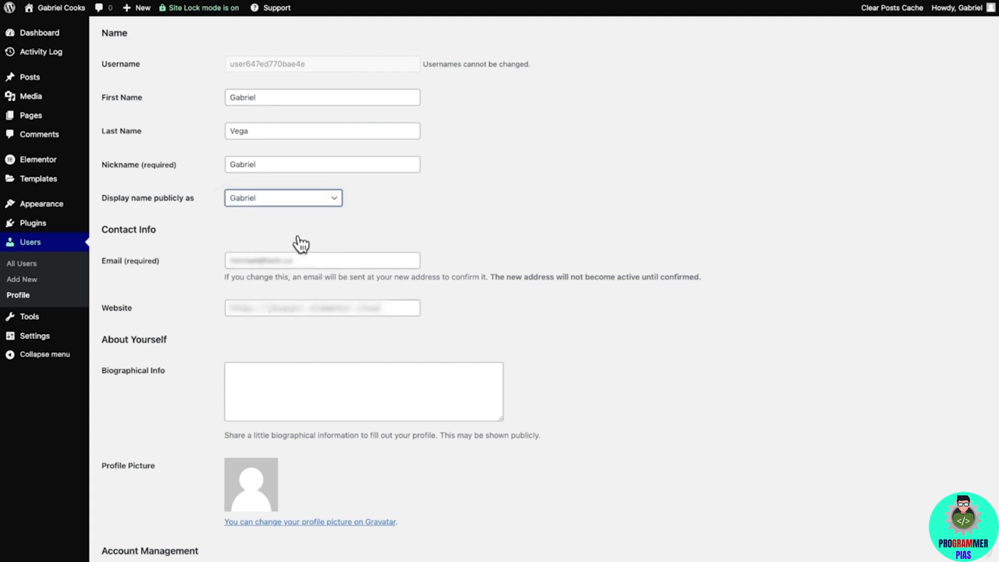
{"action": "left_click", "coordinate": [453, 373]}
{"action": "type", "text": "I love food! I believe food brings people together. My goal is to make cooking fun and accessible to as many people as I can."}
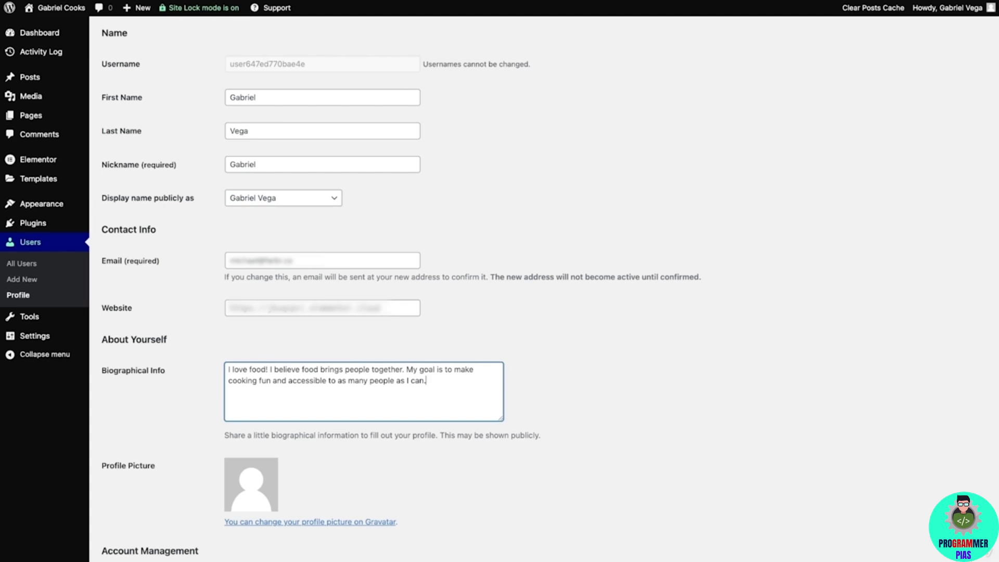
{"action": "scroll", "coordinate": [289, 282], "scroll_direction": "down", "scroll_amount": 5}
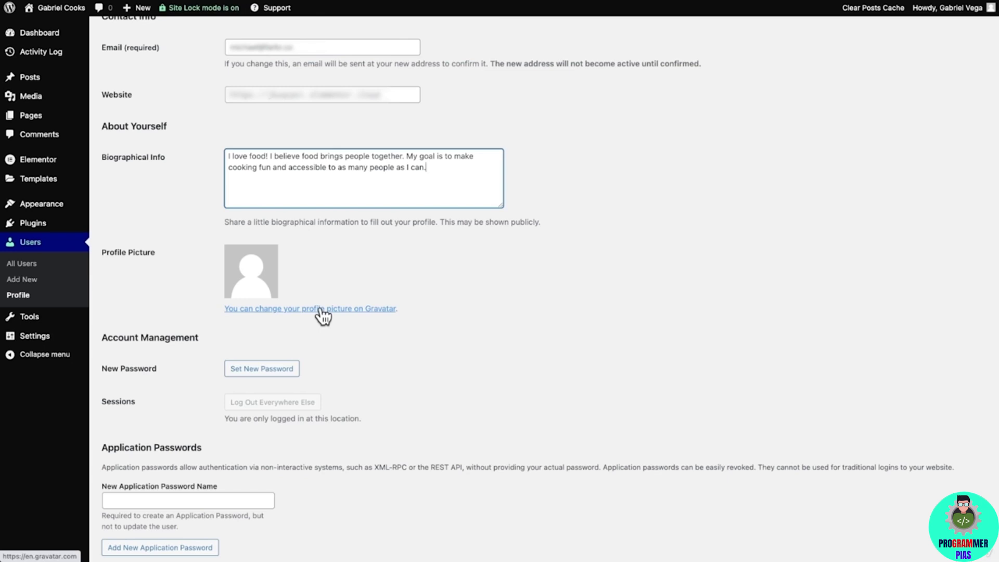
{"action": "scroll", "coordinate": [321, 309], "scroll_direction": "down", "scroll_amount": 3}
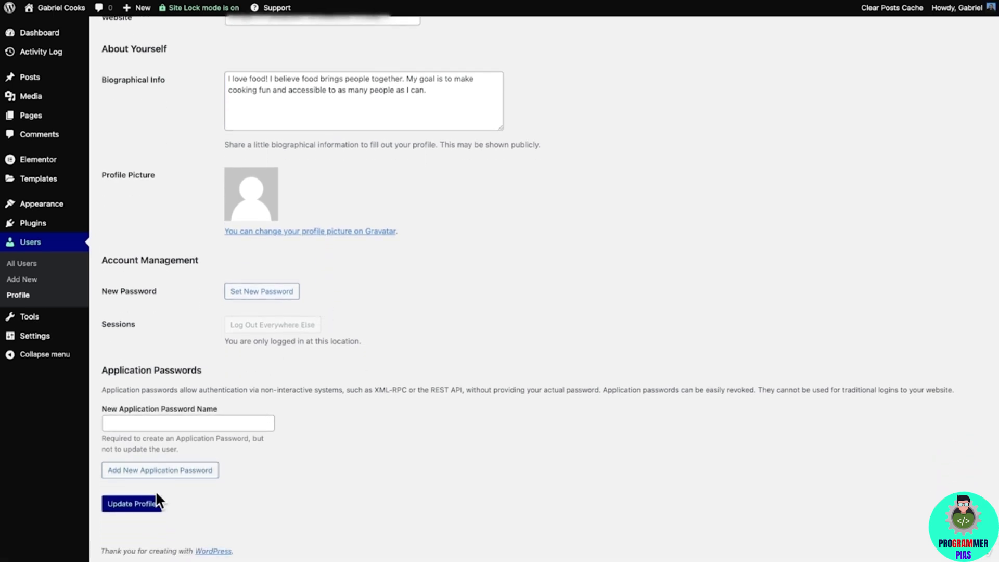
{"action": "left_click", "coordinate": [139, 503]}
{"action": "key", "text": "ctrl+e"}
Open the Single Post template and add an Author Box atop the right column, layout Above, centred.
{"action": "type", "text": "single"}
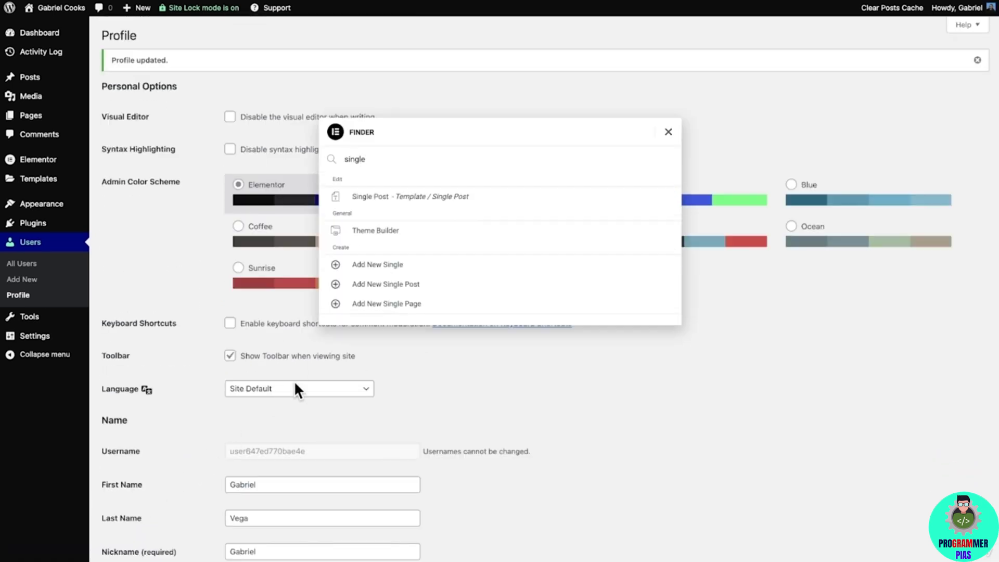
{"action": "left_click", "coordinate": [504, 199]}
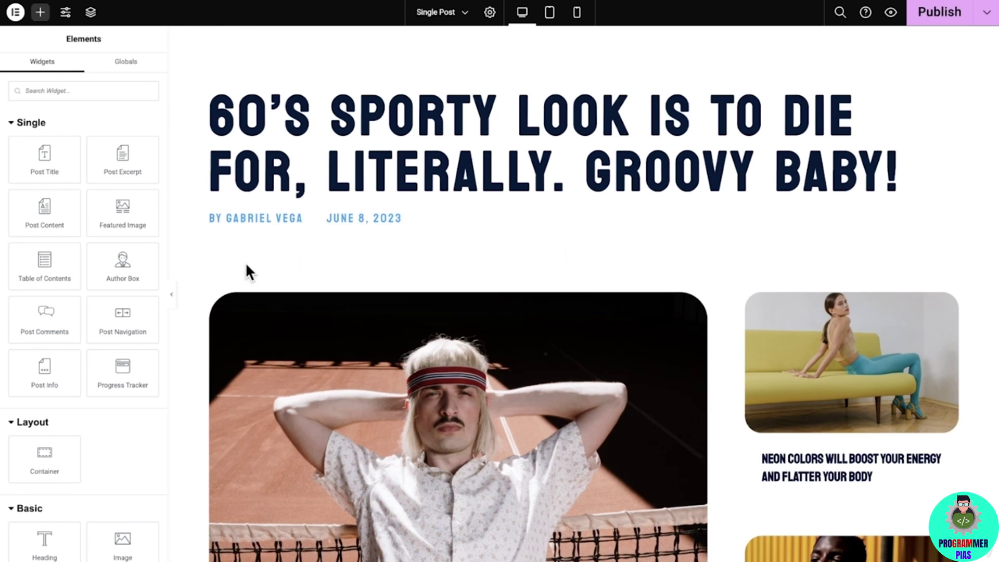
{"action": "left_click_drag", "start_coordinate": [139, 263], "coordinate": [856, 301]}
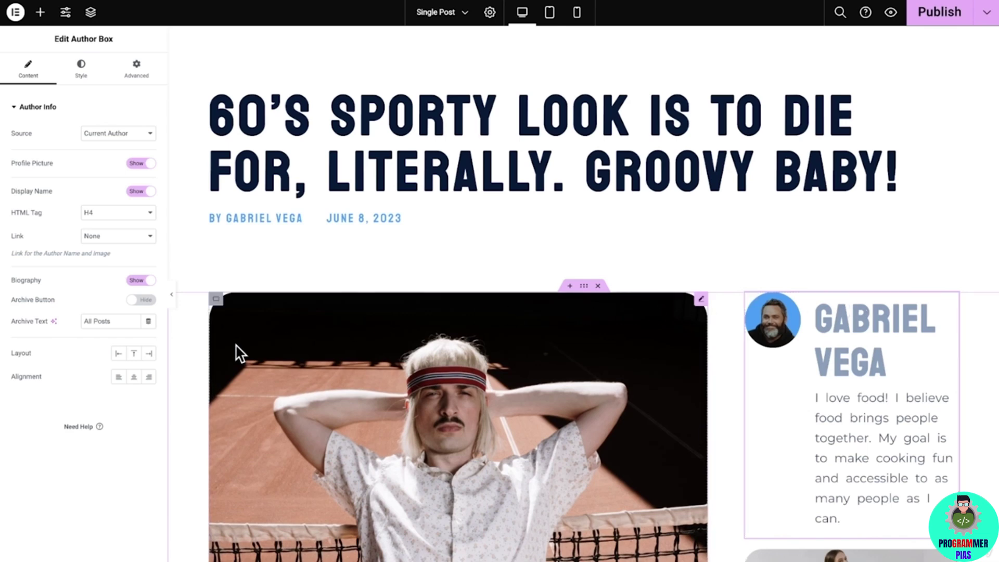
{"action": "left_click", "coordinate": [135, 360]}
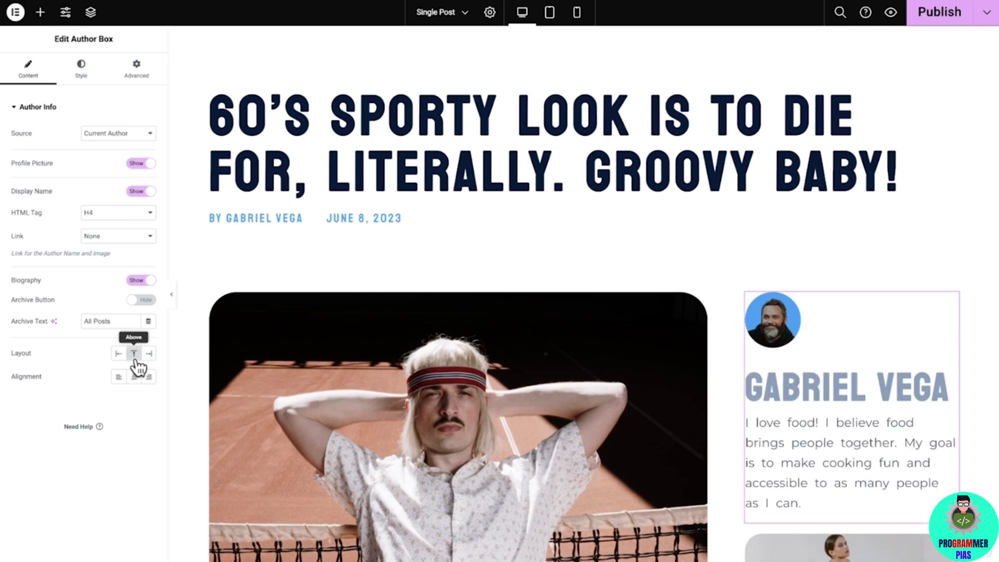
{"action": "left_click", "coordinate": [135, 377]}
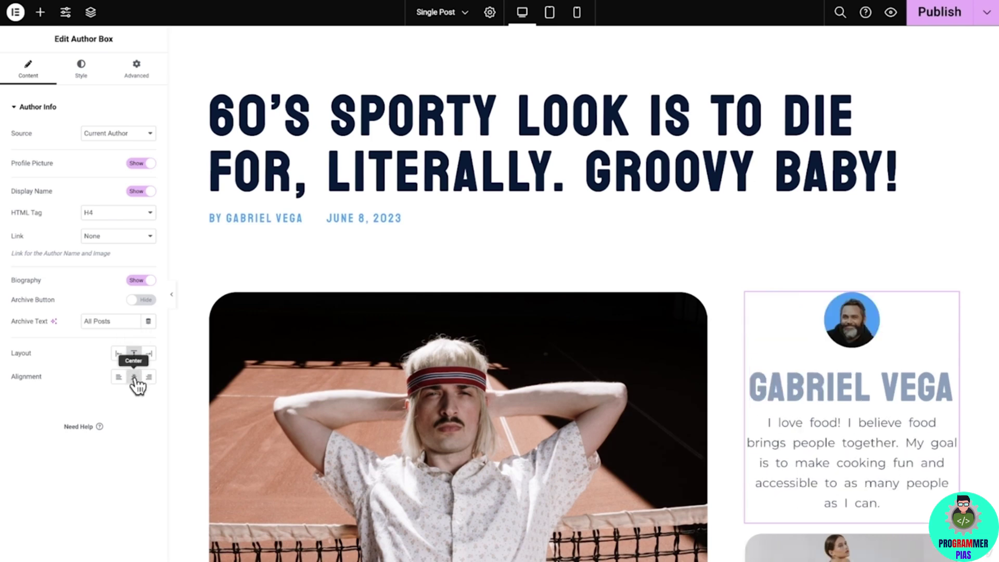
Set the Author Box avatar image size to 150.
{"action": "left_click", "coordinate": [81, 70]}
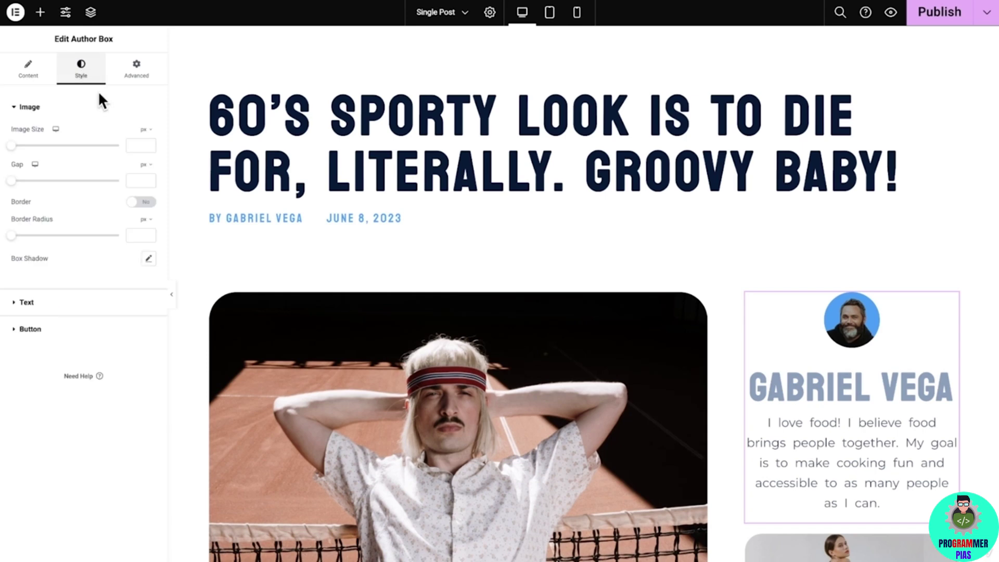
{"action": "left_click", "coordinate": [136, 146]}
{"action": "type", "text": "150"}
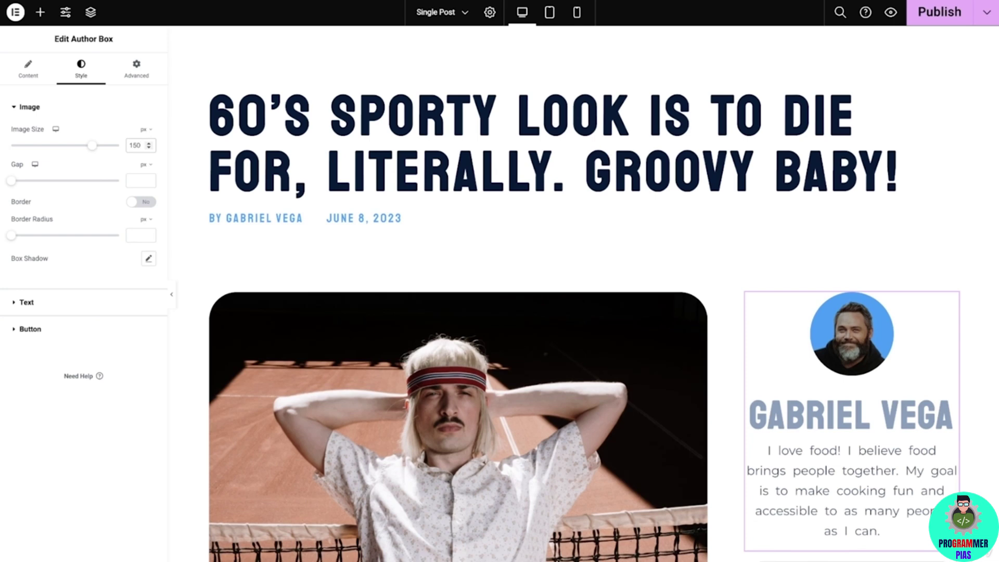
Give the name the POST HASHTAG font and colour name and biography white (Kit BG).
{"action": "left_click", "coordinate": [102, 303]}
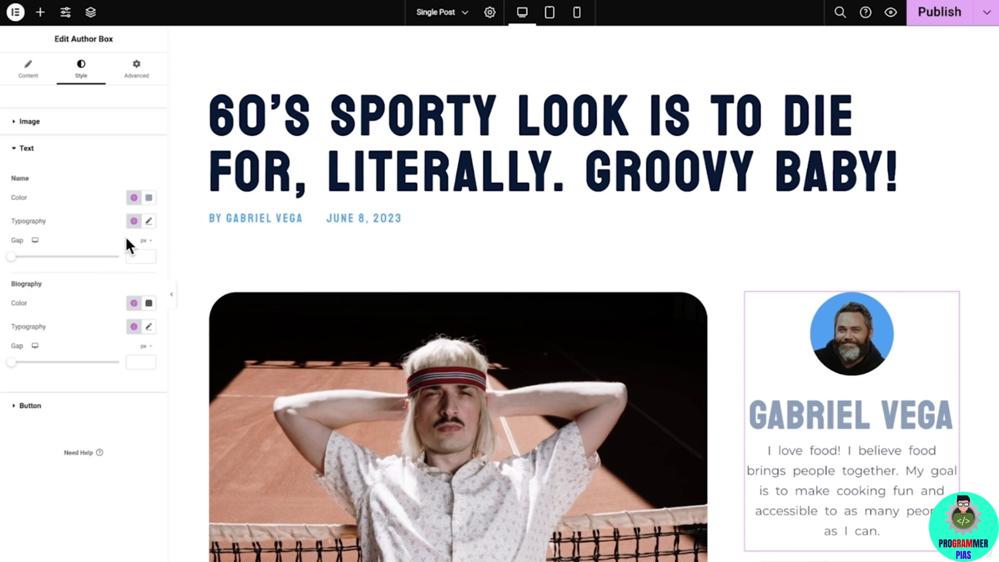
{"action": "left_click", "coordinate": [134, 220]}
{"action": "scroll", "coordinate": [141, 284], "scroll_direction": "down", "scroll_amount": 10}
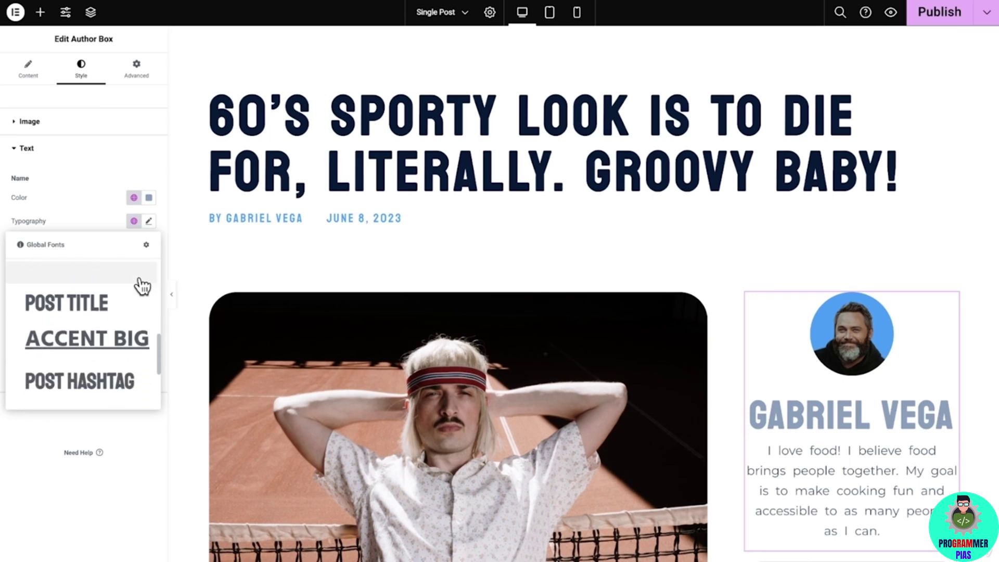
{"action": "left_click", "coordinate": [130, 360]}
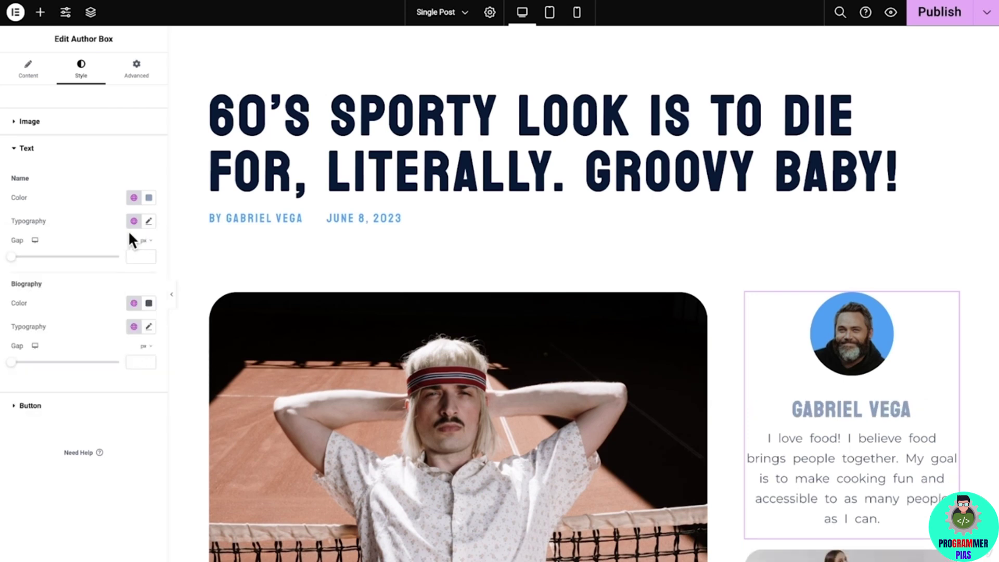
{"action": "left_click", "coordinate": [134, 198]}
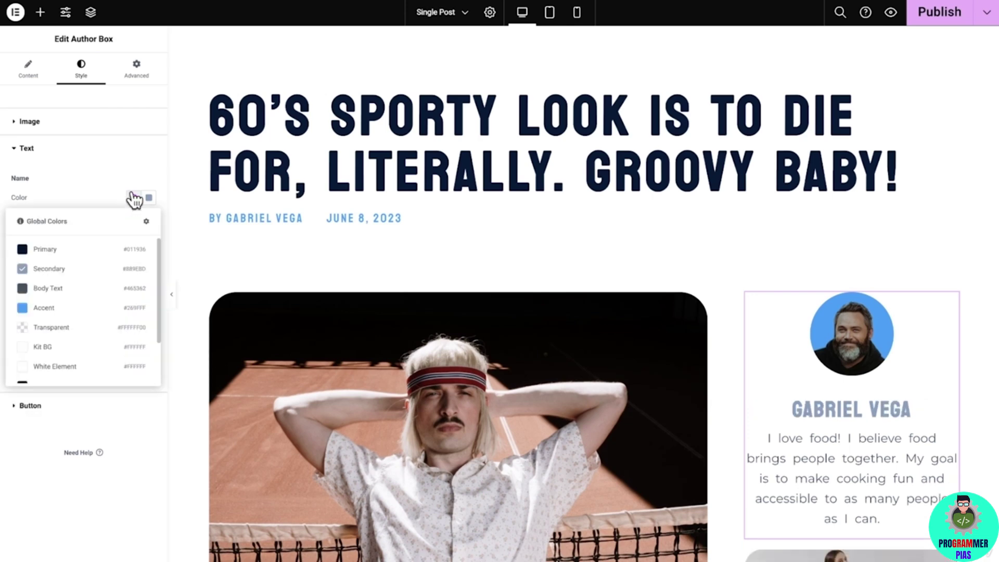
{"action": "left_click", "coordinate": [81, 348]}
{"action": "left_click", "coordinate": [133, 303]}
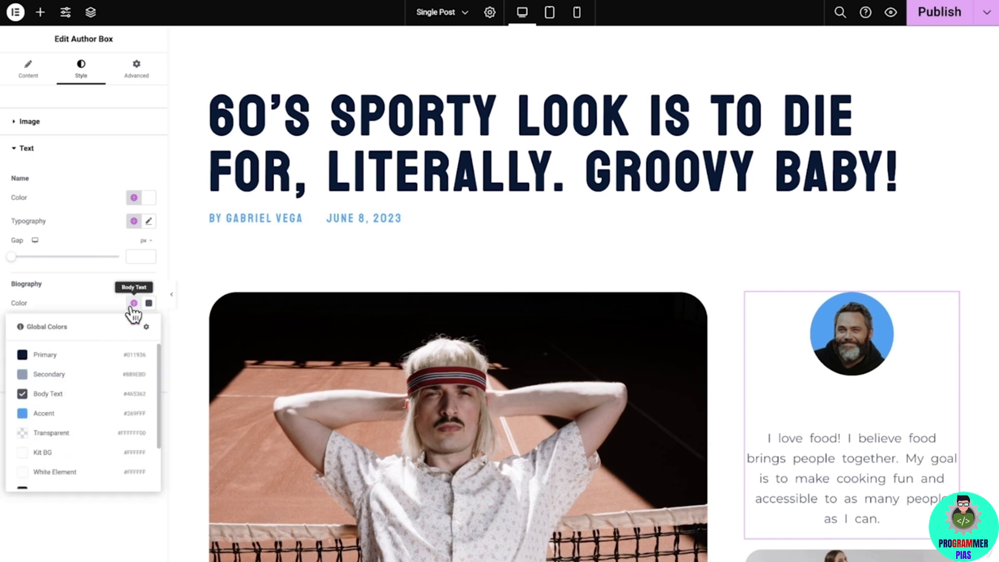
{"action": "left_click", "coordinate": [82, 453]}
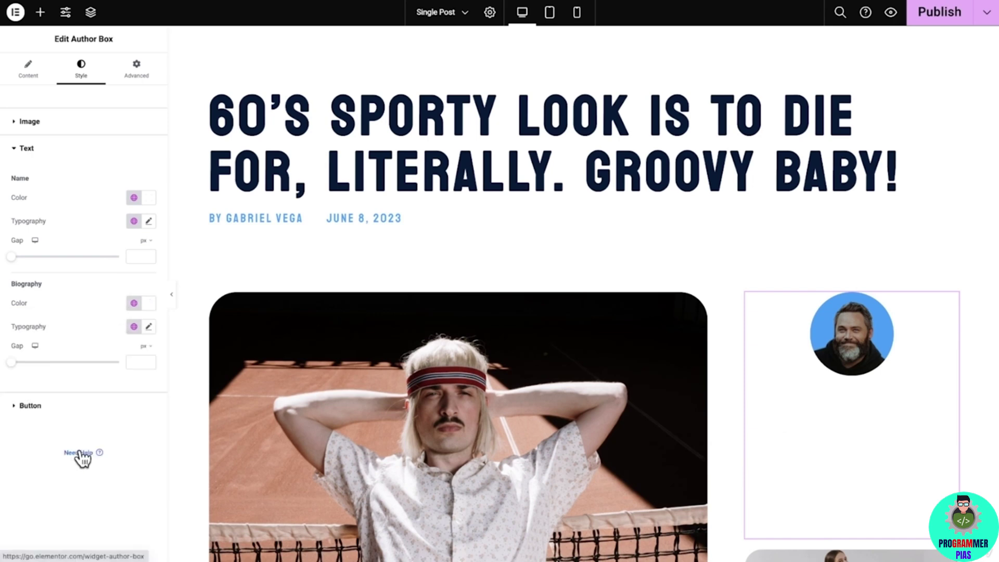
Give the Author Box a classic navy Primary background and 30 px border radius.
{"action": "left_click", "coordinate": [141, 73]}
{"action": "left_click", "coordinate": [120, 108]}
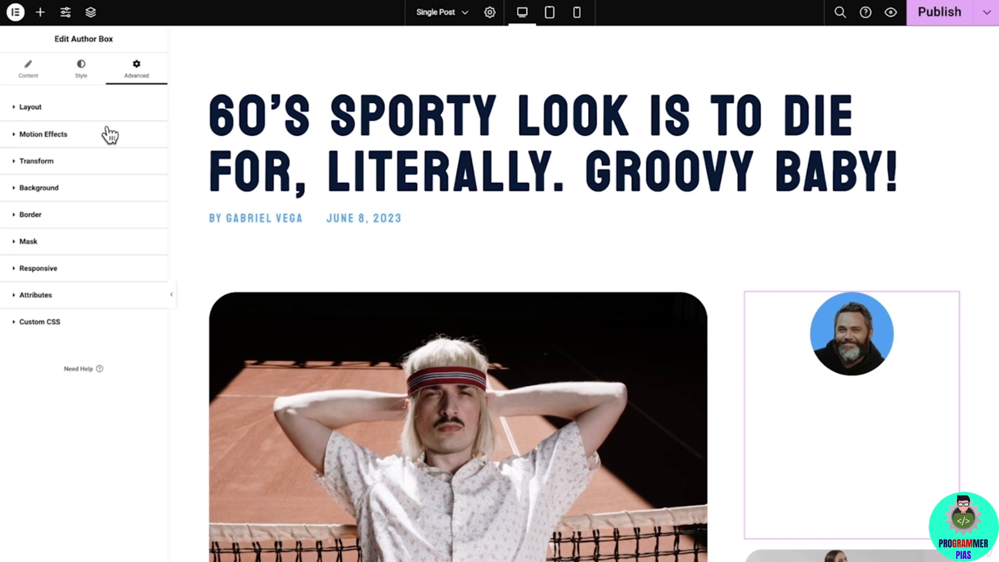
{"action": "left_click", "coordinate": [93, 190]}
{"action": "left_click", "coordinate": [133, 240]}
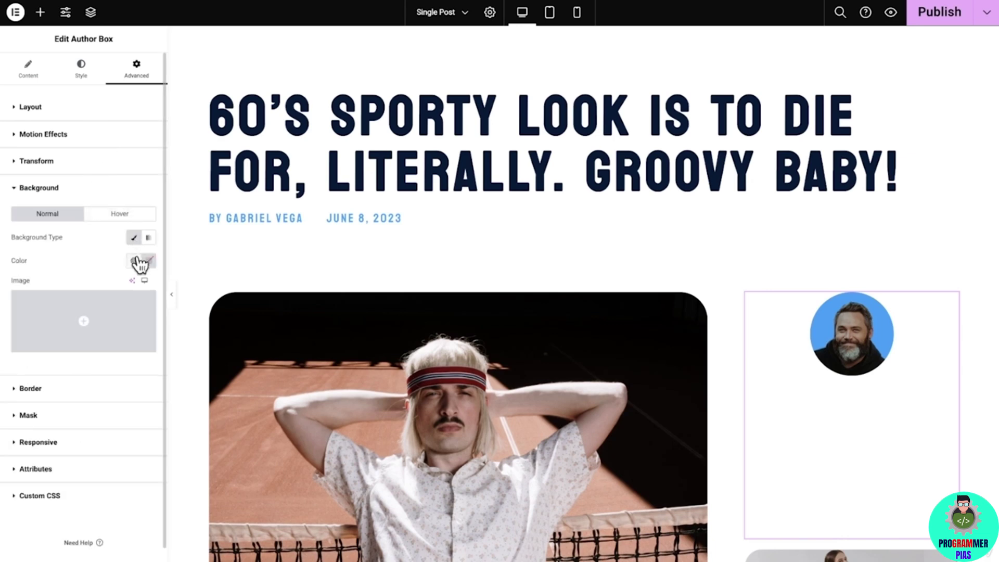
{"action": "left_click", "coordinate": [134, 261]}
{"action": "left_click", "coordinate": [102, 312]}
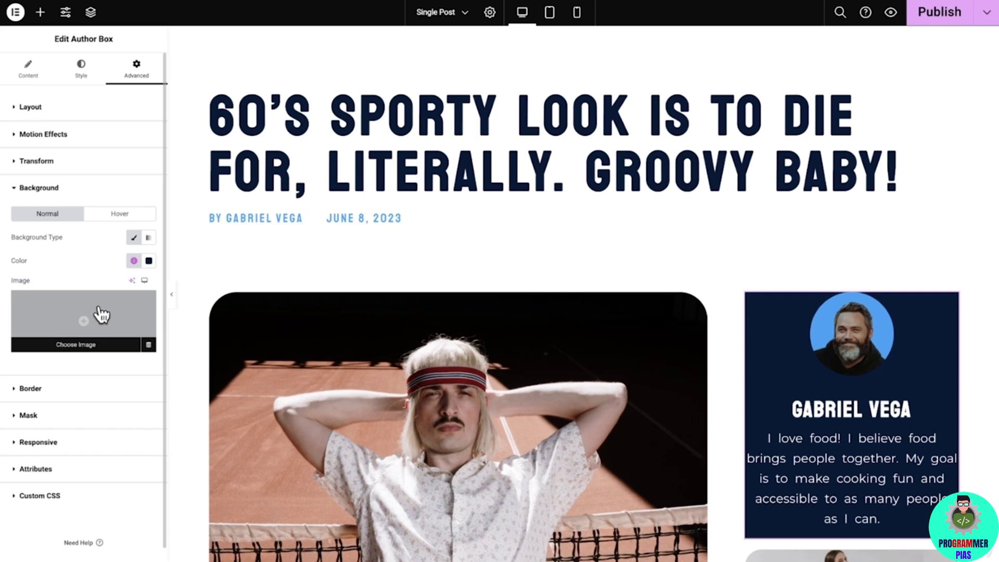
{"action": "left_click", "coordinate": [80, 391]}
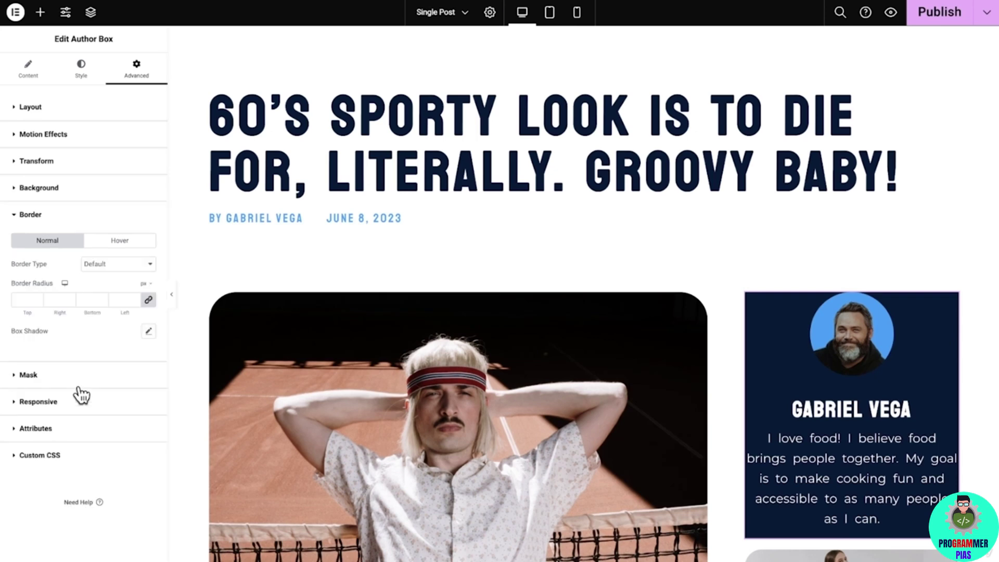
{"action": "type", "text": "30"}
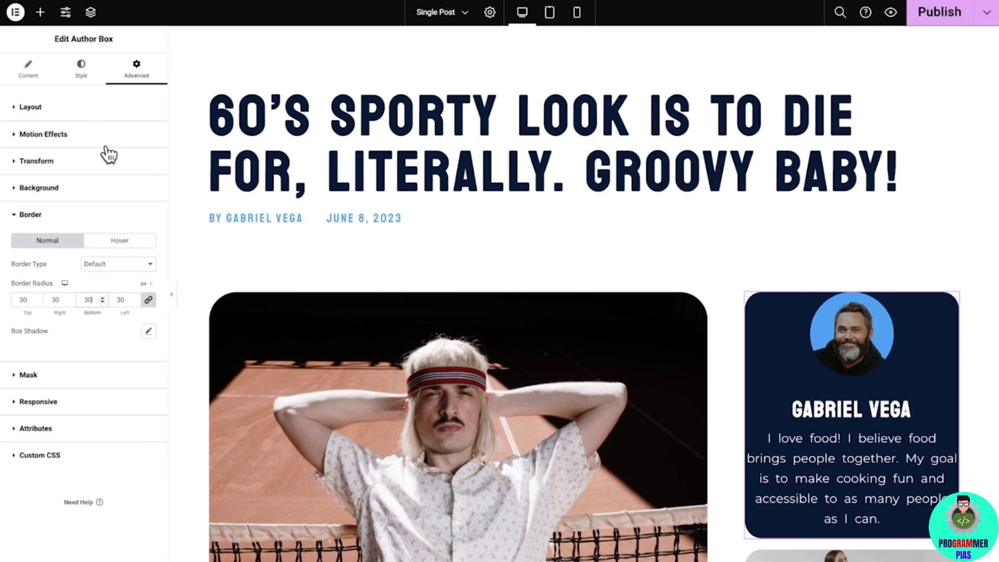
Set the Author Box padding to 40 px on all sides, with 60 px on top.
{"action": "left_click", "coordinate": [117, 110]}
{"action": "left_click", "coordinate": [29, 203]}
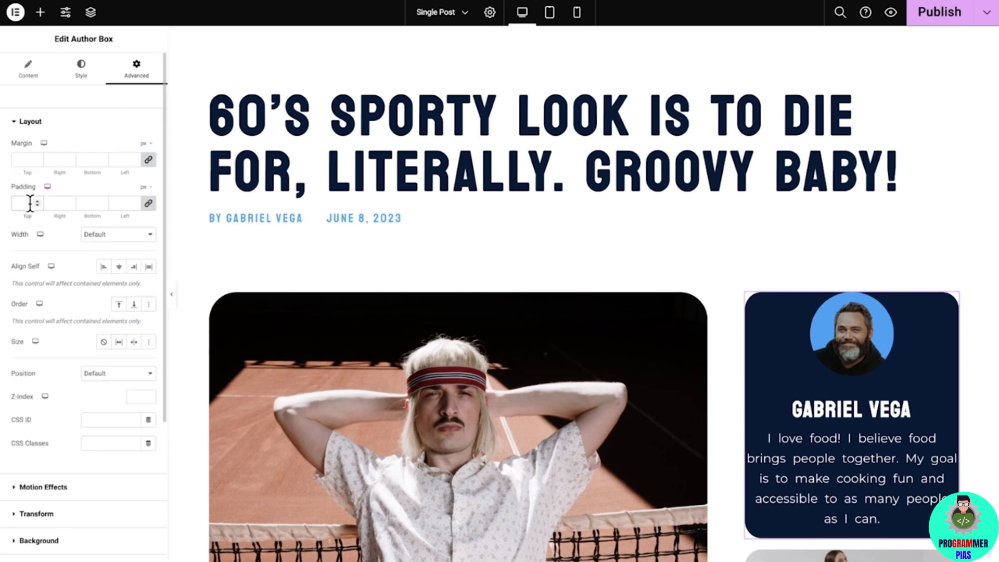
{"action": "type", "text": "40"}
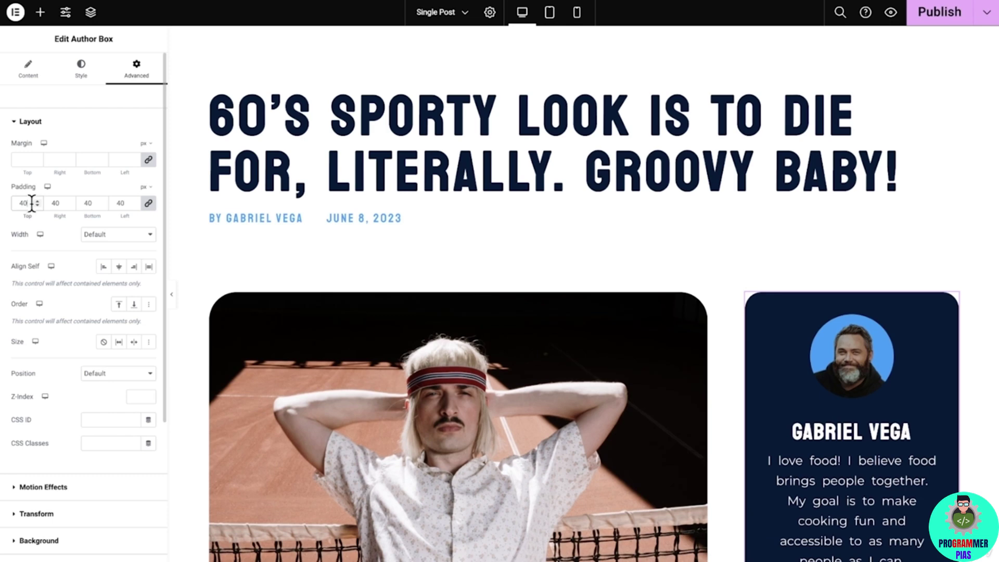
{"action": "left_click", "coordinate": [148, 203]}
{"action": "double_click", "coordinate": [23, 203]}
{"action": "type", "text": "60"}
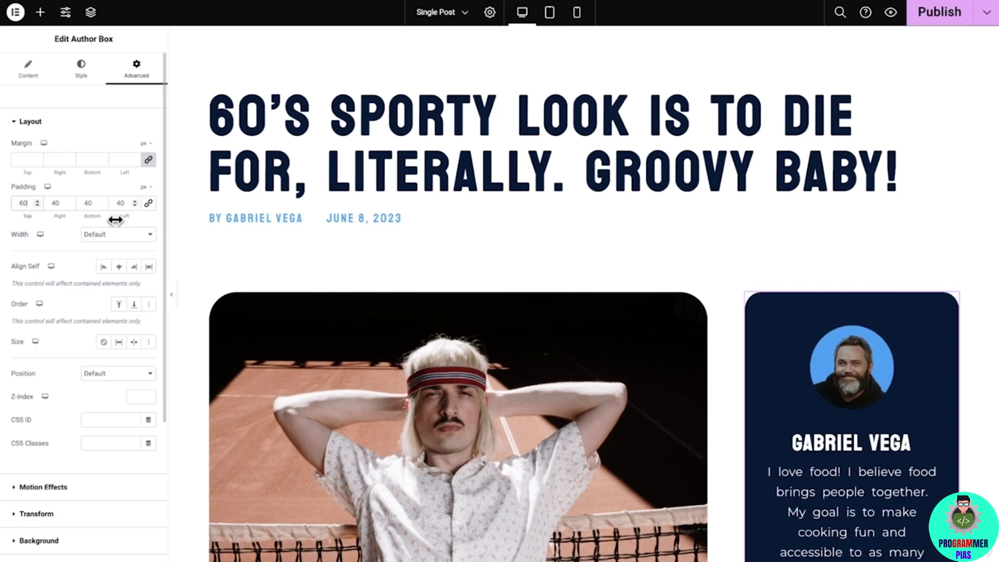
{"action": "scroll", "coordinate": [183, 221], "scroll_direction": "down", "scroll_amount": 3}
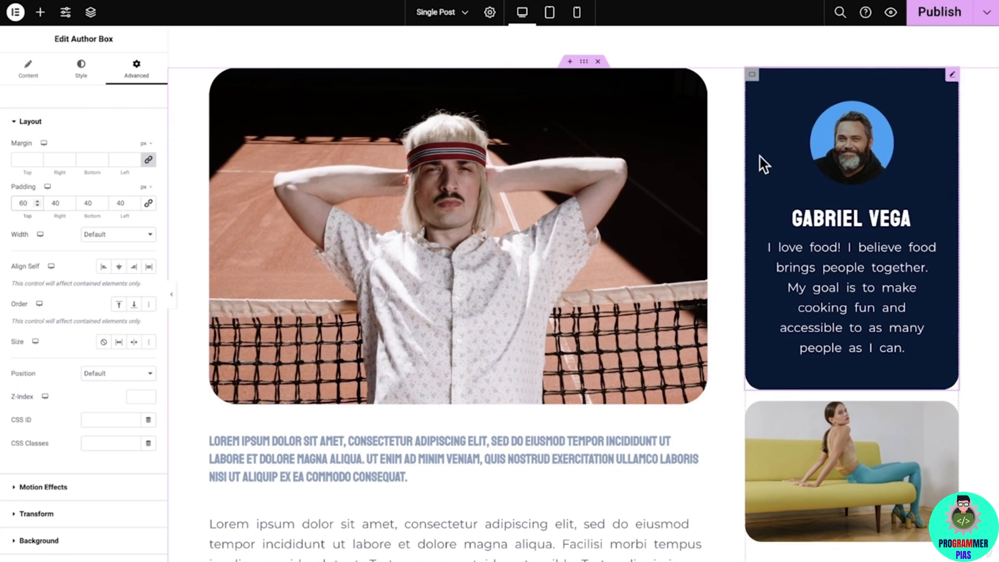
Set the sidebar container's gap between elements to 100 and review the page preview.
{"action": "left_click", "coordinate": [752, 75]}
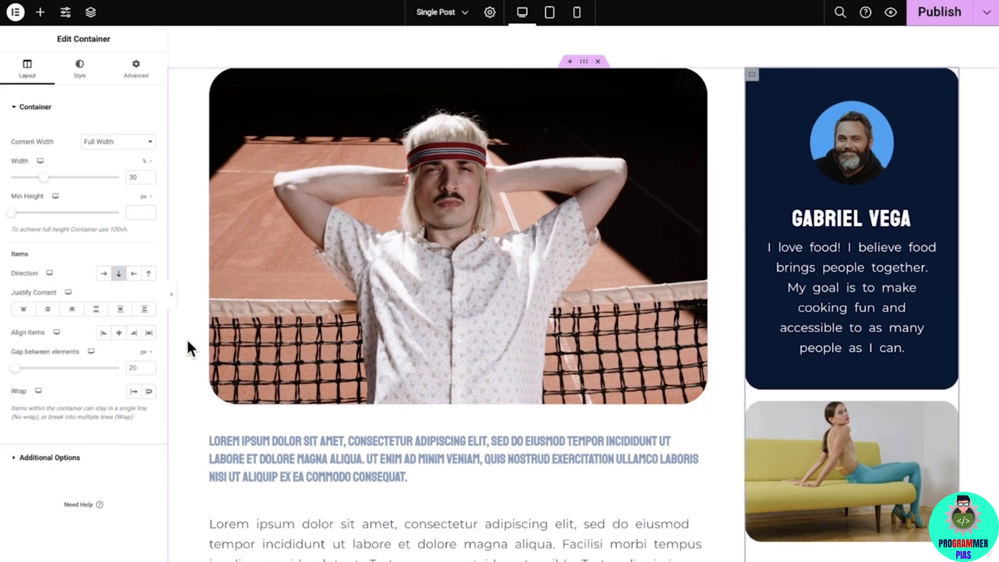
{"action": "double_click", "coordinate": [133, 368]}
{"action": "type", "text": "100"}
{"action": "left_click", "coordinate": [172, 294]}
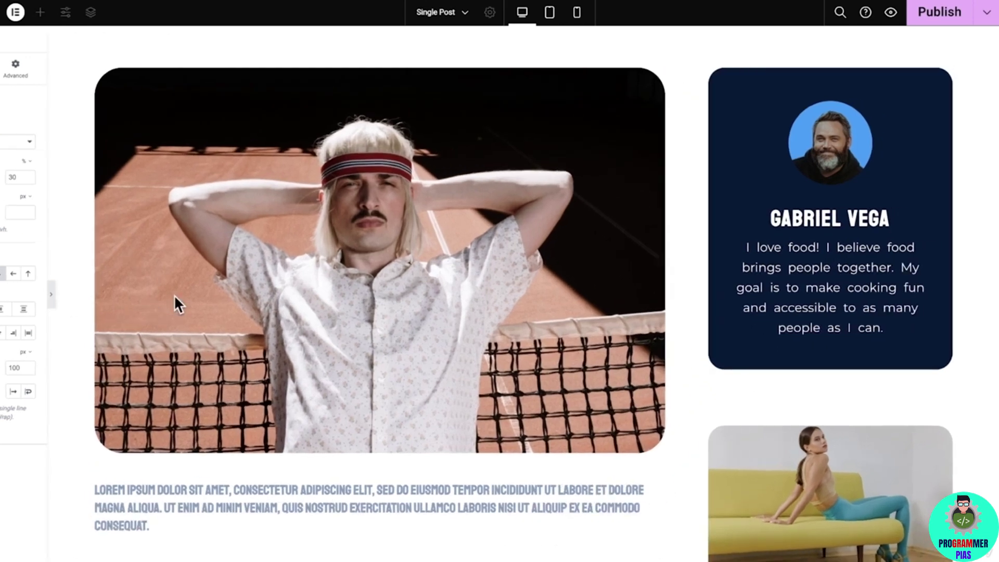
{"action": "scroll", "coordinate": [28, 261], "scroll_direction": "up", "scroll_amount": 6}
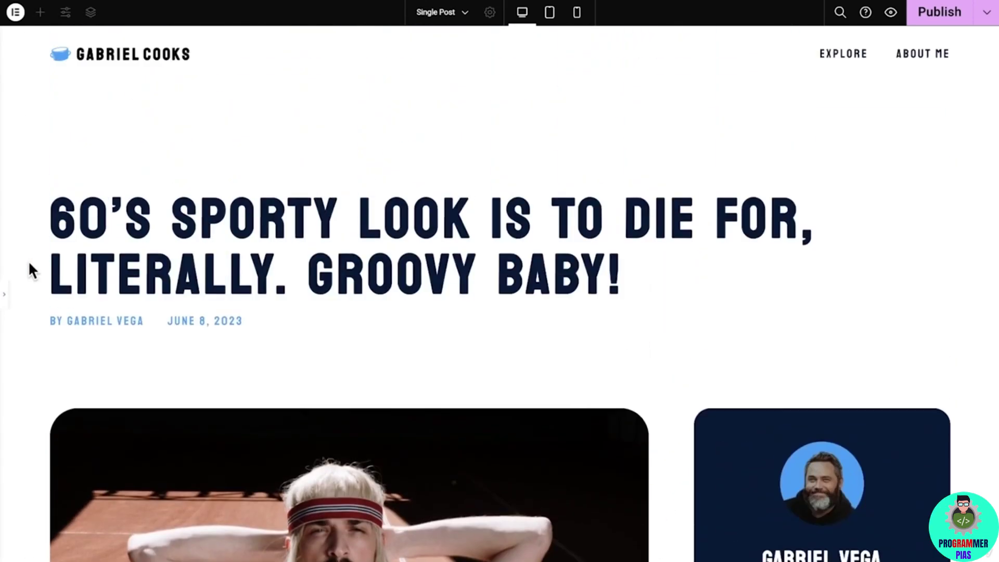
{"action": "scroll", "coordinate": [28, 260], "scroll_direction": "down", "scroll_amount": 4}
{"action": "scroll", "coordinate": [28, 261], "scroll_direction": "down", "scroll_amount": 10}
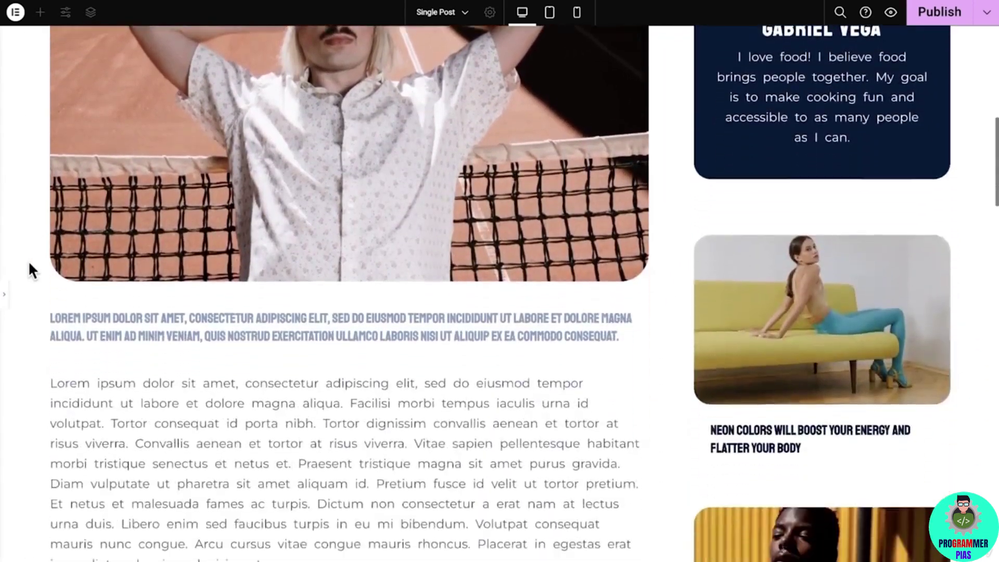
{"action": "scroll", "coordinate": [29, 264], "scroll_direction": "down", "scroll_amount": 10}
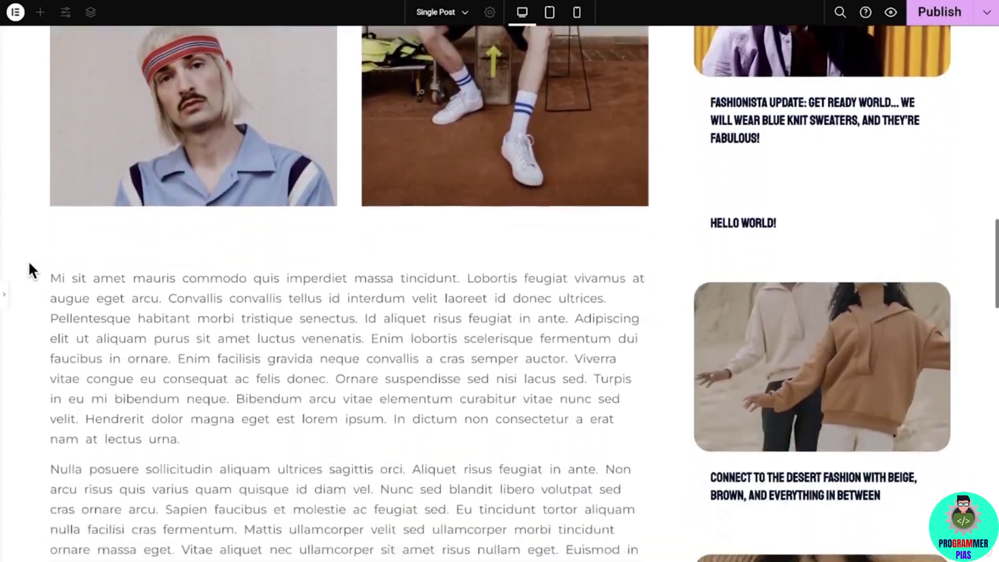
{"action": "scroll", "coordinate": [29, 264], "scroll_direction": "down", "scroll_amount": 10}
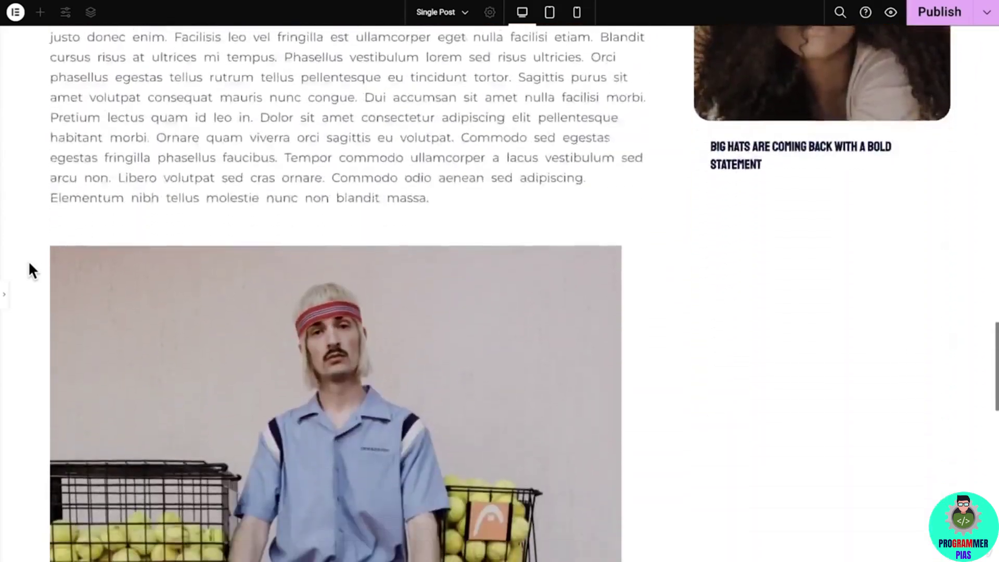
{"action": "scroll", "coordinate": [29, 265], "scroll_direction": "down", "scroll_amount": 7}
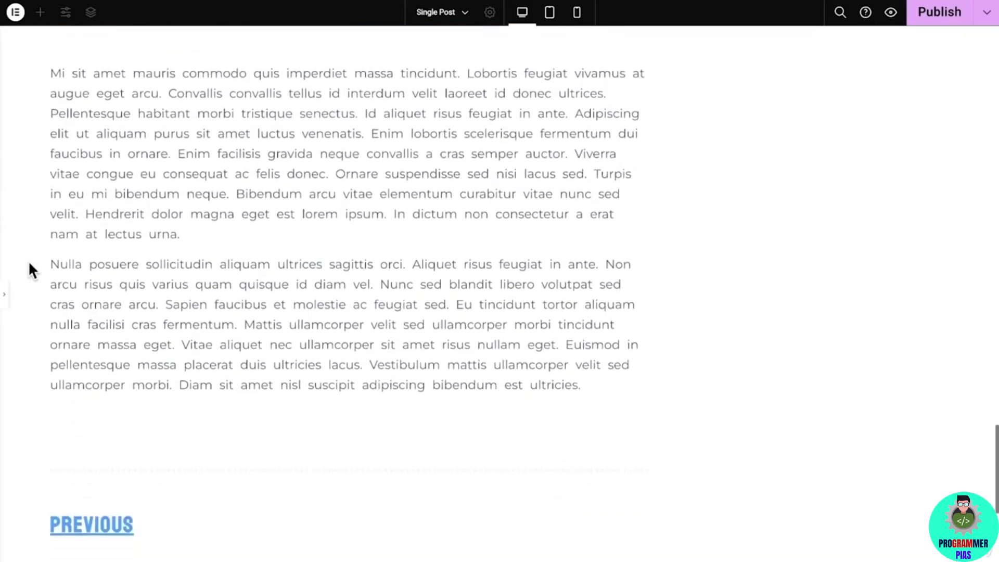
{"action": "scroll", "coordinate": [30, 265], "scroll_direction": "up", "scroll_amount": 20}
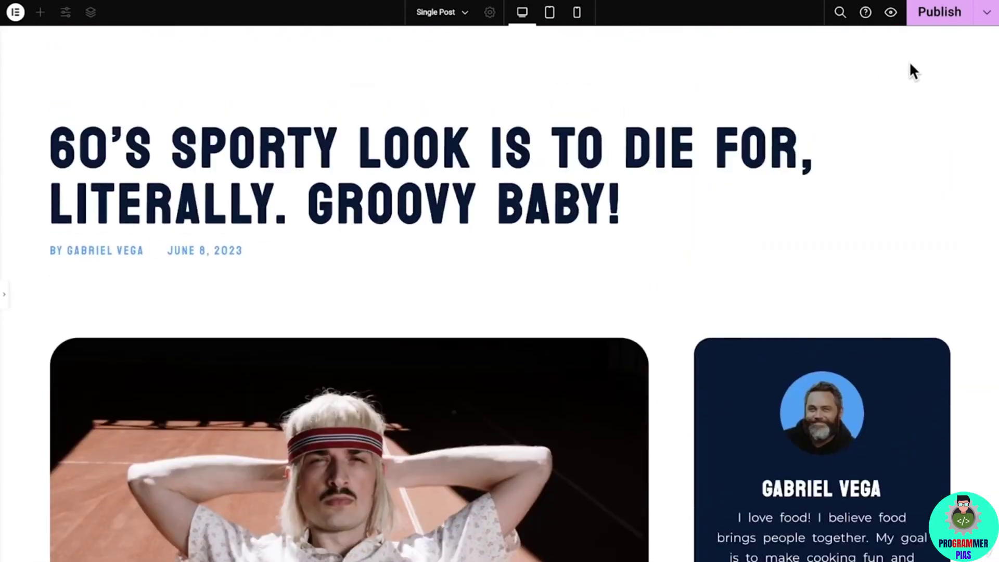
Publish the Single Post template, then find 'popup' and open the Subscription Popup template.
{"action": "left_click", "coordinate": [957, 16]}
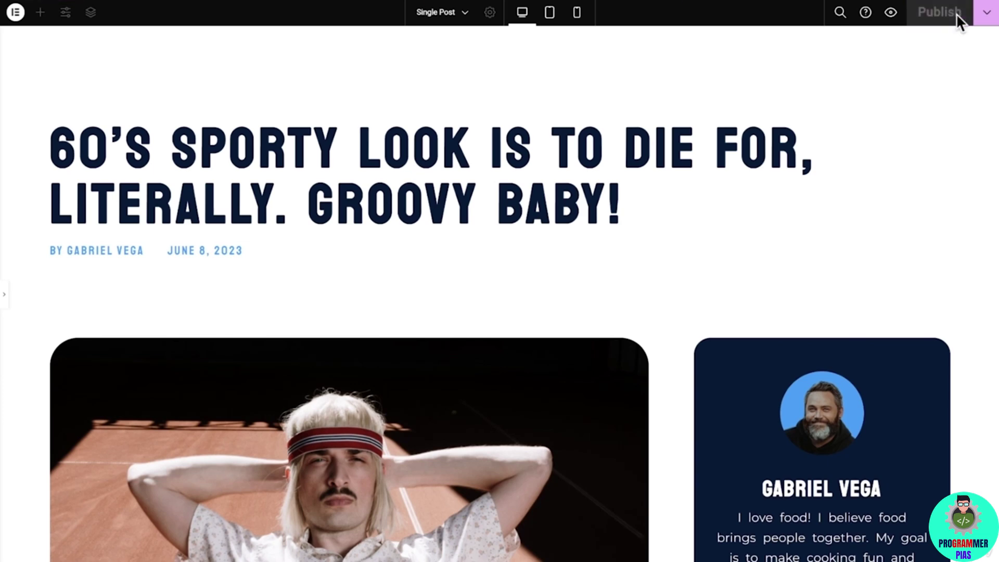
{"action": "key", "text": "ctrl+e"}
{"action": "type", "text": "popup"}
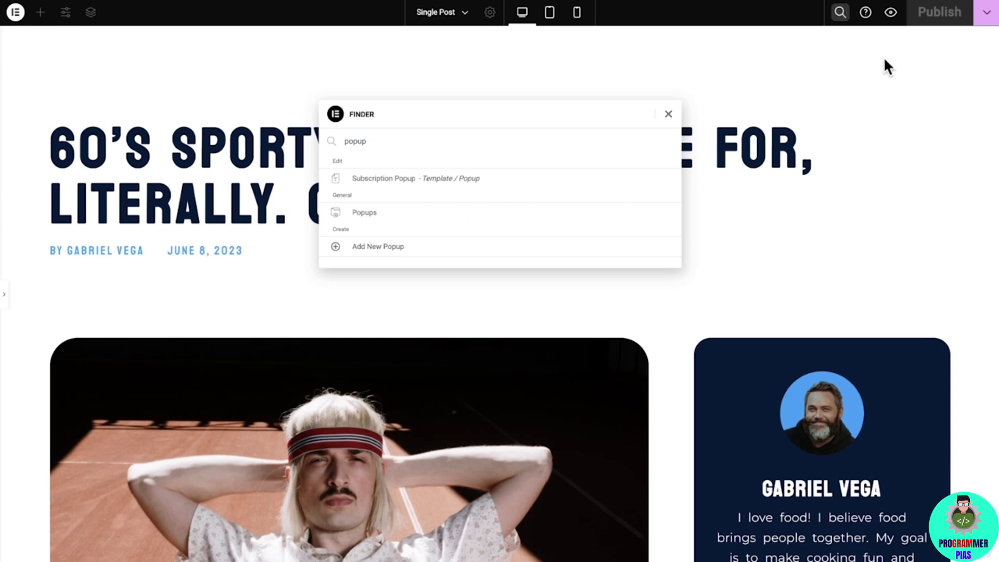
{"action": "left_click", "coordinate": [654, 184]}
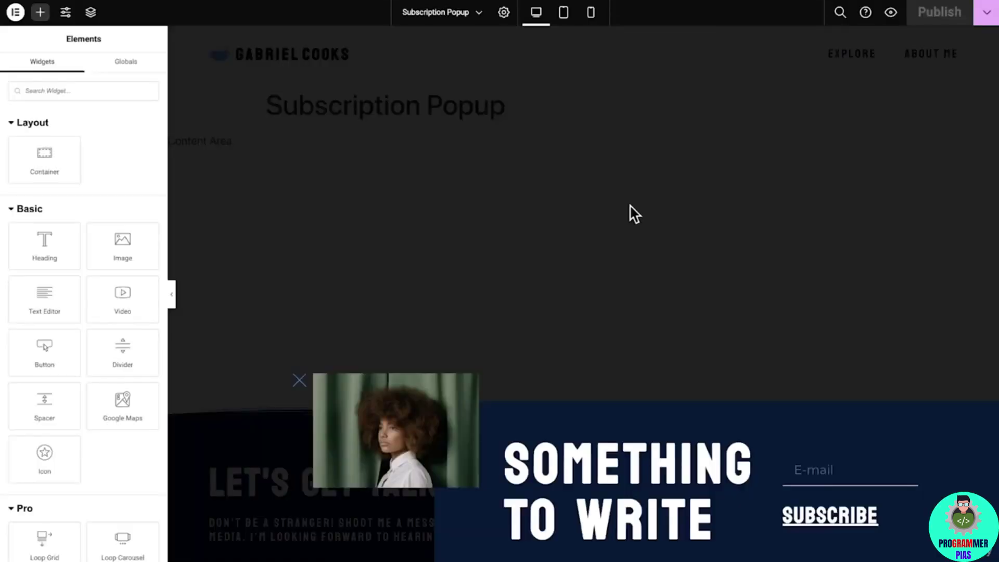
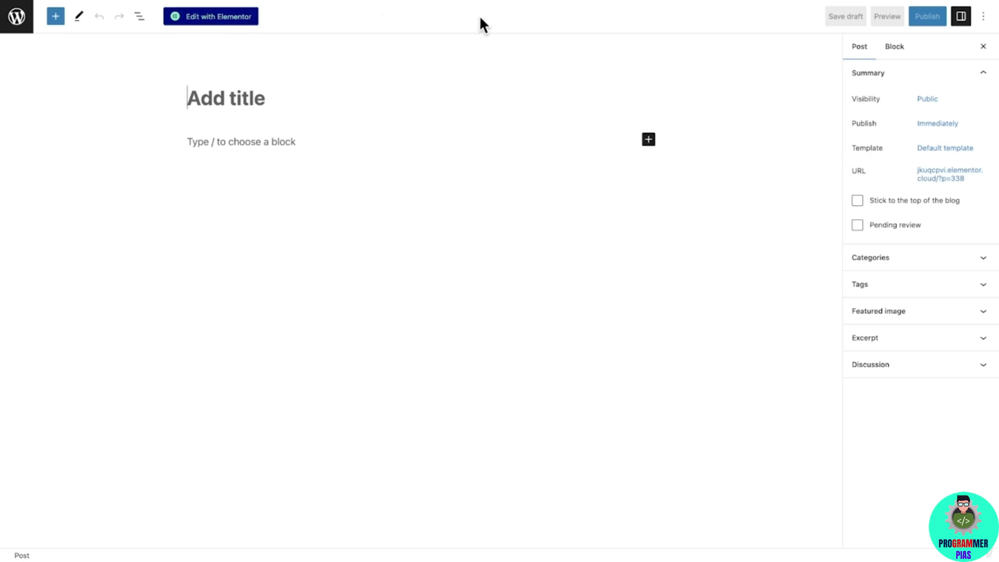
Paste the title 'Grandma's Apple Pie Recipe - Straight From The Heart' and start a paragraph below it.
{"action": "left_click", "coordinate": [982, 20]}
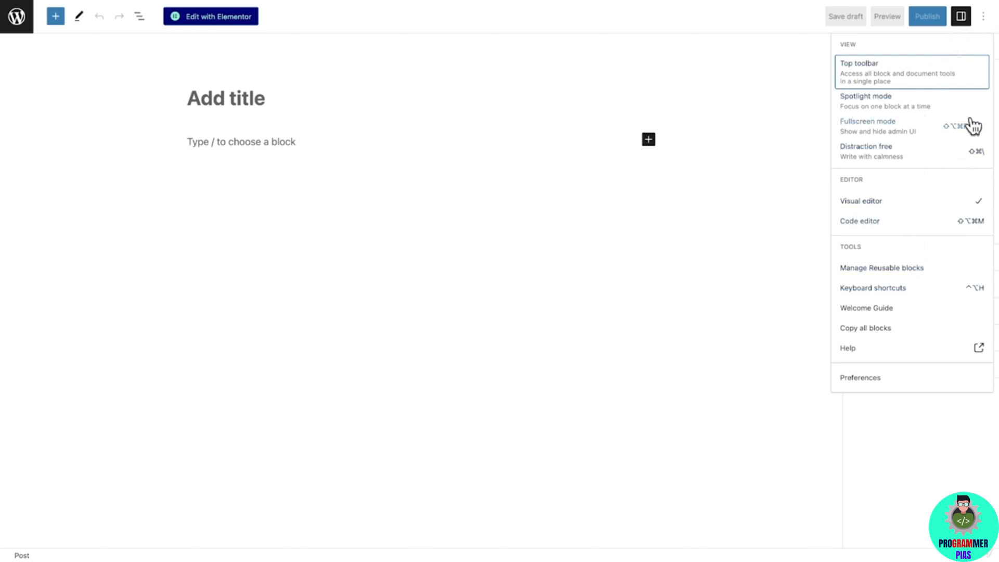
{"action": "left_click", "coordinate": [983, 21]}
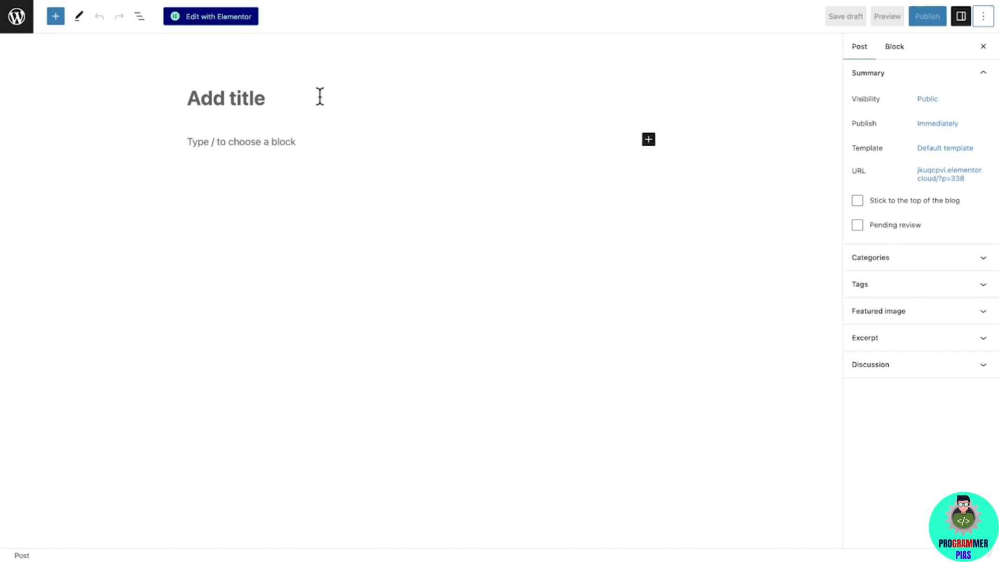
{"action": "left_click", "coordinate": [305, 97]}
{"action": "type", "text": "Grandma's Apple Pie Recipe - Straight From The Heart"}
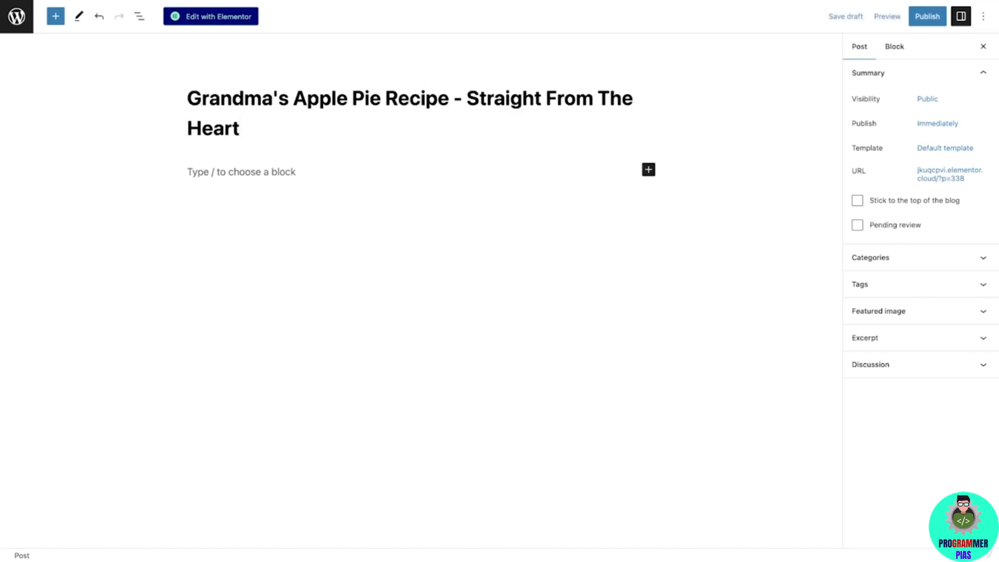
{"action": "left_click", "coordinate": [217, 177]}
{"action": "type", "text": "This is a paragraph"}
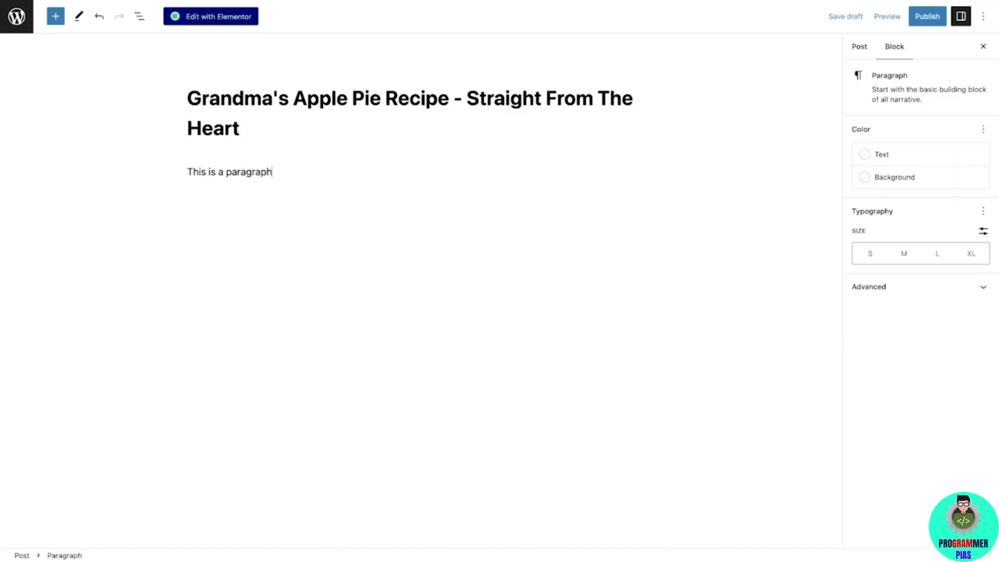
Browse the full block library, then select the second introduction paragraph.
{"action": "left_click", "coordinate": [669, 185]}
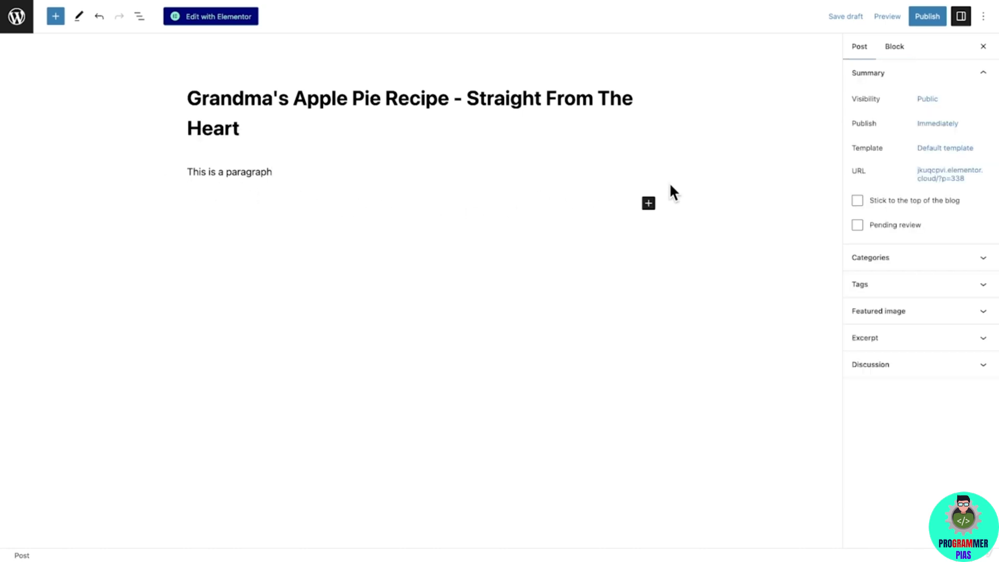
{"action": "left_click", "coordinate": [649, 203]}
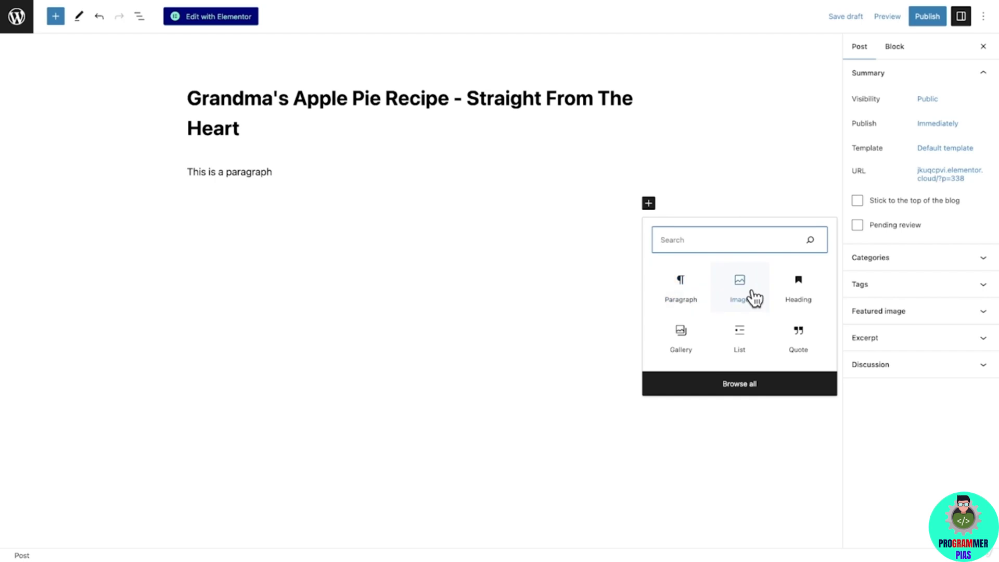
{"action": "left_click", "coordinate": [745, 385]}
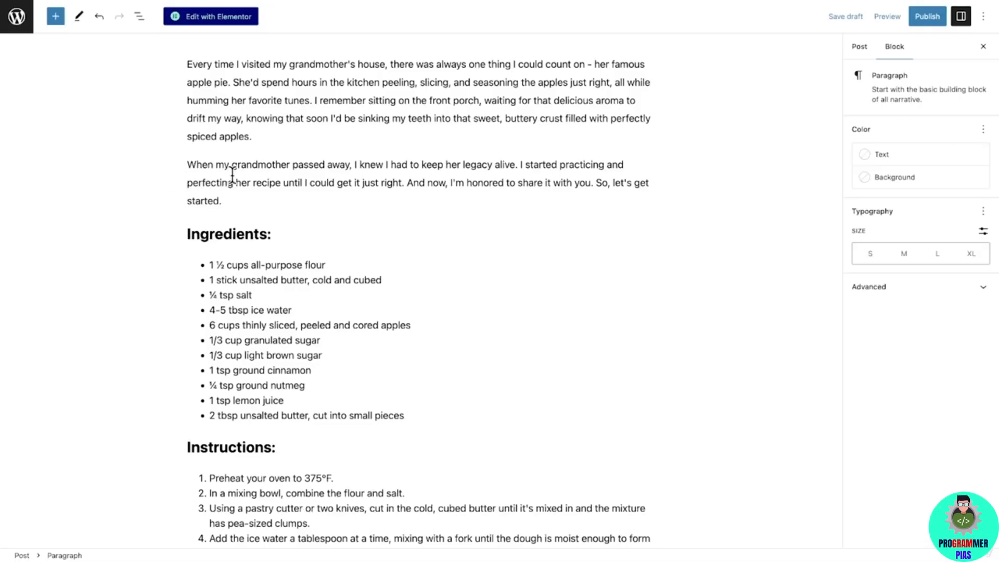
{"action": "left_click", "coordinate": [255, 172]}
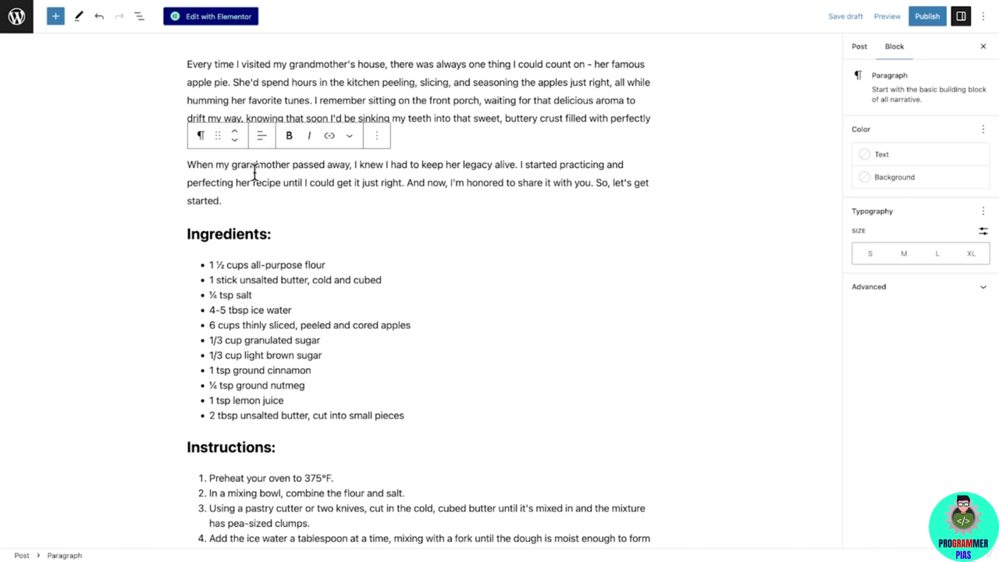
{"action": "left_click", "coordinate": [202, 137]}
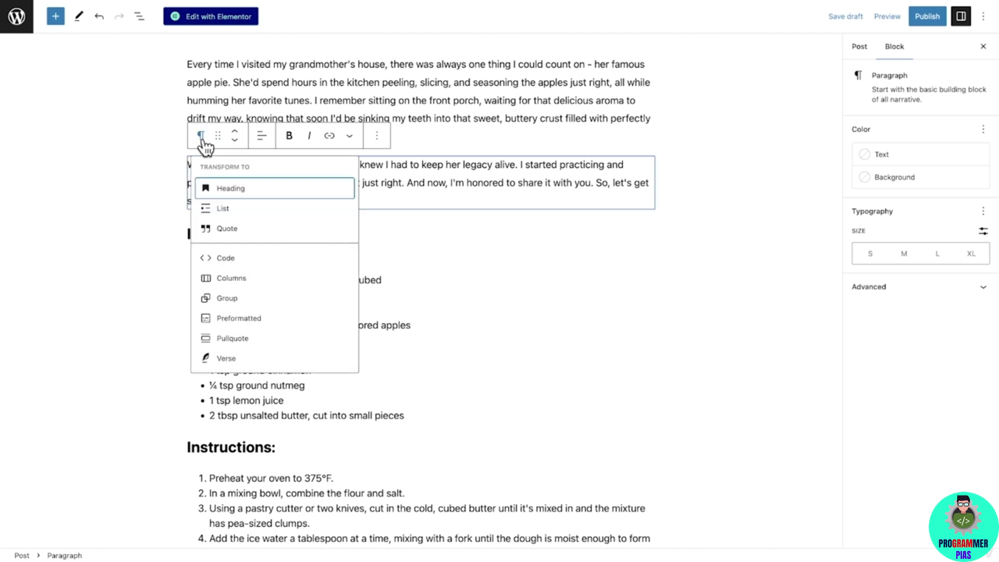
{"action": "left_click", "coordinate": [245, 189]}
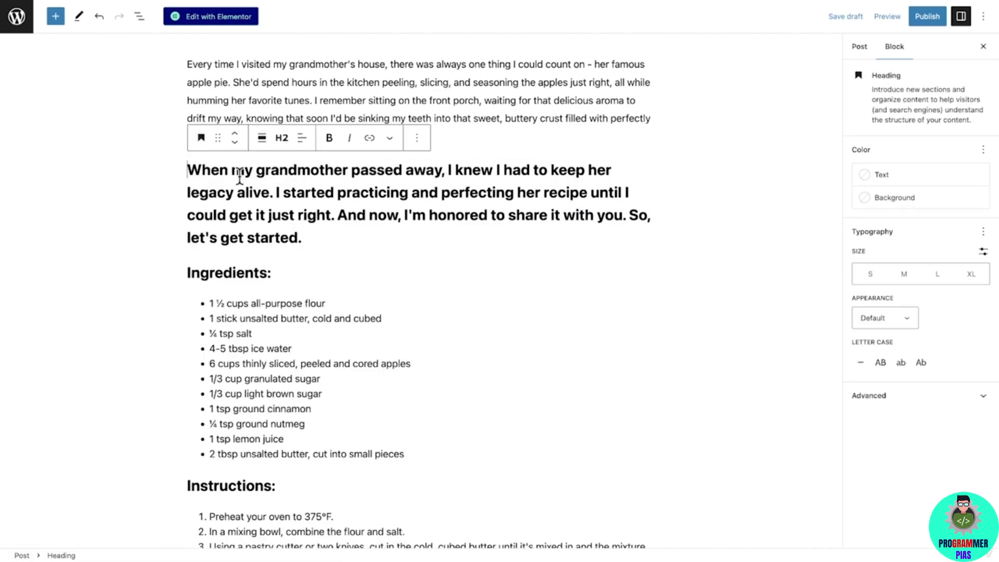
{"action": "left_click", "coordinate": [202, 139]}
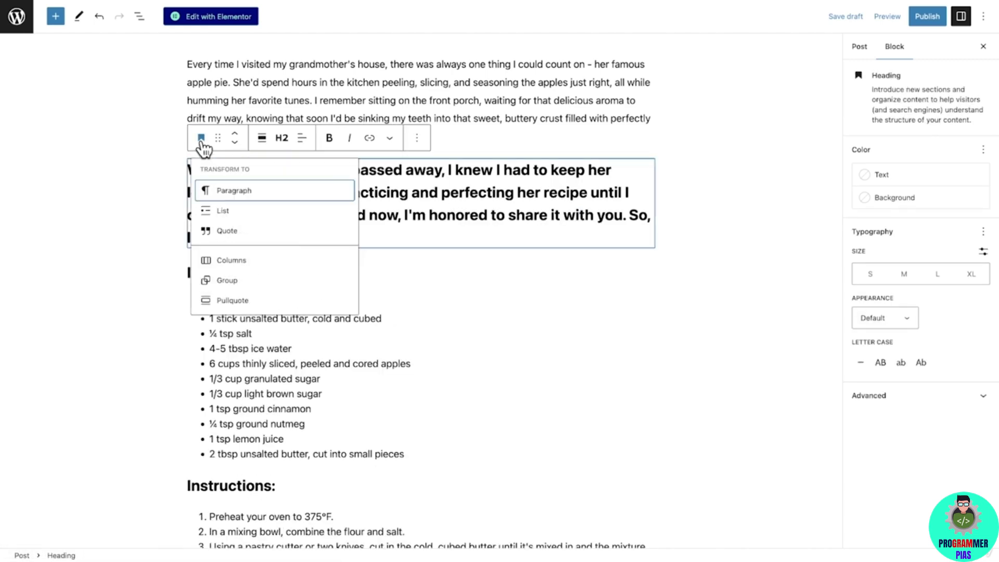
{"action": "left_click", "coordinate": [258, 191]}
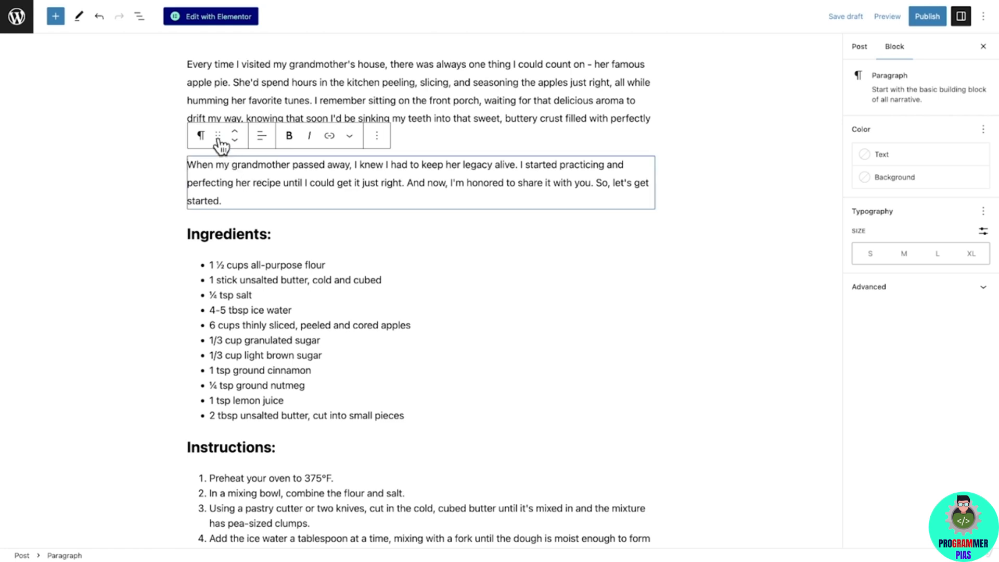
{"action": "left_click_drag", "start_coordinate": [219, 136], "coordinate": [238, 152]}
{"action": "scroll", "coordinate": [155, 126], "scroll_direction": "up", "scroll_amount": 2}
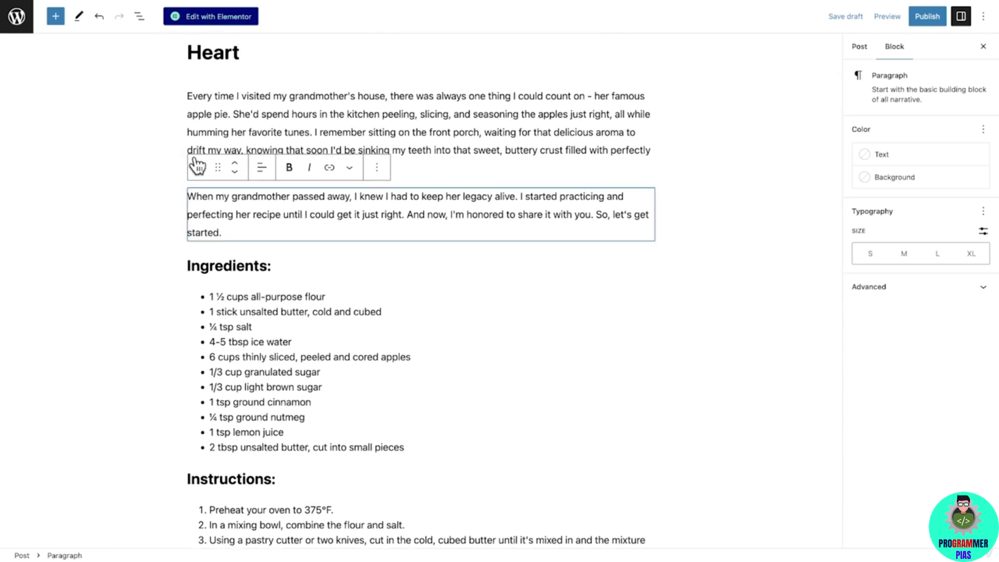
{"action": "left_click", "coordinate": [236, 172]}
{"action": "left_click", "coordinate": [237, 172]}
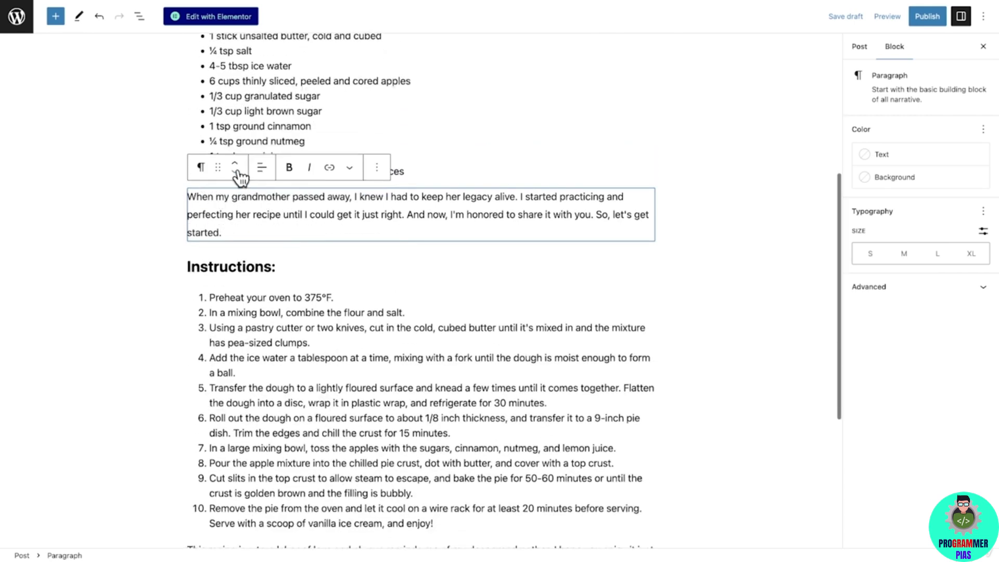
{"action": "left_click", "coordinate": [238, 163]}
{"action": "left_click", "coordinate": [239, 165]}
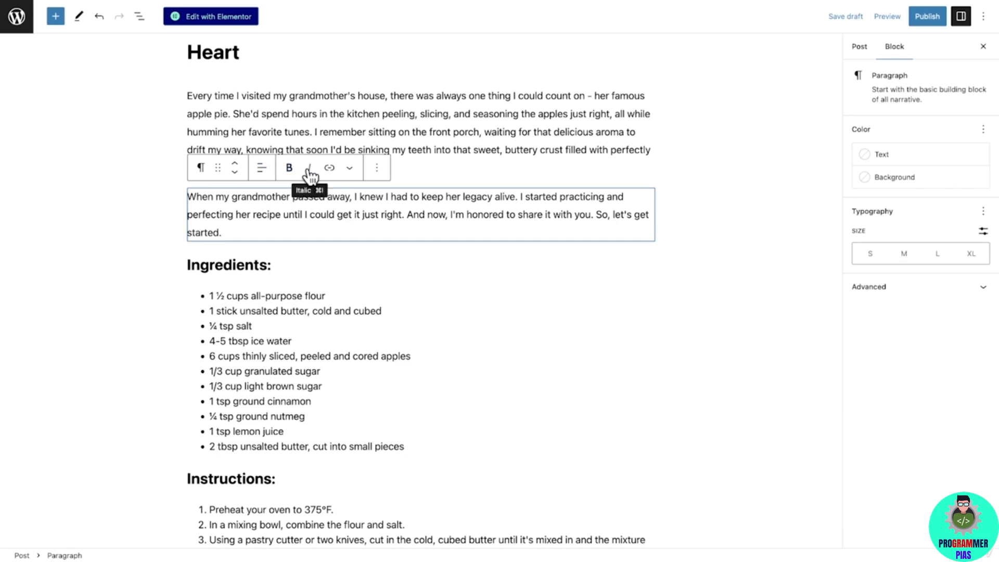
{"action": "left_click", "coordinate": [285, 260]}
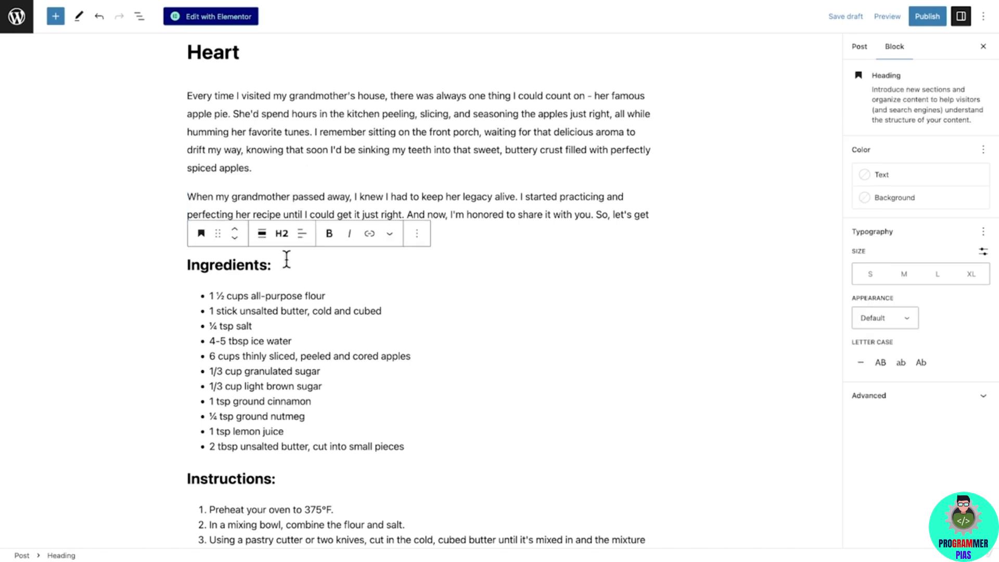
{"action": "left_click", "coordinate": [284, 237]}
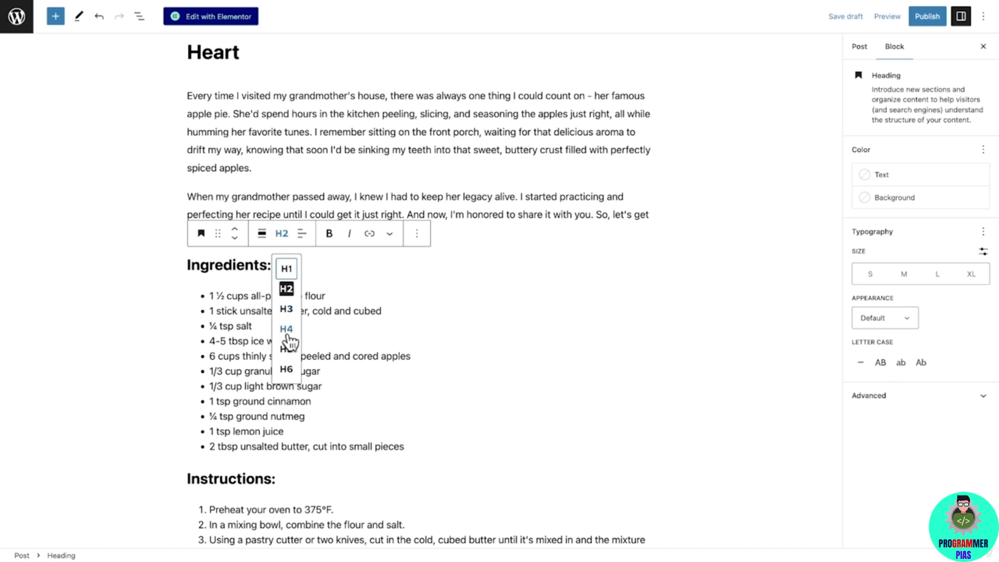
{"action": "left_click", "coordinate": [286, 289]}
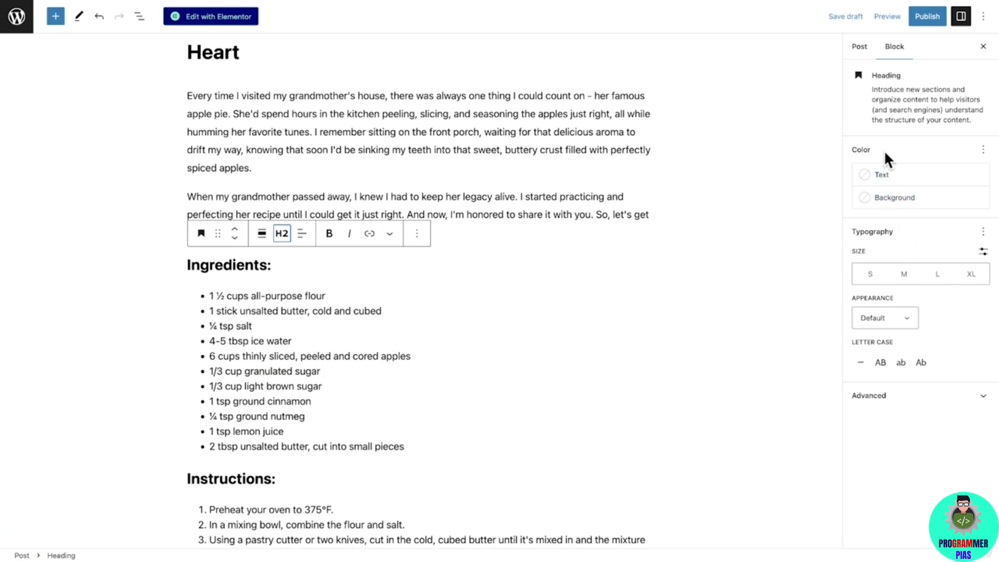
Save a draft and shorten the post slug to grandmas-apple-pie-recipe.
{"action": "left_click", "coordinate": [860, 52]}
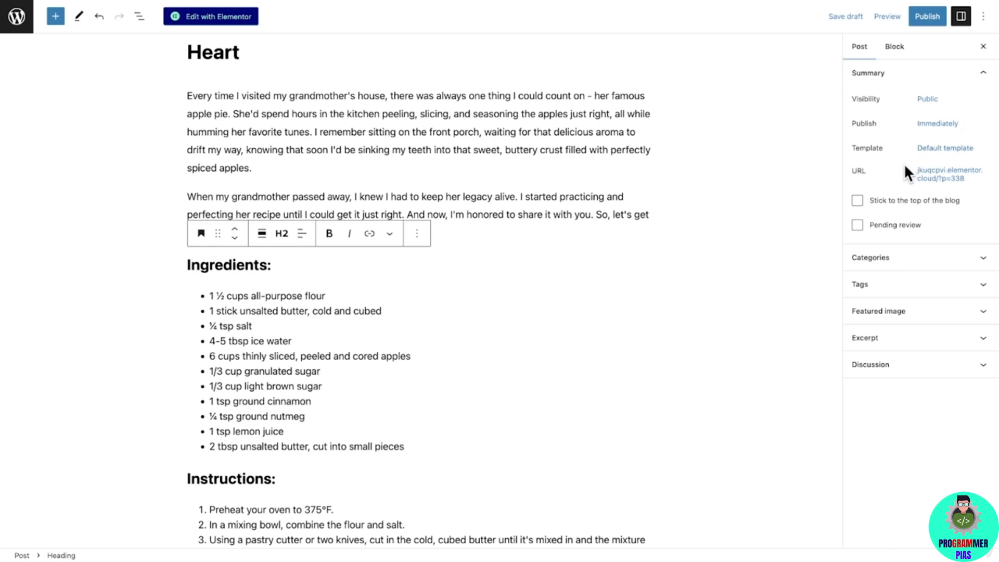
{"action": "left_click", "coordinate": [942, 177]}
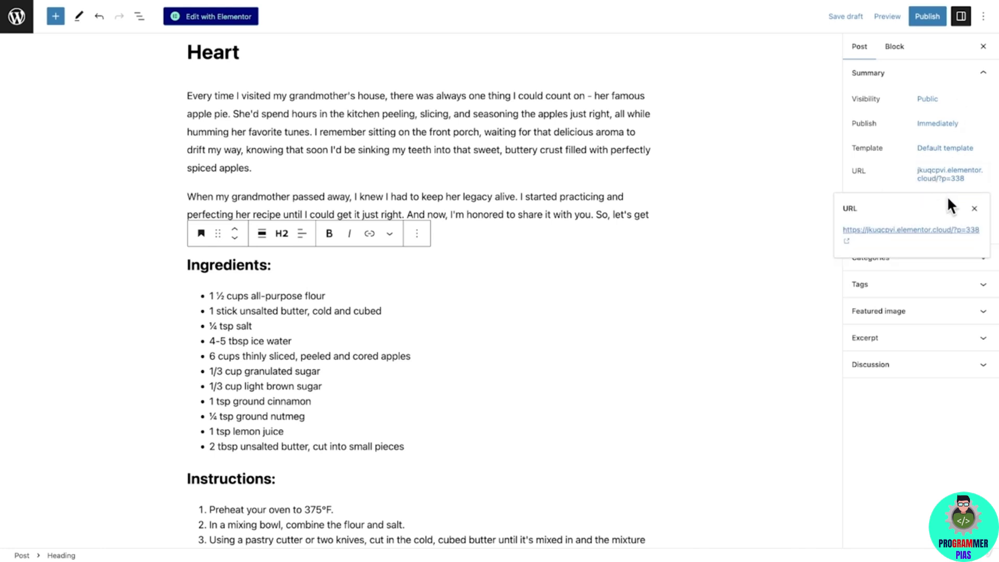
{"action": "left_click", "coordinate": [974, 208]}
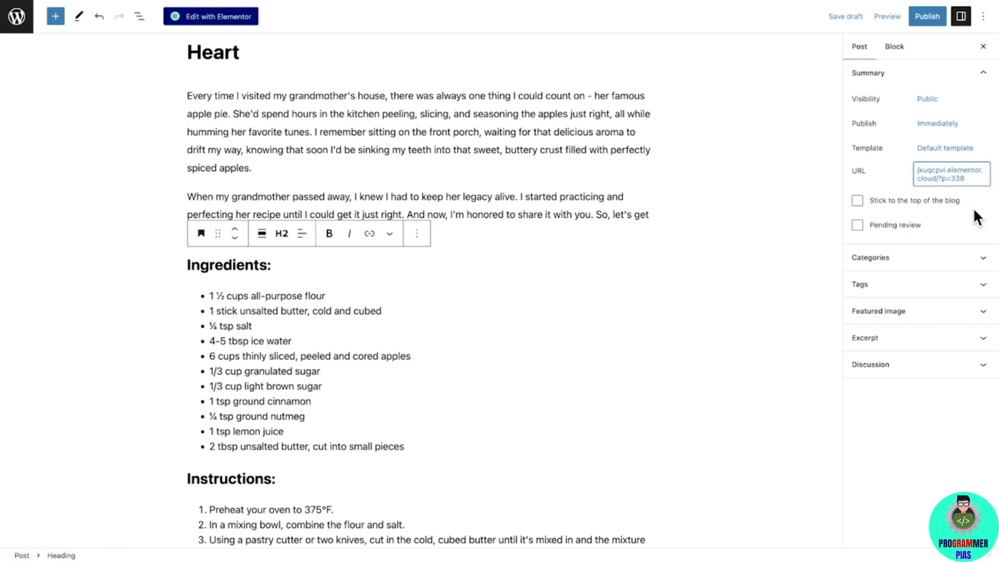
{"action": "left_click", "coordinate": [847, 16]}
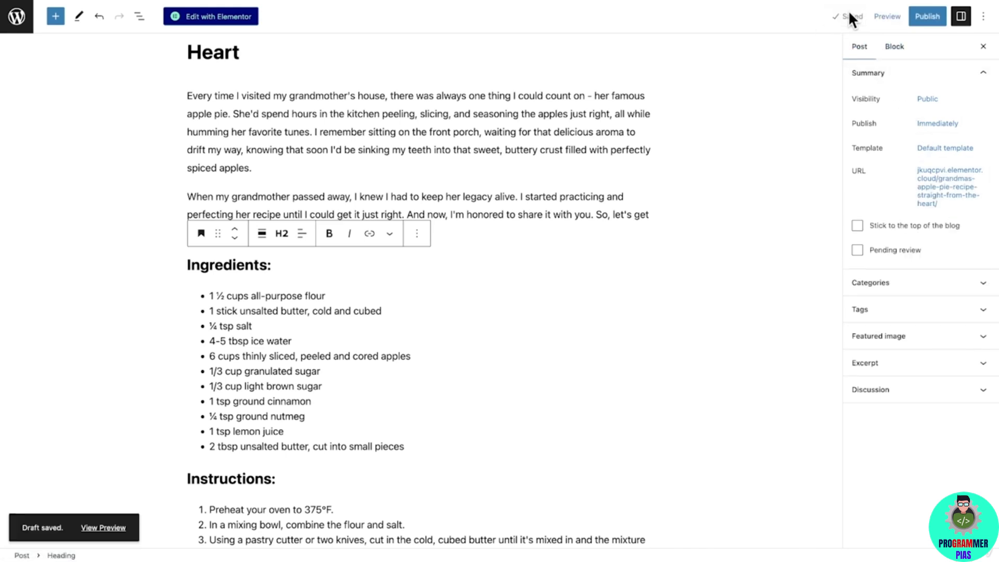
{"action": "left_click", "coordinate": [956, 193]}
{"action": "left_click_drag", "start_coordinate": [929, 270], "coordinate": [977, 271]}
{"action": "key", "text": "BackSpace"}
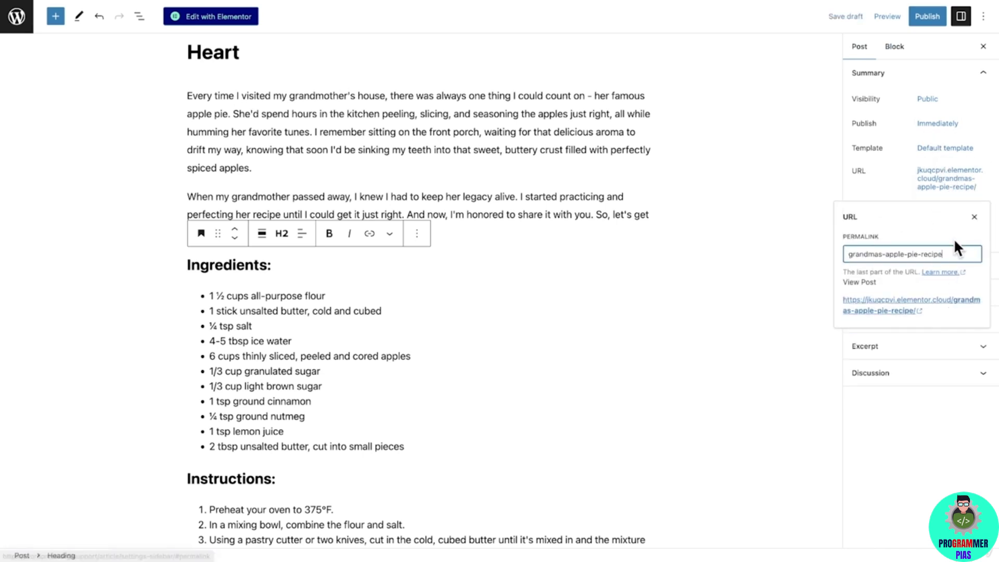
{"action": "left_click", "coordinate": [974, 217]}
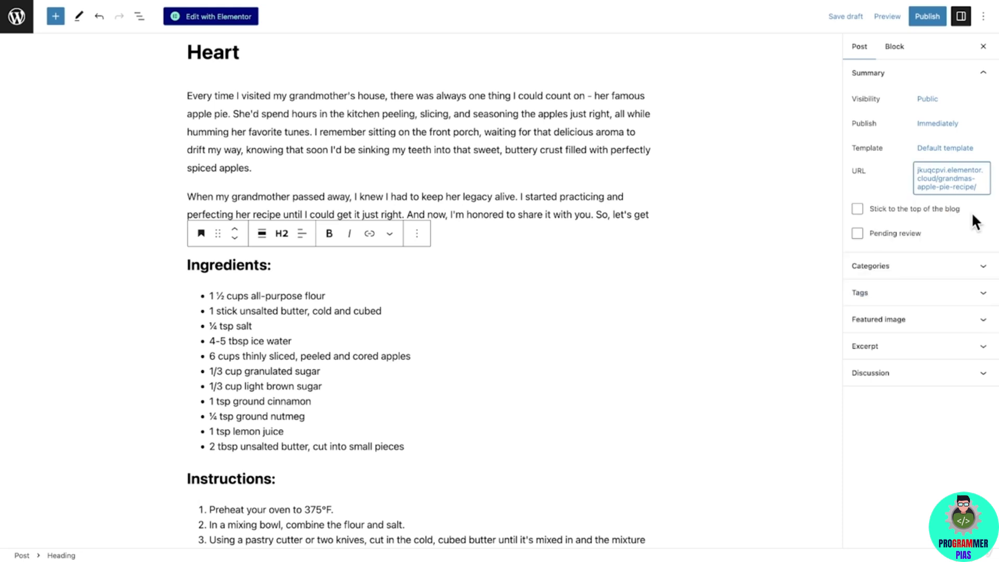
Add the tag Dessert to the post.
{"action": "left_click", "coordinate": [955, 266]}
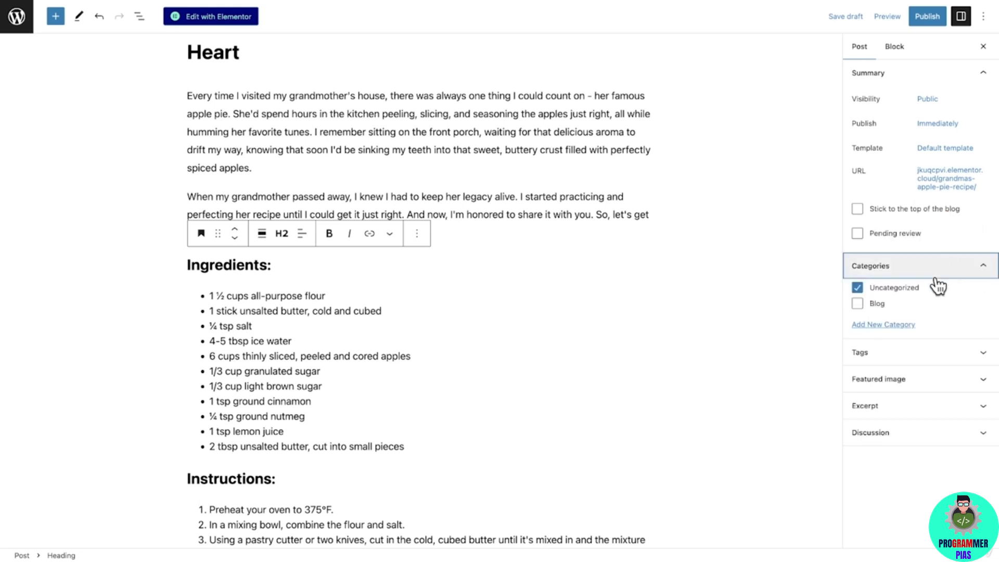
{"action": "left_click", "coordinate": [926, 352]}
{"action": "left_click", "coordinate": [909, 389]}
{"action": "type", "text": "Dessert"}
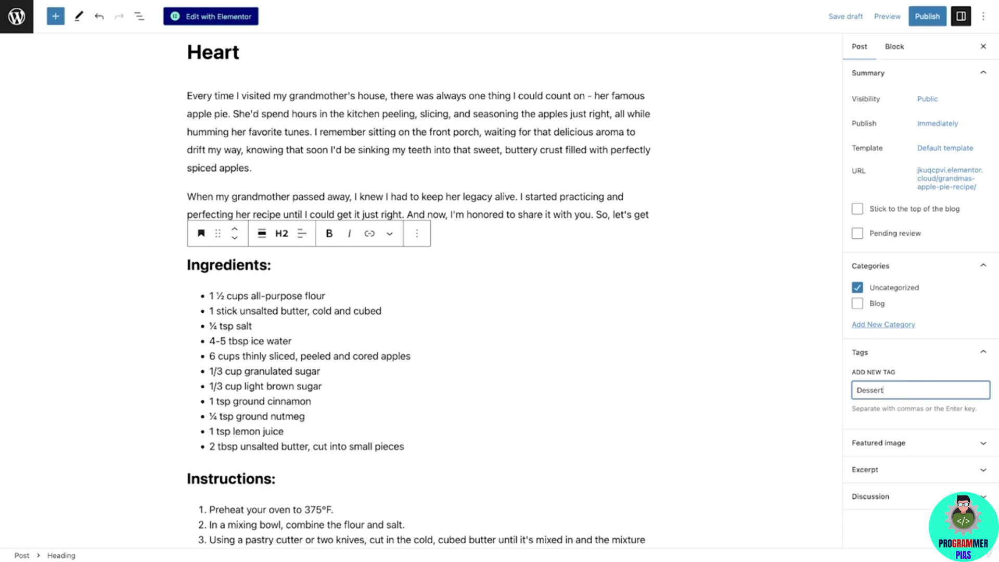
{"action": "key", "text": "Return"}
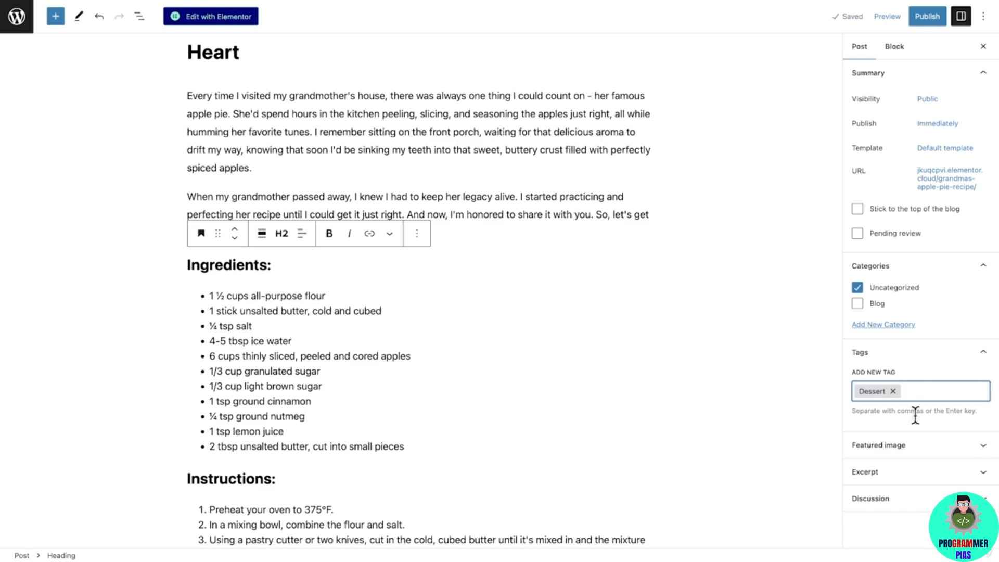
Set the sliced apple pie photo as the post's featured image.
{"action": "left_click", "coordinate": [930, 451]}
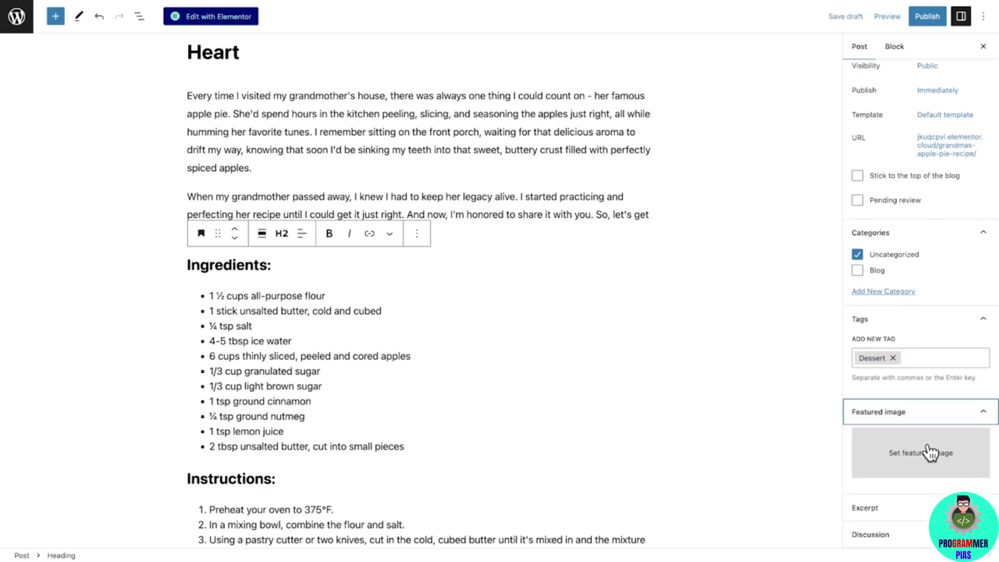
{"action": "left_click", "coordinate": [930, 453]}
{"action": "left_click", "coordinate": [264, 252]}
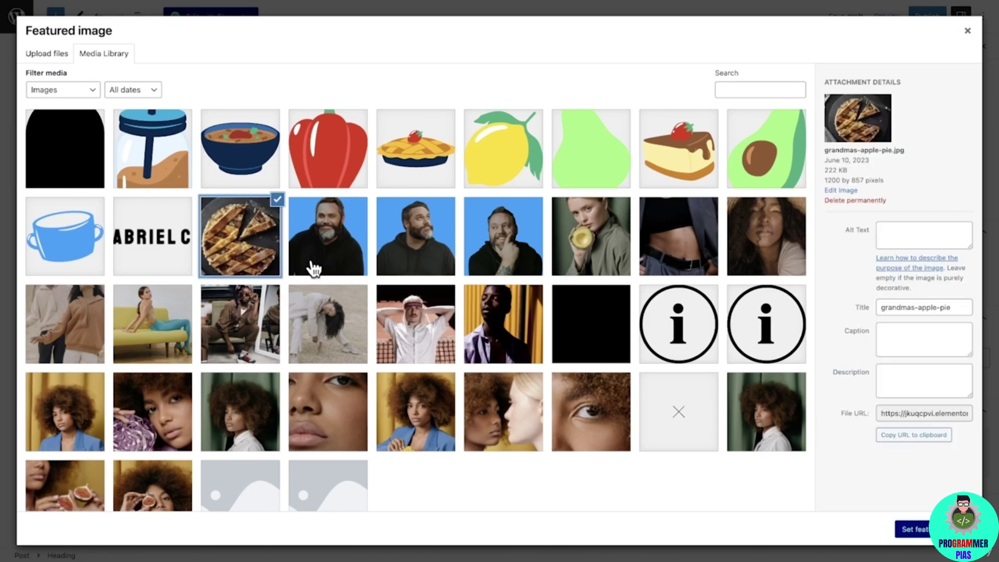
{"action": "left_click", "coordinate": [909, 522]}
{"action": "scroll", "coordinate": [917, 521], "scroll_direction": "down", "scroll_amount": 3}
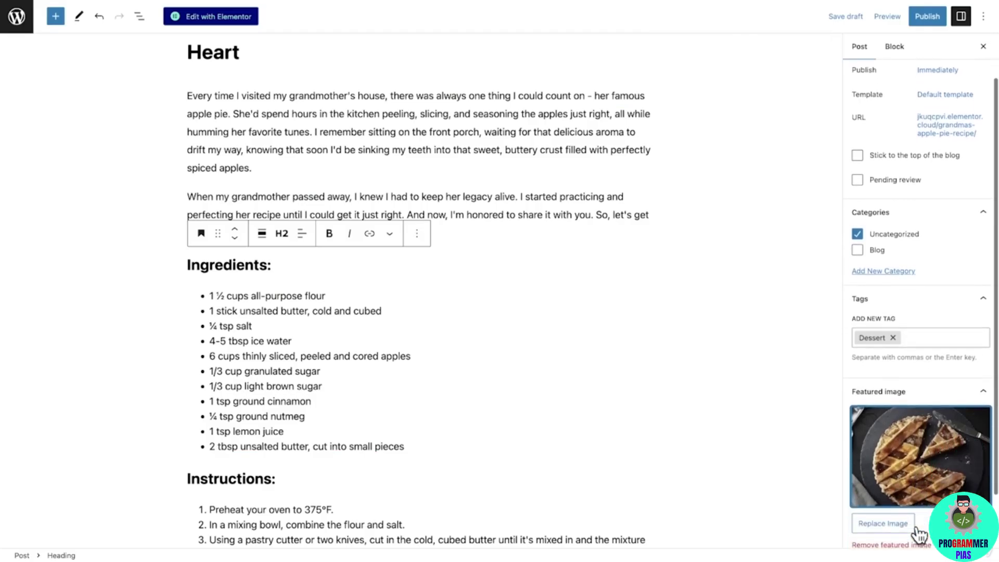
Paste the grandmother's apple pie excerpt into the Excerpt field and begin publishing.
{"action": "left_click", "coordinate": [914, 516]}
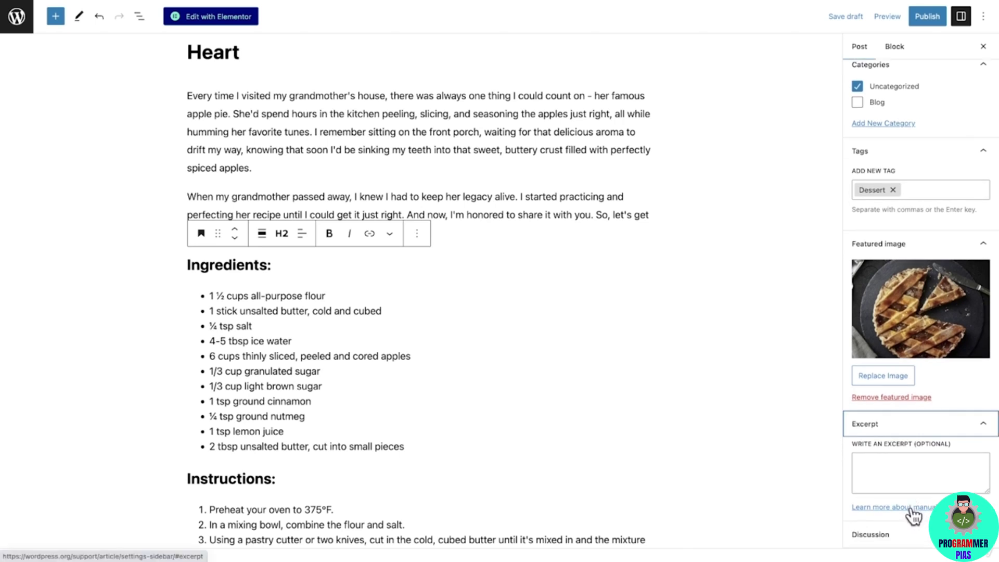
{"action": "left_click", "coordinate": [877, 465]}
{"action": "key", "text": "ctrl+v"}
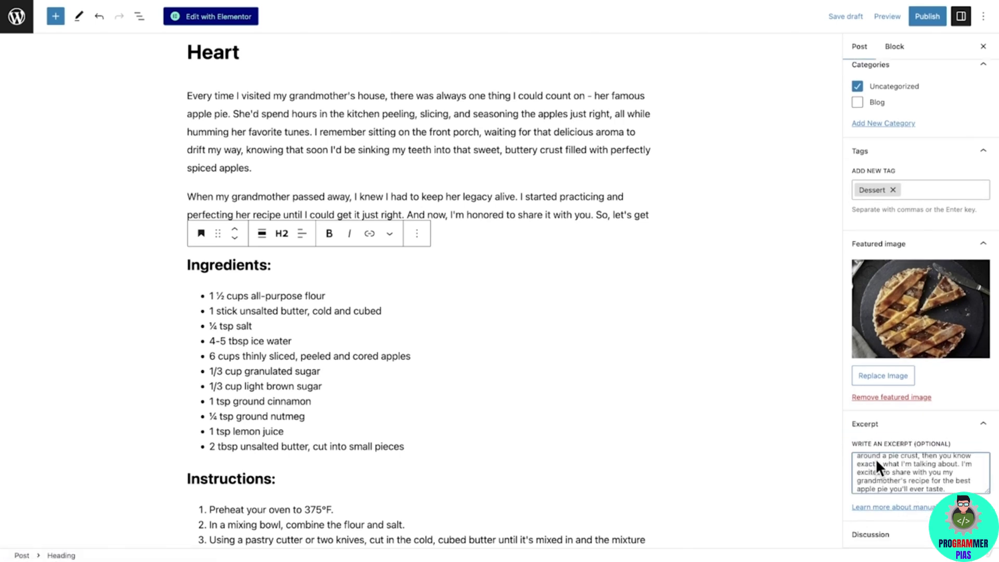
{"action": "left_click", "coordinate": [932, 19]}
Confirm publishing, then view the live apple pie post and scroll through it.
{"action": "left_click", "coordinate": [899, 20]}
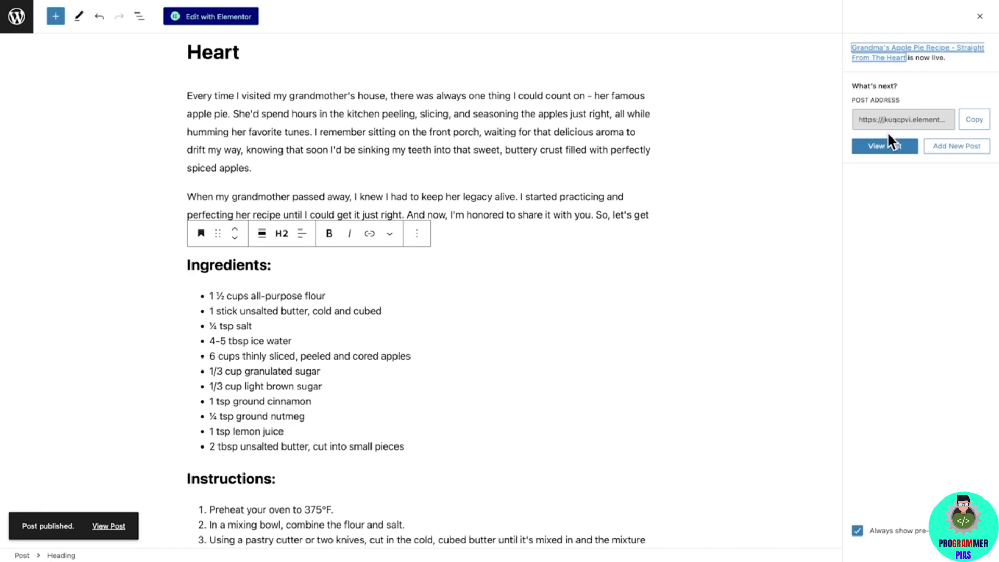
{"action": "left_click", "coordinate": [891, 147]}
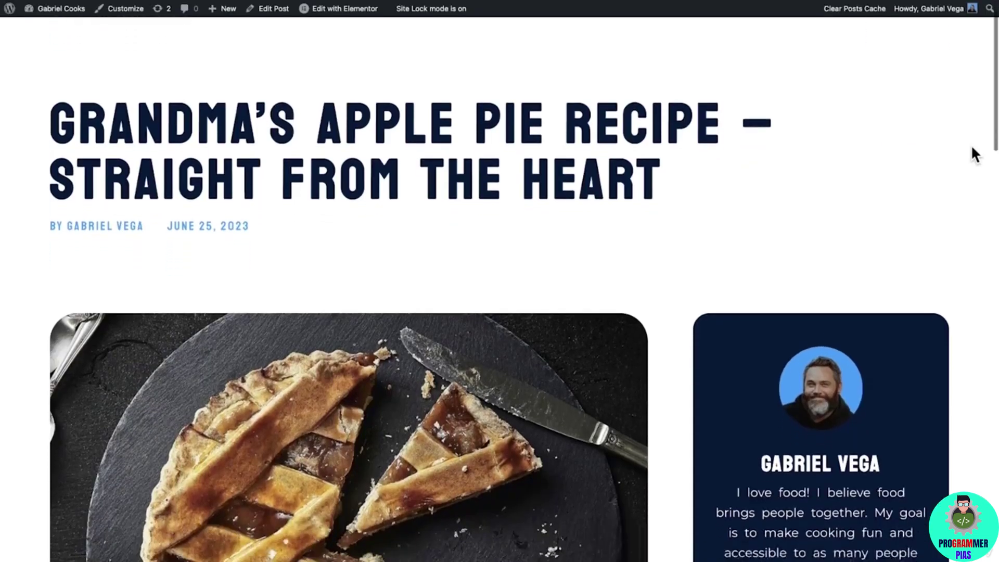
{"action": "scroll", "coordinate": [972, 151], "scroll_direction": "down", "scroll_amount": 6}
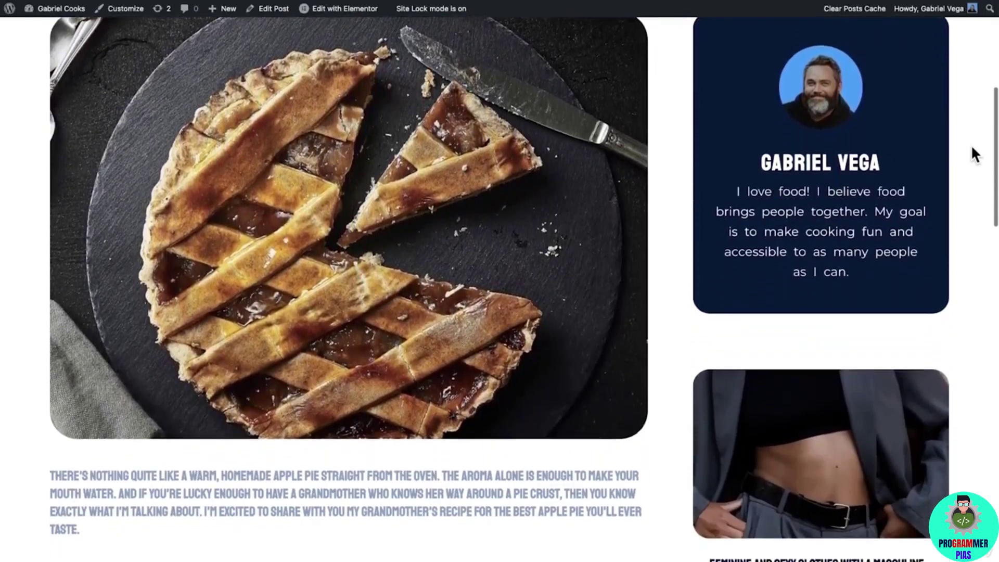
{"action": "scroll", "coordinate": [971, 145], "scroll_direction": "down", "scroll_amount": 6}
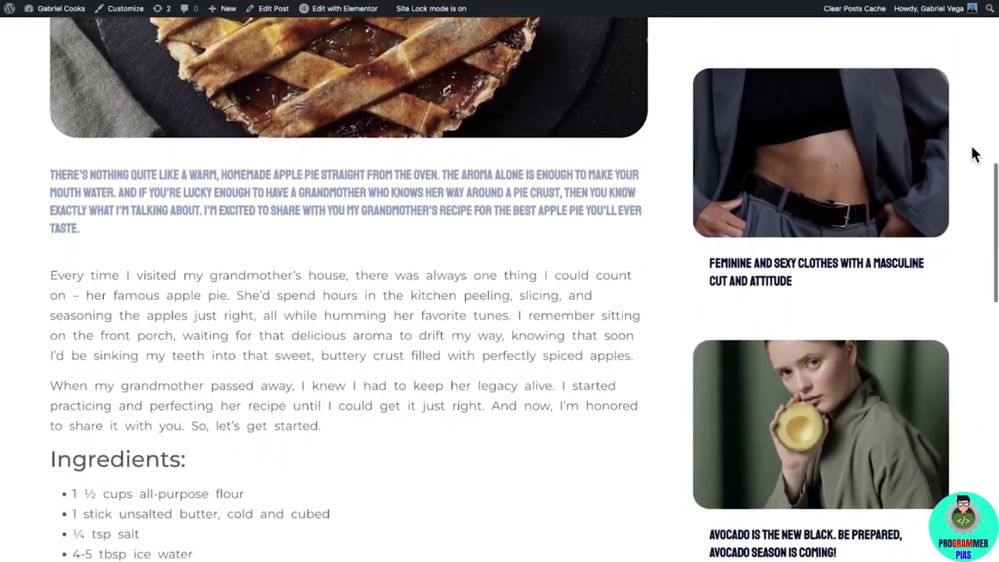
{"action": "scroll", "coordinate": [971, 145], "scroll_direction": "down", "scroll_amount": 6}
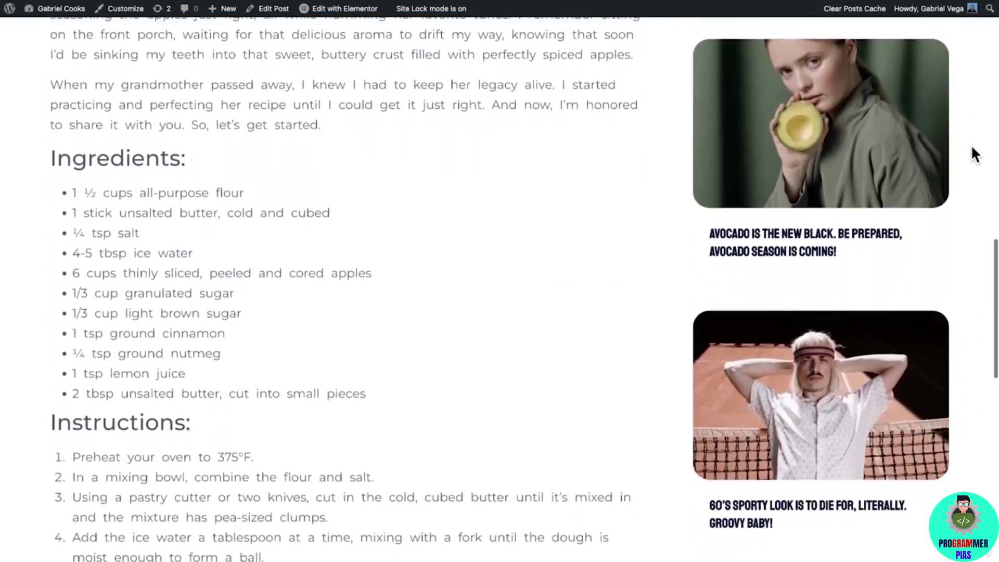
{"action": "scroll", "coordinate": [971, 145], "scroll_direction": "down", "scroll_amount": 3}
{"action": "scroll", "coordinate": [973, 148], "scroll_direction": "down", "scroll_amount": 6}
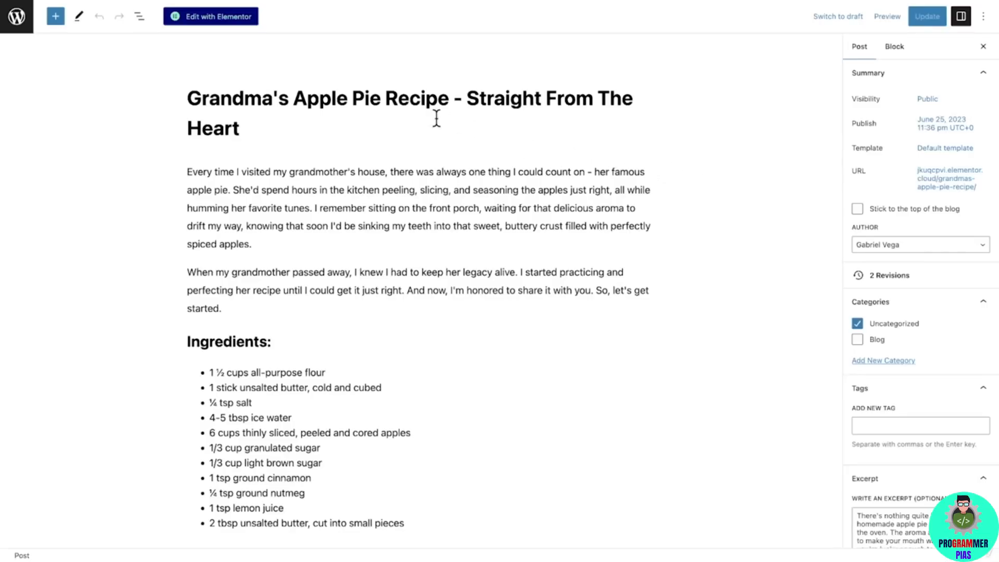
Open the apple pie post with the Edit with Elementor button.
{"action": "left_click", "coordinate": [211, 17]}
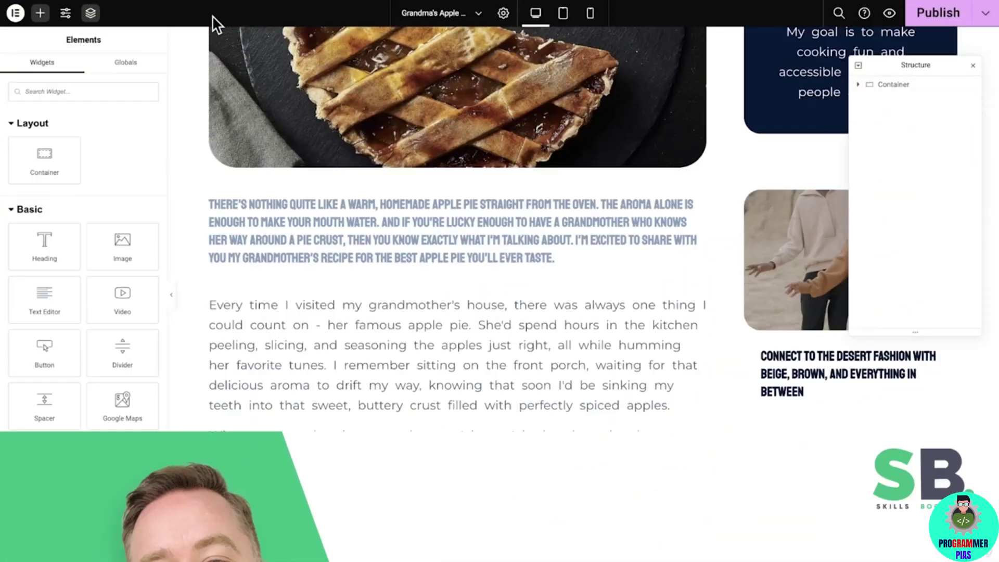
Delete the intro paragraphs from the post-body text widget, keeping Ingredients and Instructions.
{"action": "scroll", "coordinate": [185, 60], "scroll_direction": "down", "scroll_amount": 3}
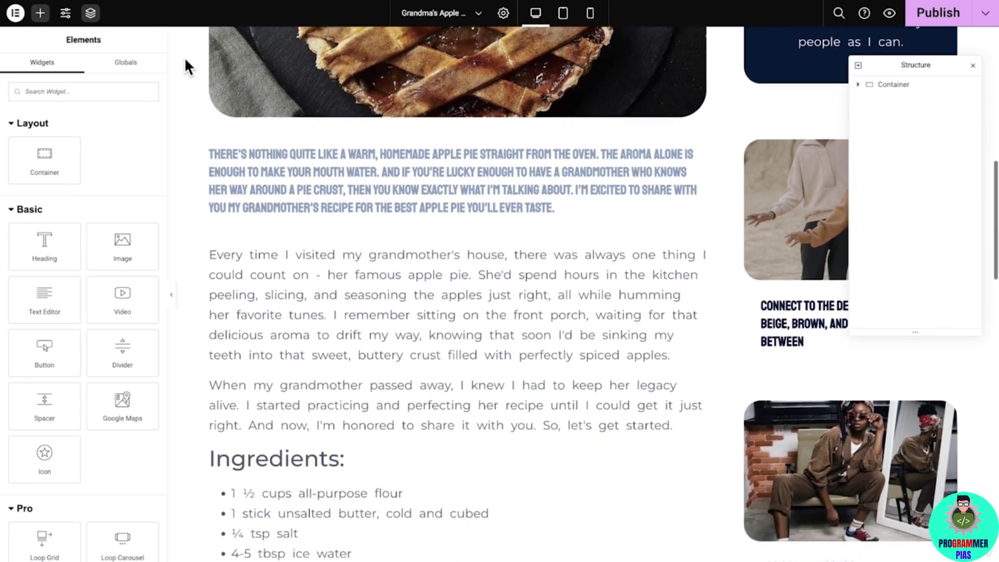
{"action": "scroll", "coordinate": [185, 60], "scroll_direction": "down", "scroll_amount": 1}
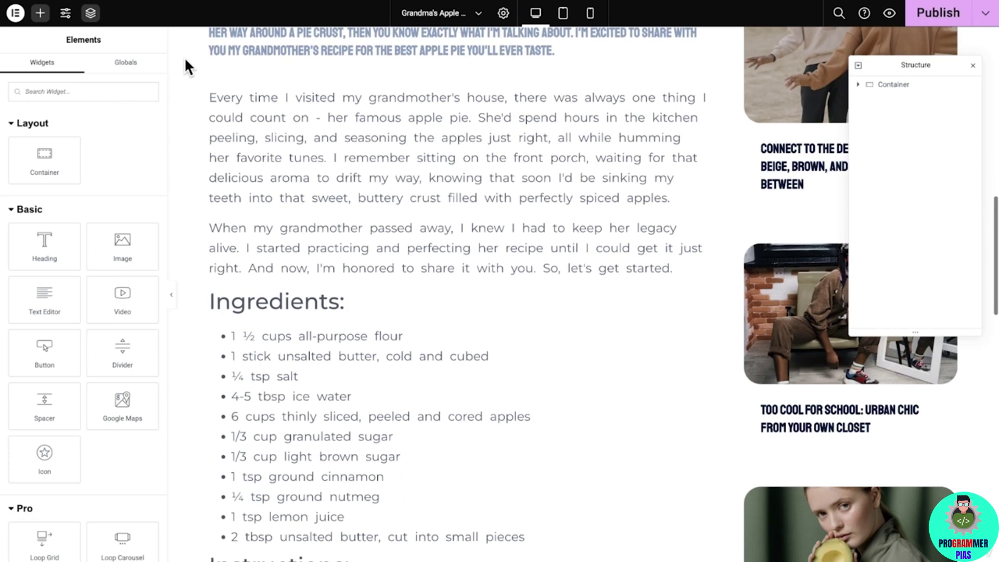
{"action": "left_click", "coordinate": [313, 131]}
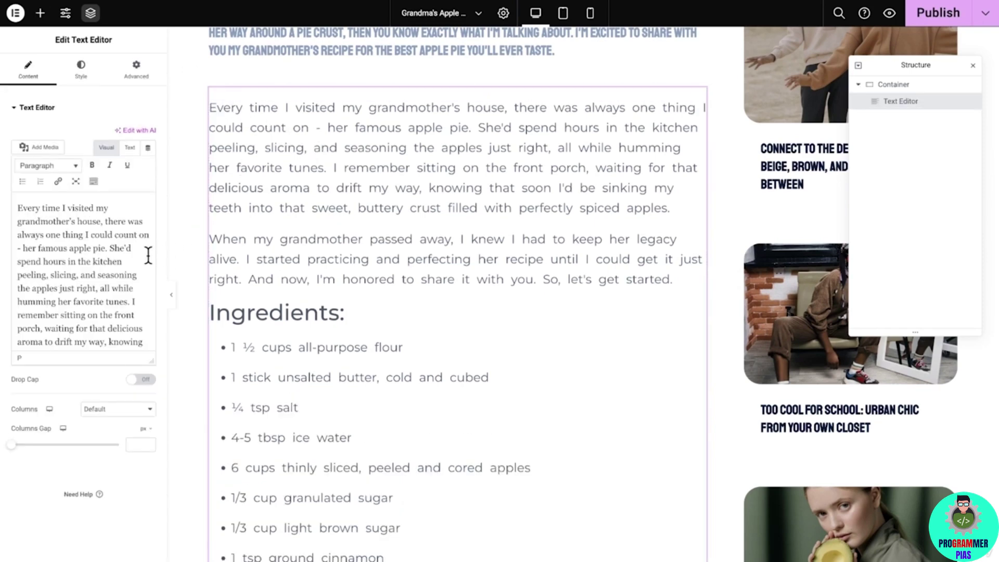
{"action": "scroll", "coordinate": [118, 289], "scroll_direction": "down", "scroll_amount": 5}
{"action": "key", "text": "ctrl+a"}
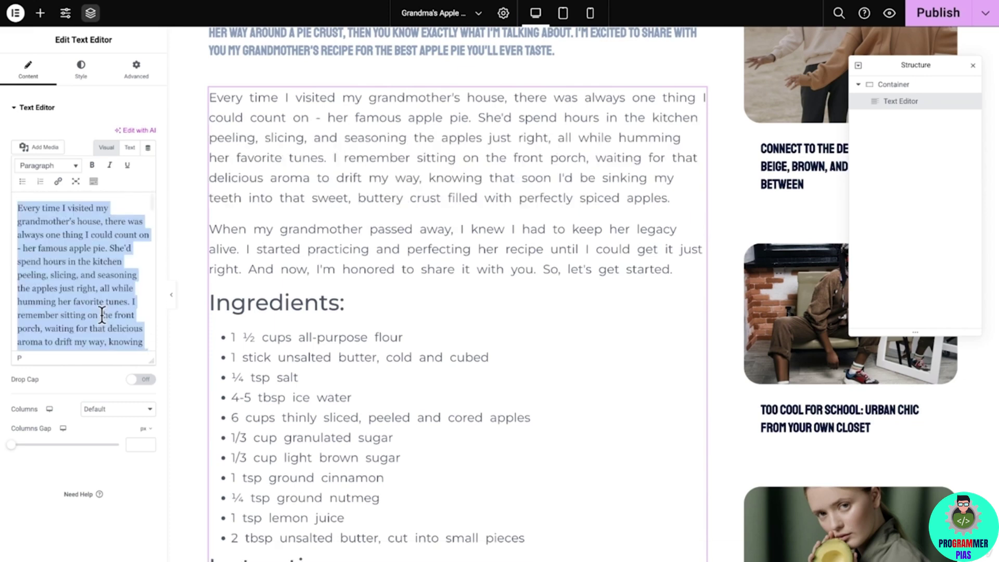
{"action": "key", "text": "BackSpace"}
Duplicate the text widget and replace the copy's content with the story paragraphs.
{"action": "right_click", "coordinate": [280, 259]}
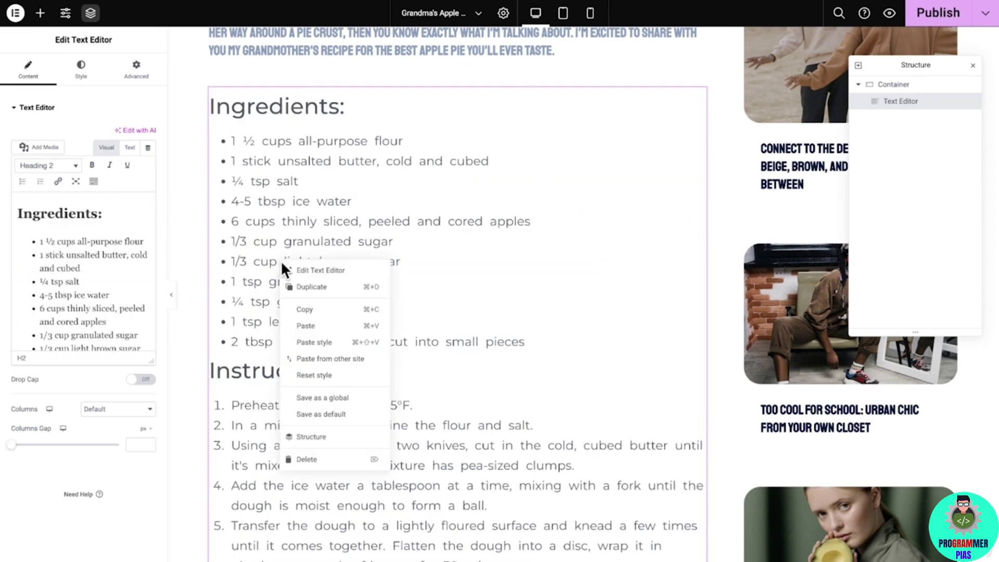
{"action": "left_click", "coordinate": [299, 287]}
{"action": "left_click", "coordinate": [111, 260]}
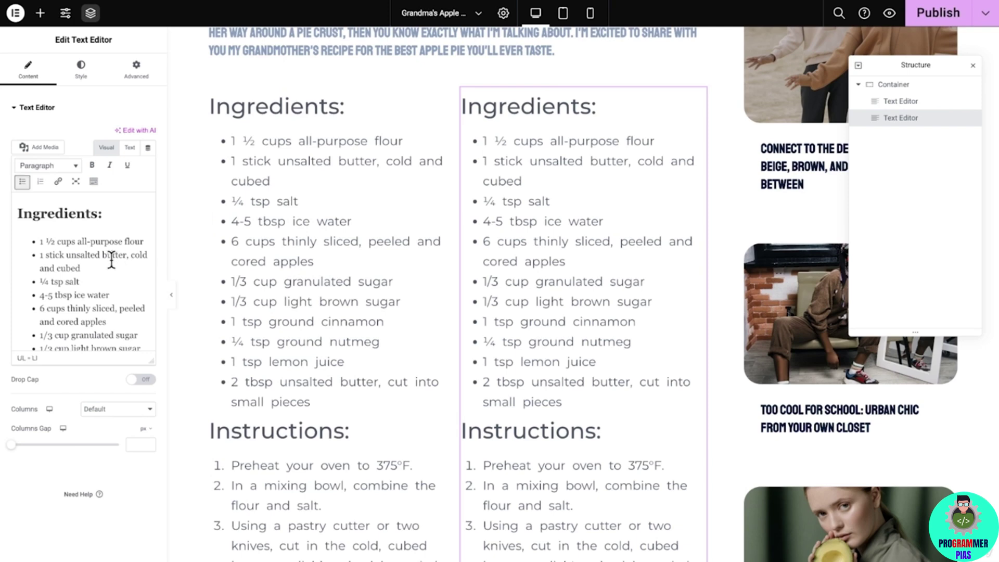
{"action": "key", "text": "ctrl+a"}
{"action": "key", "text": "BackSpace"}
{"action": "type", "text": "Every time I visited my grandmother's house, there was always one thing I could count on - her famous apple pie. She'd spend hours in the kitchen peeling, slicing, and seasoning the apples just right, all while humming her favorite tunes. I remember sitting on the front porch, waiting for that delicious aroma to drift my way, knowing that soon I'd be sinking my teeth into that sweet, buttery crust filled with perfectly spiced apples. When my grandmother passed away, I knew I had to keep her legacy alive. I started practicing and perfecting her recipe until I could get it just right. And now, I'm honored to share it with you. So, let's get started."}
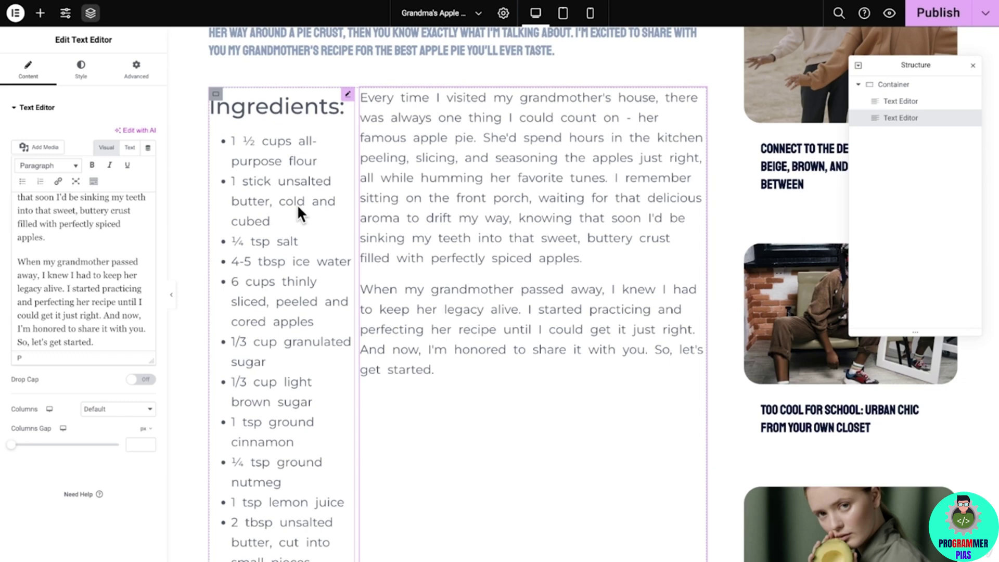
Set the container's direction to column so the two text widgets stack vertically.
{"action": "left_click", "coordinate": [215, 94]}
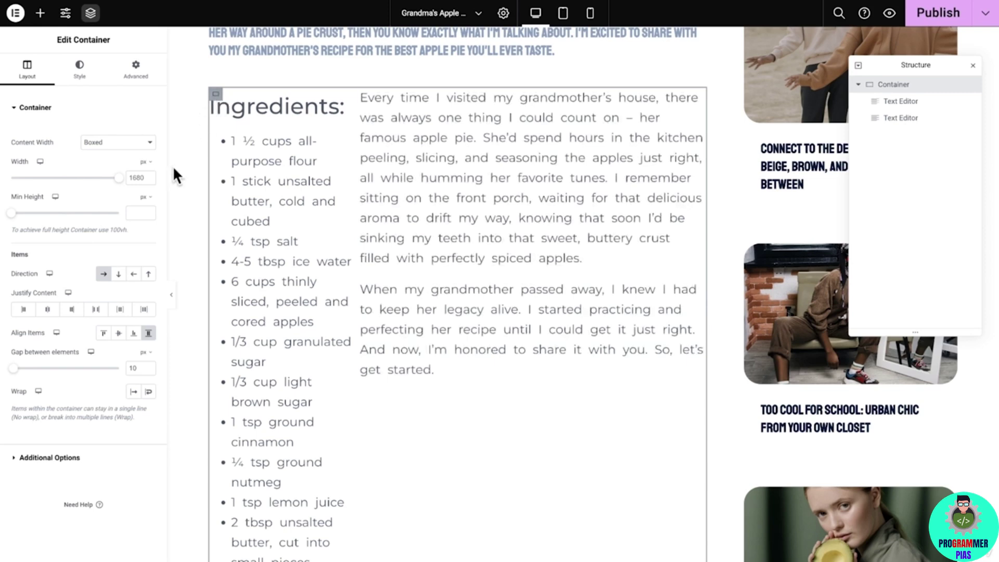
{"action": "left_click", "coordinate": [119, 274]}
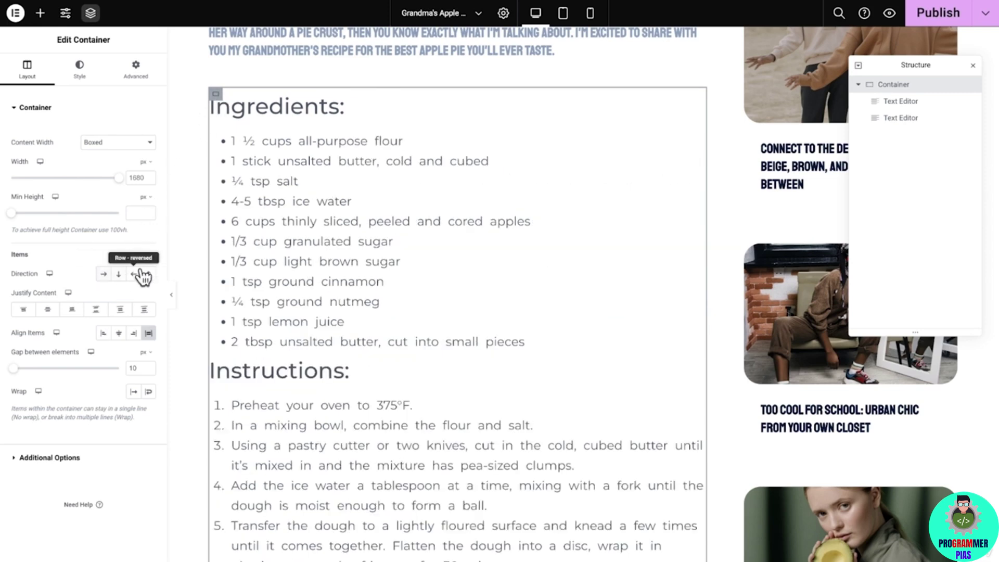
{"action": "left_click", "coordinate": [932, 118]}
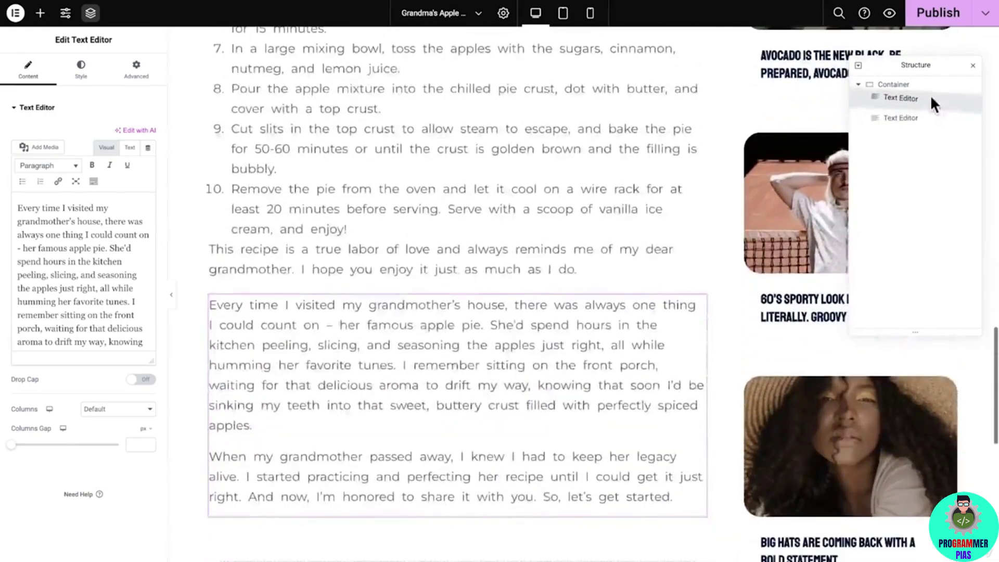
{"action": "left_click", "coordinate": [931, 87]}
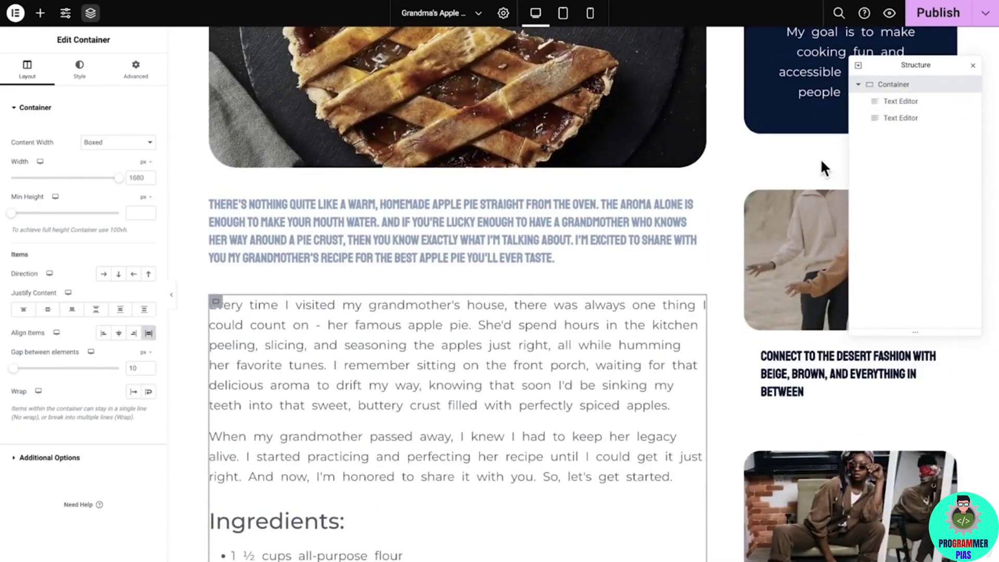
Set the recipe container's gap between elements to 20 px.
{"action": "scroll", "coordinate": [480, 355], "scroll_direction": "down", "scroll_amount": 5}
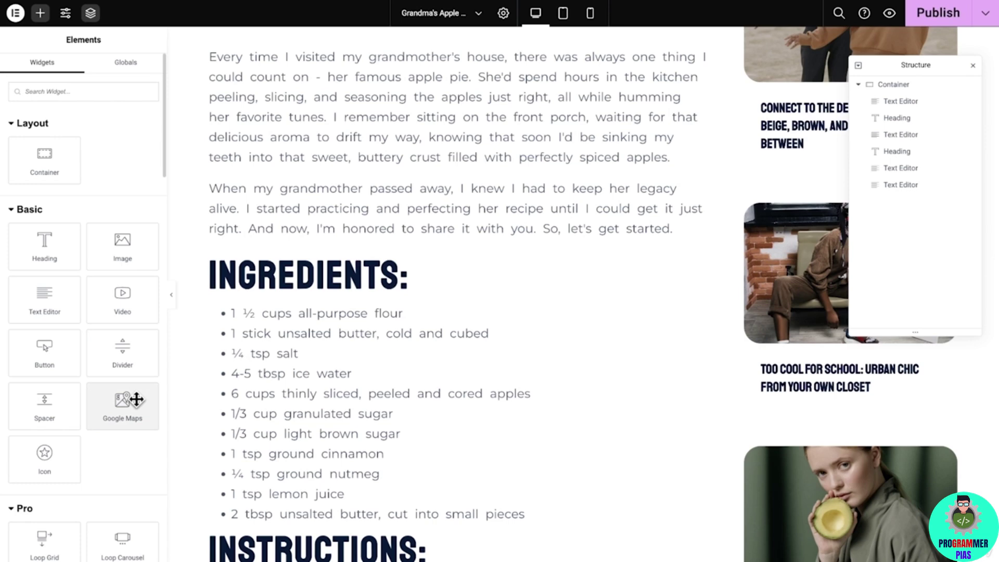
{"action": "scroll", "coordinate": [136, 399], "scroll_direction": "down", "scroll_amount": 10}
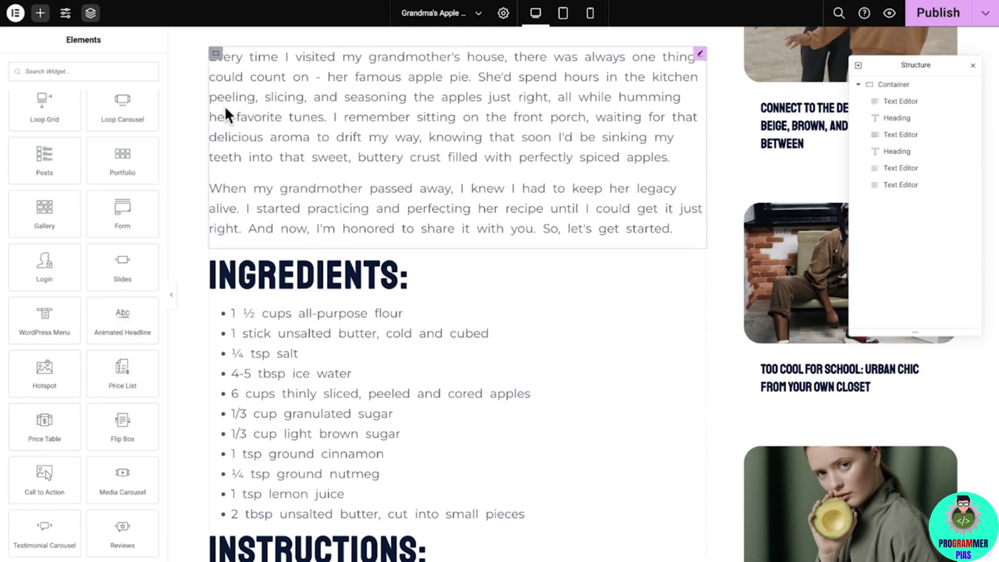
{"action": "left_click", "coordinate": [216, 55]}
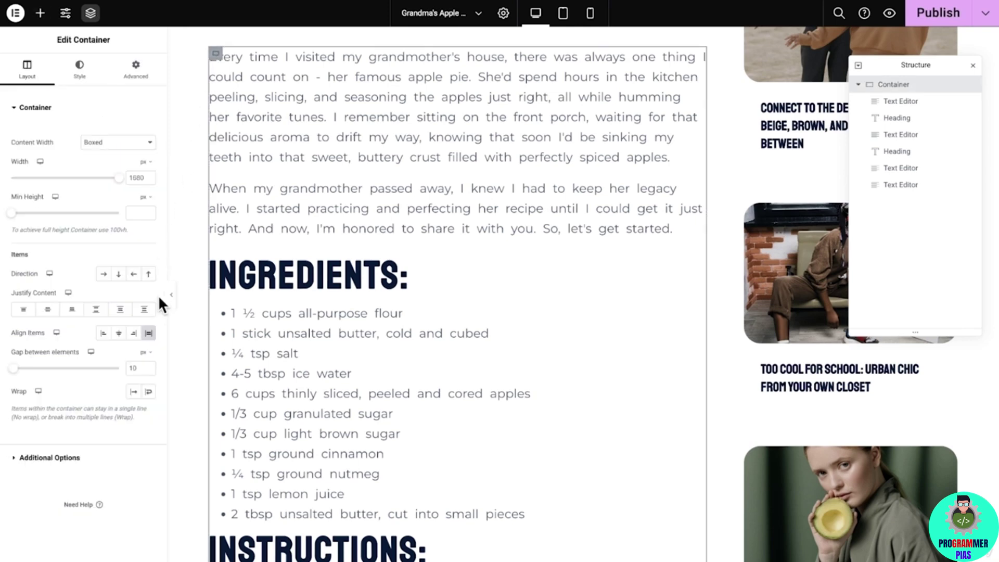
{"action": "double_click", "coordinate": [136, 368]}
{"action": "type", "text": "20"}
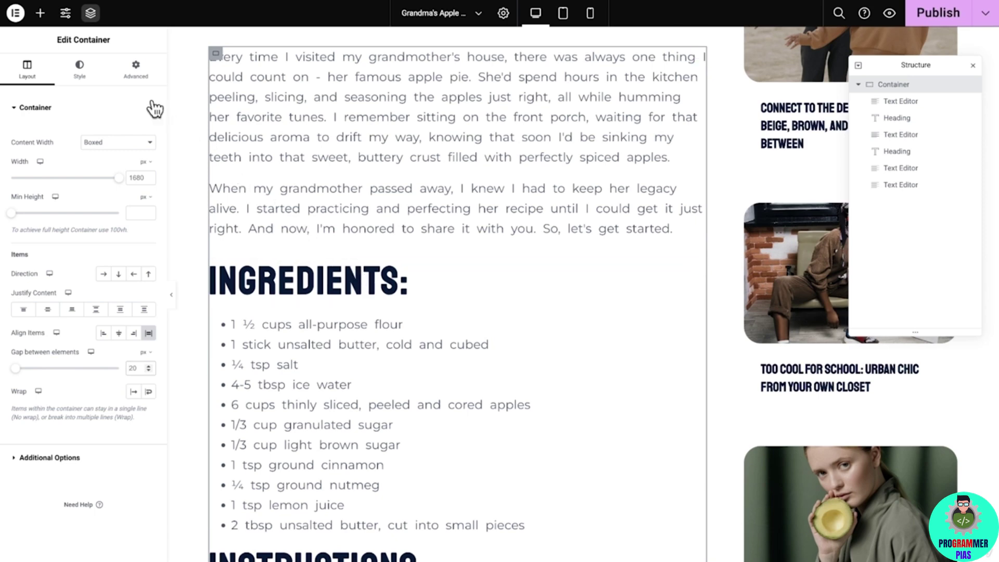
{"action": "left_click", "coordinate": [41, 13]}
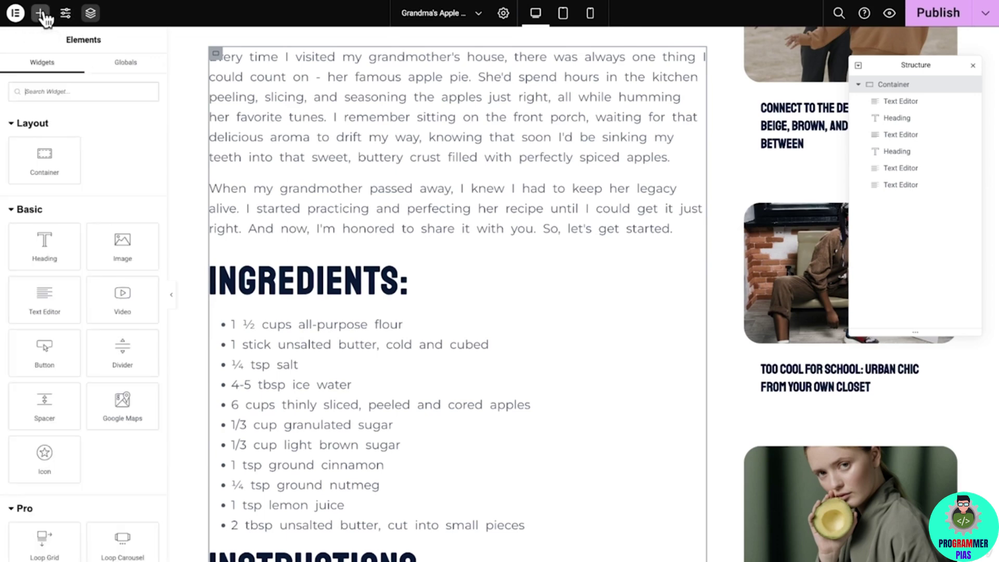
Add an Icon Box below INGREDIENTS with an empty description and title 'Ingredients:'.
{"action": "left_click", "coordinate": [60, 86]}
{"action": "type", "text": "icon box"}
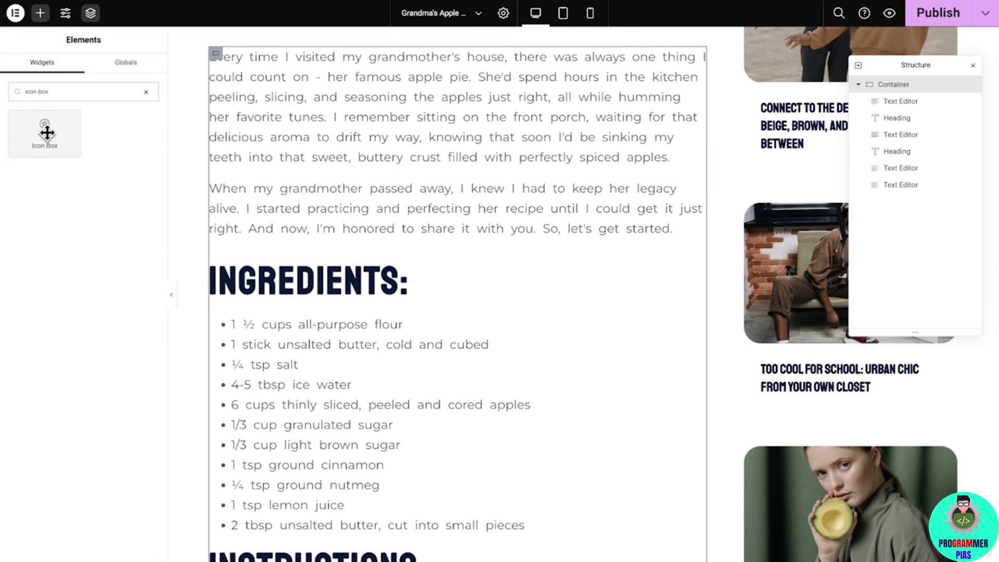
{"action": "left_click_drag", "start_coordinate": [46, 134], "coordinate": [272, 315]}
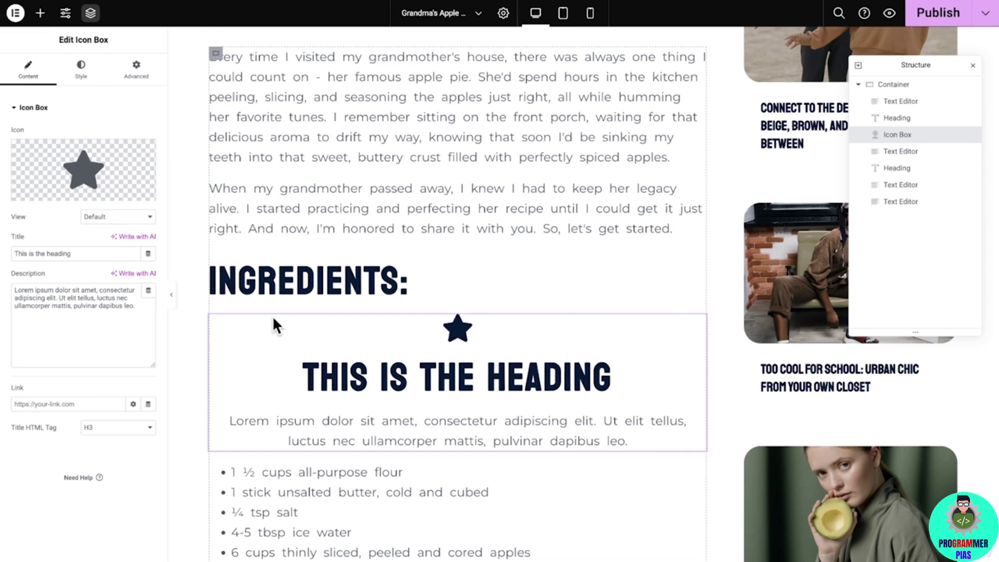
{"action": "left_click", "coordinate": [102, 304]}
{"action": "key", "text": "ctrl+a"}
{"action": "key", "text": "BackSpace"}
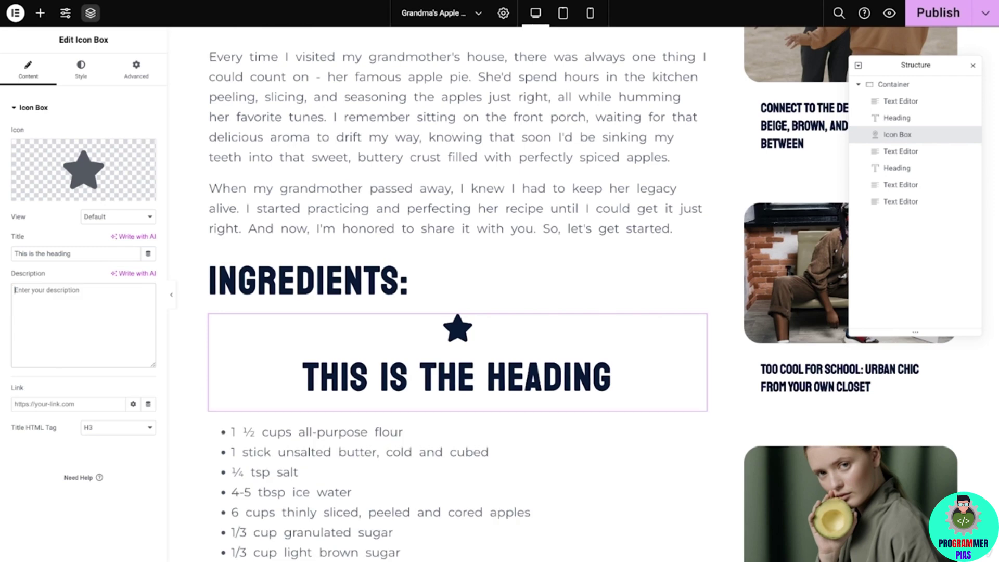
{"action": "left_click", "coordinate": [106, 253]}
{"action": "key", "text": "ctrl+a"}
{"action": "type", "text": "Ingredients:"}
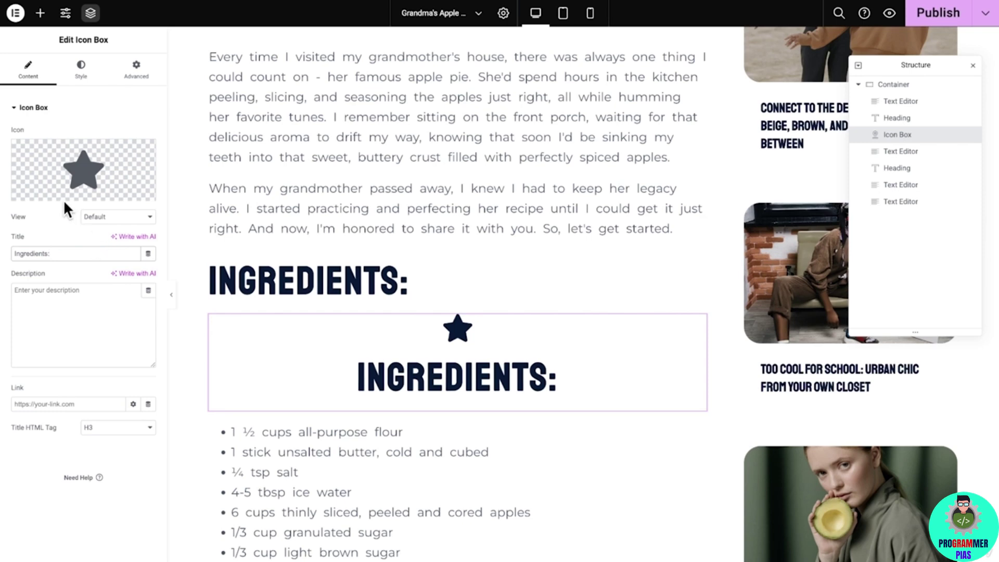
Give the icon box the uploaded pear SVG icon and an H2 title tag.
{"action": "mouse_move", "coordinate": [56, 191]}
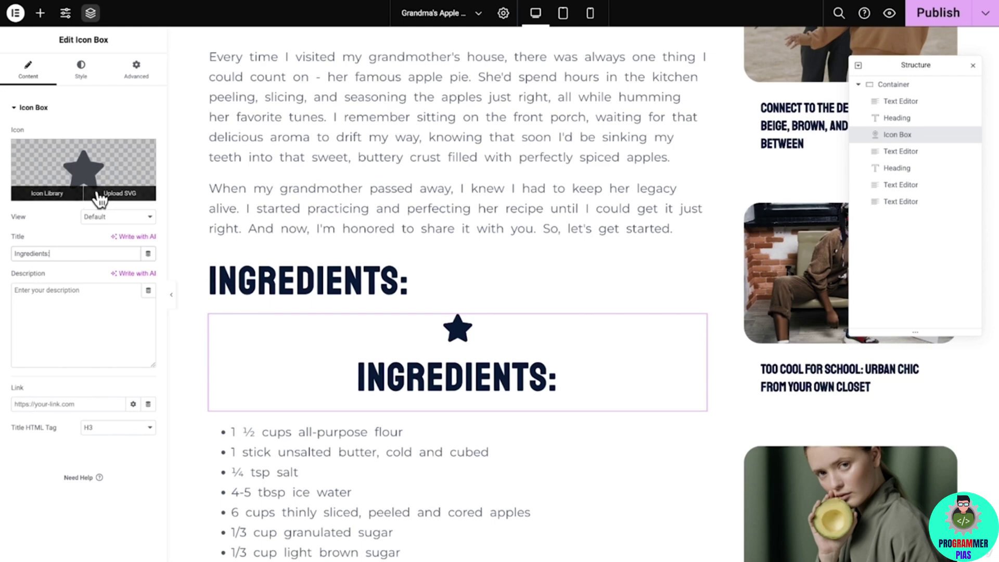
{"action": "left_click", "coordinate": [147, 200]}
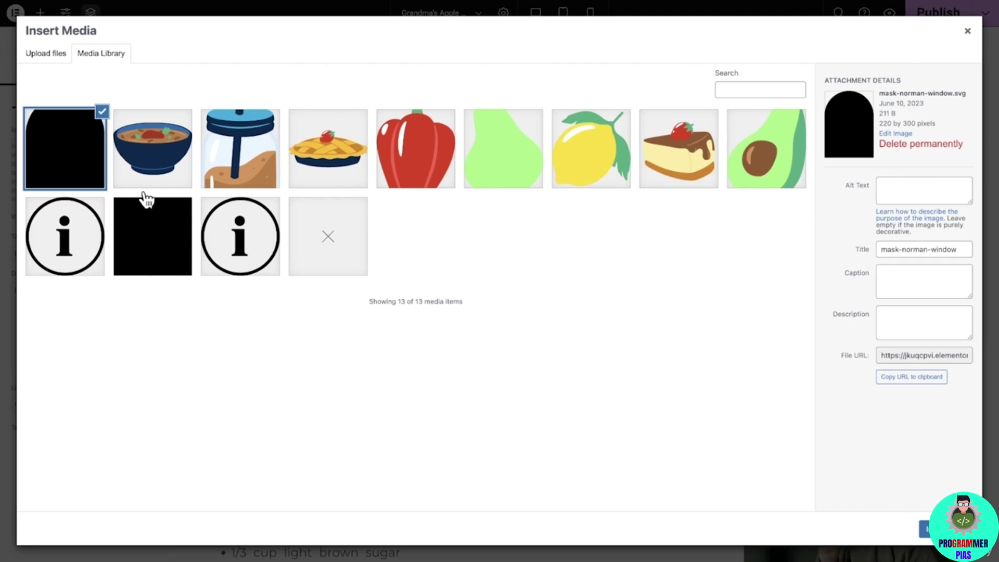
{"action": "left_click", "coordinate": [494, 171]}
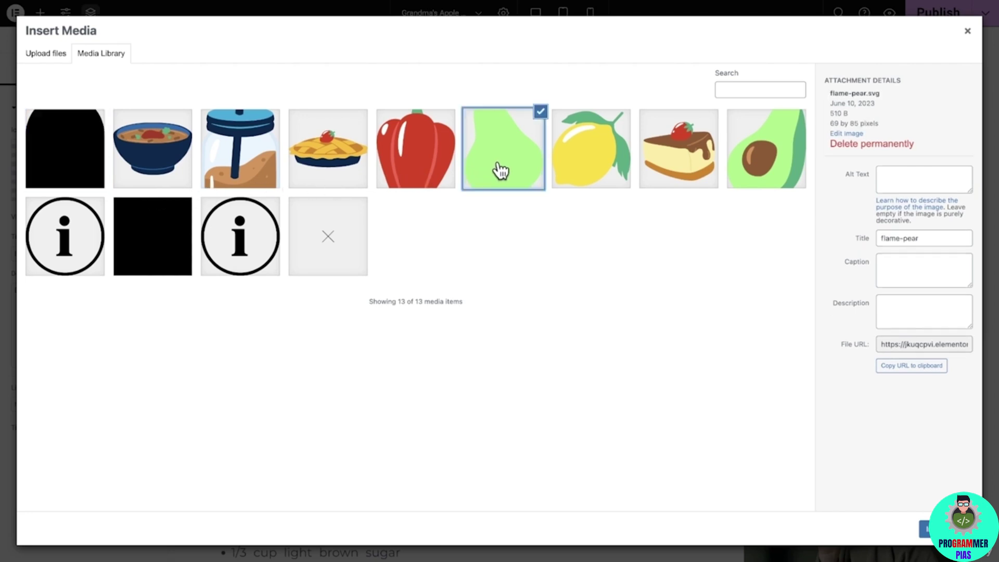
{"action": "left_click", "coordinate": [925, 529]}
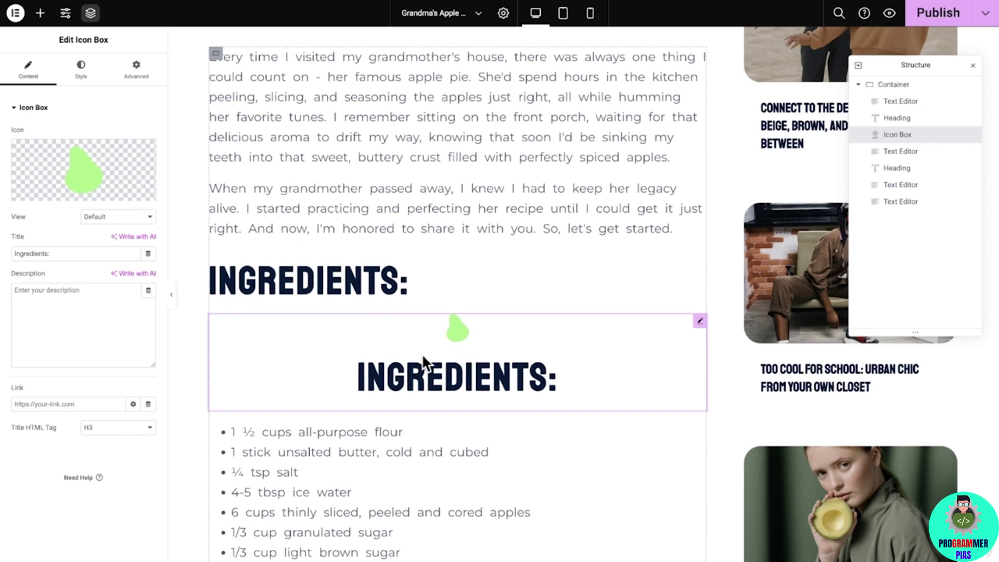
{"action": "left_click", "coordinate": [147, 428]}
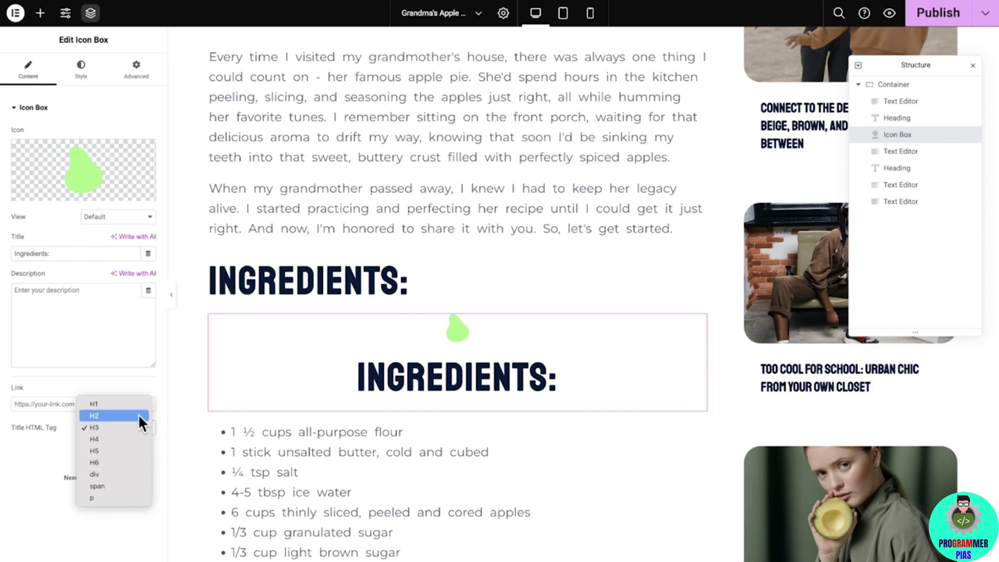
{"action": "left_click", "coordinate": [138, 413]}
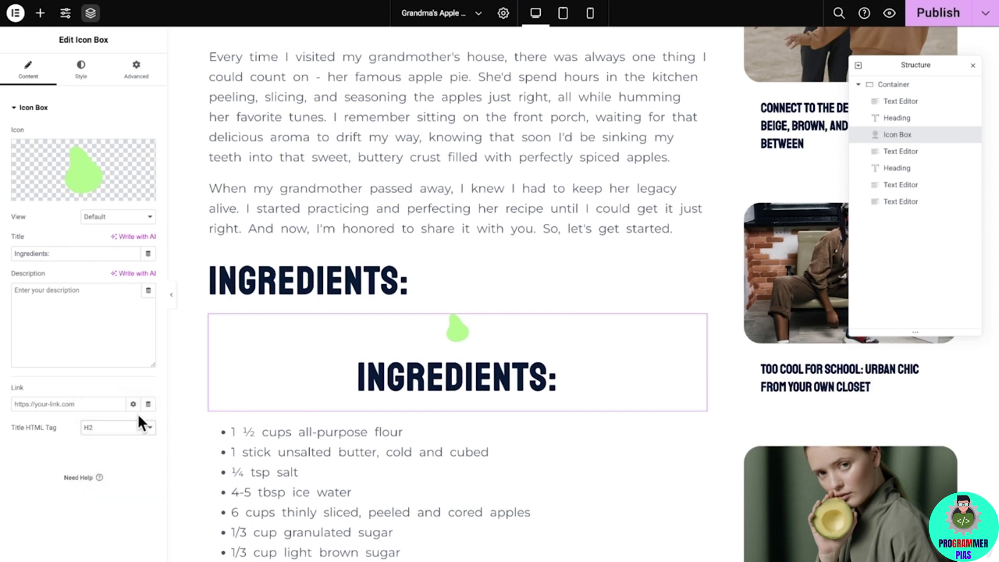
Position the icon left and vertically middle, then delete the old INGREDIENTS heading.
{"action": "left_click", "coordinate": [88, 78]}
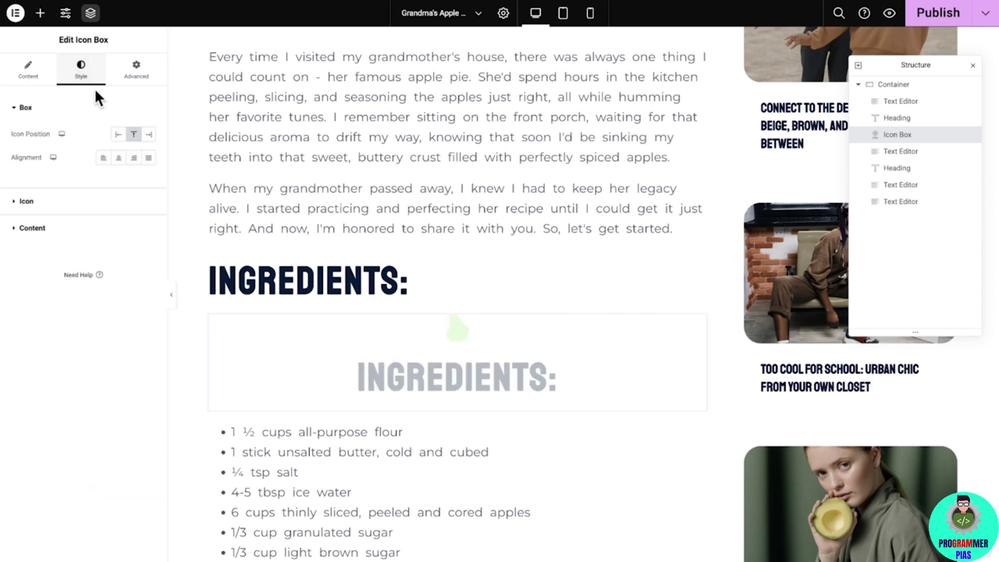
{"action": "left_click", "coordinate": [118, 134]}
{"action": "left_click", "coordinate": [134, 158]}
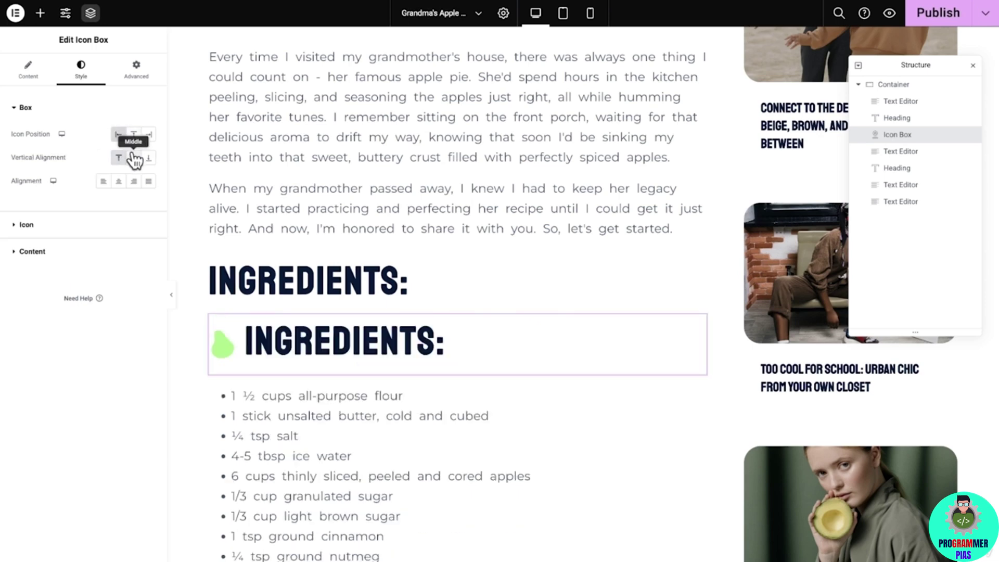
{"action": "right_click", "coordinate": [278, 284]}
{"action": "left_click", "coordinate": [341, 473]}
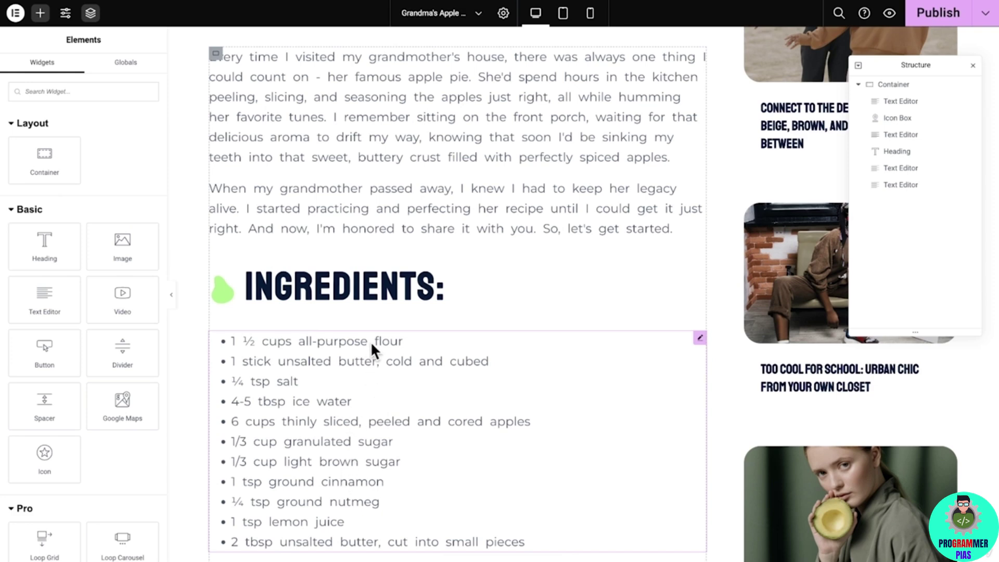
Copy the Ingredients icon box below the list and retitle it 'Instructions:'.
{"action": "right_click", "coordinate": [382, 288]}
{"action": "left_click", "coordinate": [426, 335]}
{"action": "scroll", "coordinate": [427, 336], "scroll_direction": "down", "scroll_amount": 1}
{"action": "scroll", "coordinate": [428, 344], "scroll_direction": "down", "scroll_amount": 3}
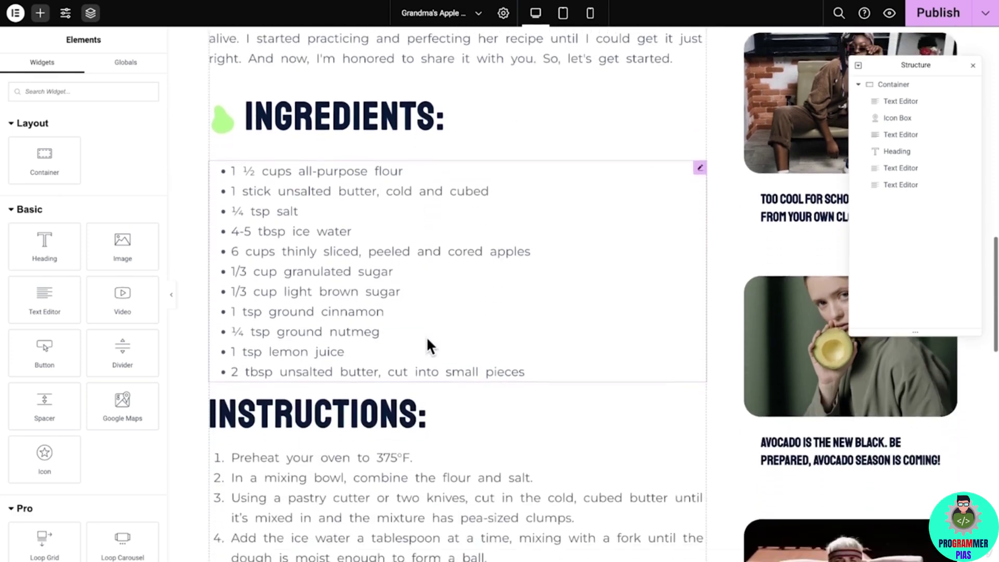
{"action": "right_click", "coordinate": [428, 343]}
{"action": "left_click", "coordinate": [452, 405]}
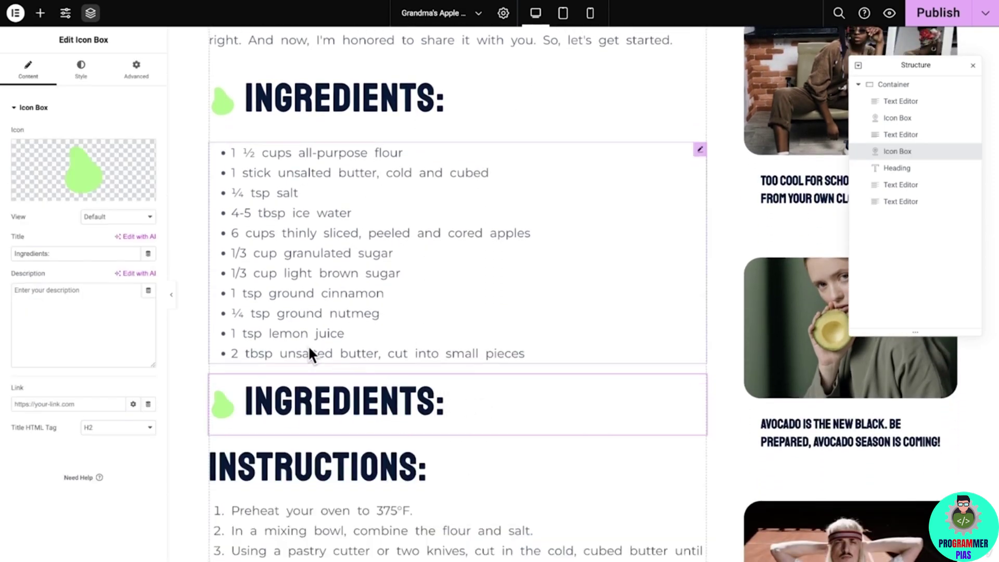
{"action": "triple_click", "coordinate": [107, 253]}
{"action": "type", "text": "Instructions:"}
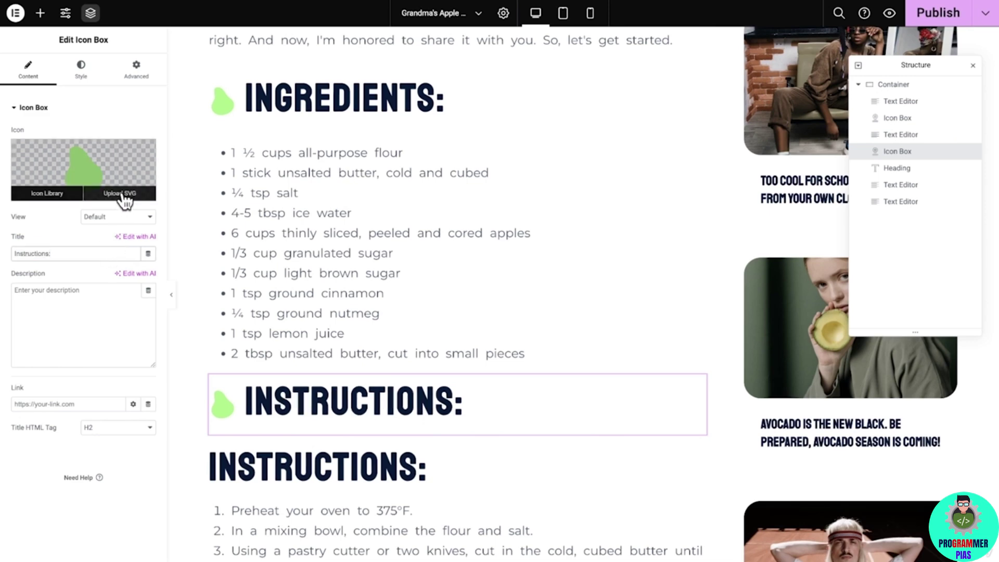
Swap in the lemon SVG icon, delete the old INSTRUCTIONS heading, and publish.
{"action": "left_click", "coordinate": [127, 194]}
{"action": "left_click", "coordinate": [593, 163]}
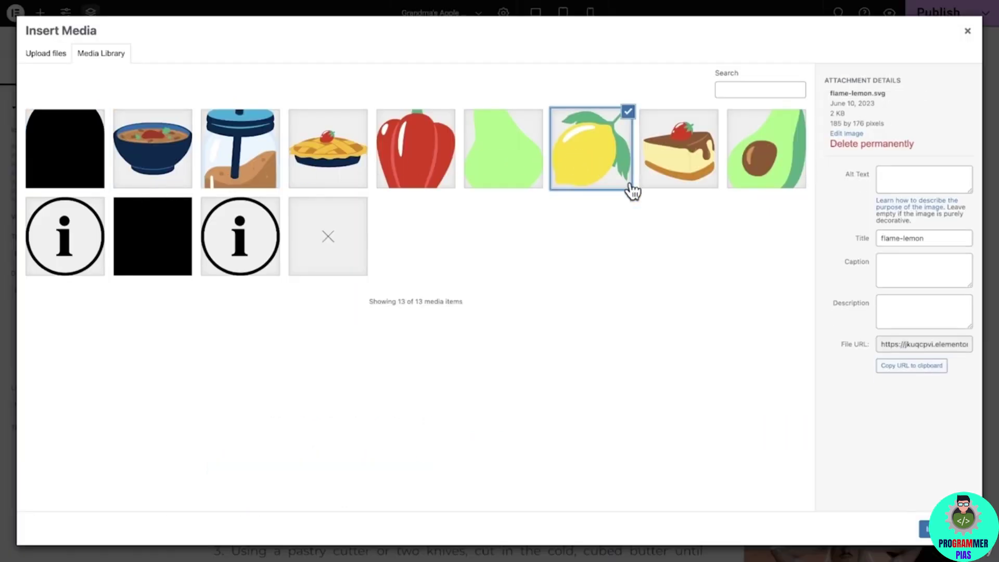
{"action": "left_click", "coordinate": [924, 528]}
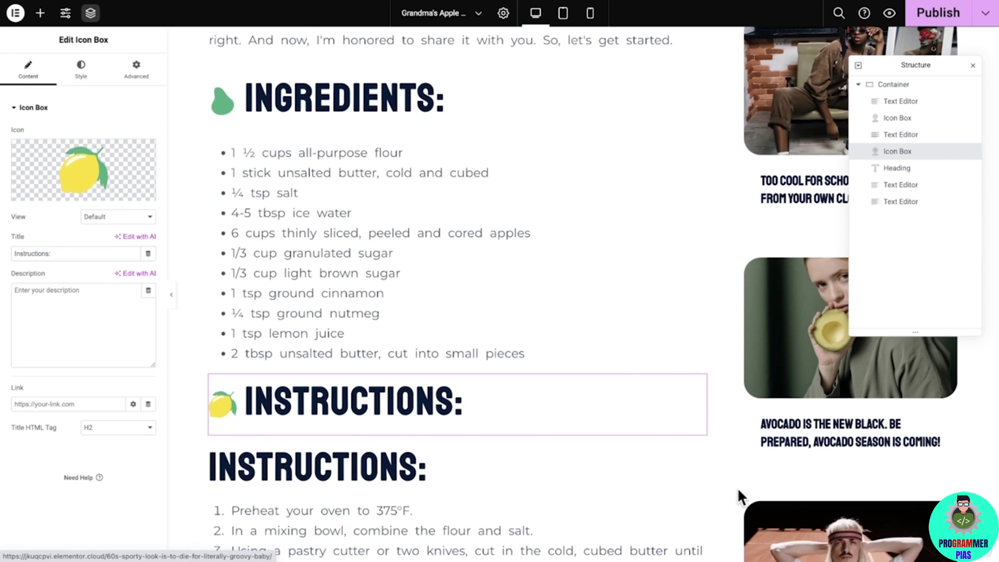
{"action": "right_click", "coordinate": [551, 449]}
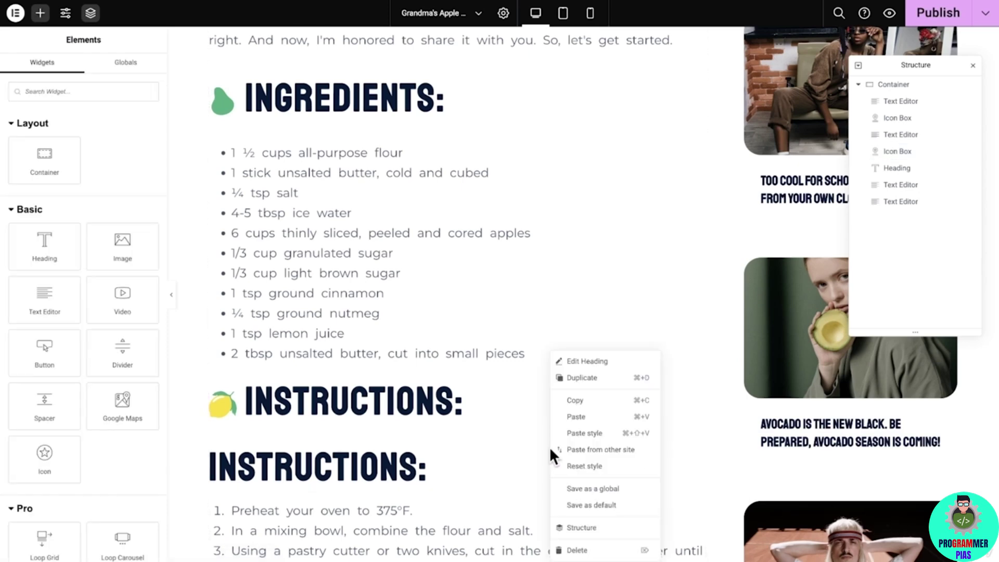
{"action": "left_click", "coordinate": [589, 551]}
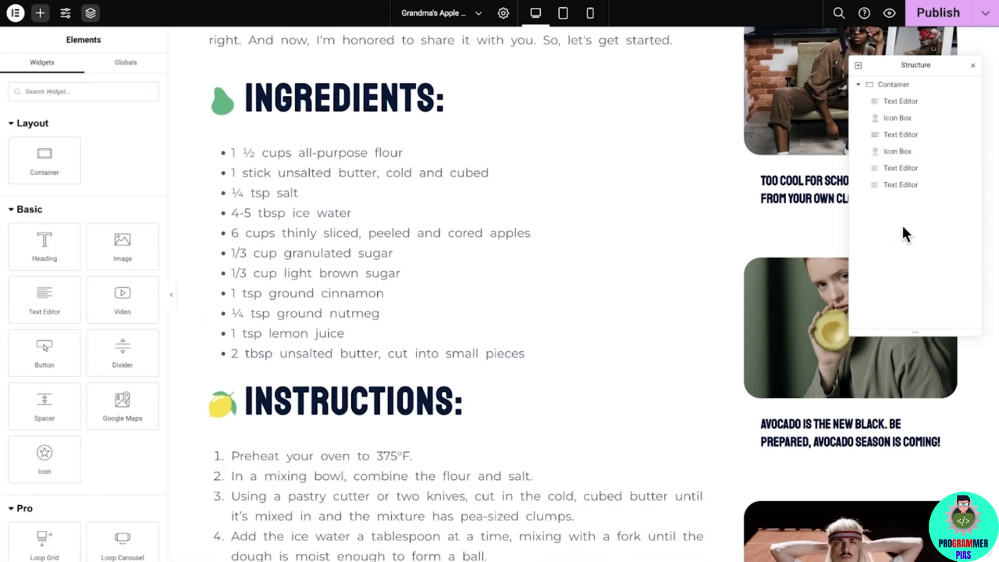
{"action": "left_click", "coordinate": [958, 13]}
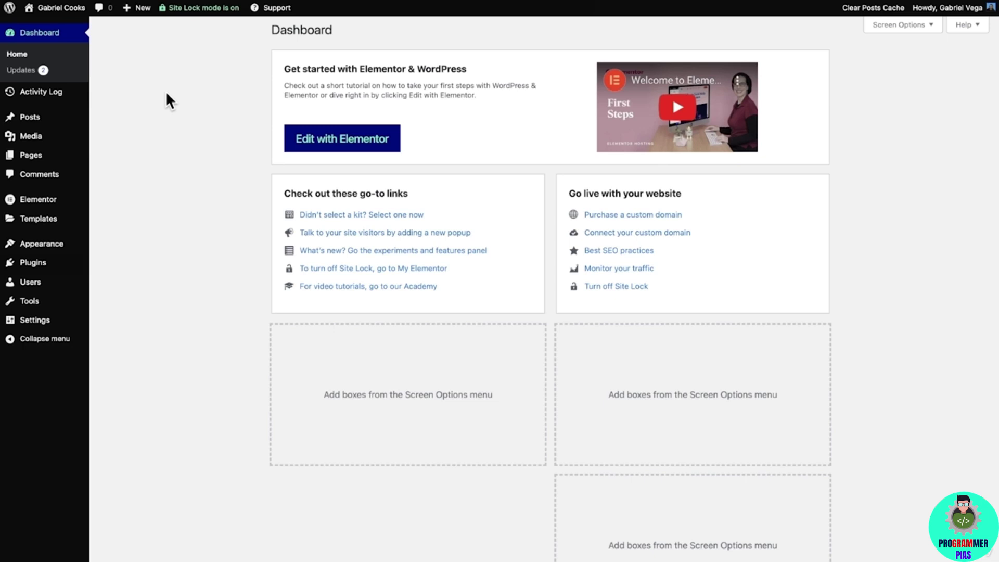
Go from the Dashboard to the All Posts list.
{"action": "left_click", "coordinate": [72, 119]}
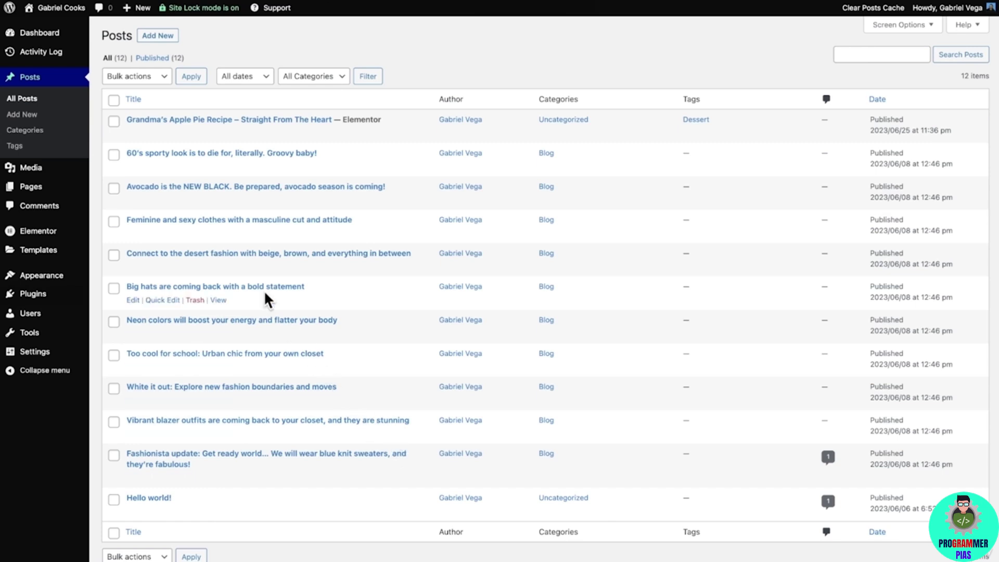
Trash all 11 posts except the apple pie recipe, then empty the Trash.
{"action": "left_click", "coordinate": [112, 101]}
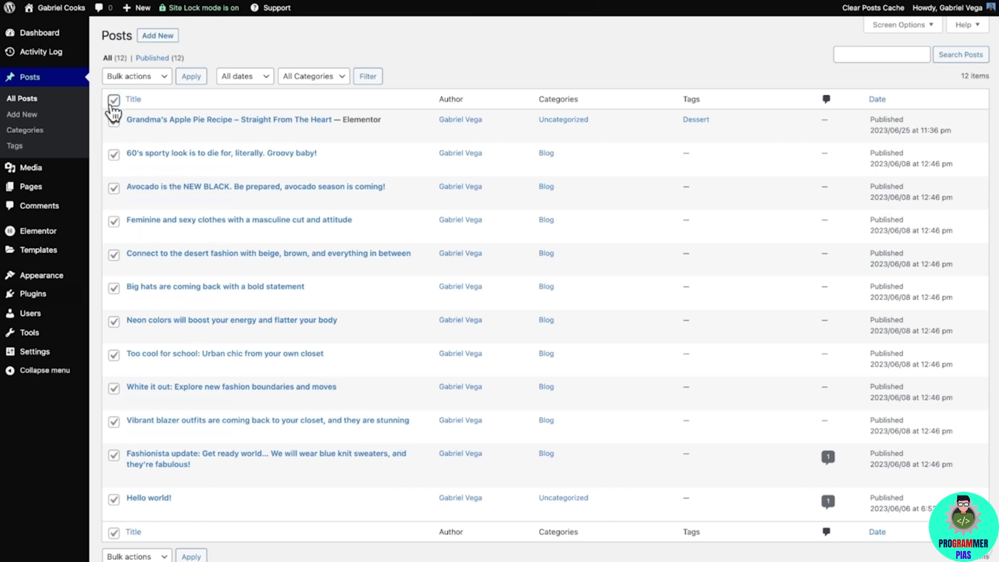
{"action": "left_click", "coordinate": [114, 122]}
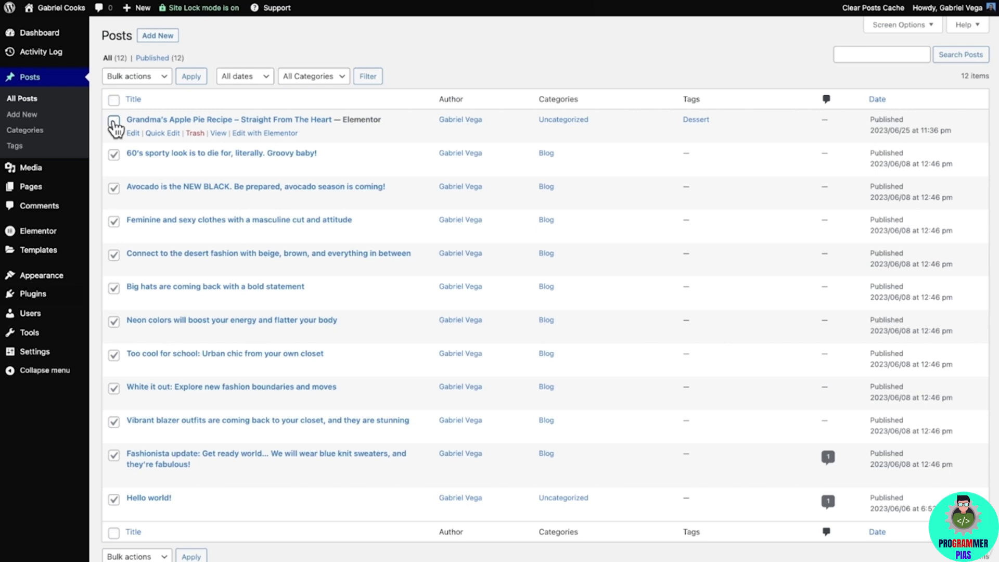
{"action": "left_click", "coordinate": [158, 76]}
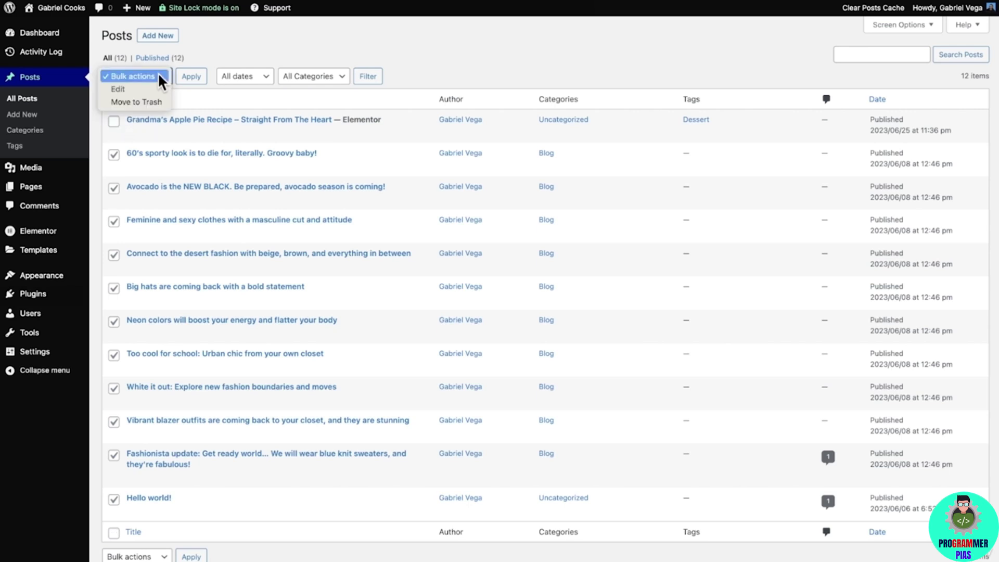
{"action": "left_click", "coordinate": [155, 101]}
{"action": "left_click", "coordinate": [192, 79]}
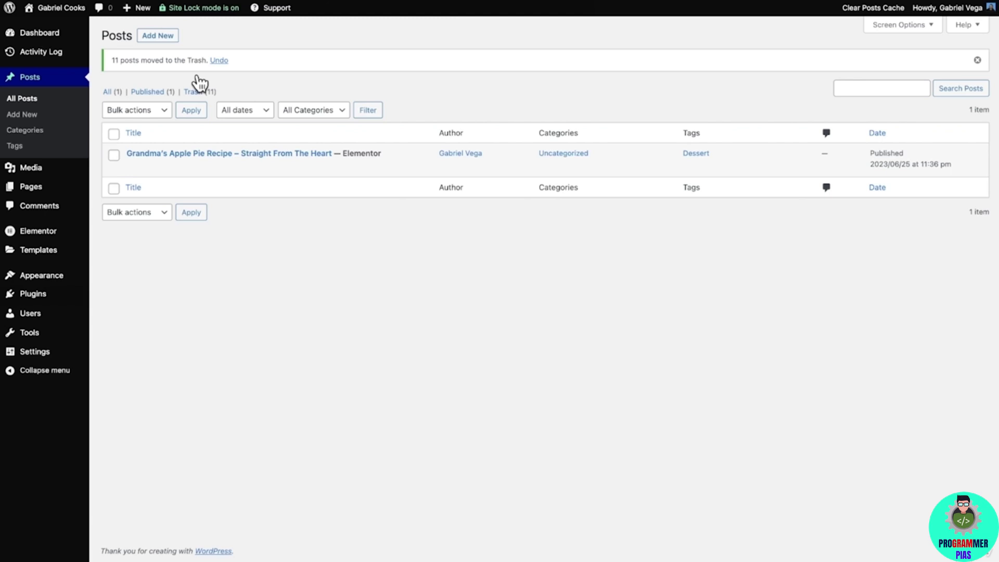
{"action": "left_click", "coordinate": [196, 91]}
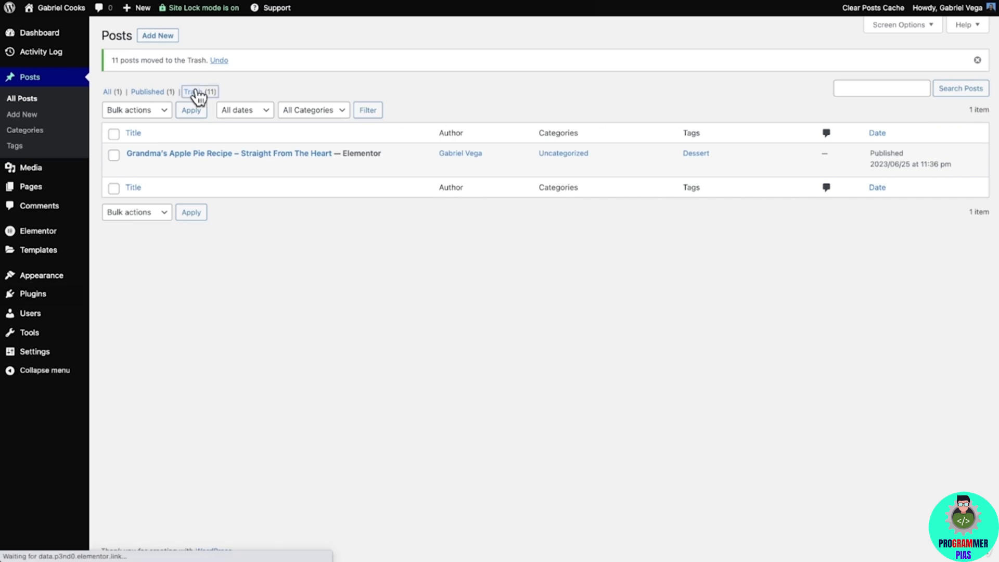
{"action": "left_click", "coordinate": [435, 76]}
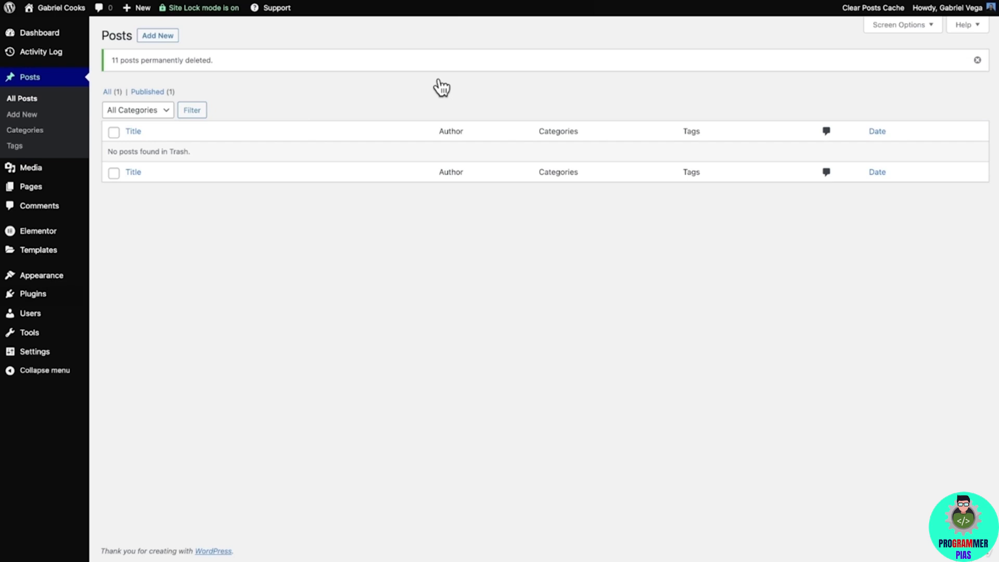
Rename the Uncategorized post category to Recipe with the slug recipe.
{"action": "left_click", "coordinate": [69, 133]}
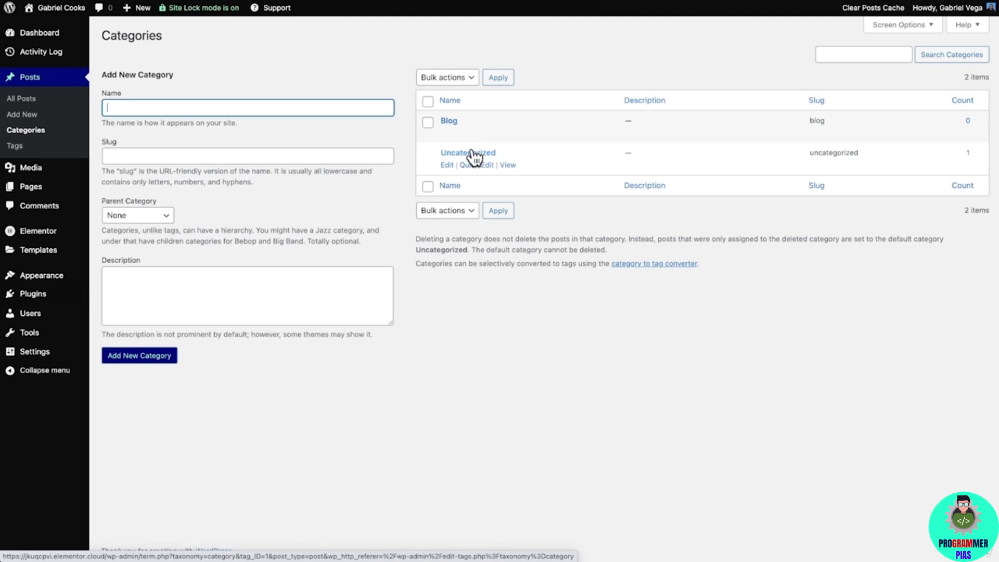
{"action": "left_click", "coordinate": [479, 165]}
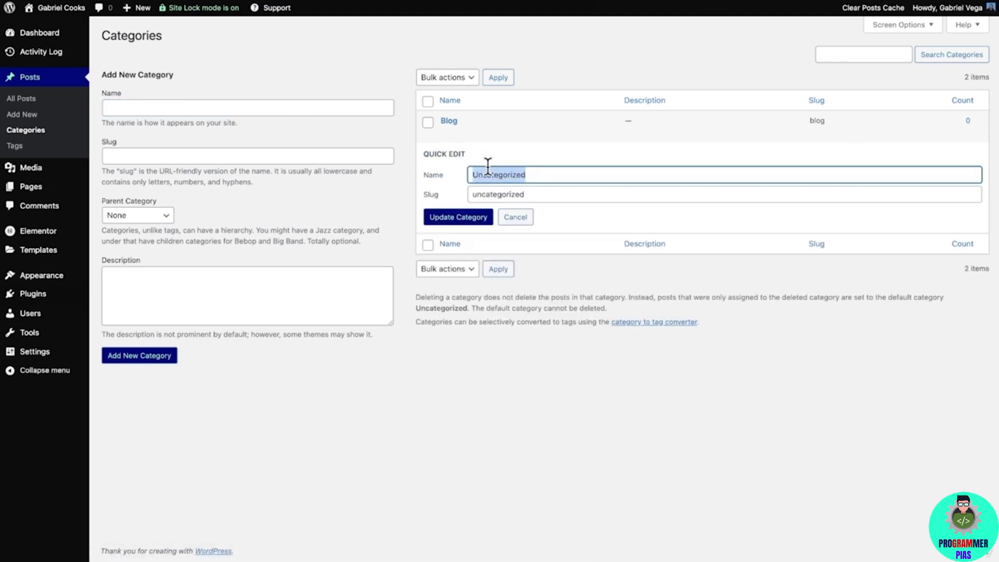
{"action": "type", "text": "Recipe"}
{"action": "key", "text": "Tab"}
{"action": "type", "text": "recipe"}
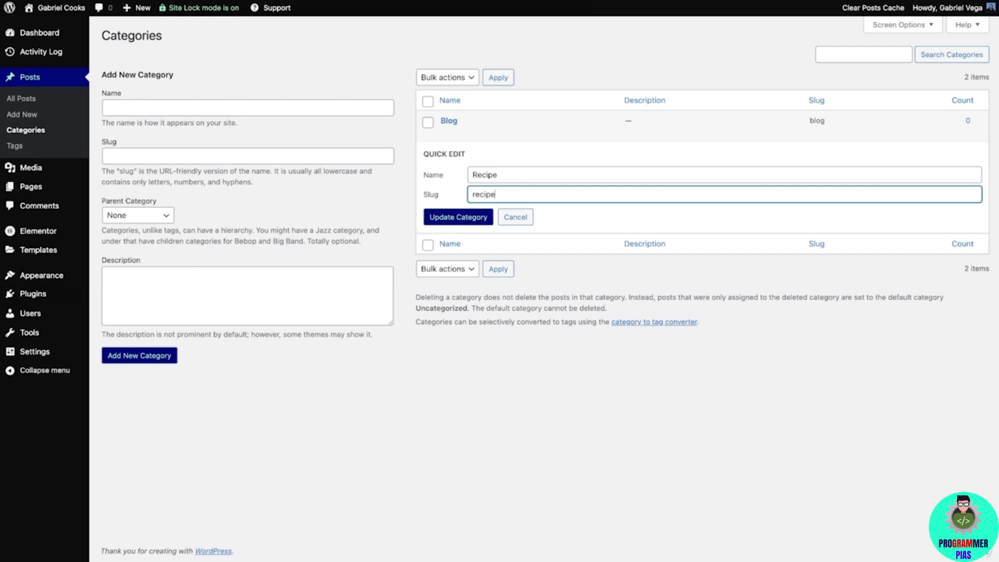
{"action": "left_click", "coordinate": [462, 217]}
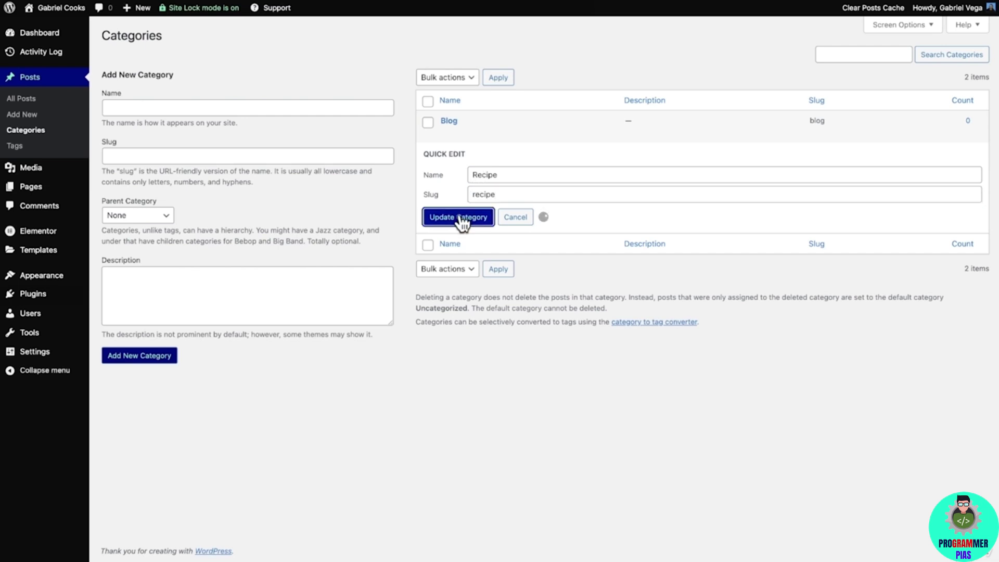
{"action": "left_click", "coordinate": [63, 209]}
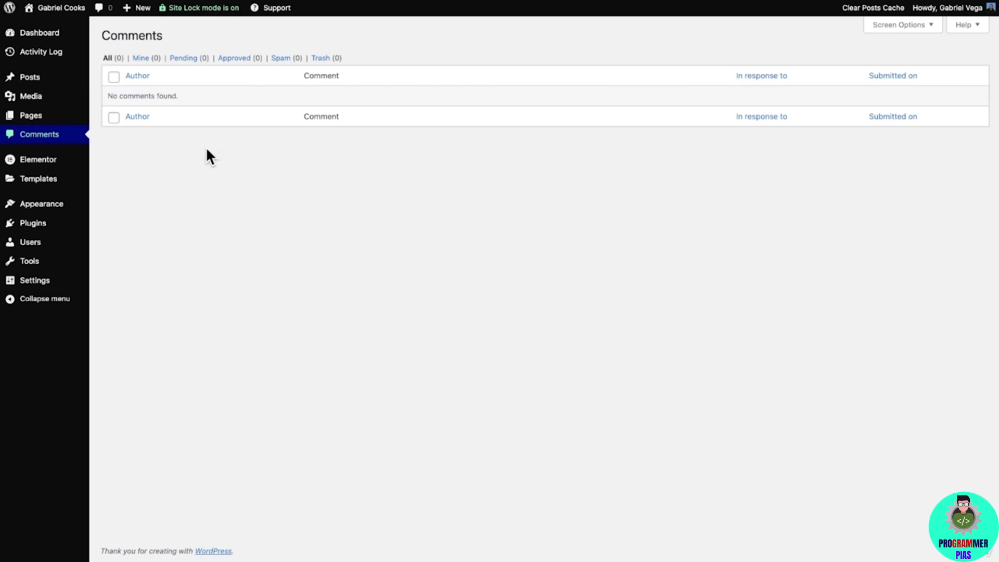
Delete the Hello Dolly plugin from the installed plugins list.
{"action": "left_click", "coordinate": [66, 226]}
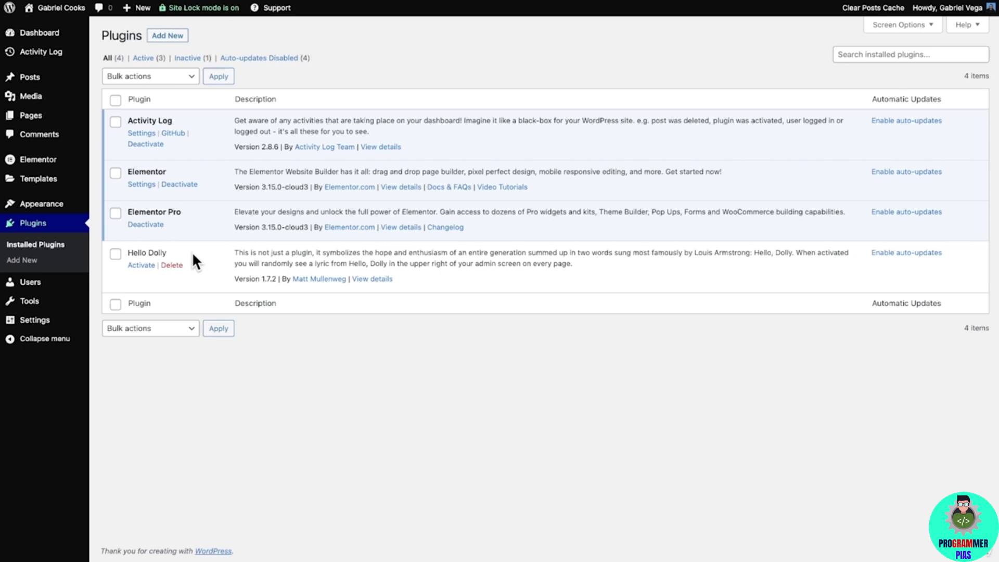
{"action": "left_click", "coordinate": [173, 265]}
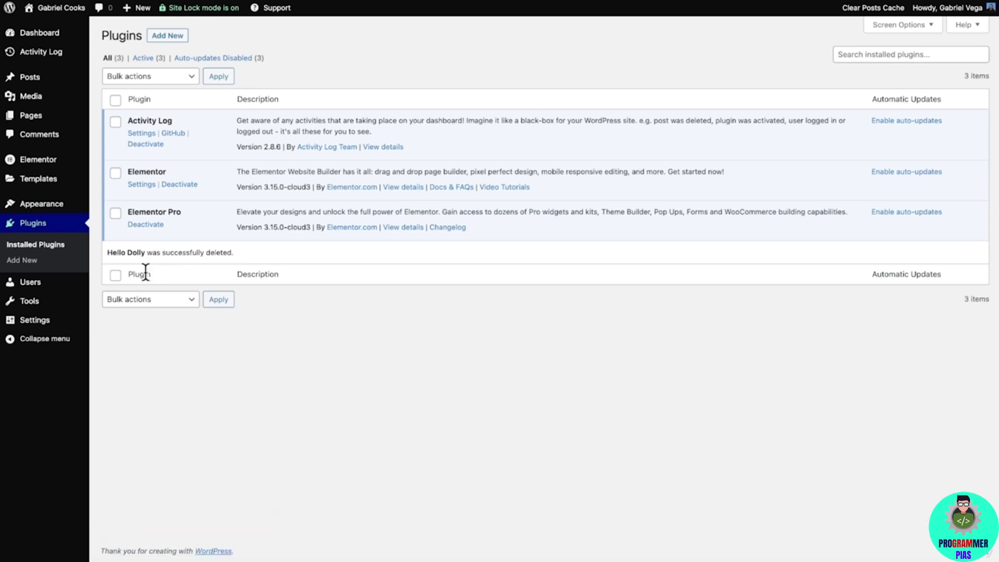
{"action": "left_click", "coordinate": [78, 319]}
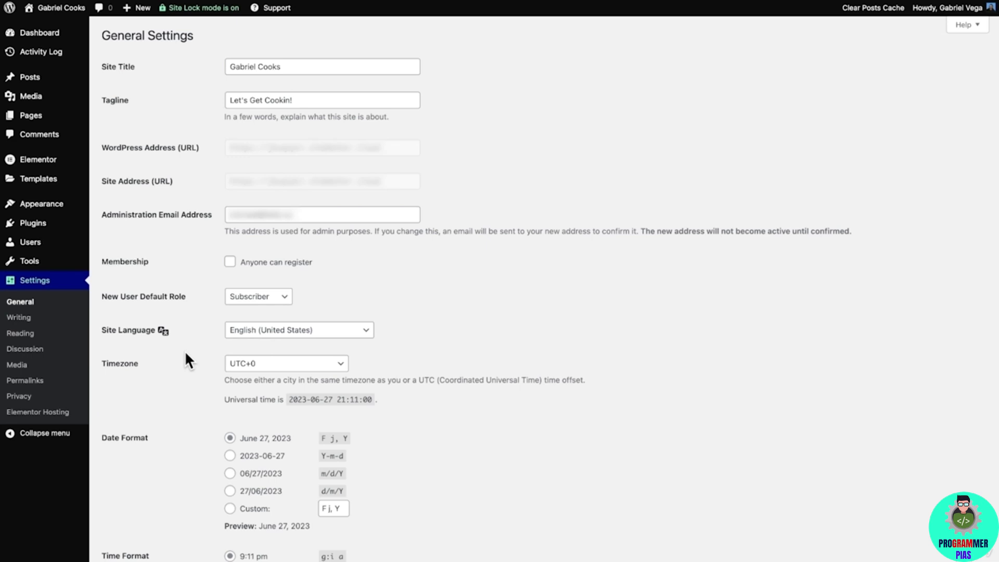
Set the timezone to Denver, date format 06/27/2023 and 24-hour 21:11 time, and save.
{"action": "left_click", "coordinate": [333, 363]}
{"action": "type", "text": "den"}
{"action": "key", "text": "Return"}
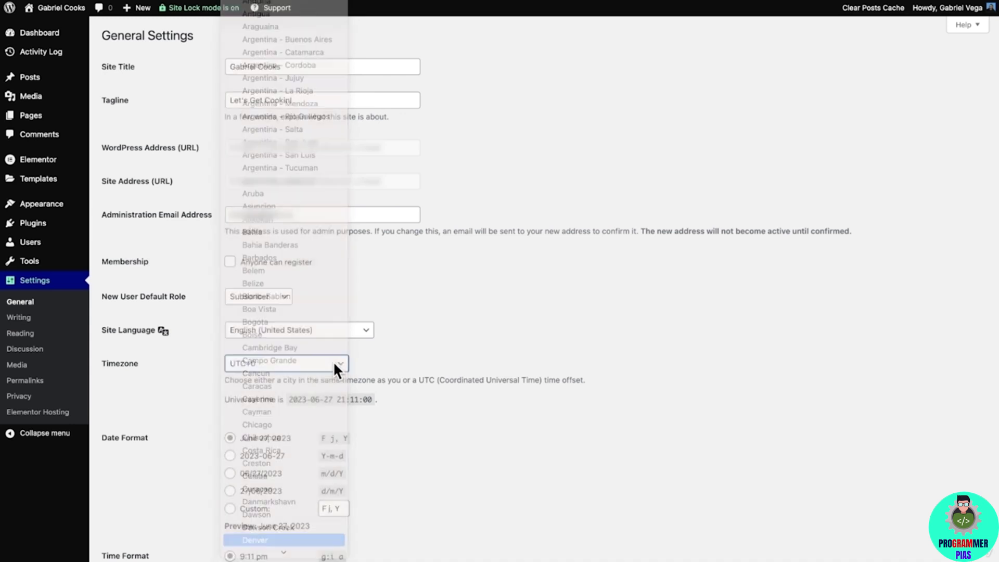
{"action": "scroll", "coordinate": [404, 358], "scroll_direction": "down", "scroll_amount": 4}
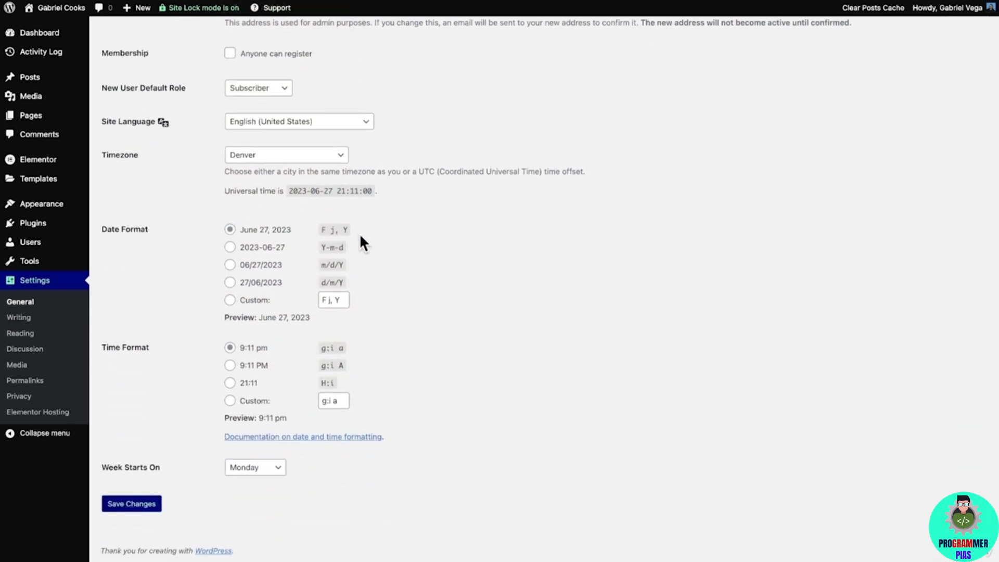
{"action": "left_click", "coordinate": [263, 264]}
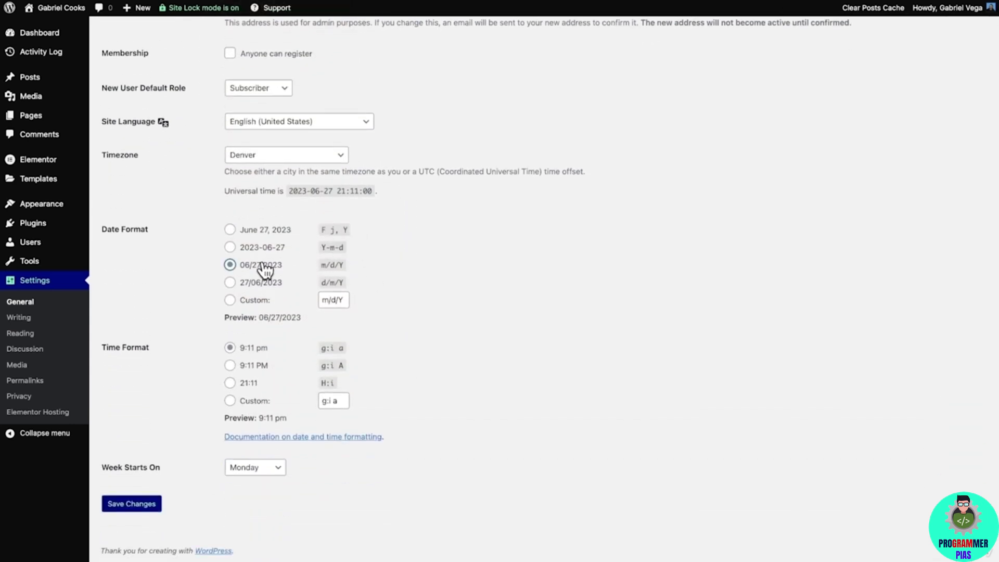
{"action": "left_click", "coordinate": [230, 384]}
{"action": "left_click", "coordinate": [137, 505]}
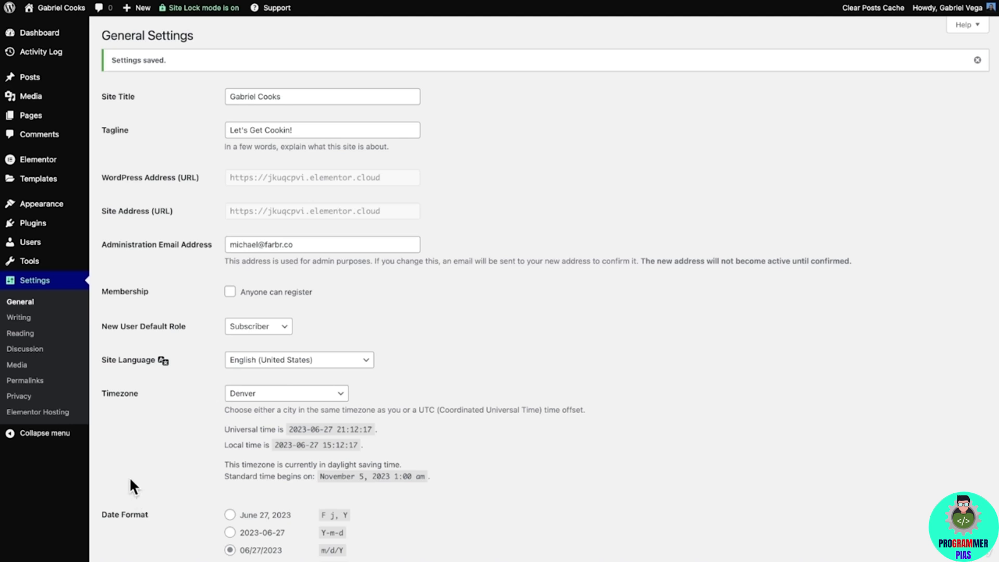
{"action": "left_click", "coordinate": [52, 317]}
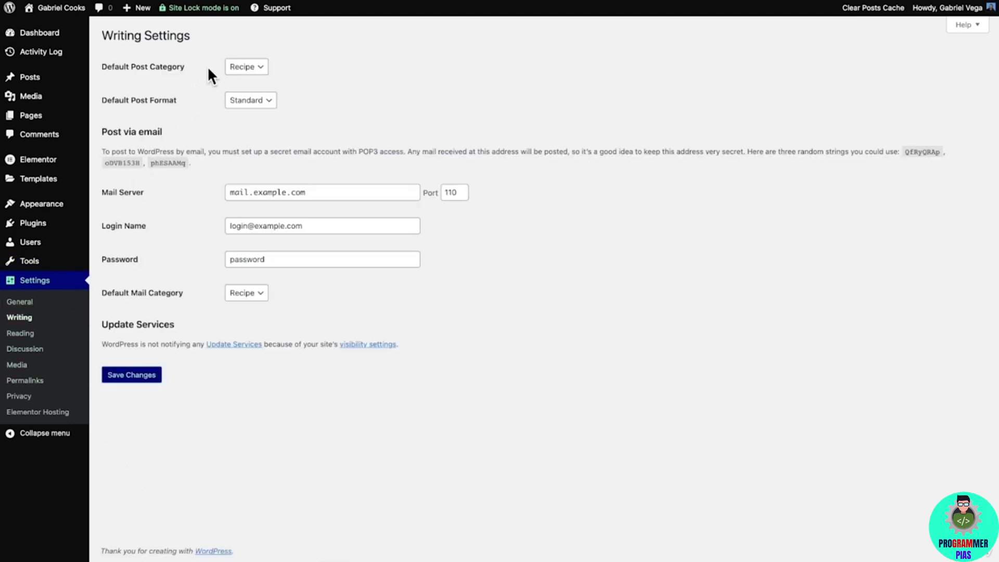
Keep Recipe as the default post category in Writing Settings.
{"action": "left_click", "coordinate": [263, 67]}
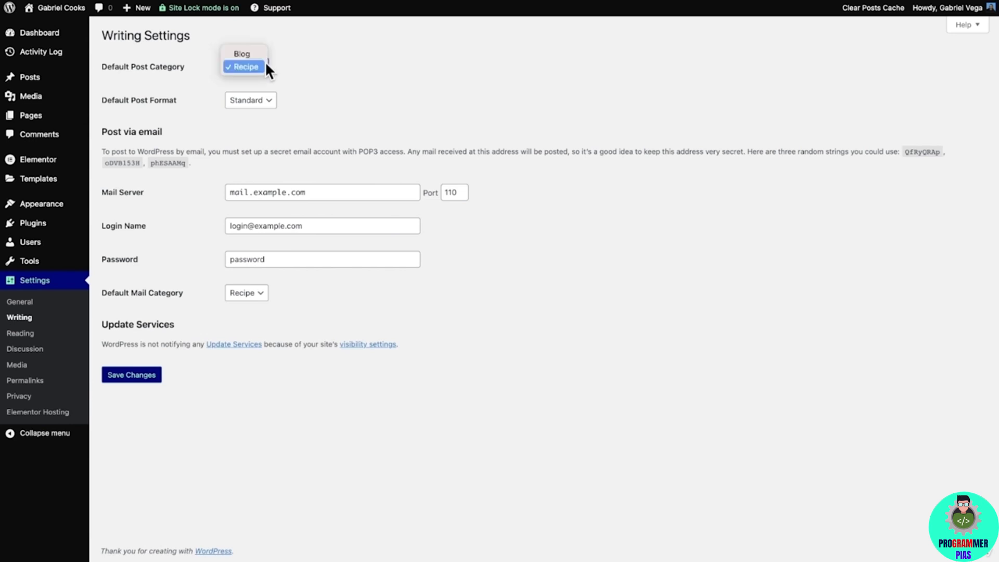
{"action": "left_click", "coordinate": [265, 65]}
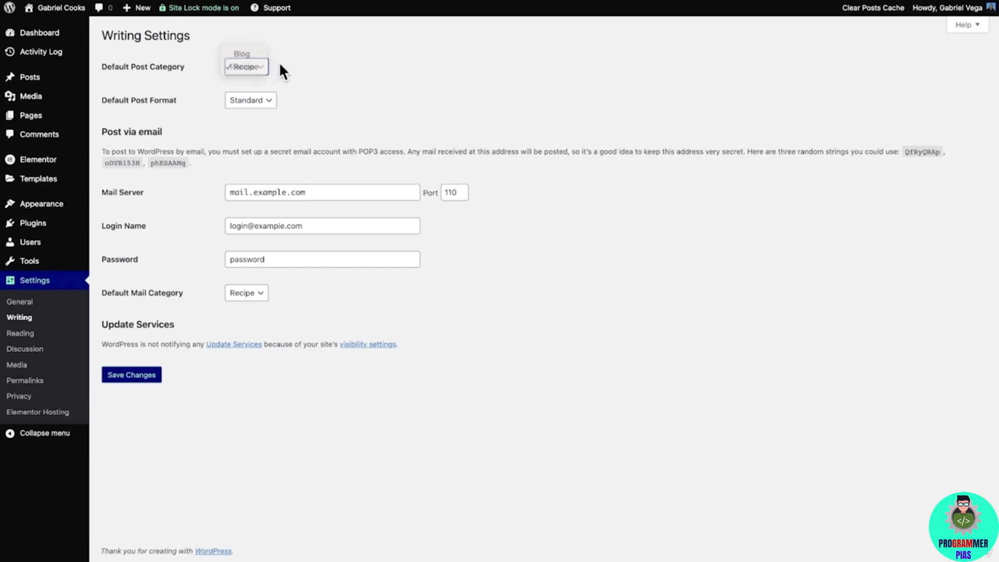
{"action": "left_click", "coordinate": [65, 332]}
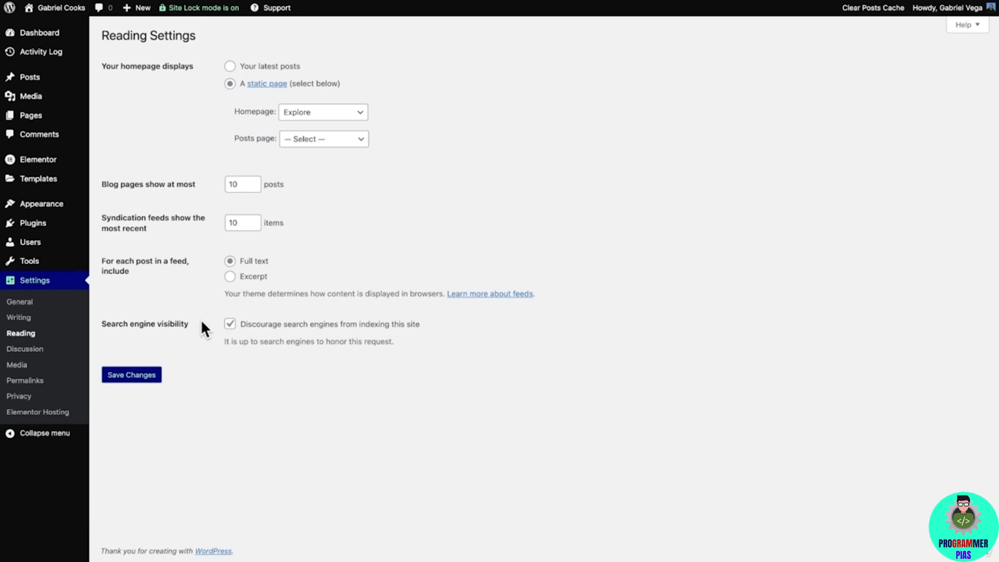
Turn off notifying linked blogs and accepting link notifications, then save the discussion settings.
{"action": "left_click", "coordinate": [81, 355]}
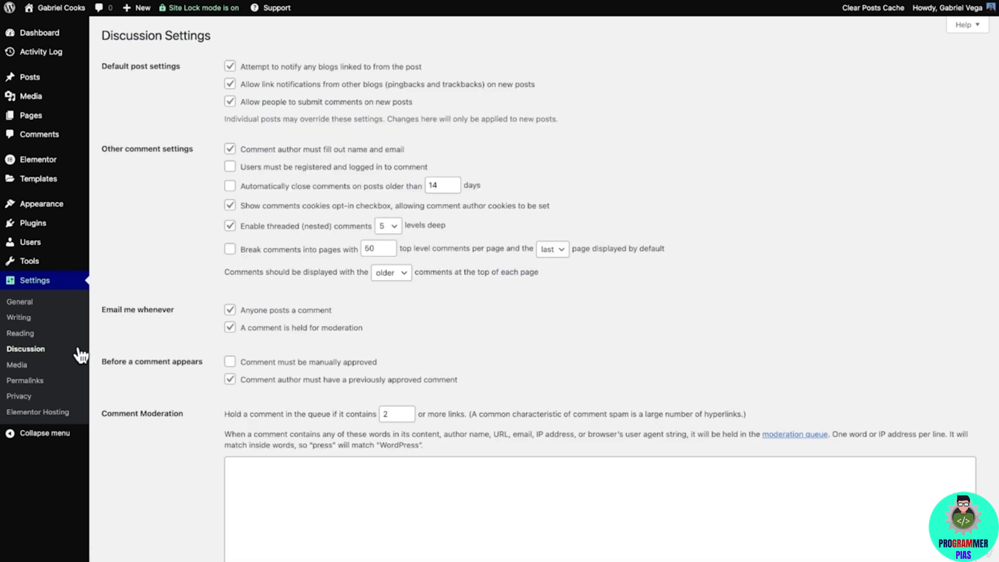
{"action": "left_click", "coordinate": [229, 67]}
{"action": "left_click", "coordinate": [229, 84]}
{"action": "scroll", "coordinate": [205, 91], "scroll_direction": "down", "scroll_amount": 5}
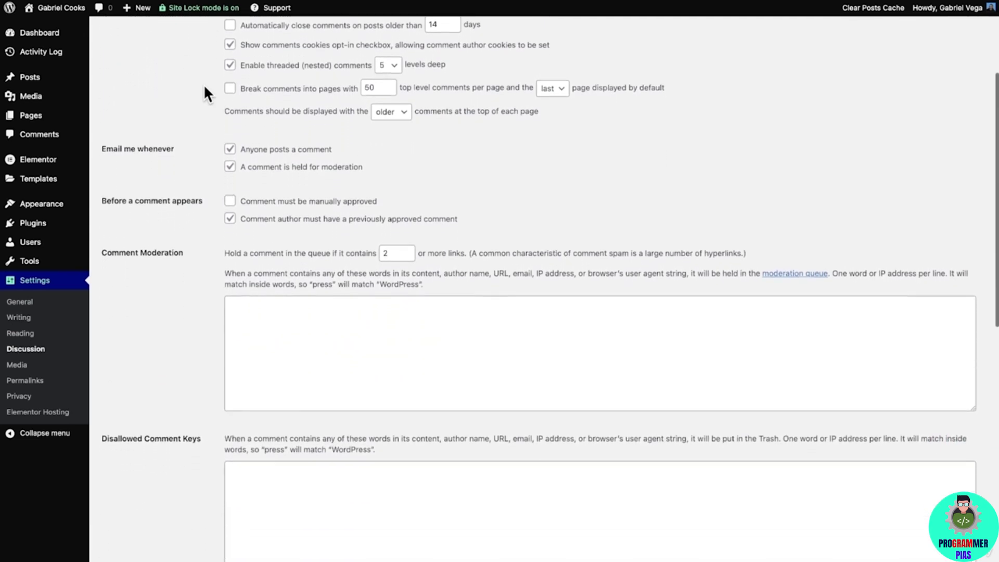
{"action": "scroll", "coordinate": [205, 91], "scroll_direction": "down", "scroll_amount": 6}
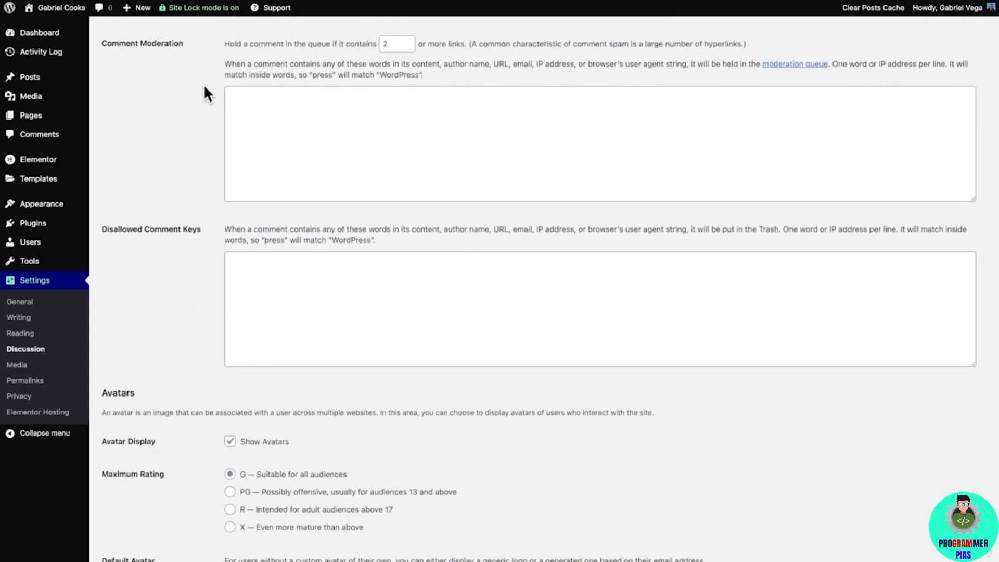
{"action": "scroll", "coordinate": [204, 91], "scroll_direction": "down", "scroll_amount": 5}
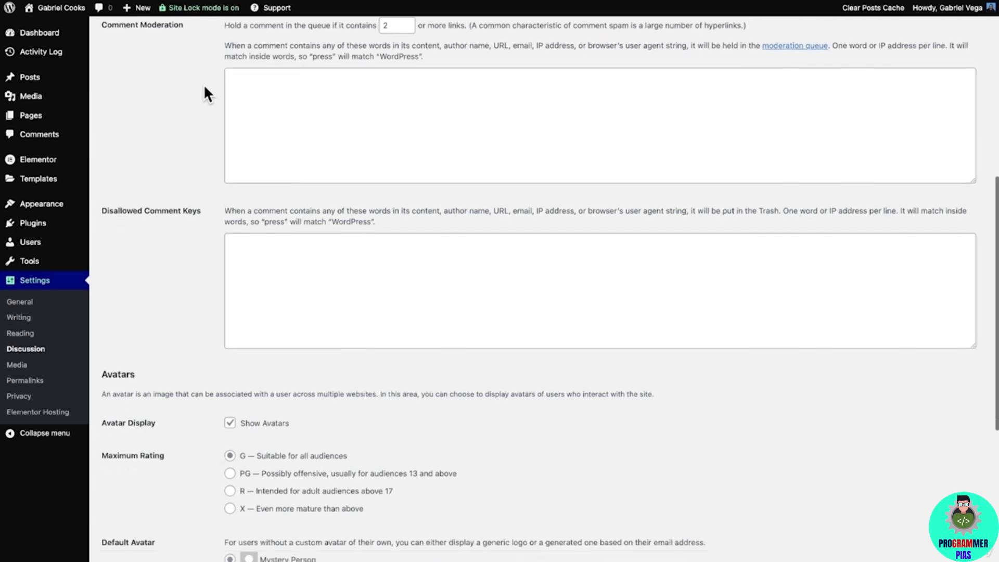
{"action": "scroll", "coordinate": [204, 91], "scroll_direction": "down", "scroll_amount": 4}
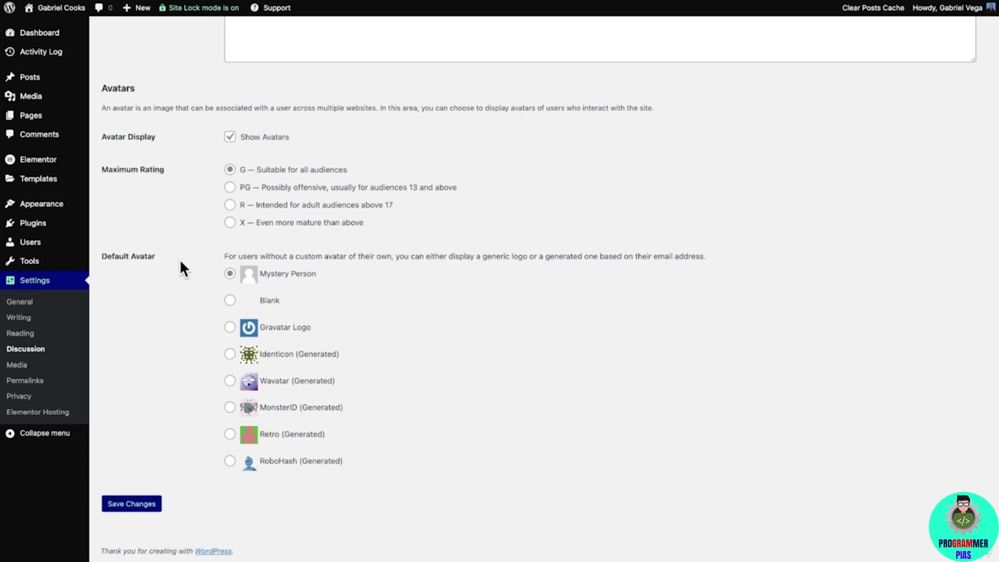
{"action": "left_click", "coordinate": [139, 504]}
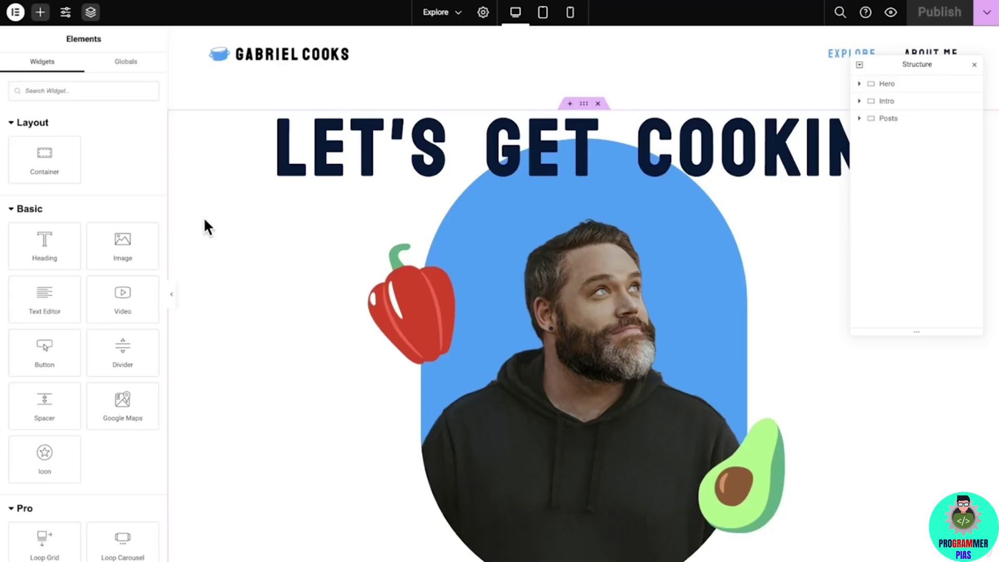
Apply Body Text typography, remove the container's navy background and enable image masking.
{"action": "scroll", "coordinate": [204, 218], "scroll_direction": "down", "scroll_amount": 1}
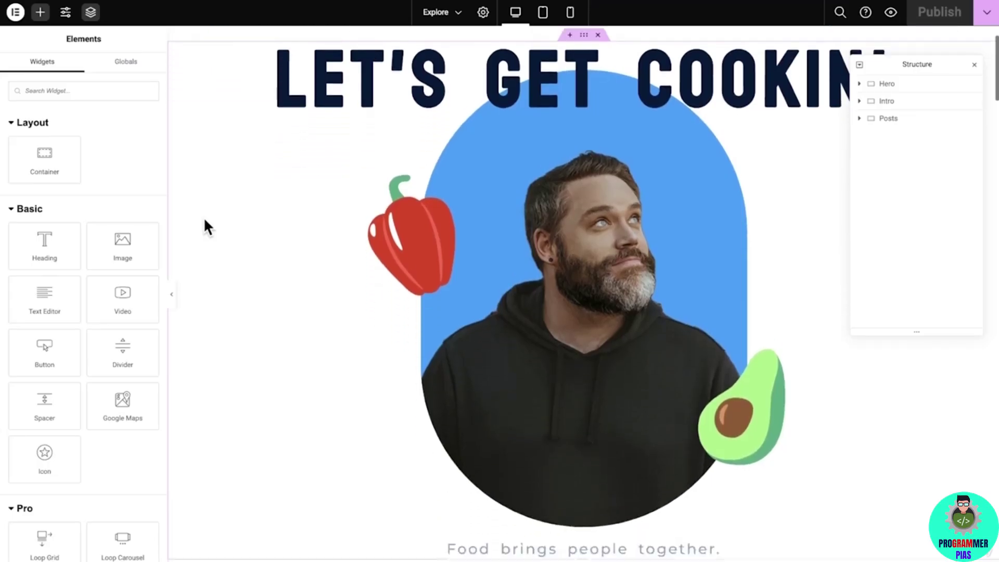
{"action": "scroll", "coordinate": [204, 217], "scroll_direction": "down", "scroll_amount": 4}
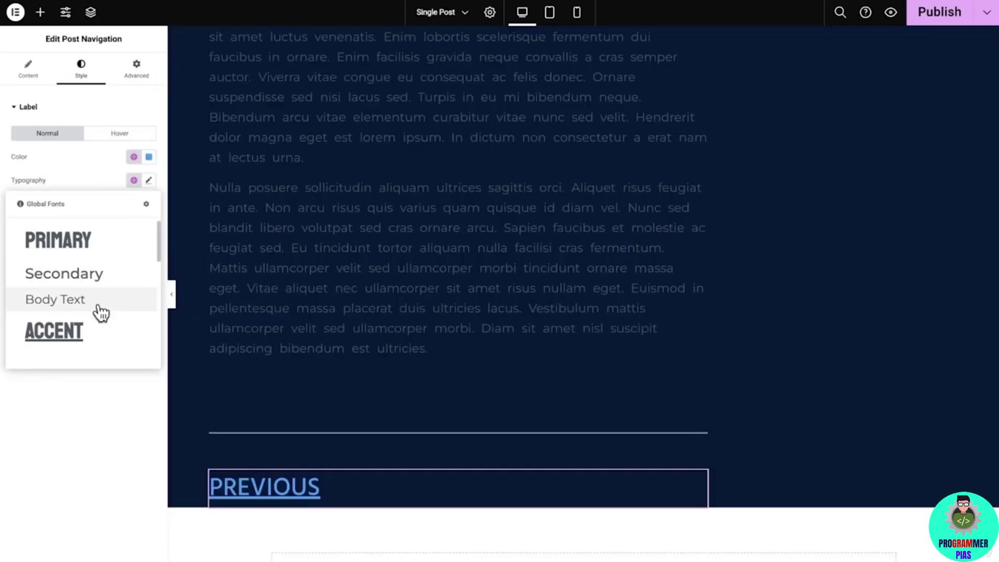
{"action": "left_click", "coordinate": [99, 313]}
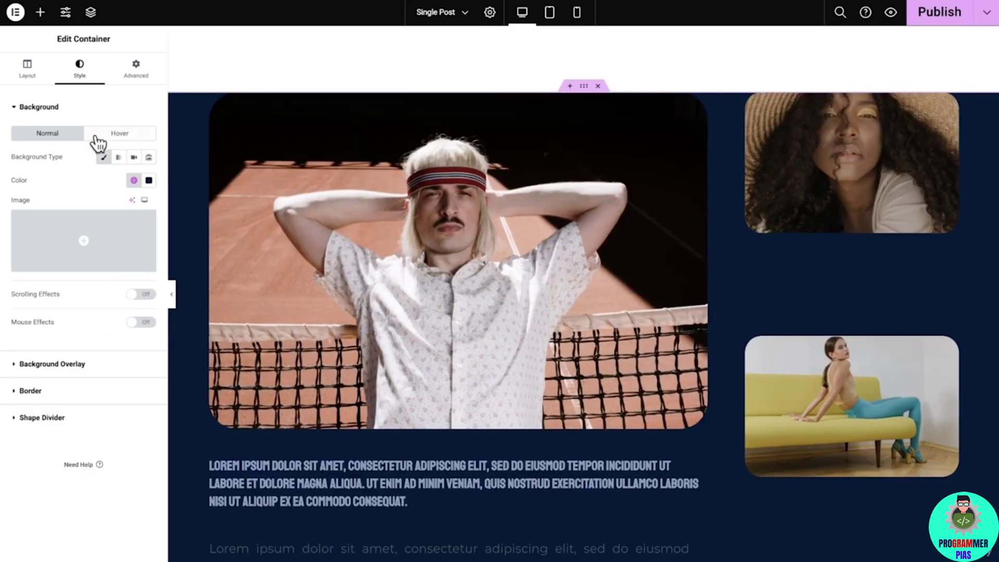
{"action": "left_click", "coordinate": [104, 158]}
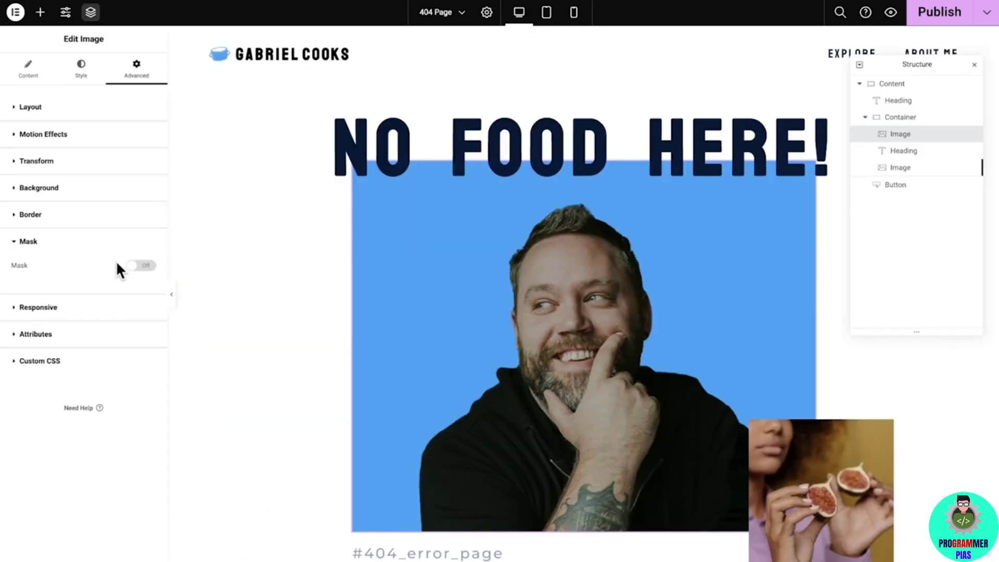
{"action": "left_click", "coordinate": [139, 266]}
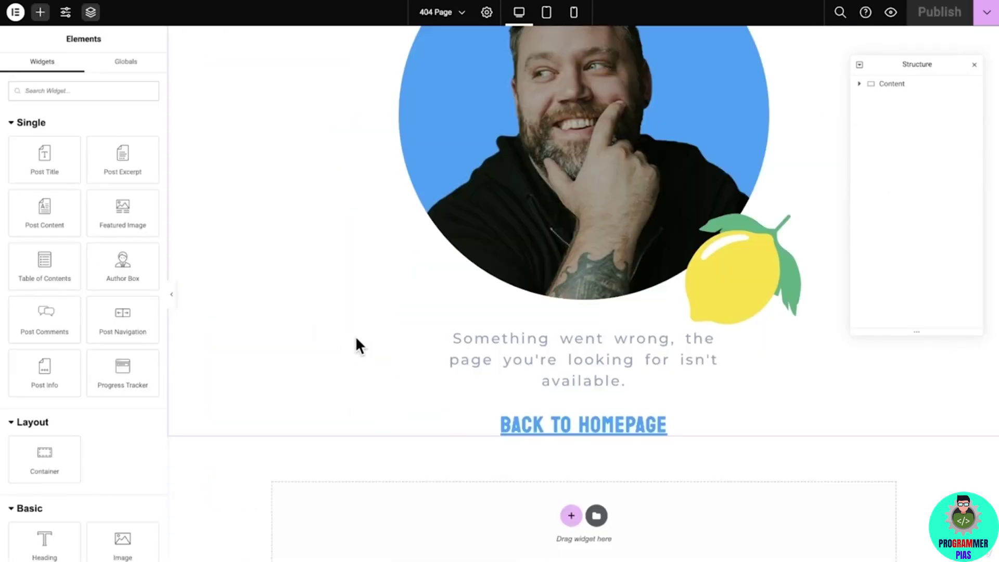
Paste the copied style onto the Back to Homepage button and scroll the preview.
{"action": "right_click", "coordinate": [542, 423]}
{"action": "left_click", "coordinate": [564, 430]}
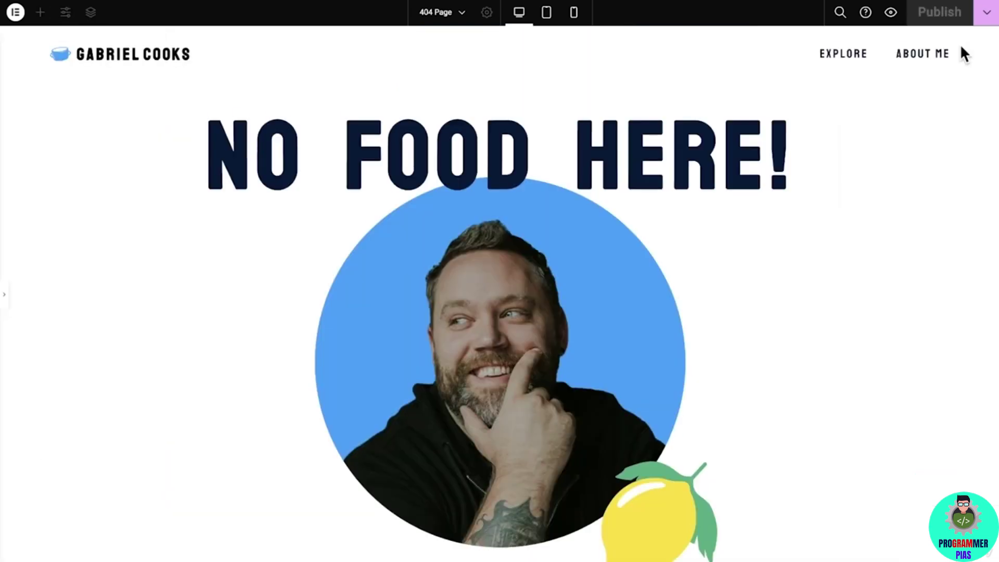
{"action": "scroll", "coordinate": [962, 51], "scroll_direction": "down", "scroll_amount": 4}
{"action": "scroll", "coordinate": [961, 44], "scroll_direction": "down", "scroll_amount": 3}
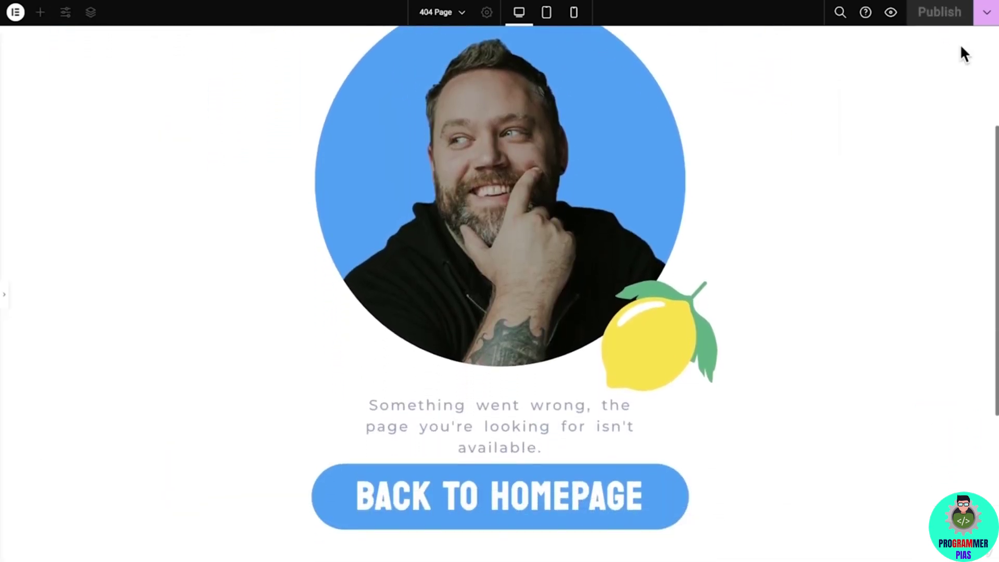